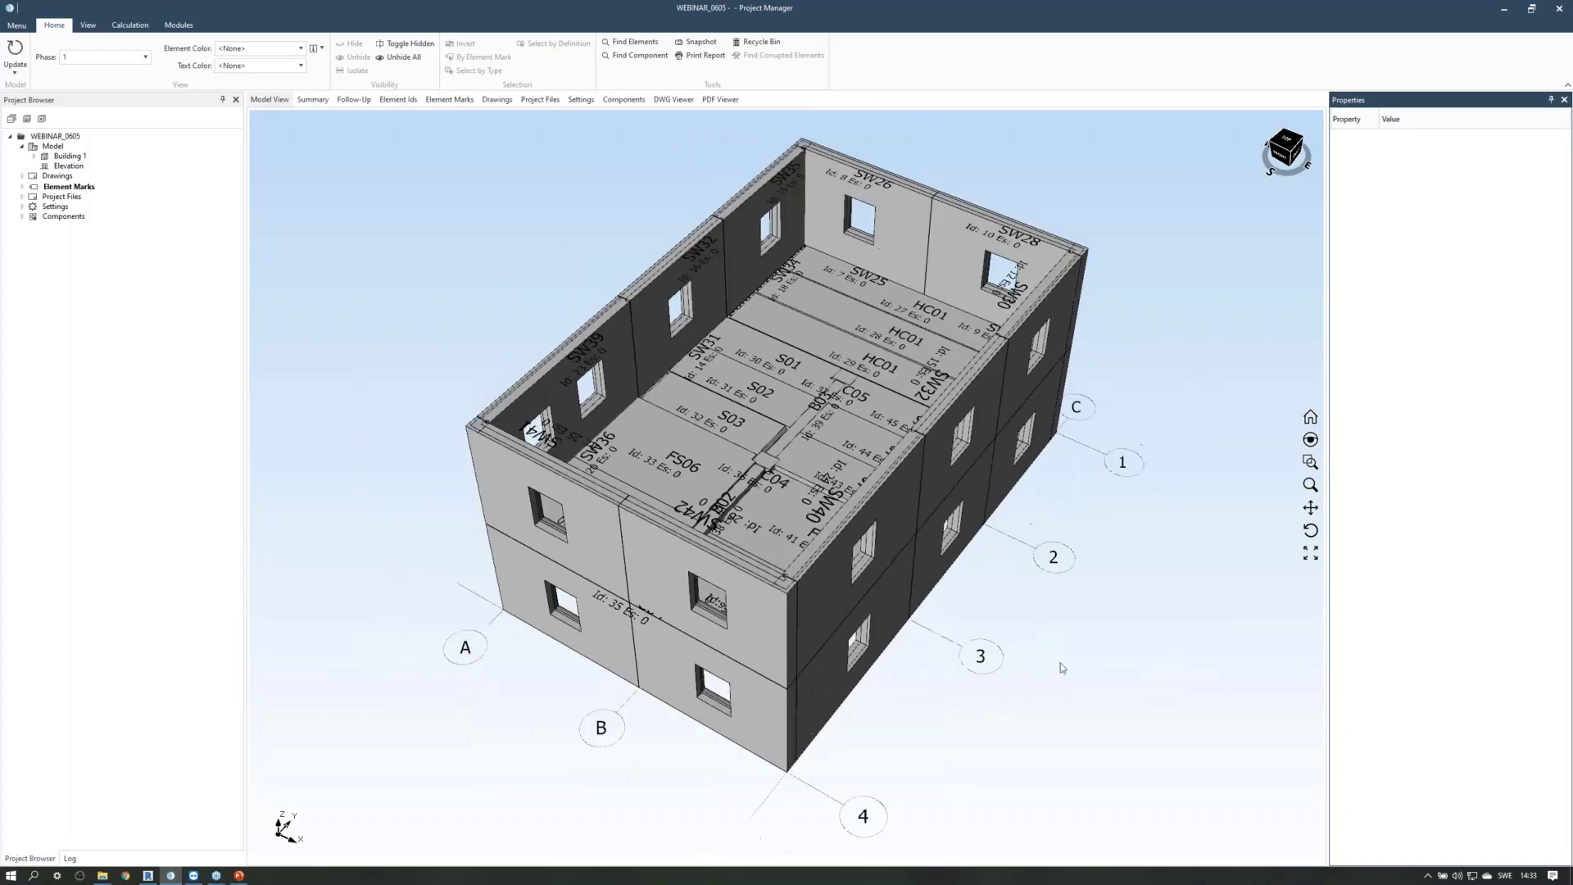
Inspect the two-storey precast building model from its long side in Project Manager, and switch back to Revit.
{"action": "middle_click_drag", "start_coordinate": [1059, 665], "coordinate": [985, 583]}
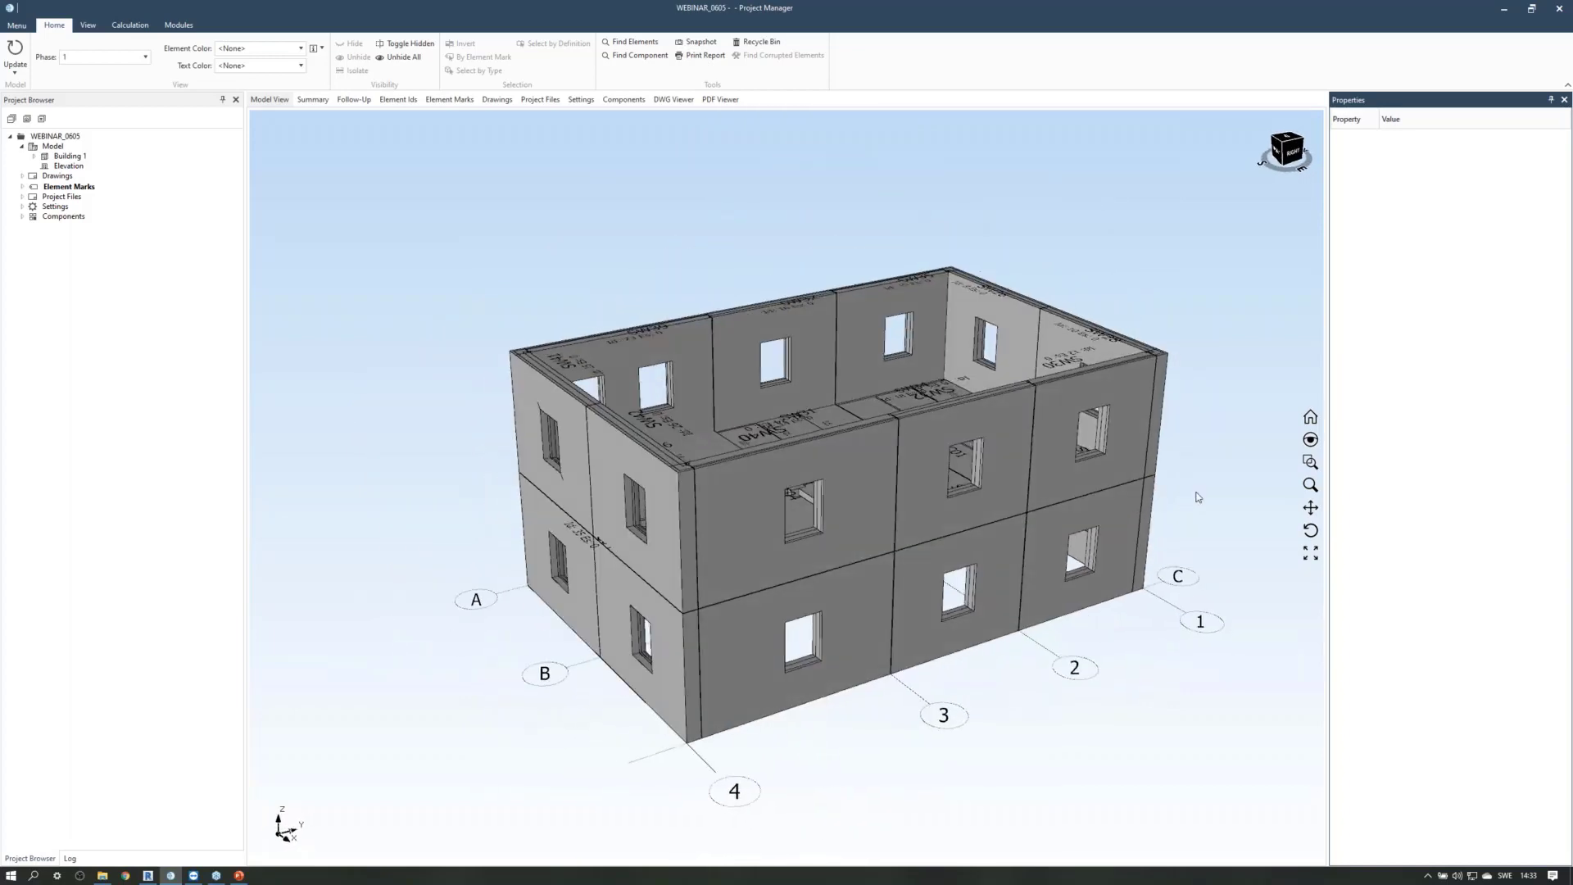
{"action": "scroll", "coordinate": [1182, 537], "scroll_direction": "up", "scroll_amount": 1}
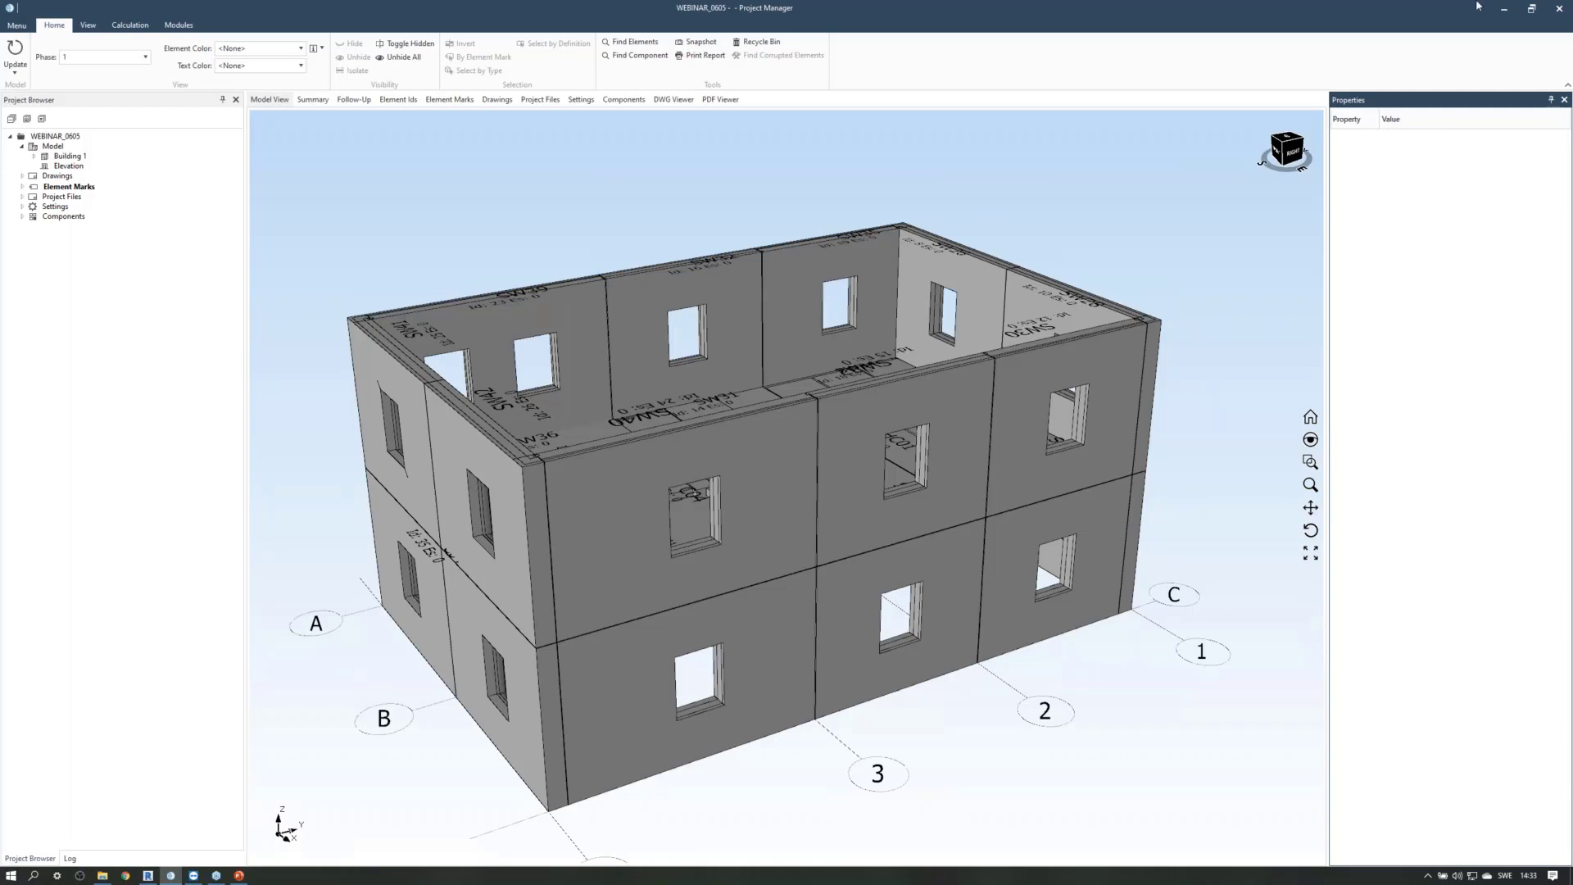
{"action": "left_click", "coordinate": [1505, 12]}
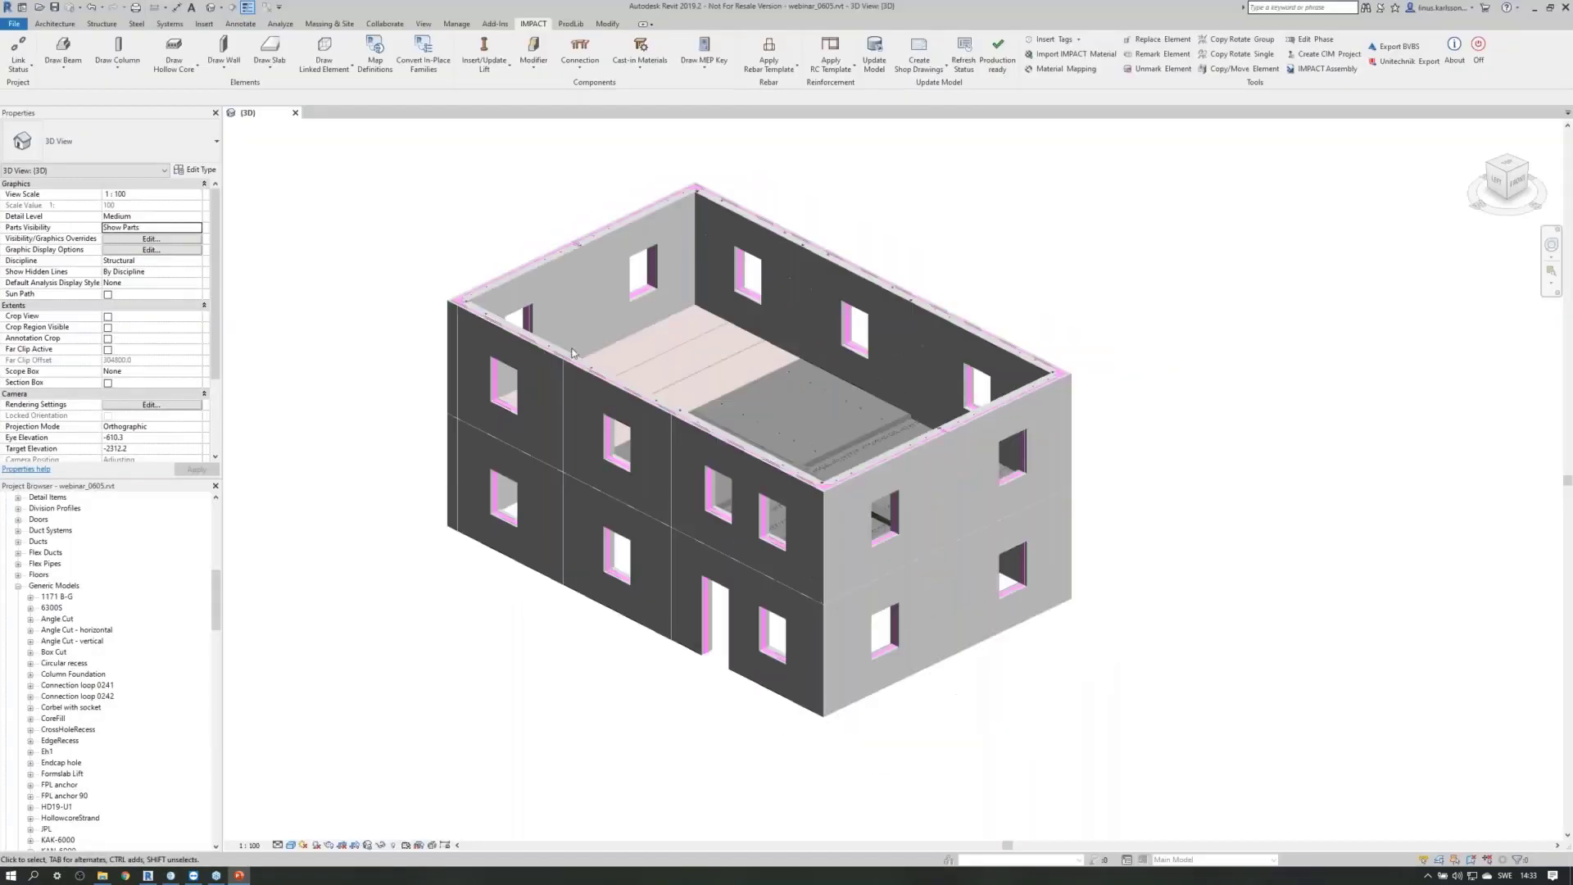
Examine the precast building in Revit's 3D view from several angles, covering the outer walls and the floor slabs.
{"action": "middle_click_drag", "start_coordinate": [1171, 540], "coordinate": [1010, 504], "text": "shift"}
{"action": "scroll", "coordinate": [852, 539], "scroll_direction": "up", "scroll_amount": 5}
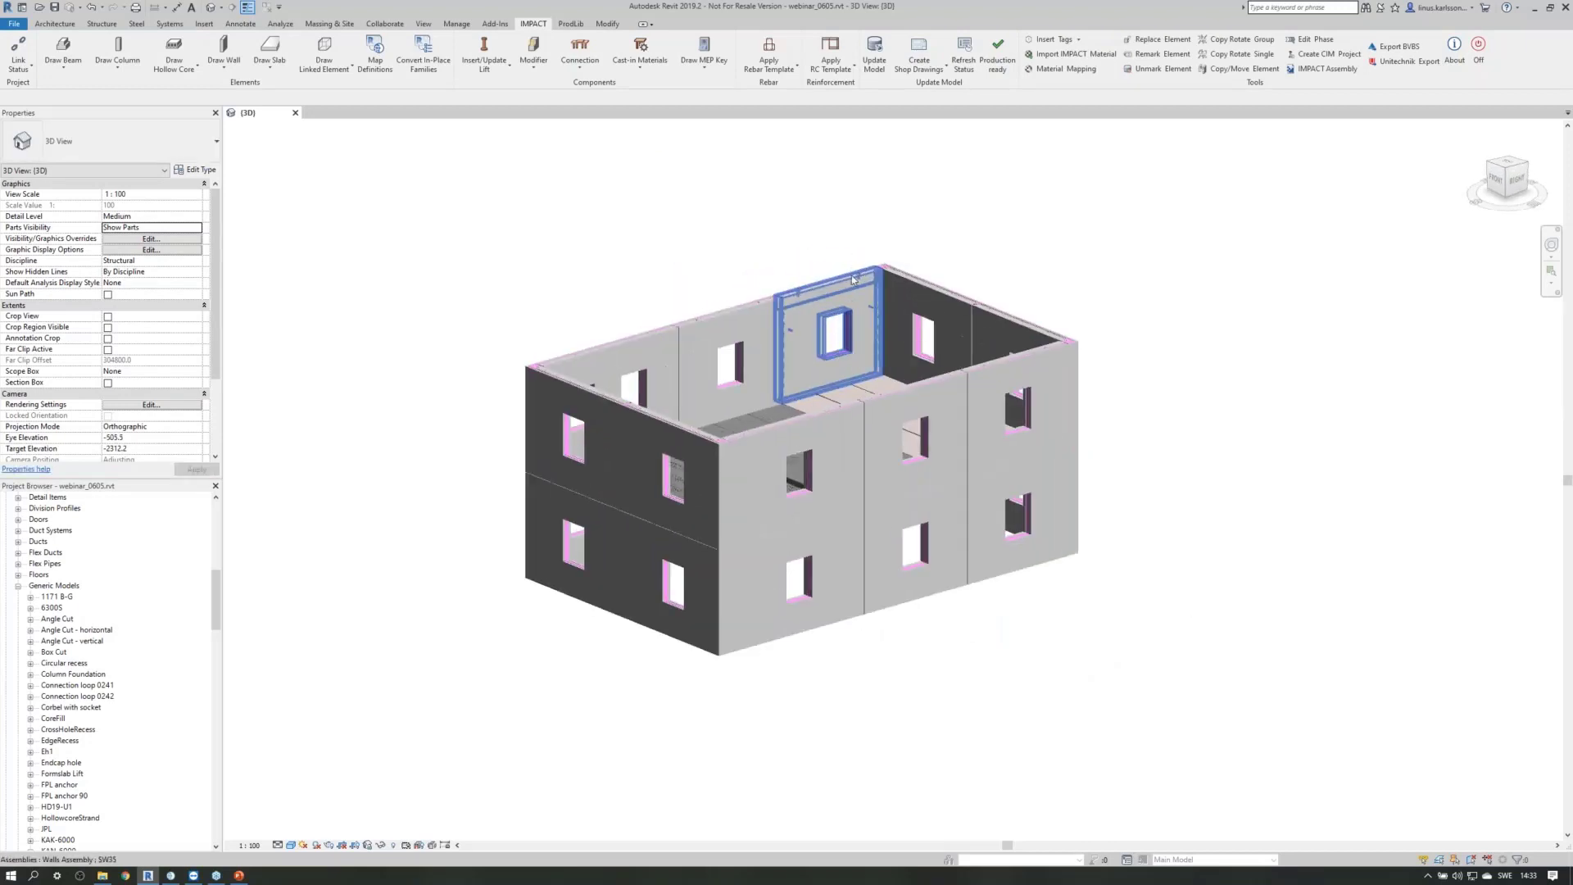
{"action": "scroll", "coordinate": [1193, 627], "scroll_direction": "down", "scroll_amount": 2}
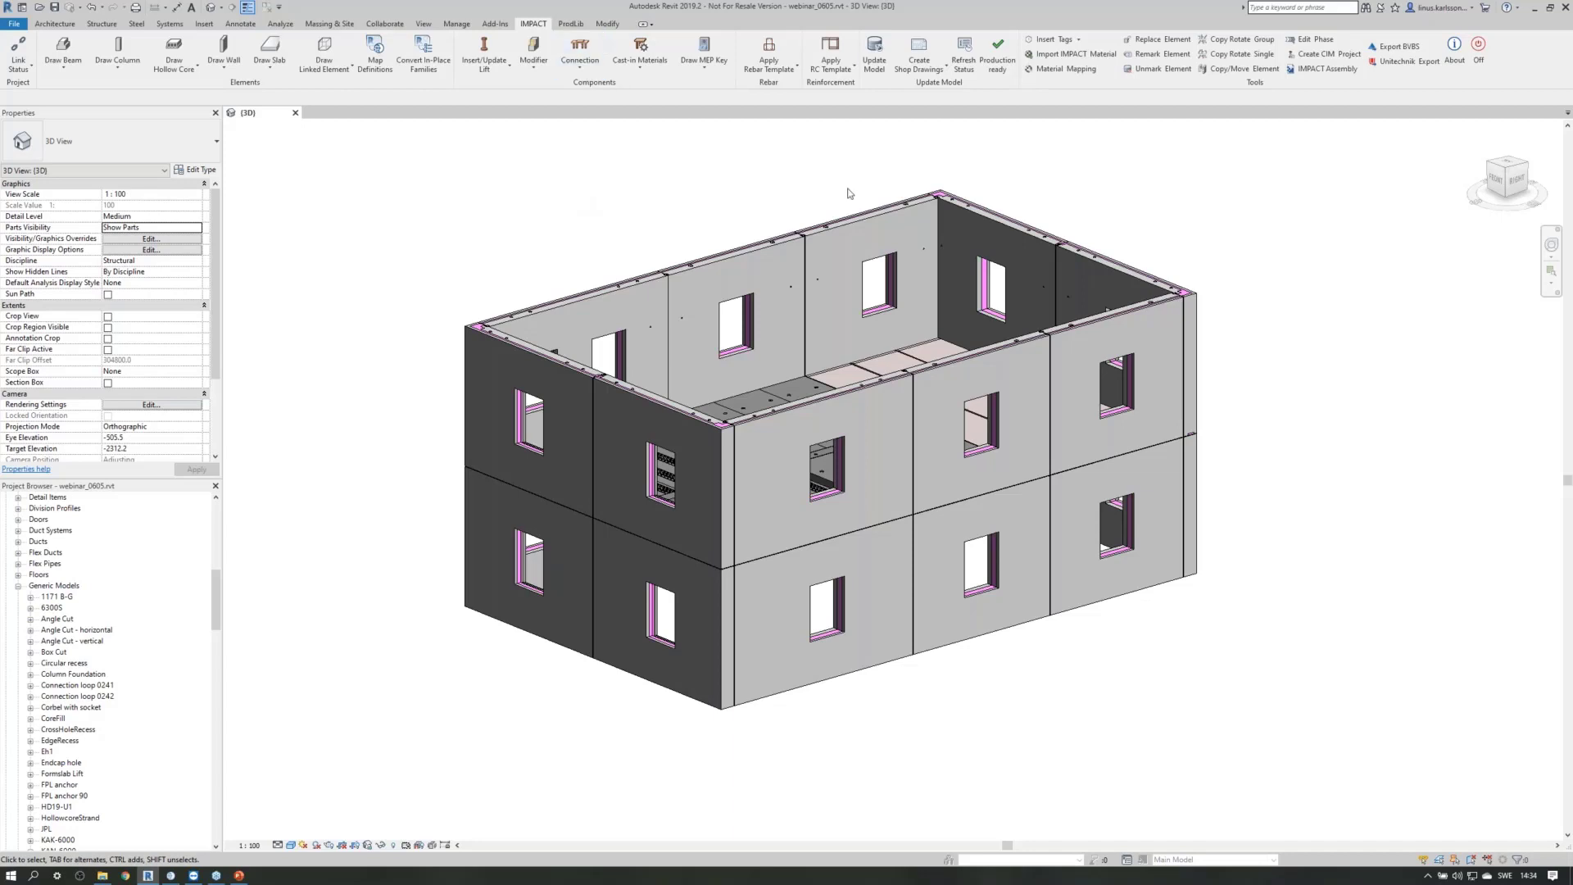
{"action": "middle_click_drag", "start_coordinate": [1154, 207], "coordinate": [443, 444], "text": "shift"}
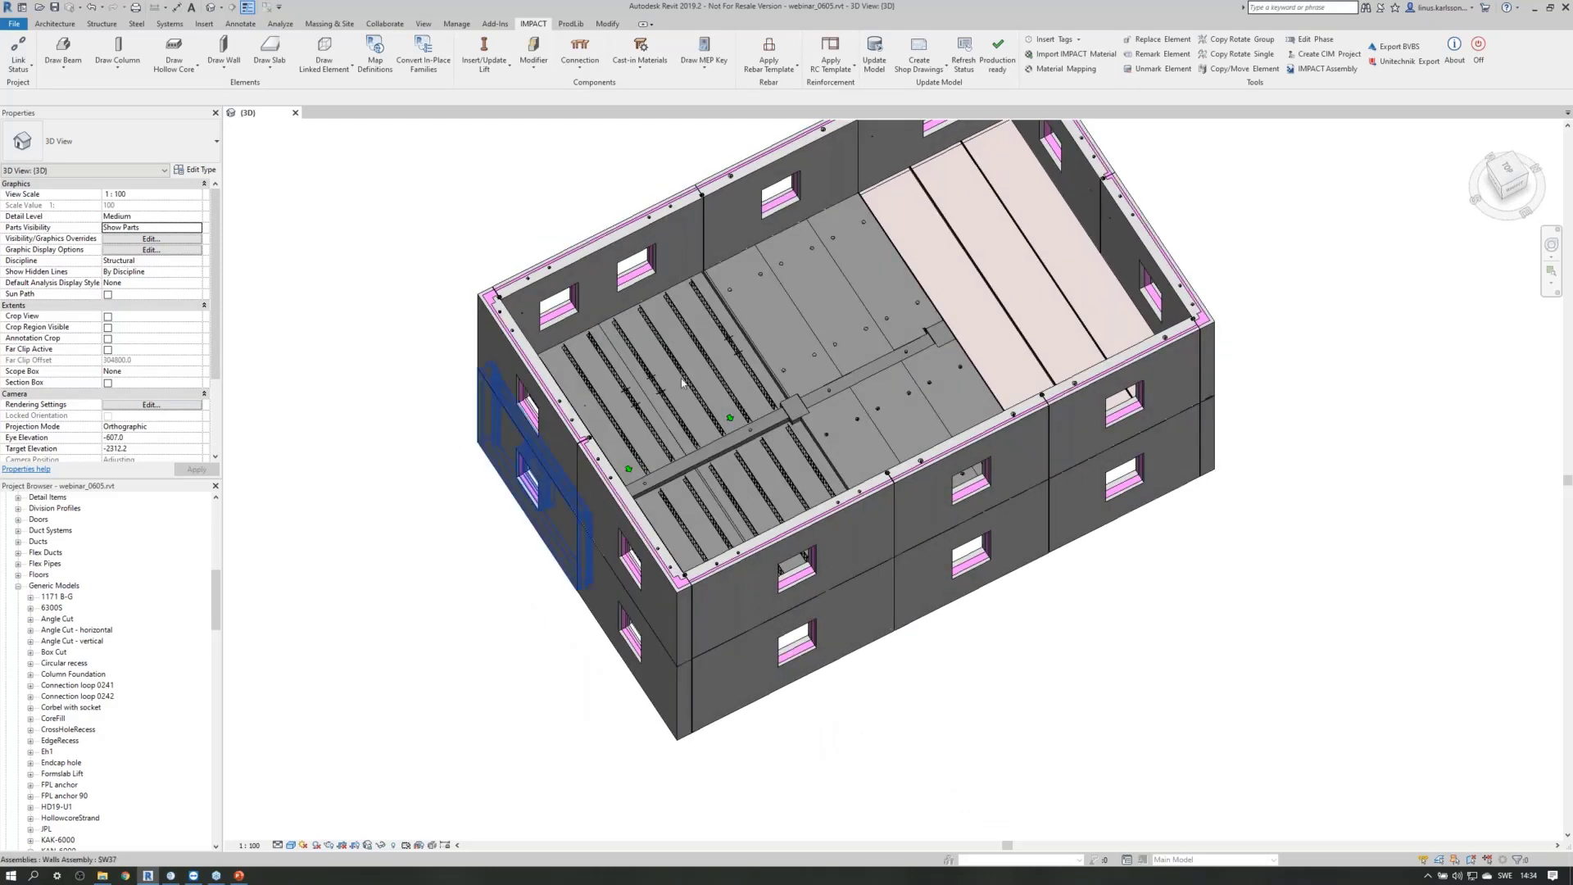
{"action": "left_click", "coordinate": [735, 351]}
{"action": "middle_click_drag", "start_coordinate": [735, 351], "coordinate": [823, 319], "text": "shift"}
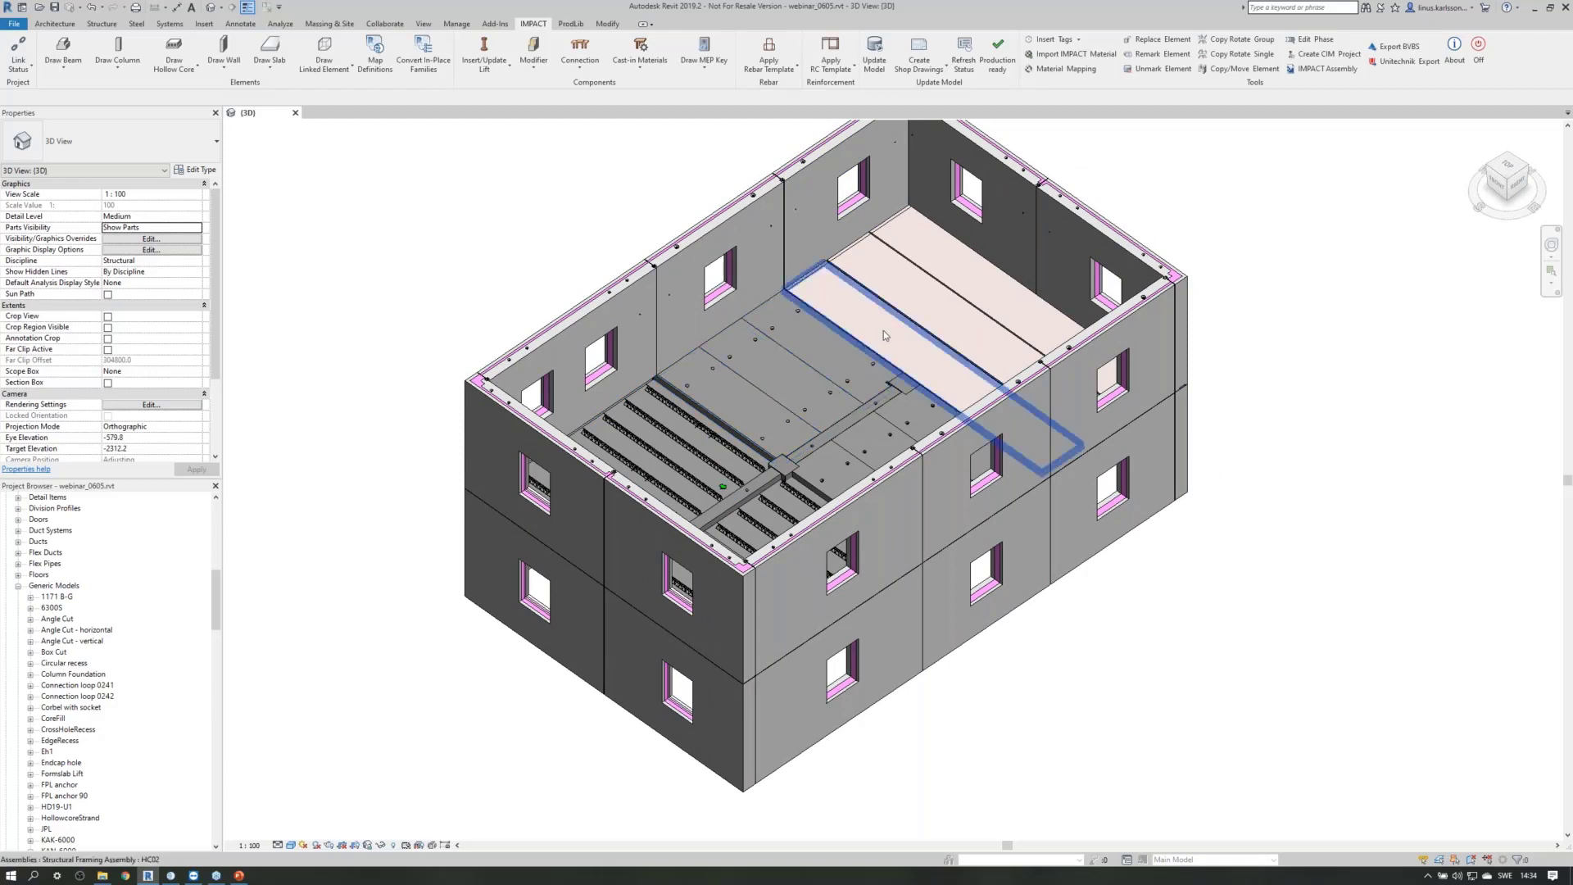
{"action": "middle_click_drag", "start_coordinate": [847, 283], "coordinate": [1117, 612], "text": "shift"}
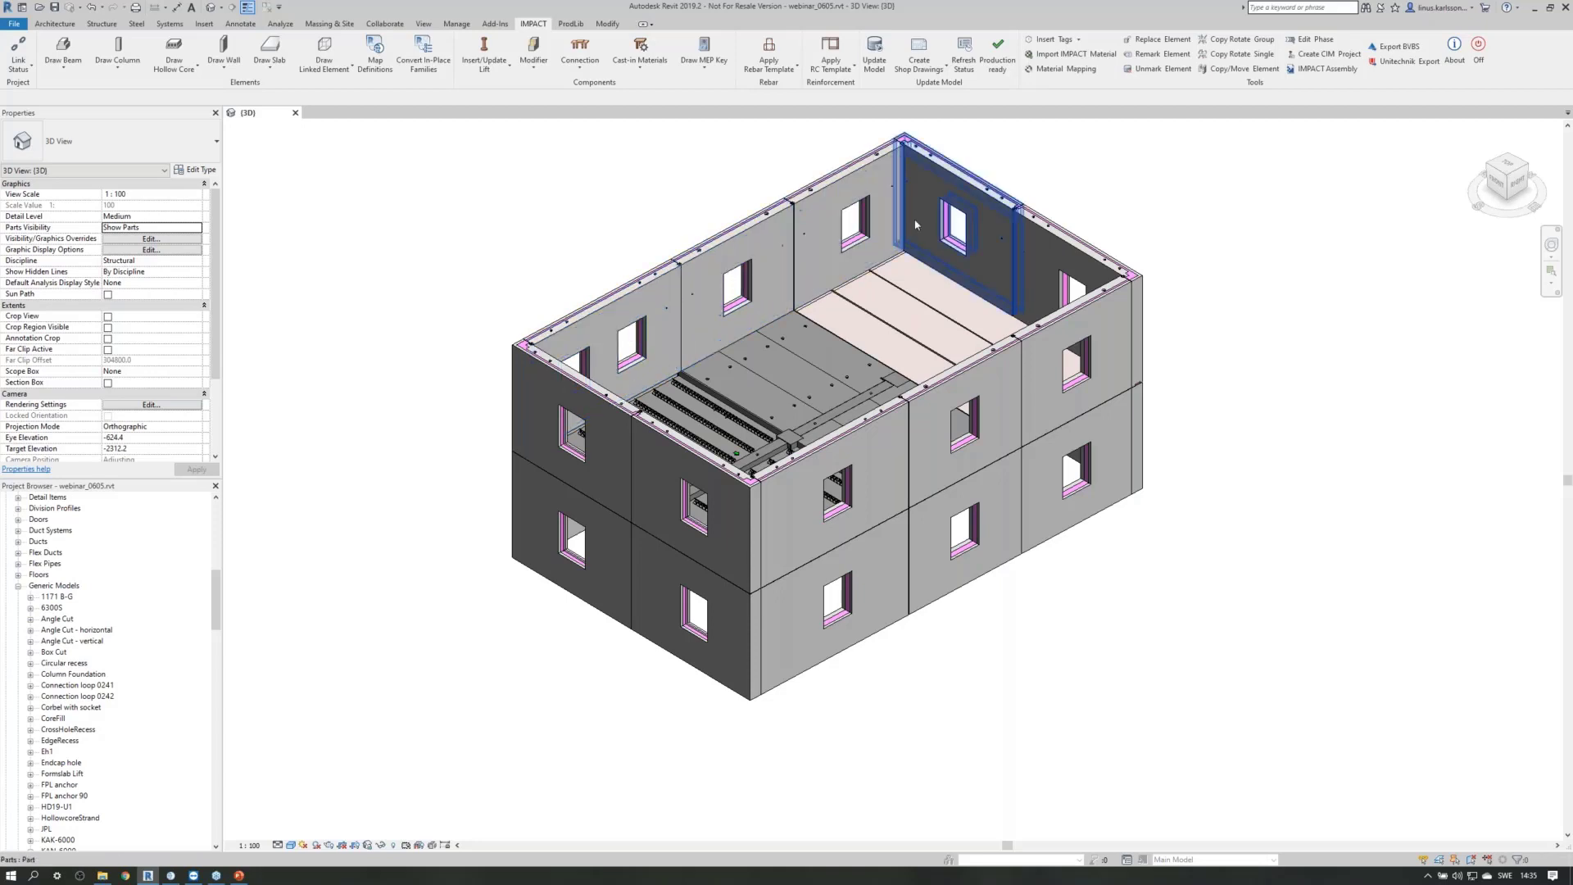
Open the sandwich wall definition SW34 and review its layer structure and the cast type options, keeping Inner panel up.
{"action": "left_click", "coordinate": [223, 62]}
{"action": "left_click", "coordinate": [246, 114]}
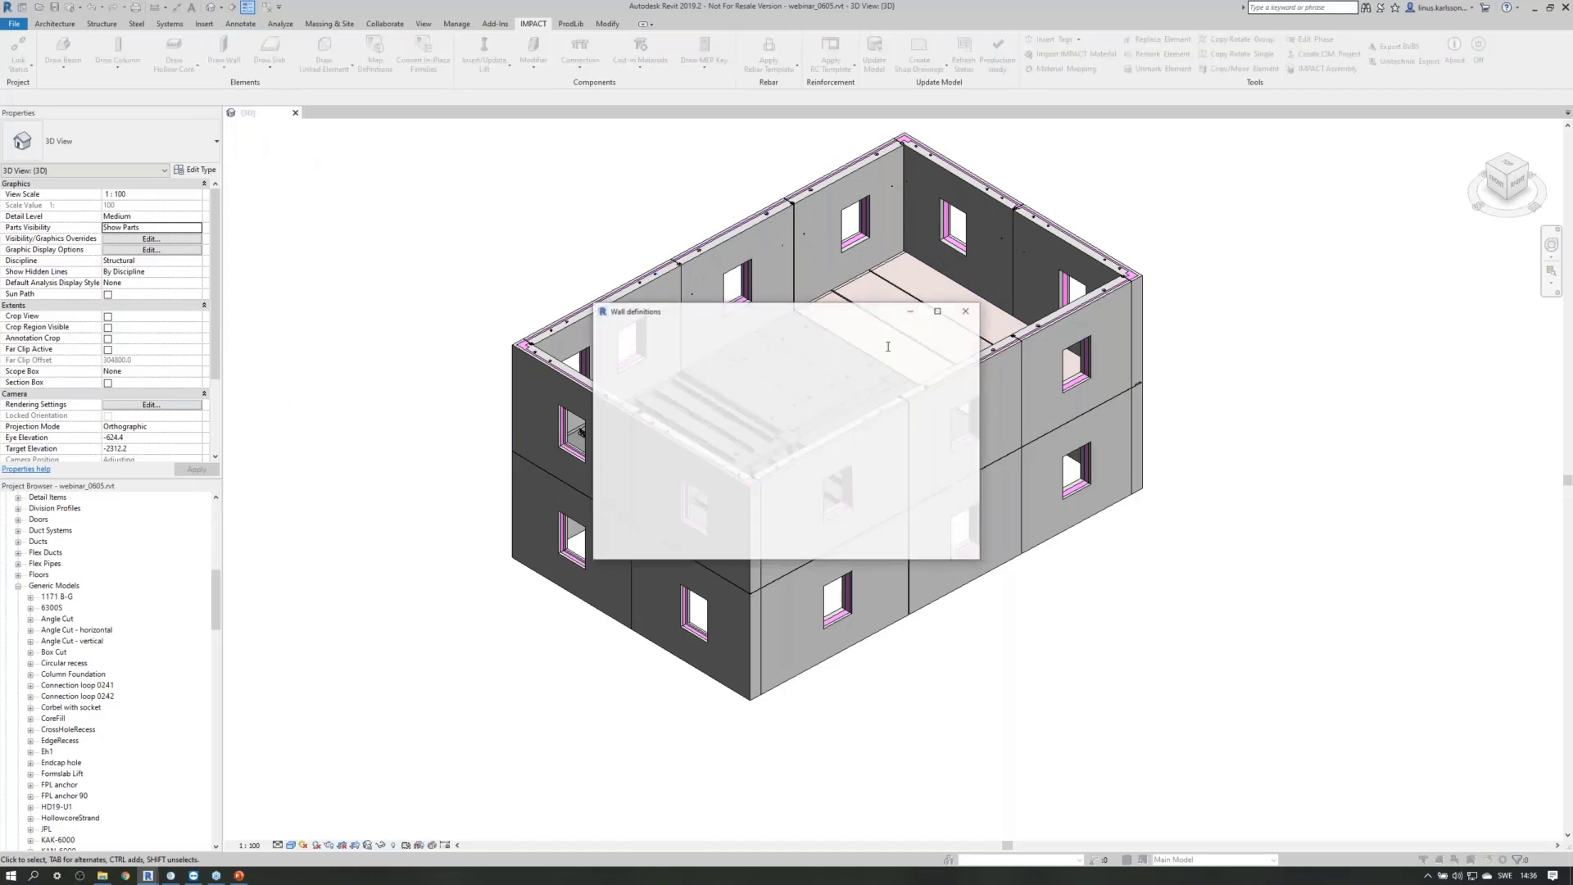
{"action": "left_click", "coordinate": [616, 410]}
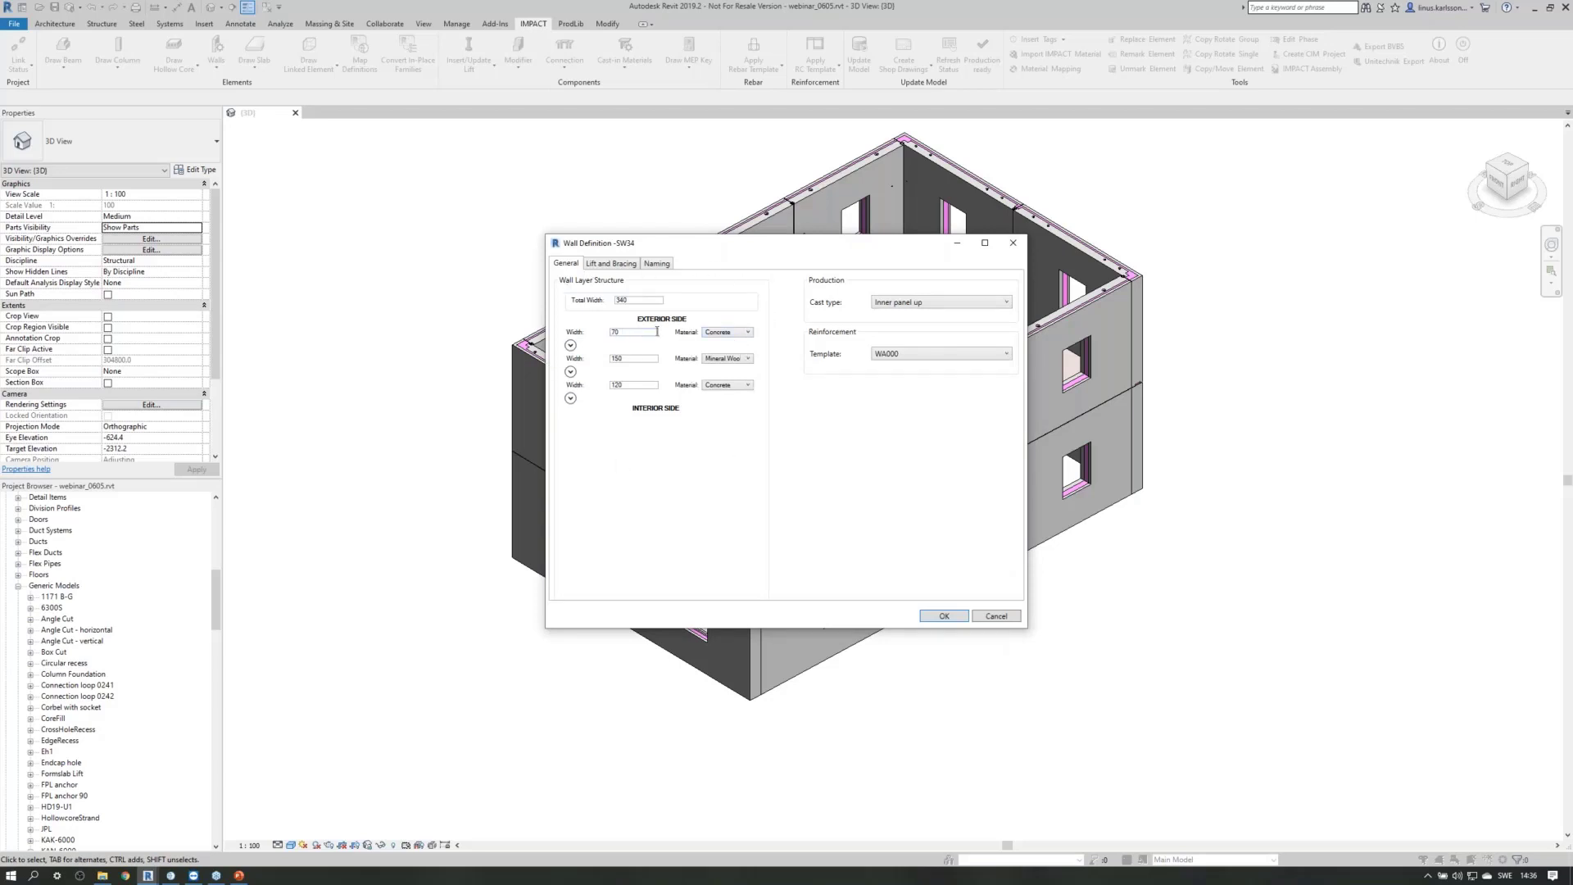
{"action": "left_click", "coordinate": [710, 337]}
{"action": "left_click", "coordinate": [933, 304]}
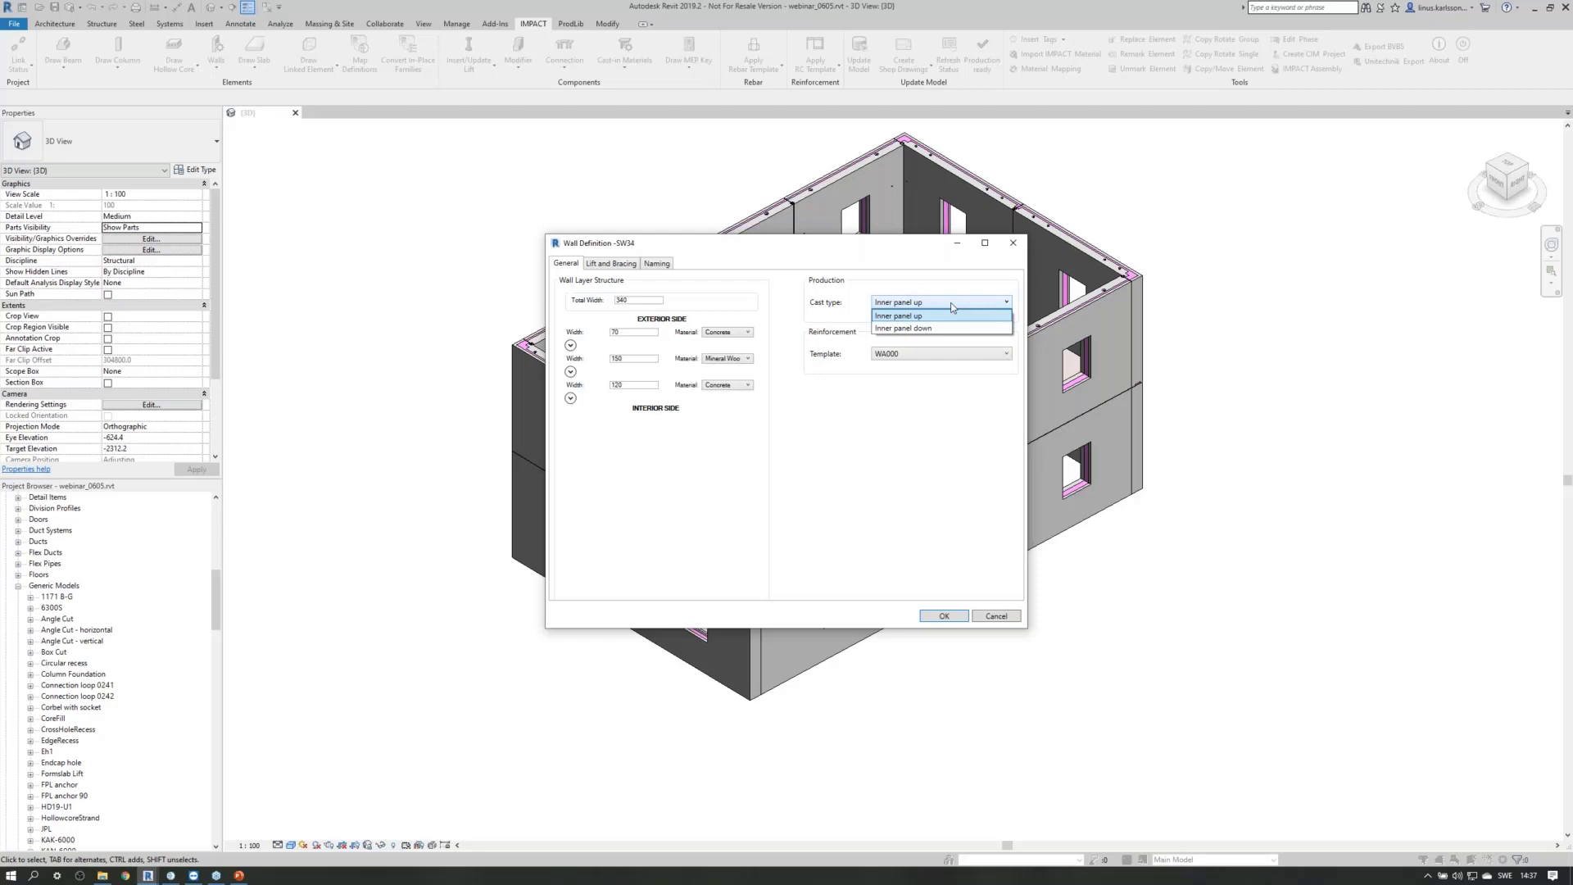
{"action": "left_click", "coordinate": [953, 316]}
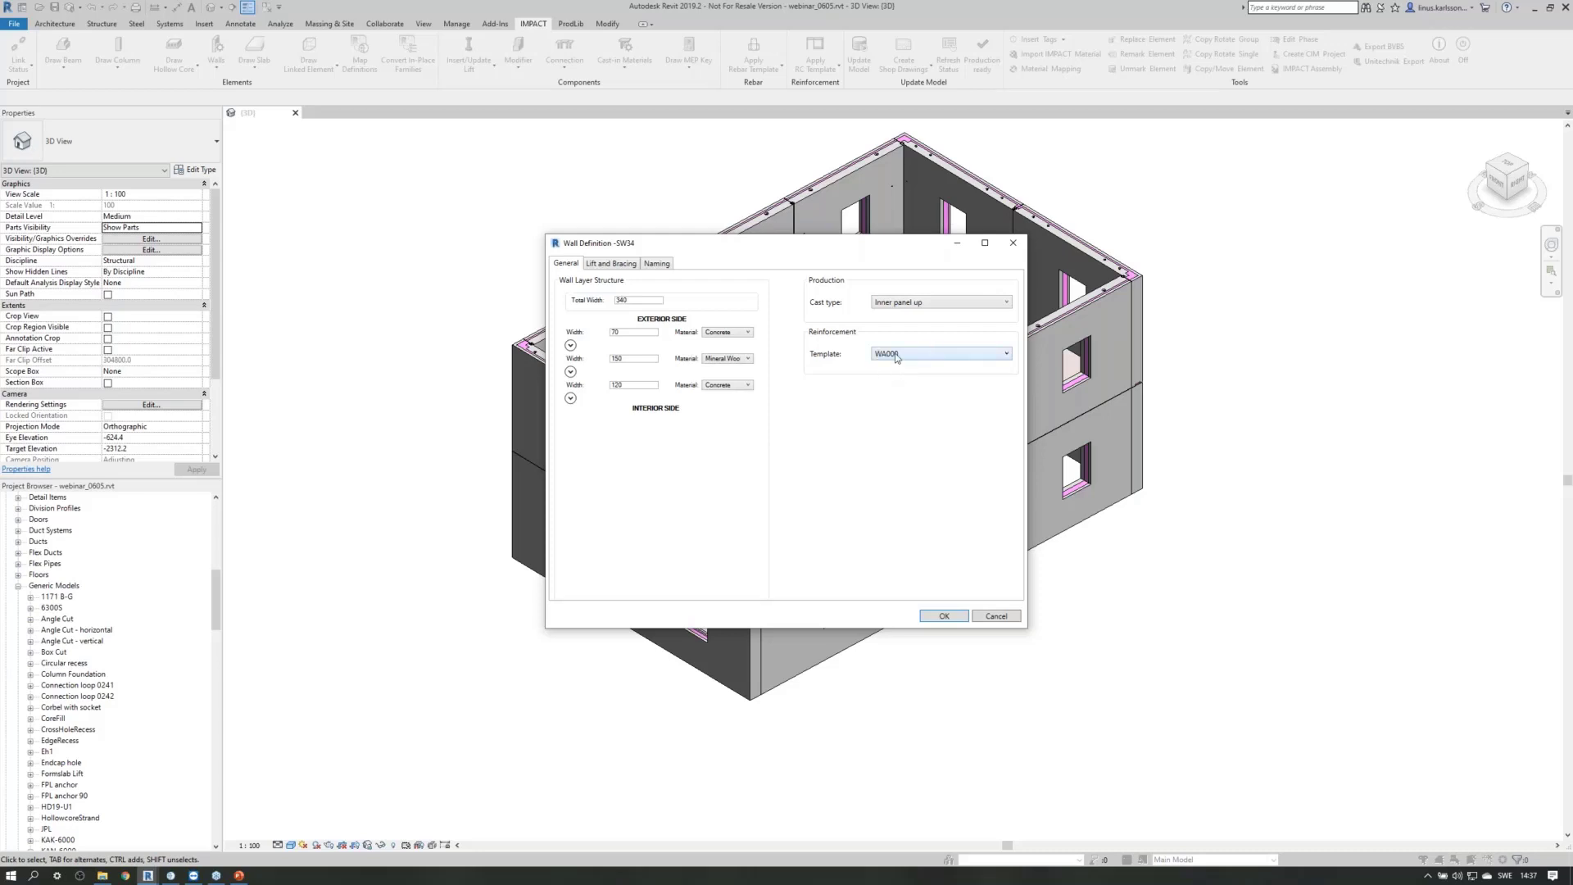
Review the lifting and bracing settings of wall definition SW34, including the options for the number of lifting points.
{"action": "left_click", "coordinate": [621, 265]}
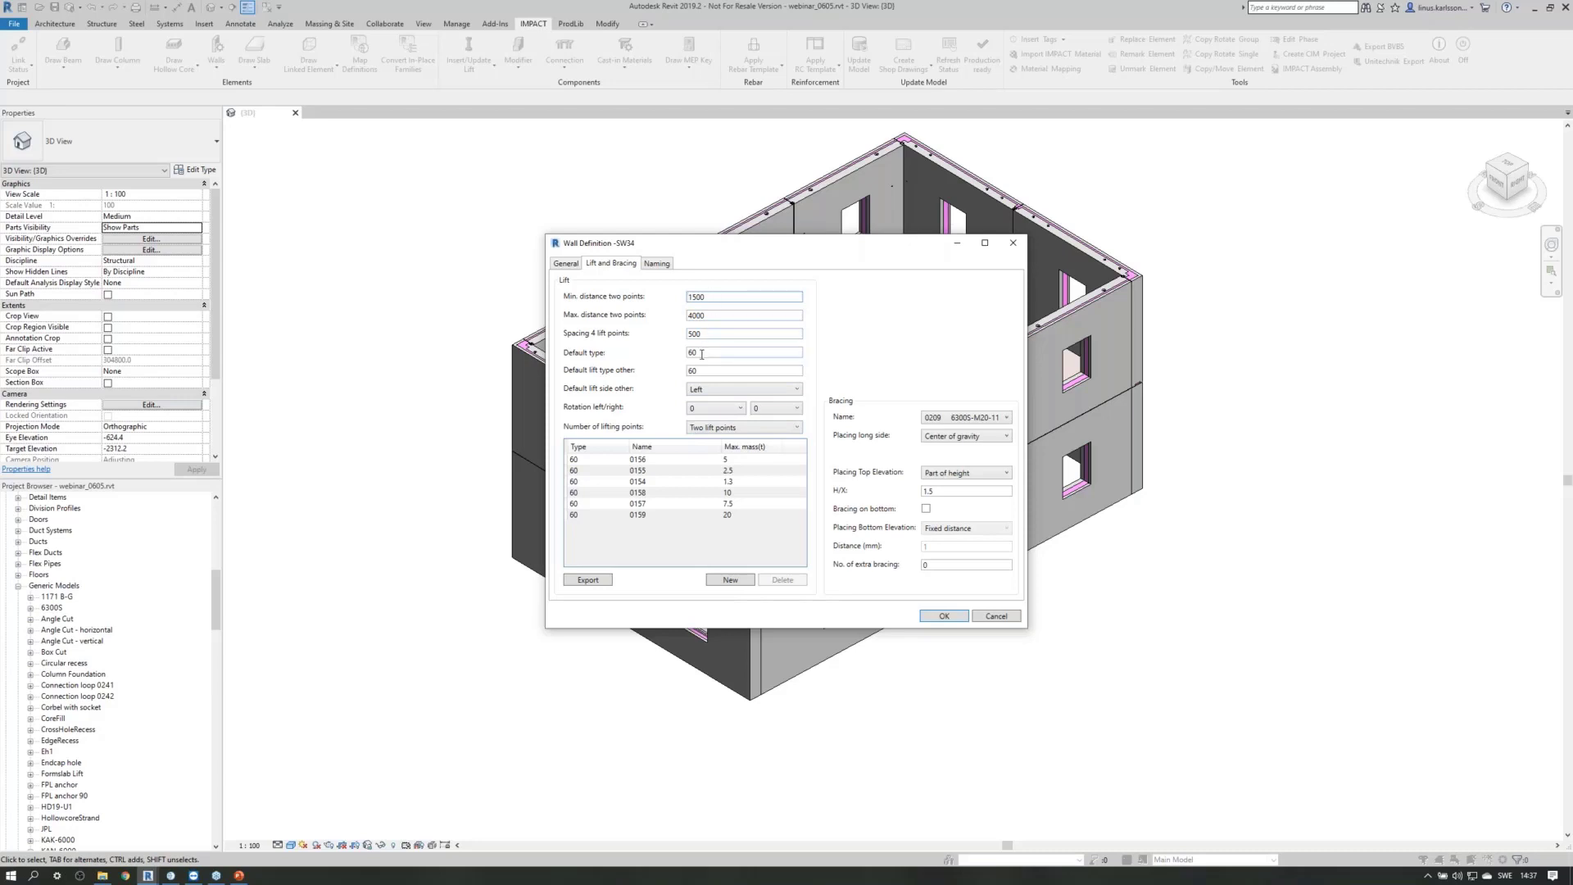
{"action": "left_click", "coordinate": [713, 428]}
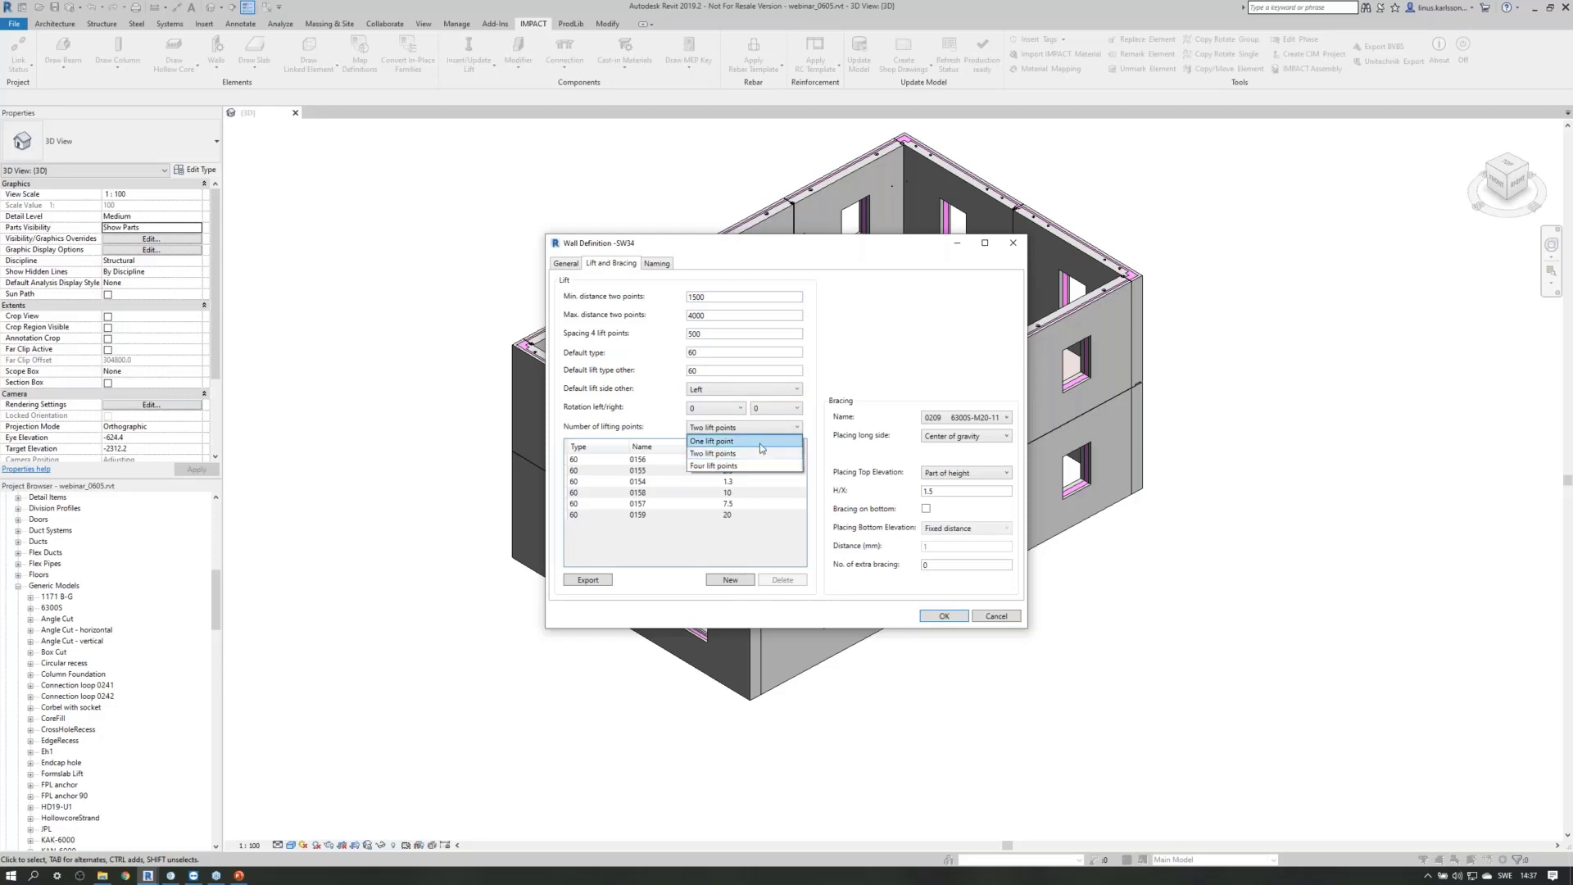
{"action": "left_click", "coordinate": [658, 401]}
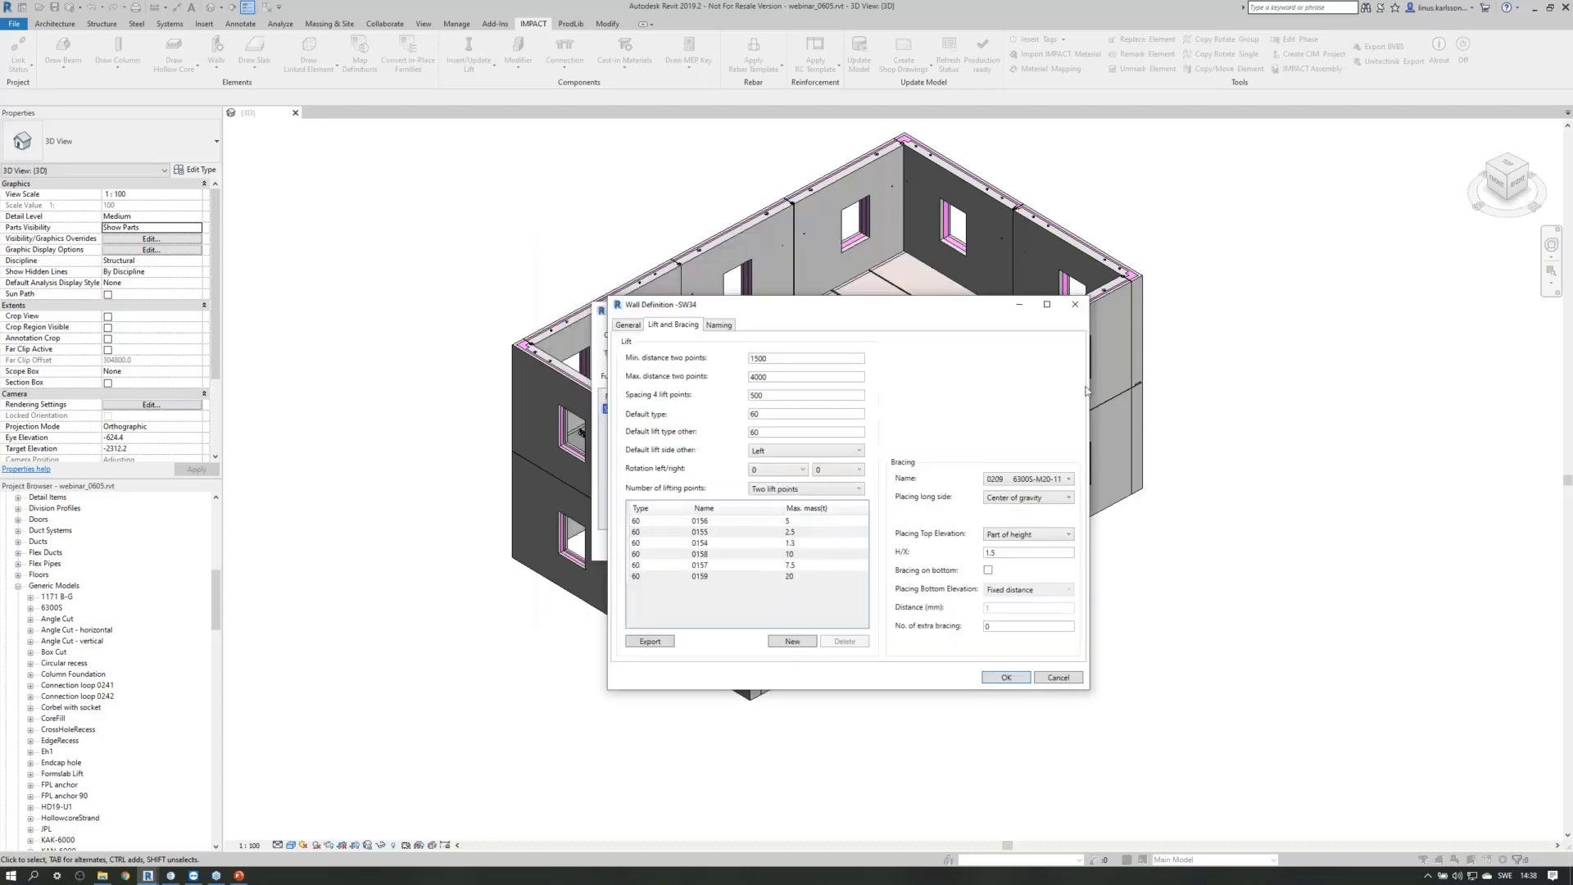
{"action": "mouse_move", "coordinate": [835, 303]}
{"action": "left_mouse_down"}
{"action": "mouse_move", "coordinate": [1089, 316]}
{"action": "mouse_move", "coordinate": [1107, 350]}
{"action": "mouse_move", "coordinate": [902, 346]}
{"action": "mouse_move", "coordinate": [853, 319]}
{"action": "left_mouse_up"}
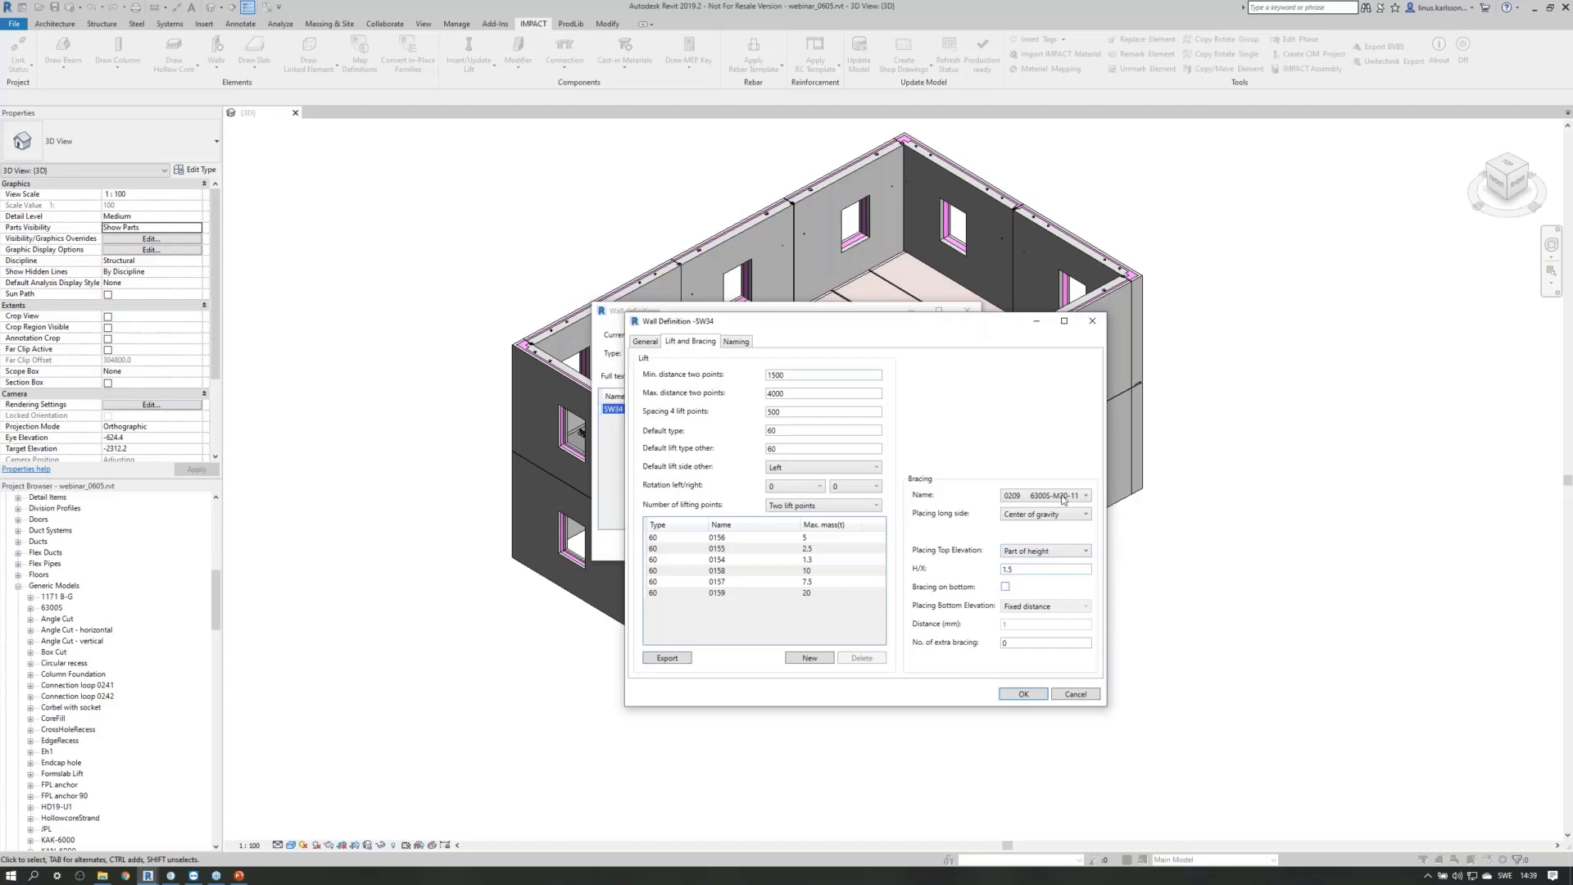
Review the naming settings of wall definition SW34, including its group and the prefixes for element mark and drawing name.
{"action": "left_click", "coordinate": [736, 341]}
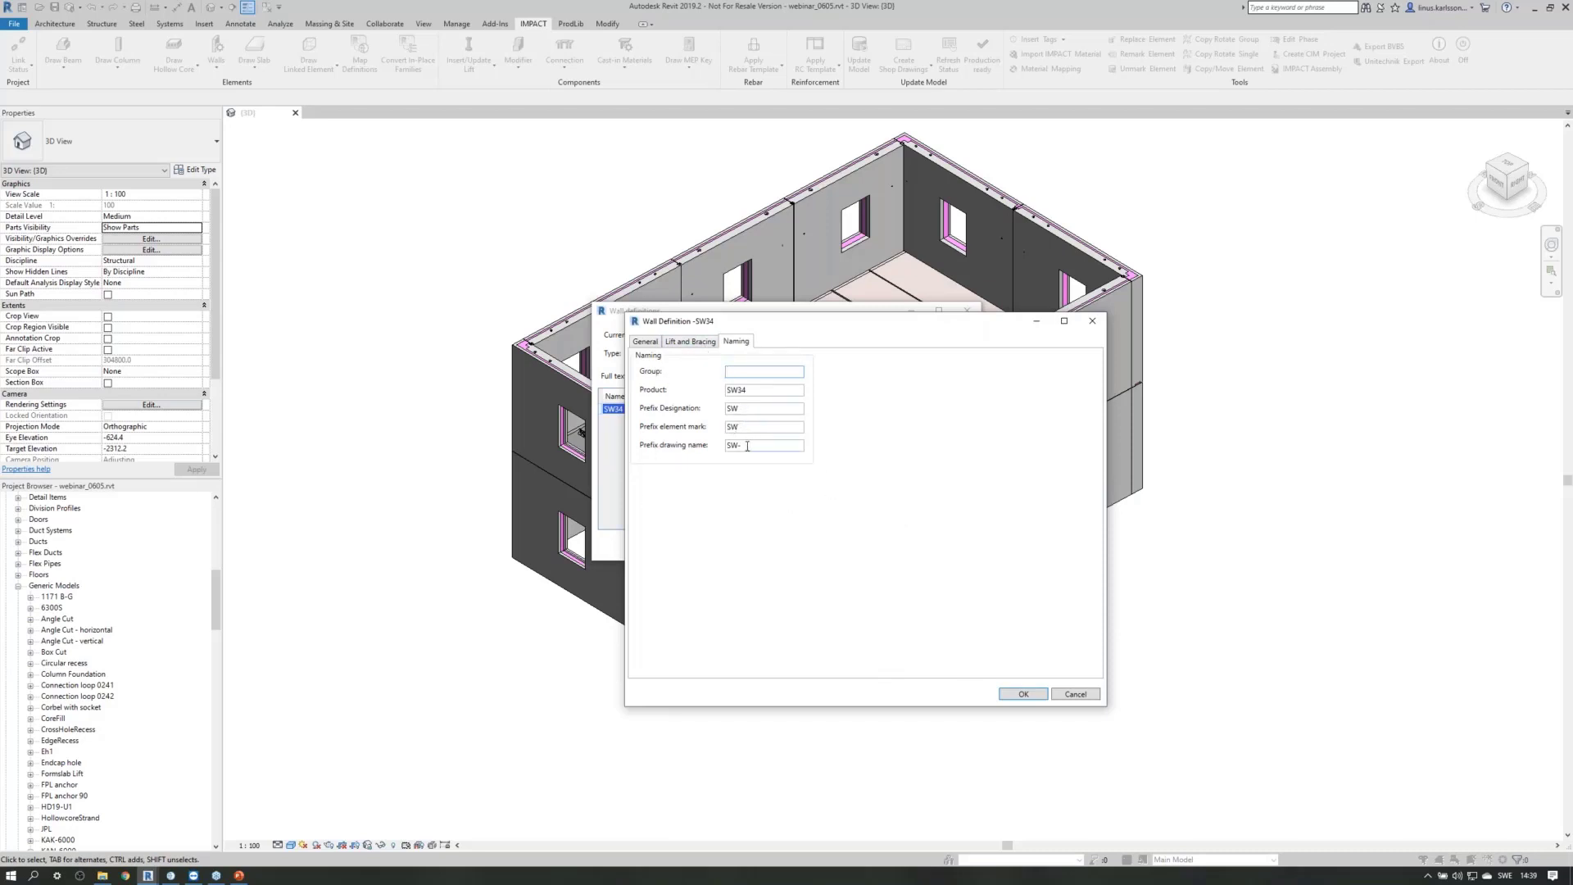
{"action": "left_click_drag", "start_coordinate": [749, 446], "coordinate": [710, 451]}
{"action": "left_click", "coordinate": [752, 448]}
{"action": "mouse_move", "coordinate": [747, 447]}
{"action": "left_mouse_down"}
{"action": "mouse_move", "coordinate": [728, 443]}
{"action": "mouse_move", "coordinate": [754, 442]}
{"action": "left_mouse_up"}
{"action": "double_click", "coordinate": [745, 429]}
{"action": "mouse_move", "coordinate": [746, 429]}
{"action": "left_mouse_down"}
{"action": "mouse_move", "coordinate": [732, 429]}
{"action": "mouse_move", "coordinate": [753, 428]}
{"action": "left_mouse_up"}
{"action": "left_click", "coordinate": [770, 372]}
Check the building model in Project Manager, return to Revit and close the wall definitions without saving changes.
{"action": "left_click", "coordinate": [171, 876]}
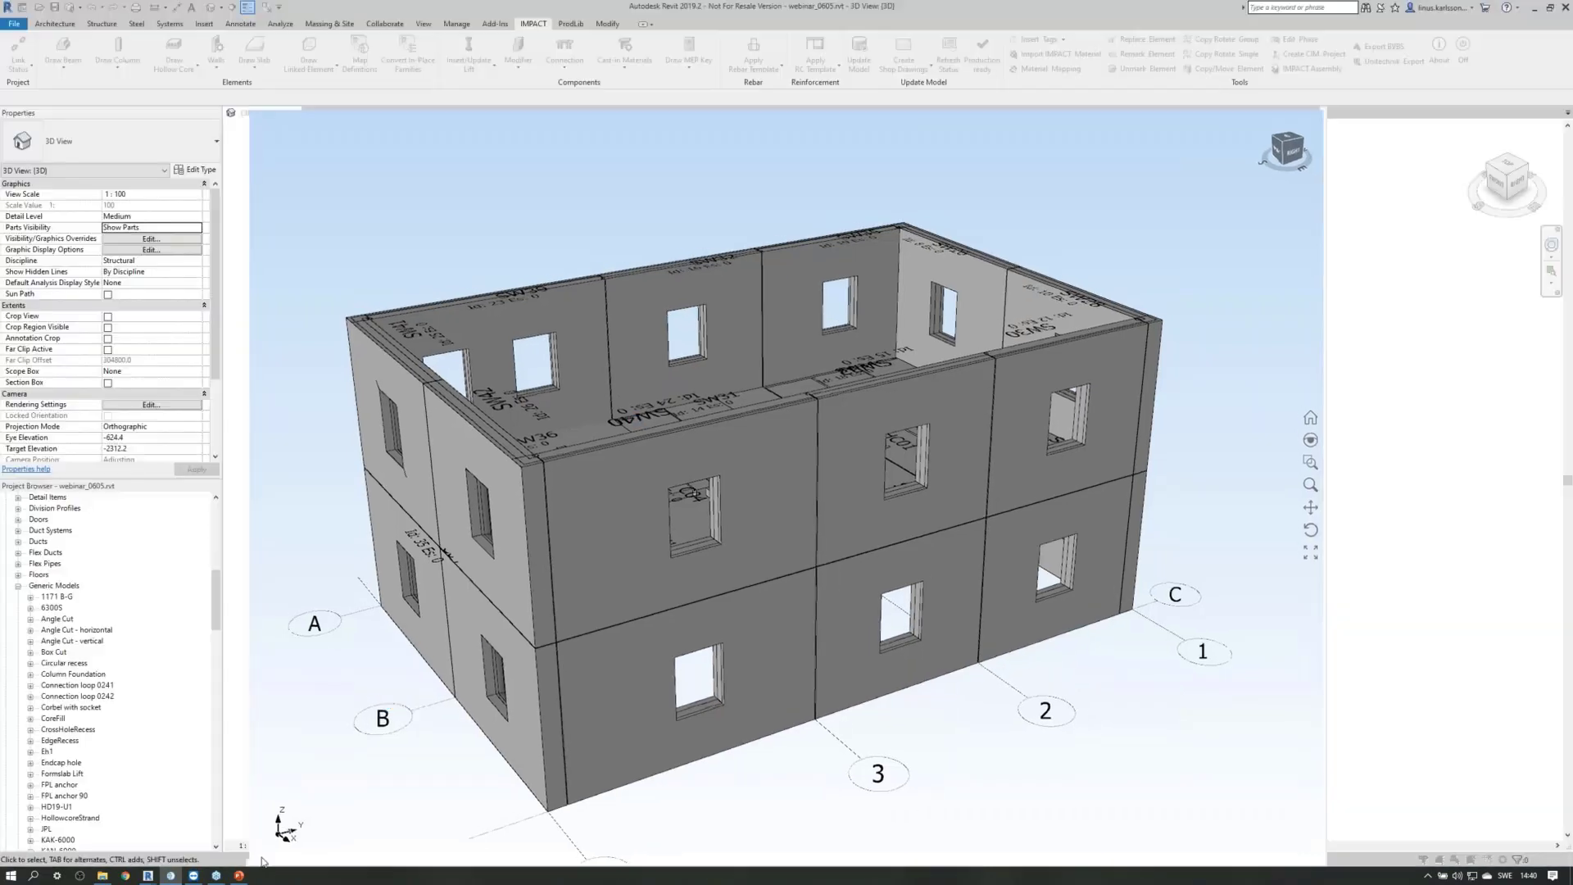
{"action": "left_click", "coordinate": [170, 876]}
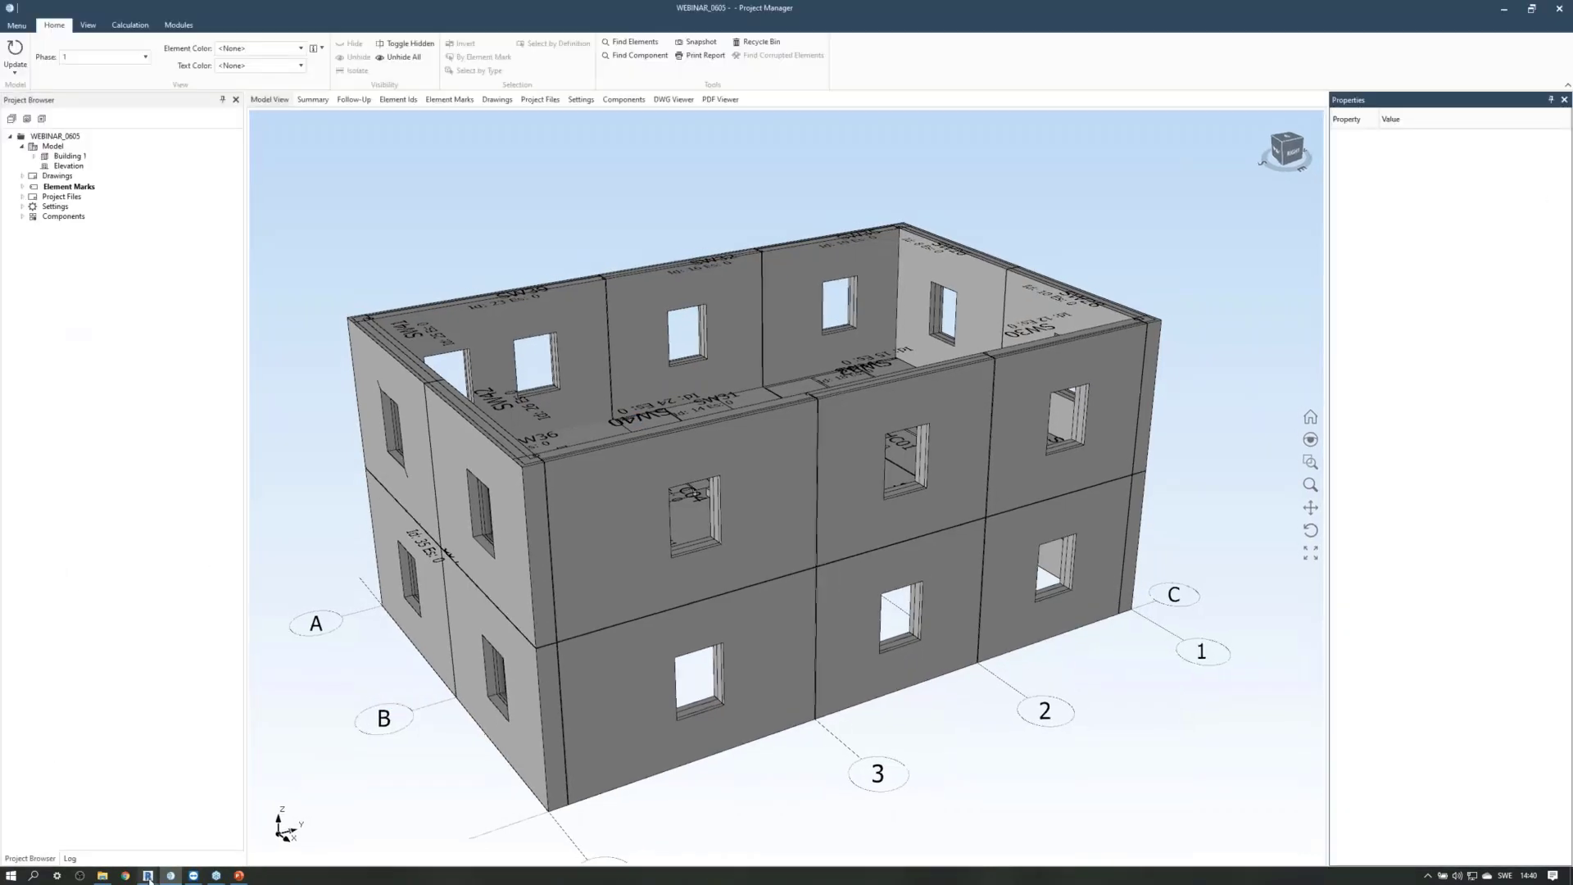
{"action": "left_click", "coordinate": [287, 832]}
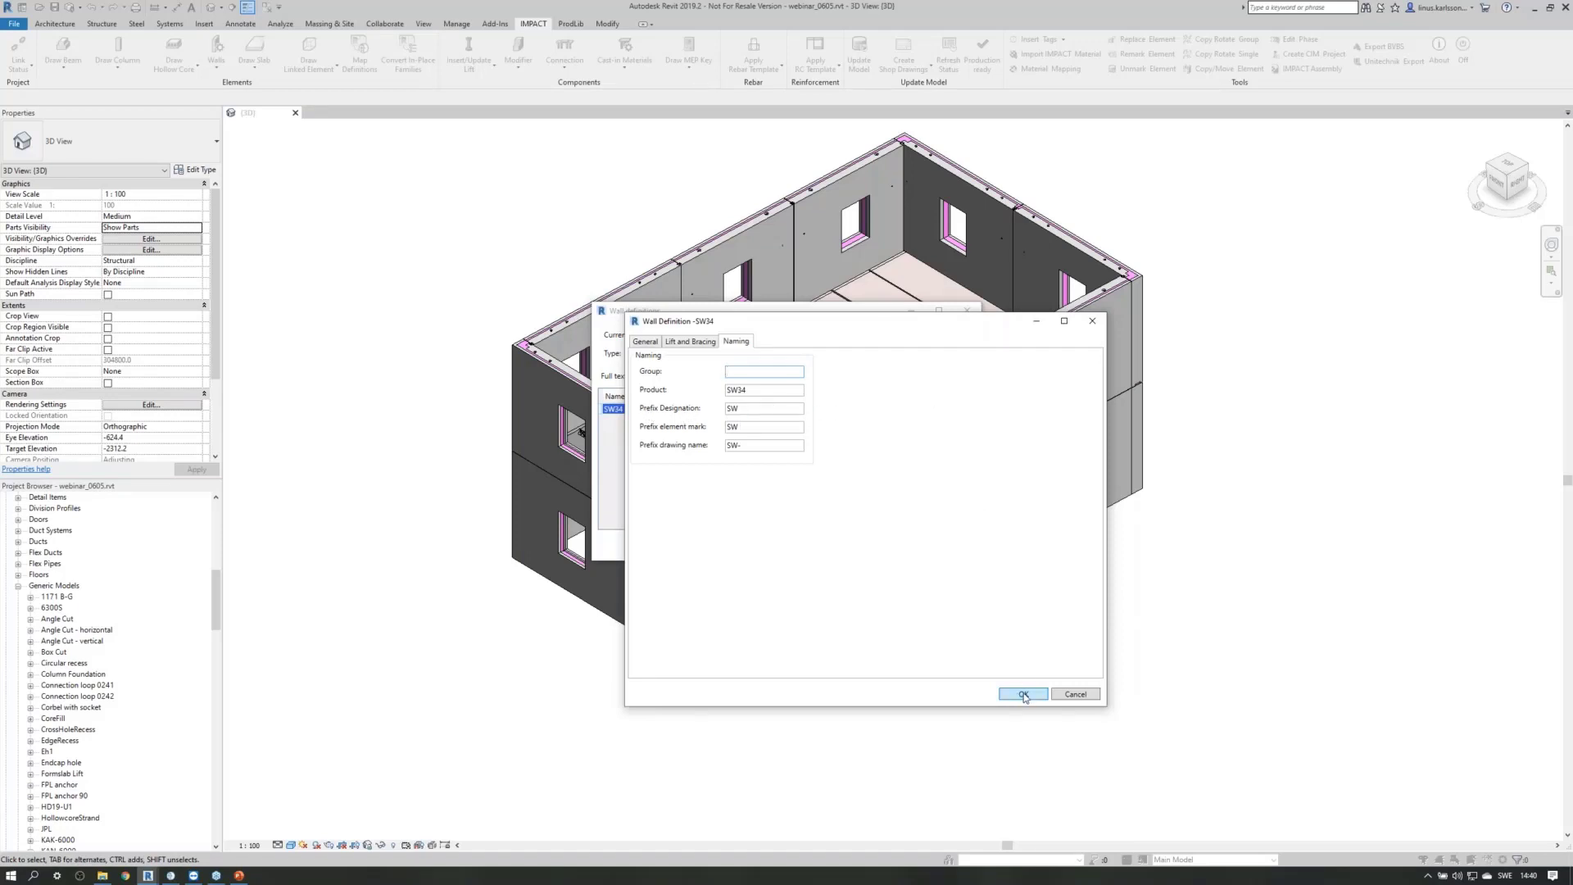
{"action": "left_click", "coordinate": [1069, 696]}
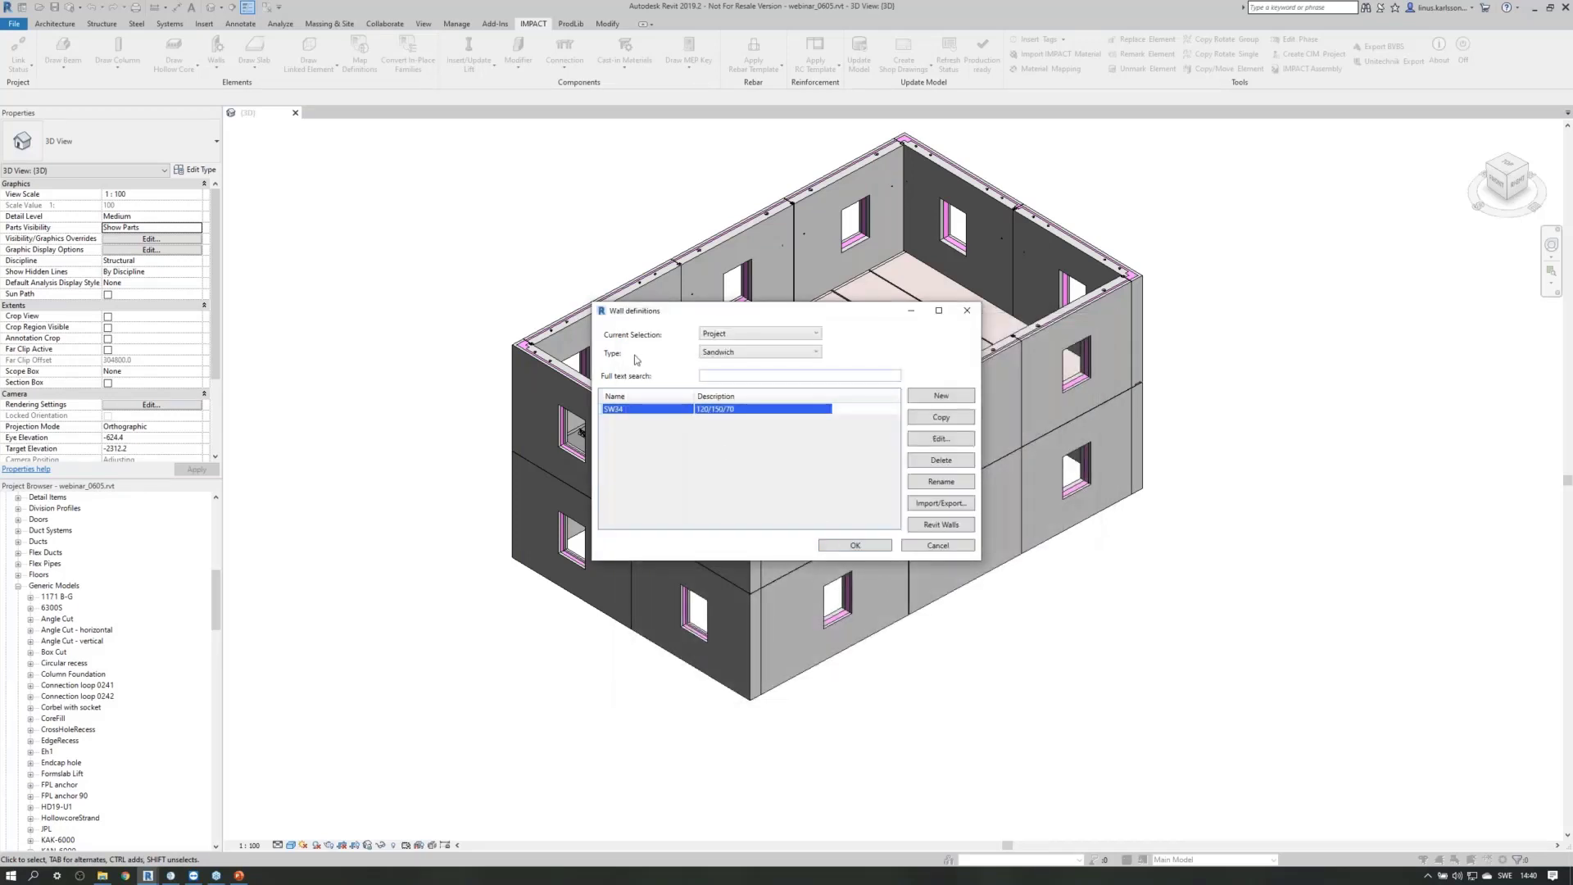
{"action": "left_click", "coordinate": [935, 545]}
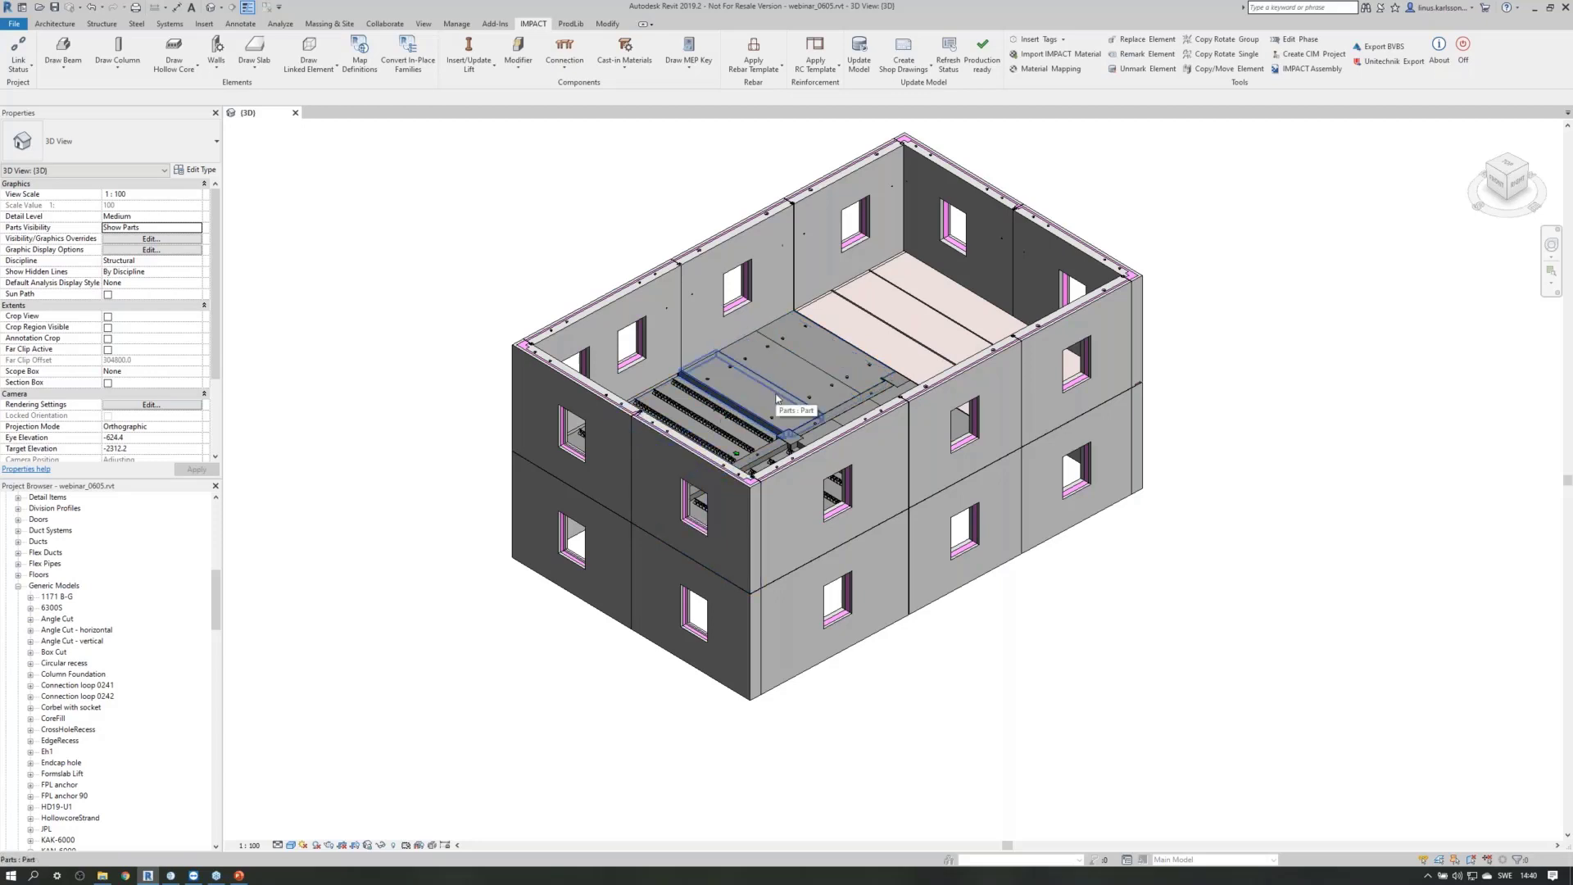
Open the 250 mm solid slab definition and review its geometry, material and endcap settings.
{"action": "left_click", "coordinate": [261, 67]}
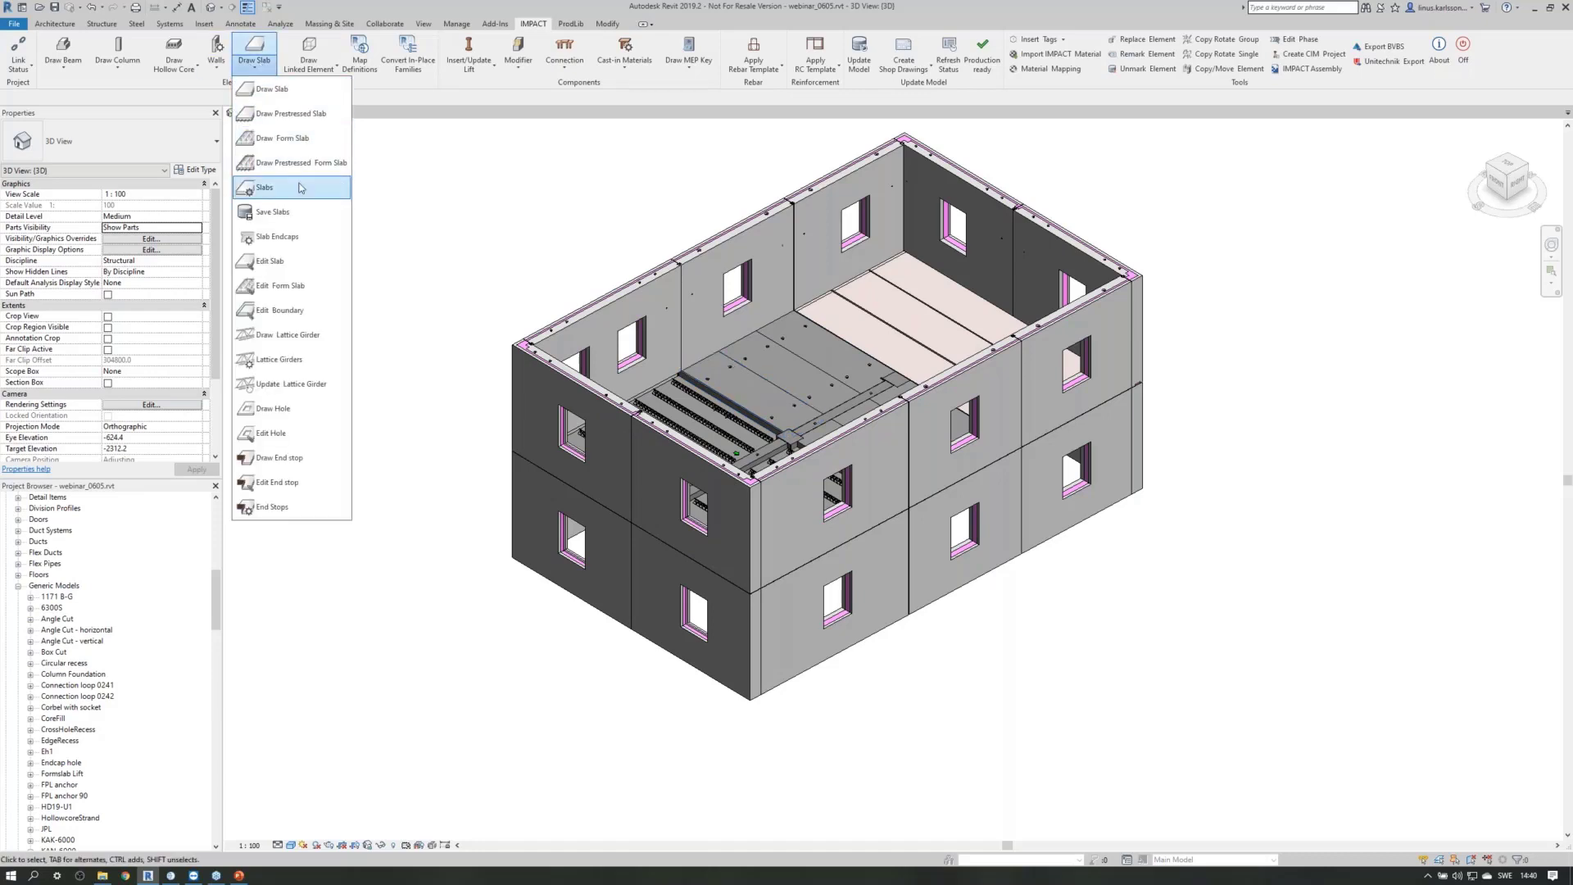
{"action": "left_click", "coordinate": [263, 187]}
{"action": "left_click", "coordinate": [620, 415]}
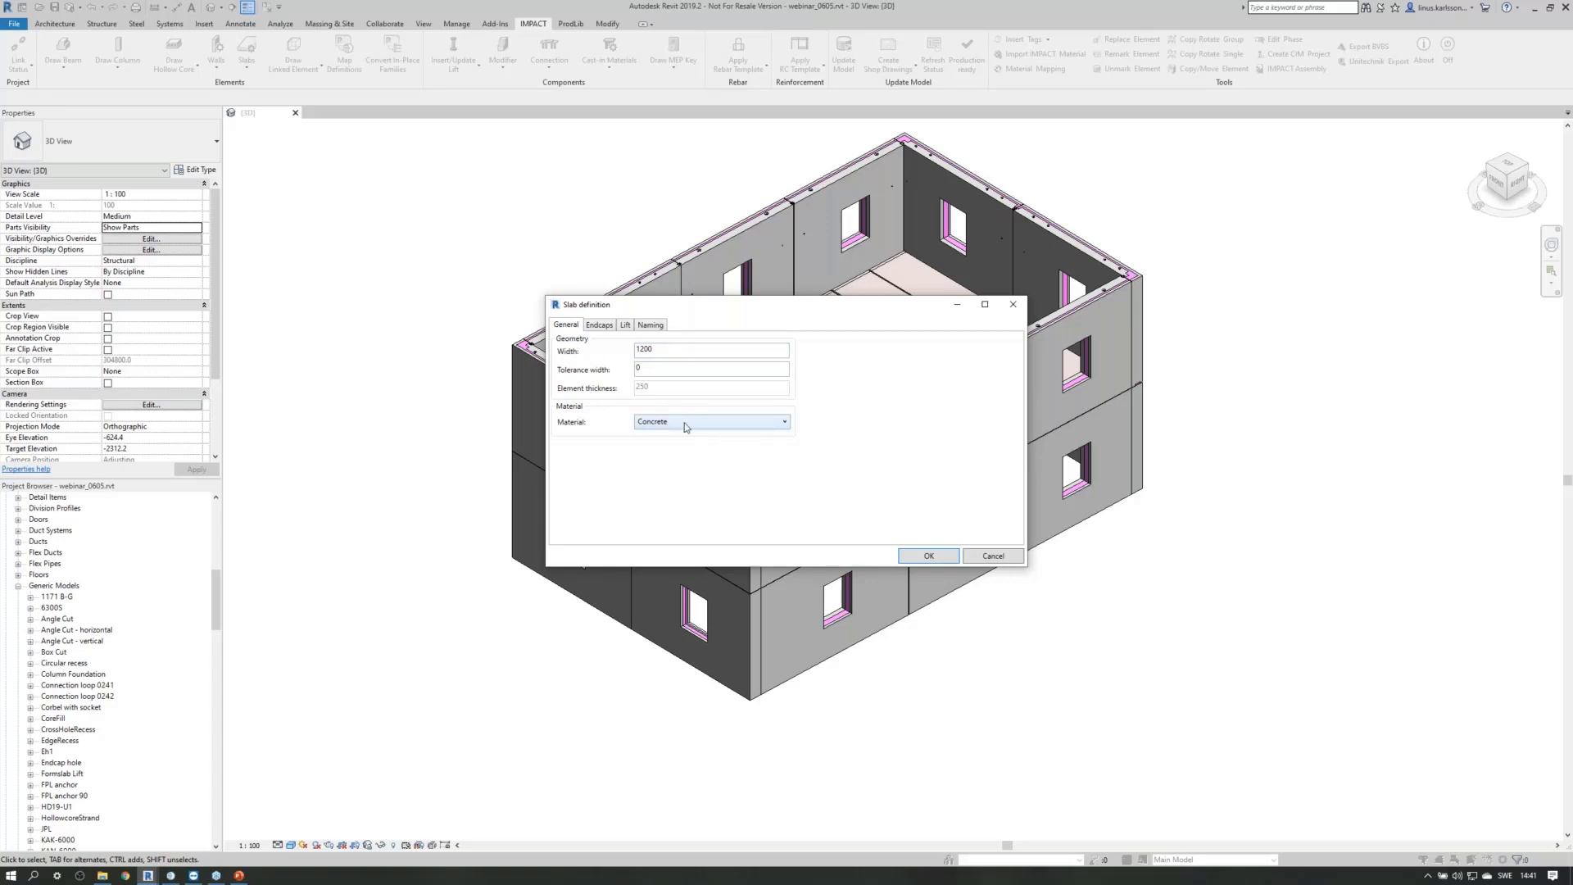
{"action": "left_click", "coordinate": [602, 326]}
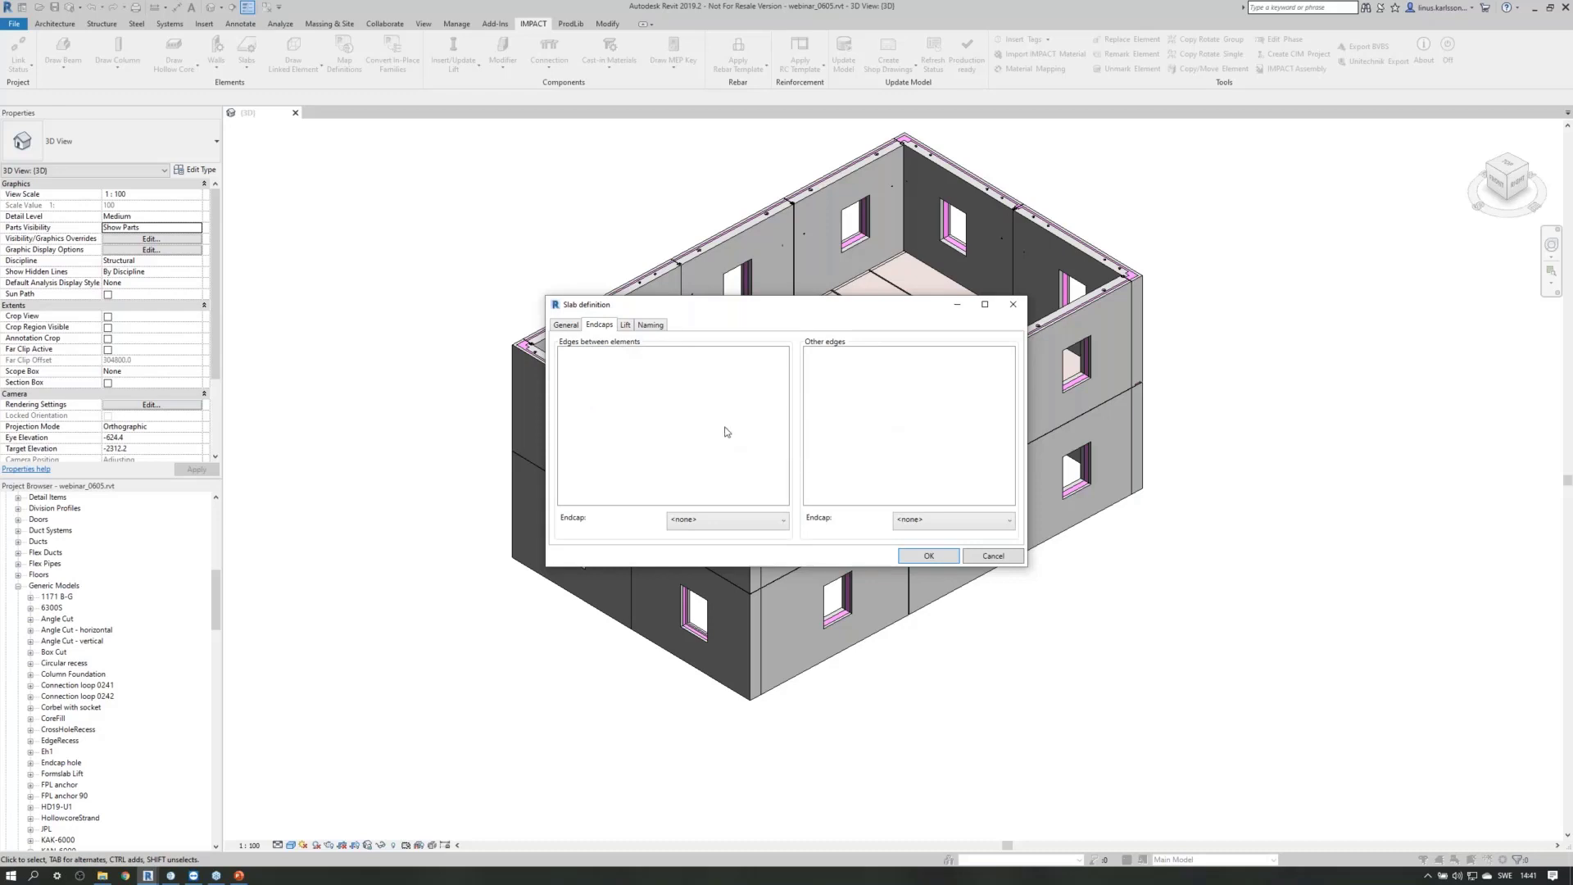
Review the slab definition's lift settings and the lifting point options, keeping Four lift points.
{"action": "left_click", "coordinate": [625, 326]}
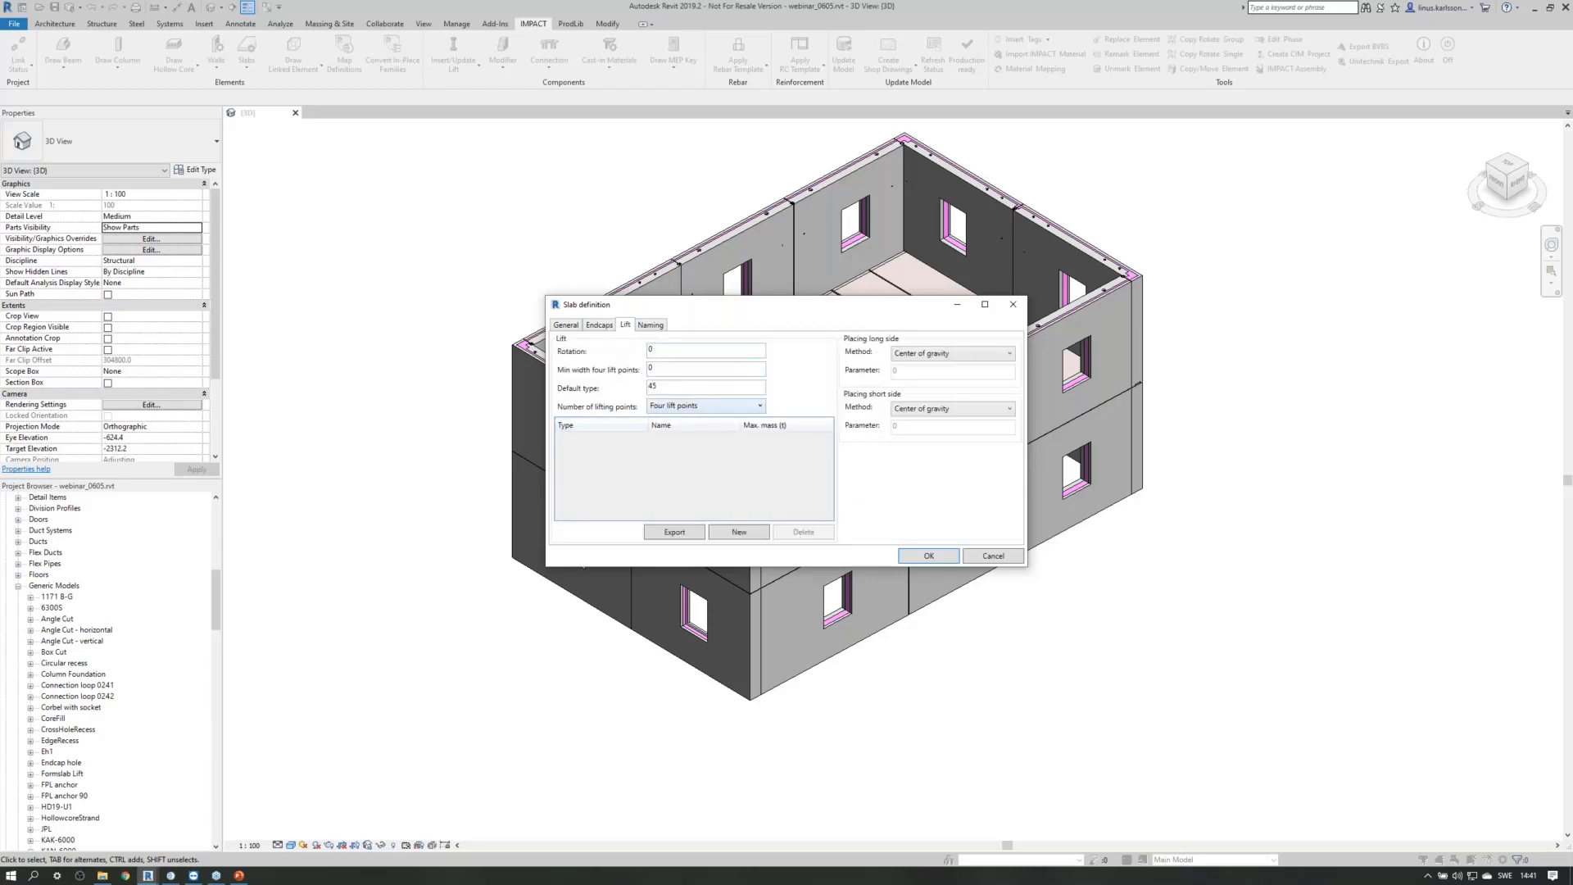
{"action": "left_click", "coordinate": [709, 406]}
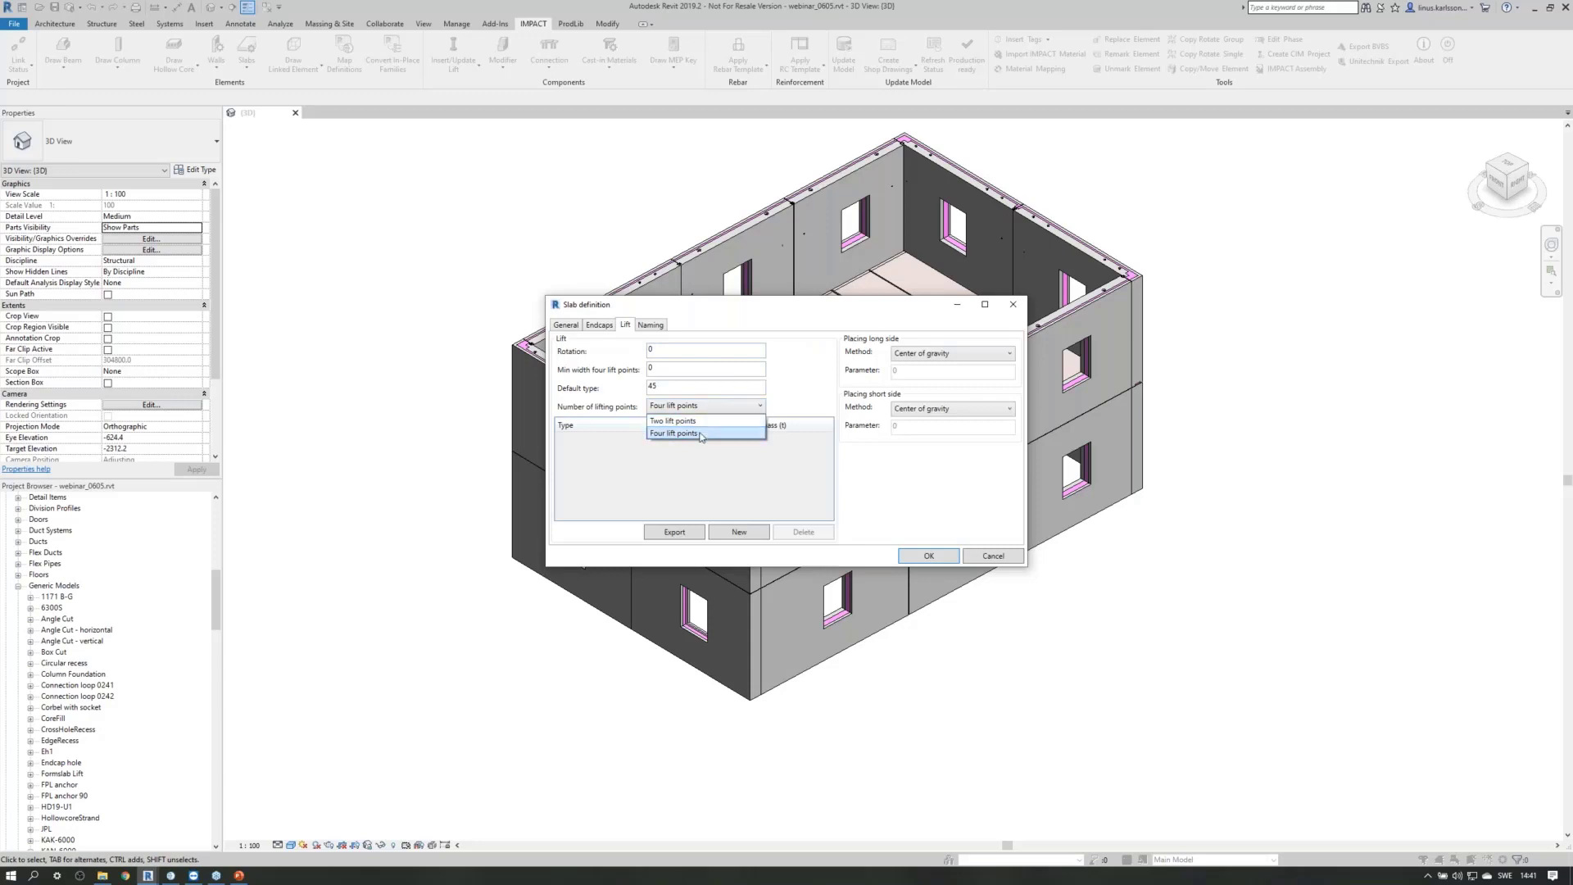
{"action": "left_click", "coordinate": [701, 435]}
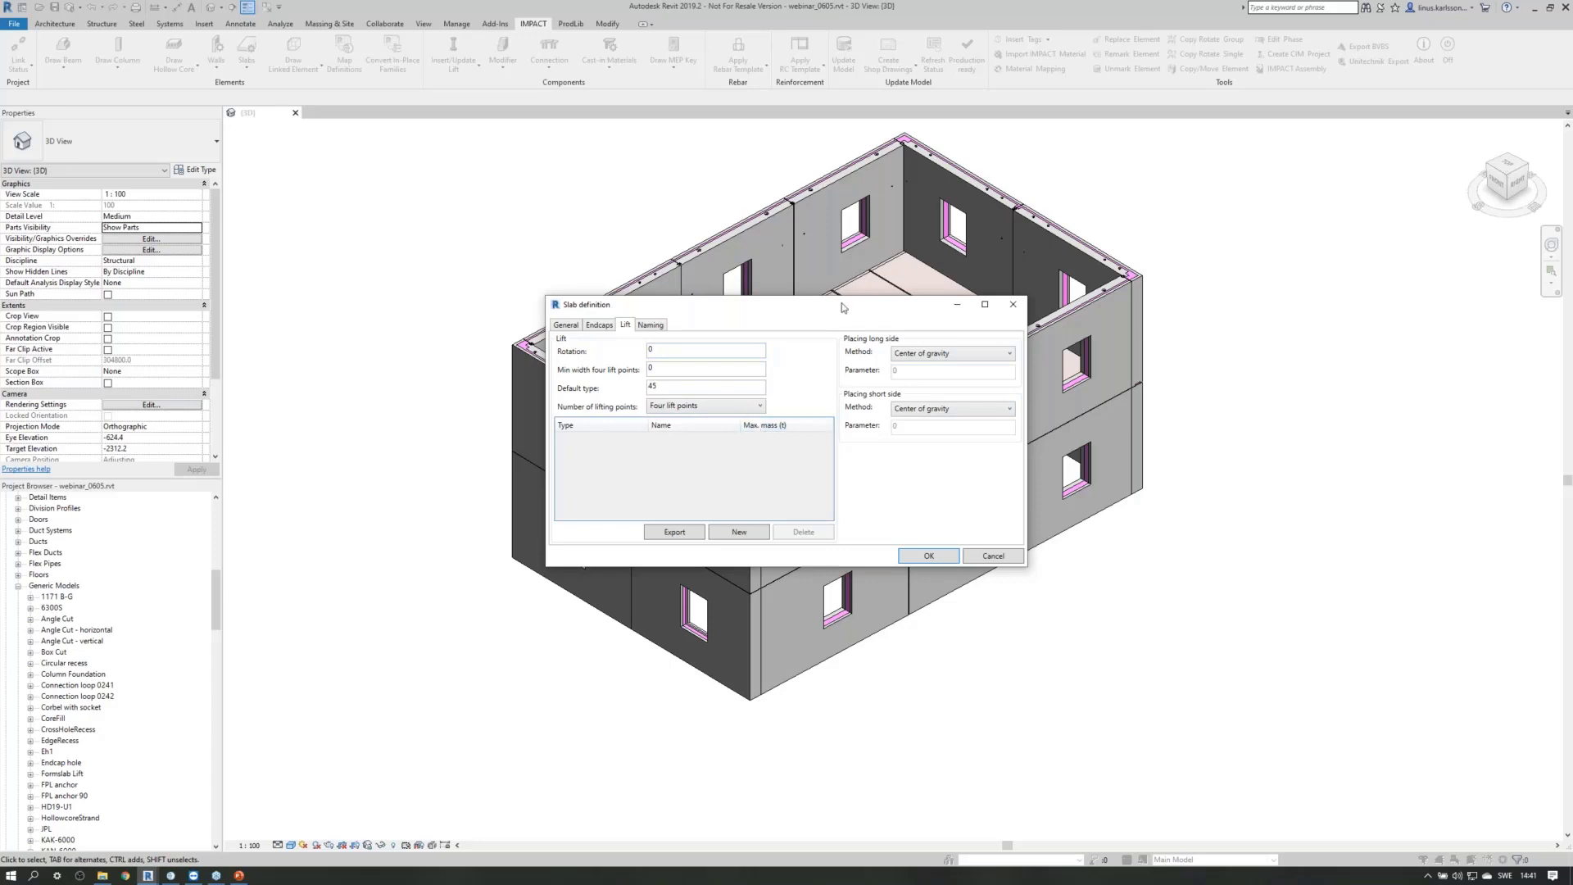
{"action": "left_click_drag", "start_coordinate": [843, 307], "coordinate": [880, 334]}
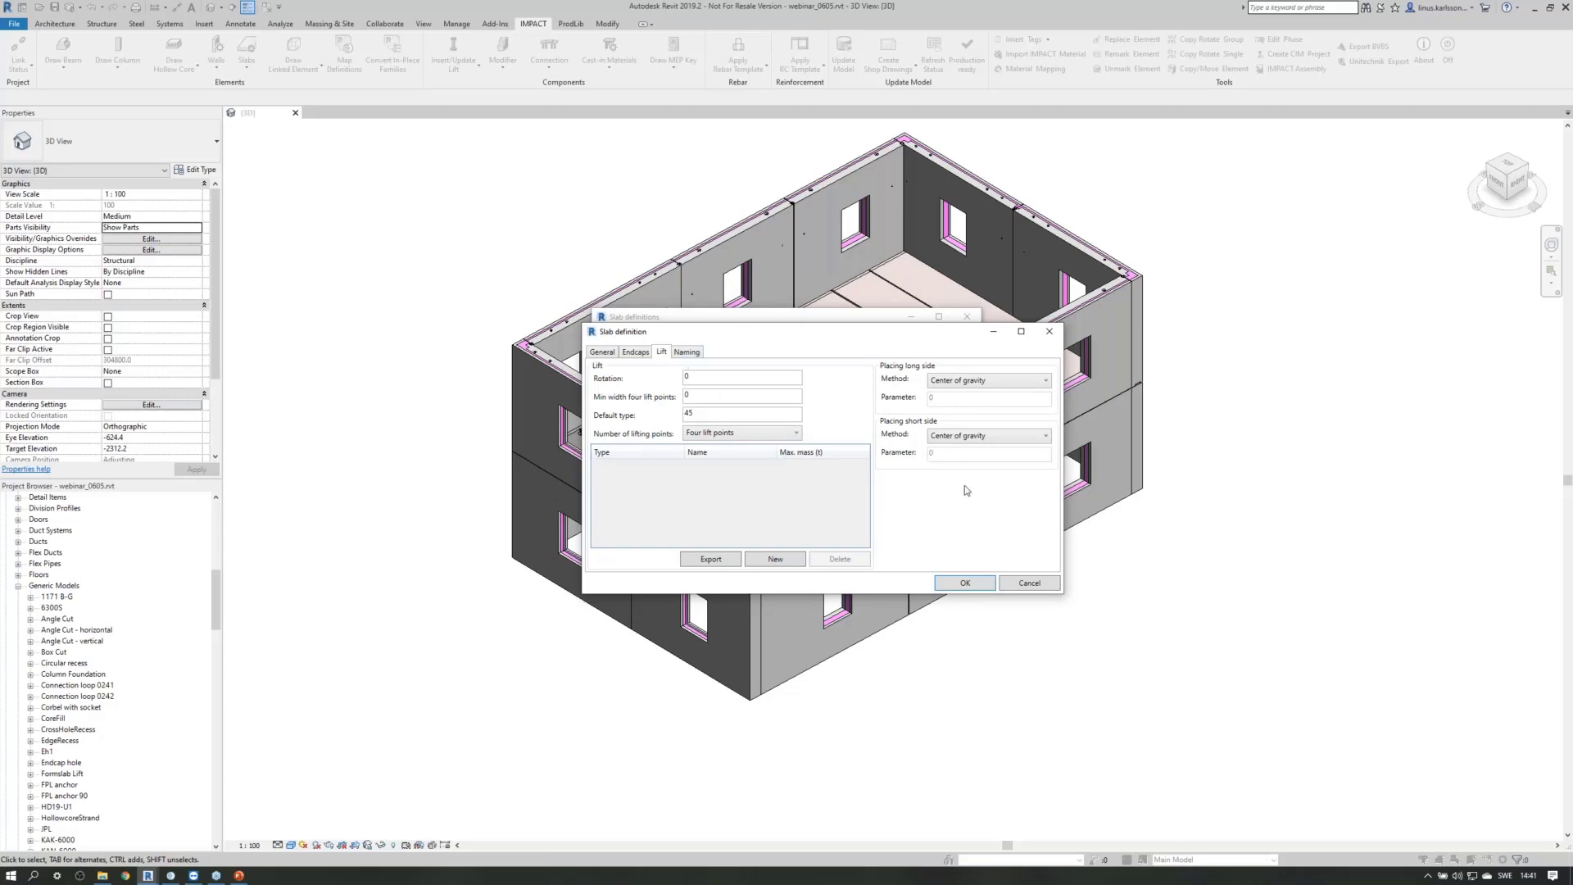
Review the slab definition's naming settings and close the slab definitions without saving changes.
{"action": "left_click", "coordinate": [696, 354]}
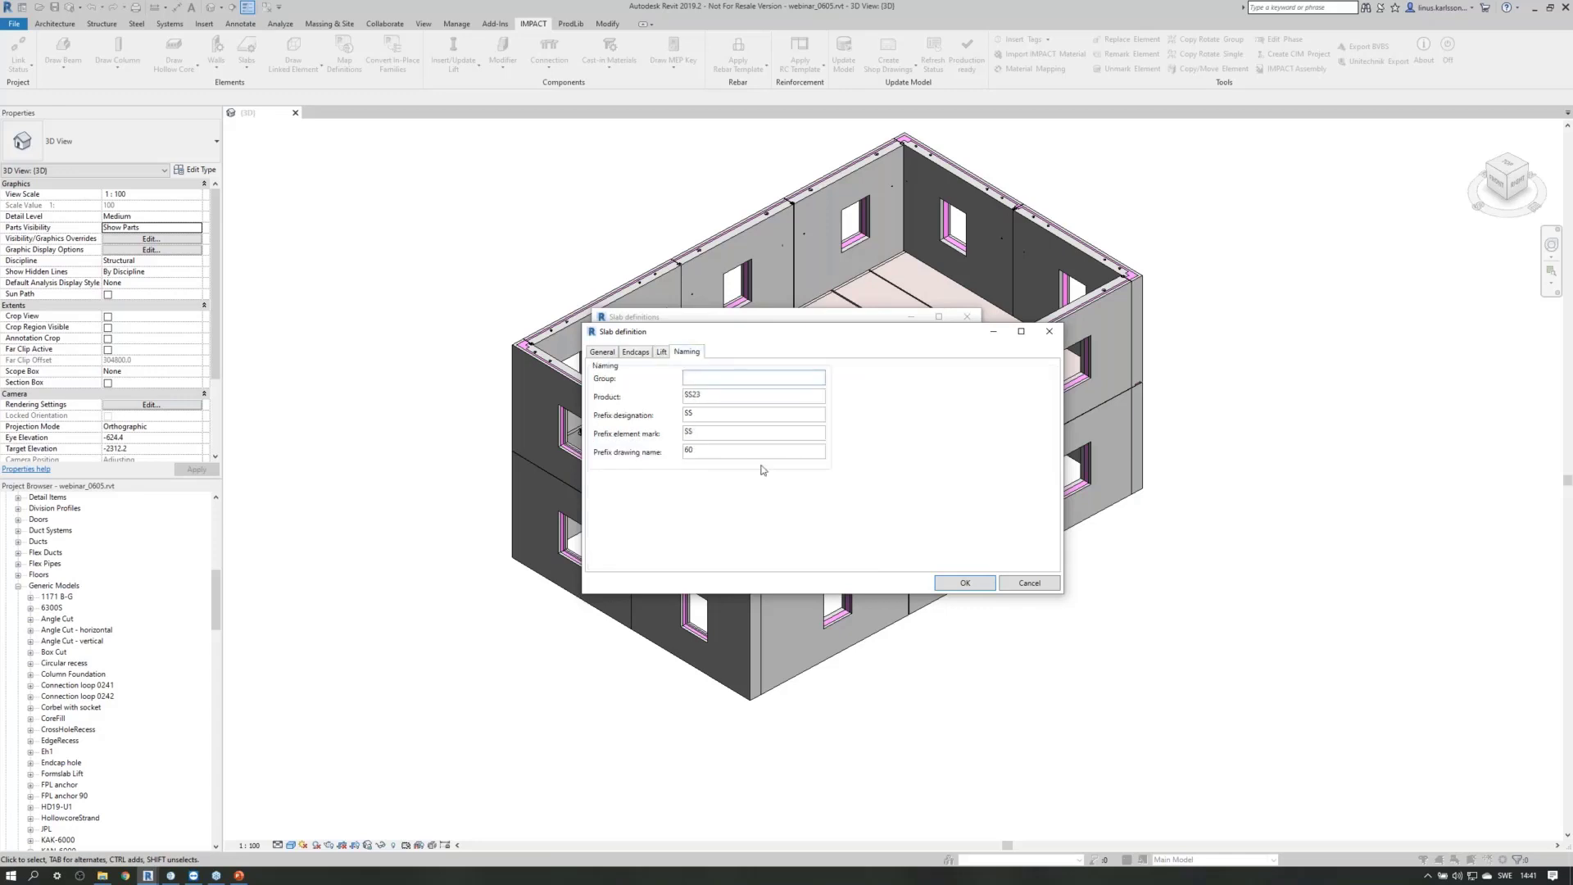
{"action": "left_click", "coordinate": [1051, 589]}
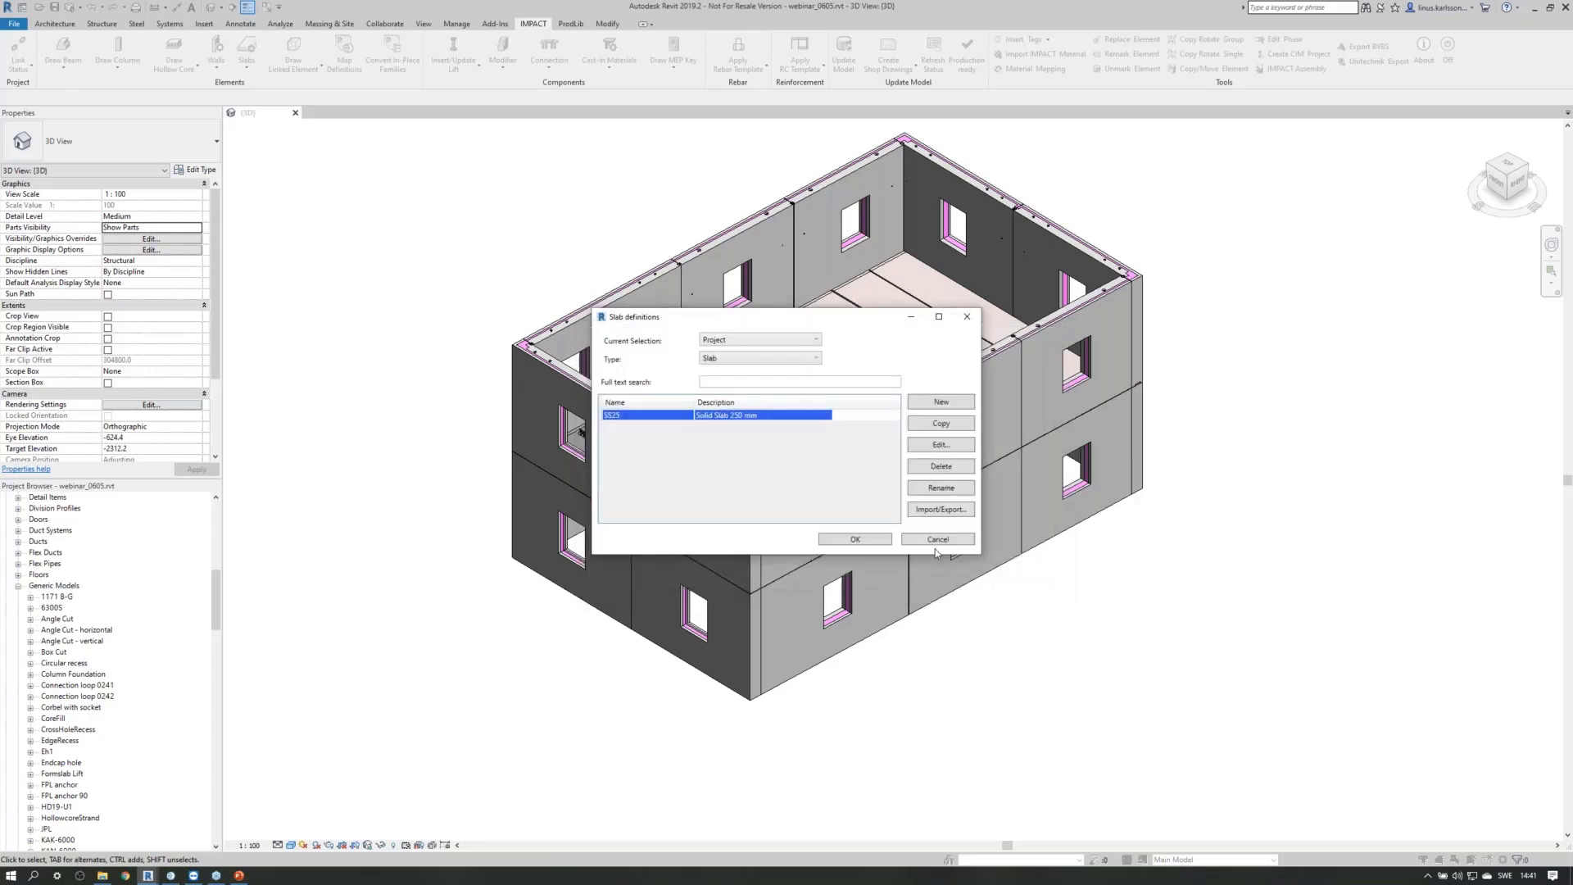
{"action": "left_click", "coordinate": [958, 637]}
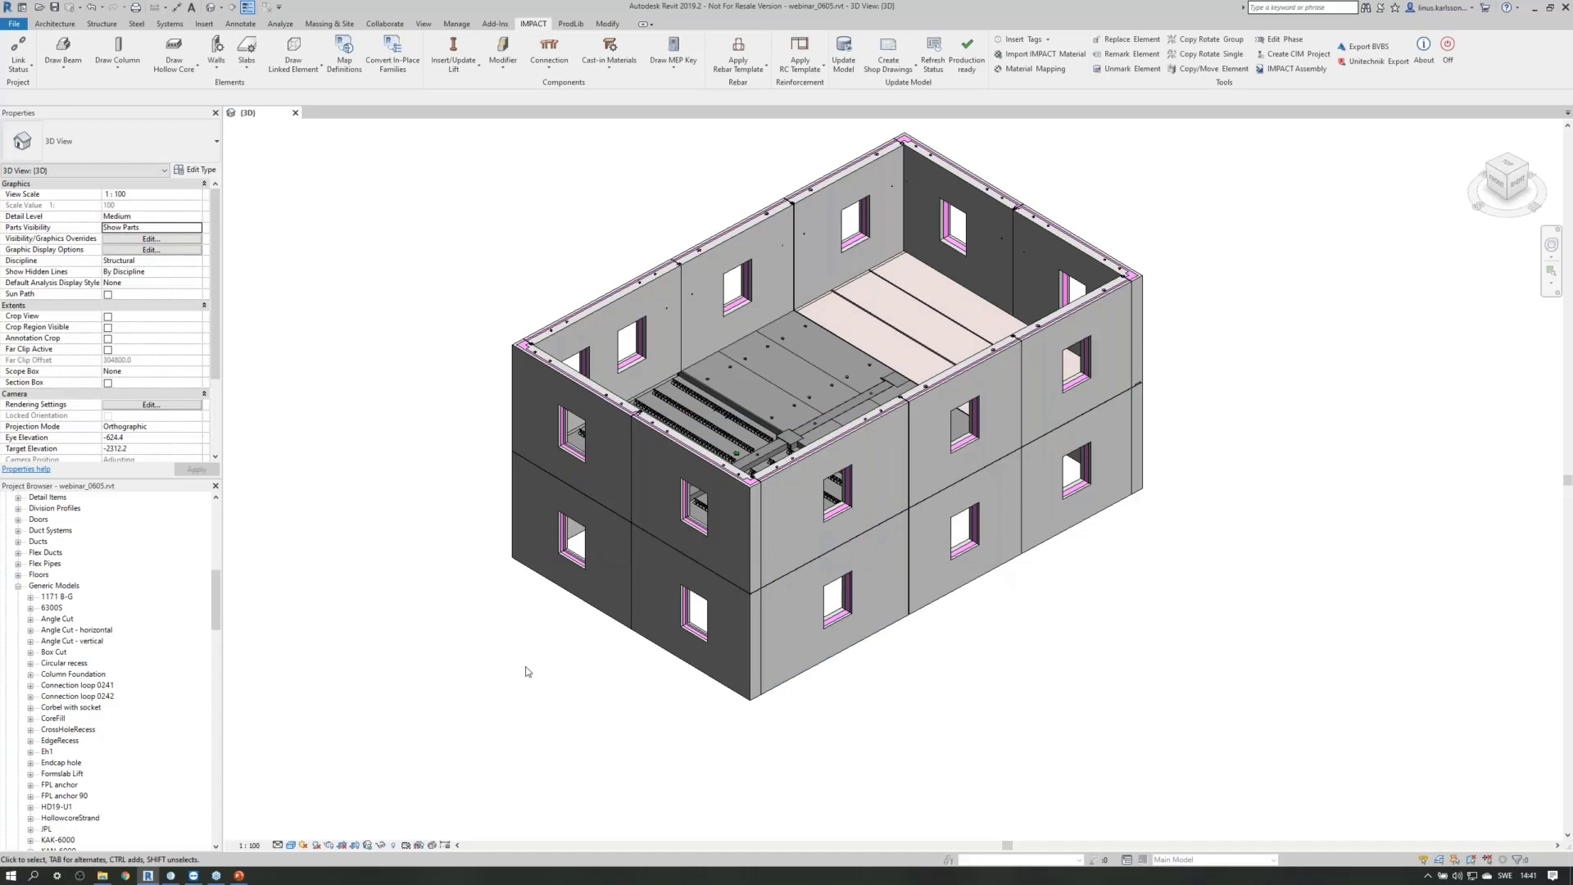
Switch to File Explorer and open the Project folder inside Impact_Amazon_Europe_16 on the IMPACT Working Folders drive.
{"action": "left_click", "coordinate": [102, 875]}
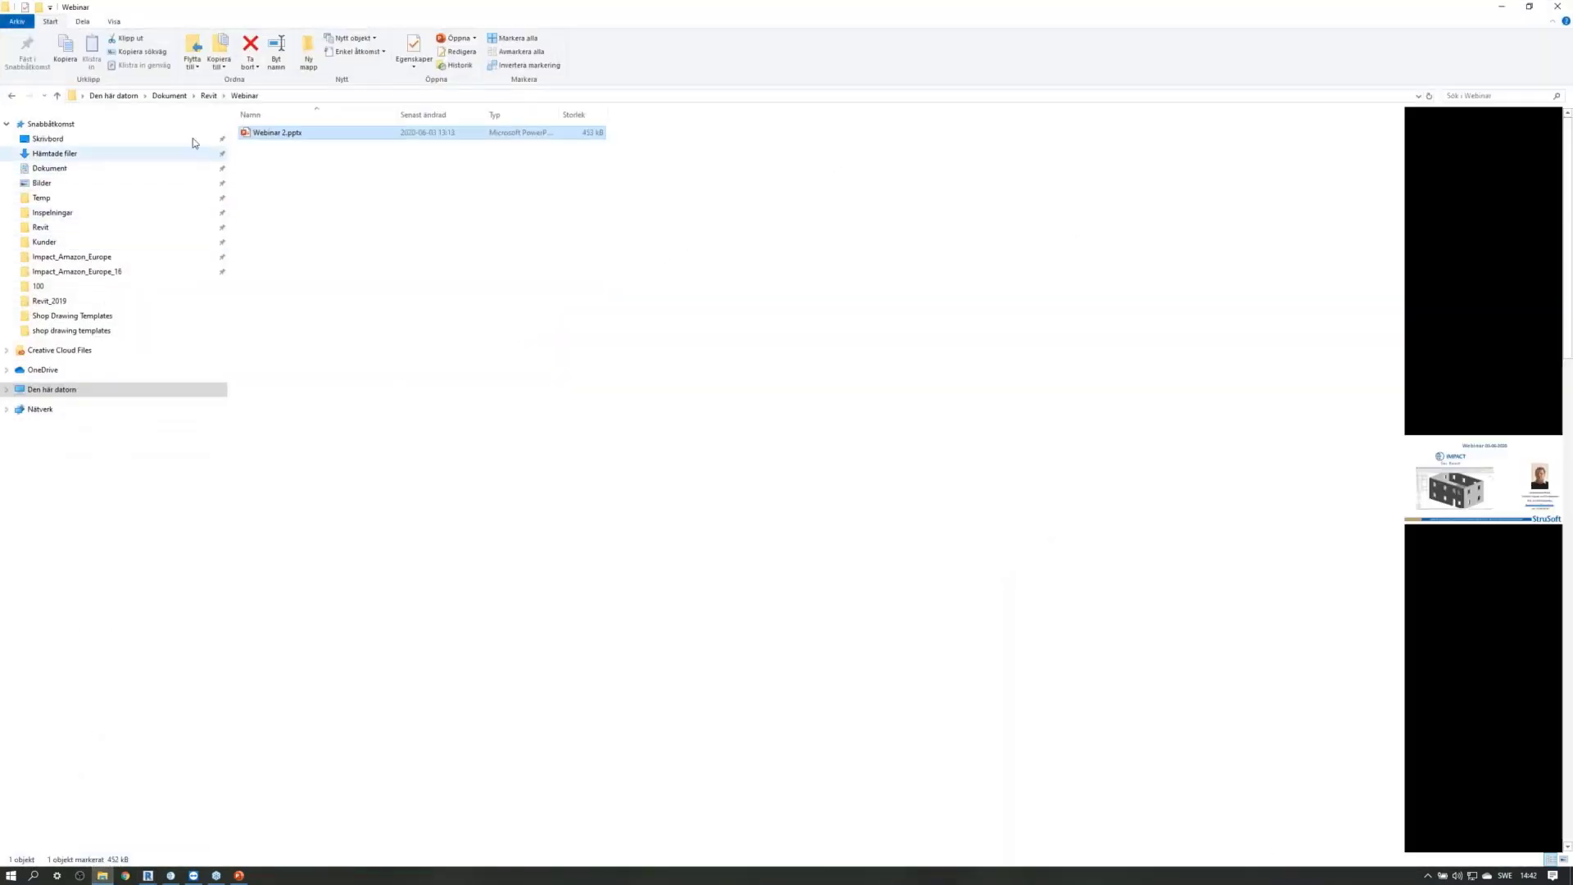
{"action": "left_click", "coordinate": [209, 96]}
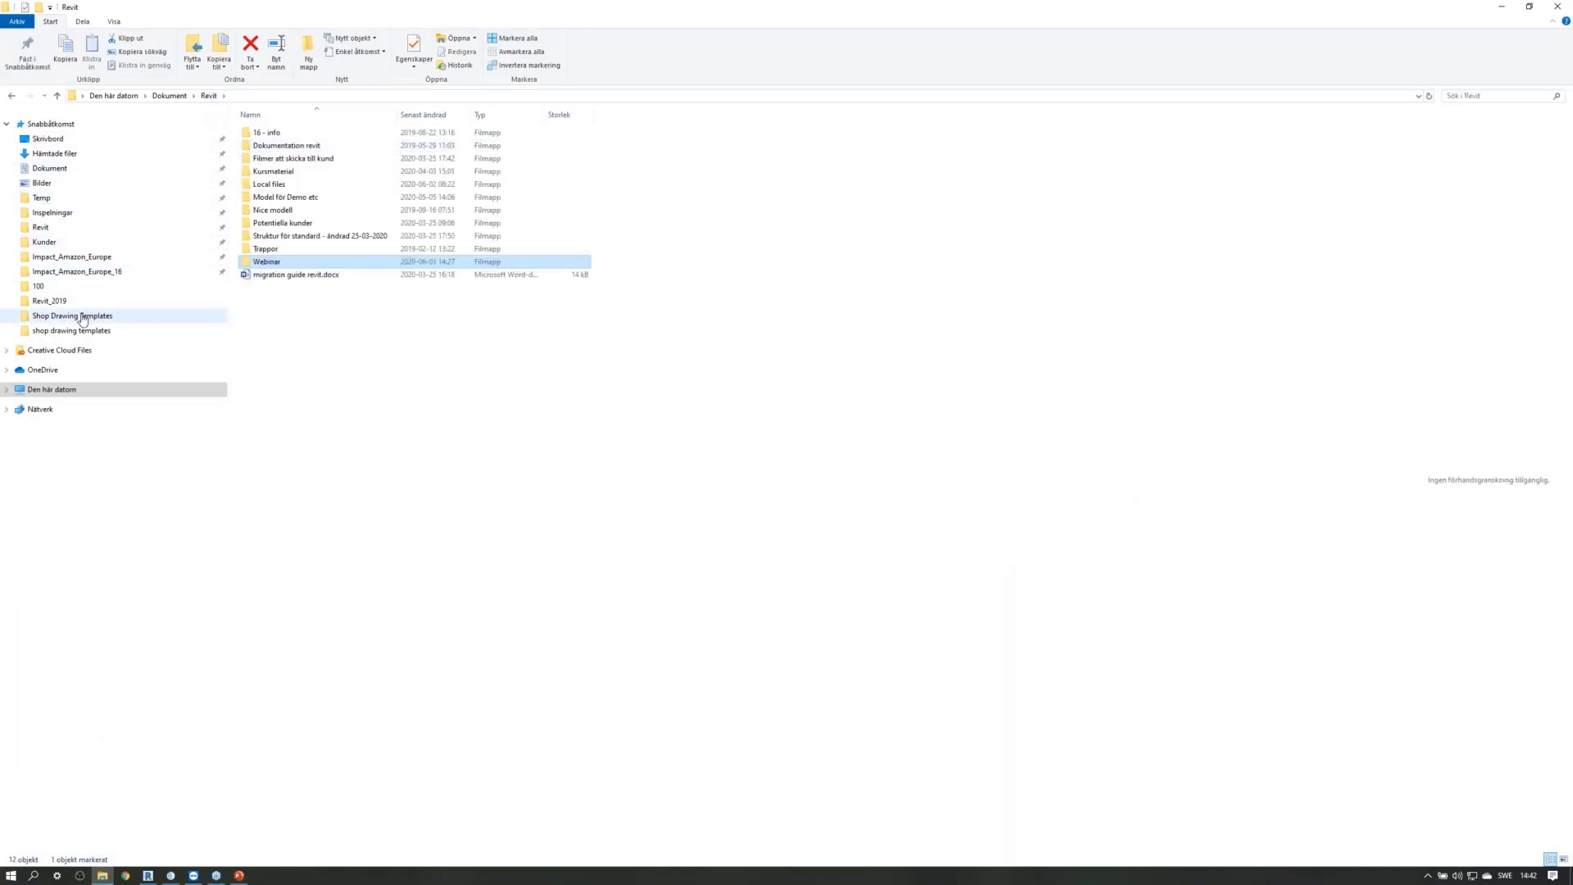
{"action": "left_click", "coordinate": [7, 390]}
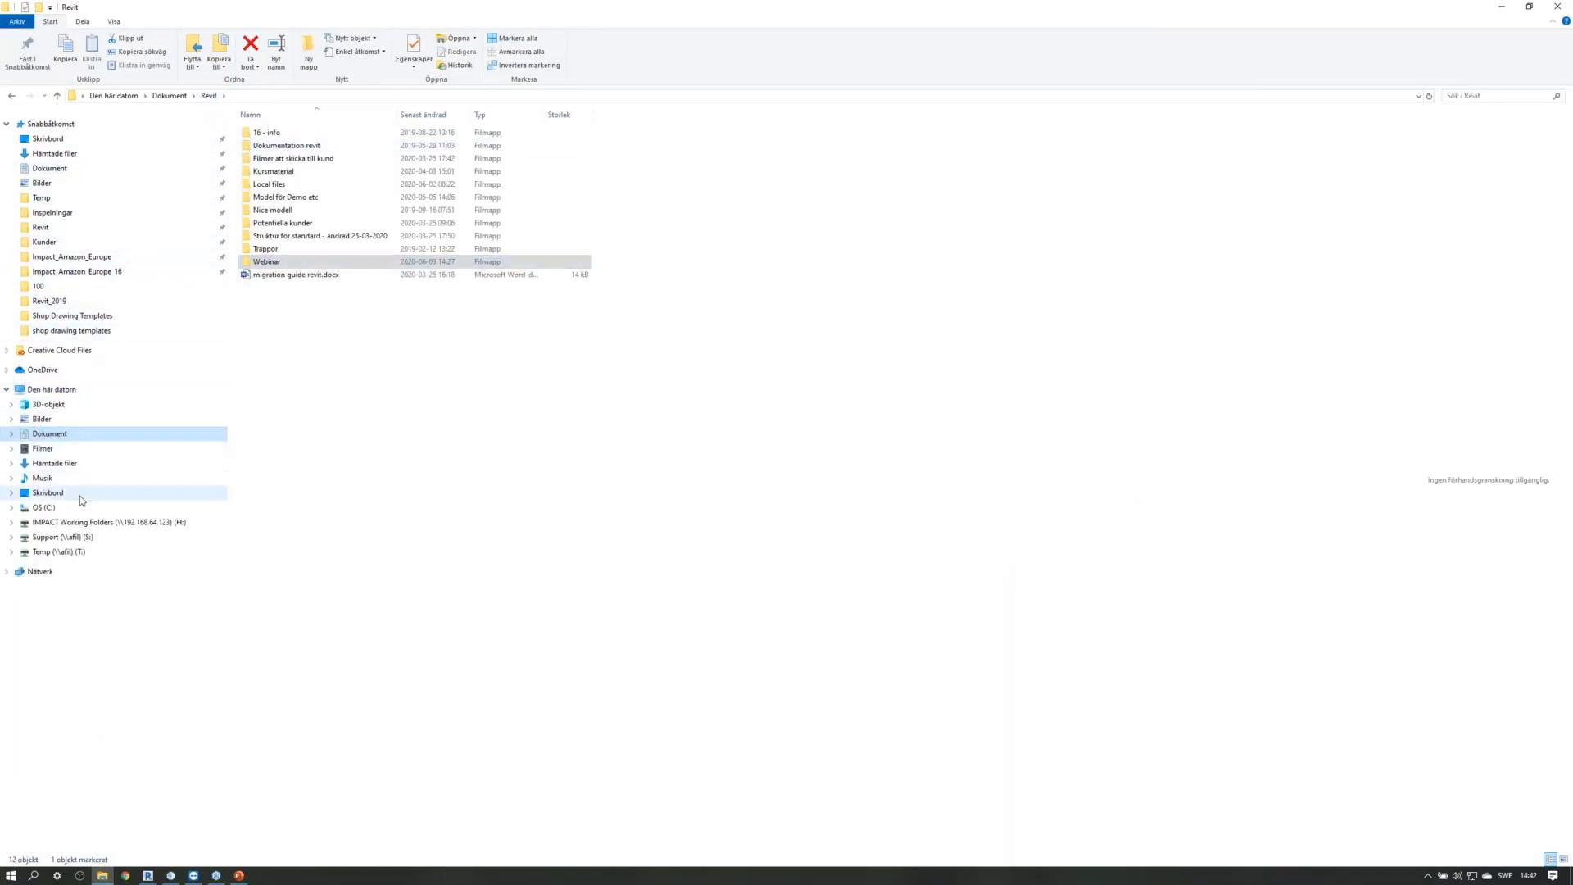
{"action": "left_click", "coordinate": [80, 522]}
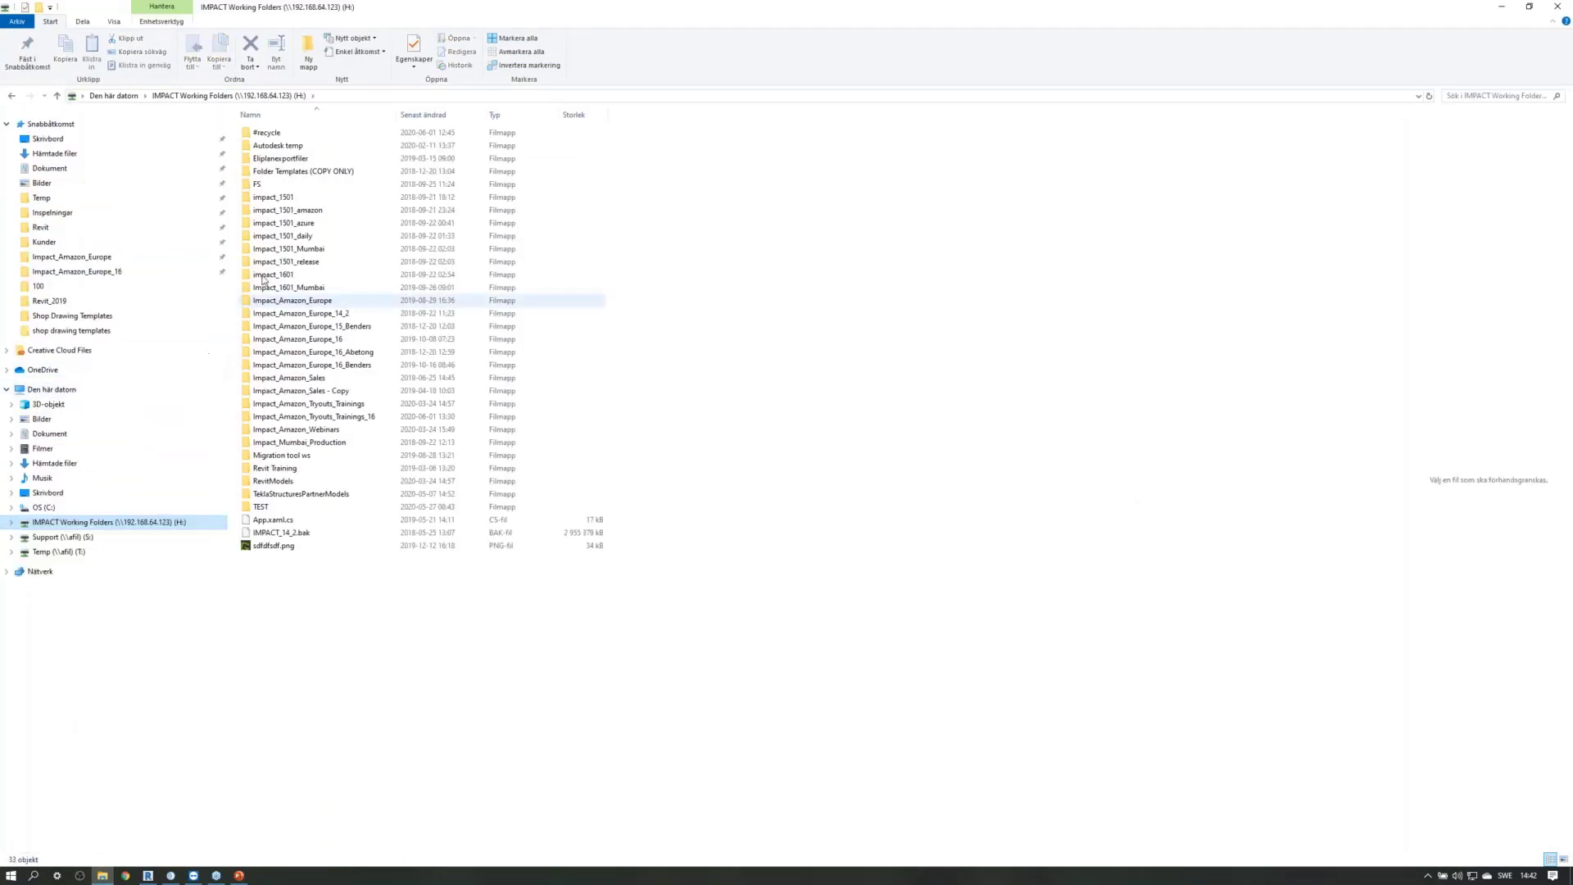
{"action": "double_click", "coordinate": [295, 338]}
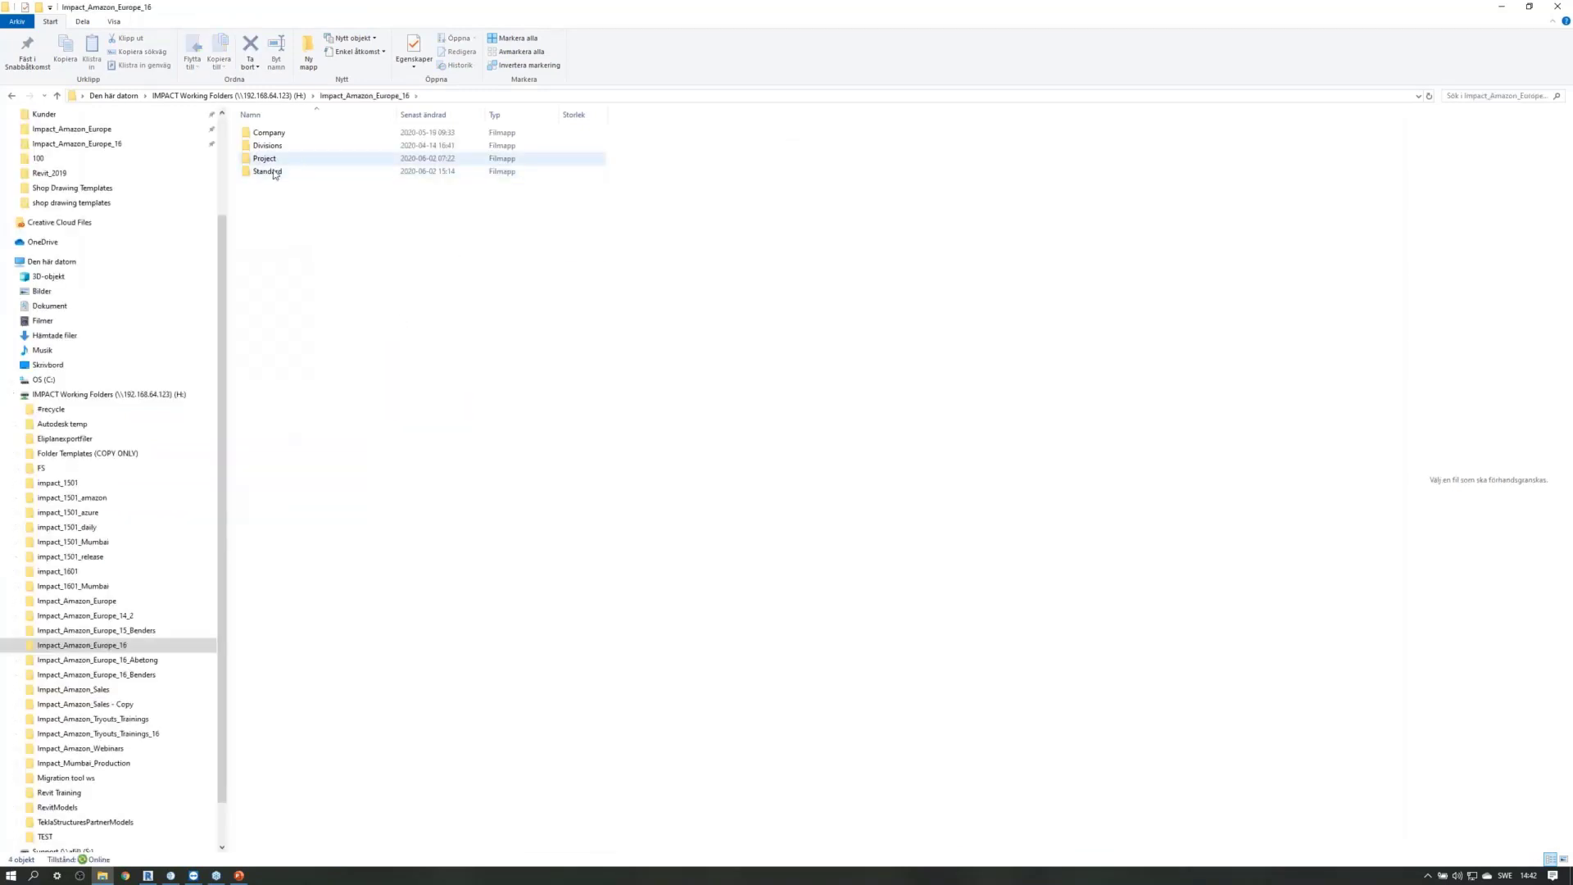
{"action": "double_click", "coordinate": [267, 171]}
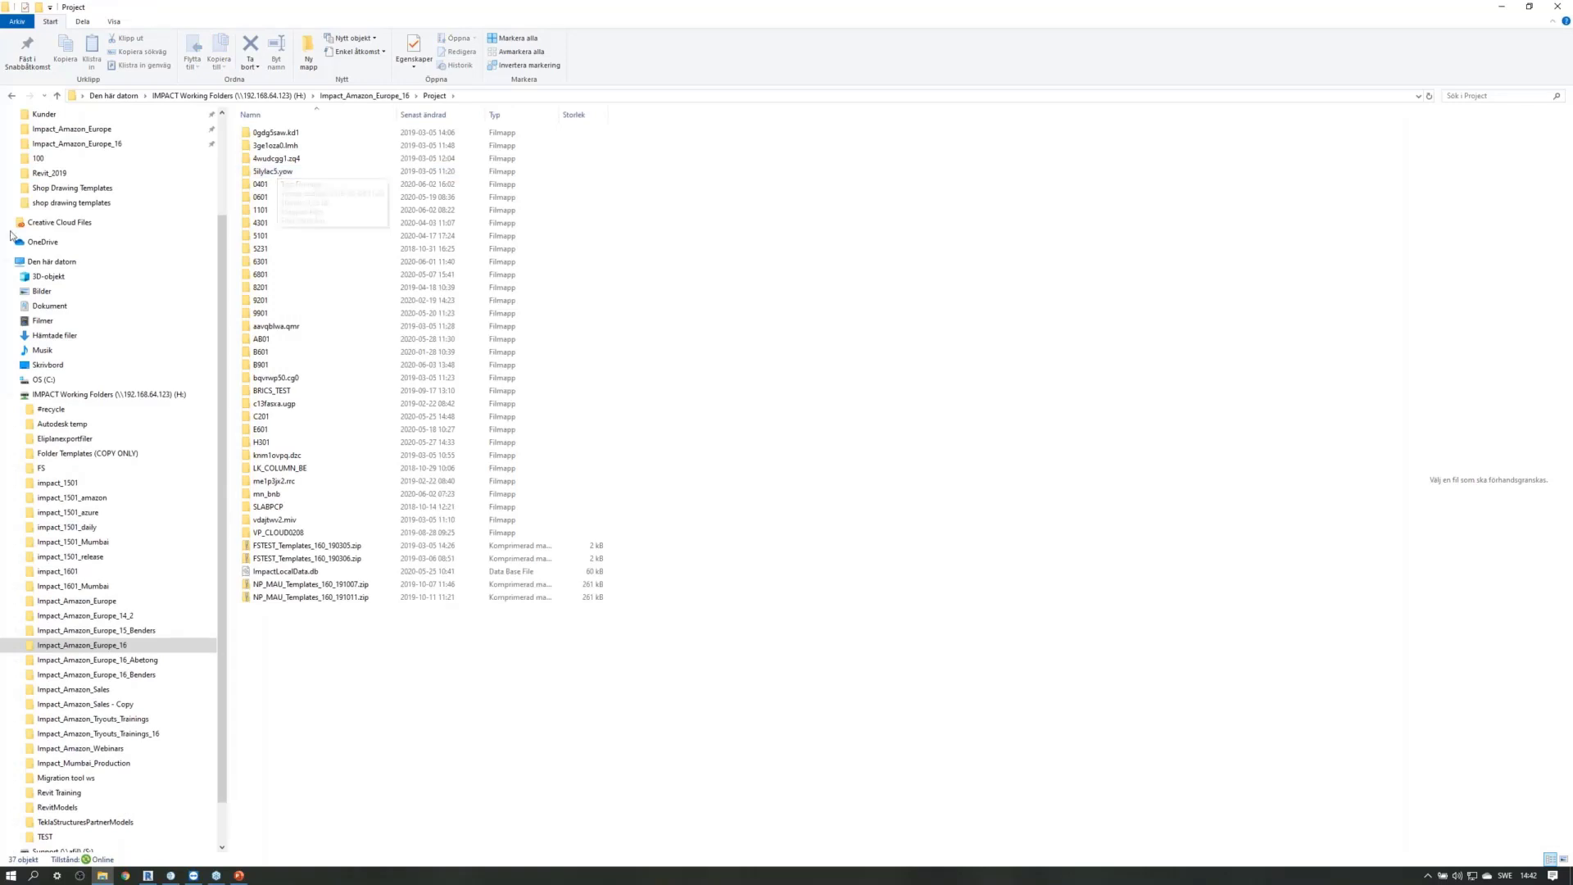
Open project folder 1101, find the WEBINAR_0605 project and open its components folder.
{"action": "double_click", "coordinate": [262, 209]}
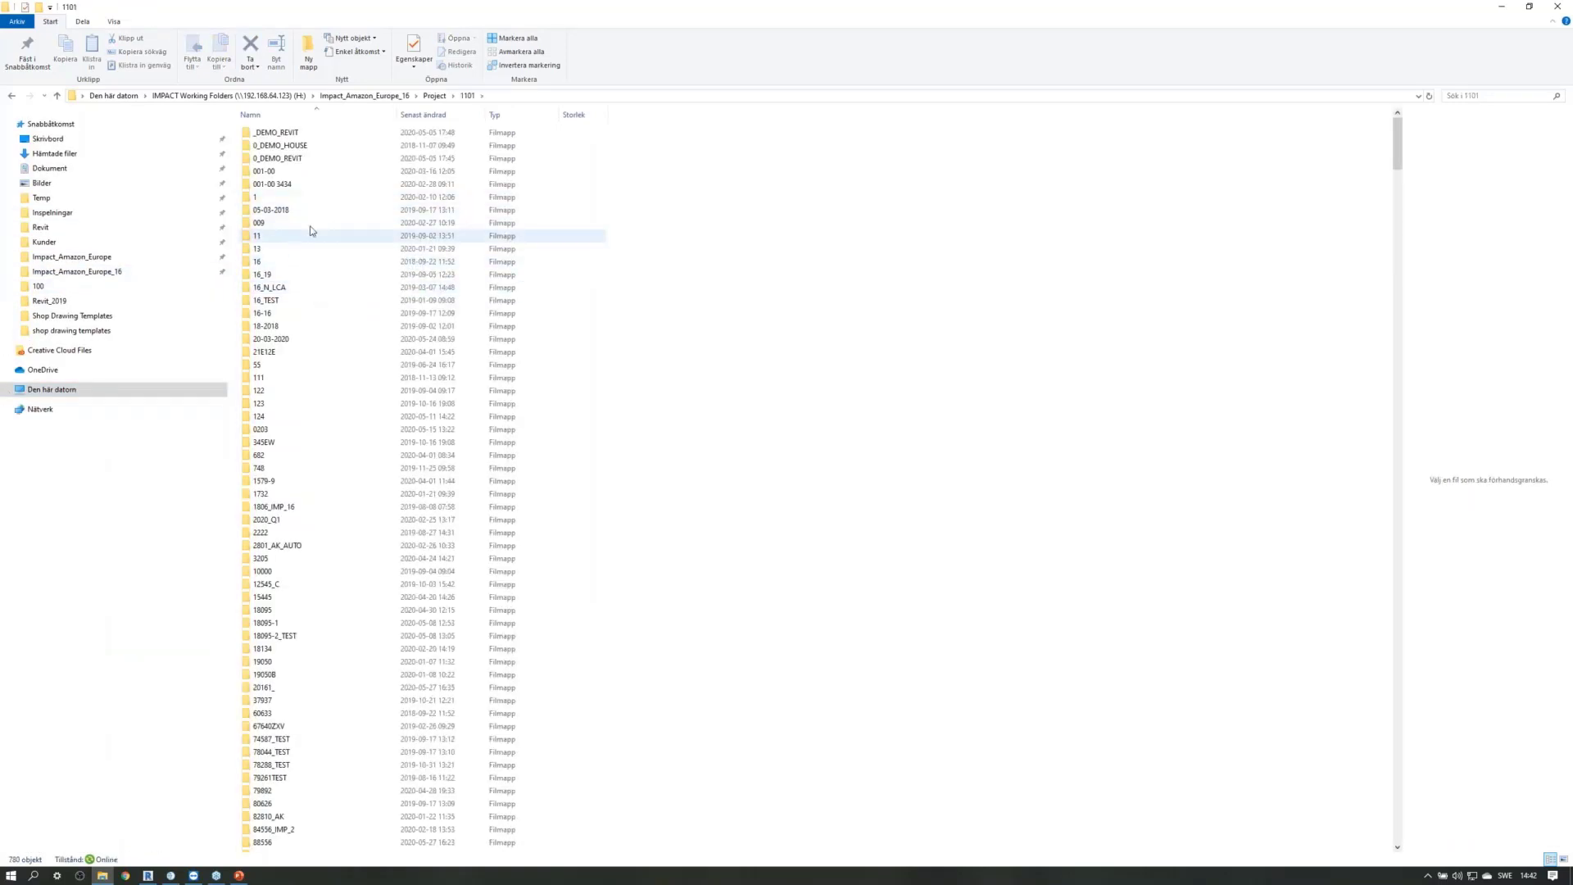
{"action": "left_click", "coordinate": [315, 363]}
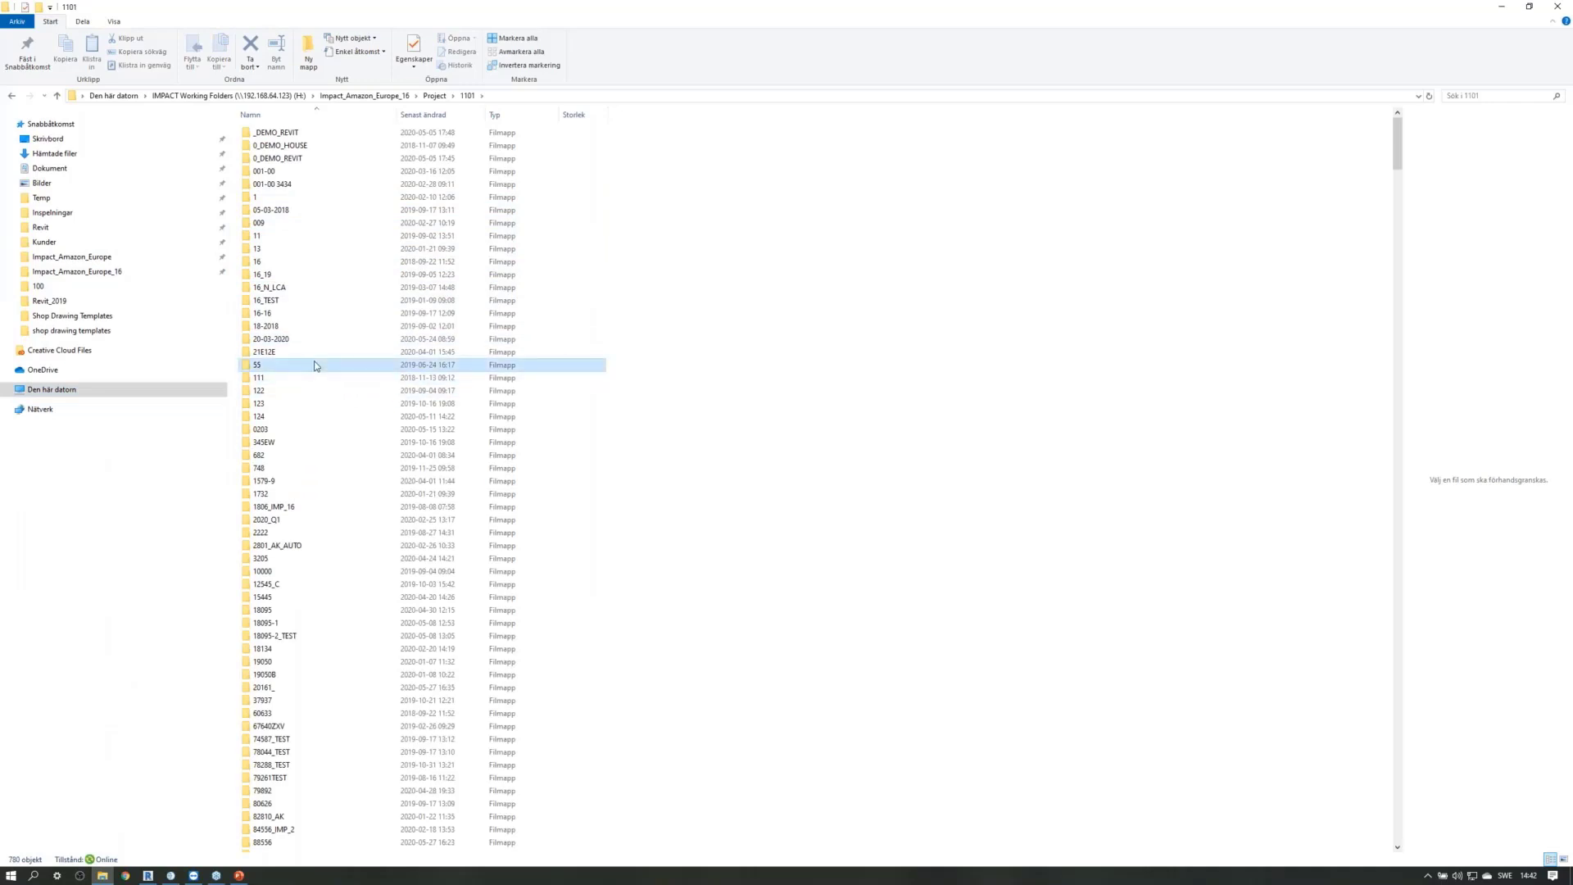
{"action": "key", "text": "w"}
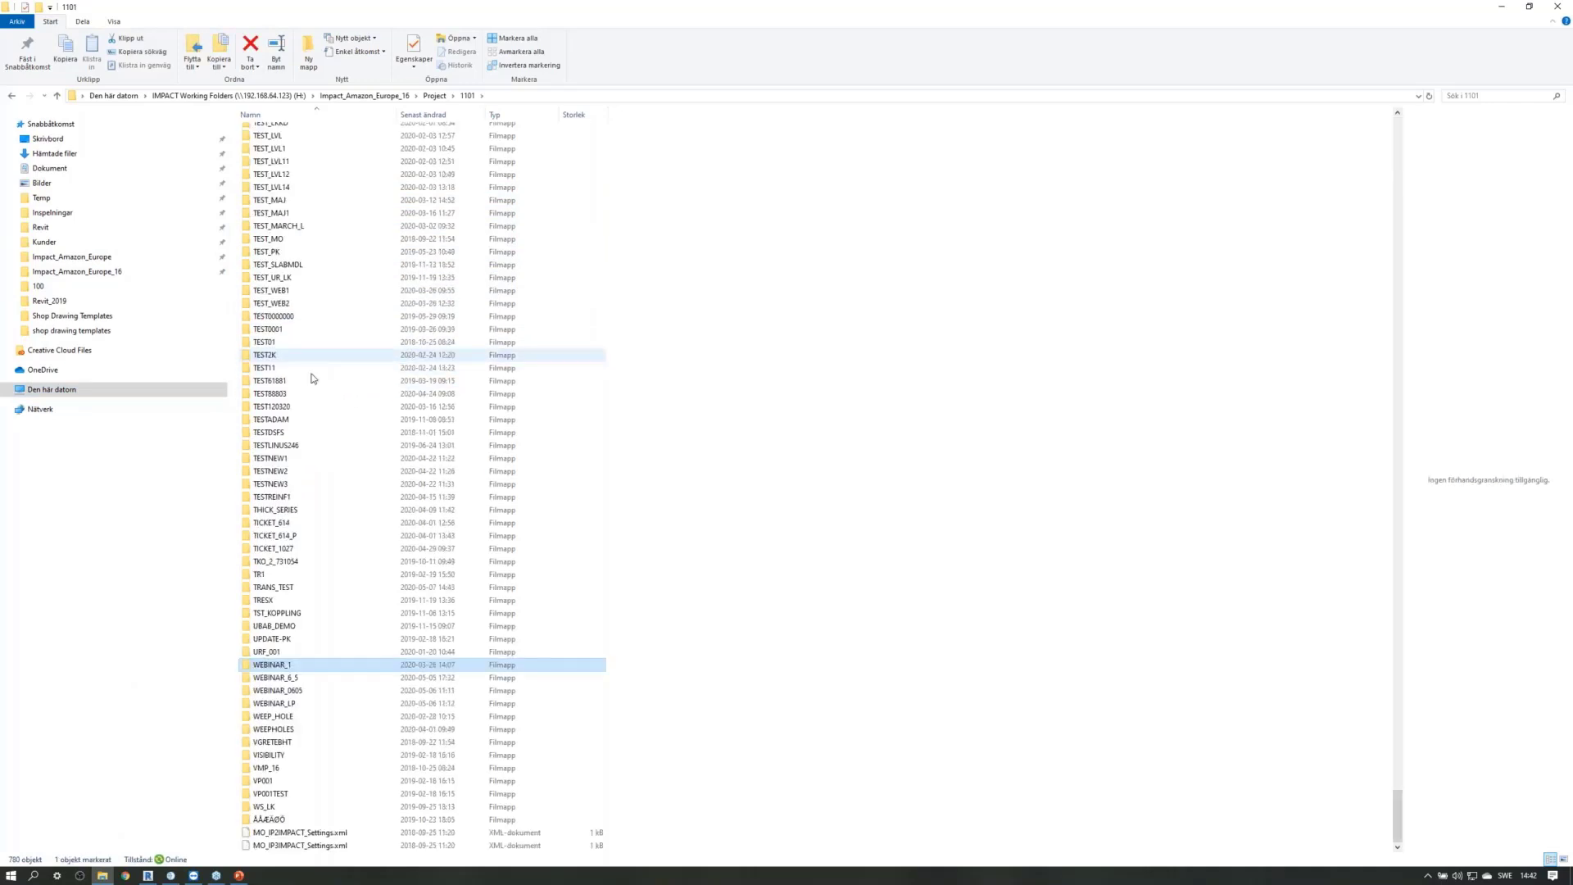
{"action": "left_click", "coordinate": [283, 690]}
{"action": "key", "text": "Return"}
{"action": "double_click", "coordinate": [283, 133]}
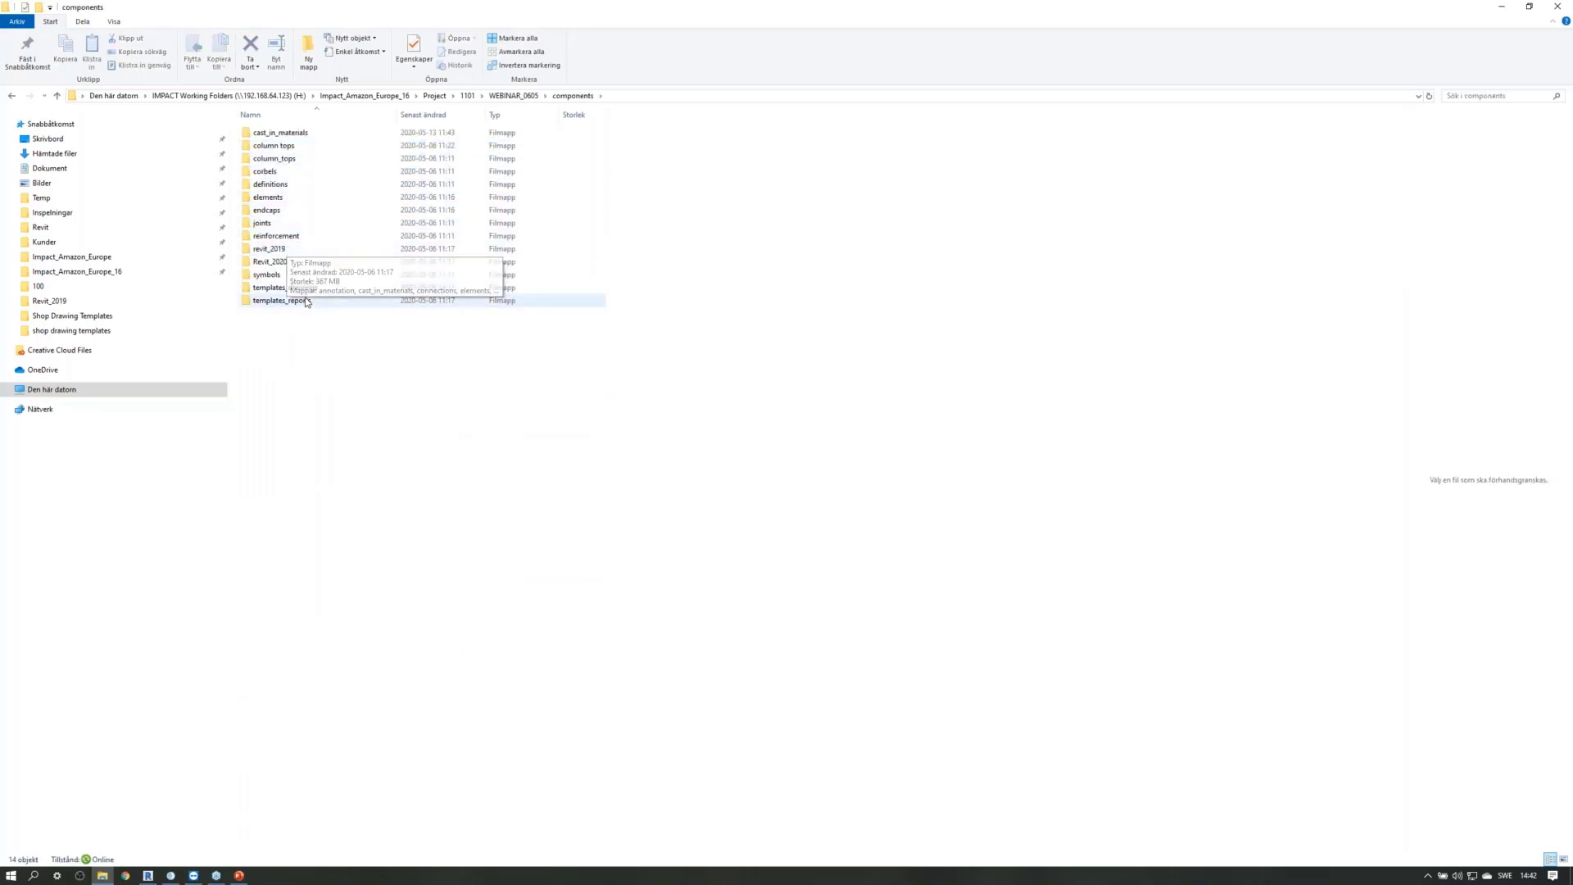
Open the HC27.rfa family in Revit from the hollow core folder under definitions, Revit_2019.
{"action": "double_click", "coordinate": [271, 184]}
{"action": "double_click", "coordinate": [282, 133]}
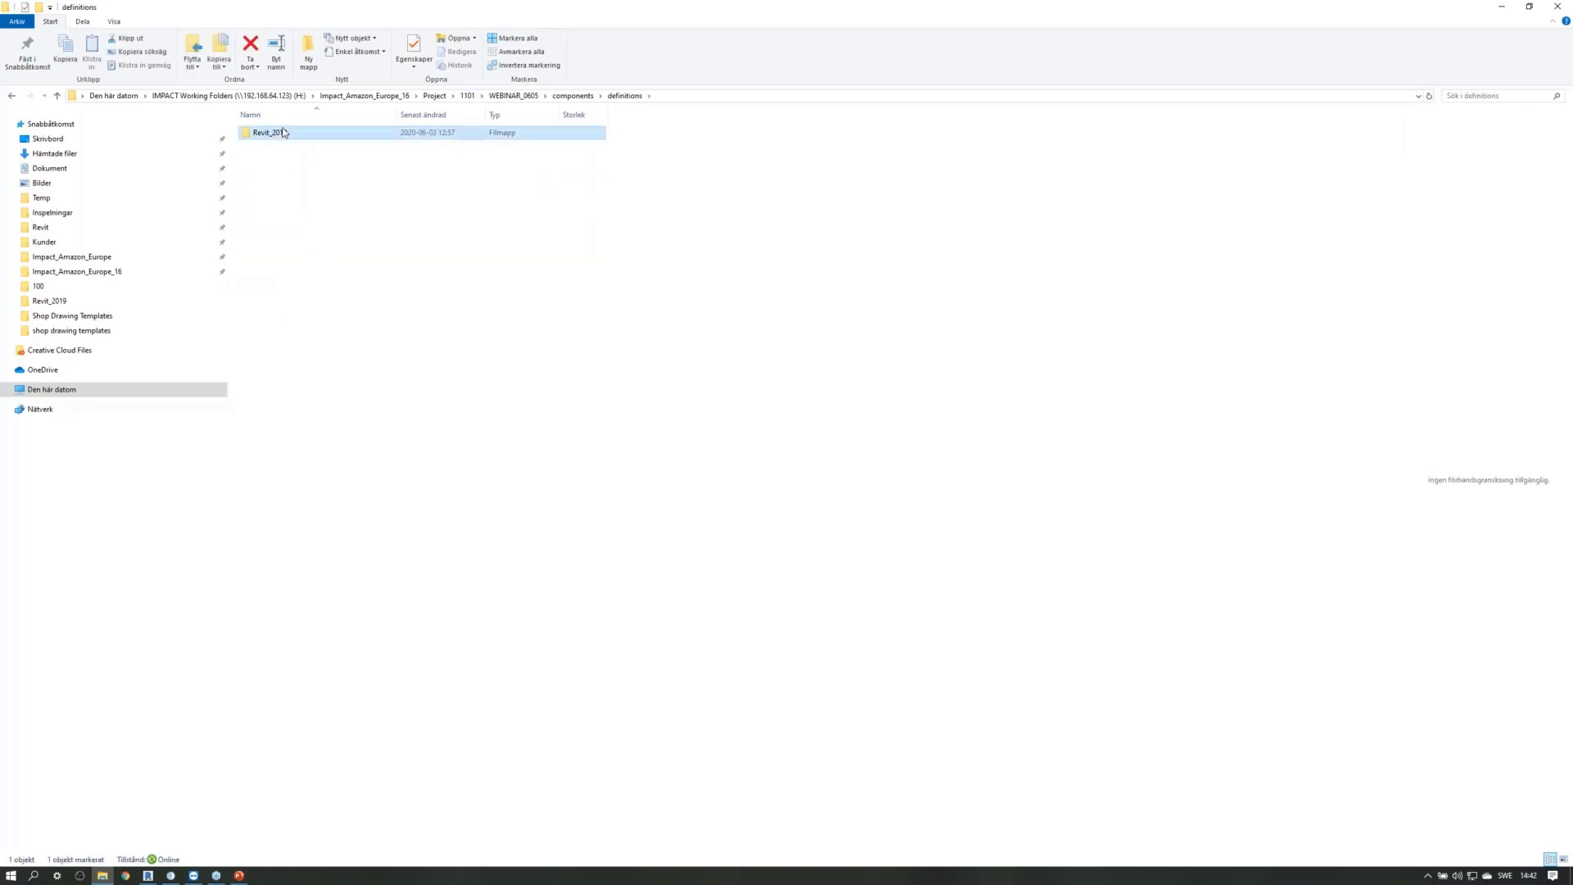
{"action": "double_click", "coordinate": [274, 198]}
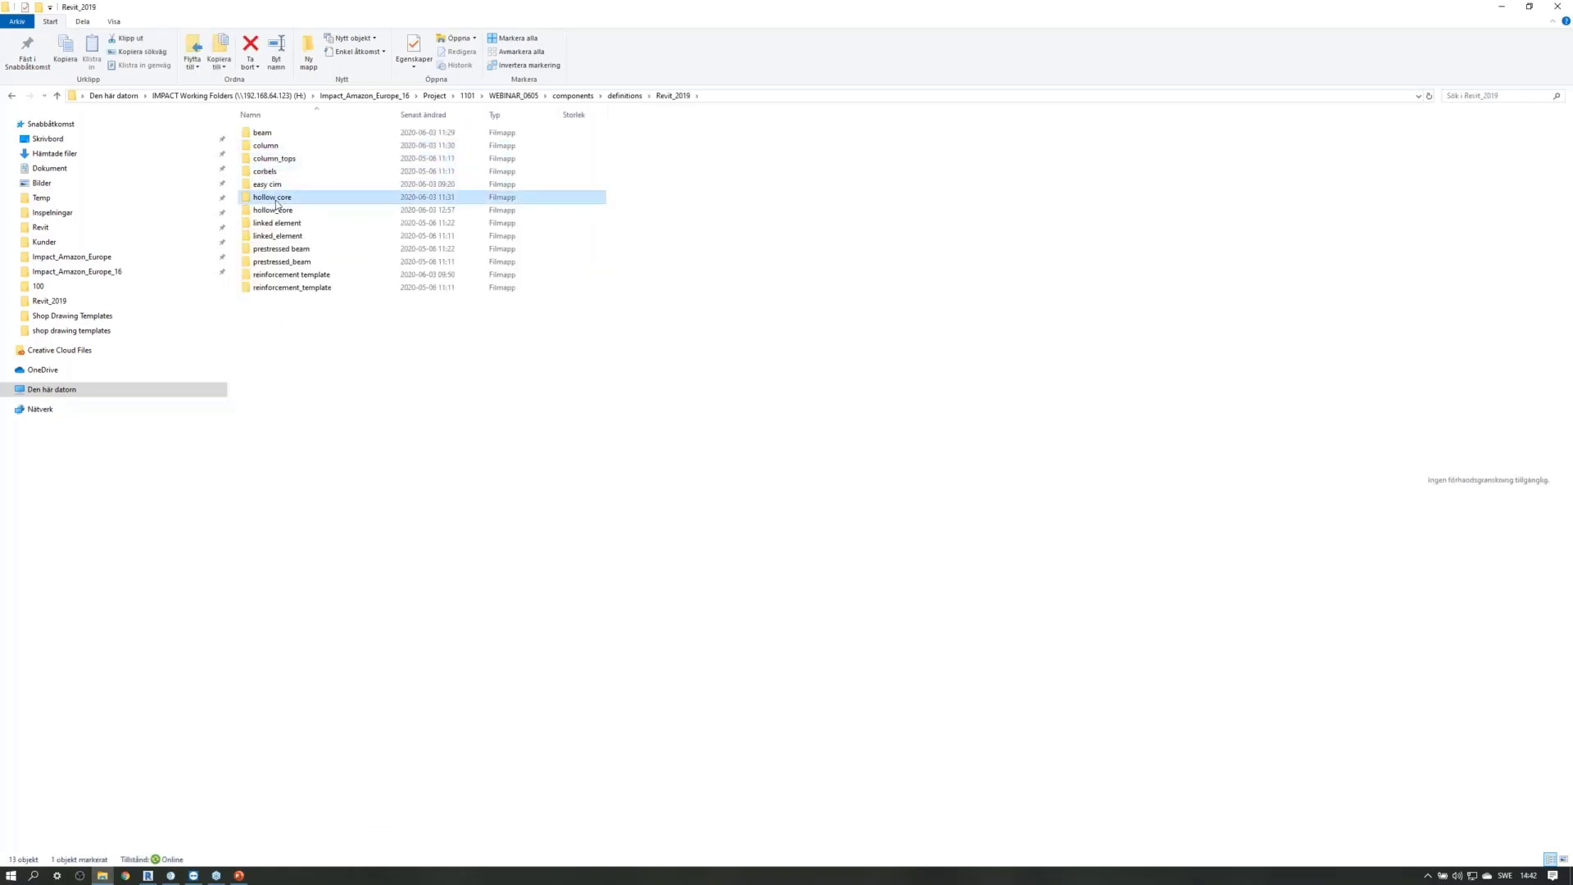
{"action": "left_click", "coordinate": [274, 145]}
{"action": "key", "text": "alt+Tab"}
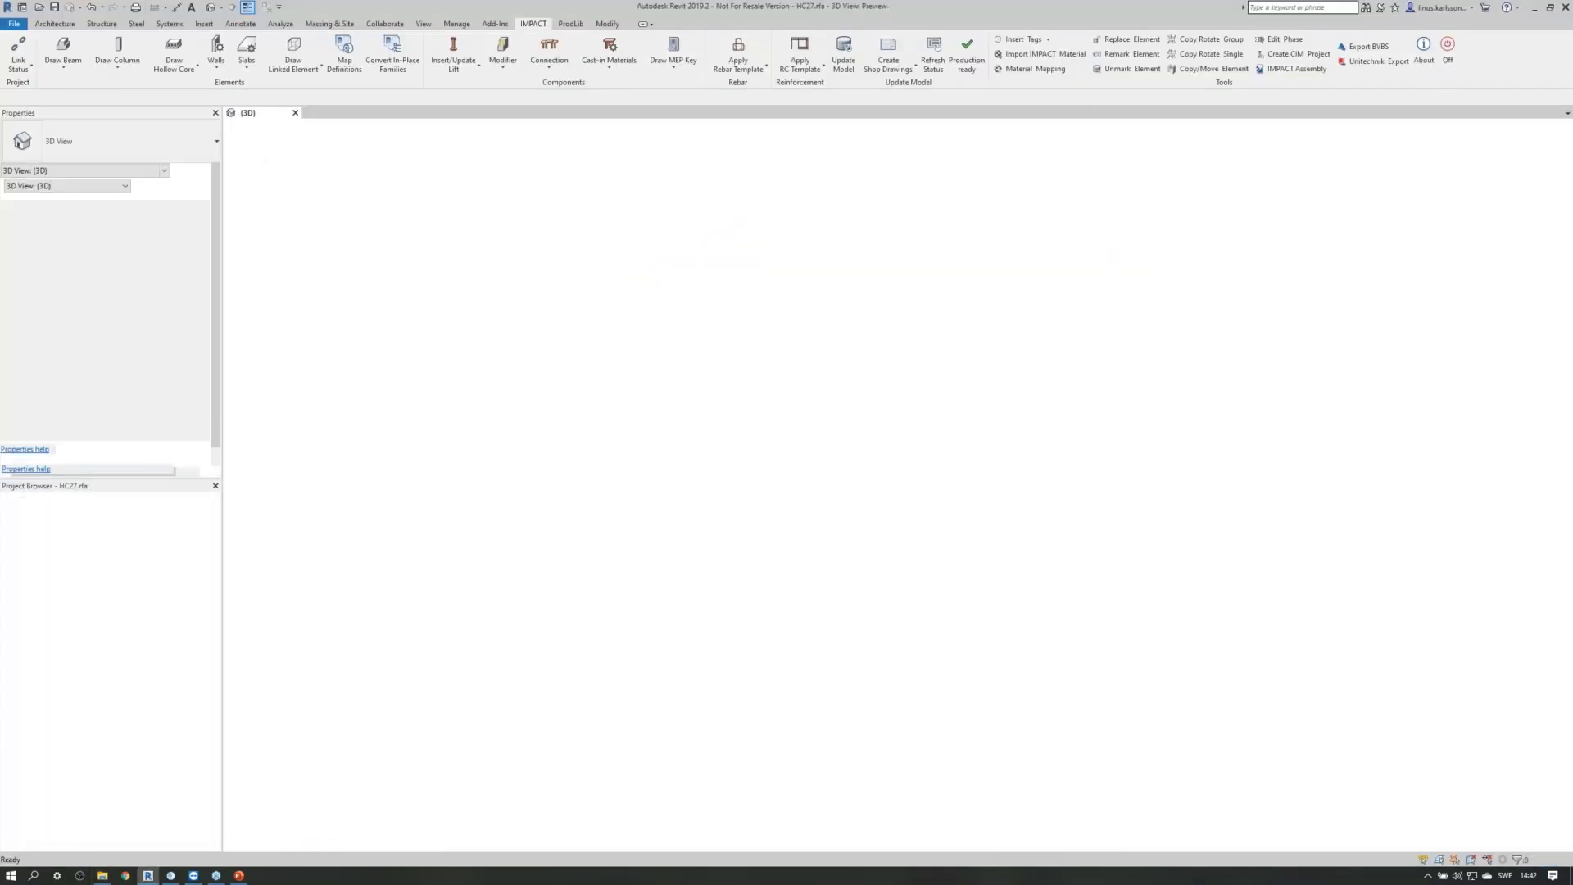
Examine the hollow core element's shape and cores, review its family type parameters and close them without changes.
{"action": "scroll", "coordinate": [436, 164], "scroll_direction": "down", "scroll_amount": 3}
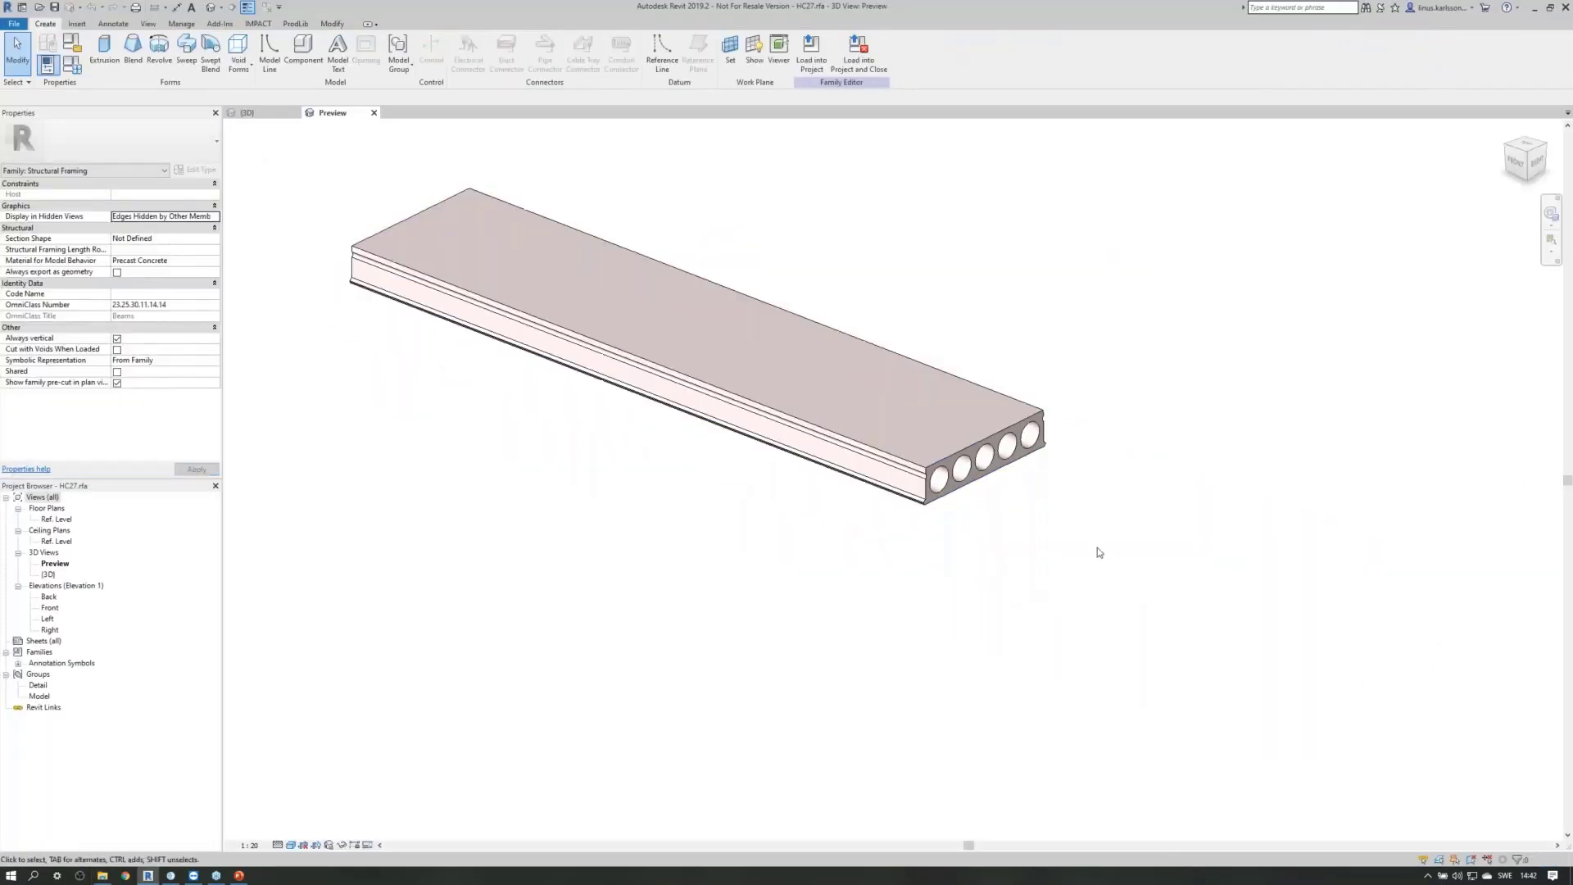
{"action": "middle_click_drag", "start_coordinate": [1099, 552], "coordinate": [945, 453], "text": "shift"}
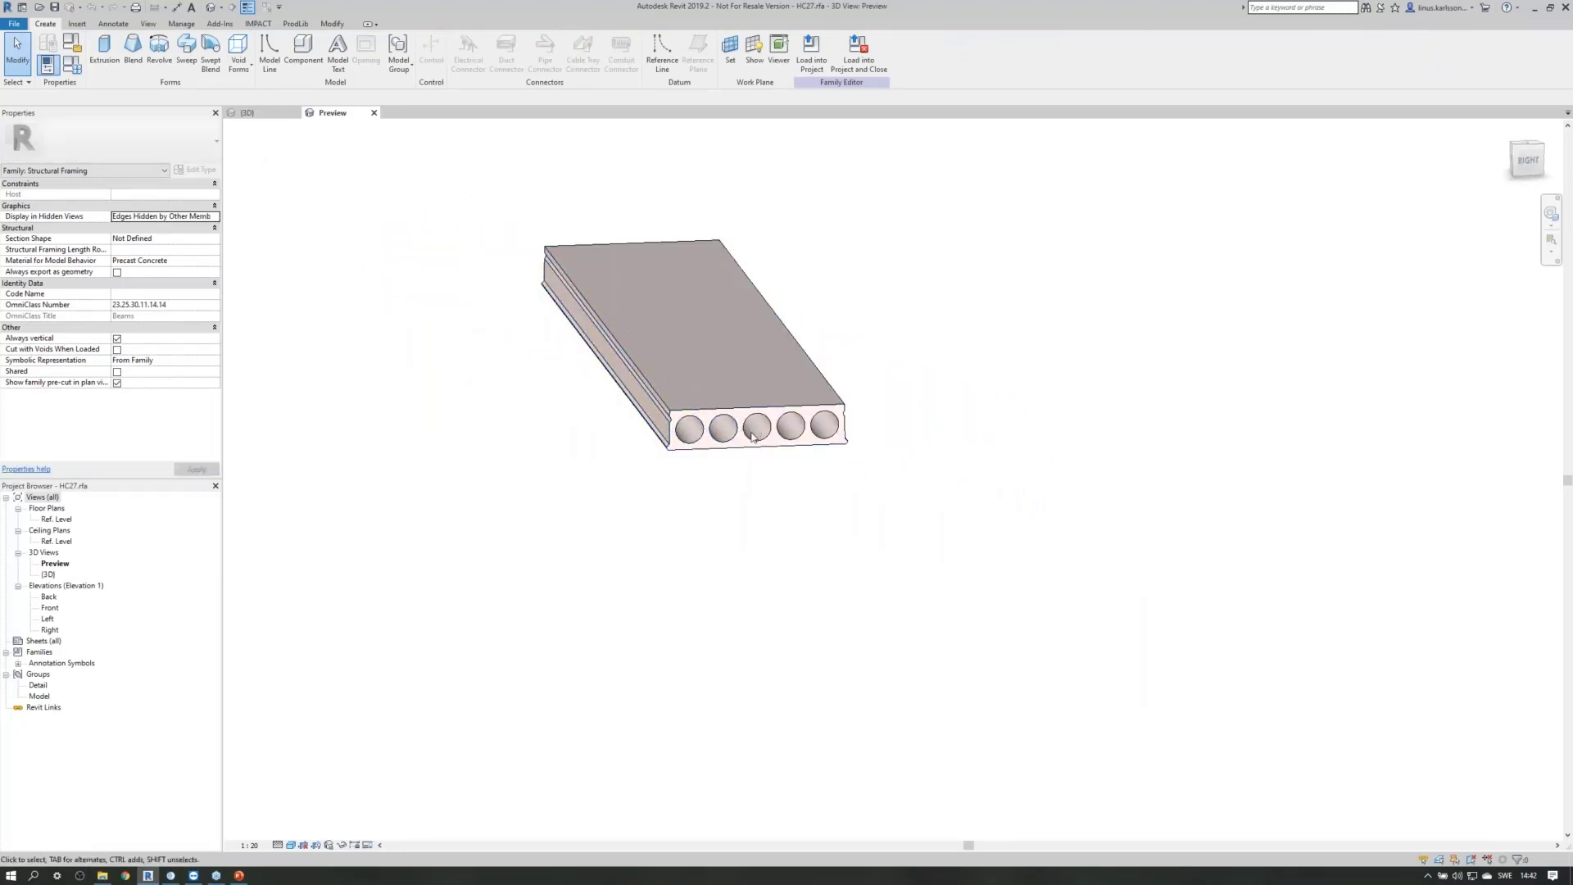
{"action": "scroll", "coordinate": [752, 437], "scroll_direction": "up", "scroll_amount": 4}
{"action": "scroll", "coordinate": [987, 643], "scroll_direction": "down", "scroll_amount": 5}
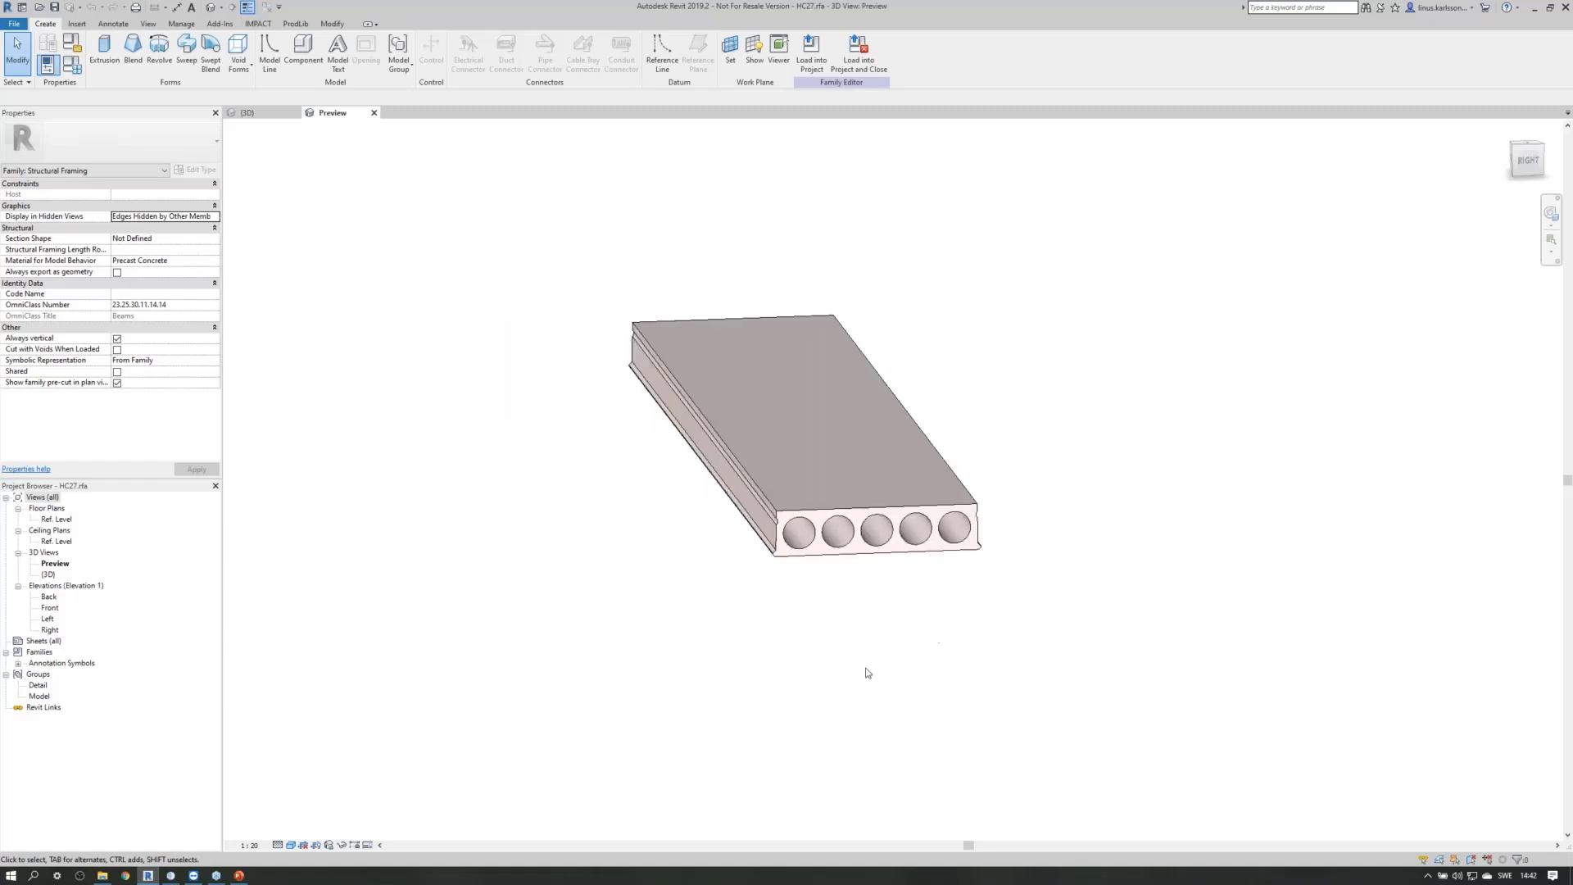
{"action": "middle_click_drag", "start_coordinate": [868, 673], "coordinate": [1035, 727], "text": "shift"}
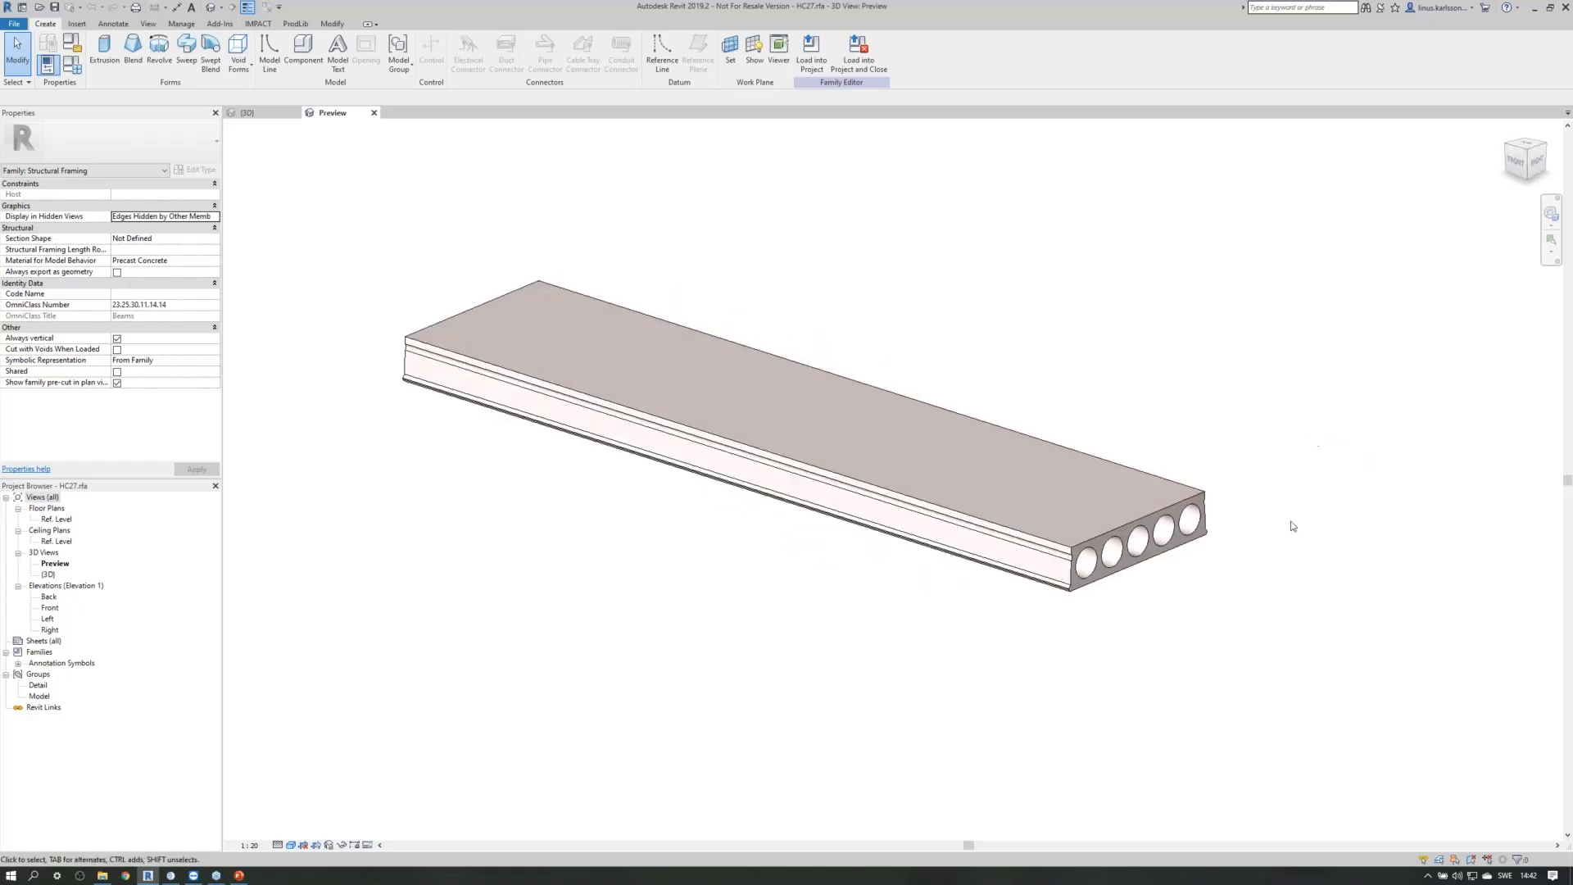
{"action": "middle_click_drag", "start_coordinate": [1289, 572], "coordinate": [1295, 622], "text": "shift"}
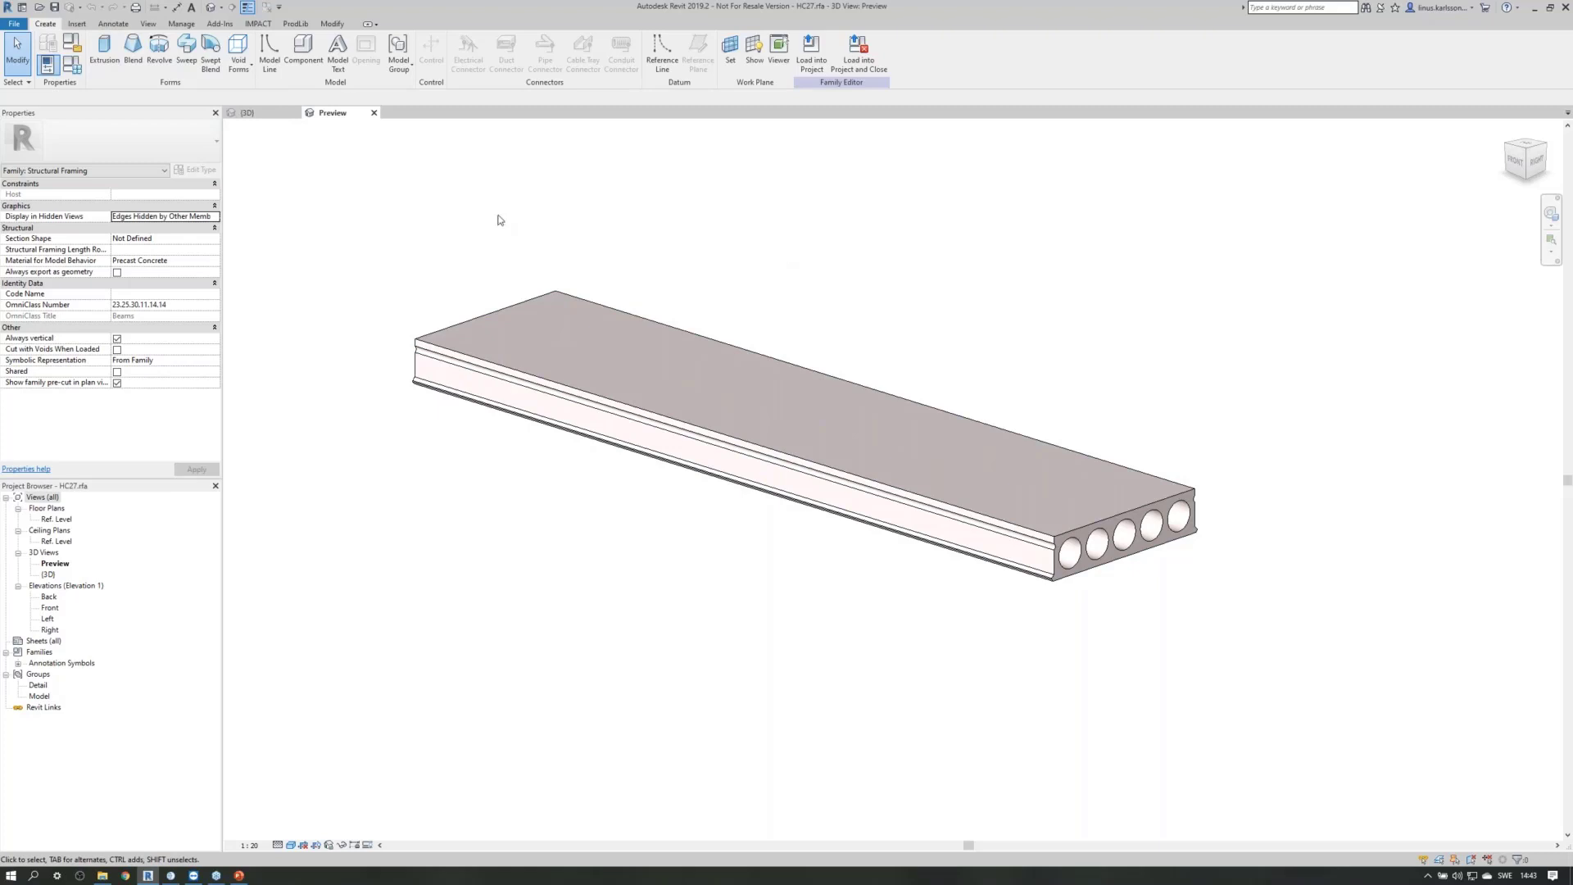
{"action": "left_click", "coordinate": [73, 63]}
{"action": "left_click_drag", "start_coordinate": [307, 78], "coordinate": [446, 130]}
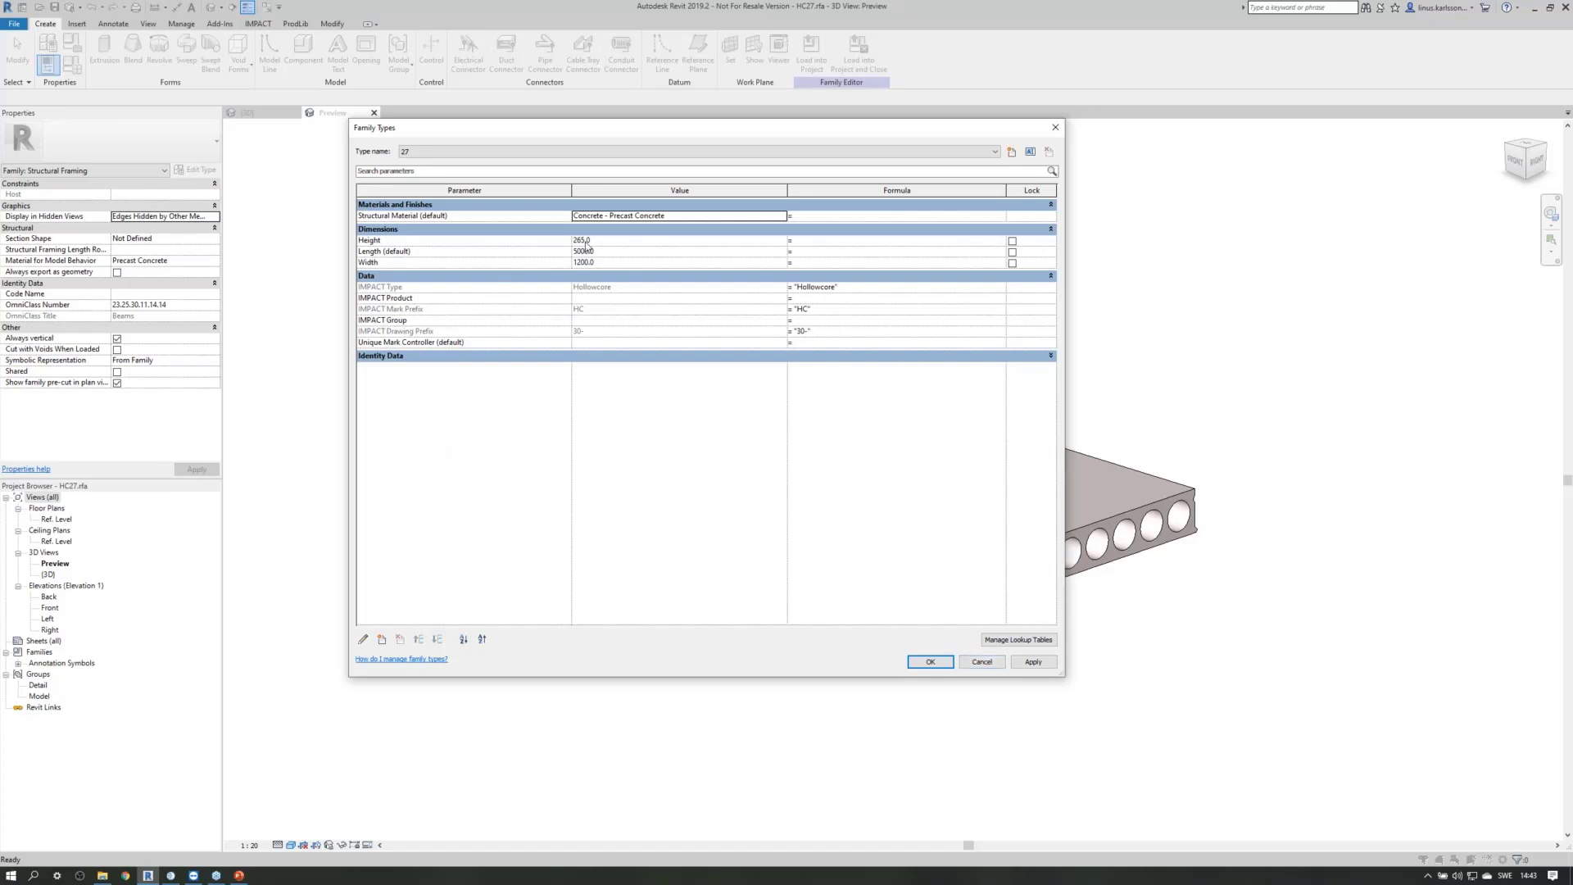
{"action": "left_click", "coordinate": [995, 665]}
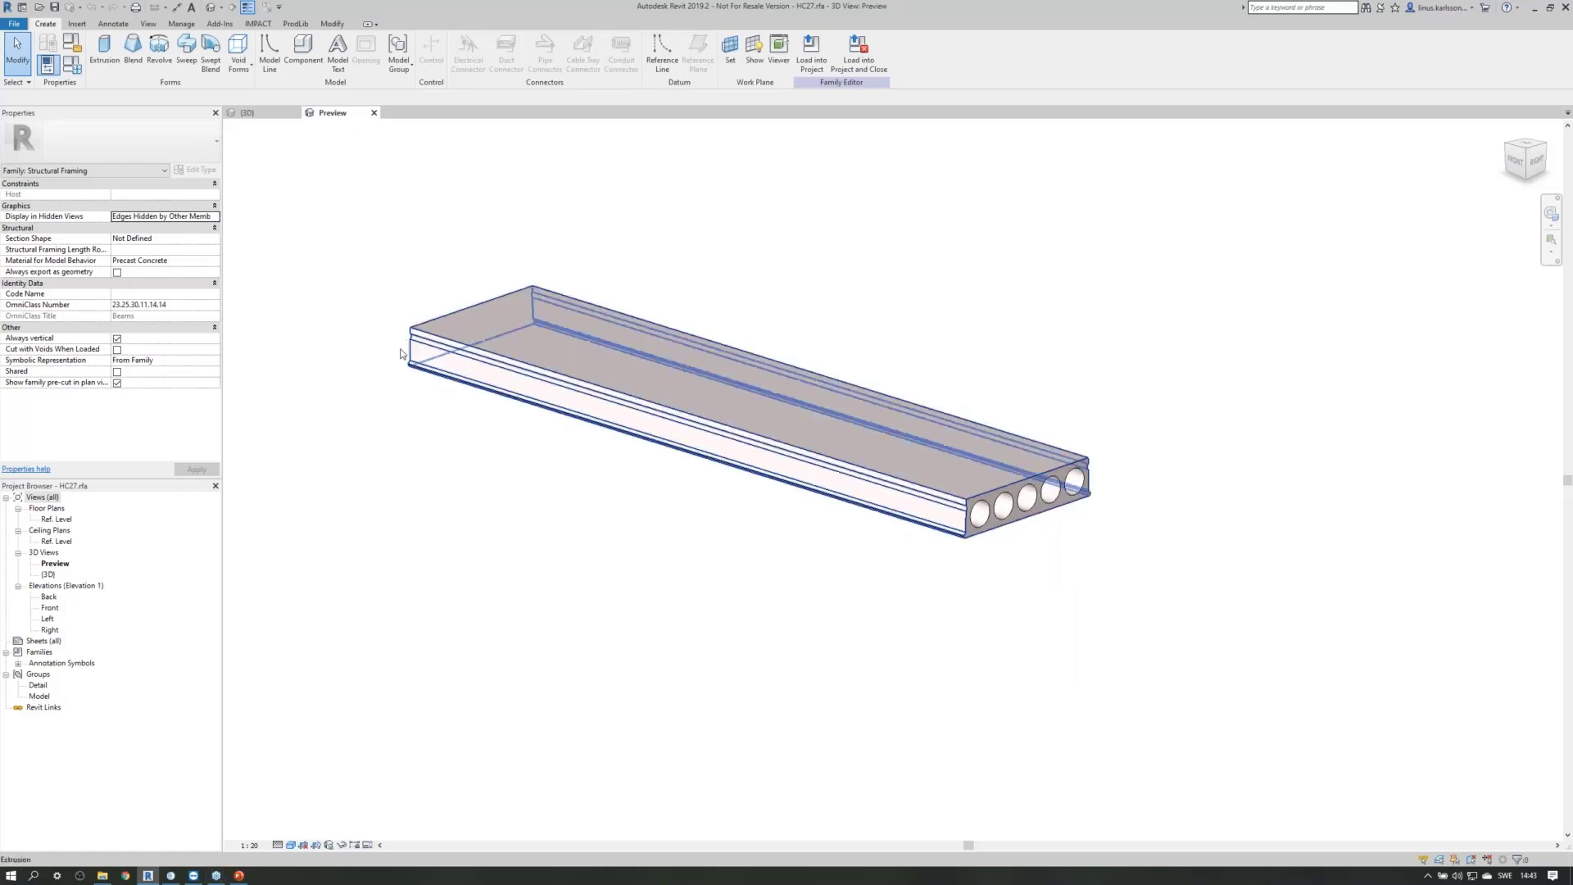
Review the IMPACT lift settings of the hollow core family and close them without changes.
{"action": "left_click", "coordinate": [257, 24]}
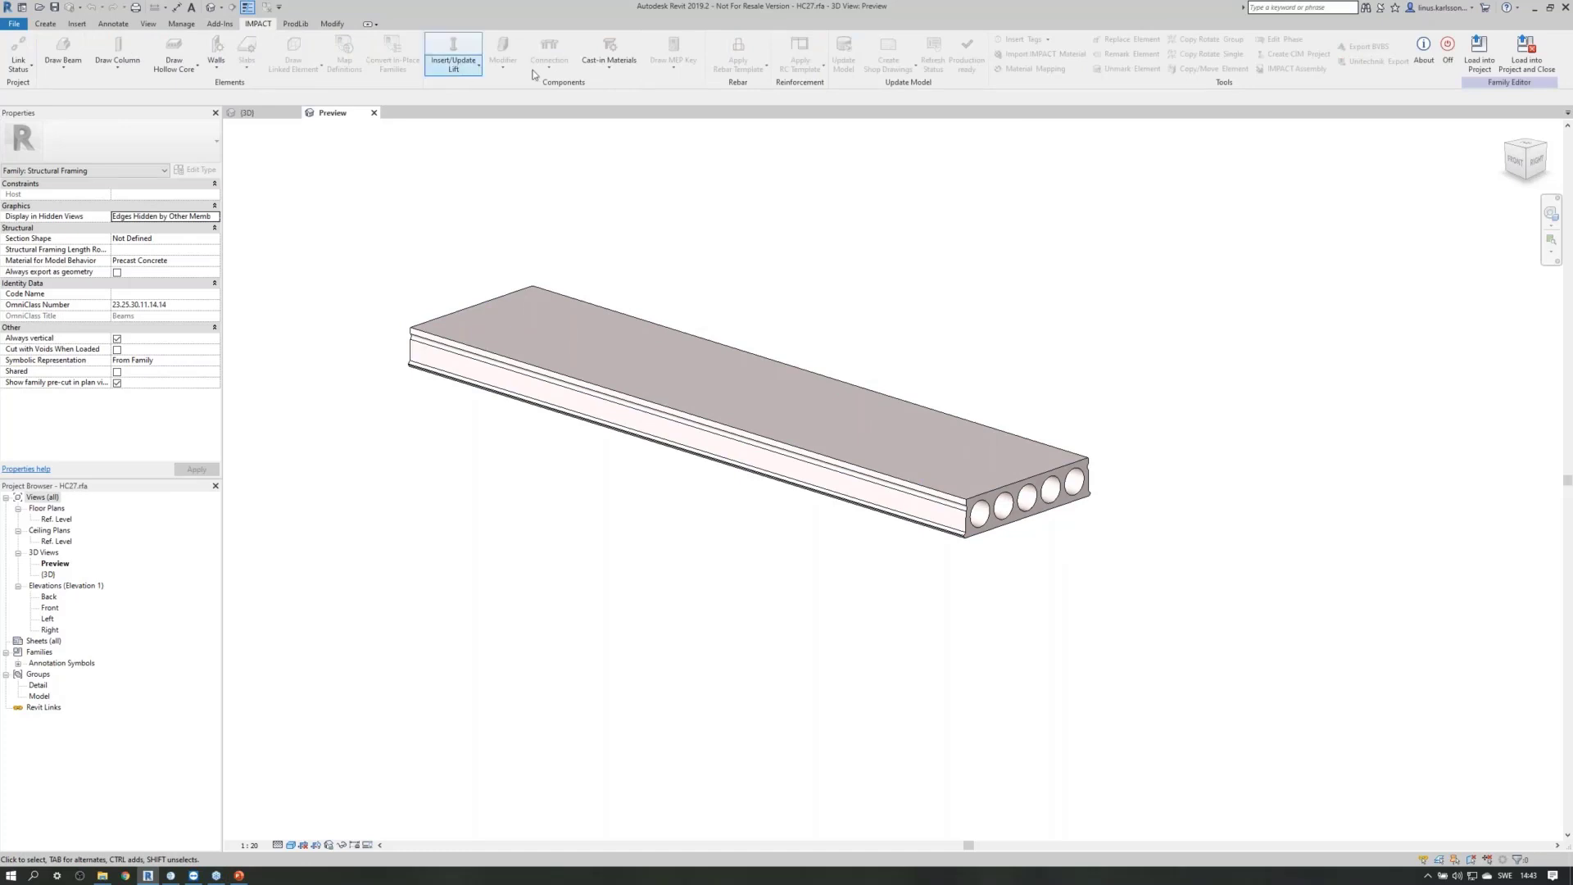
{"action": "left_click", "coordinate": [463, 77]}
{"action": "left_click", "coordinate": [471, 130]}
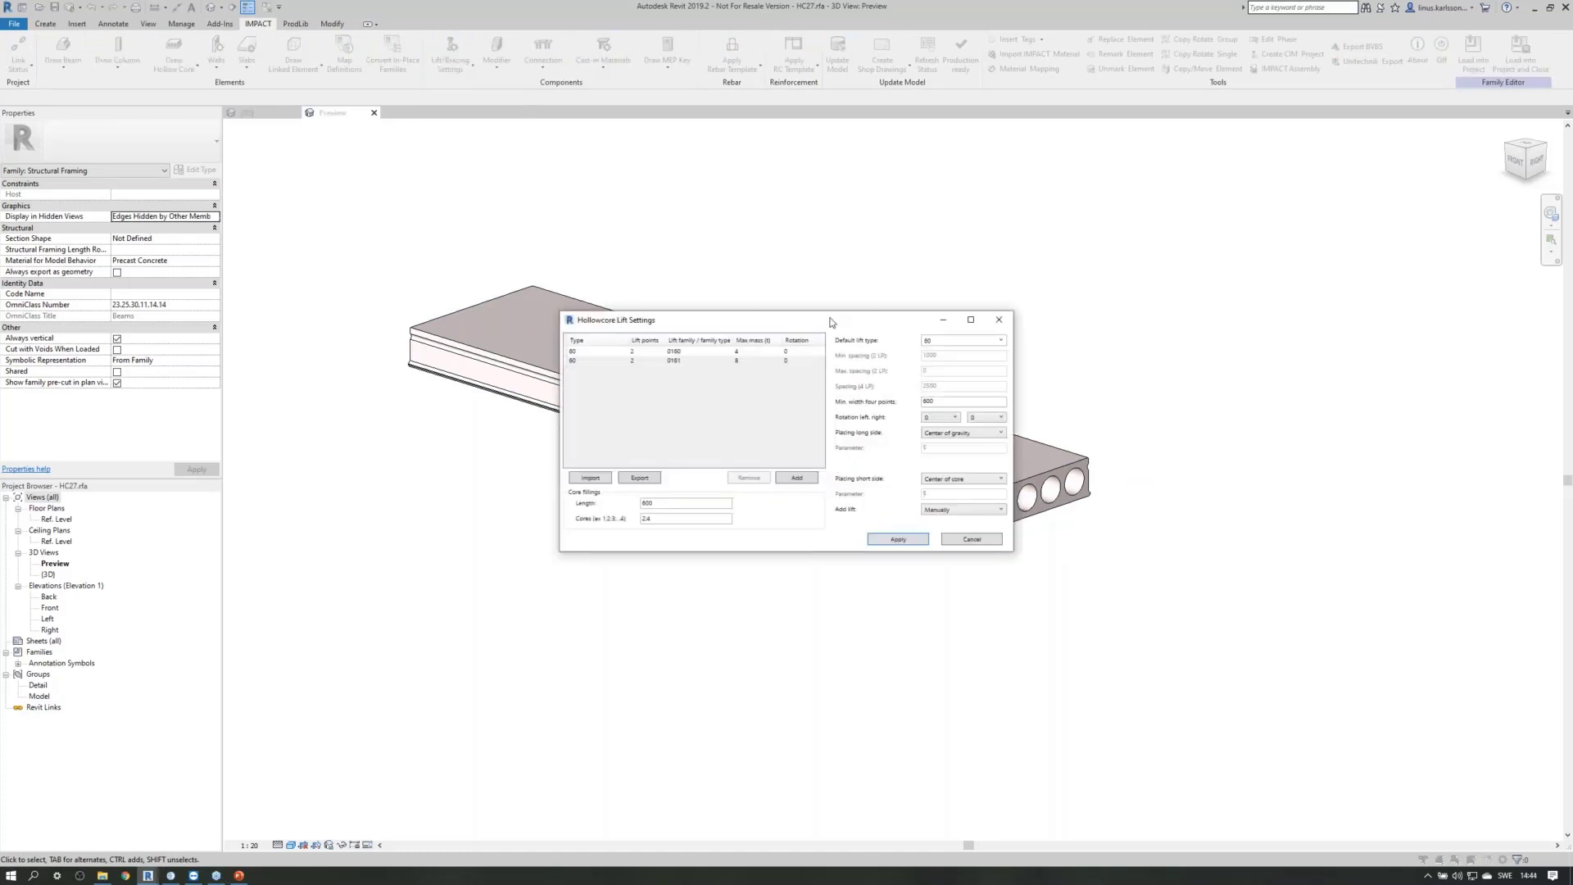
{"action": "left_click_drag", "start_coordinate": [831, 321], "coordinate": [1097, 158]}
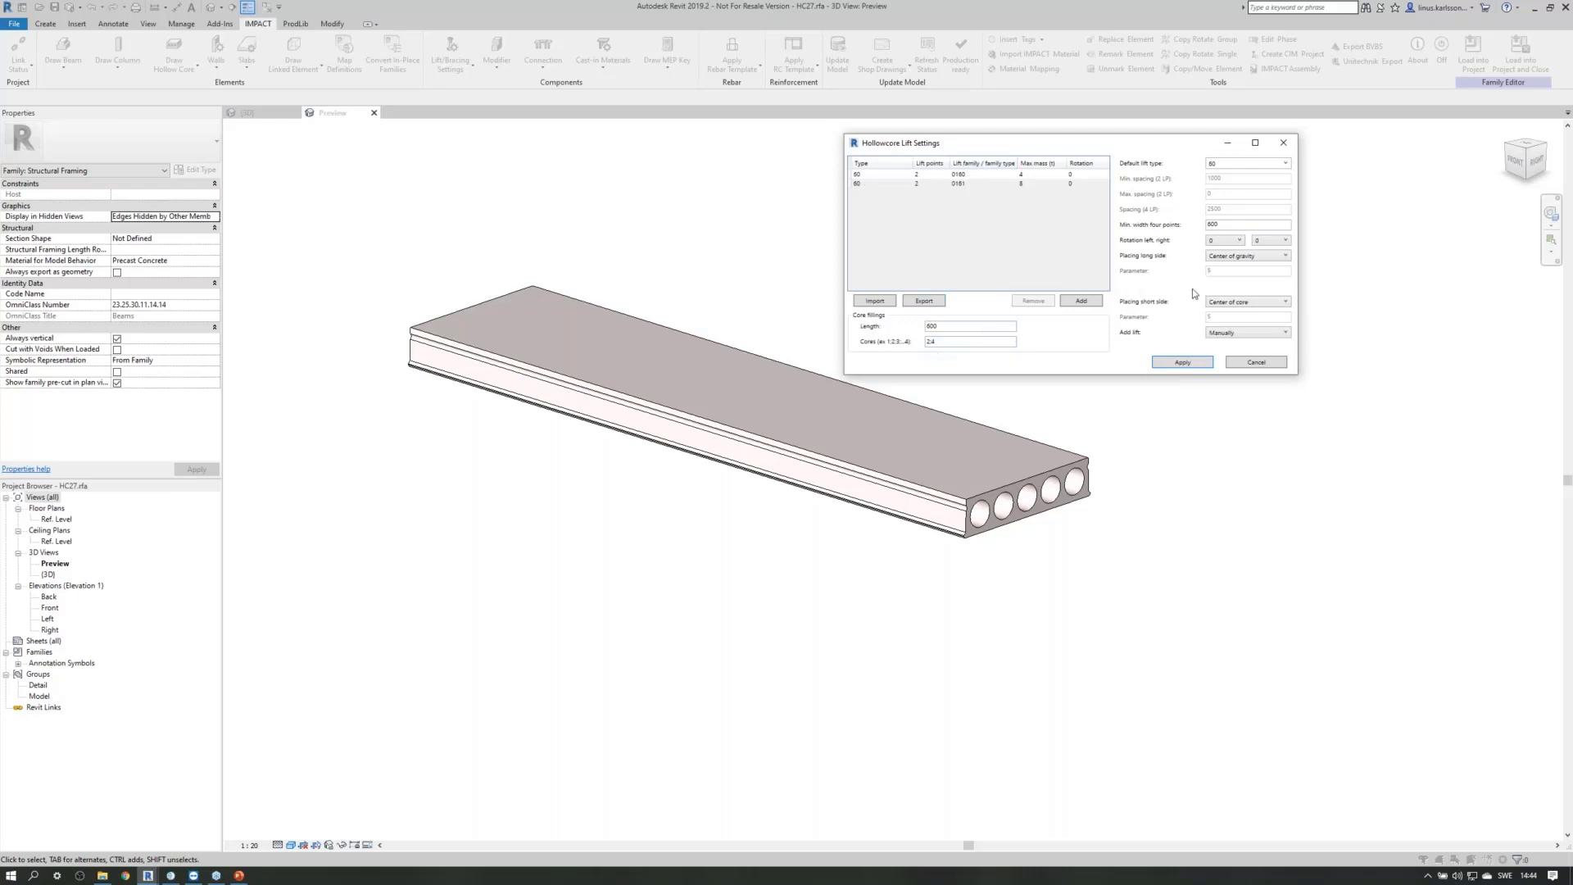
{"action": "left_click", "coordinate": [1254, 364]}
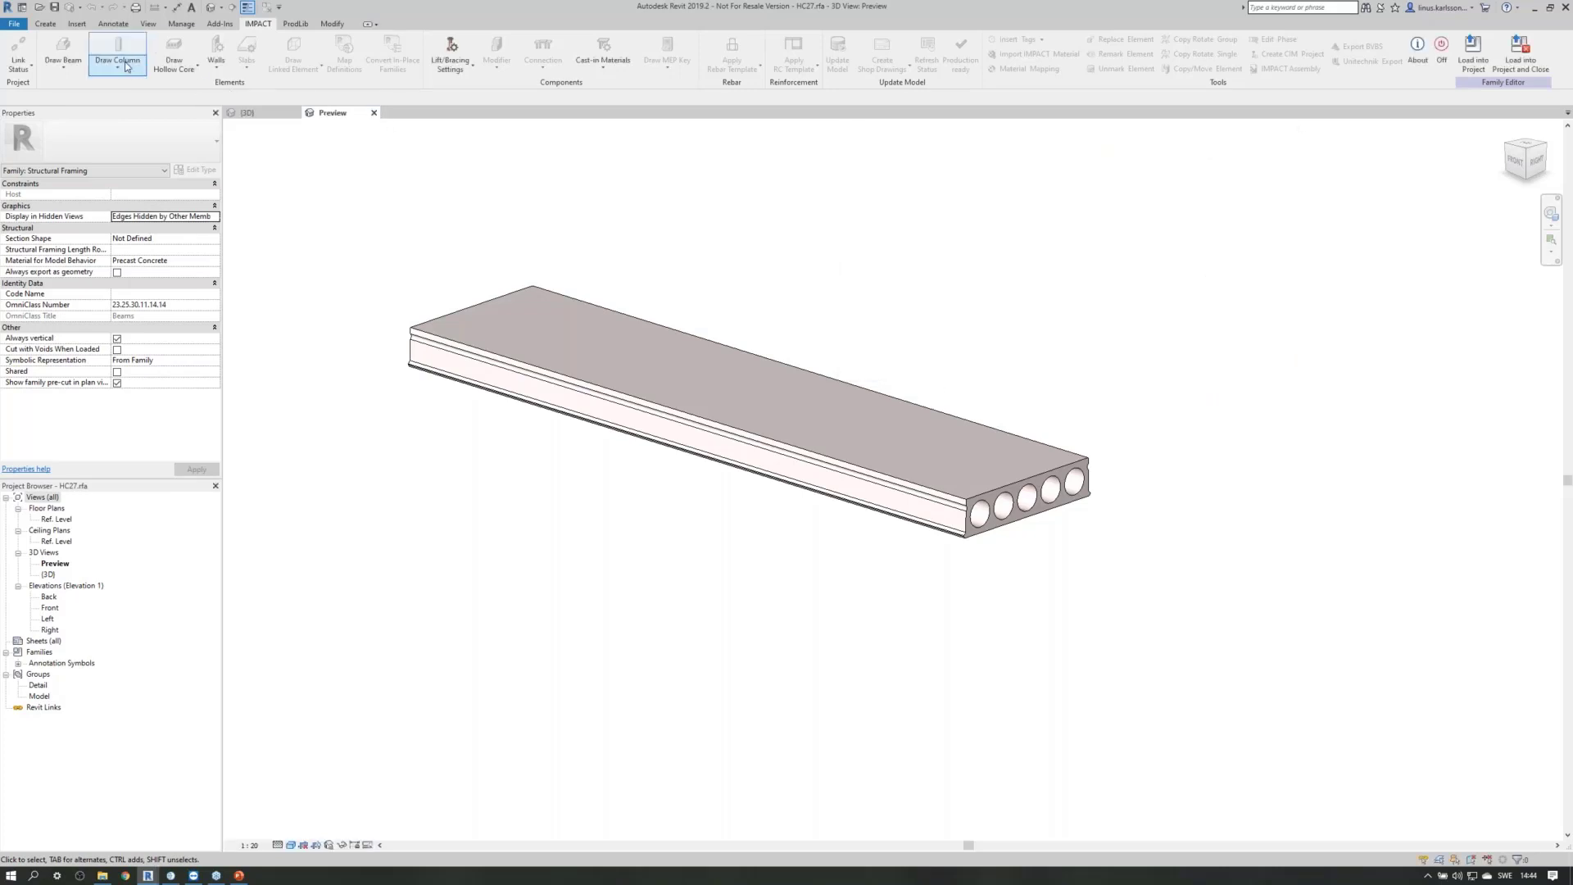
Open the hollow core settings and review the general section geometry, the cores and the cutting zones.
{"action": "left_click", "coordinate": [174, 62]}
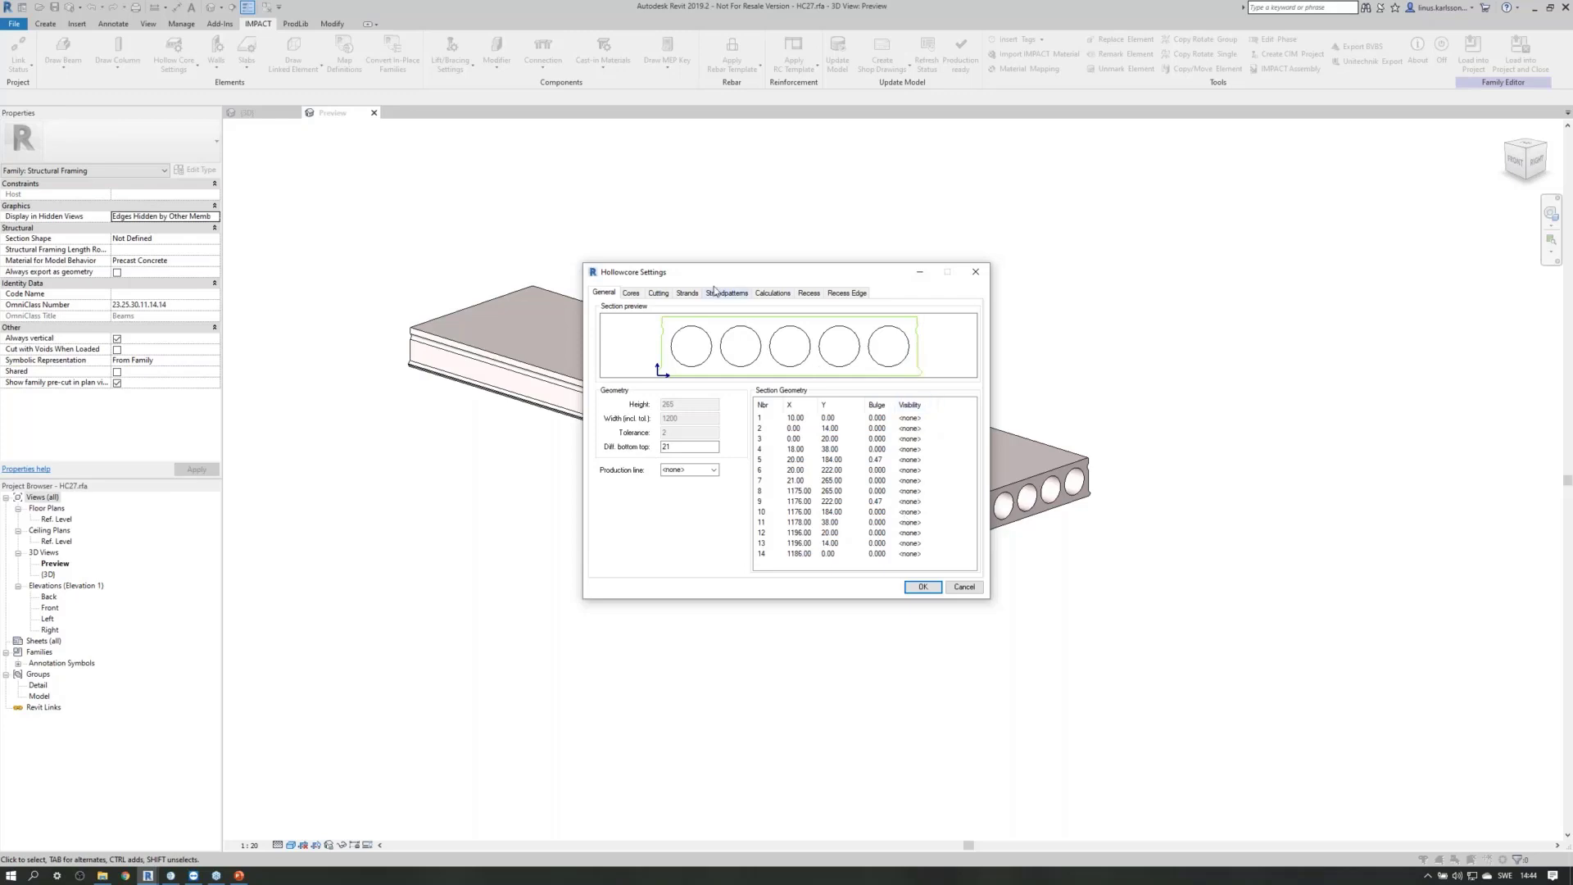
{"action": "left_click", "coordinate": [631, 293]}
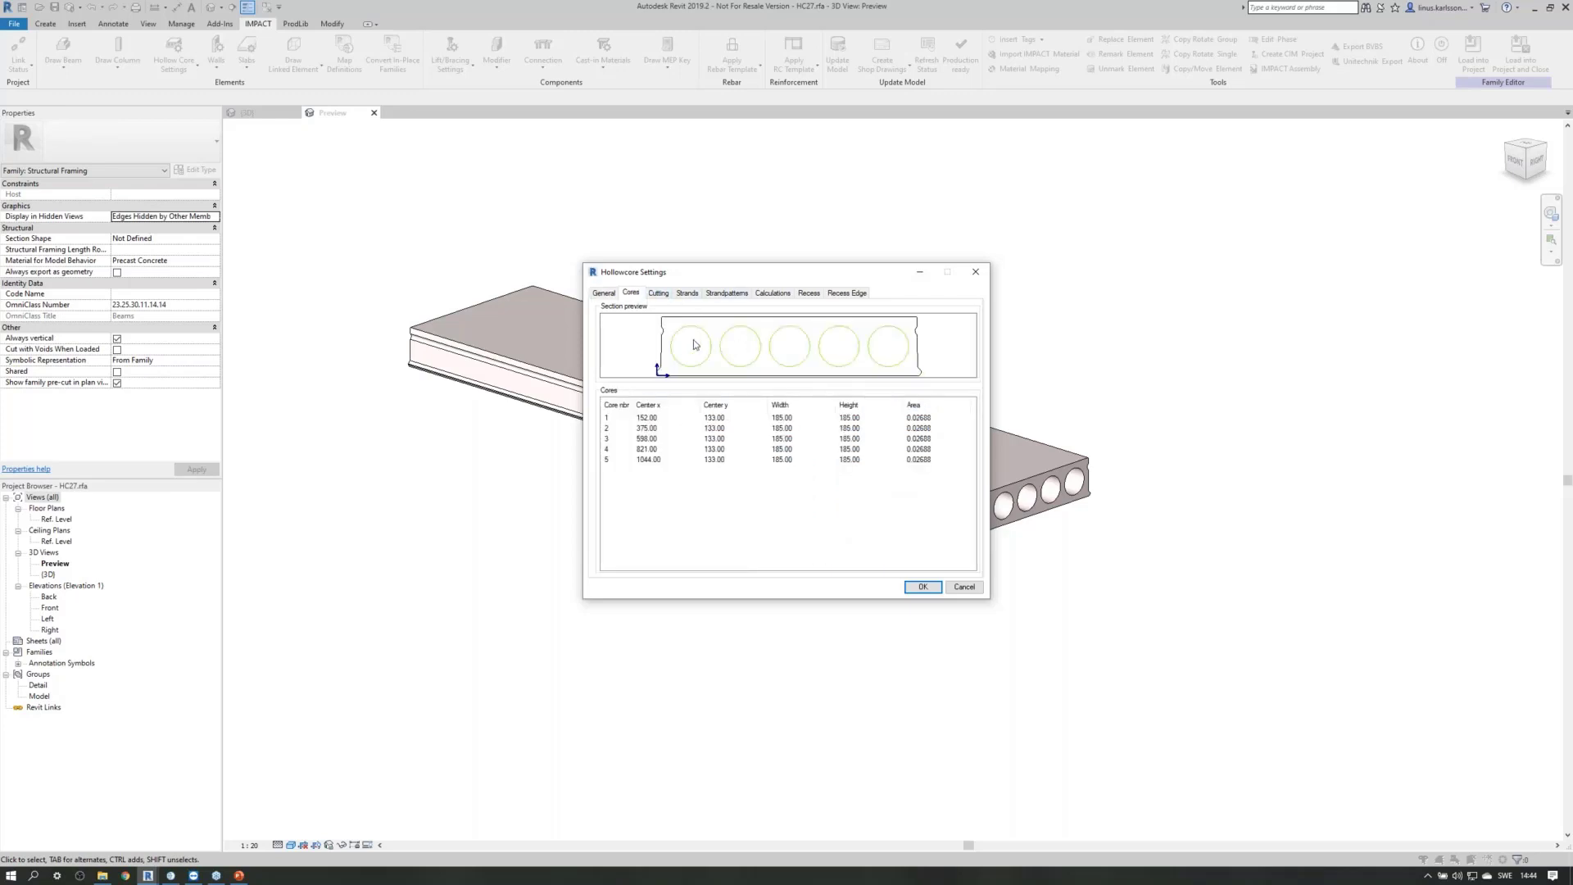
{"action": "left_click", "coordinate": [660, 293]}
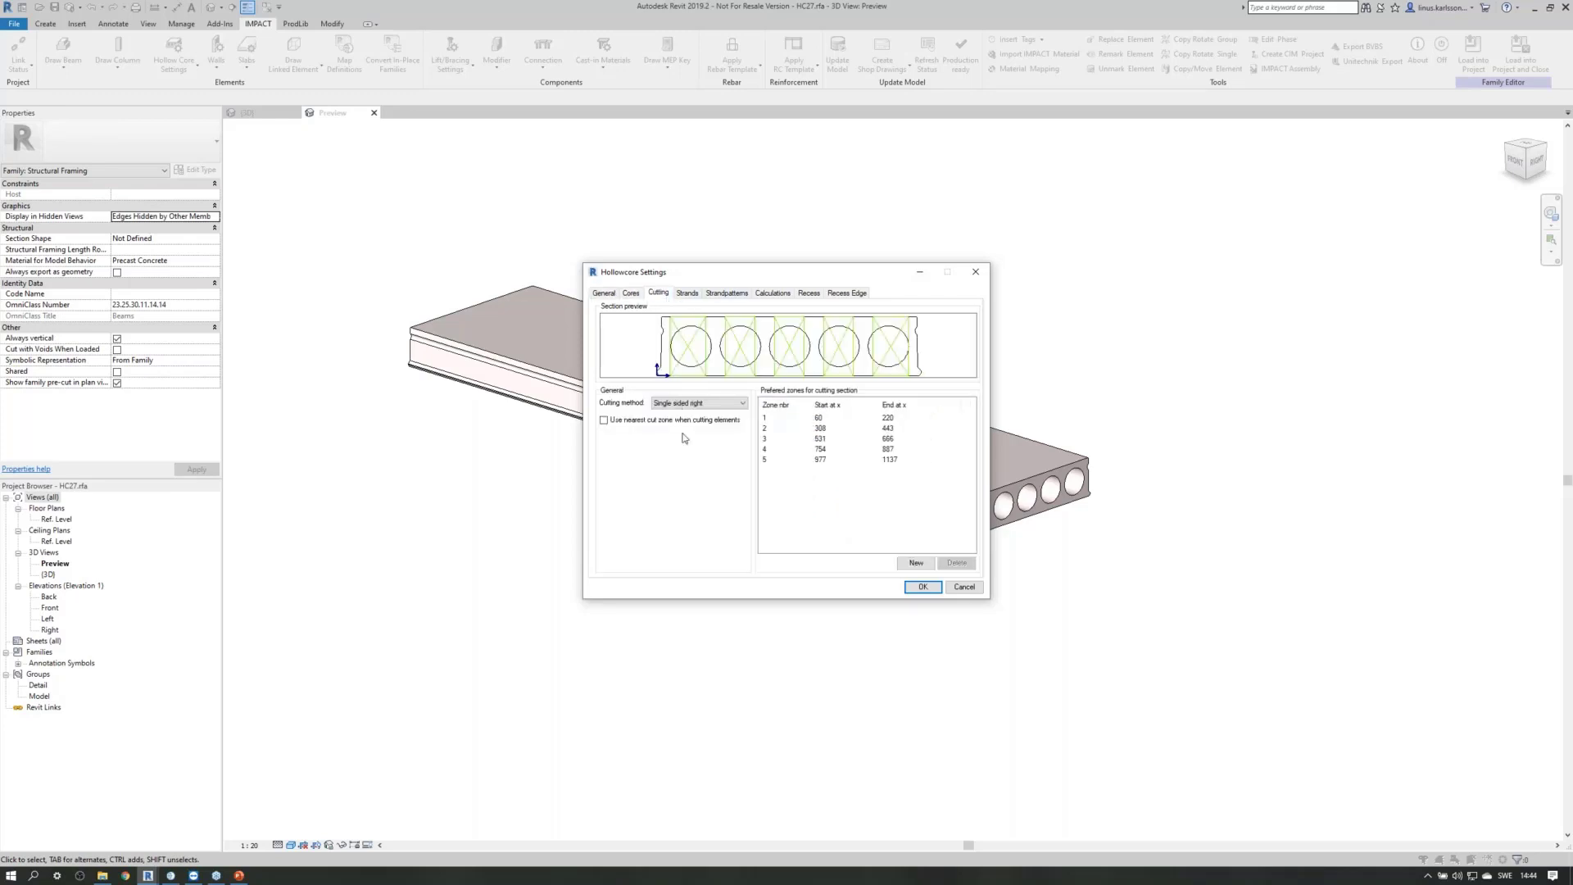
{"action": "left_click_drag", "start_coordinate": [762, 279], "coordinate": [1283, 206]}
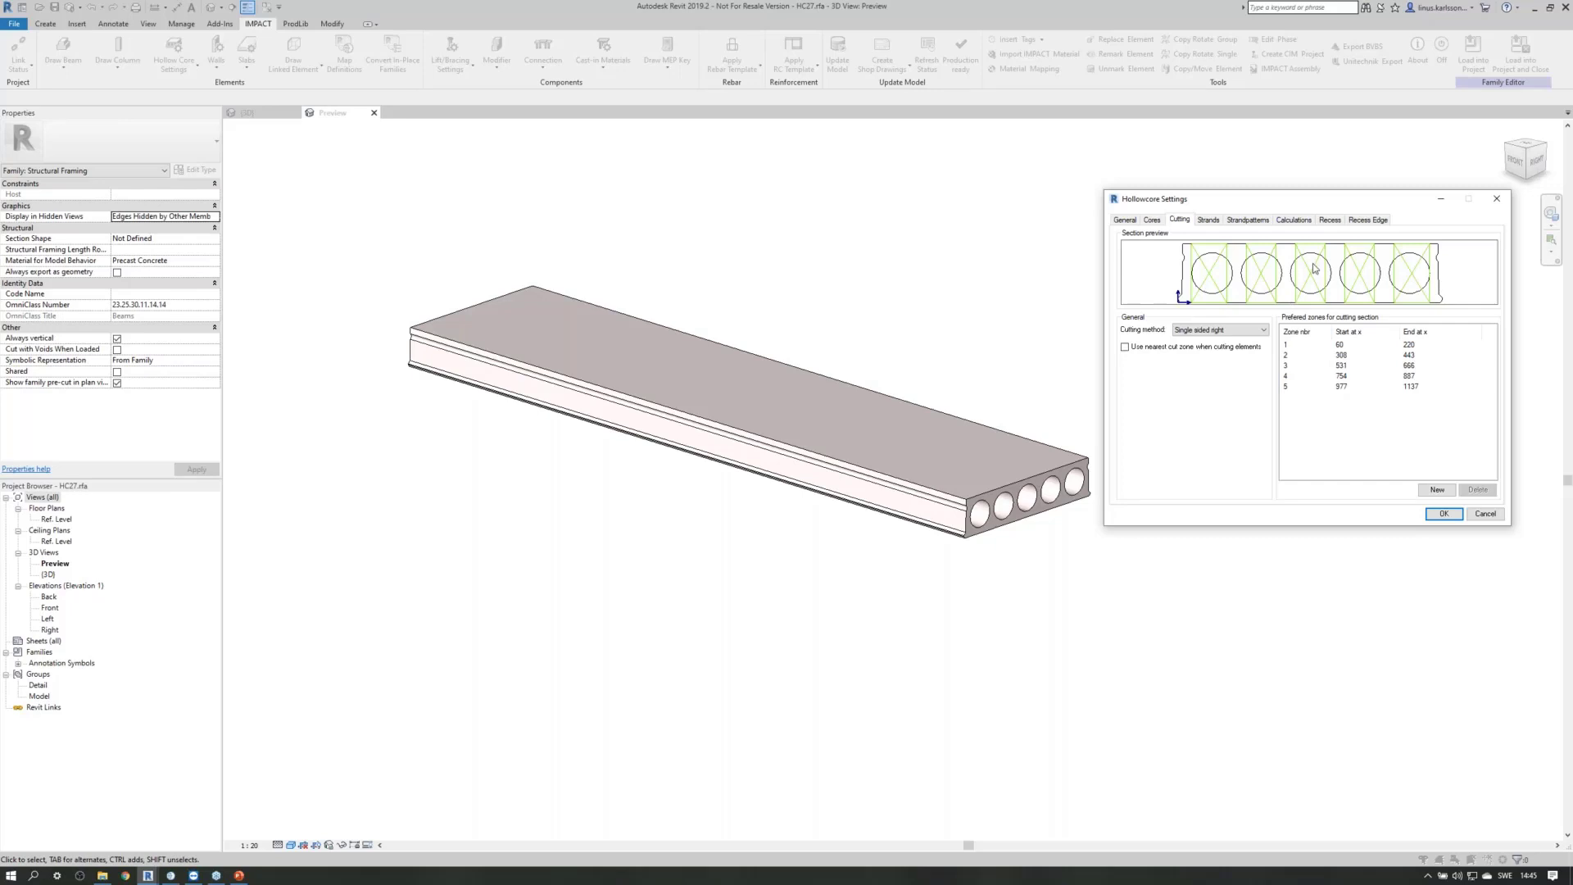
Review the hollow core's strand groups and positions, including INNER_TOP and OUTER_BOTTOM, and its strand patterns.
{"action": "left_click", "coordinate": [1210, 221]}
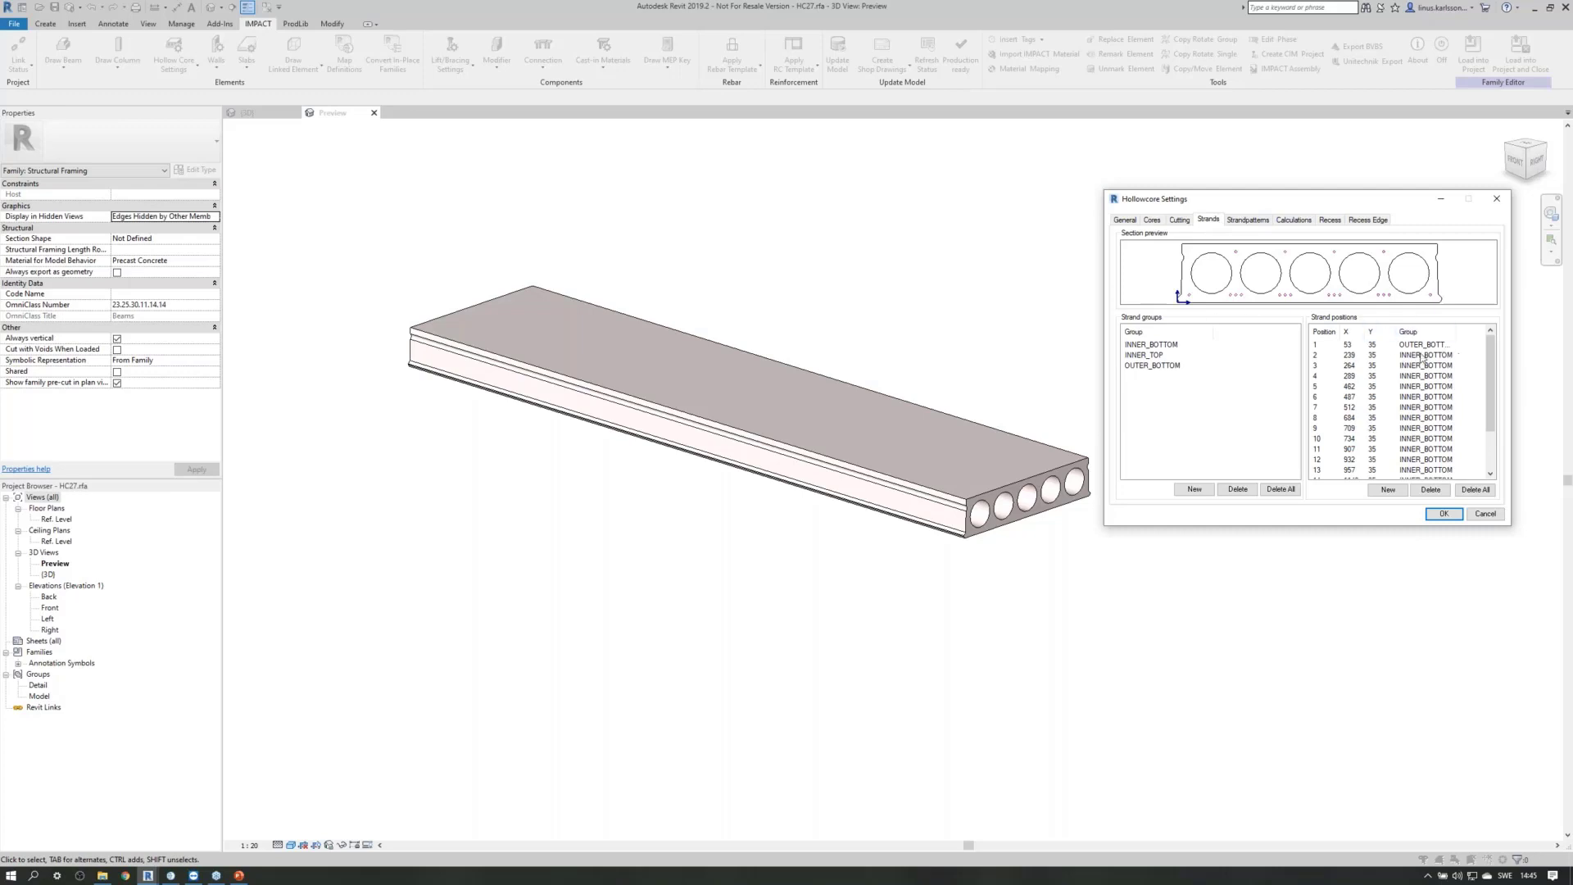
{"action": "left_click", "coordinate": [1161, 354]}
{"action": "left_click", "coordinate": [1180, 366]}
{"action": "left_click", "coordinate": [1182, 366]}
{"action": "left_click", "coordinate": [1195, 384]}
{"action": "left_click", "coordinate": [1234, 220]}
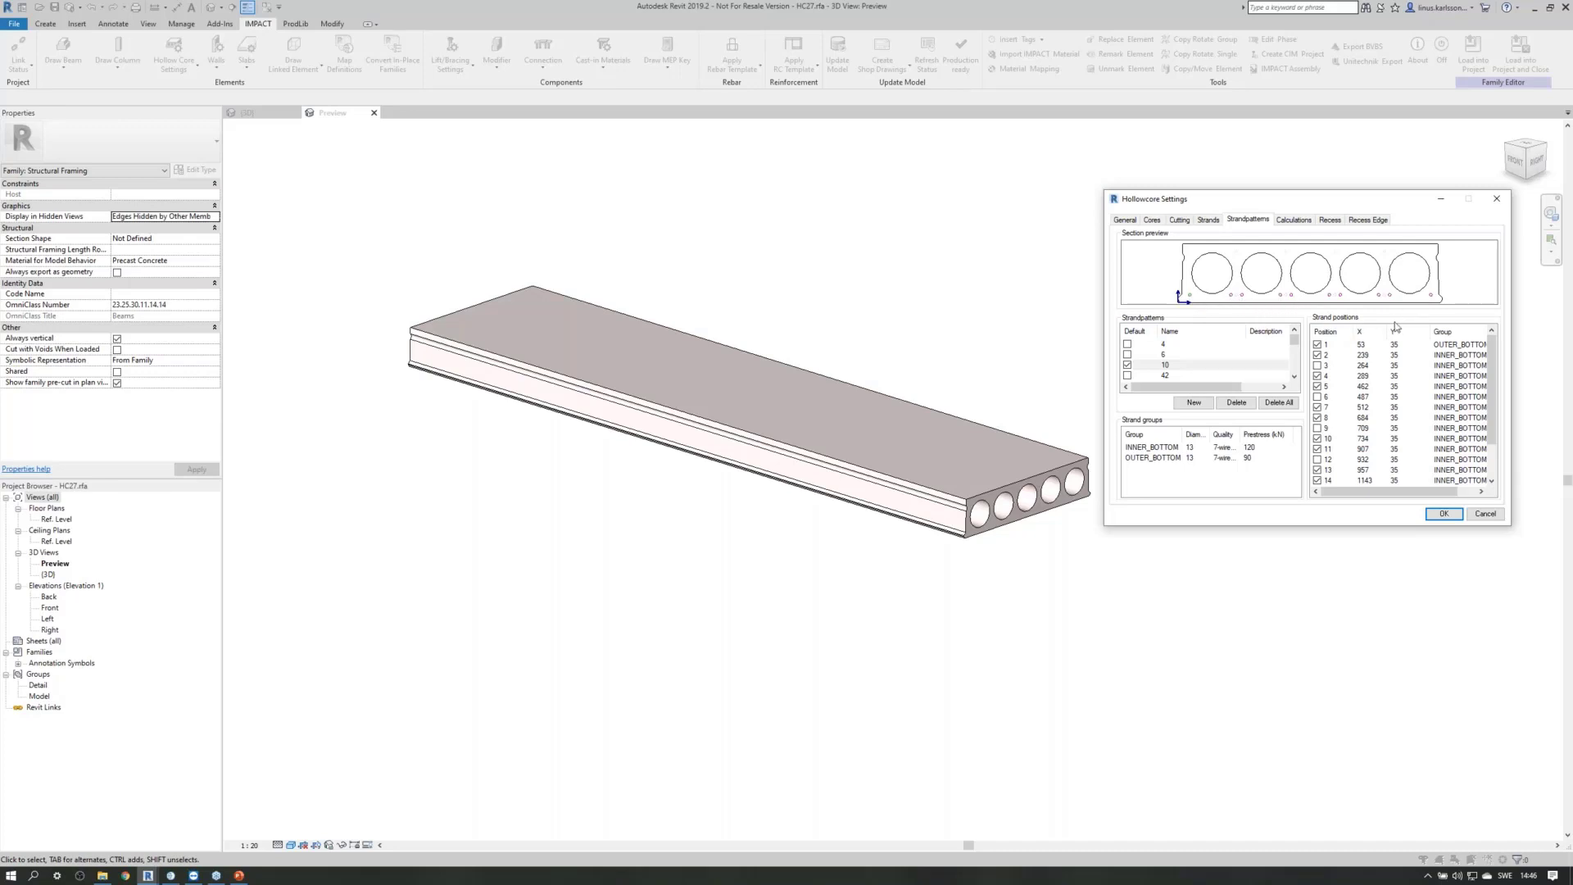
Review the hollow core's calculation dimensions and compare its recess and recess edge settings.
{"action": "left_click", "coordinate": [1307, 222]}
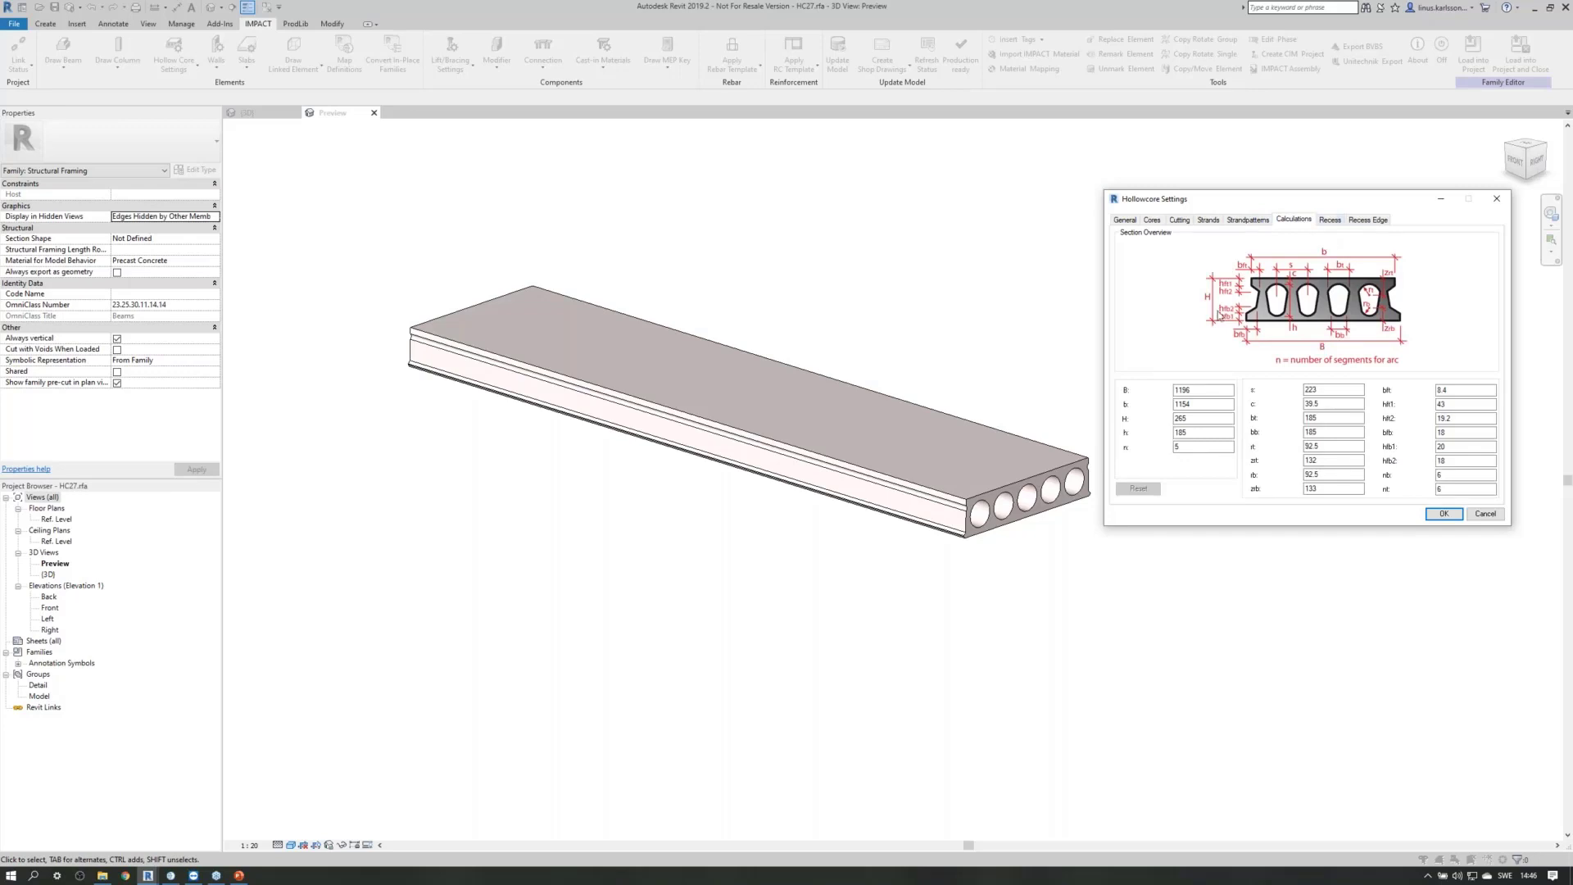
{"action": "left_click", "coordinate": [1329, 221]}
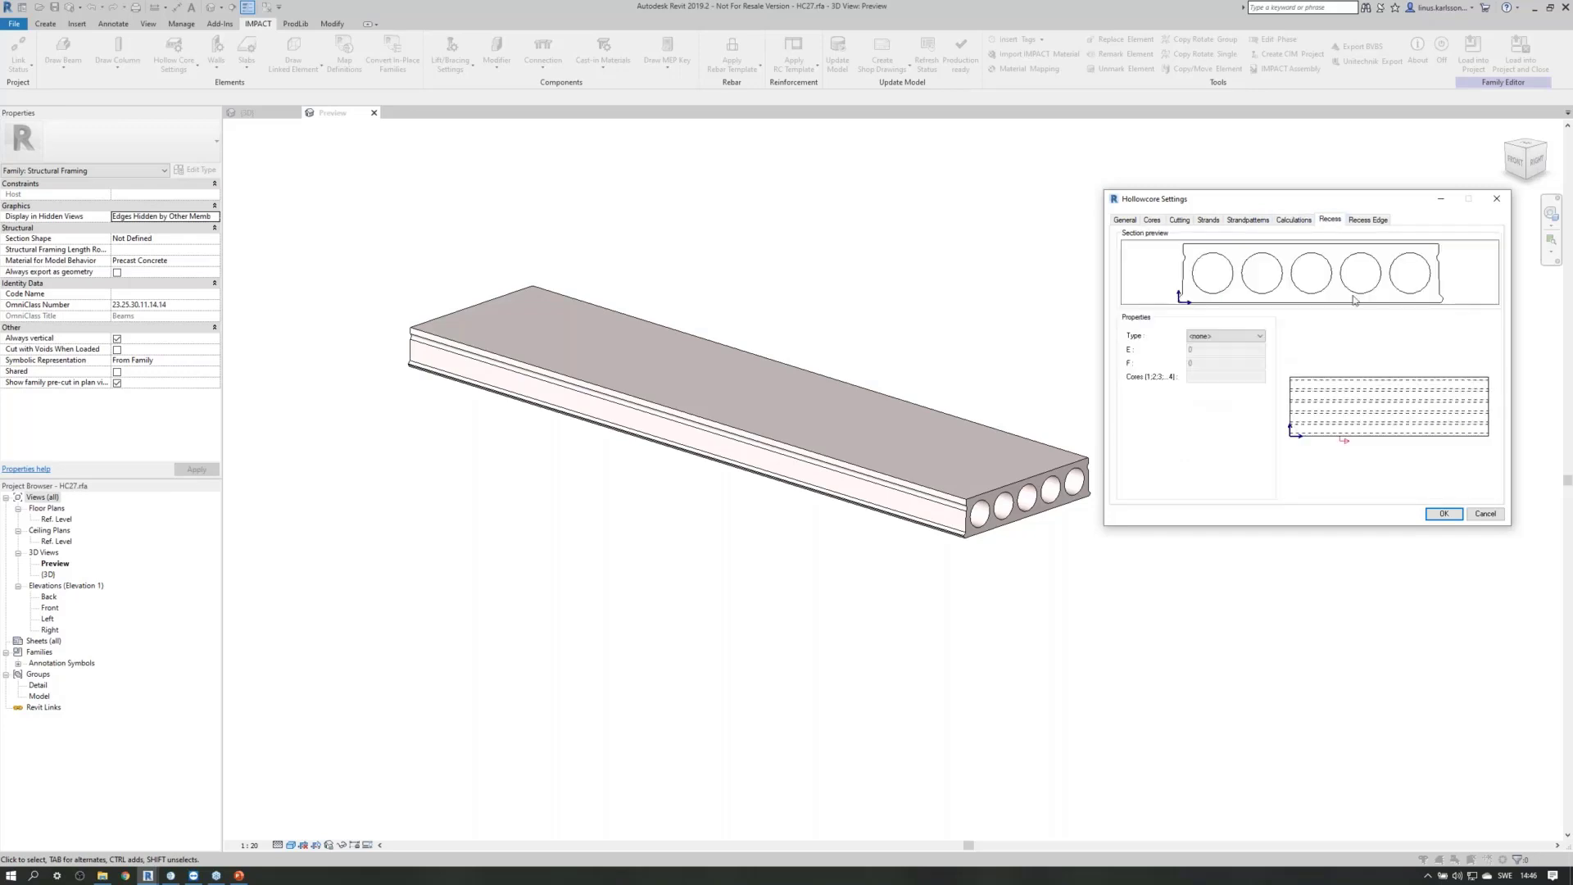
{"action": "left_click", "coordinate": [1368, 220]}
{"action": "left_click", "coordinate": [1331, 222]}
{"action": "left_click", "coordinate": [1381, 222]}
{"action": "left_click", "coordinate": [1331, 222]}
Cancel the hollow core settings and close the HC27 family to return to the building model.
{"action": "left_click", "coordinate": [1486, 514]}
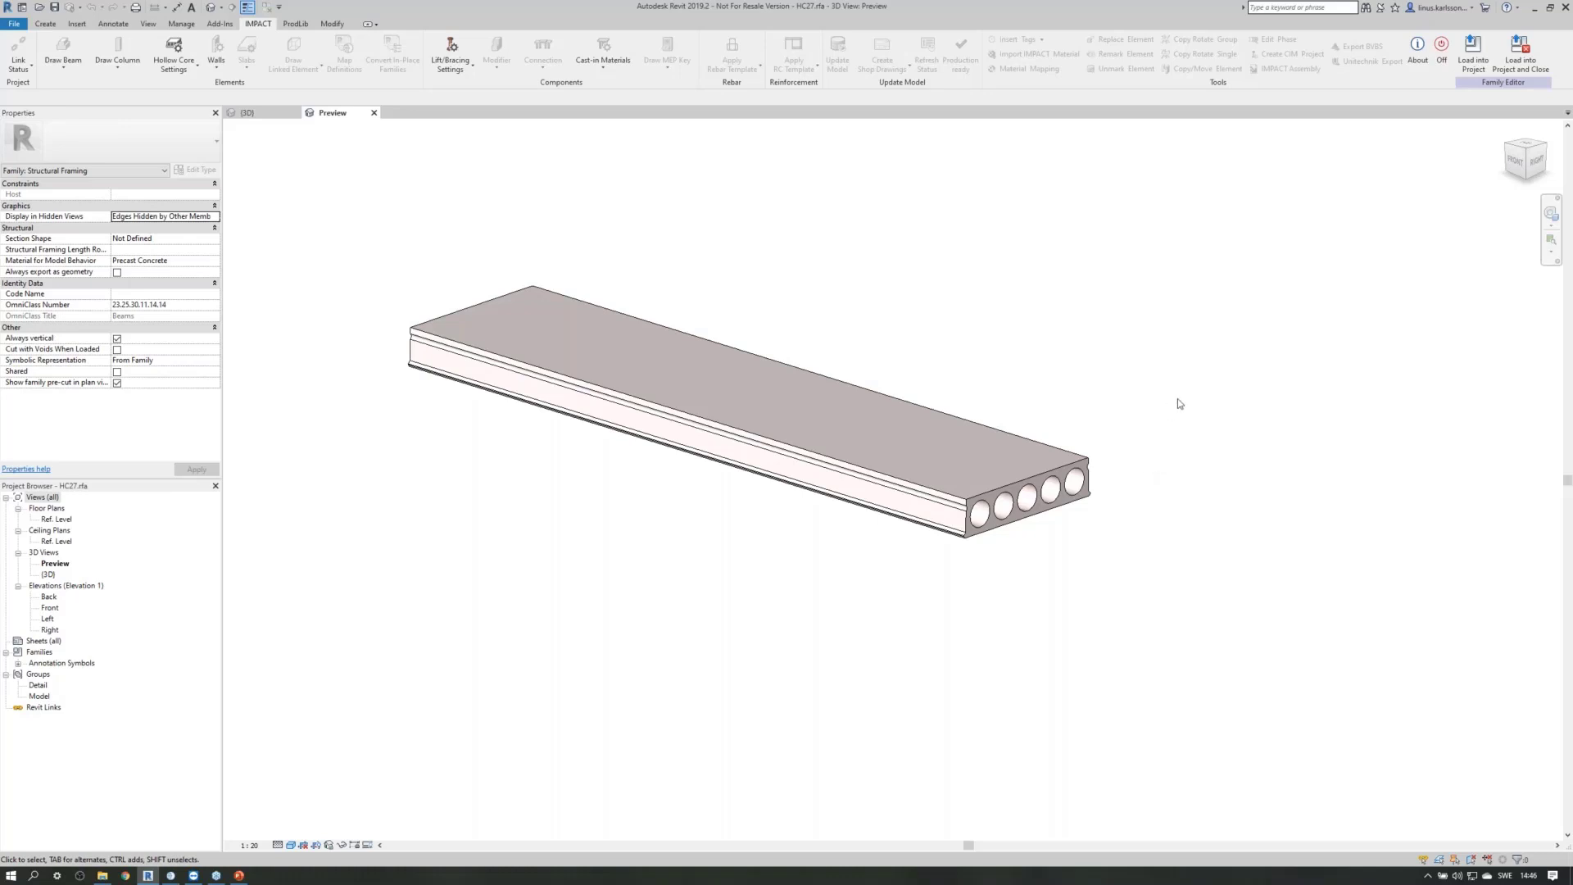
{"action": "left_click", "coordinate": [449, 51]}
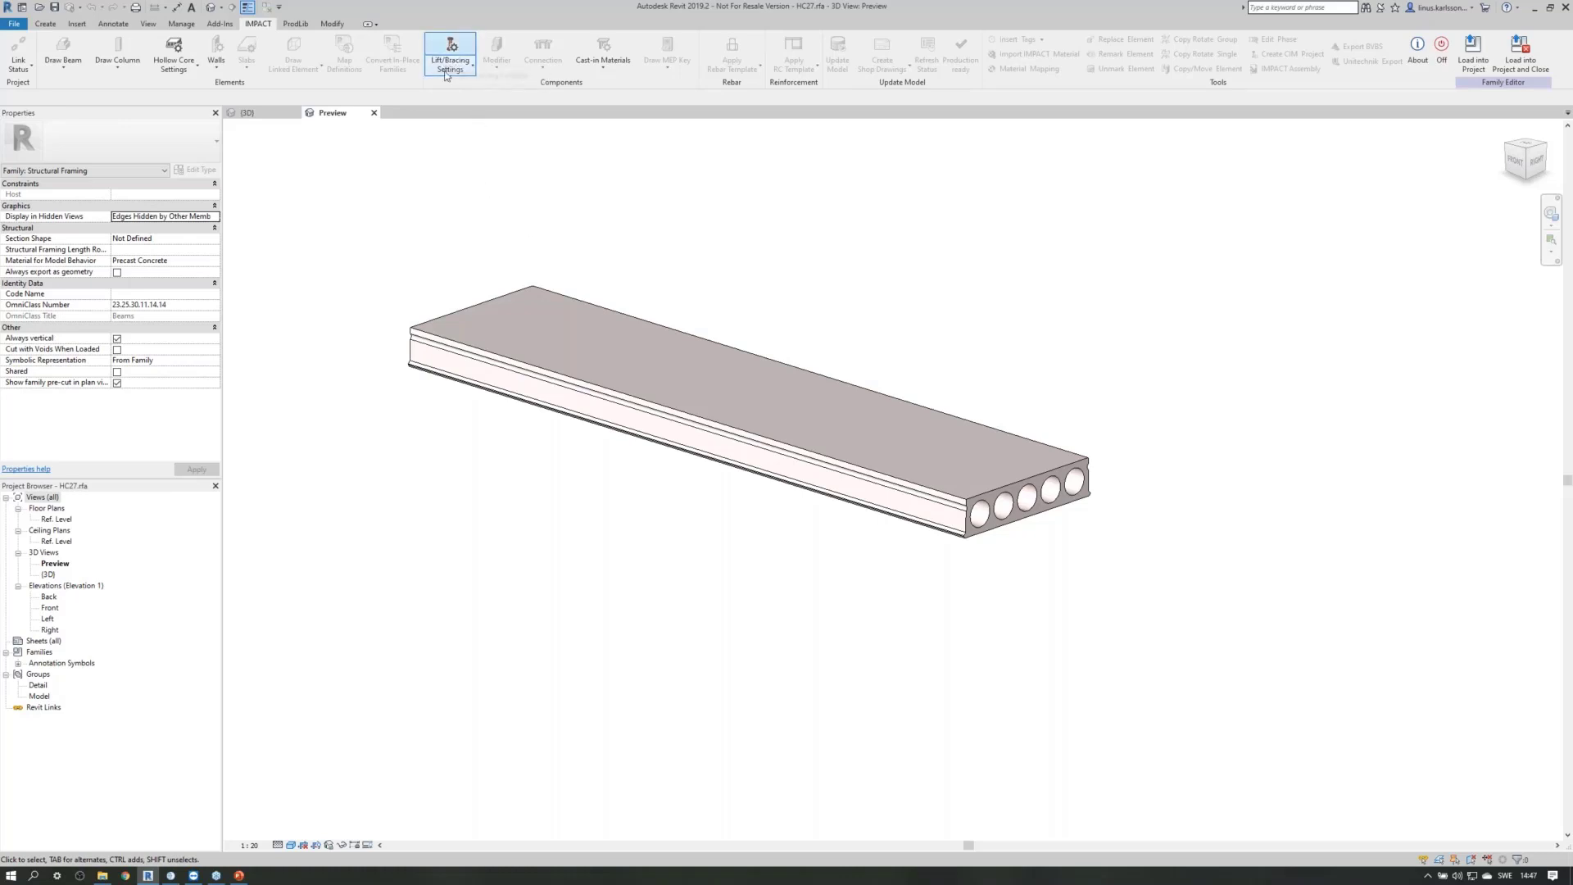
{"action": "left_click", "coordinate": [373, 113]}
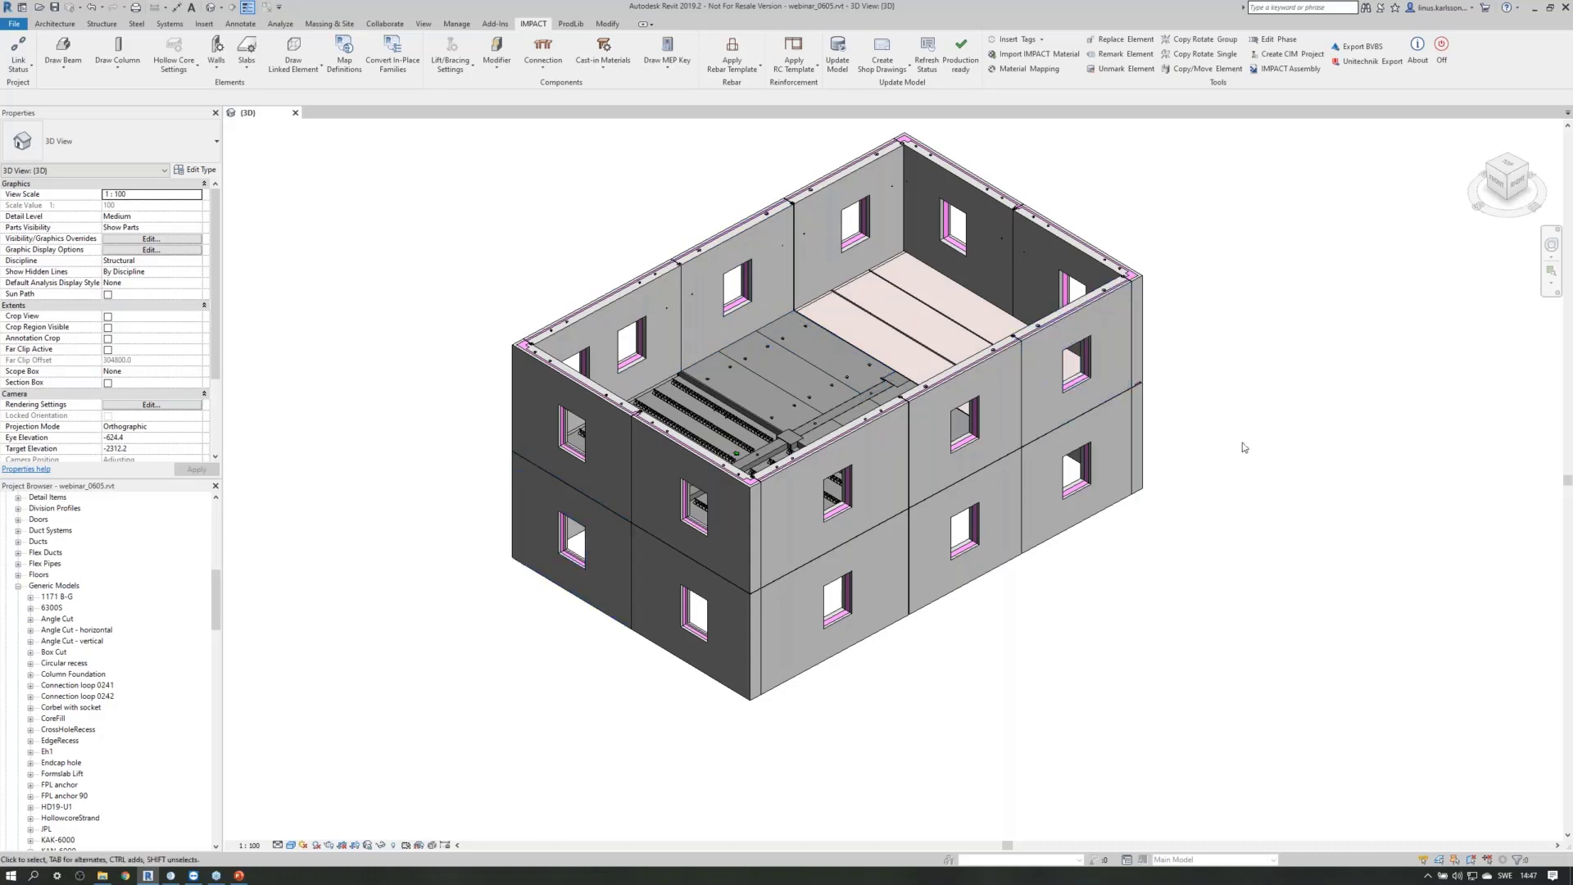
Examine the building model and the cast-in materials in the upper-storey wall elements up close.
{"action": "middle_click_drag", "start_coordinate": [1268, 586], "coordinate": [1226, 573], "text": "shift"}
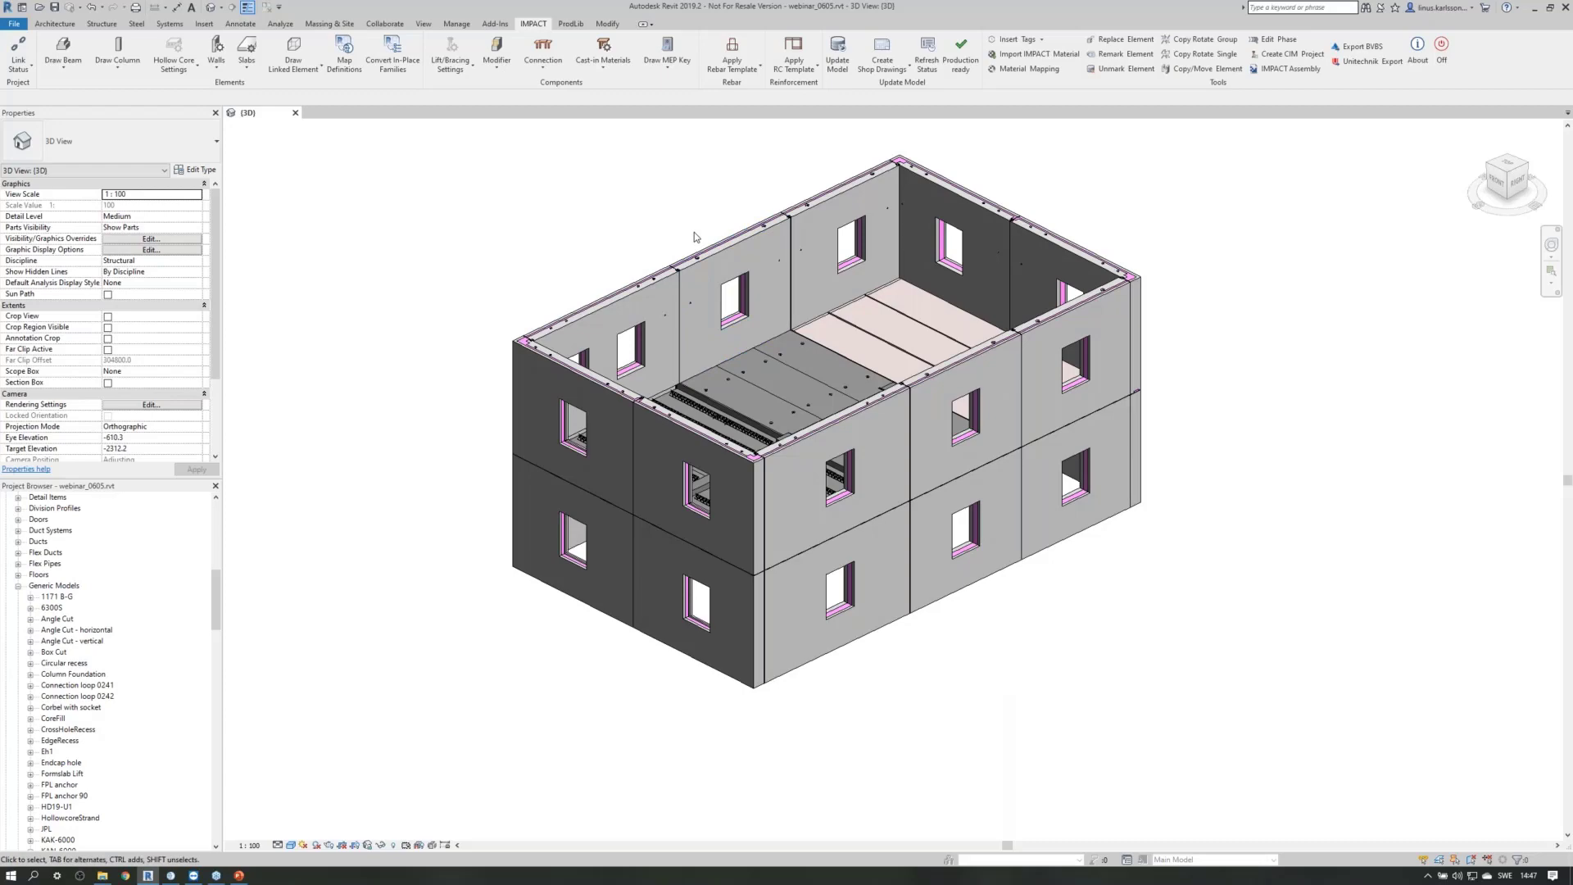
{"action": "scroll", "coordinate": [695, 233], "scroll_direction": "up", "scroll_amount": 3}
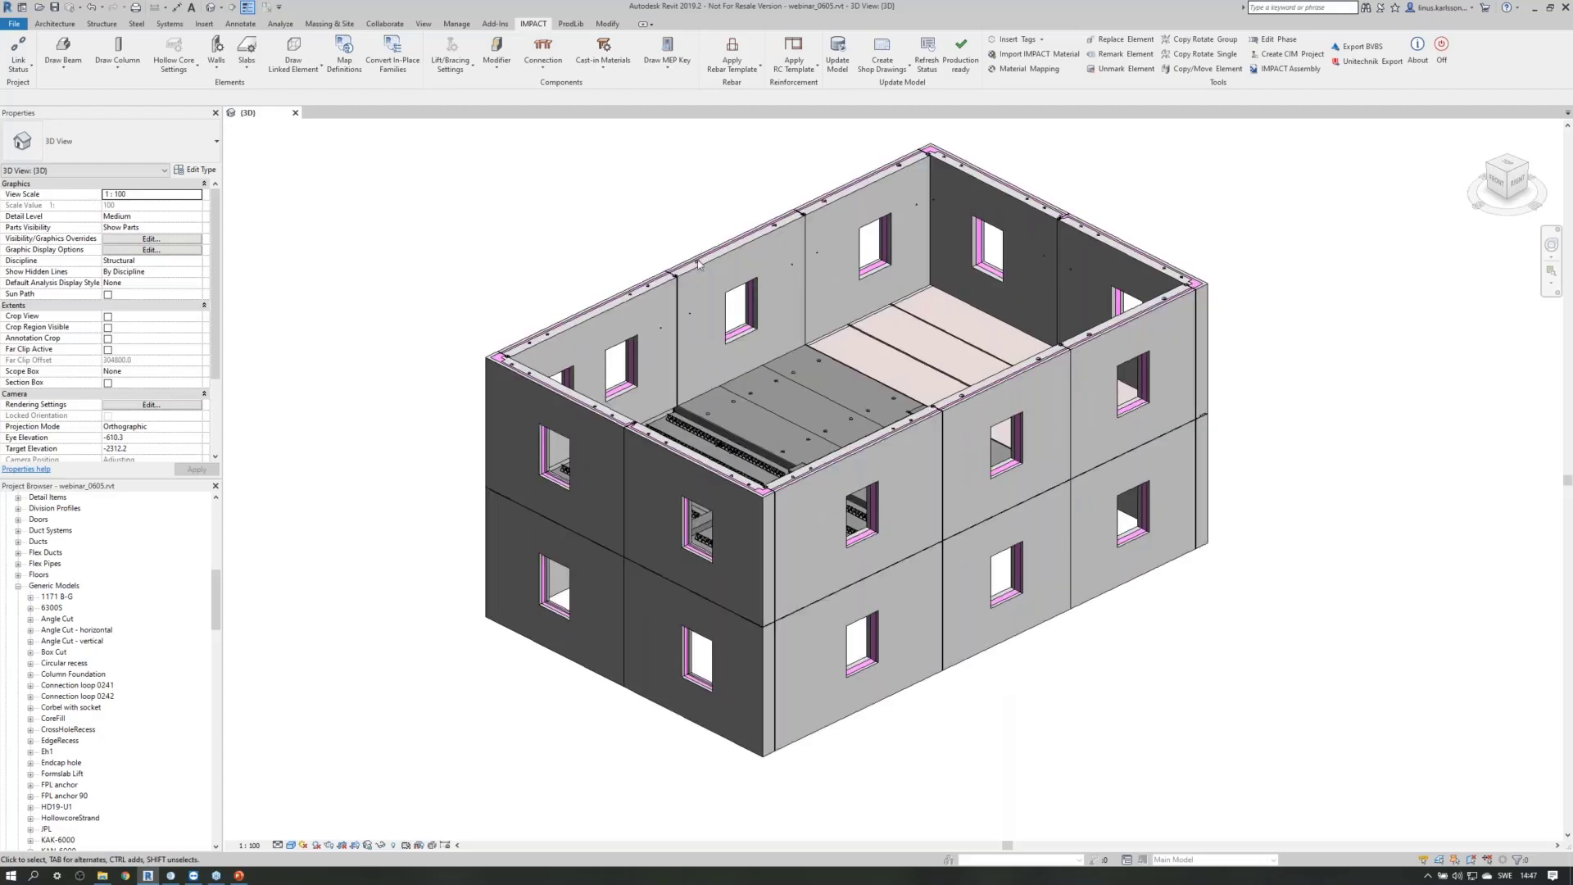
{"action": "scroll", "coordinate": [698, 266], "scroll_direction": "up", "scroll_amount": 5}
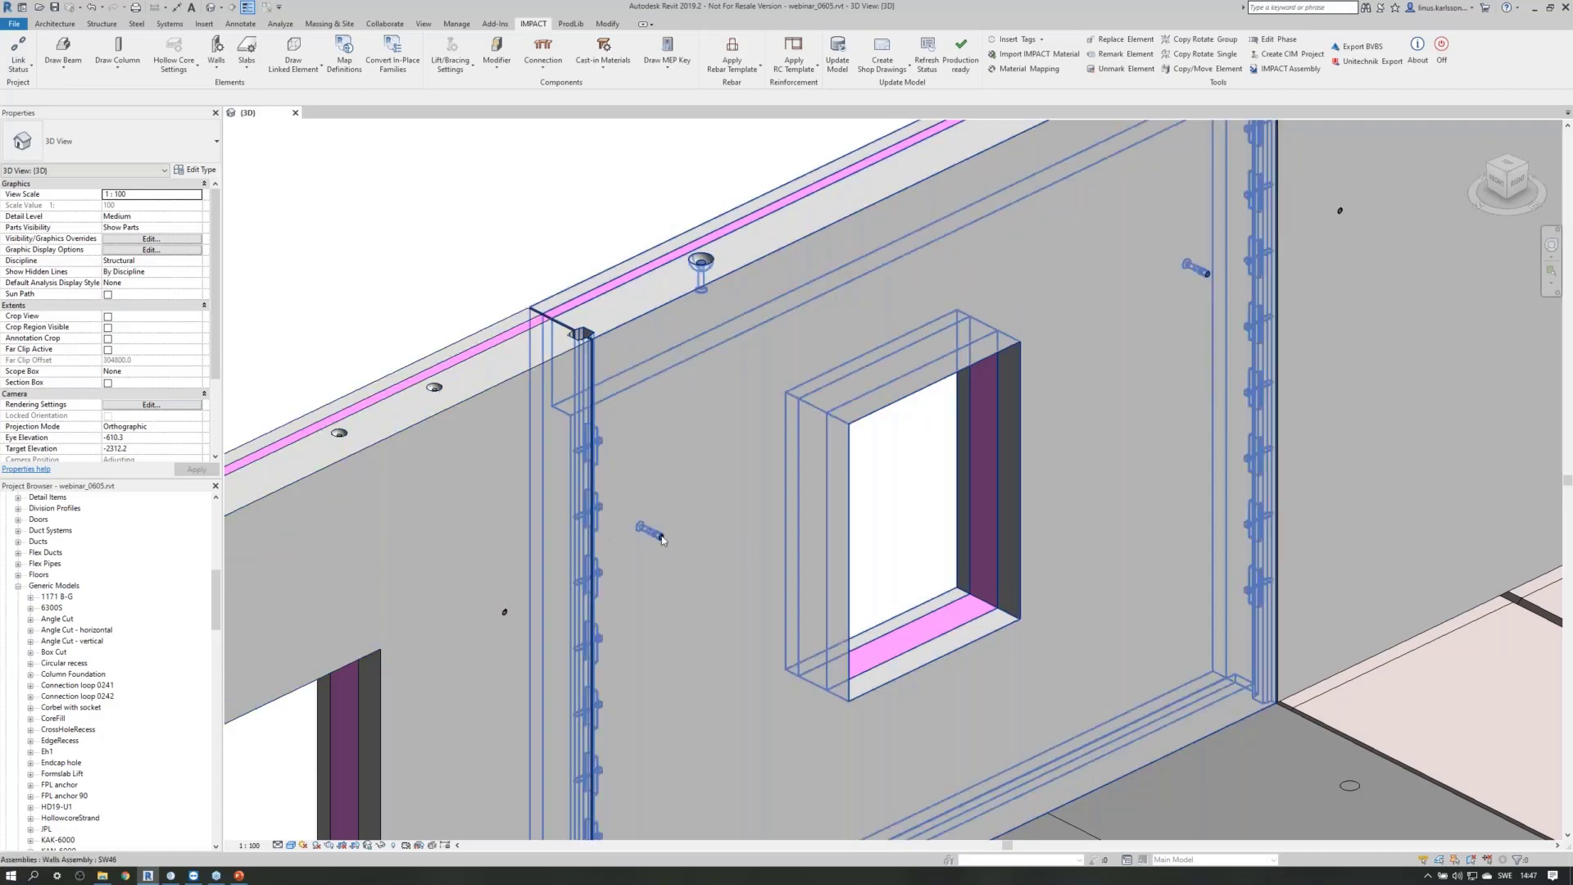
{"action": "scroll", "coordinate": [662, 537], "scroll_direction": "down", "scroll_amount": 6}
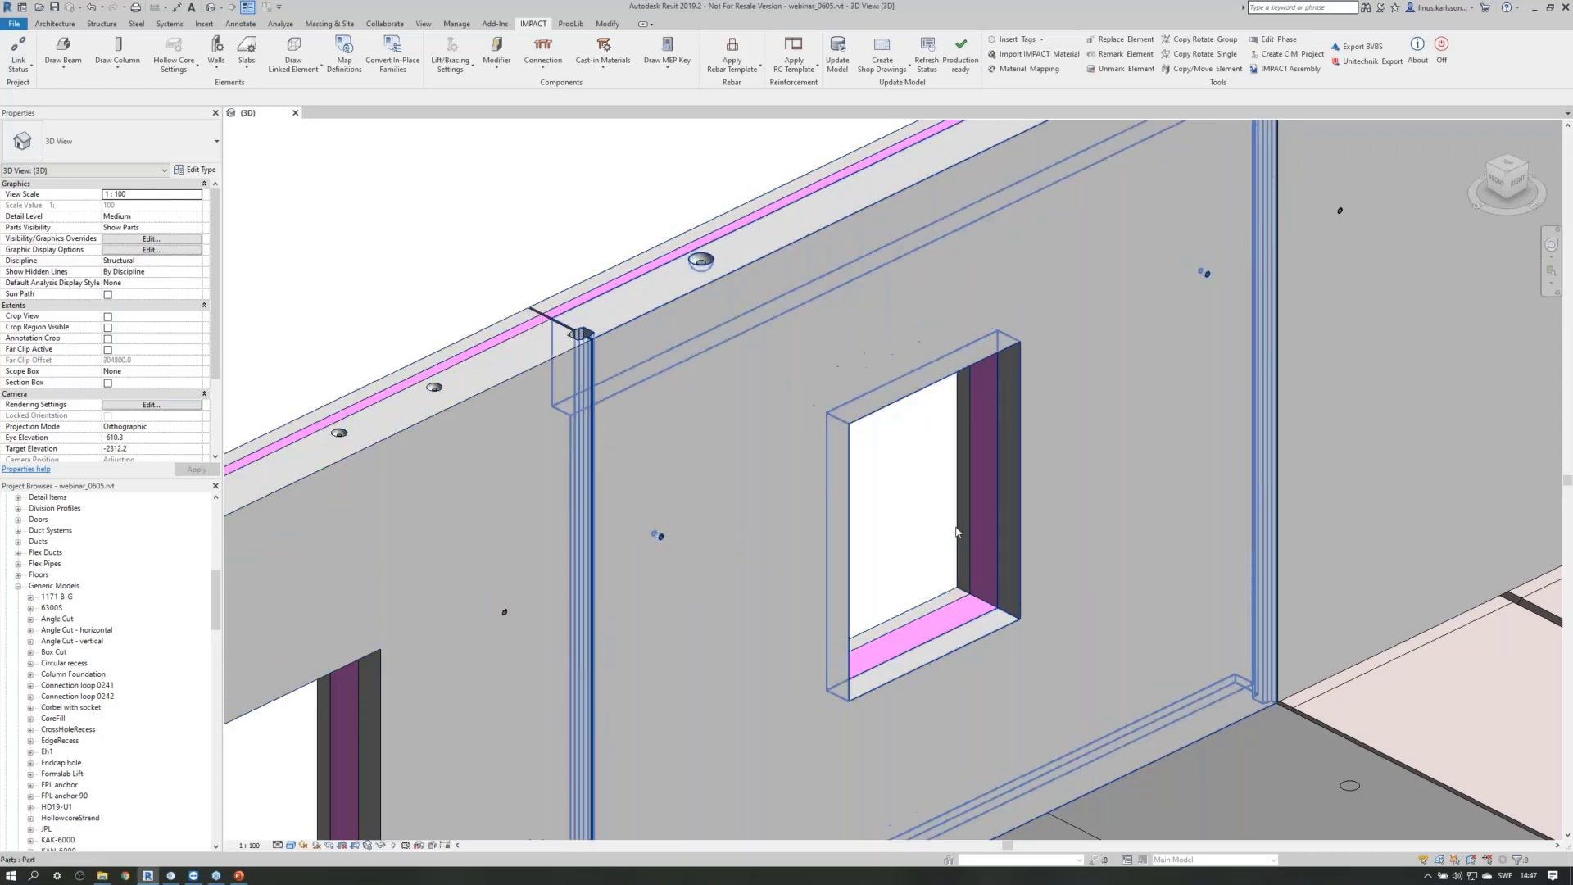
{"action": "scroll", "coordinate": [936, 589], "scroll_direction": "down", "scroll_amount": 2}
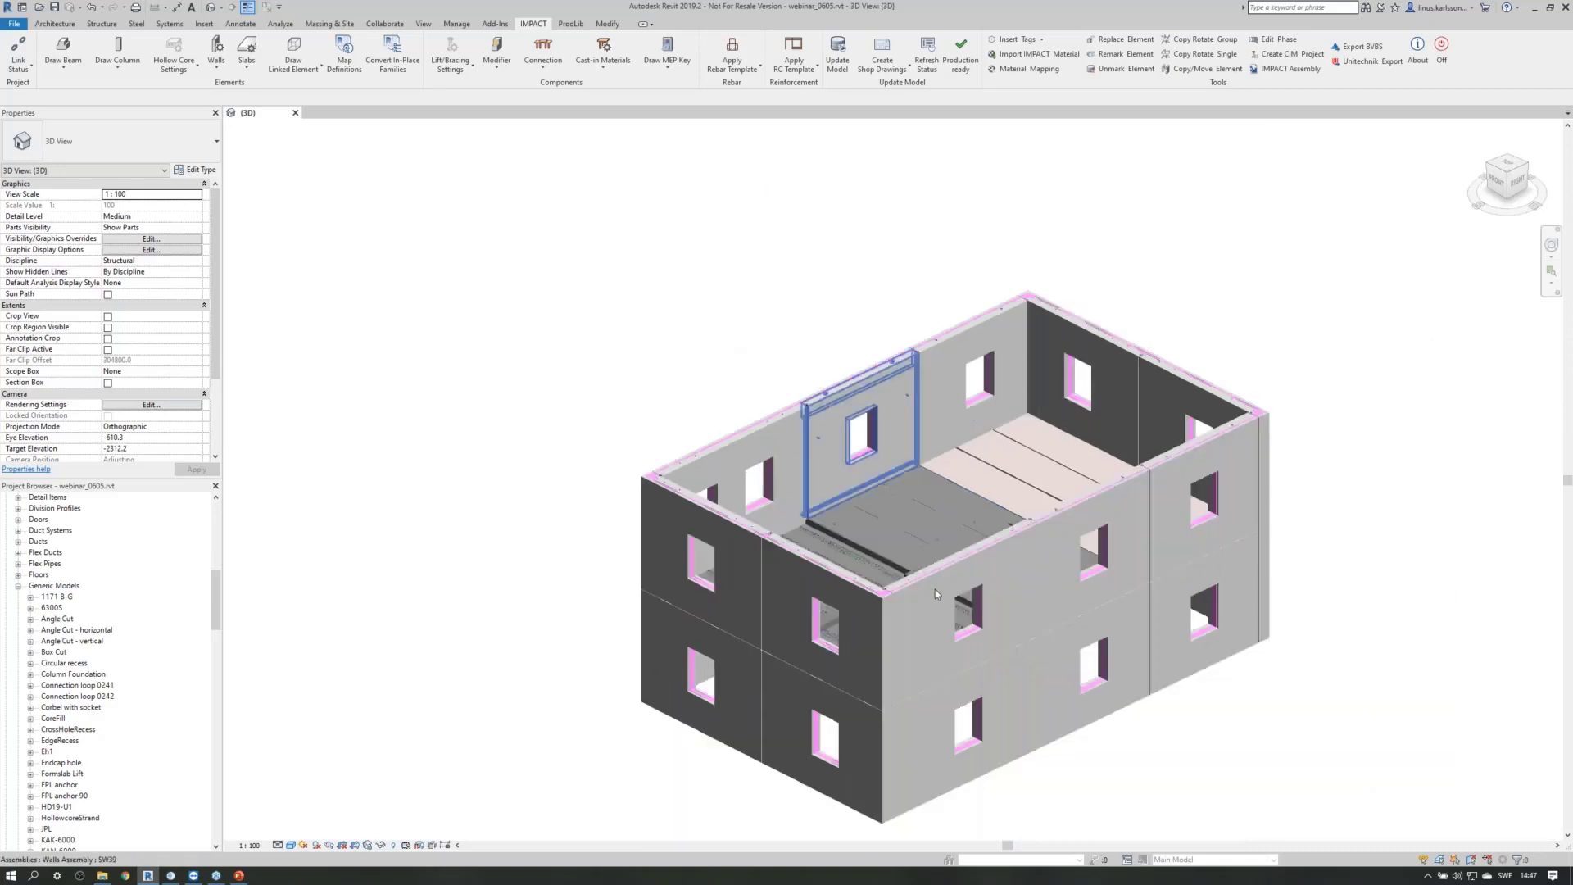
{"action": "scroll", "coordinate": [1110, 766], "scroll_direction": "up", "scroll_amount": 3}
{"action": "scroll", "coordinate": [1111, 766], "scroll_direction": "down", "scroll_amount": 1}
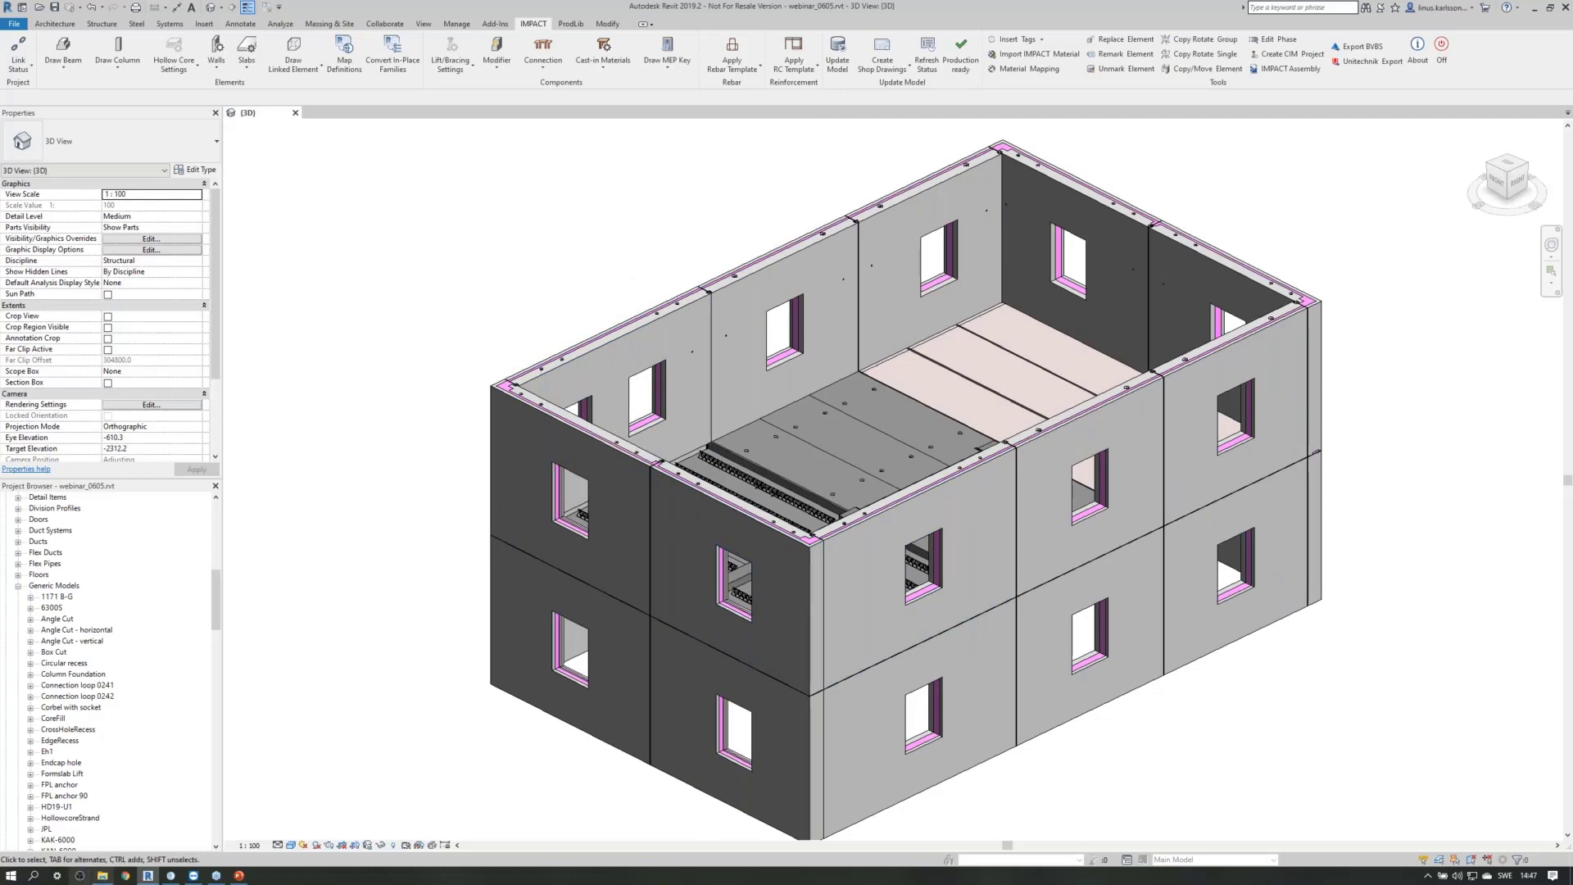
Switch to File Explorer and open FPL.rfa from the project's components/cast_in_materials/Revit_2019 folder in Revit.
{"action": "left_click", "coordinate": [111, 875]}
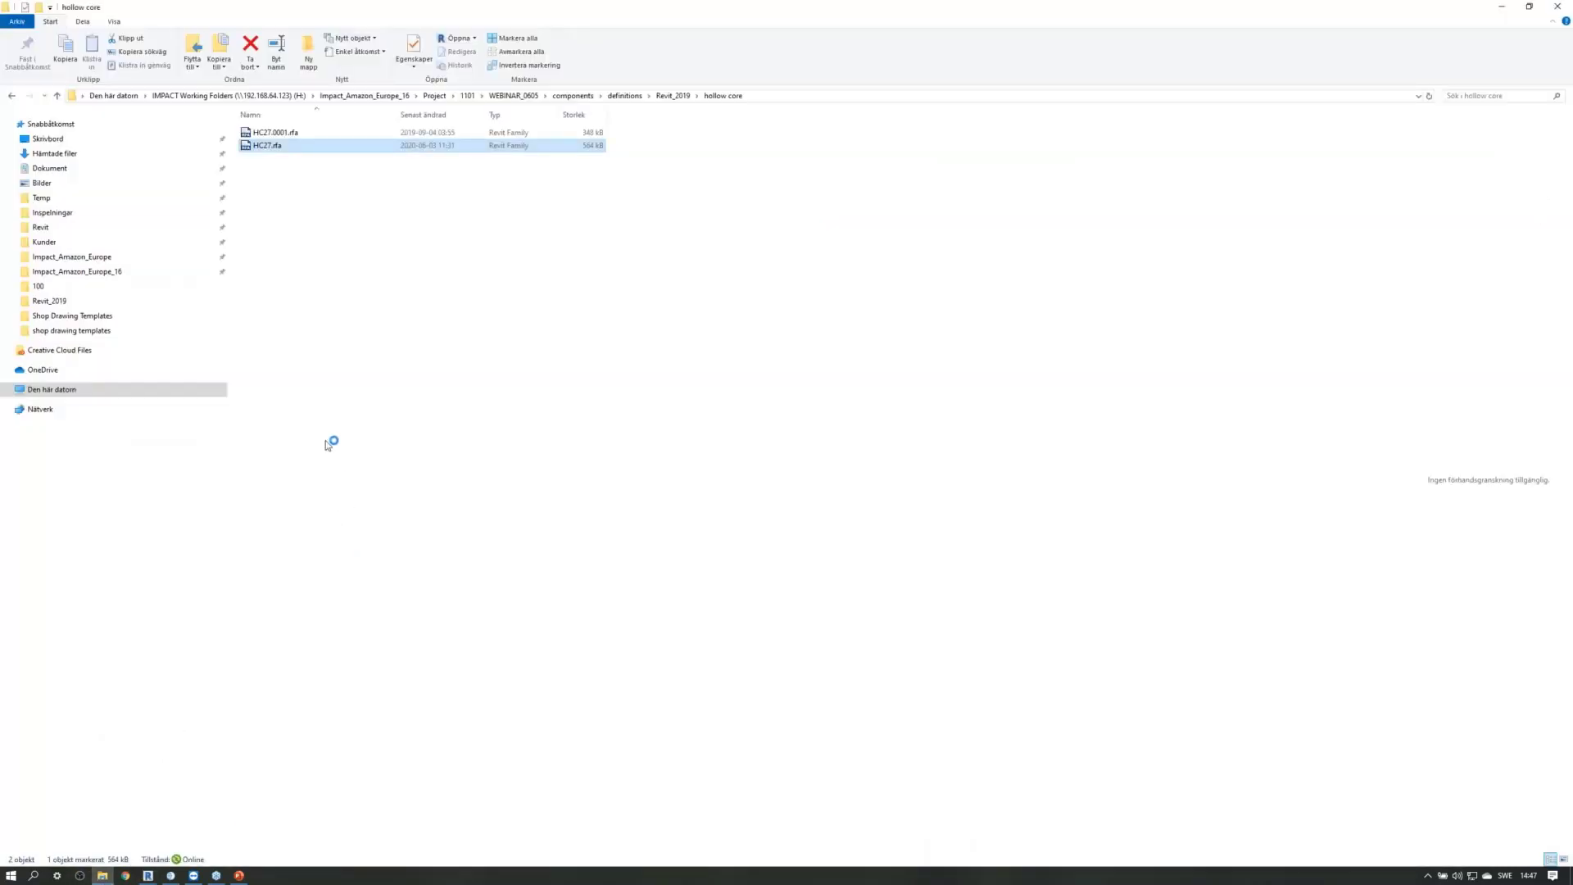
{"action": "left_click", "coordinate": [671, 96]}
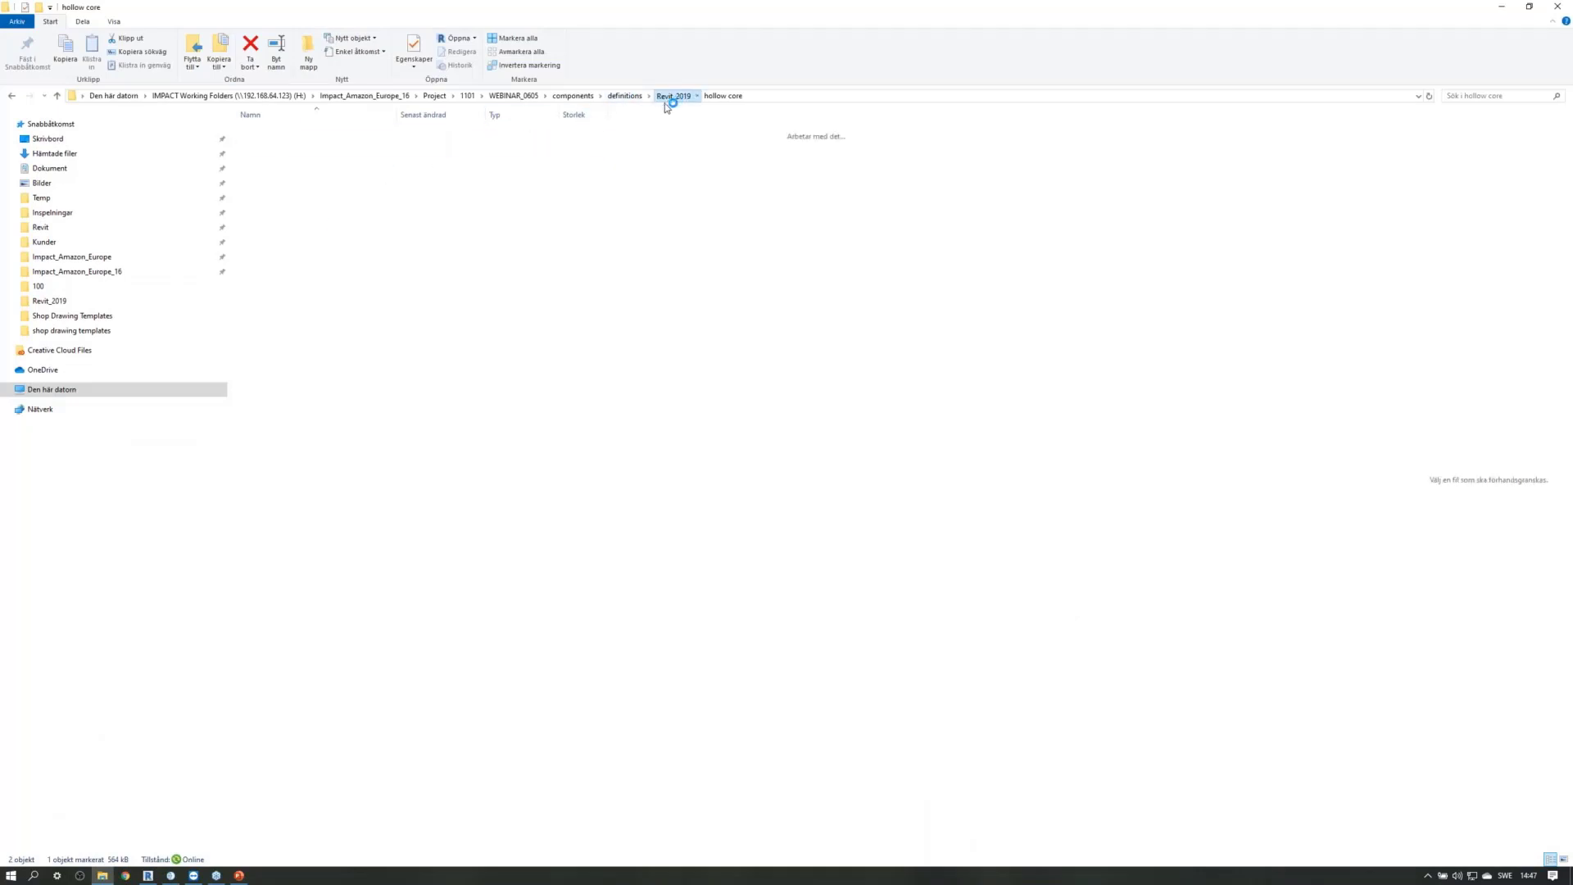
{"action": "left_click", "coordinate": [622, 95]}
{"action": "left_click", "coordinate": [573, 96]}
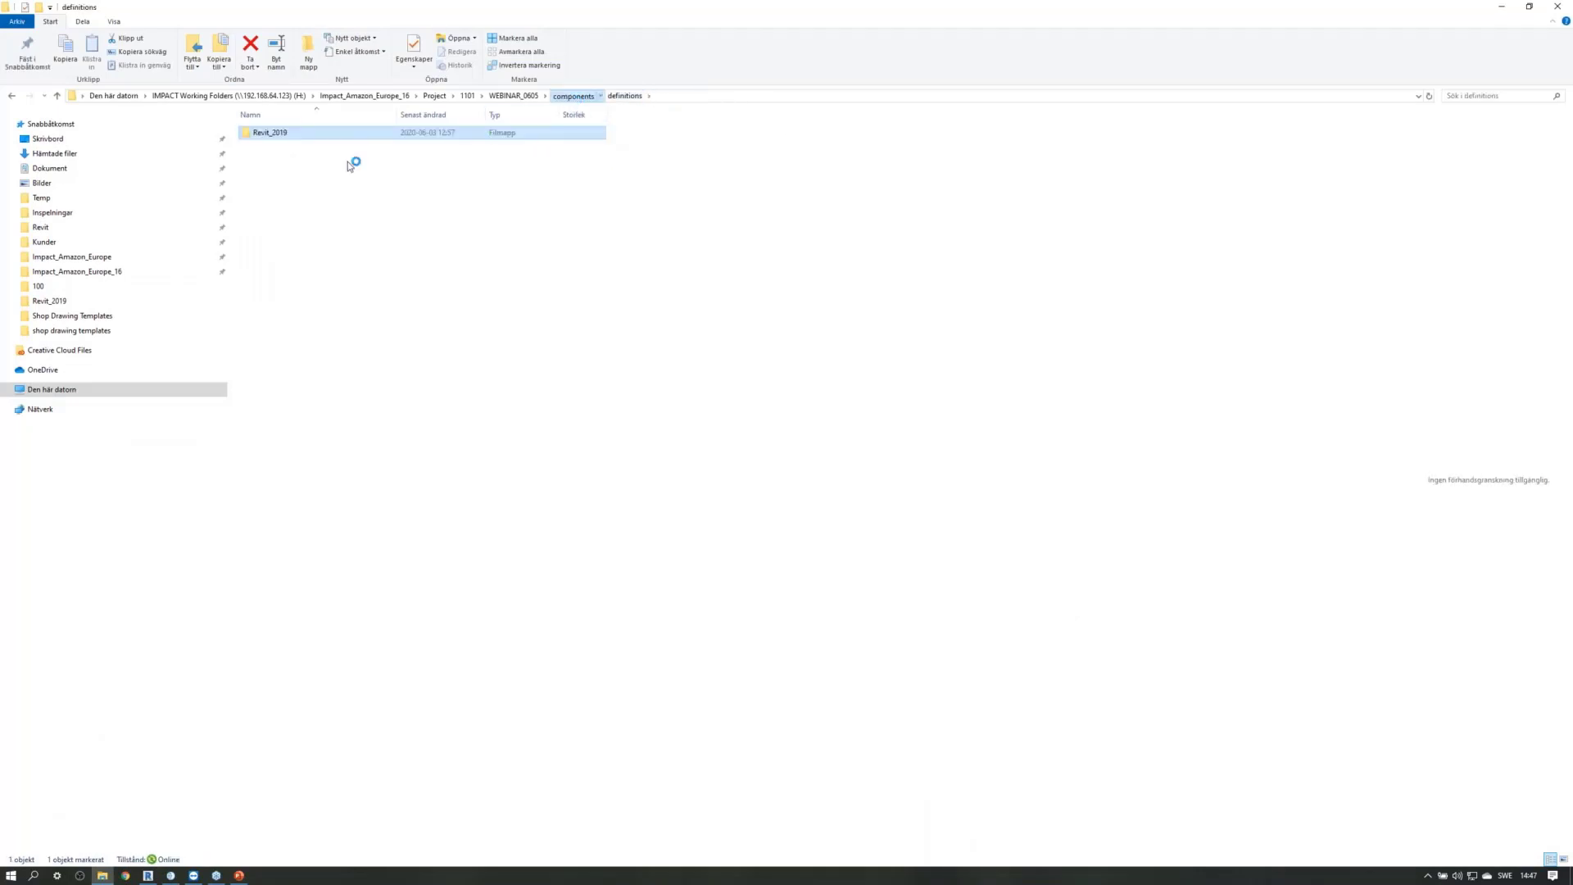
{"action": "left_click", "coordinate": [301, 134]}
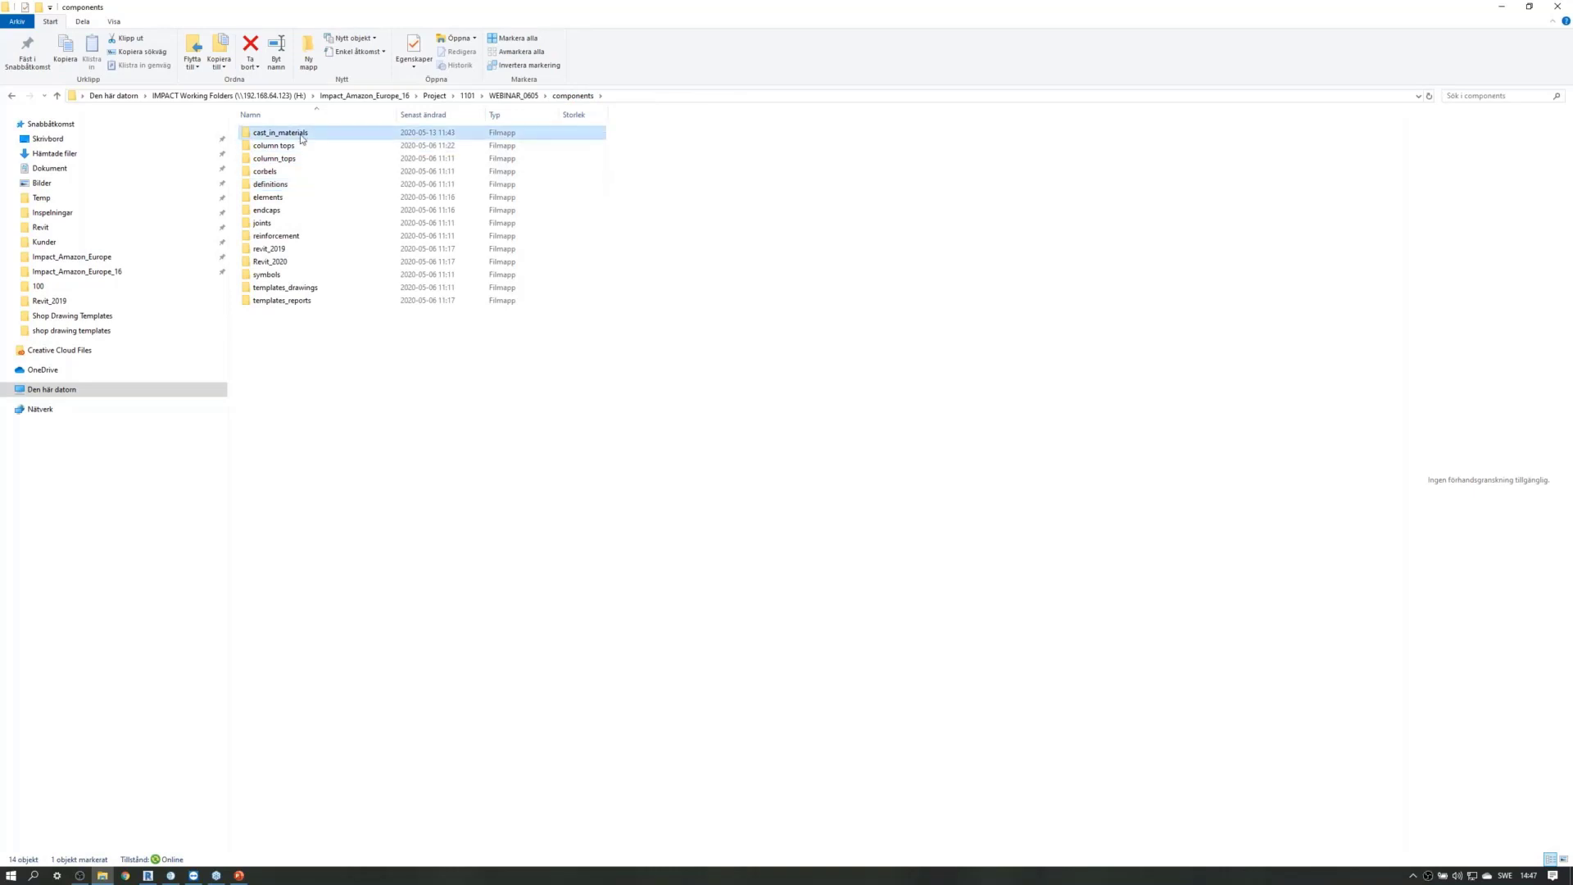
{"action": "double_click", "coordinate": [297, 135]}
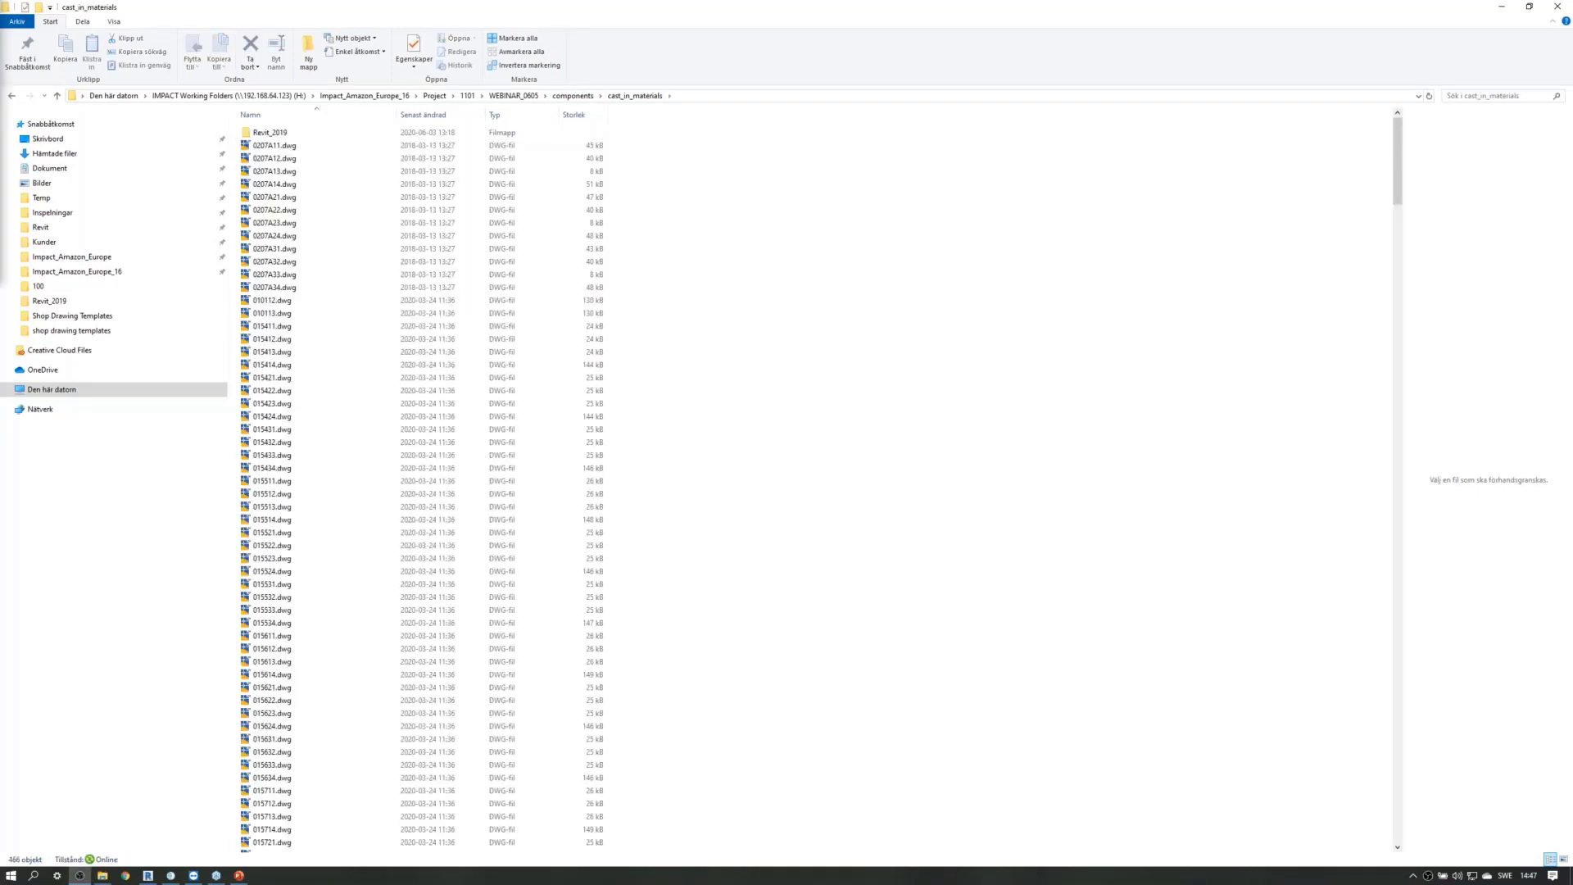
{"action": "double_click", "coordinate": [279, 133]}
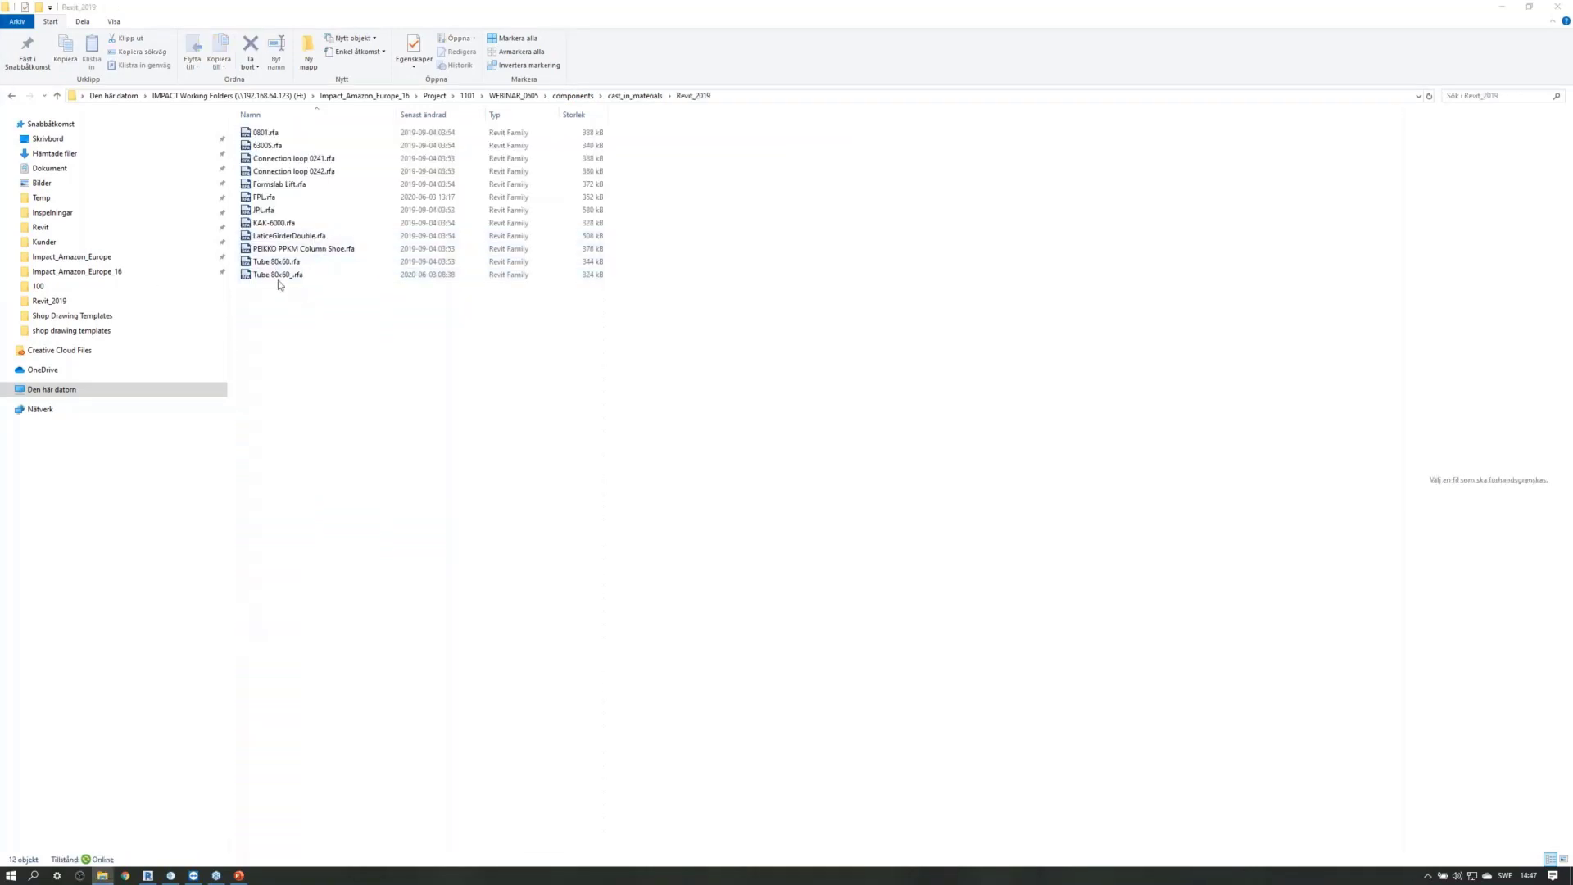
{"action": "left_click", "coordinate": [272, 197]}
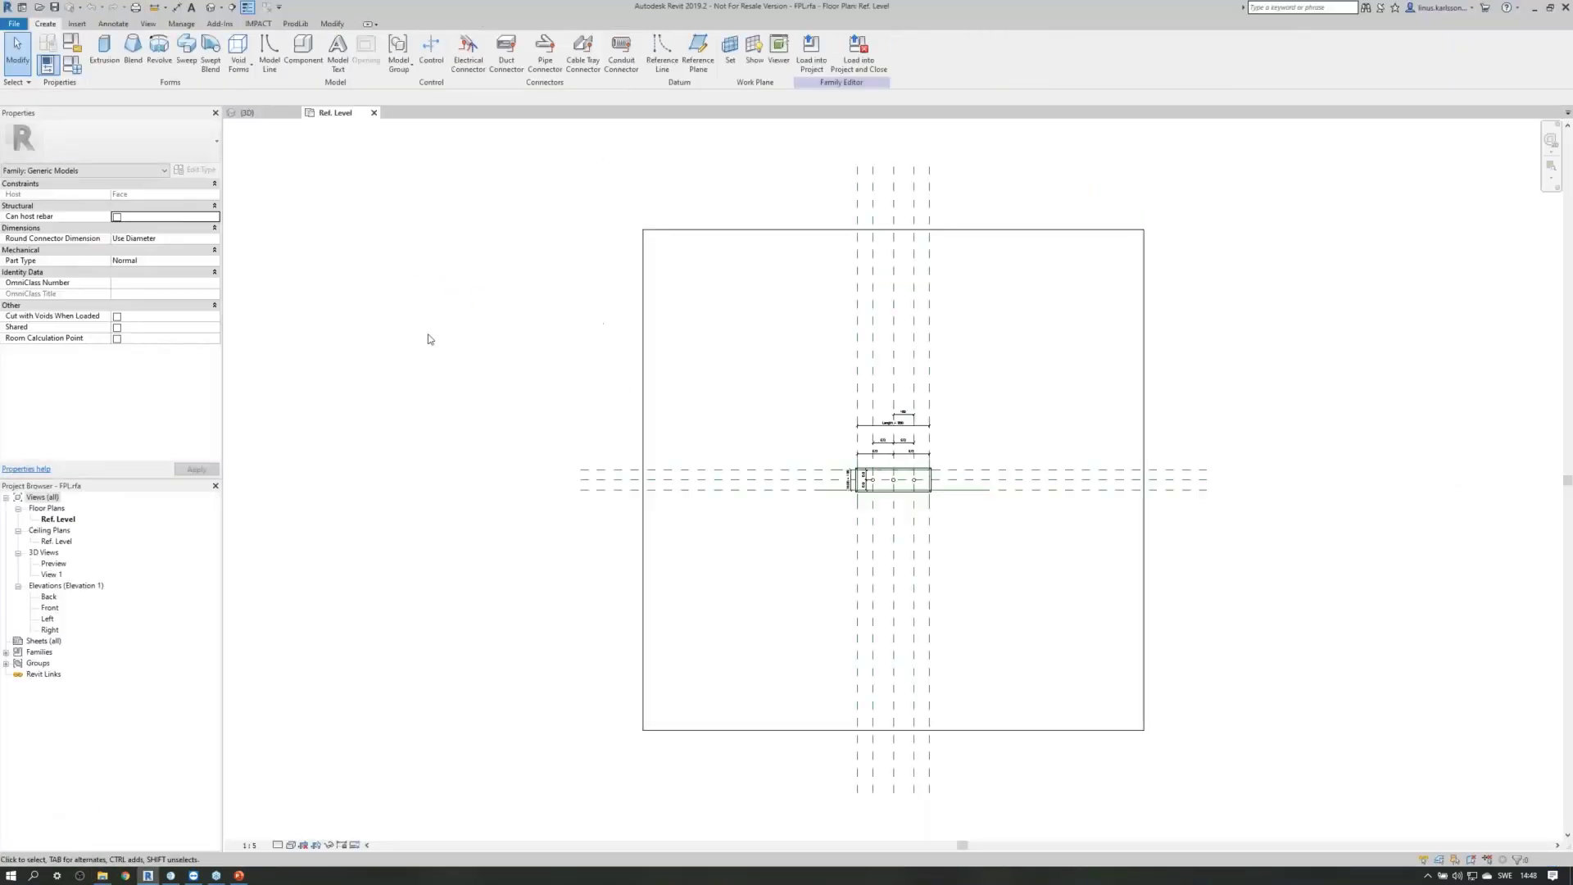
Review the FPL fastening plate in the Preview 3D view and its dimensions in the Ref. Level plan.
{"action": "double_click", "coordinate": [55, 564]}
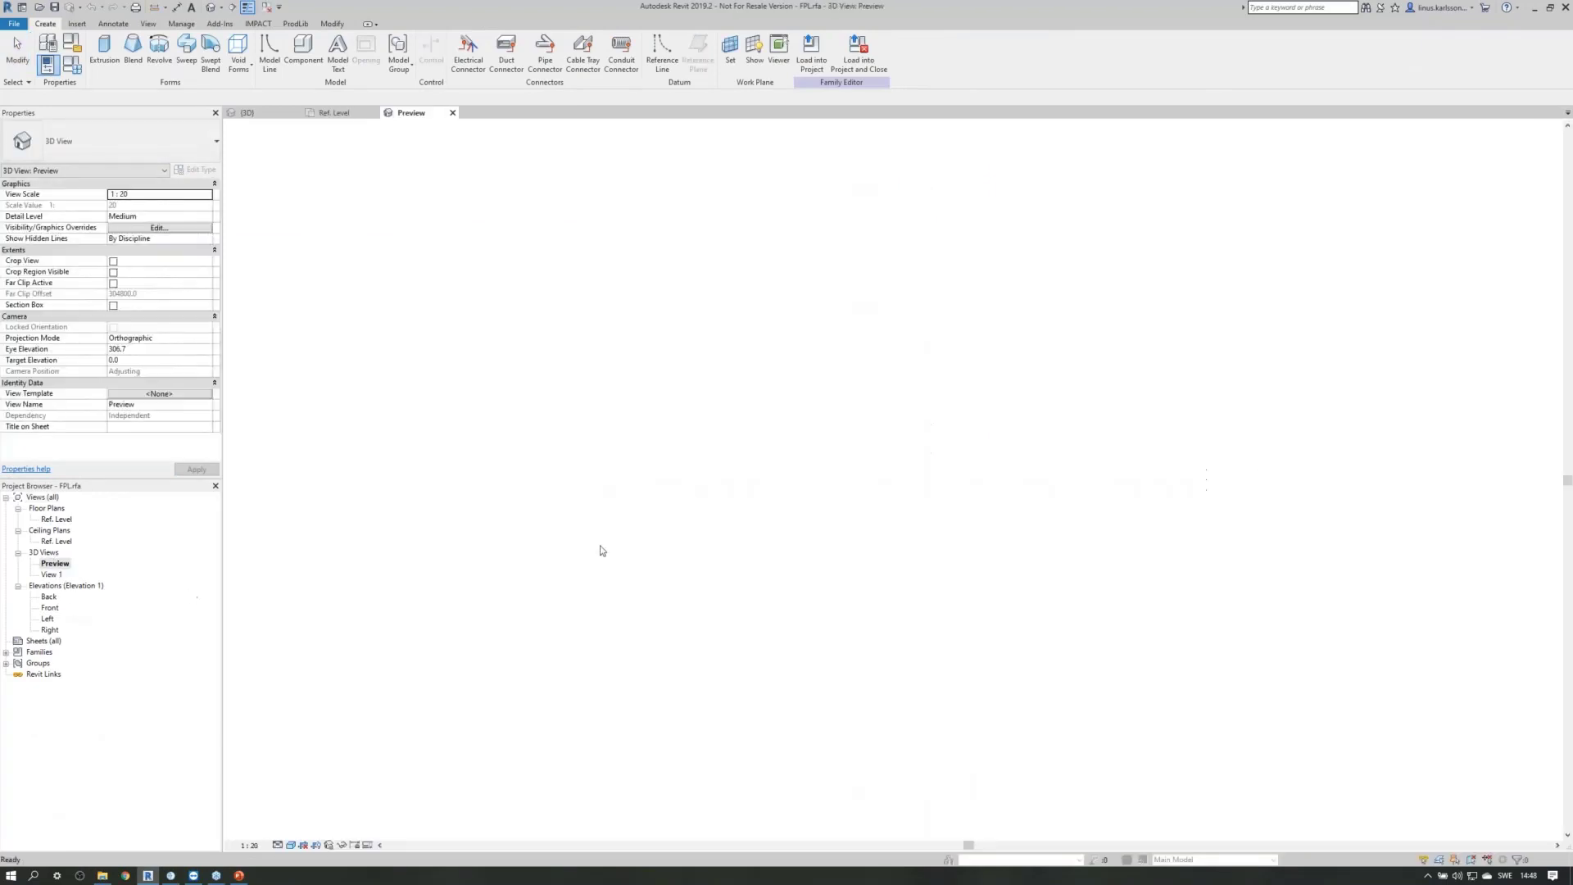
{"action": "scroll", "coordinate": [635, 378], "scroll_direction": "down", "scroll_amount": 3}
{"action": "middle_click_drag", "start_coordinate": [706, 625], "coordinate": [738, 525], "text": "shift"}
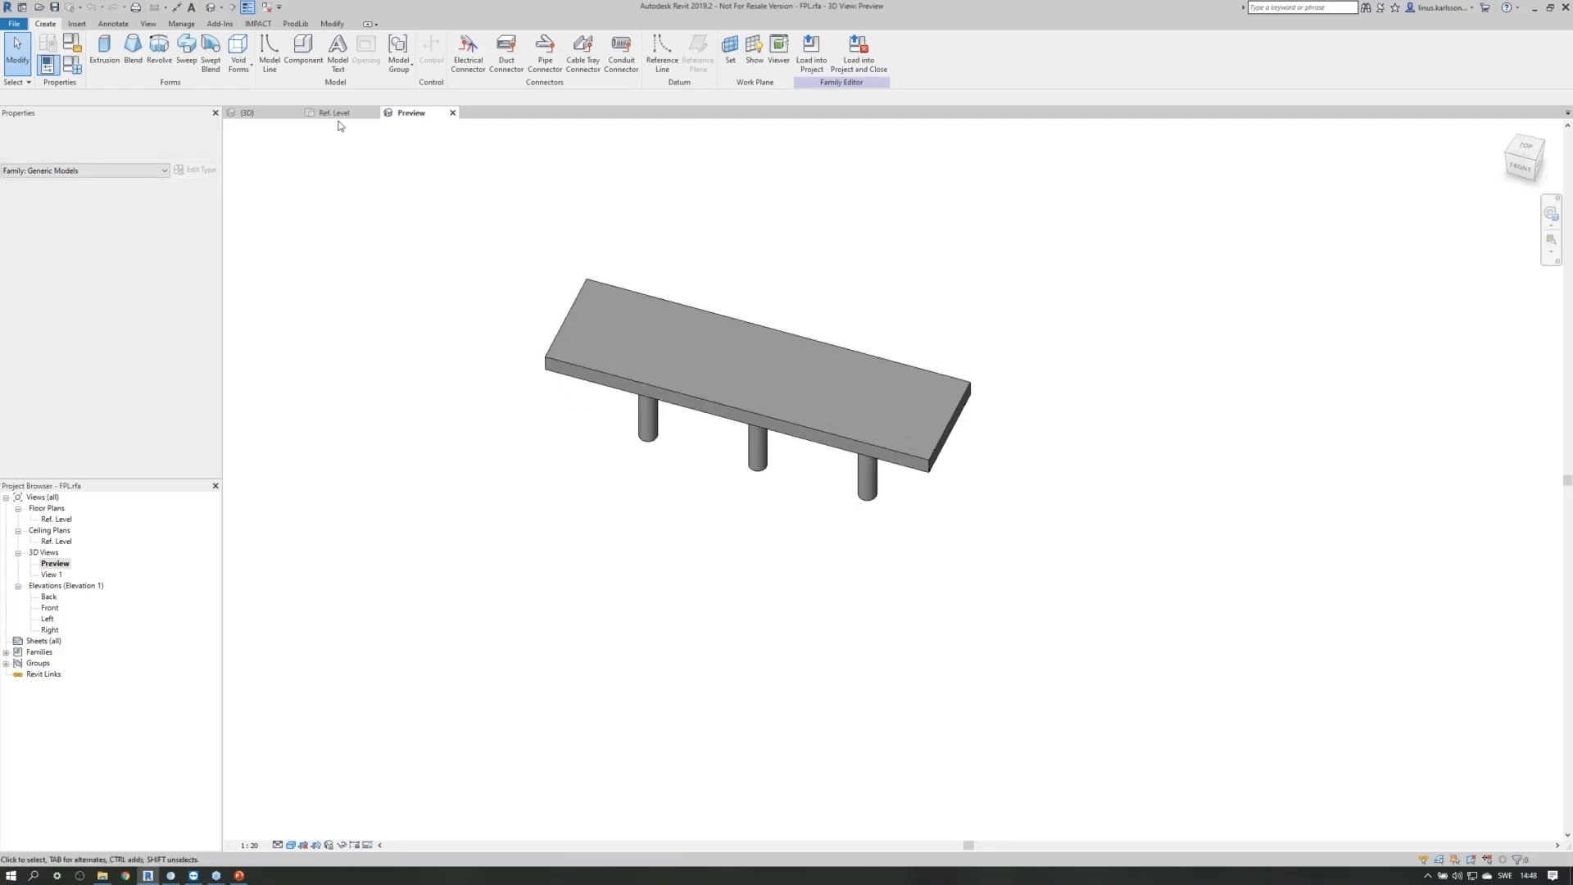
{"action": "left_click", "coordinate": [335, 114]}
{"action": "scroll", "coordinate": [923, 483], "scroll_direction": "up", "scroll_amount": 4}
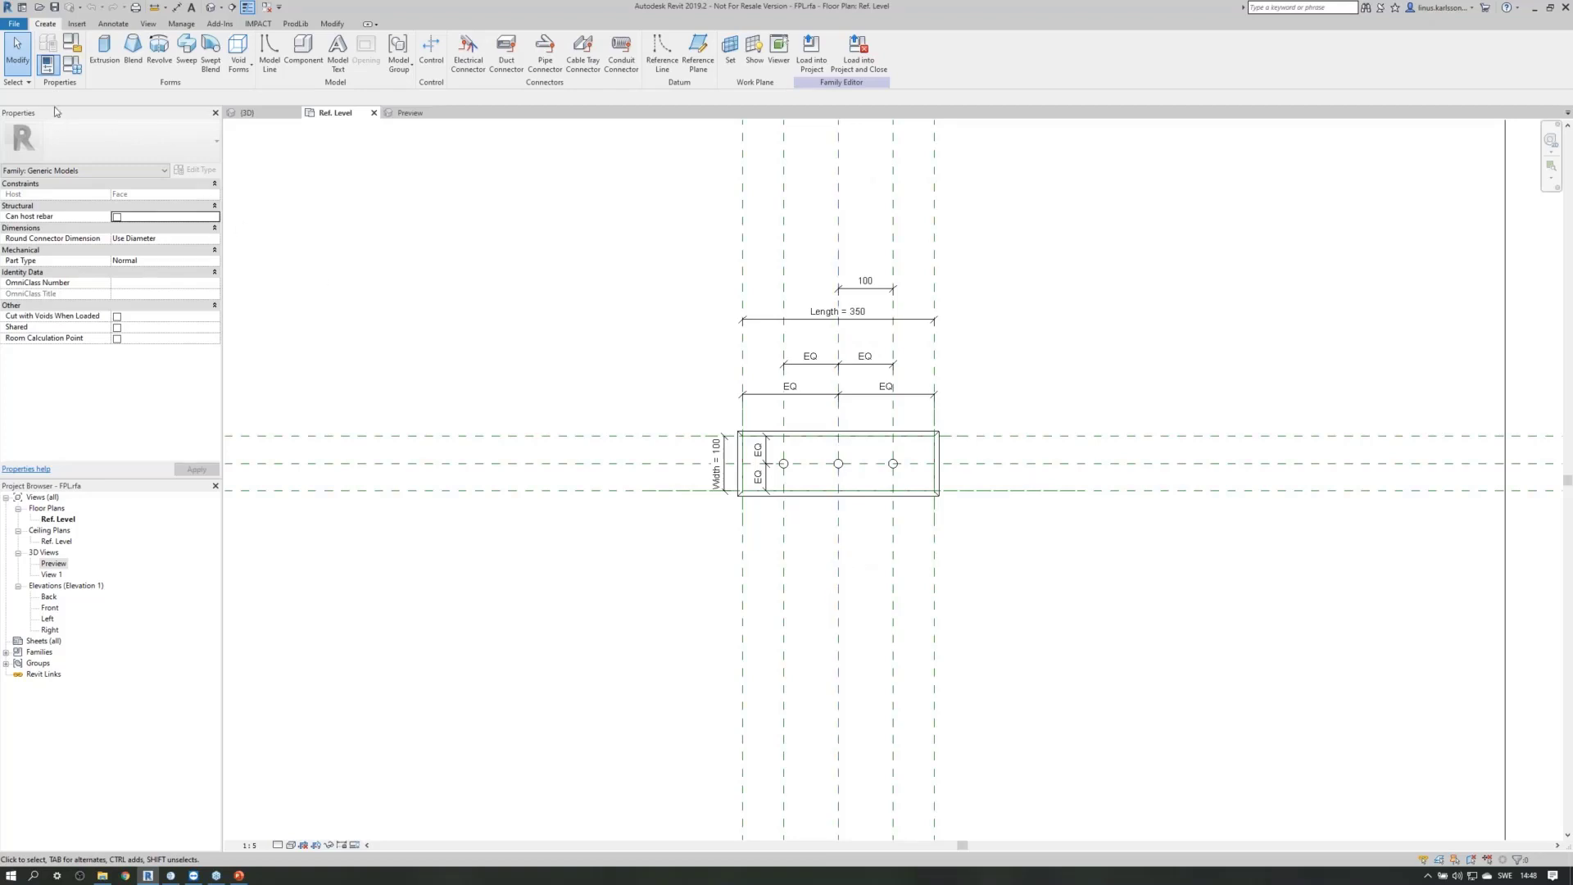
Create a new family type named 100x350 for the fastening plate, based on the 100x300 type.
{"action": "left_click", "coordinate": [73, 66]}
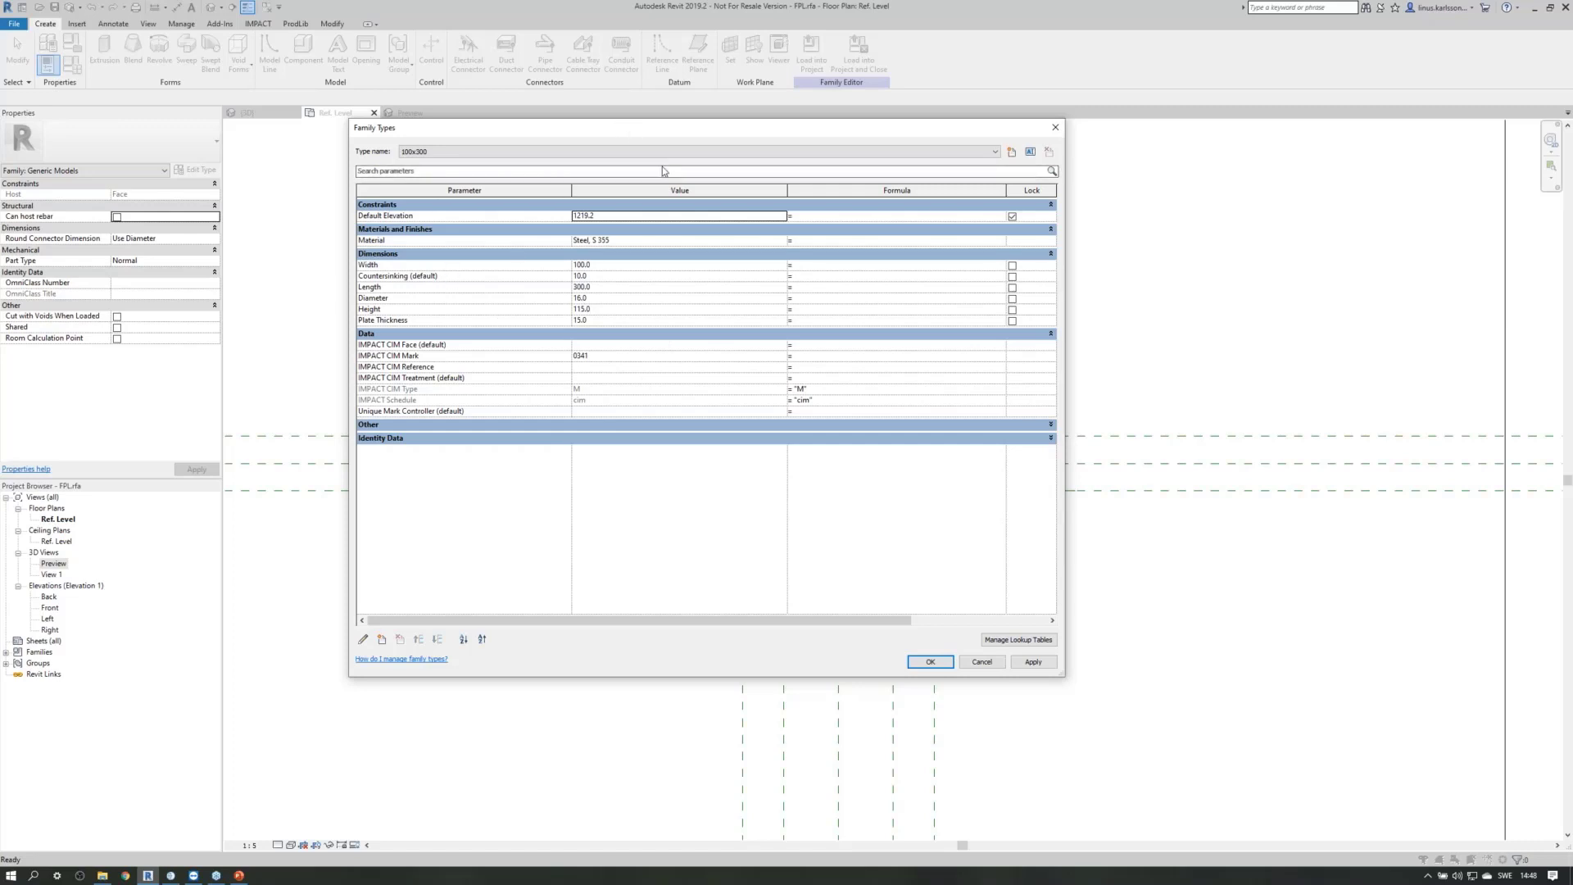
{"action": "left_click_drag", "start_coordinate": [608, 133], "coordinate": [320, 167]}
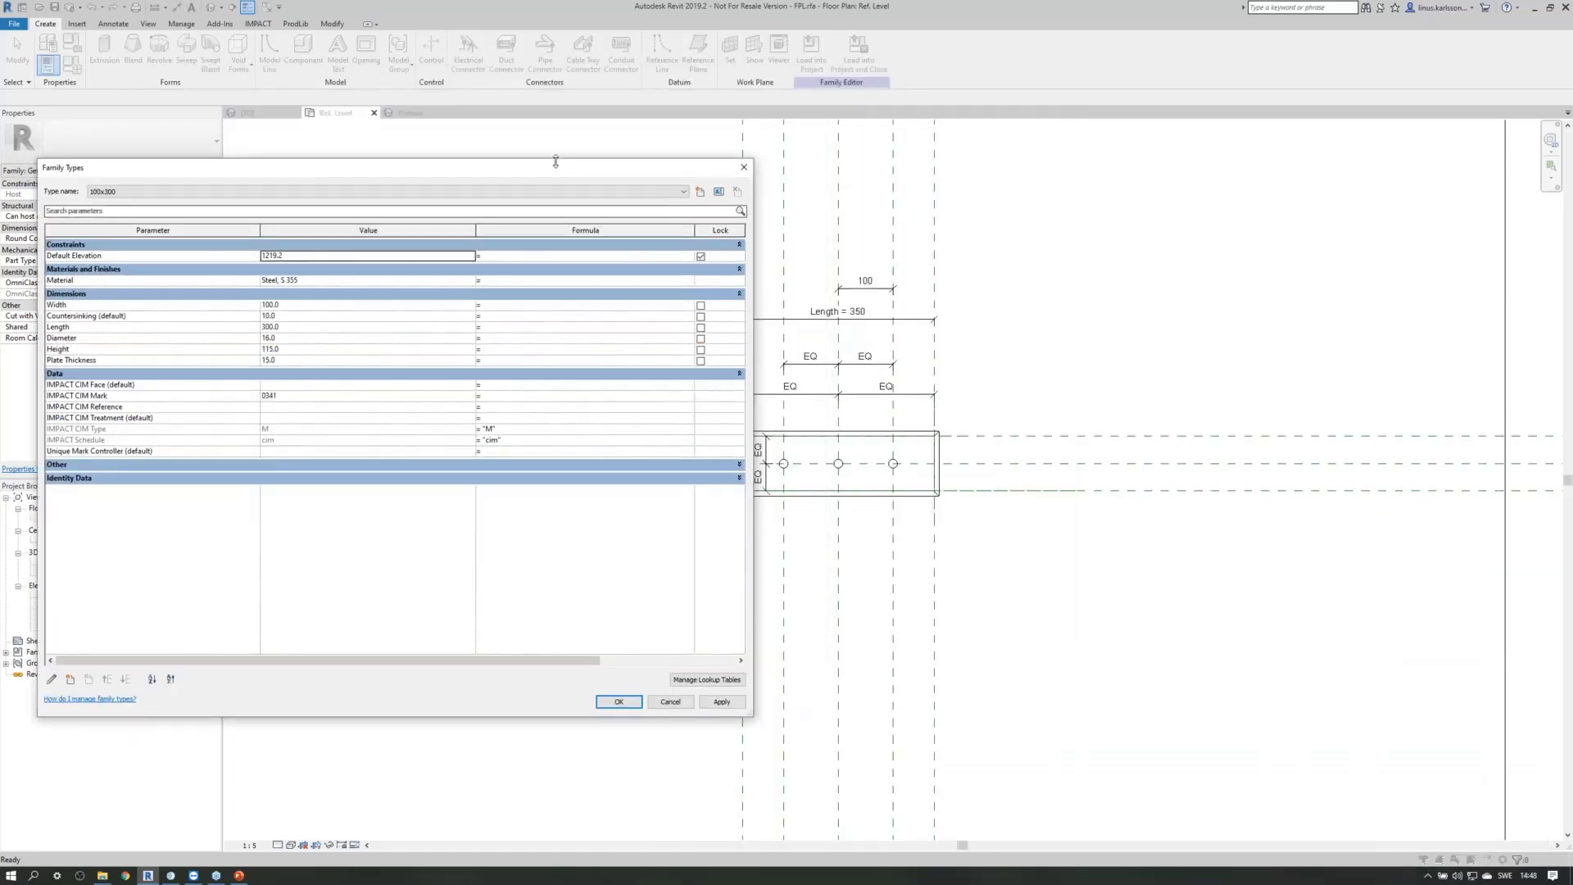
{"action": "left_click_drag", "start_coordinate": [570, 164], "coordinate": [856, 184]}
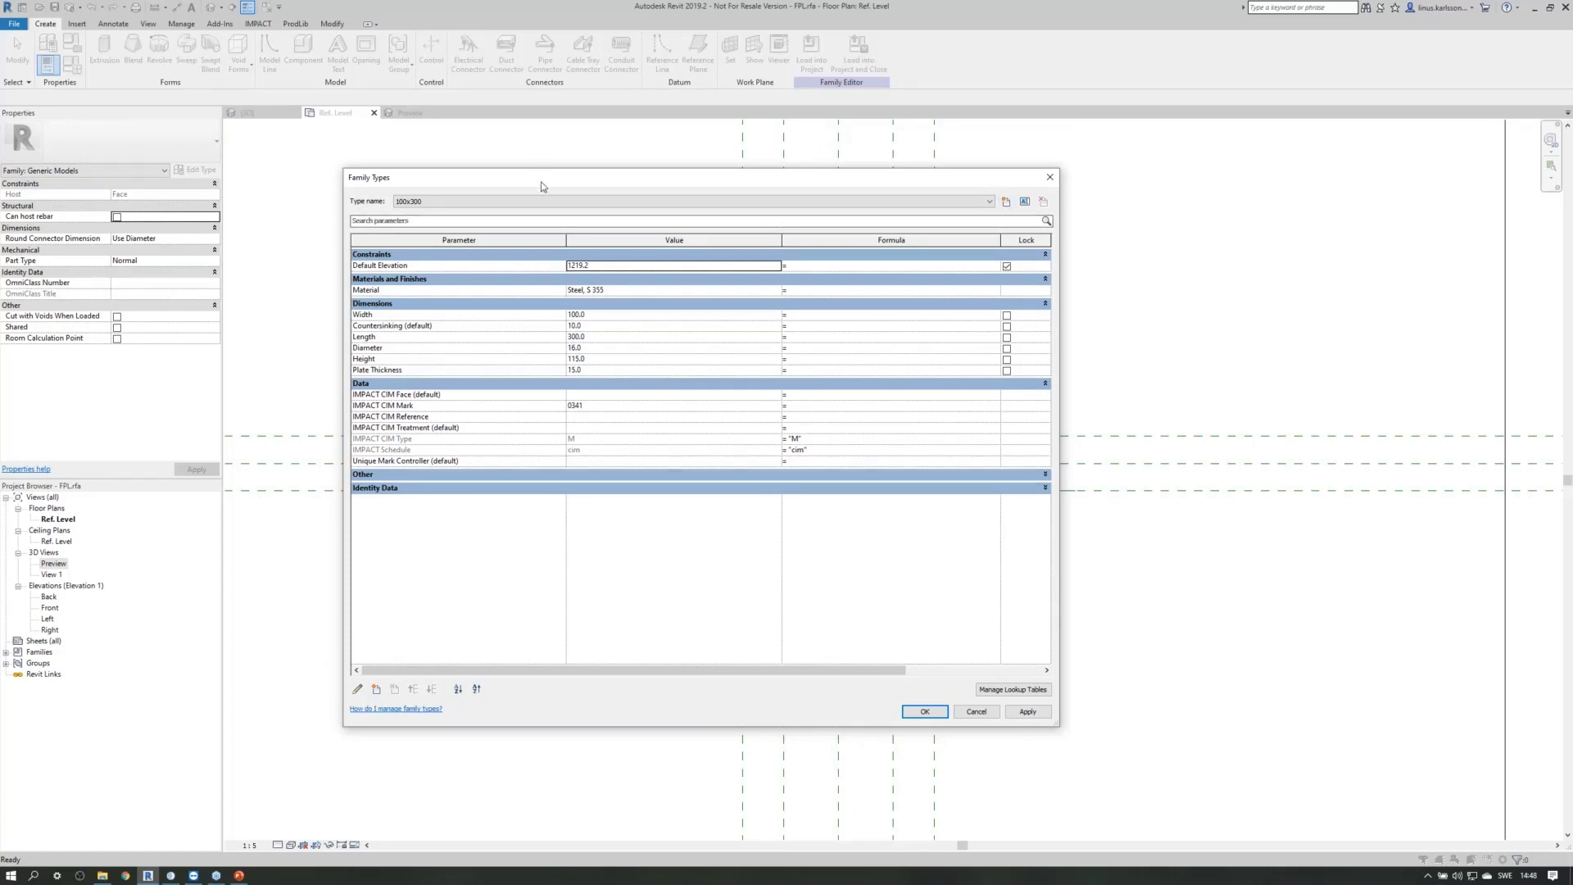
{"action": "left_click_drag", "start_coordinate": [538, 172], "coordinate": [596, 194]}
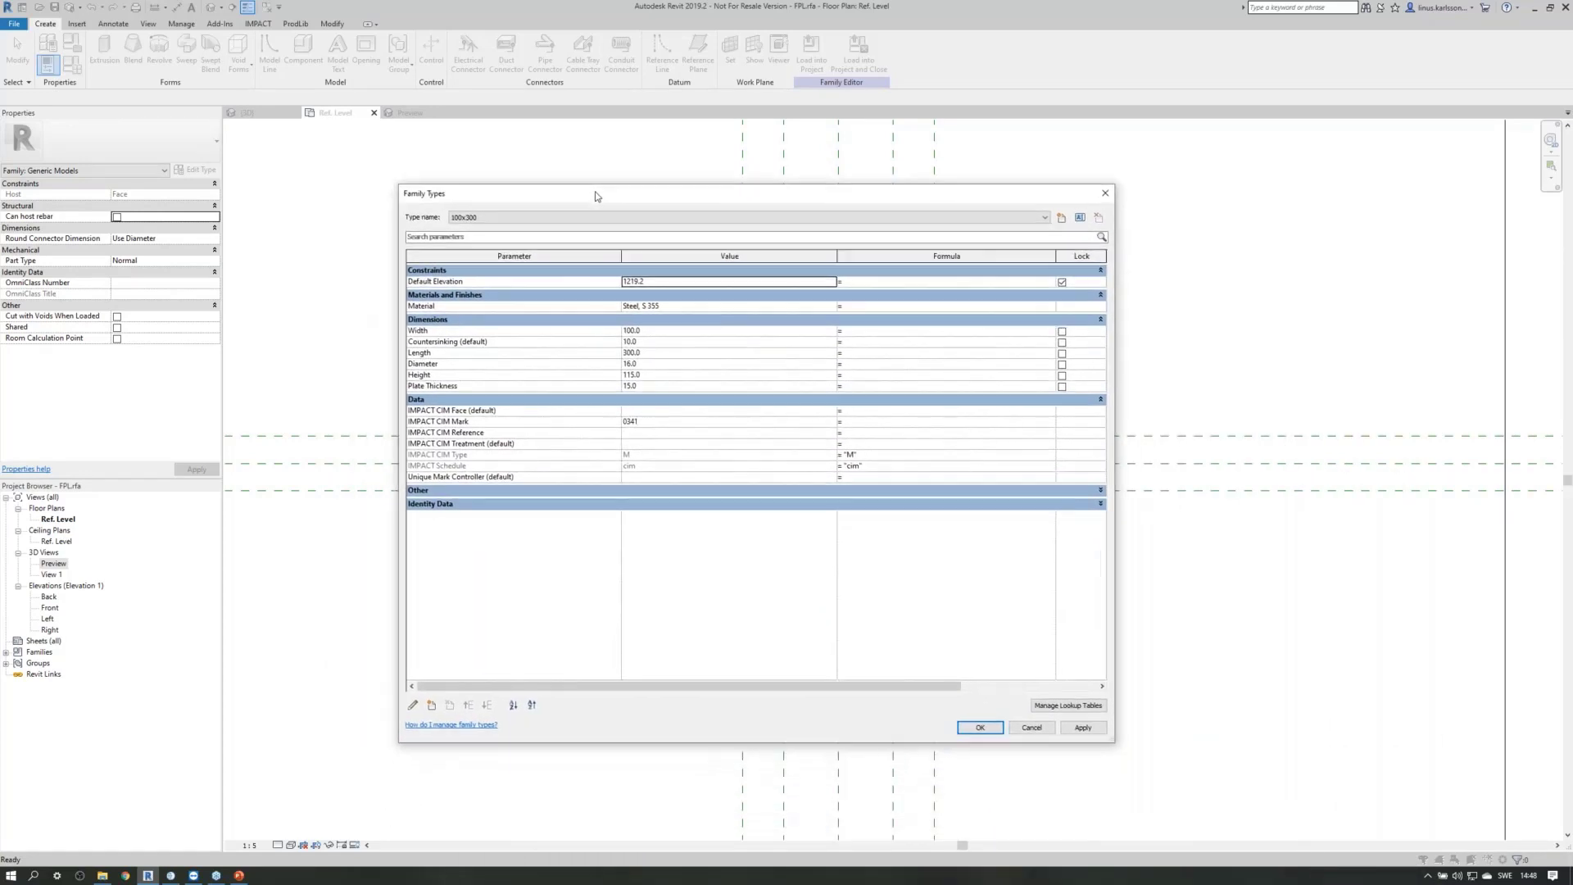
{"action": "left_click", "coordinate": [1064, 216]}
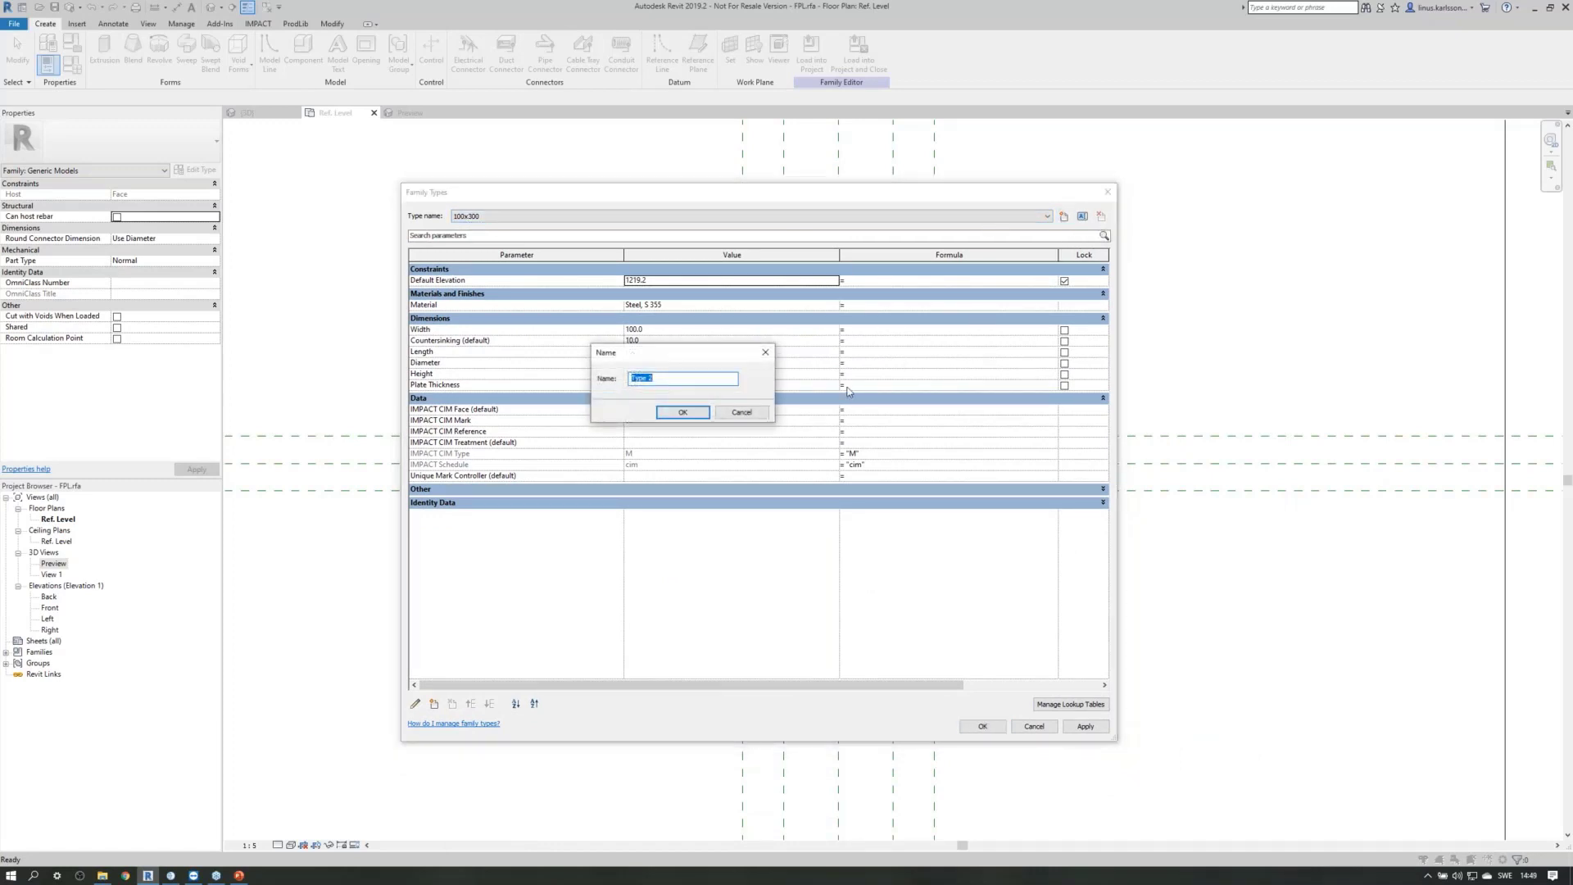
{"action": "type", "text": "100x350"}
{"action": "left_click", "coordinate": [684, 413]}
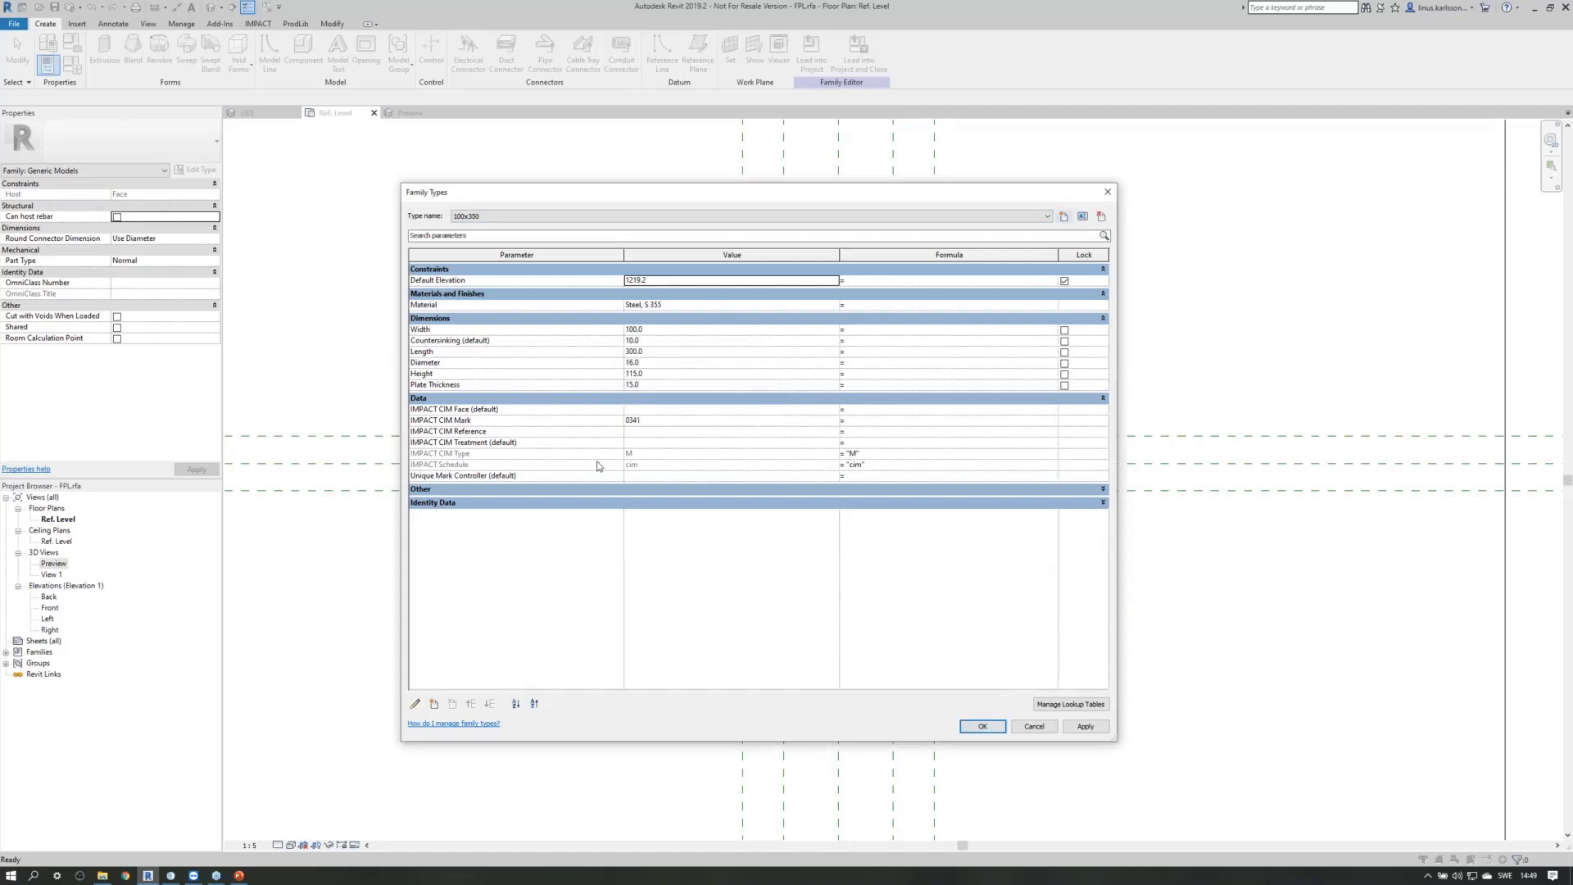
Set the new type's Length to 350 and its IMPACT CIM Mark to 0398, and save and close the family.
{"action": "left_click", "coordinate": [658, 352]}
{"action": "type", "text": "350"}
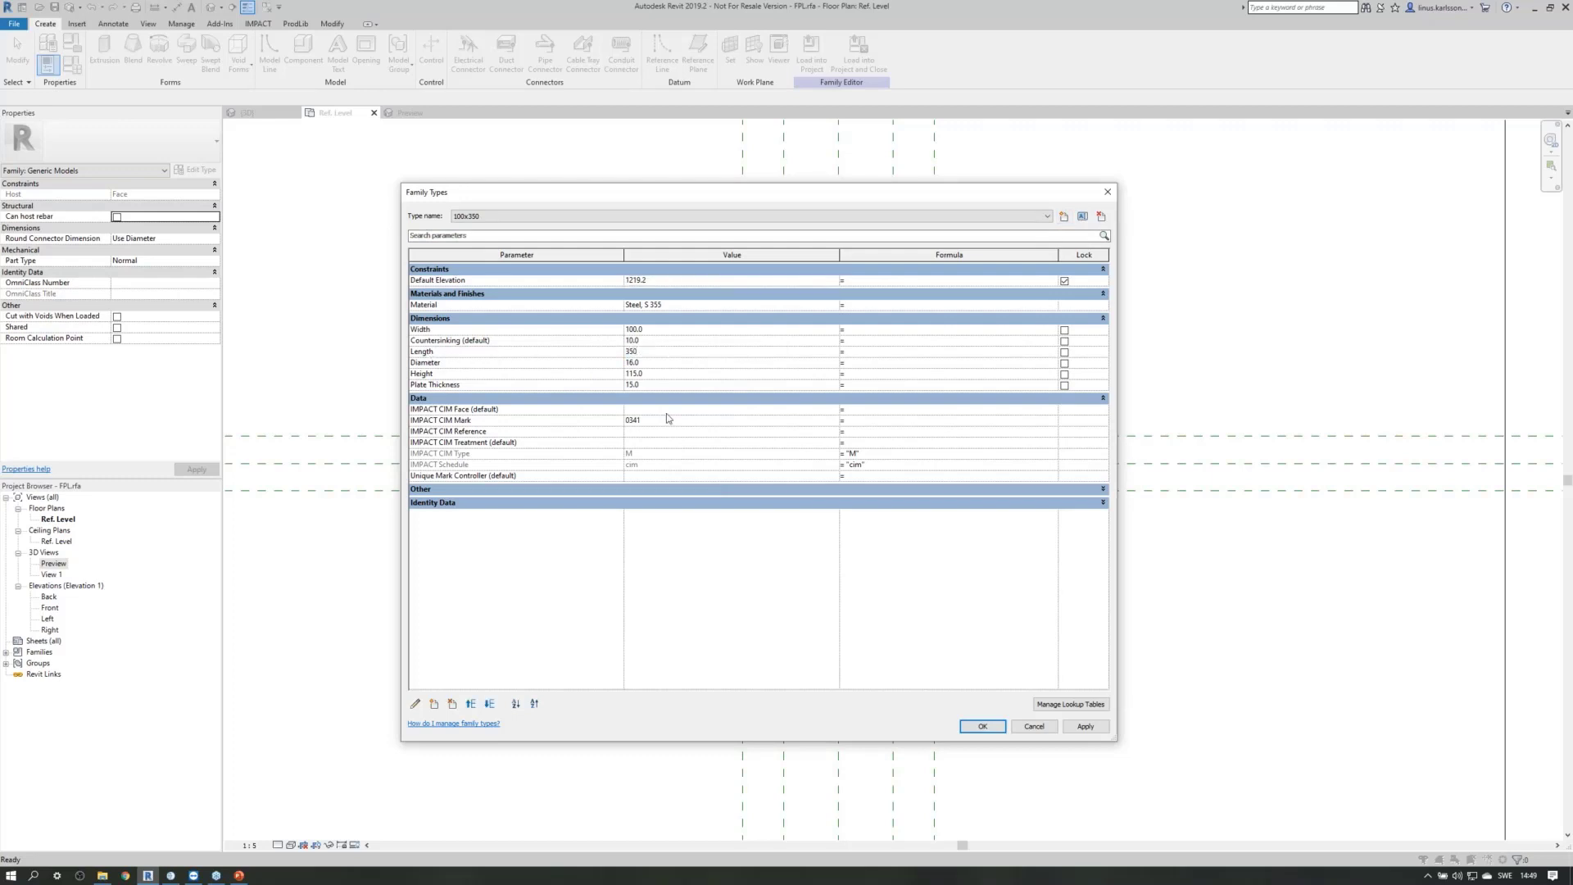
{"action": "left_click", "coordinate": [641, 422]}
{"action": "left_click", "coordinate": [1085, 726]}
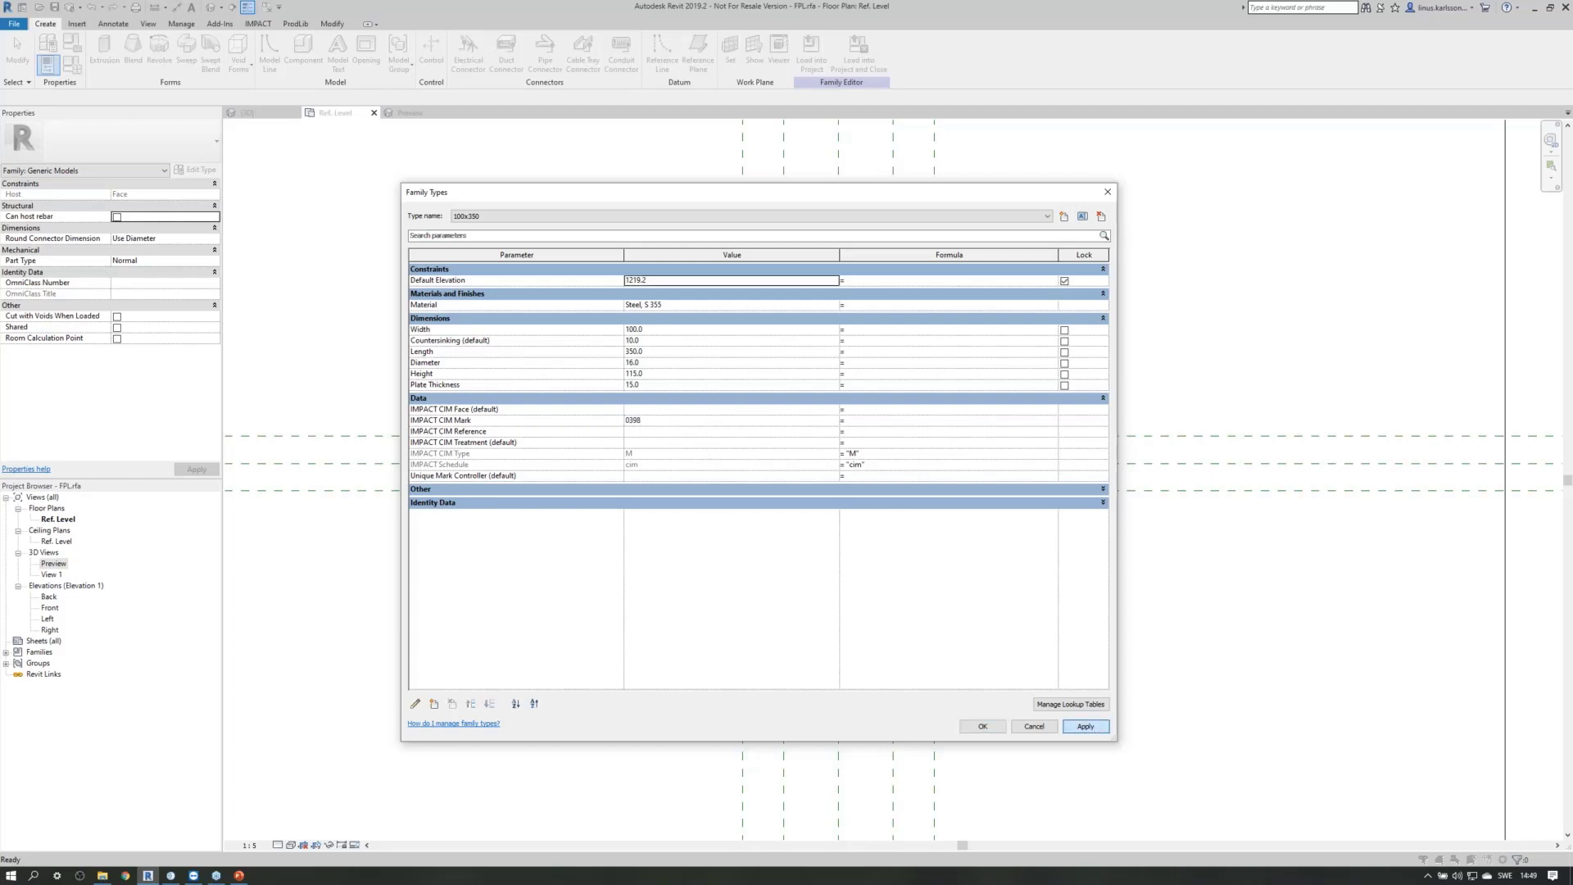
{"action": "left_click", "coordinate": [986, 728]}
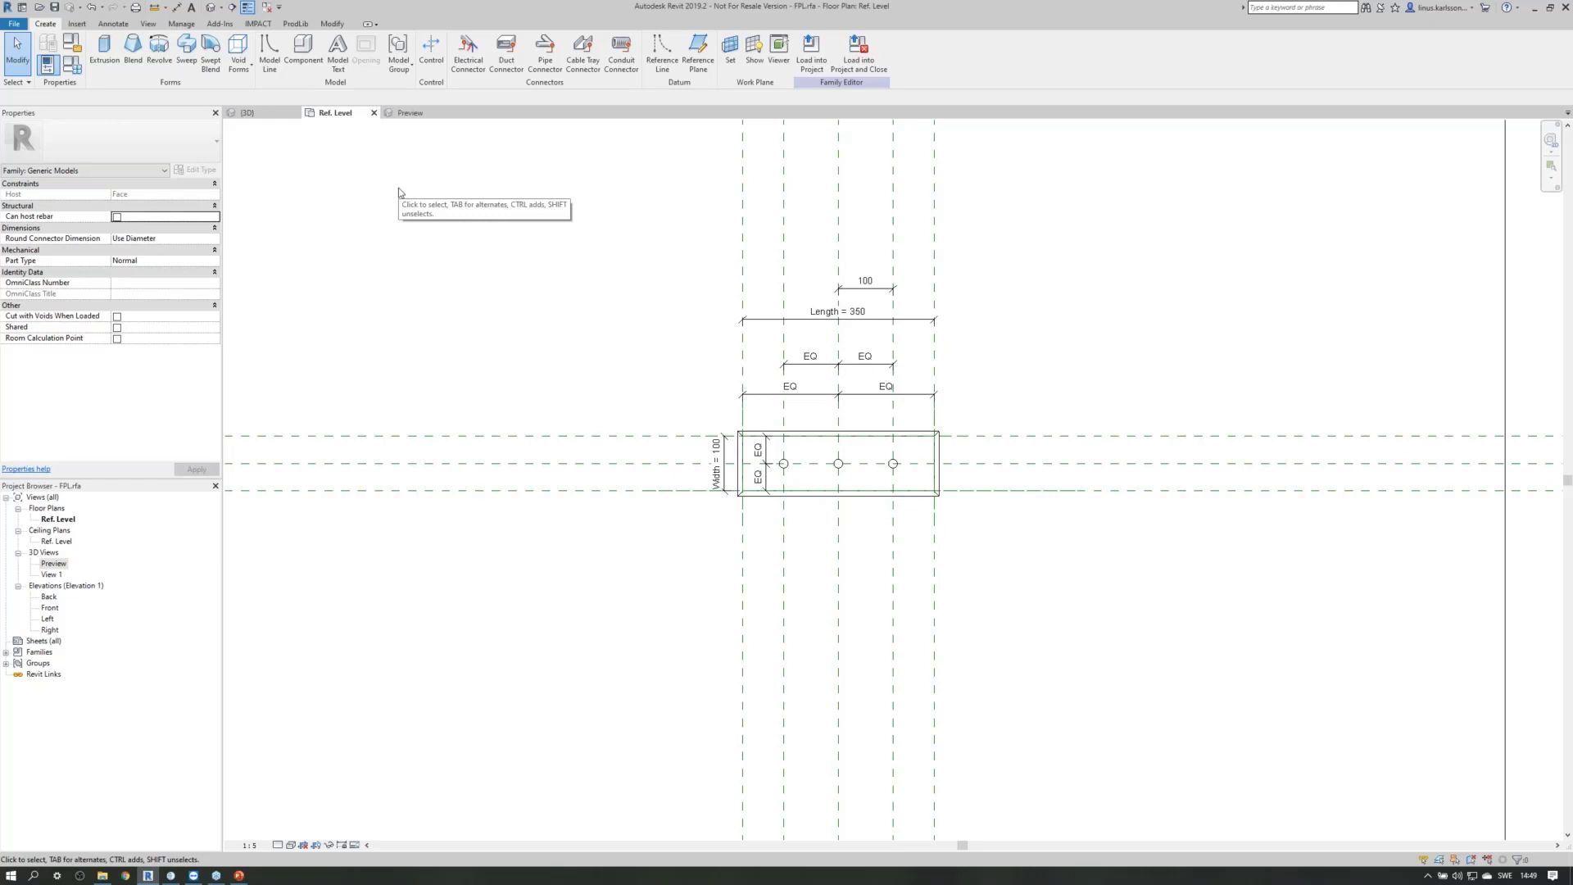
{"action": "left_click", "coordinate": [374, 112]}
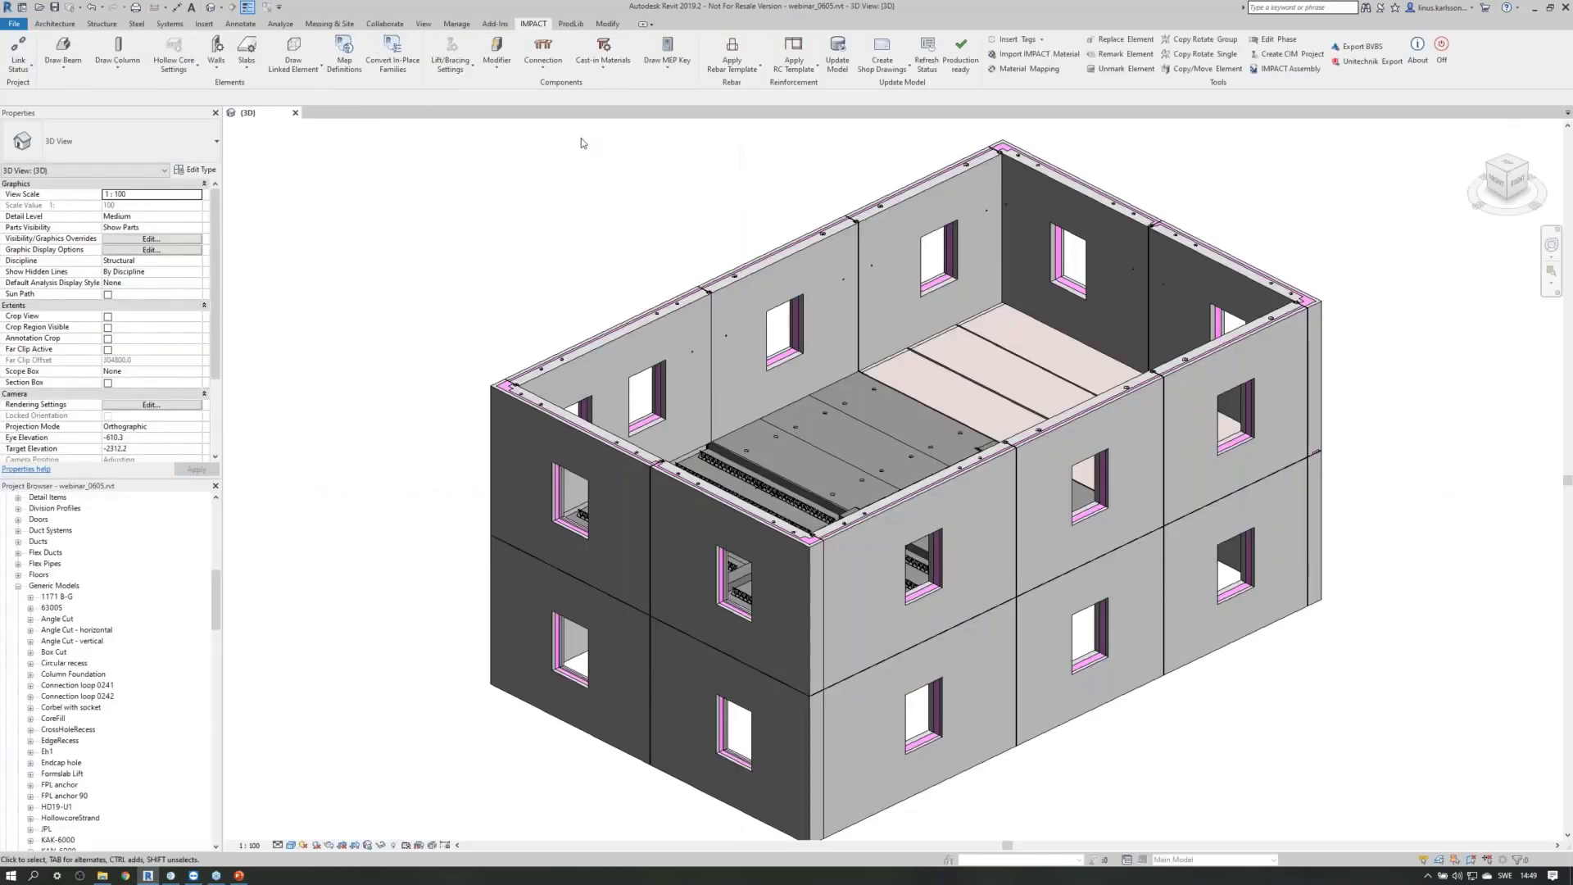
Add a new cast-in material named 0398 to the project's IMPACT cast-in materials list.
{"action": "left_click", "coordinate": [604, 65]}
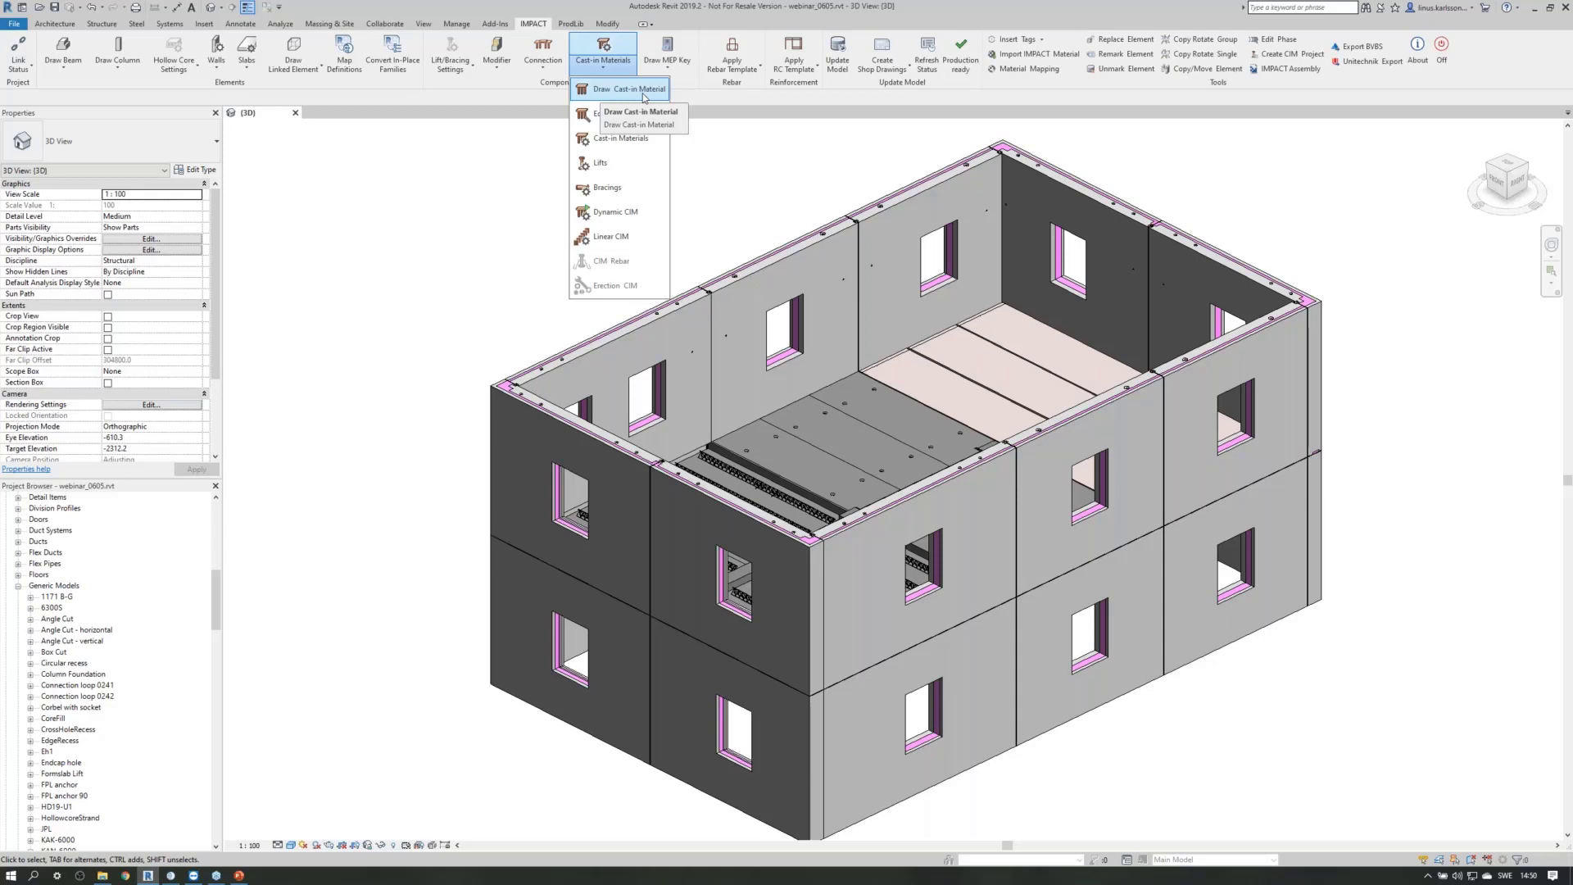
{"action": "left_click", "coordinate": [604, 145]}
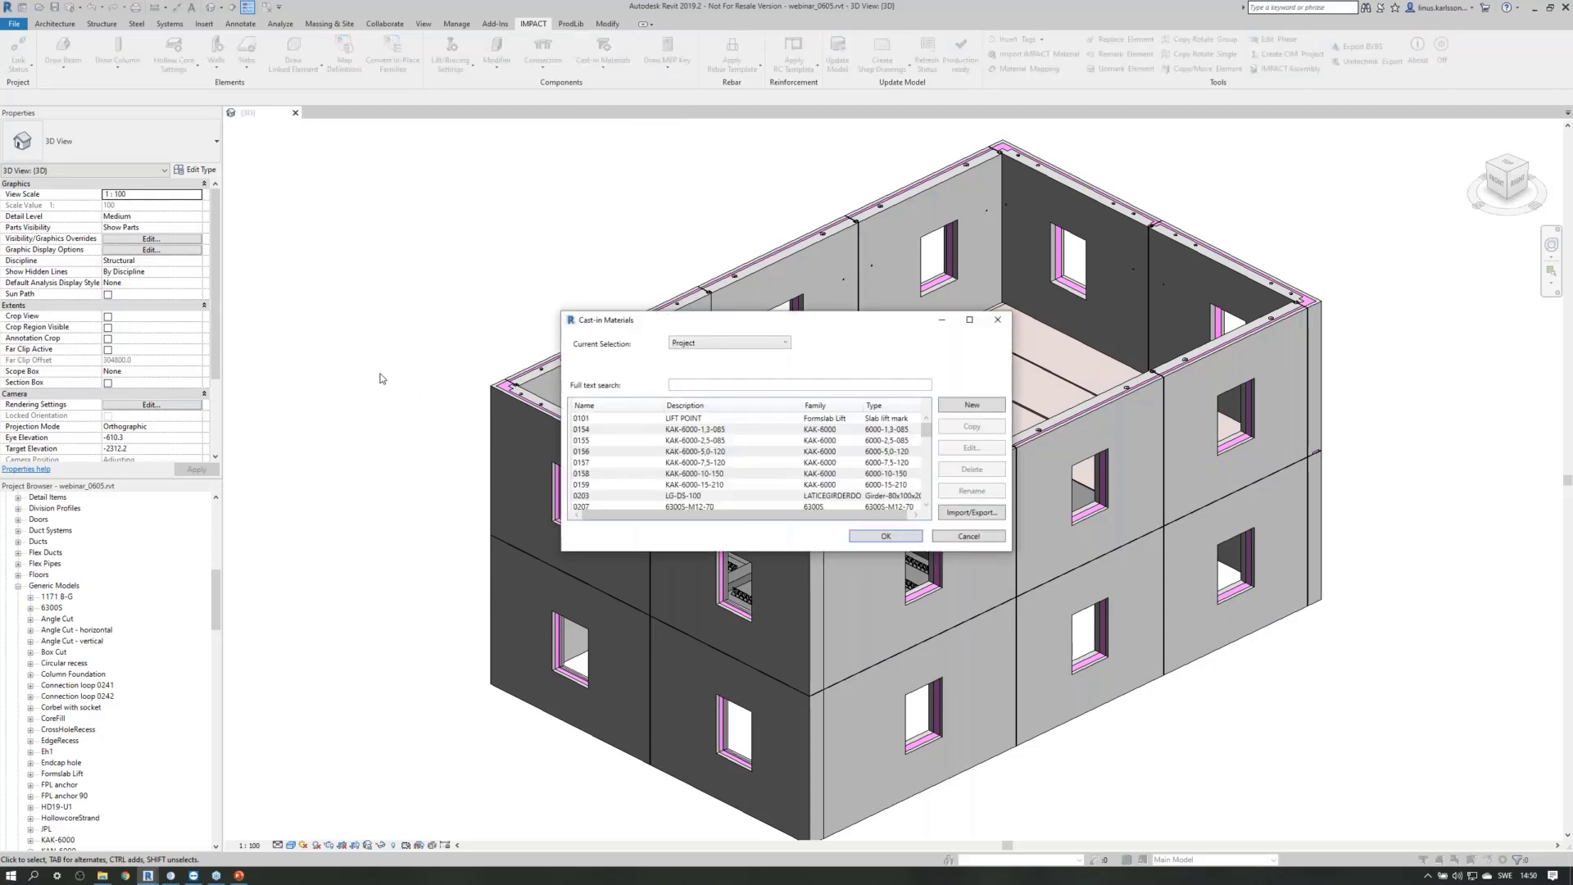
{"action": "scroll", "coordinate": [697, 459], "scroll_direction": "down", "scroll_amount": 10}
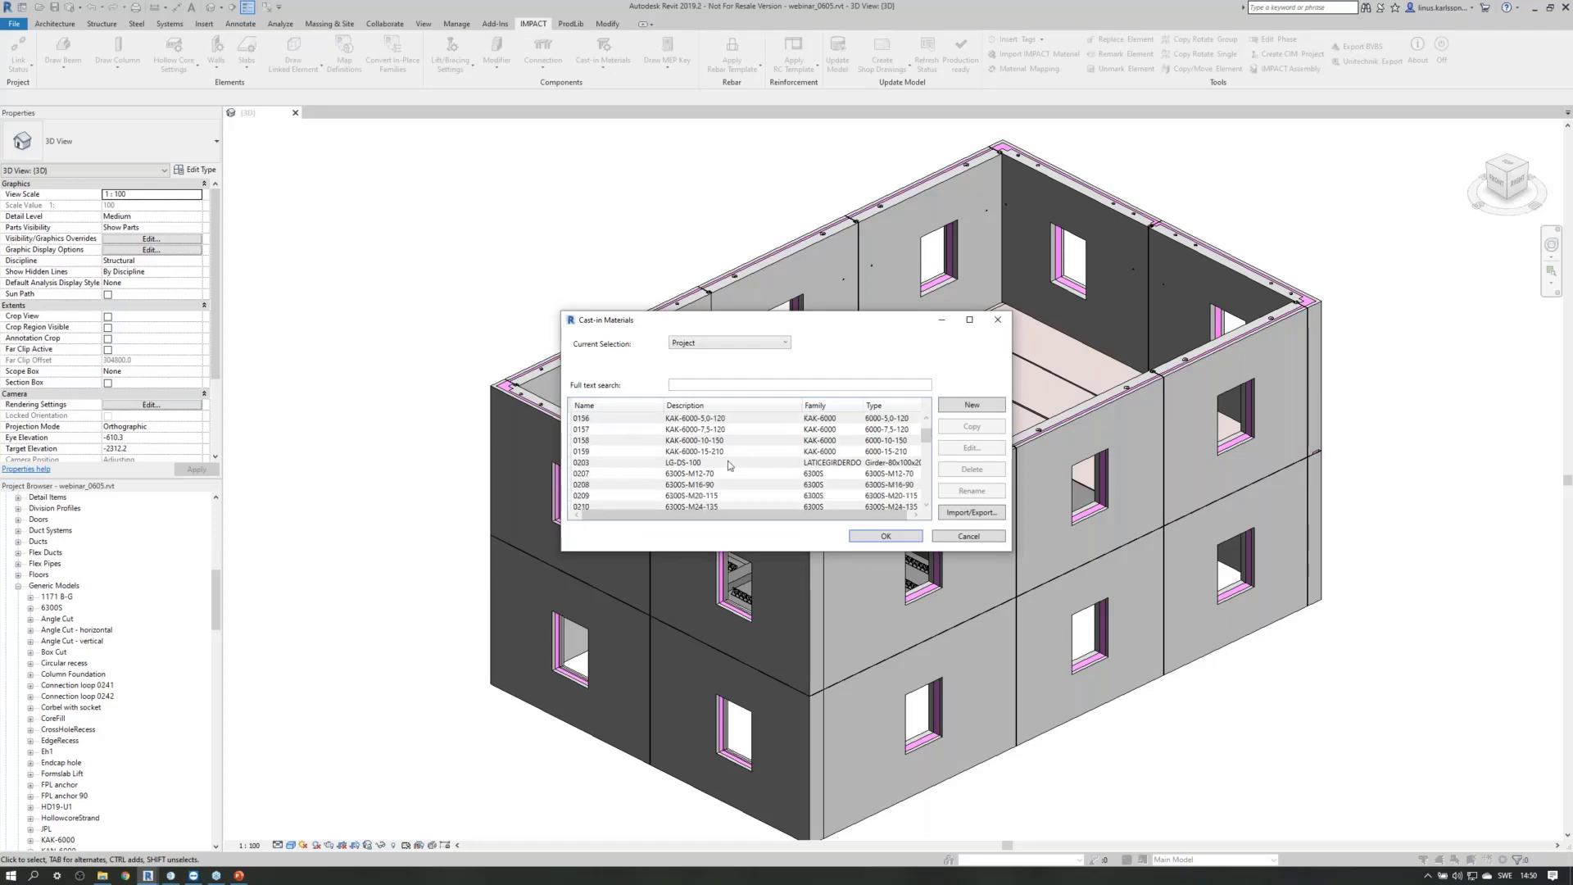
{"action": "scroll", "coordinate": [711, 465], "scroll_direction": "down", "scroll_amount": 2}
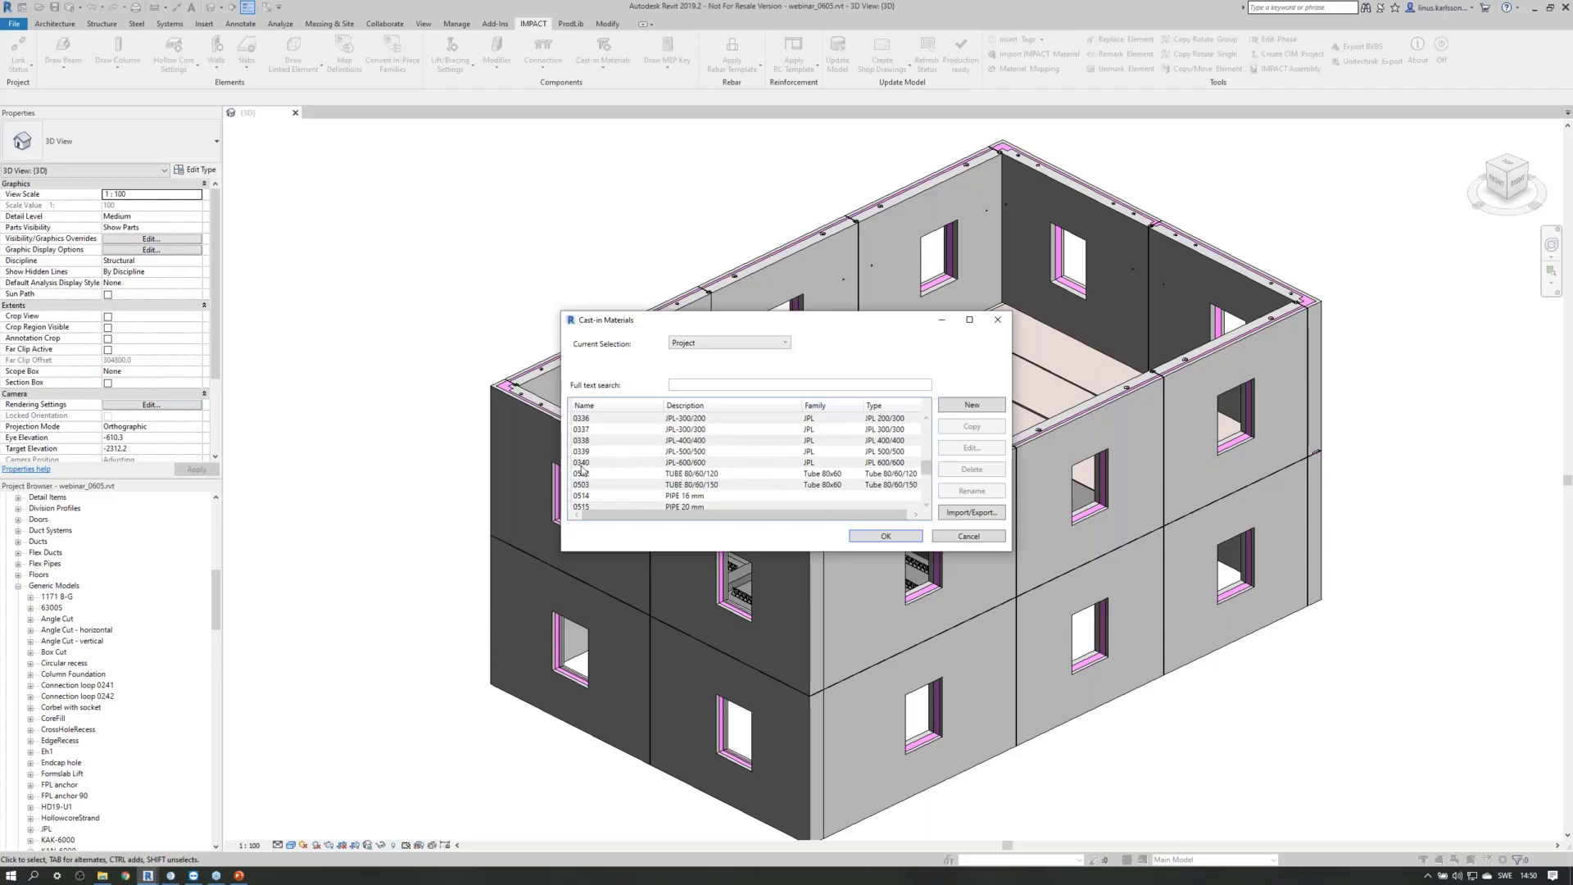
{"action": "left_click", "coordinate": [951, 407]}
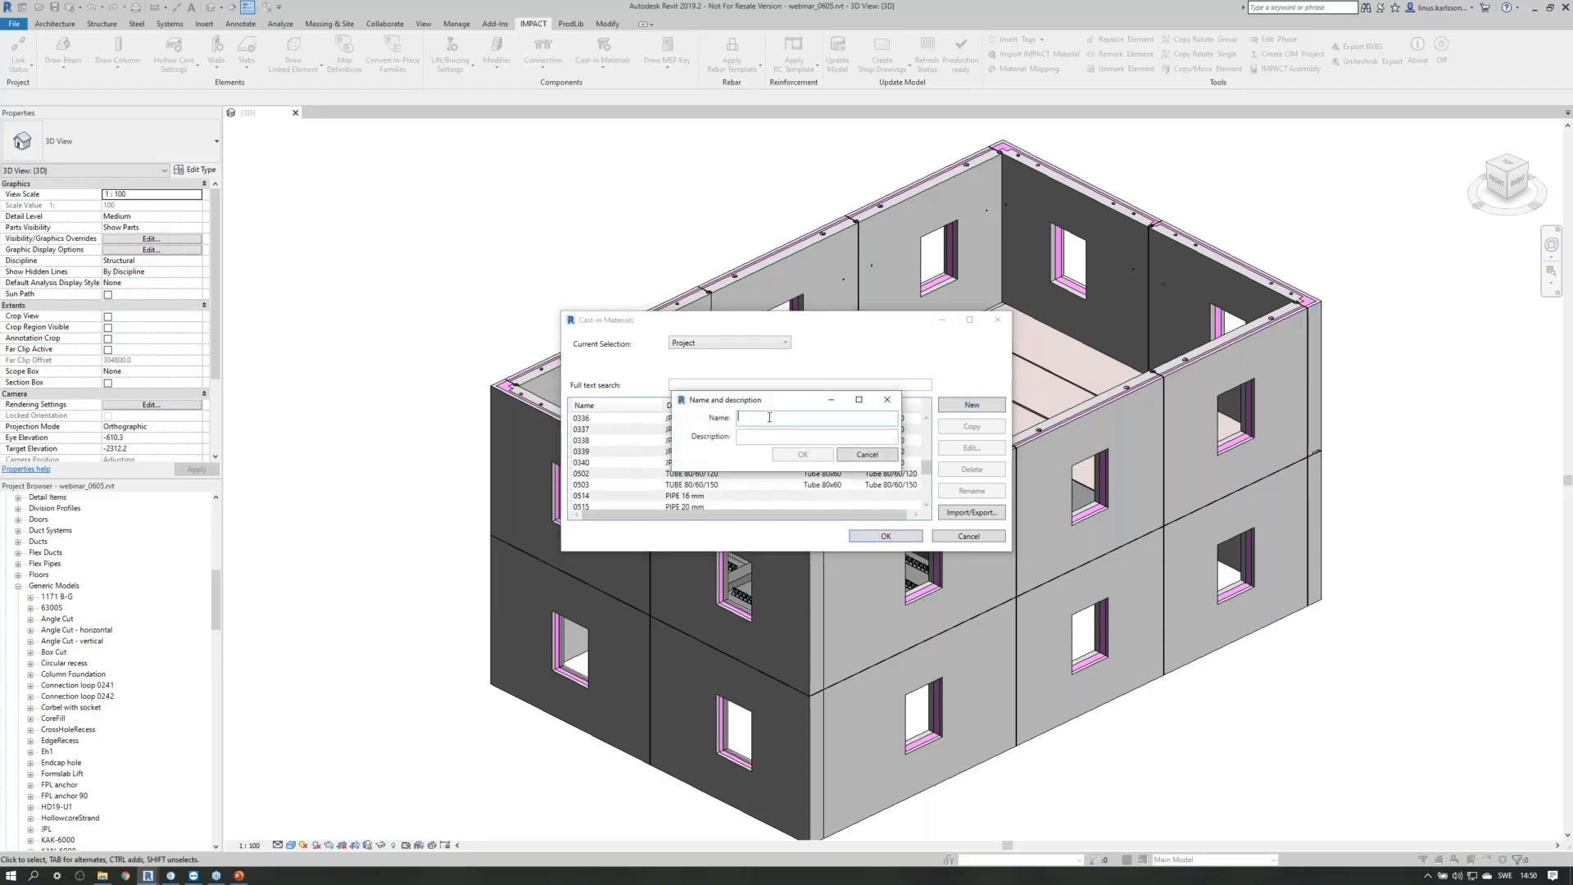
{"action": "type", "text": "0398"}
{"action": "left_click", "coordinate": [812, 456]}
Assign cast-in material 0398 to the Fastening Plate group and load FPL.rfa with type 100x350 for it.
{"action": "left_click", "coordinate": [710, 383]}
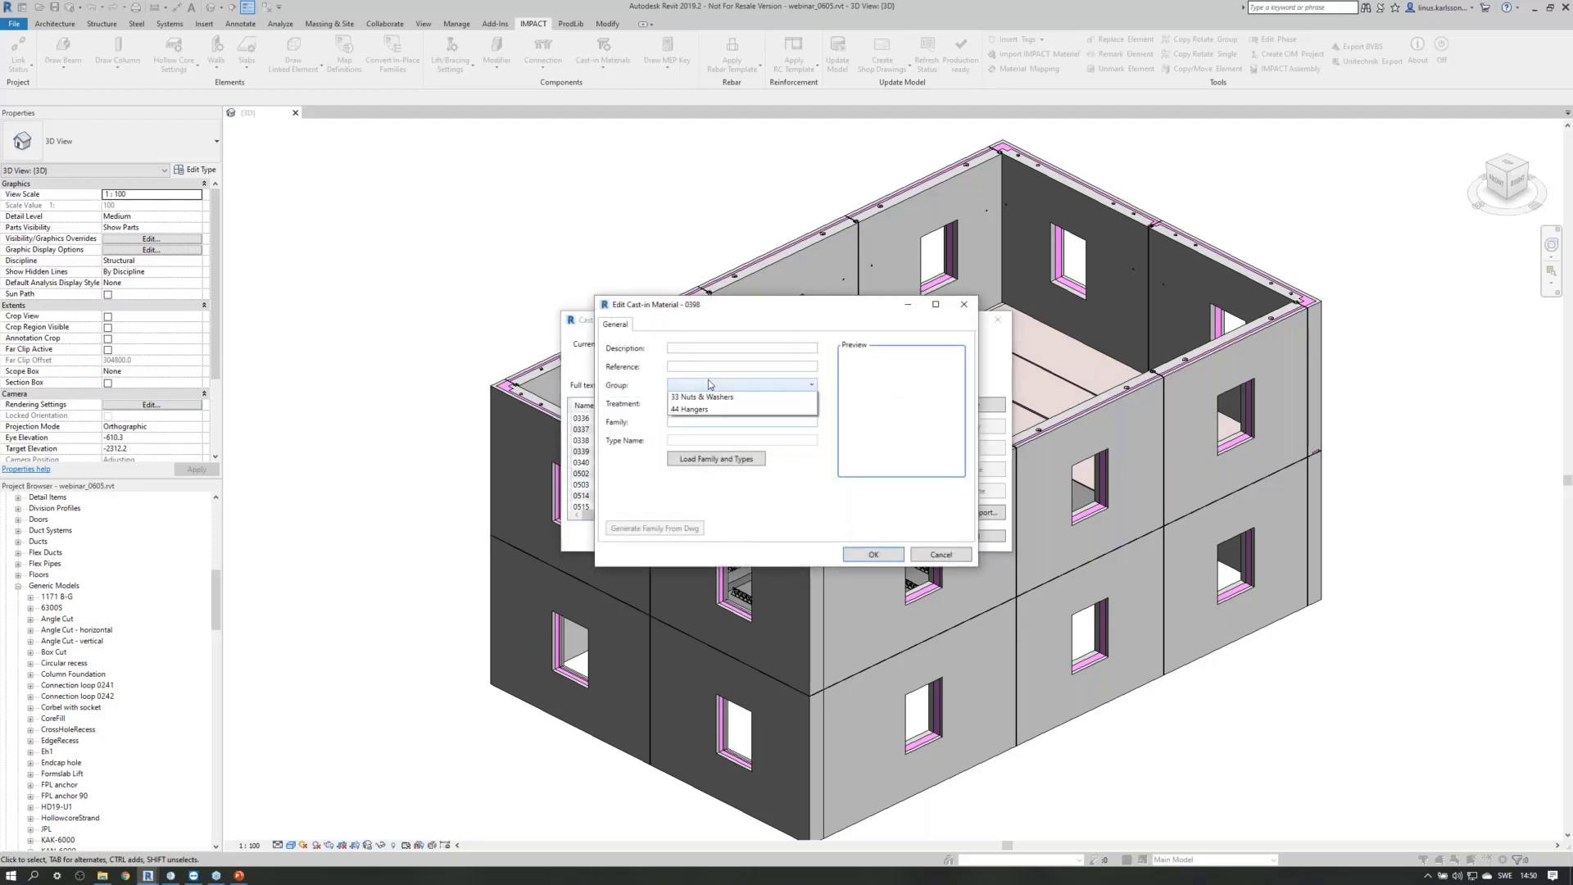
{"action": "left_click", "coordinate": [706, 423]}
{"action": "left_click", "coordinate": [708, 461]}
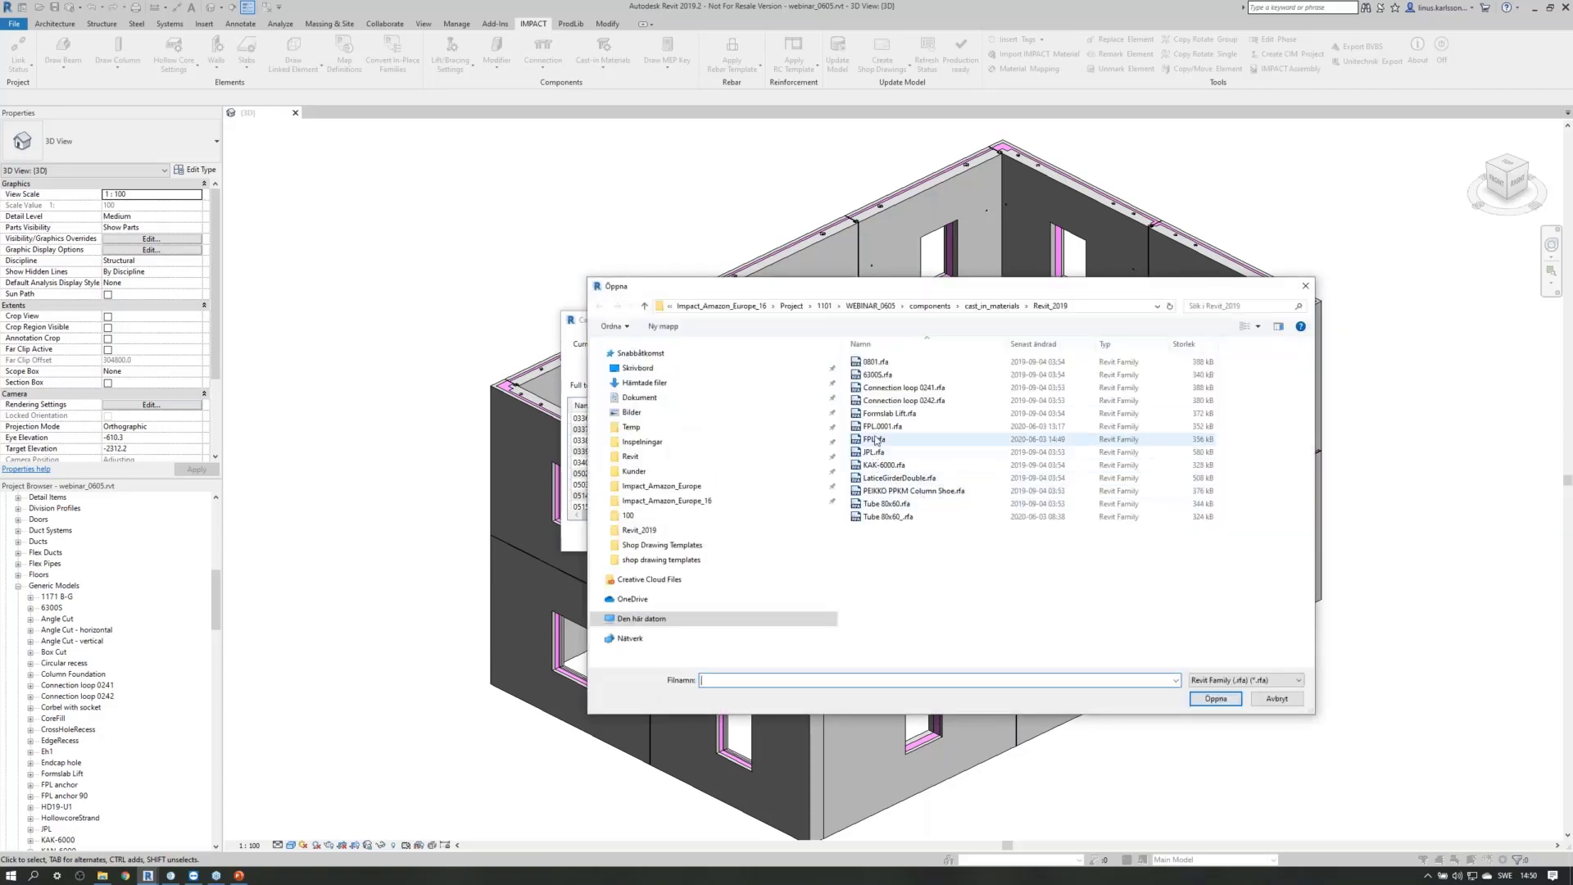
{"action": "left_click", "coordinate": [901, 440]}
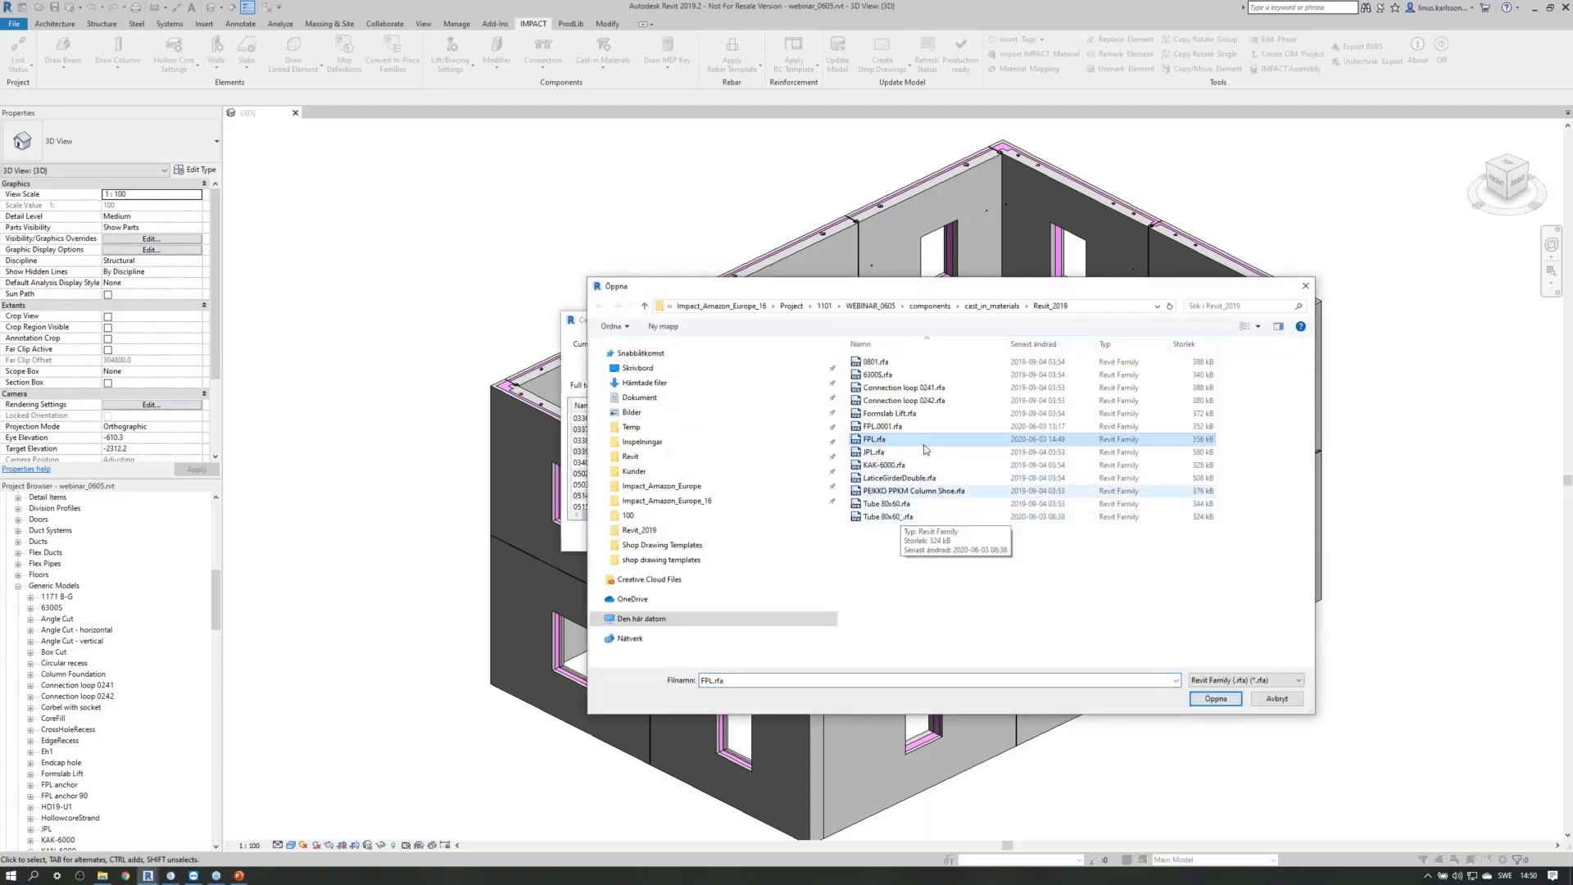
{"action": "left_click", "coordinate": [1216, 699]}
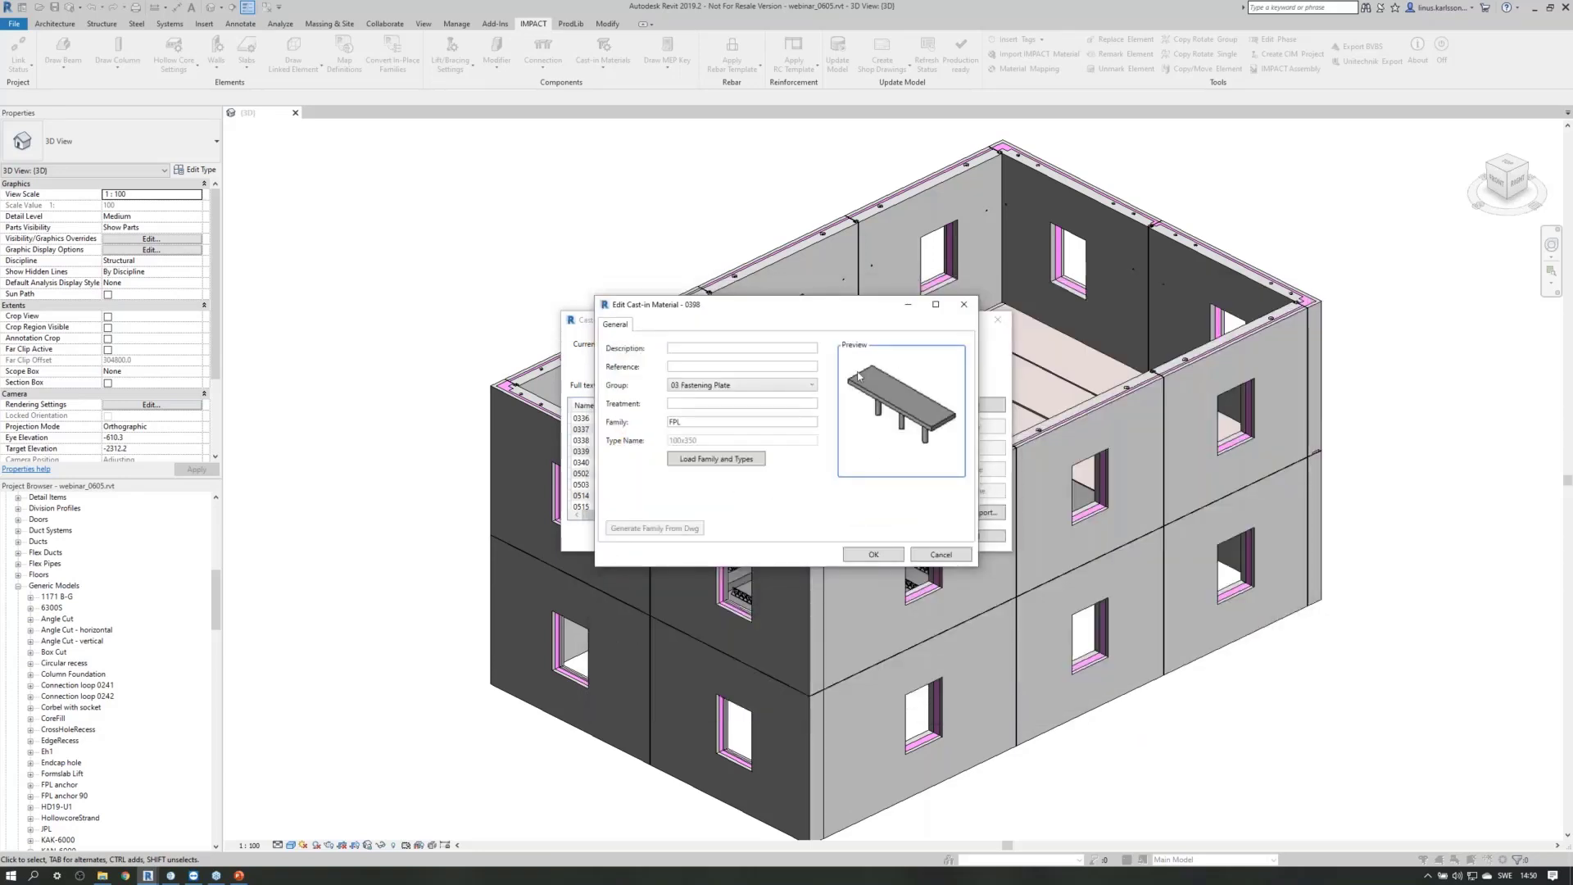
Save the 0398 cast-in material definition and close the project's cast-in materials list.
{"action": "left_click", "coordinate": [887, 555]}
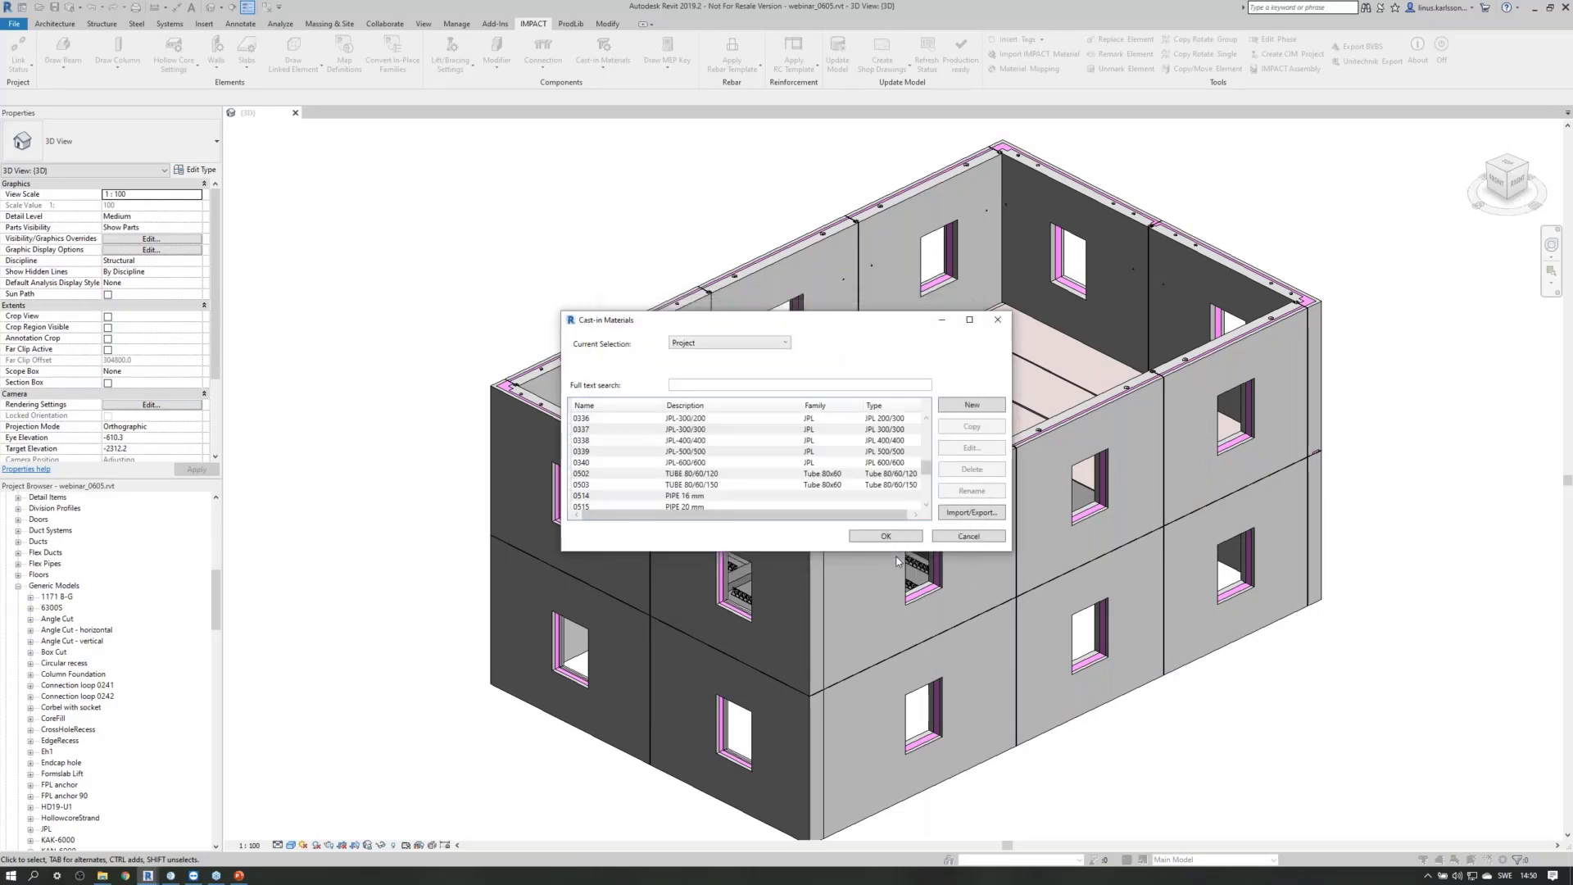
{"action": "left_click", "coordinate": [900, 538]}
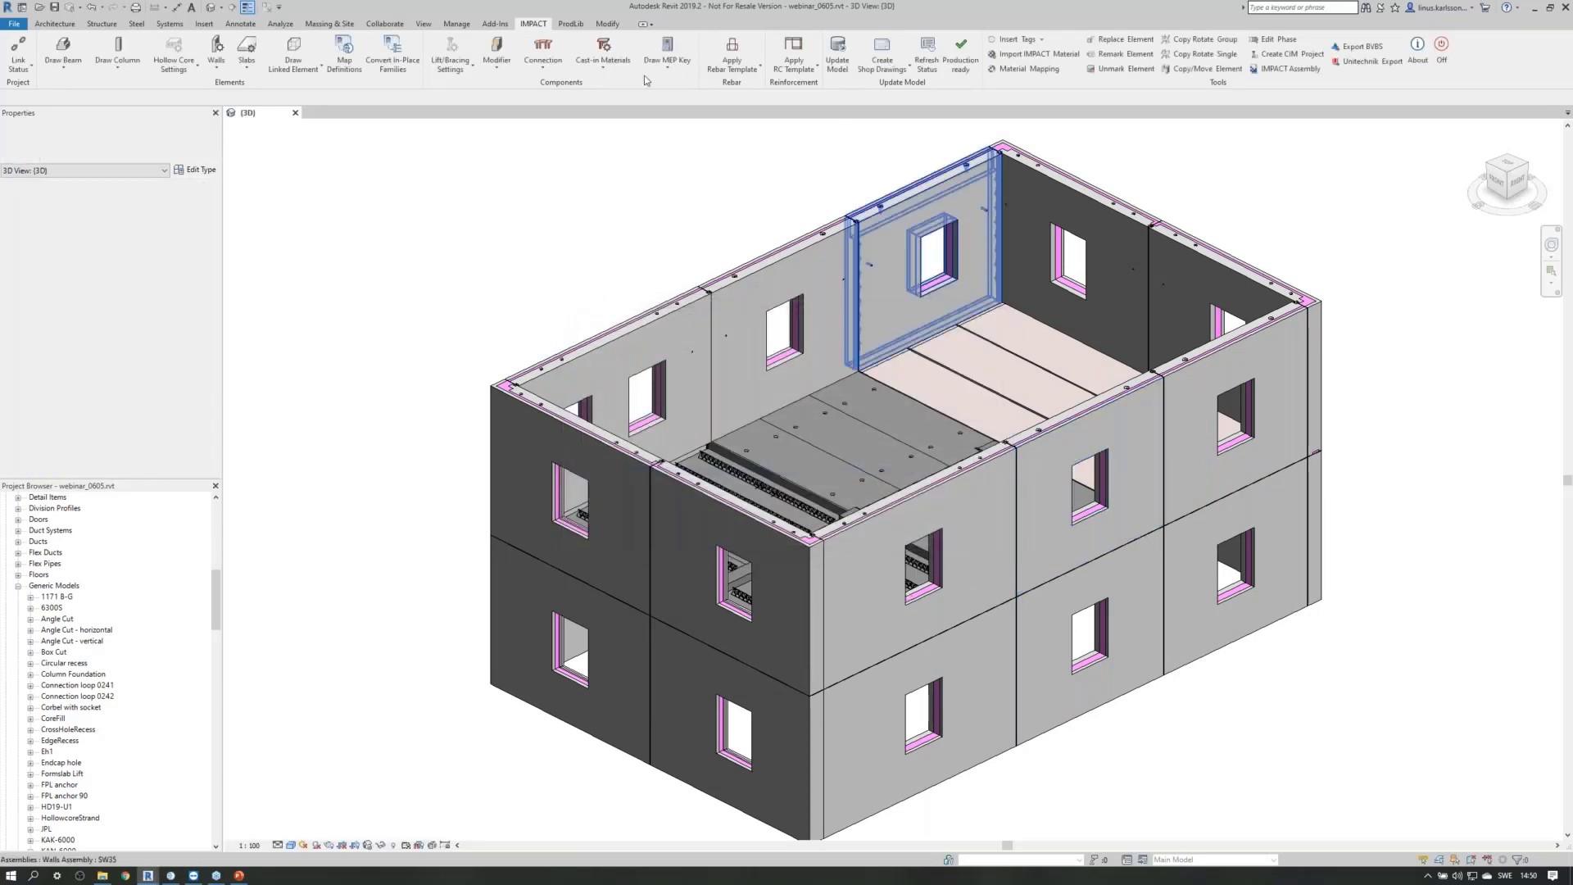
Place cast-in material 0398 from group 03 Fastening Plate, with Center dimension type, on the upper-floor wall face between the corner and its window.
{"action": "left_click", "coordinate": [603, 58]}
{"action": "left_click", "coordinate": [608, 187]}
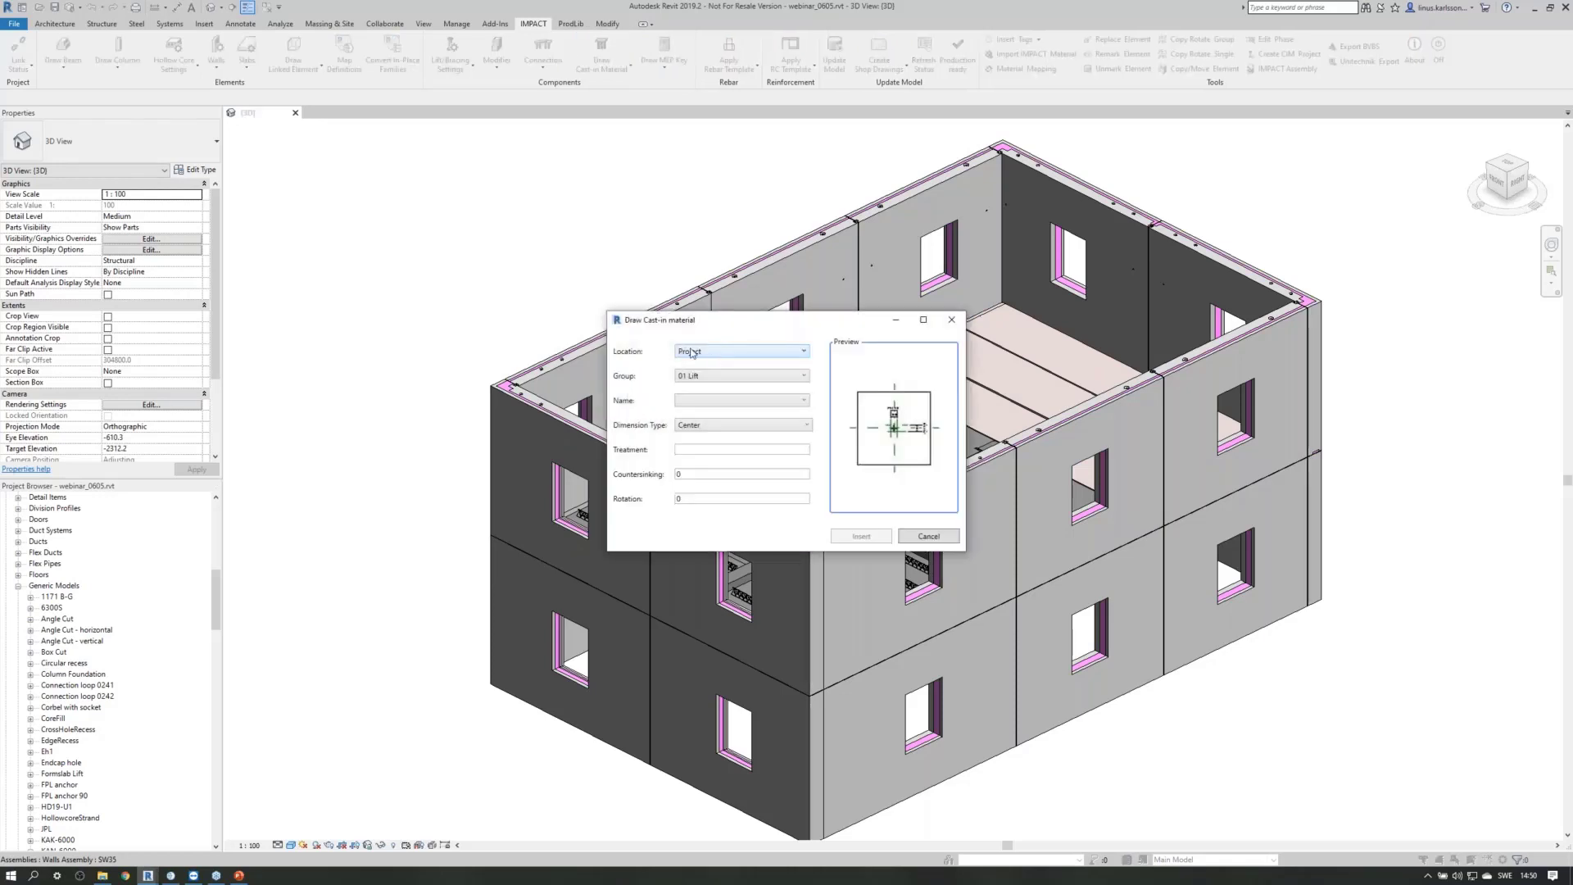
{"action": "left_click", "coordinate": [706, 378]}
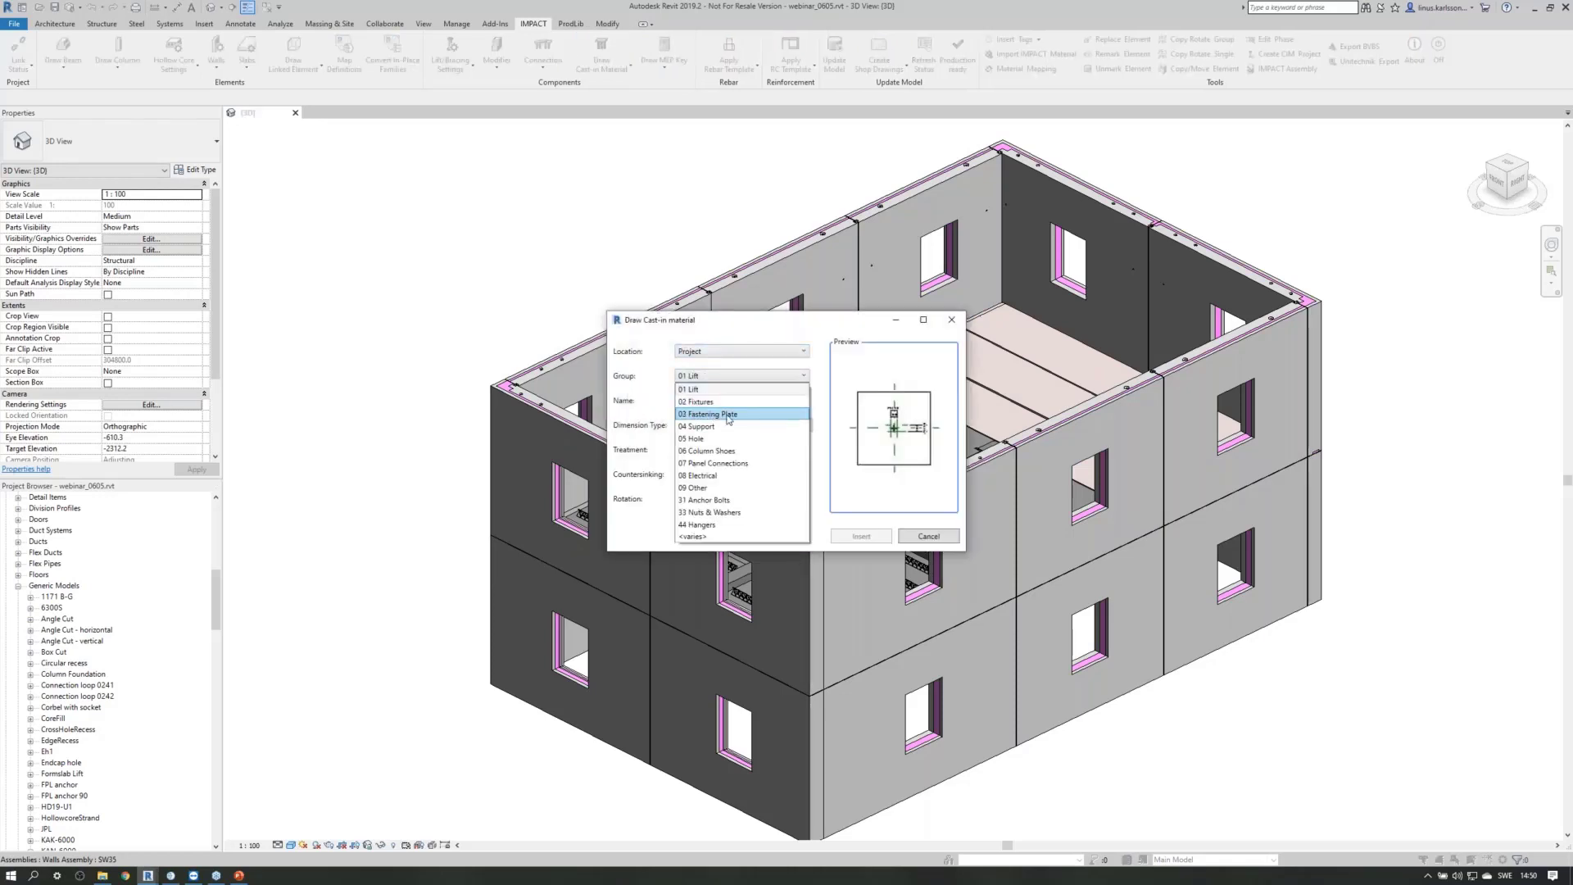
{"action": "left_click", "coordinate": [738, 414]}
{"action": "left_click", "coordinate": [731, 406]}
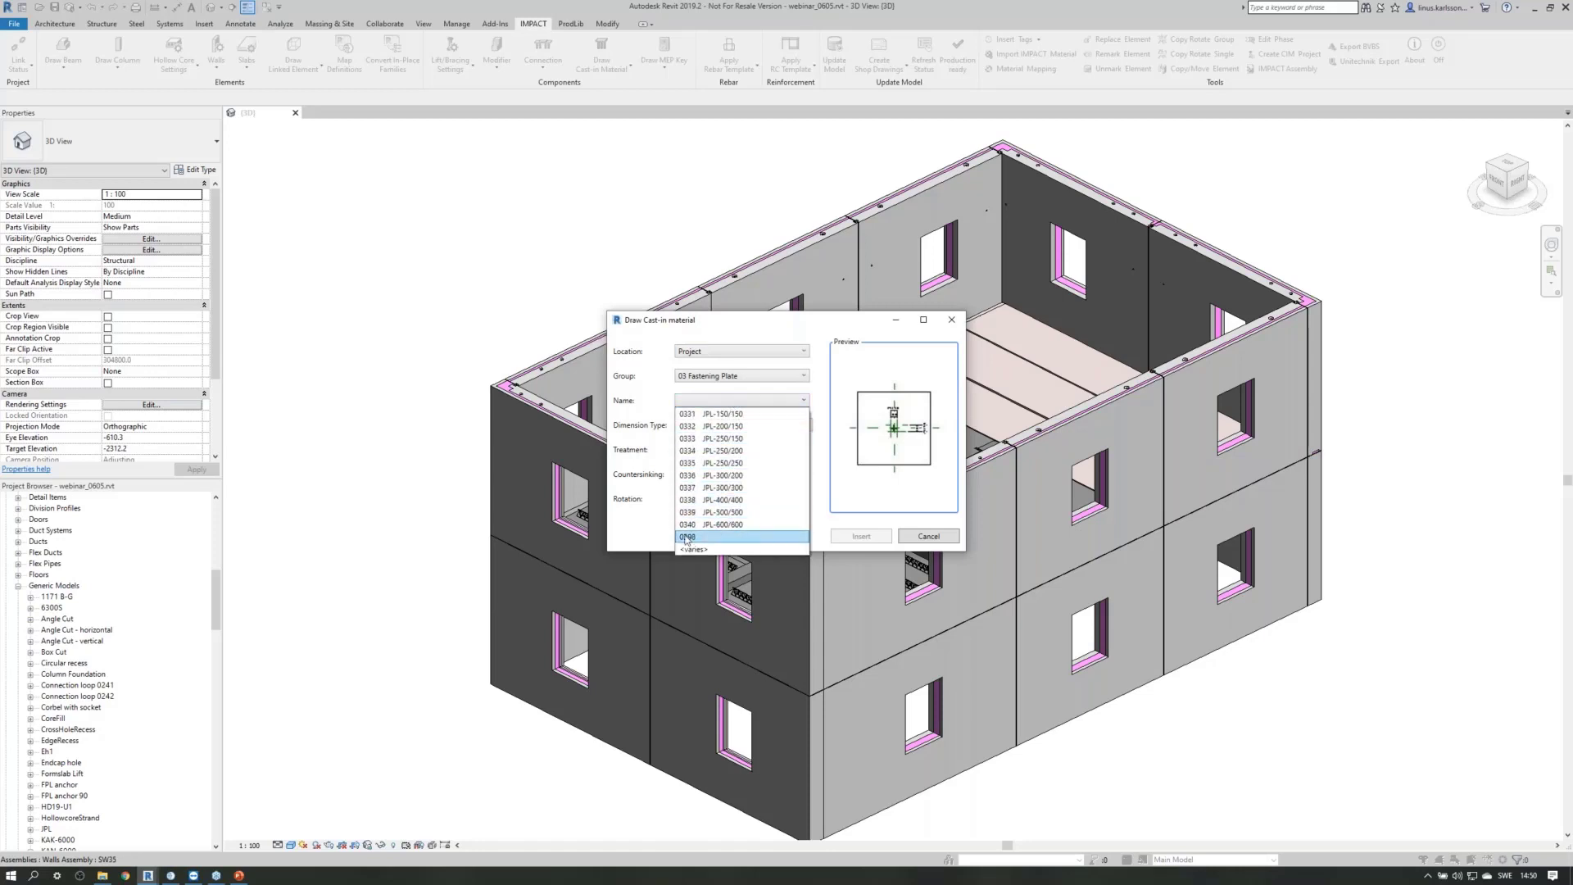
{"action": "left_click", "coordinate": [737, 533]}
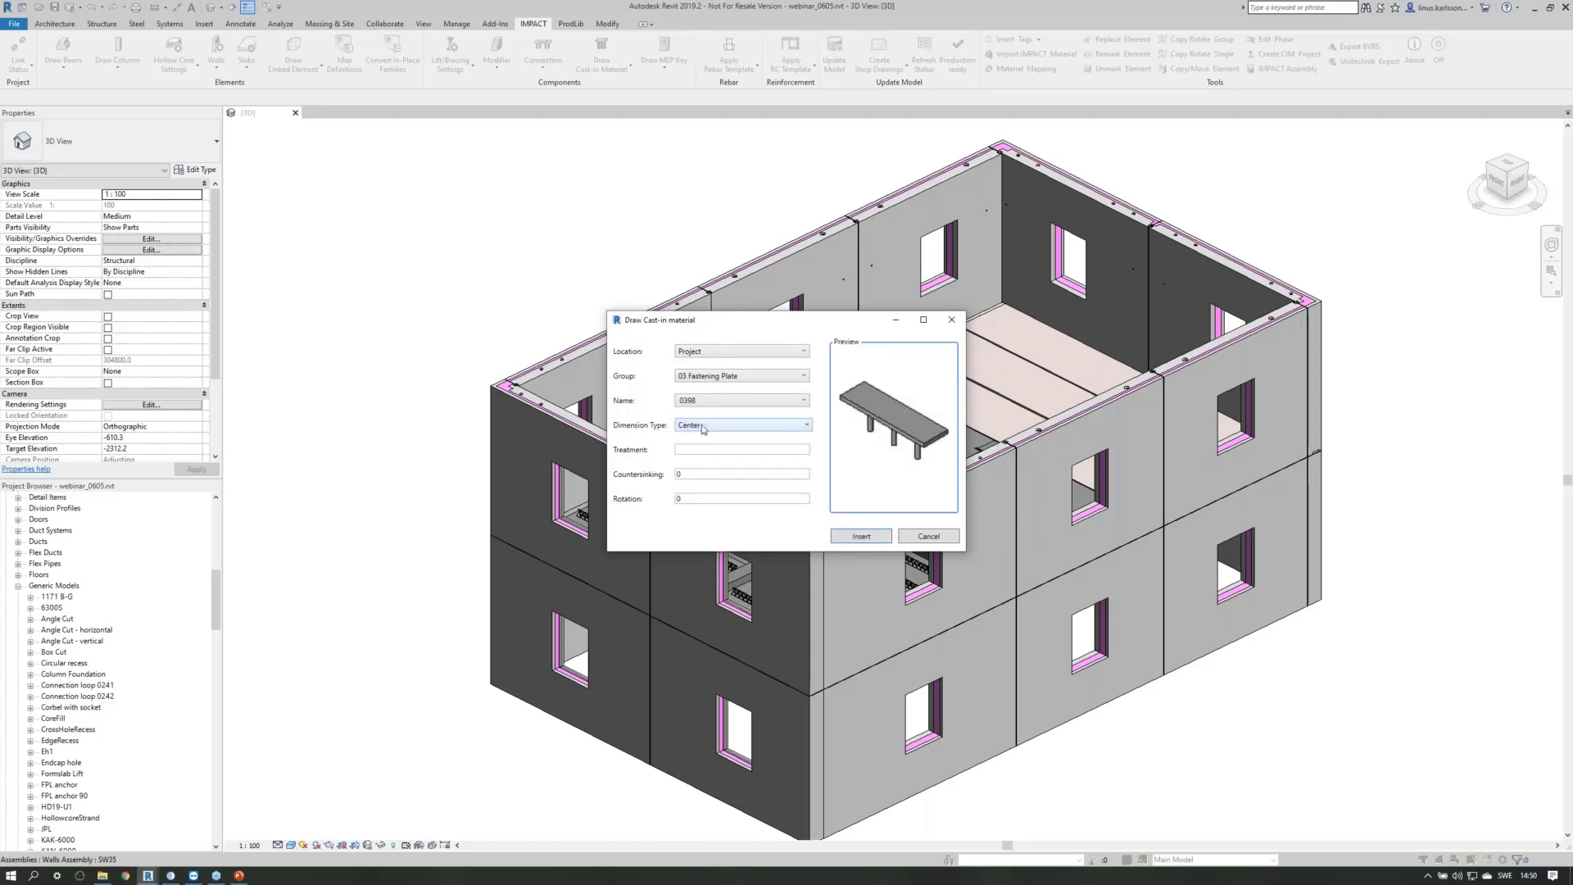
{"action": "left_click", "coordinate": [862, 536]}
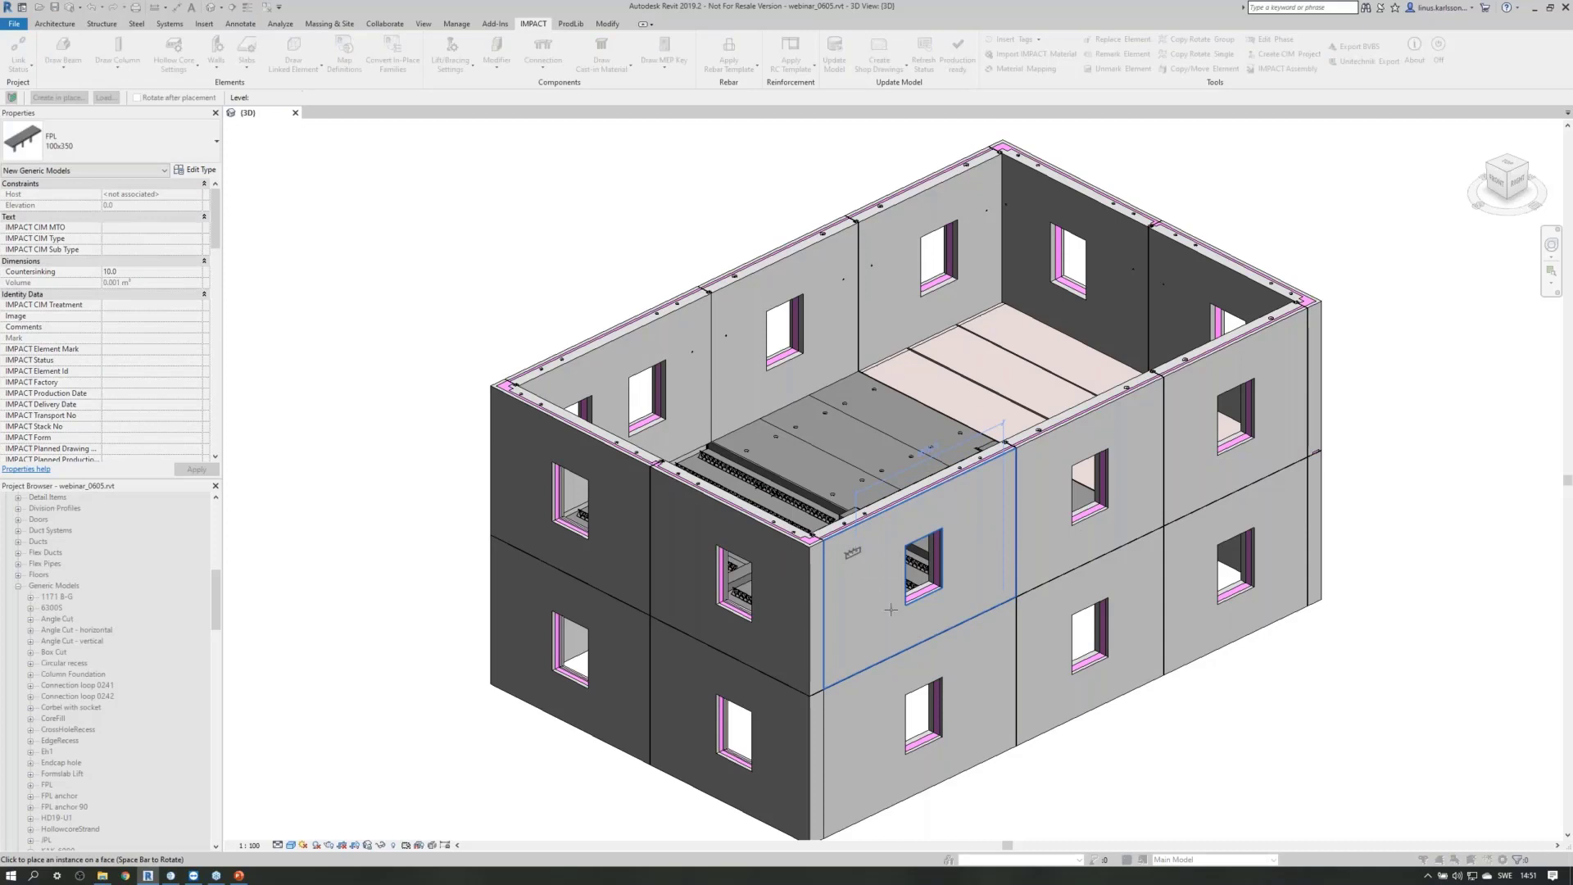
{"action": "left_click", "coordinate": [853, 553]}
{"action": "key", "text": "Escape"}
{"action": "key", "text": "Escape"}
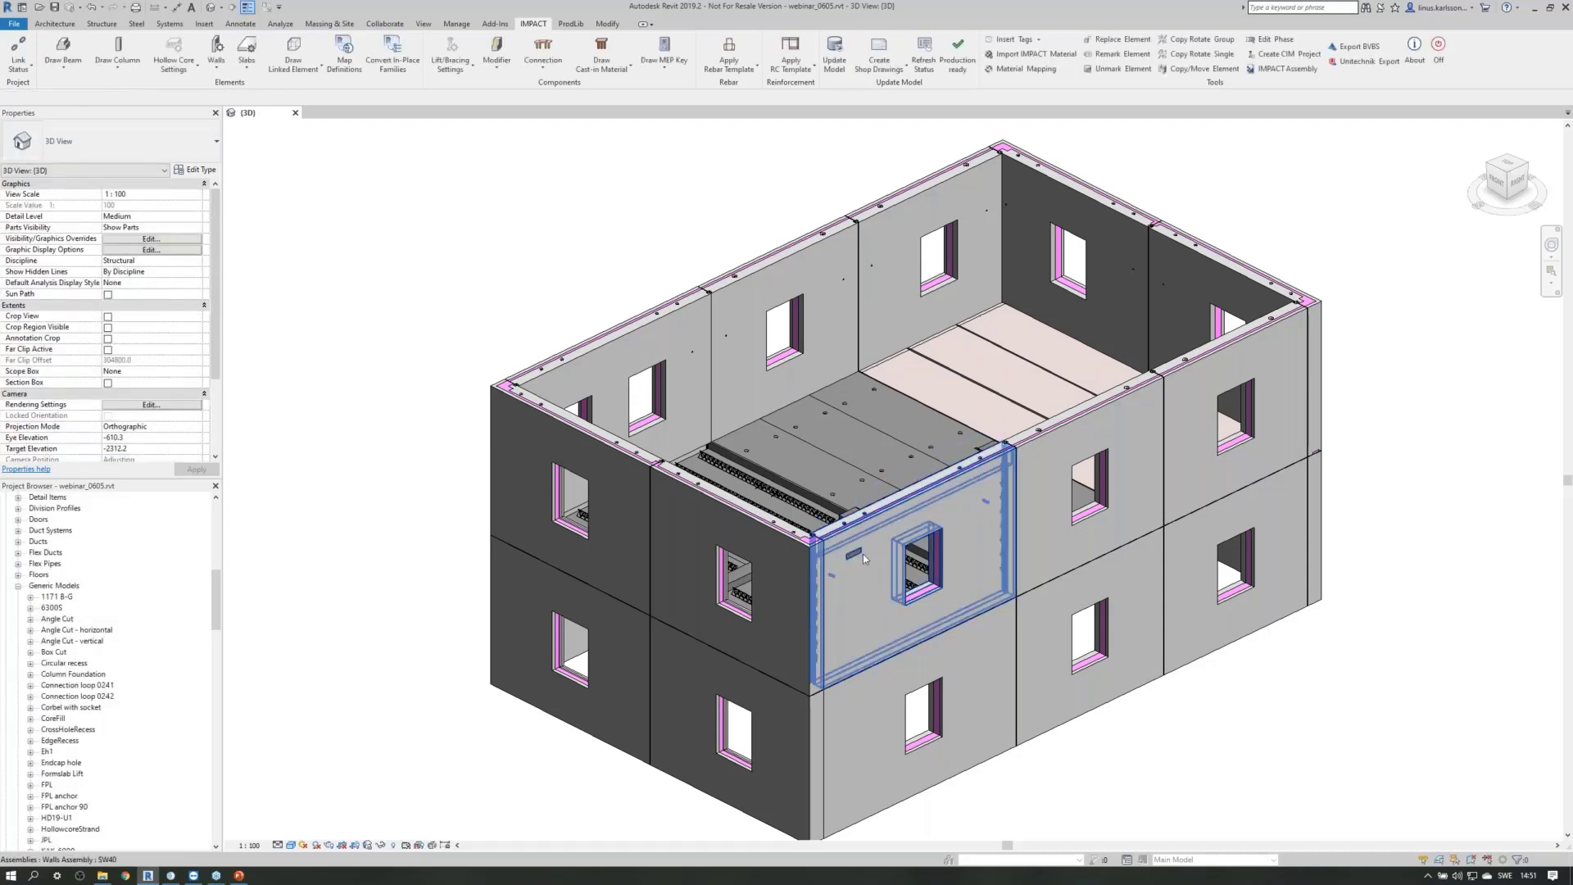
Examine the placed fastening plate up close and the surrounding walls and floor from several angles.
{"action": "scroll", "coordinate": [863, 554], "scroll_direction": "up", "scroll_amount": 5}
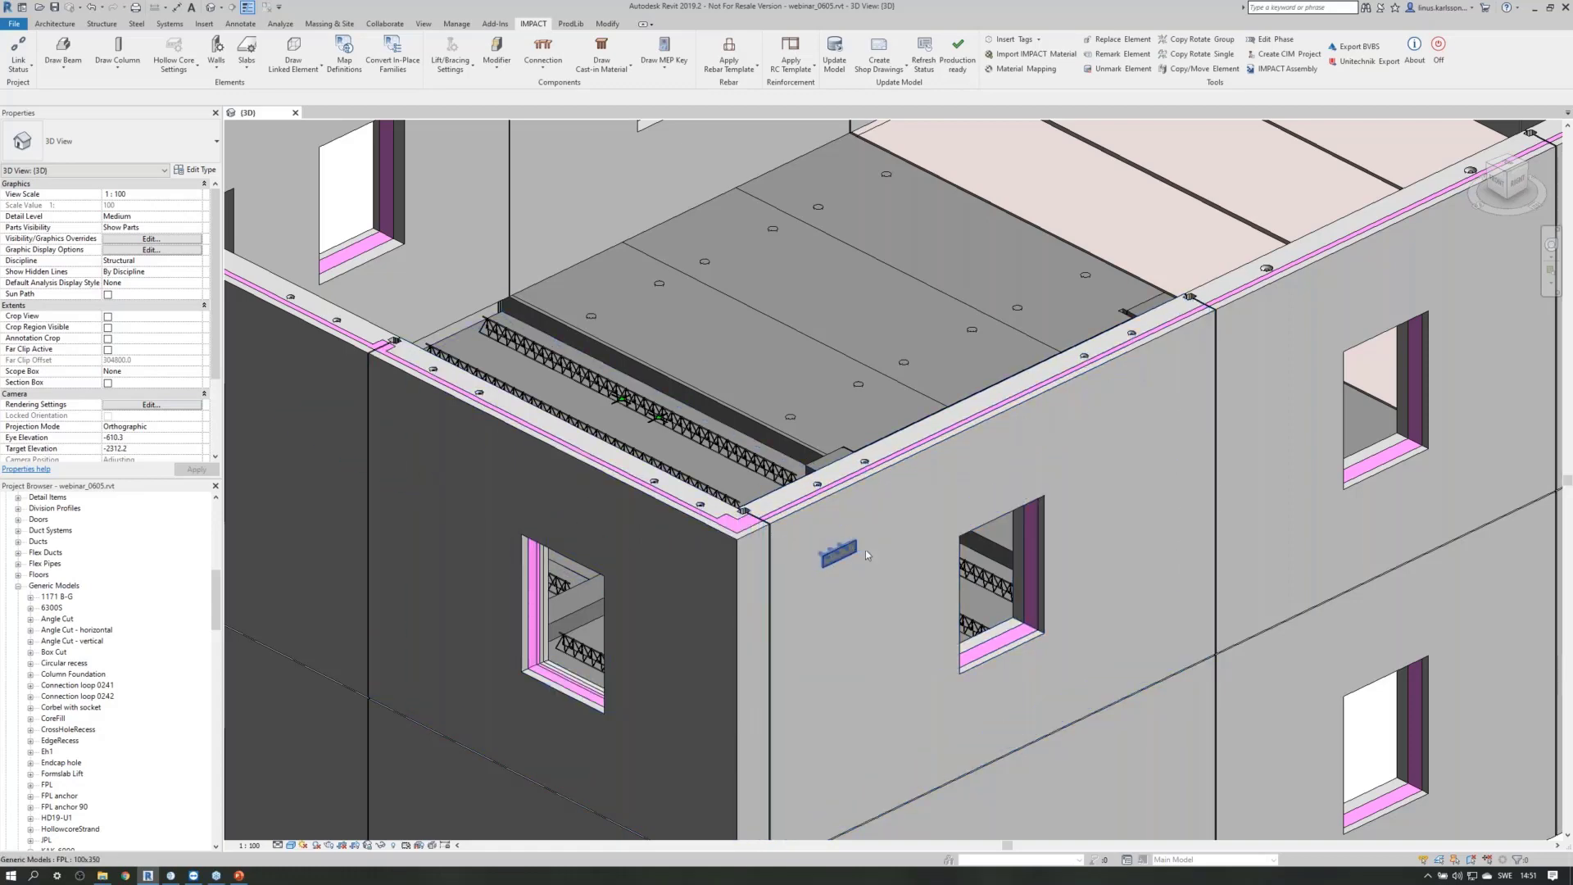
{"action": "scroll", "coordinate": [685, 432], "scroll_direction": "down", "scroll_amount": 6}
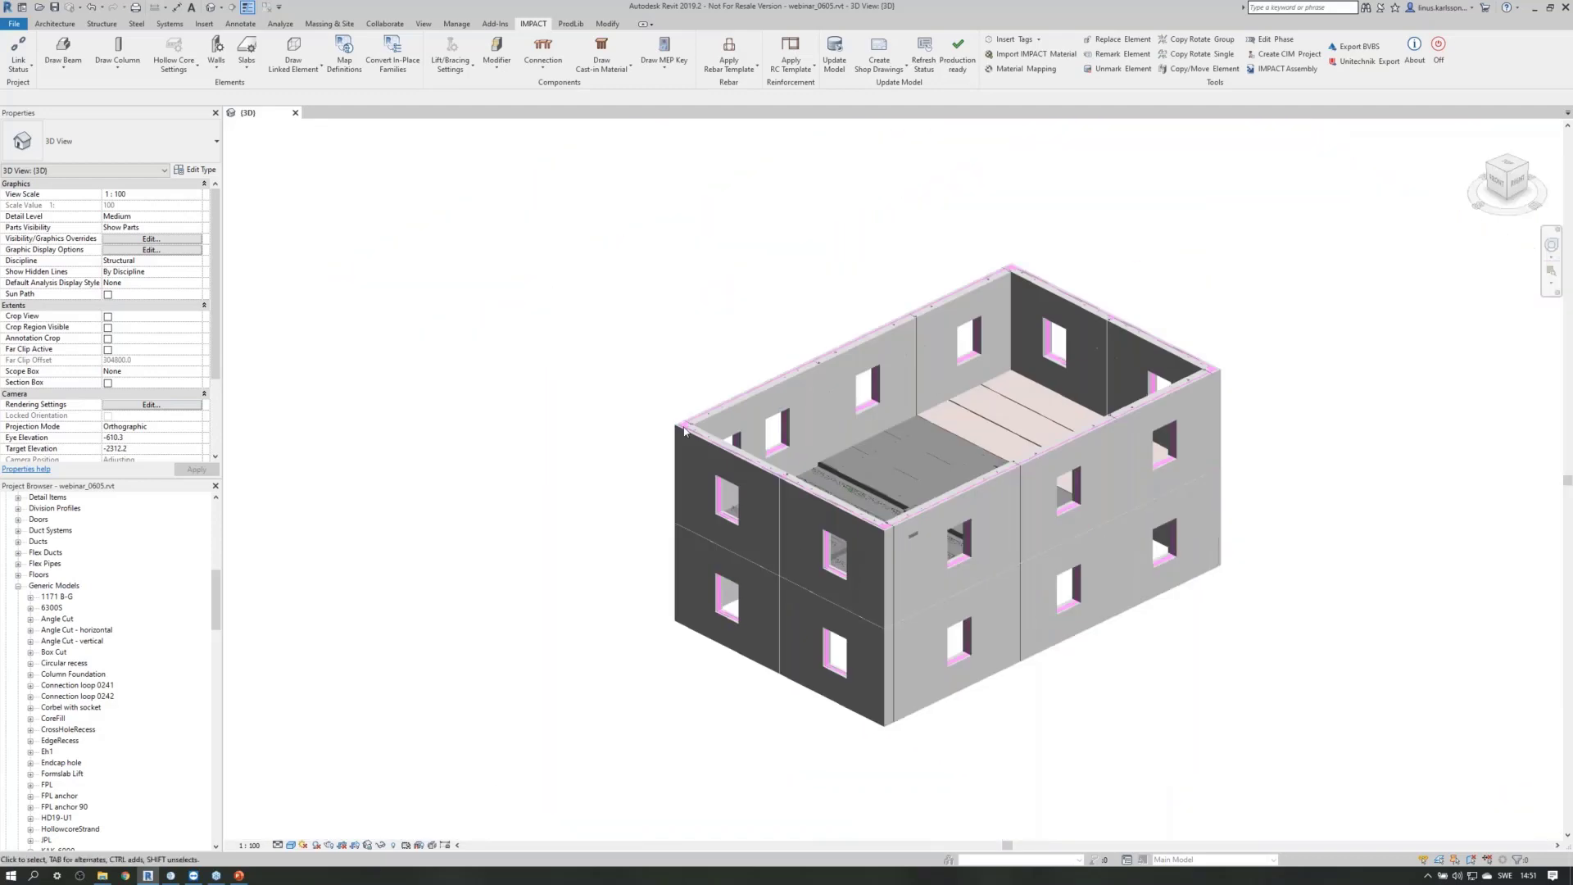
{"action": "middle_click_drag", "start_coordinate": [685, 432], "coordinate": [875, 719], "text": "shift"}
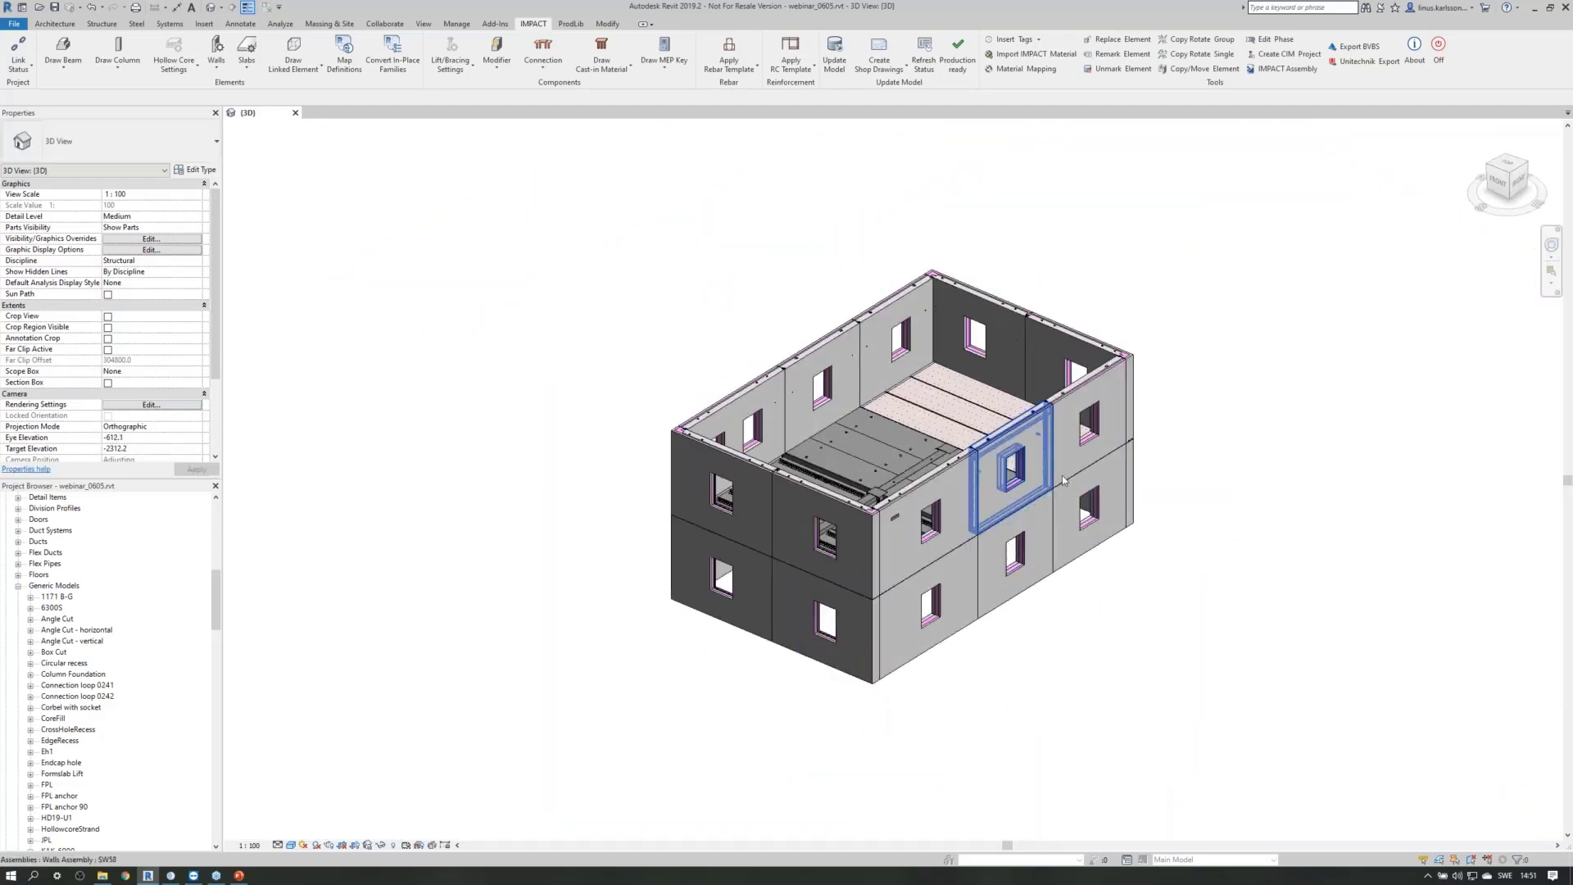
{"action": "middle_click_drag", "start_coordinate": [1062, 475], "coordinate": [820, 523], "text": "shift"}
{"action": "scroll", "coordinate": [823, 520], "scroll_direction": "up", "scroll_amount": 2}
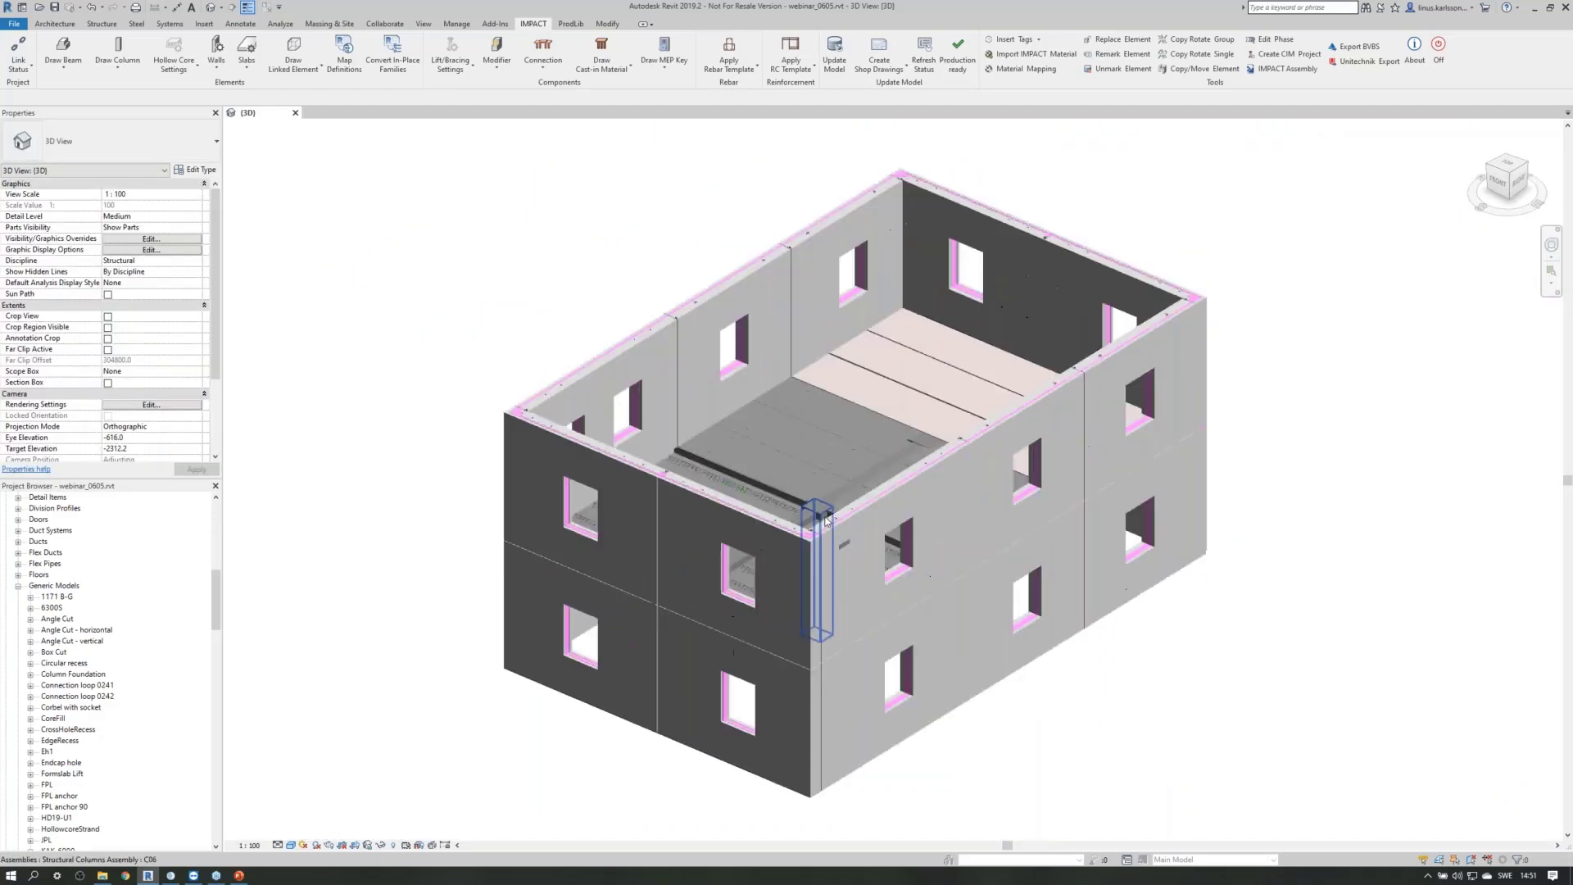
{"action": "scroll", "coordinate": [905, 513], "scroll_direction": "up", "scroll_amount": 1}
{"action": "middle_click_drag", "start_coordinate": [1186, 592], "coordinate": [847, 783], "text": "shift"}
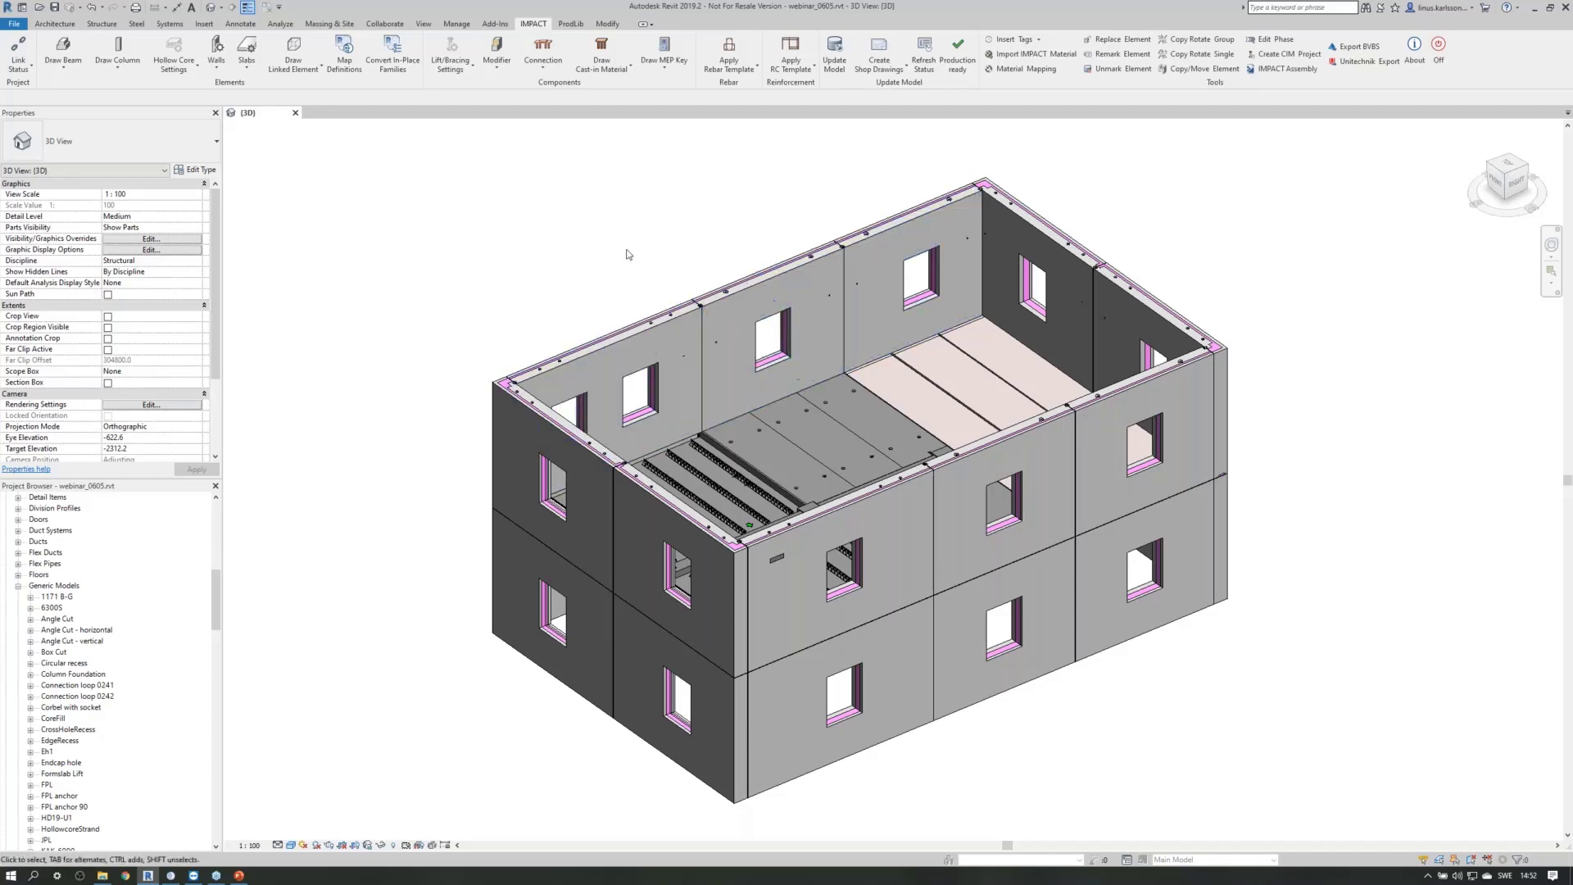
{"action": "scroll", "coordinate": [888, 401], "scroll_direction": "down", "scroll_amount": 2}
{"action": "middle_click_drag", "start_coordinate": [1164, 721], "coordinate": [1035, 345], "text": "shift"}
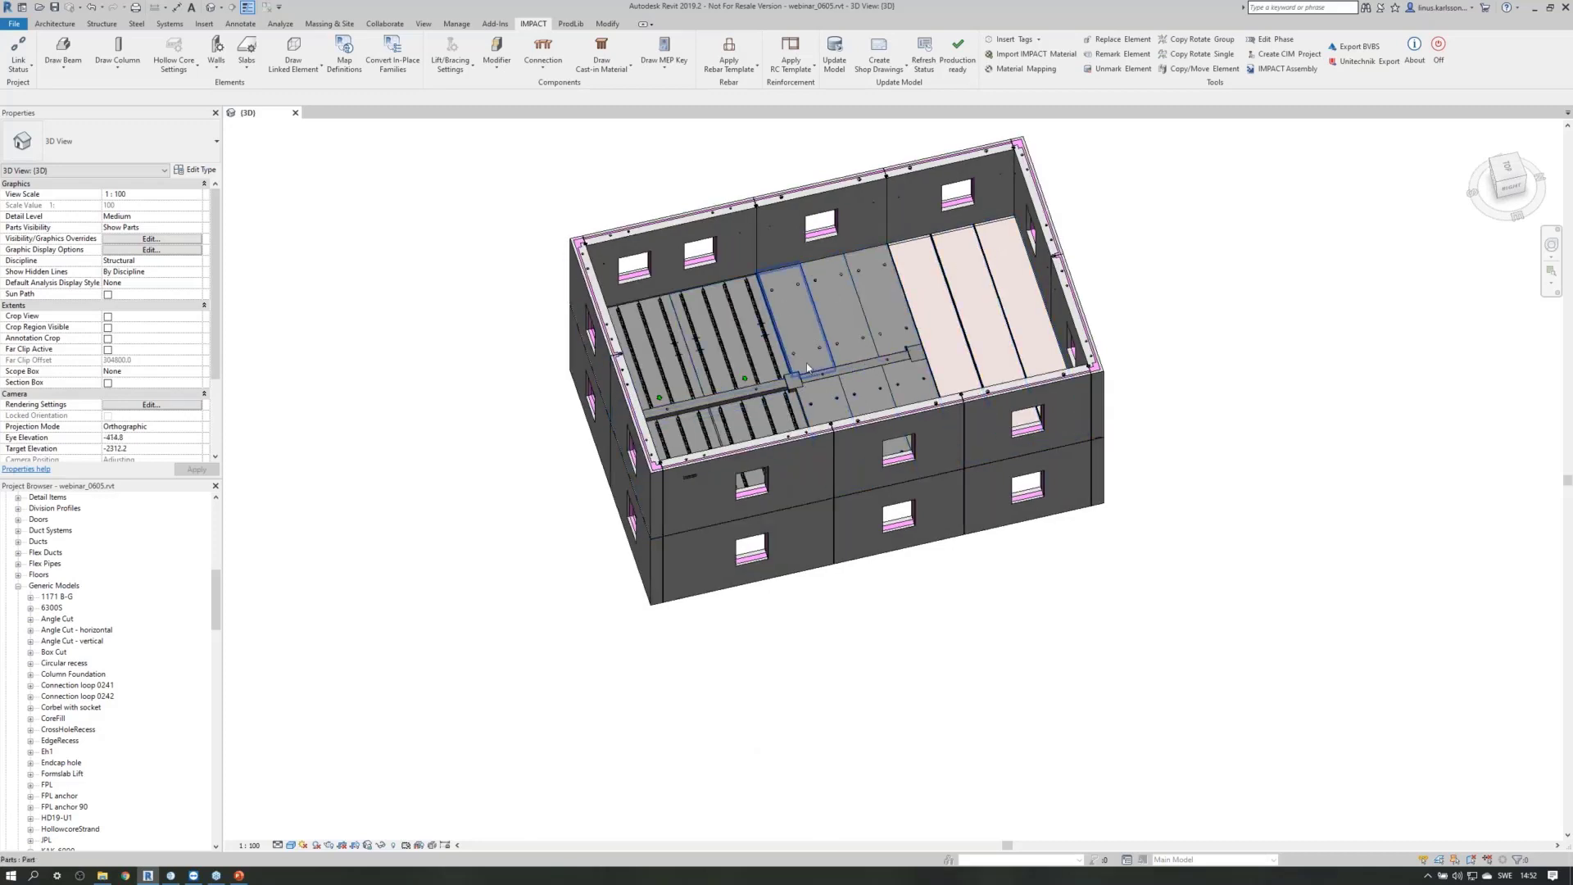
{"action": "middle_click_drag", "start_coordinate": [951, 593], "coordinate": [1038, 502], "text": "shift"}
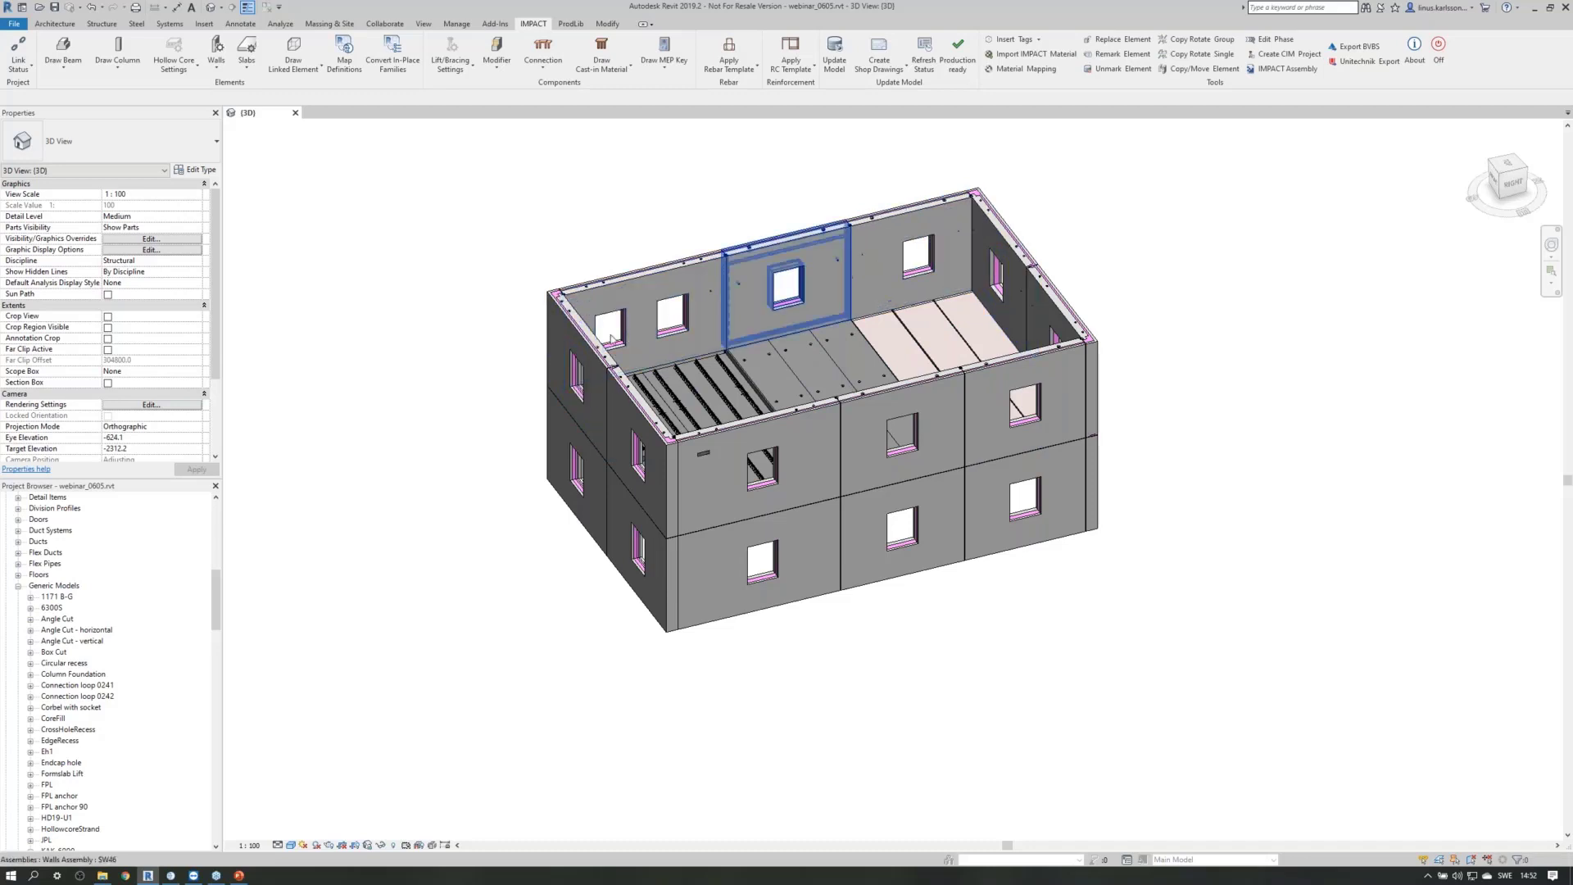
{"action": "middle_click_drag", "start_coordinate": [655, 393], "coordinate": [1278, 383], "text": "shift"}
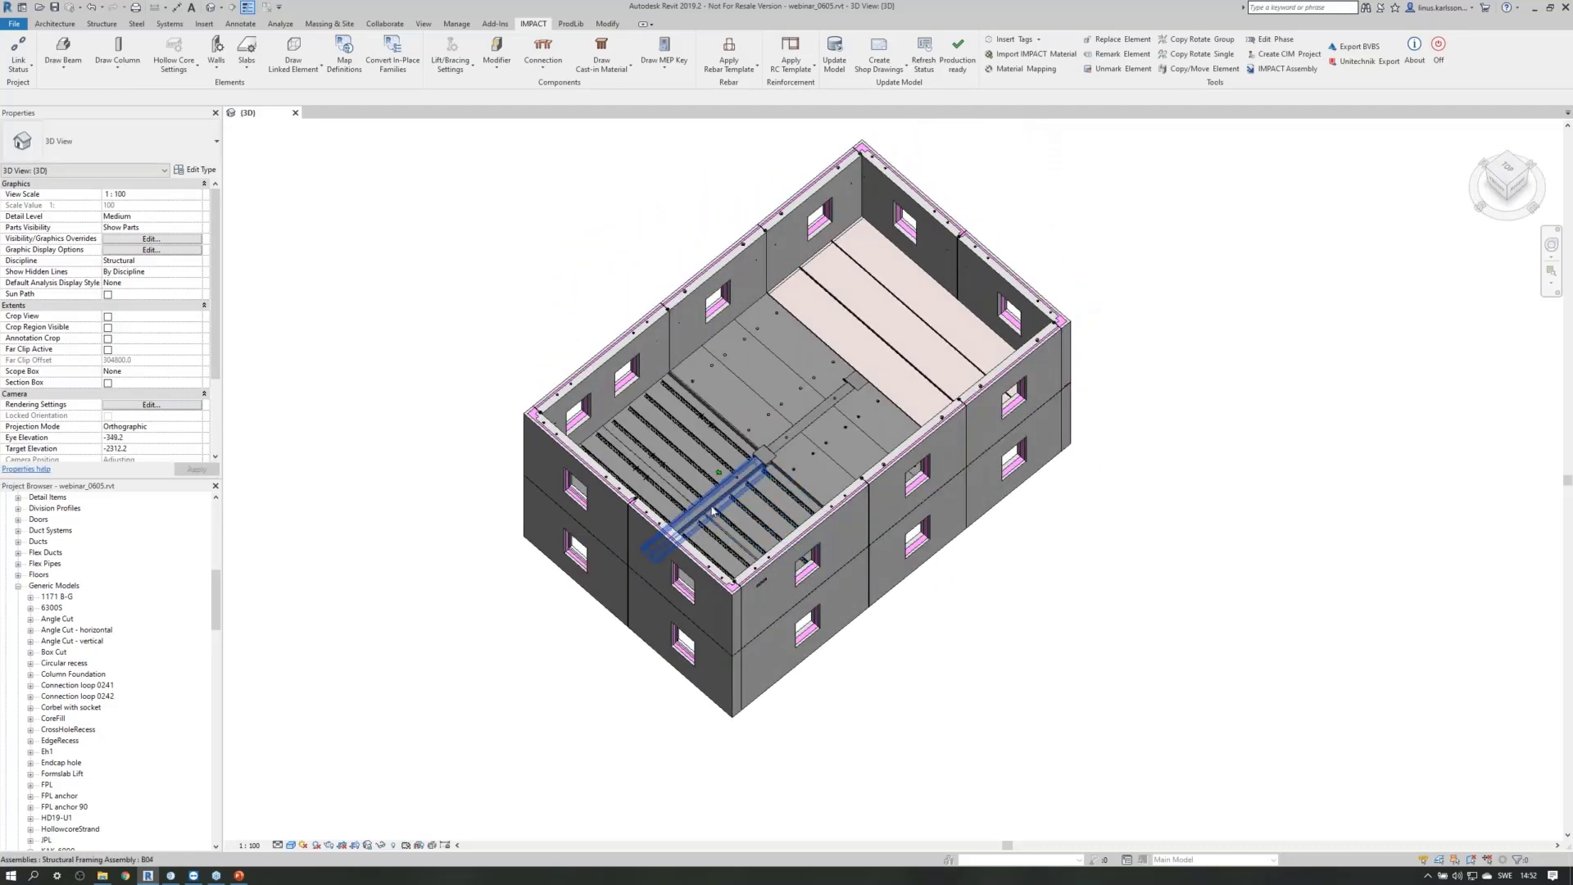
{"action": "scroll", "coordinate": [712, 510], "scroll_direction": "up", "scroll_amount": 4}
{"action": "scroll", "coordinate": [711, 510], "scroll_direction": "up", "scroll_amount": 1}
{"action": "left_click", "coordinate": [711, 511]}
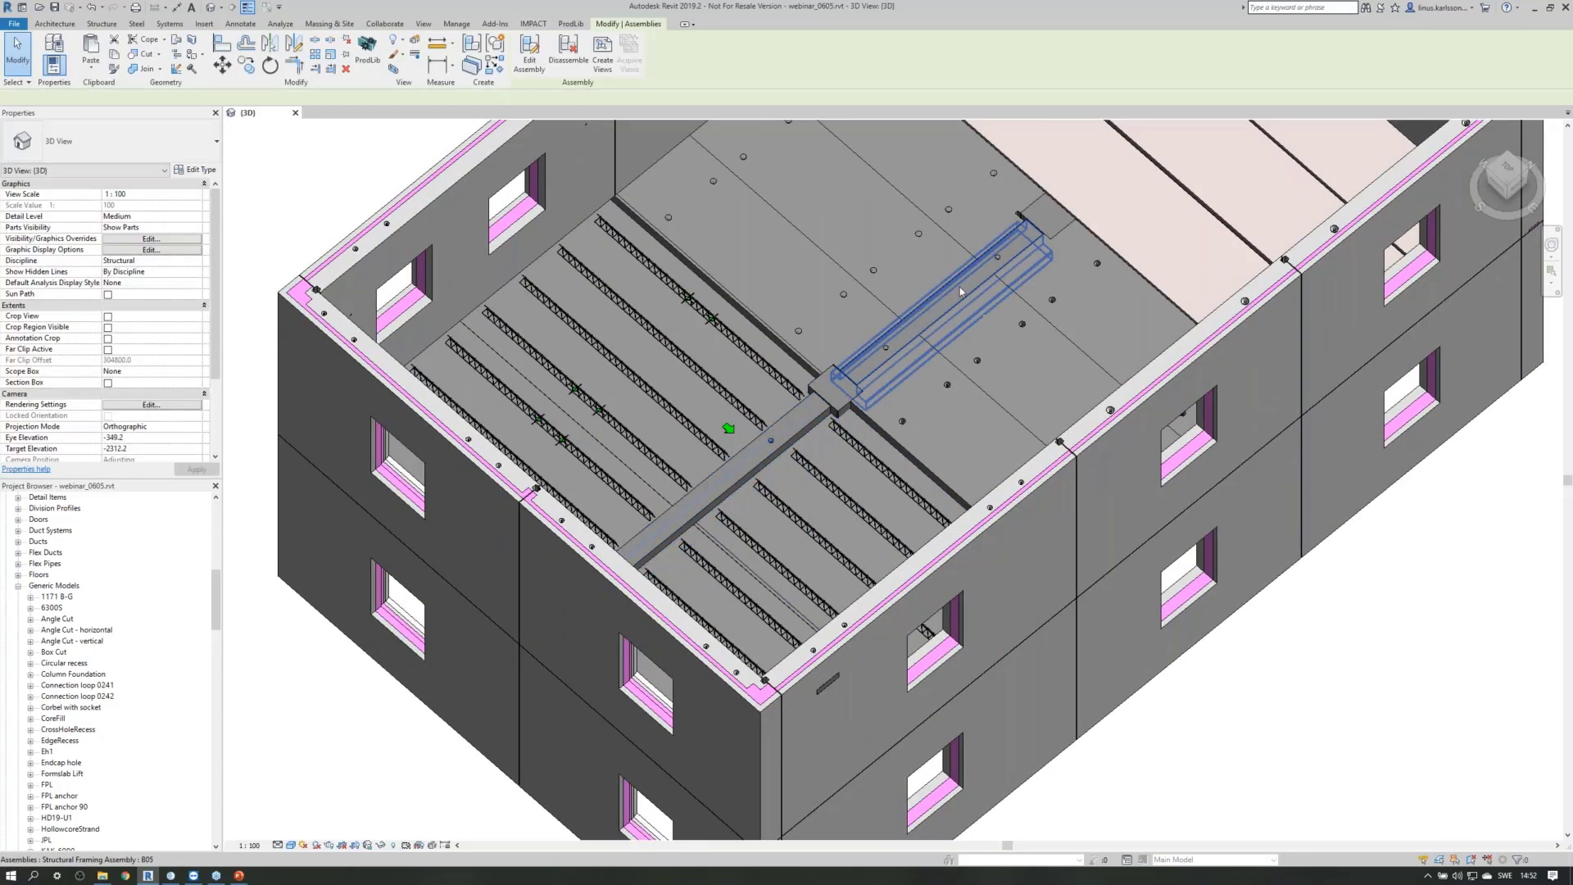
{"action": "left_click", "coordinate": [1065, 223]}
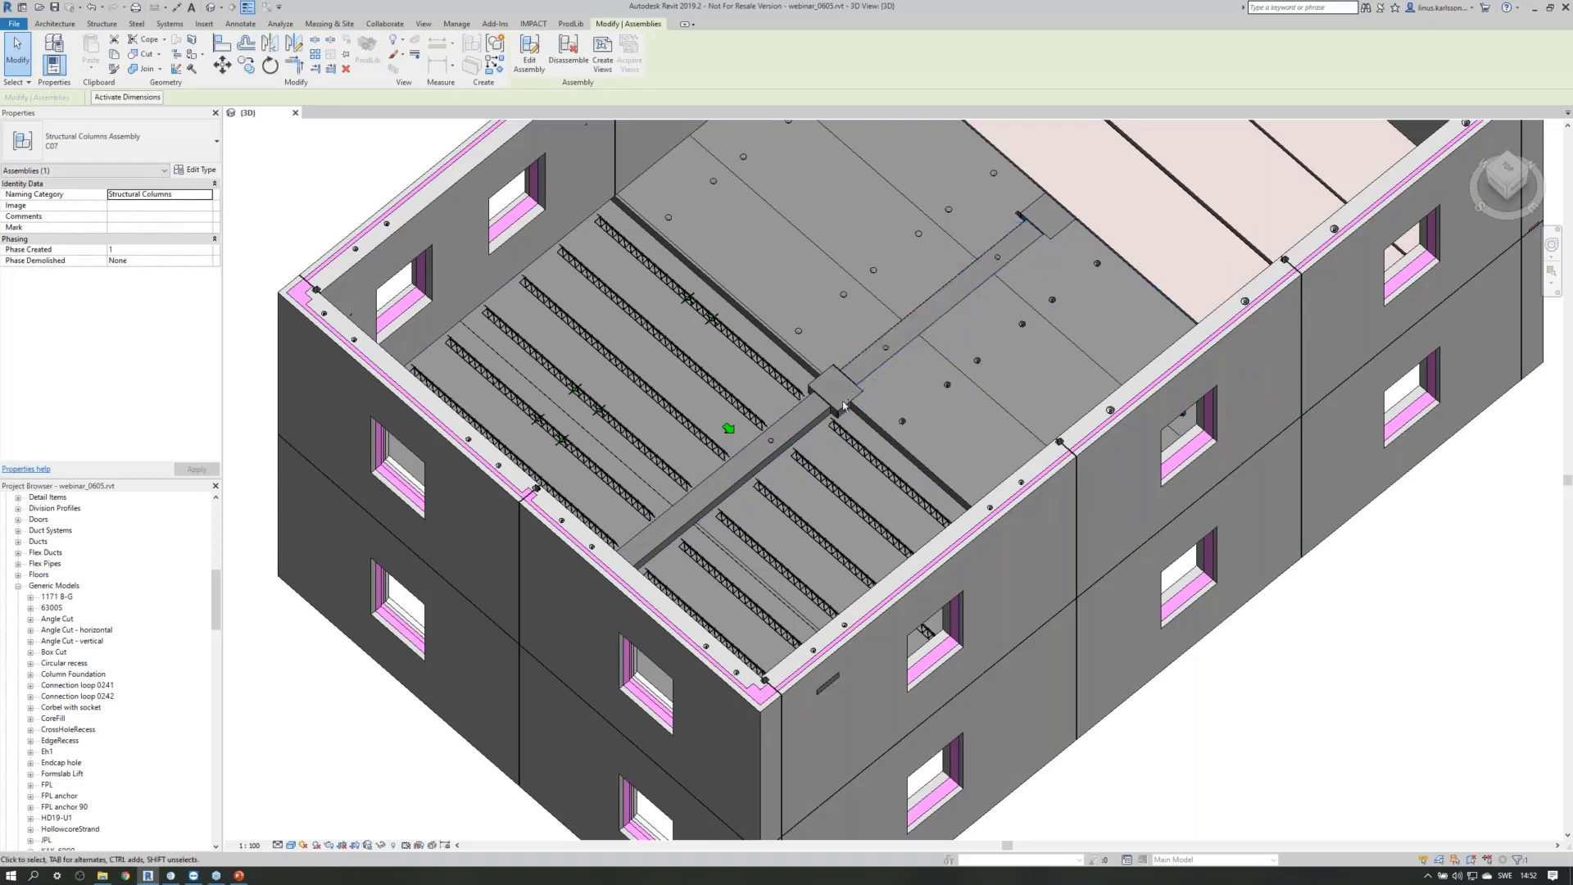
{"action": "middle_click_drag", "start_coordinate": [842, 411], "coordinate": [763, 379], "text": "shift"}
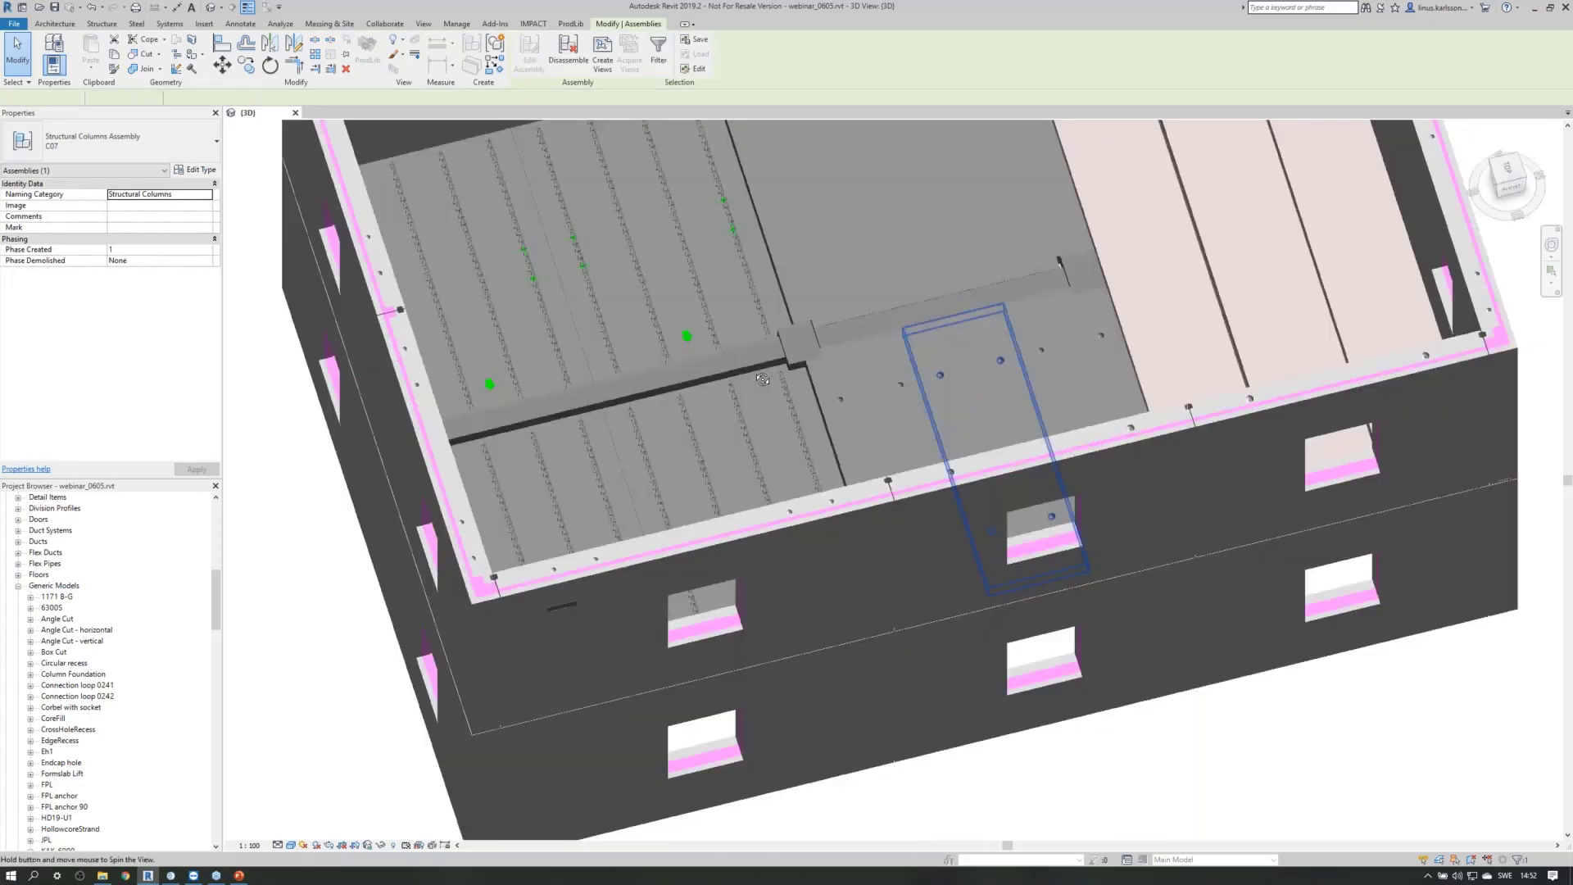
{"action": "middle_click_drag", "start_coordinate": [763, 380], "coordinate": [426, 365], "text": "shift"}
{"action": "left_click", "coordinate": [399, 469]}
Copy the three structural column assemblies along the interior beam line to Level 2 with IMPACT Copy/Move Element.
{"action": "scroll", "coordinate": [399, 468], "scroll_direction": "down", "scroll_amount": 4}
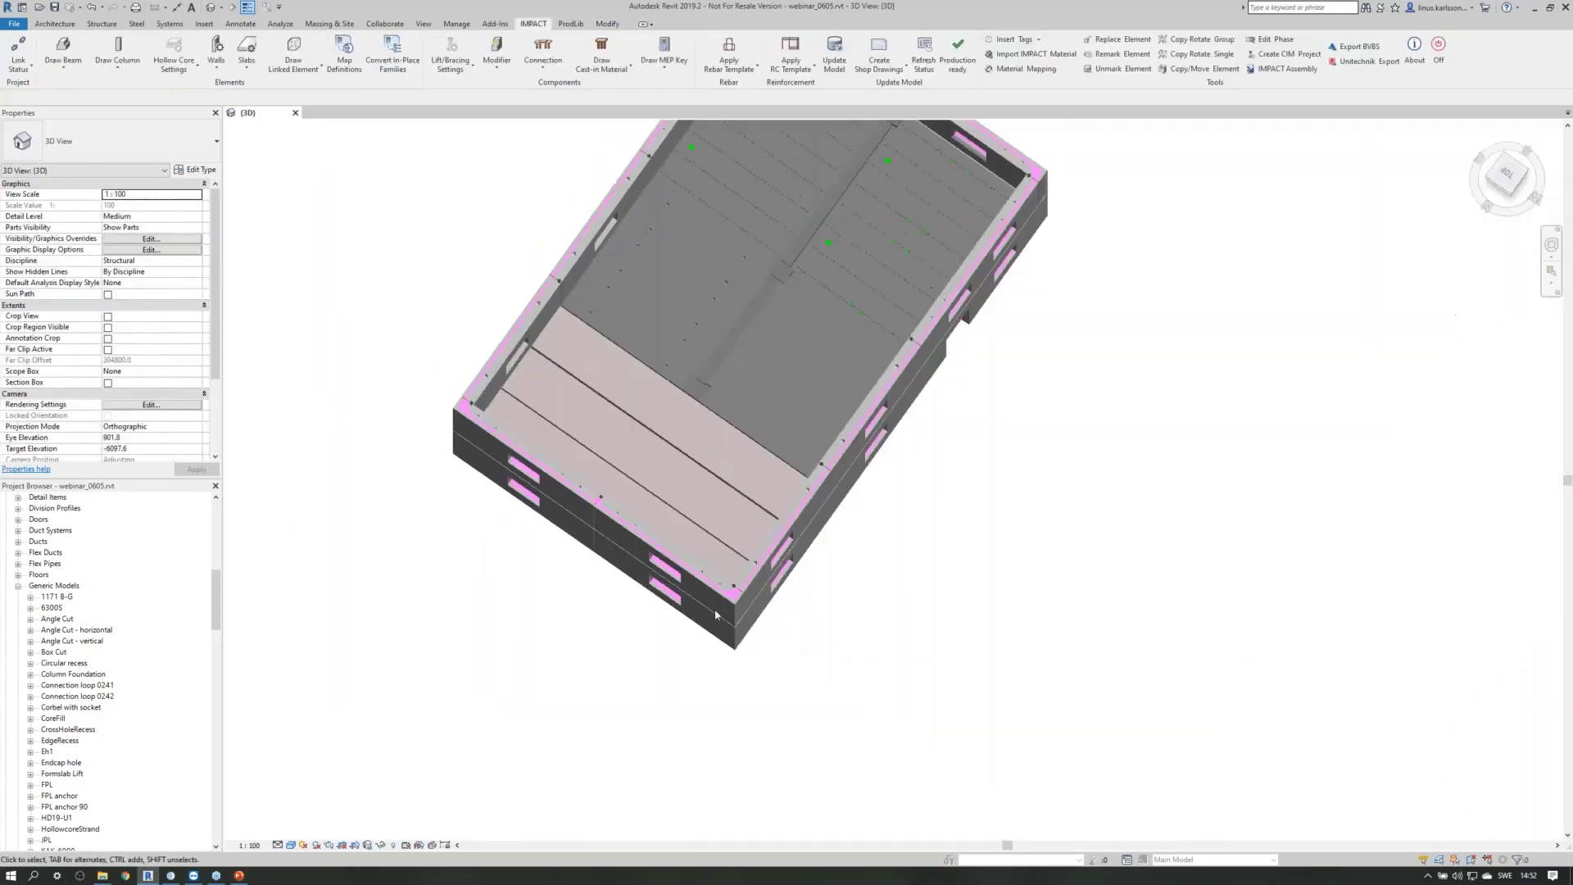
{"action": "middle_click_drag", "start_coordinate": [399, 468], "coordinate": [825, 241], "text": "shift"}
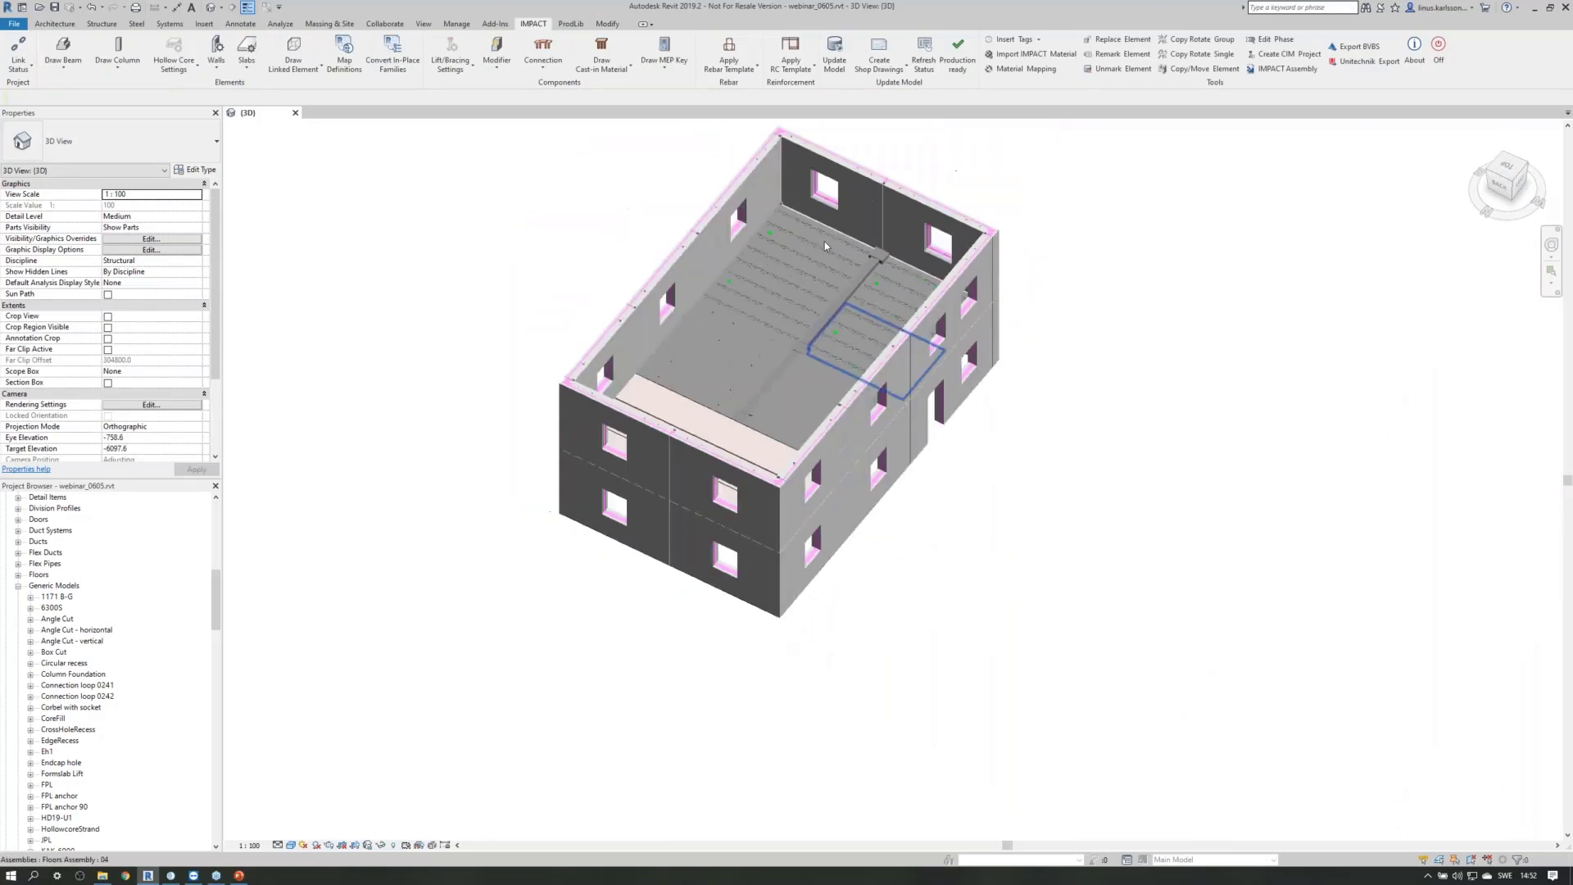
{"action": "scroll", "coordinate": [824, 241], "scroll_direction": "up", "scroll_amount": 3}
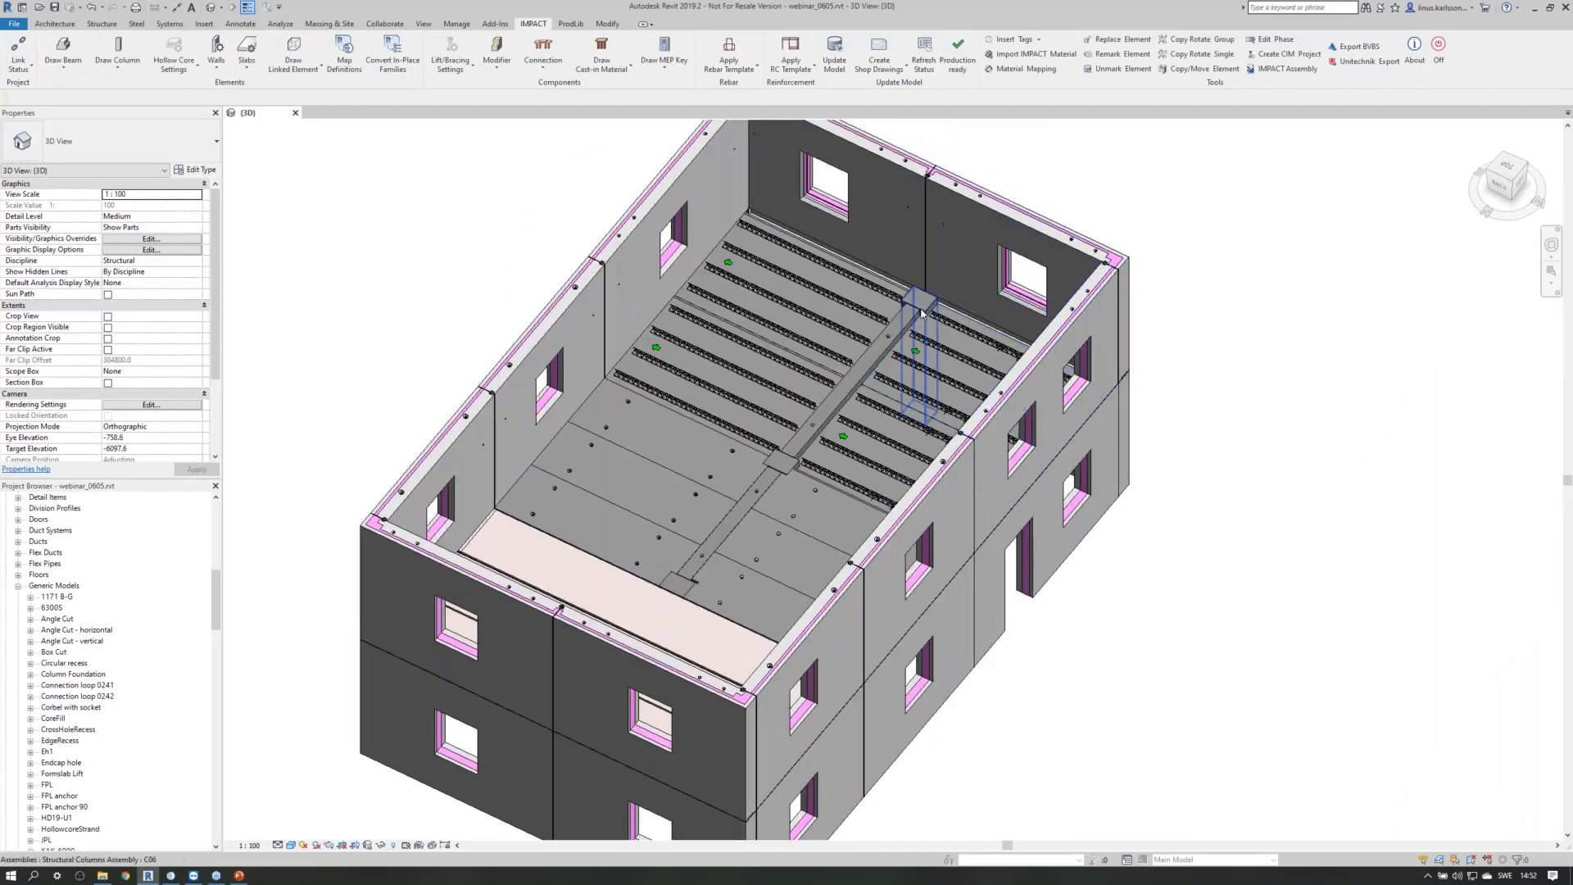
{"action": "left_click", "coordinate": [921, 310]}
{"action": "left_click", "coordinate": [789, 468], "text": "ctrl"}
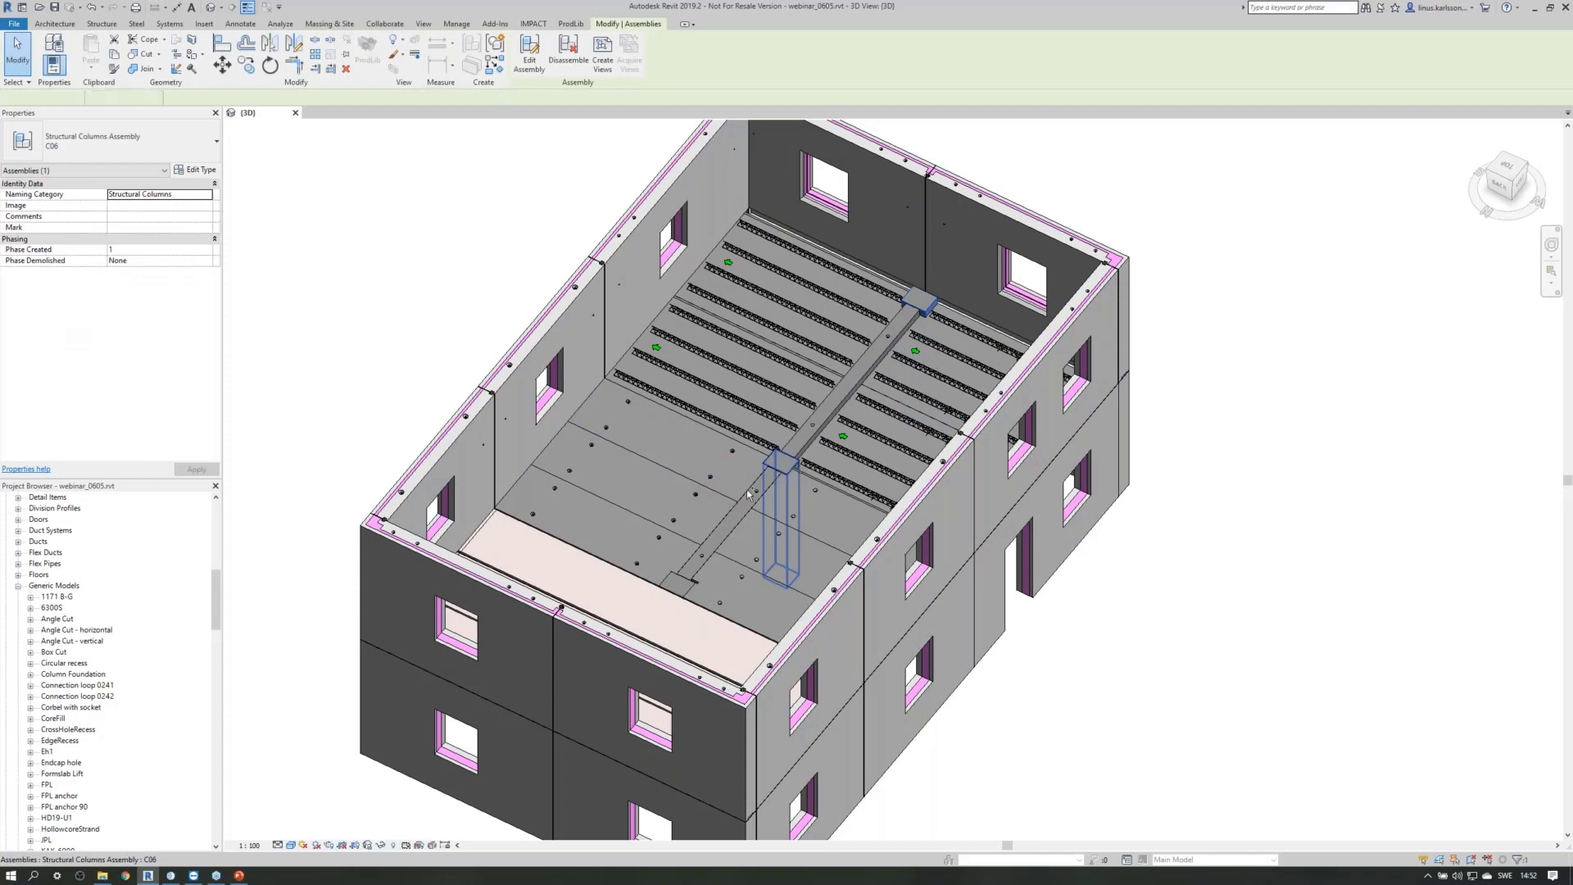
{"action": "left_click", "coordinate": [692, 585], "text": "ctrl"}
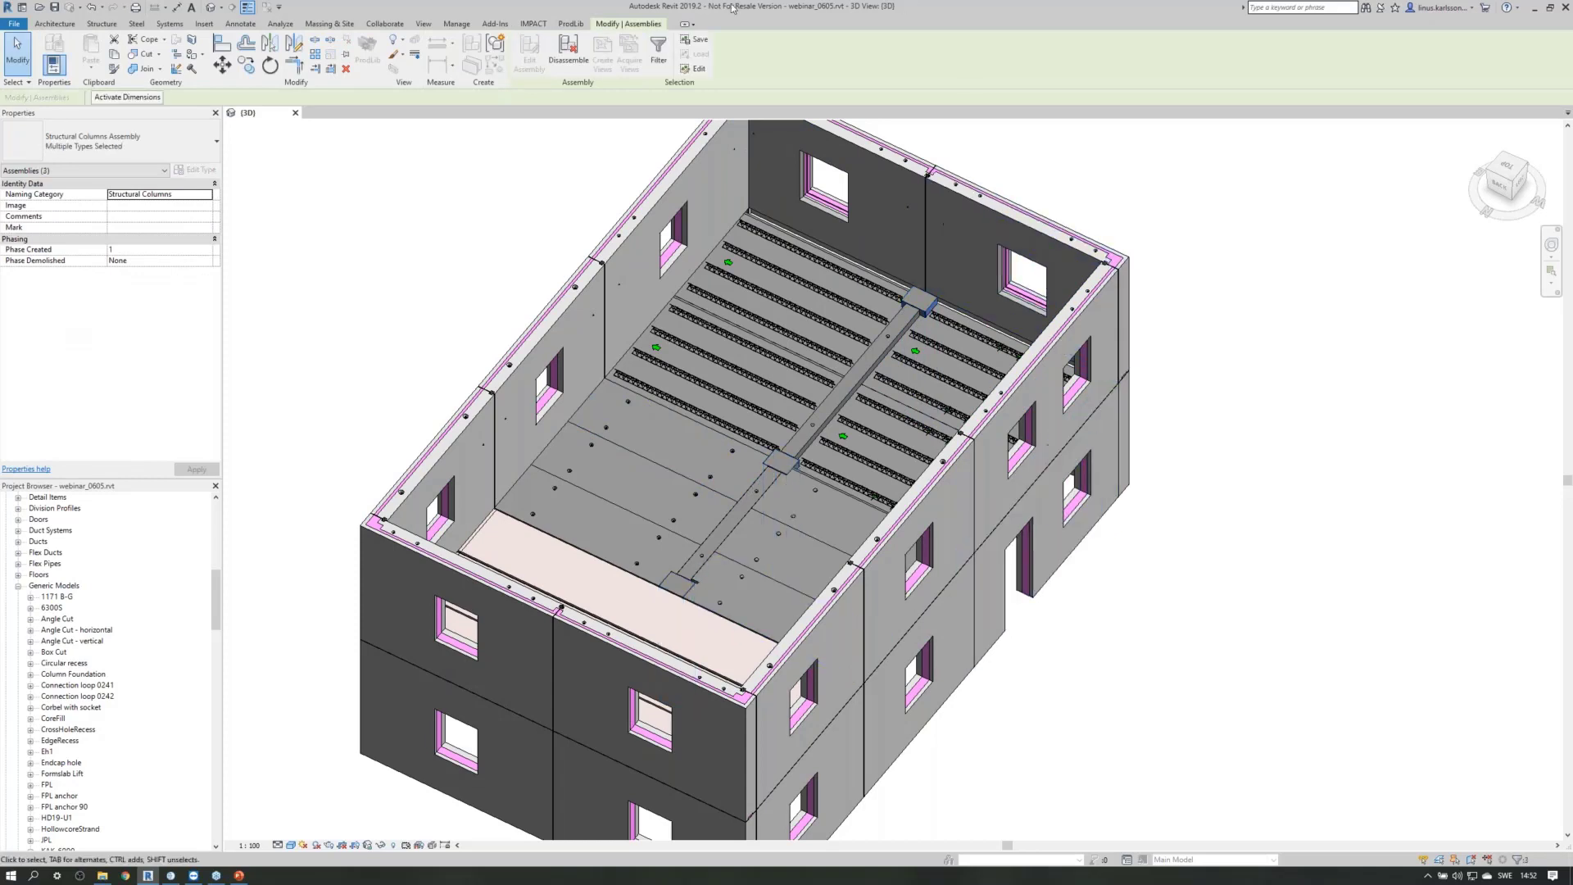
{"action": "left_click", "coordinate": [534, 23]}
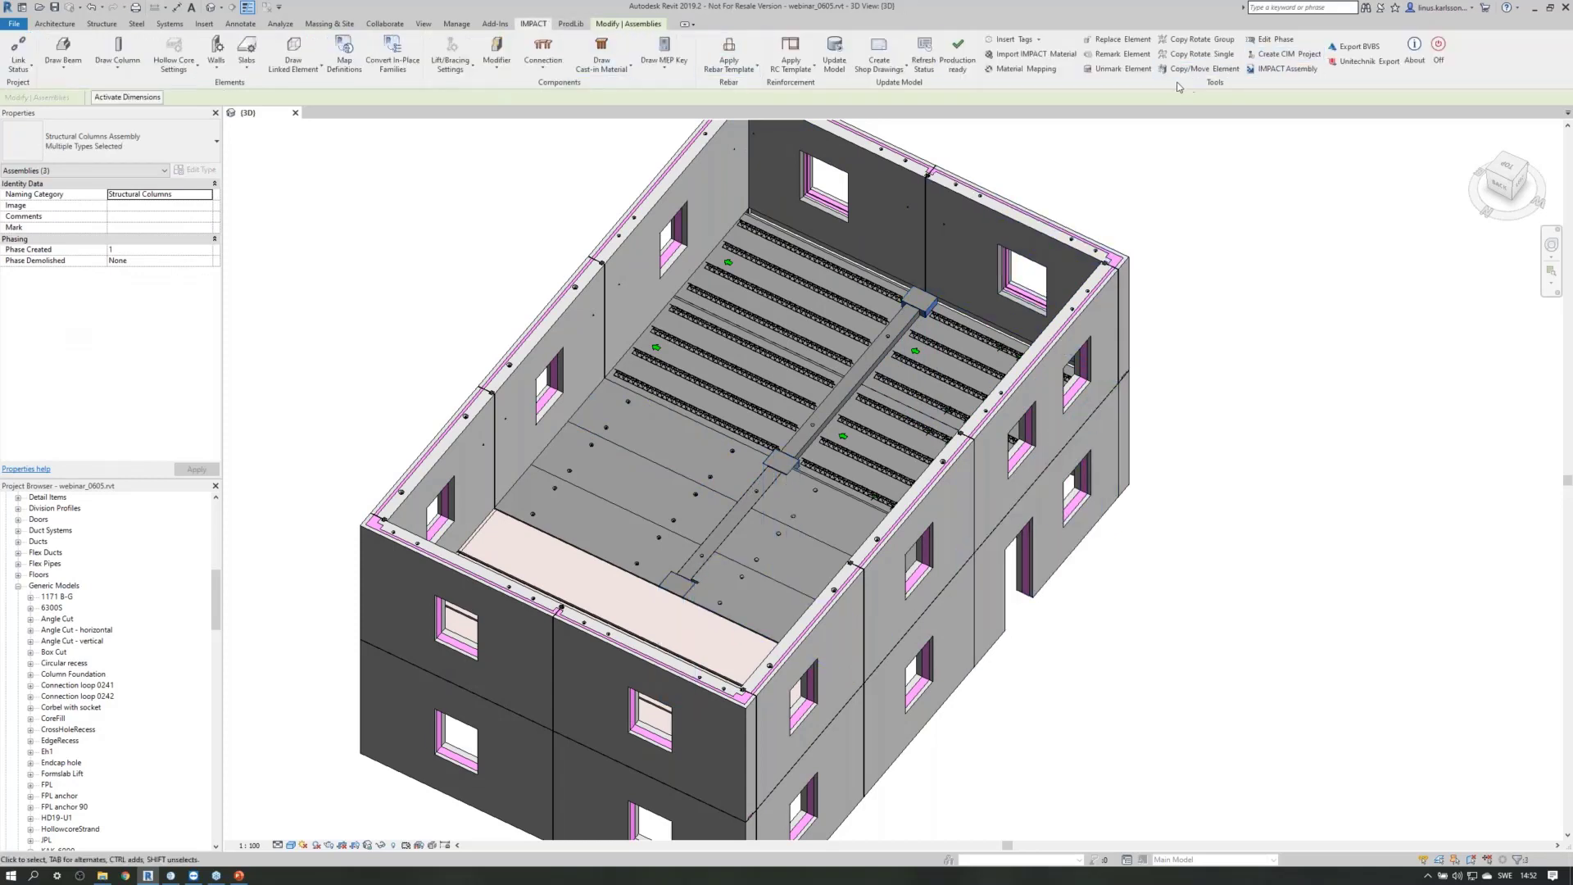
{"action": "left_click", "coordinate": [1203, 69]}
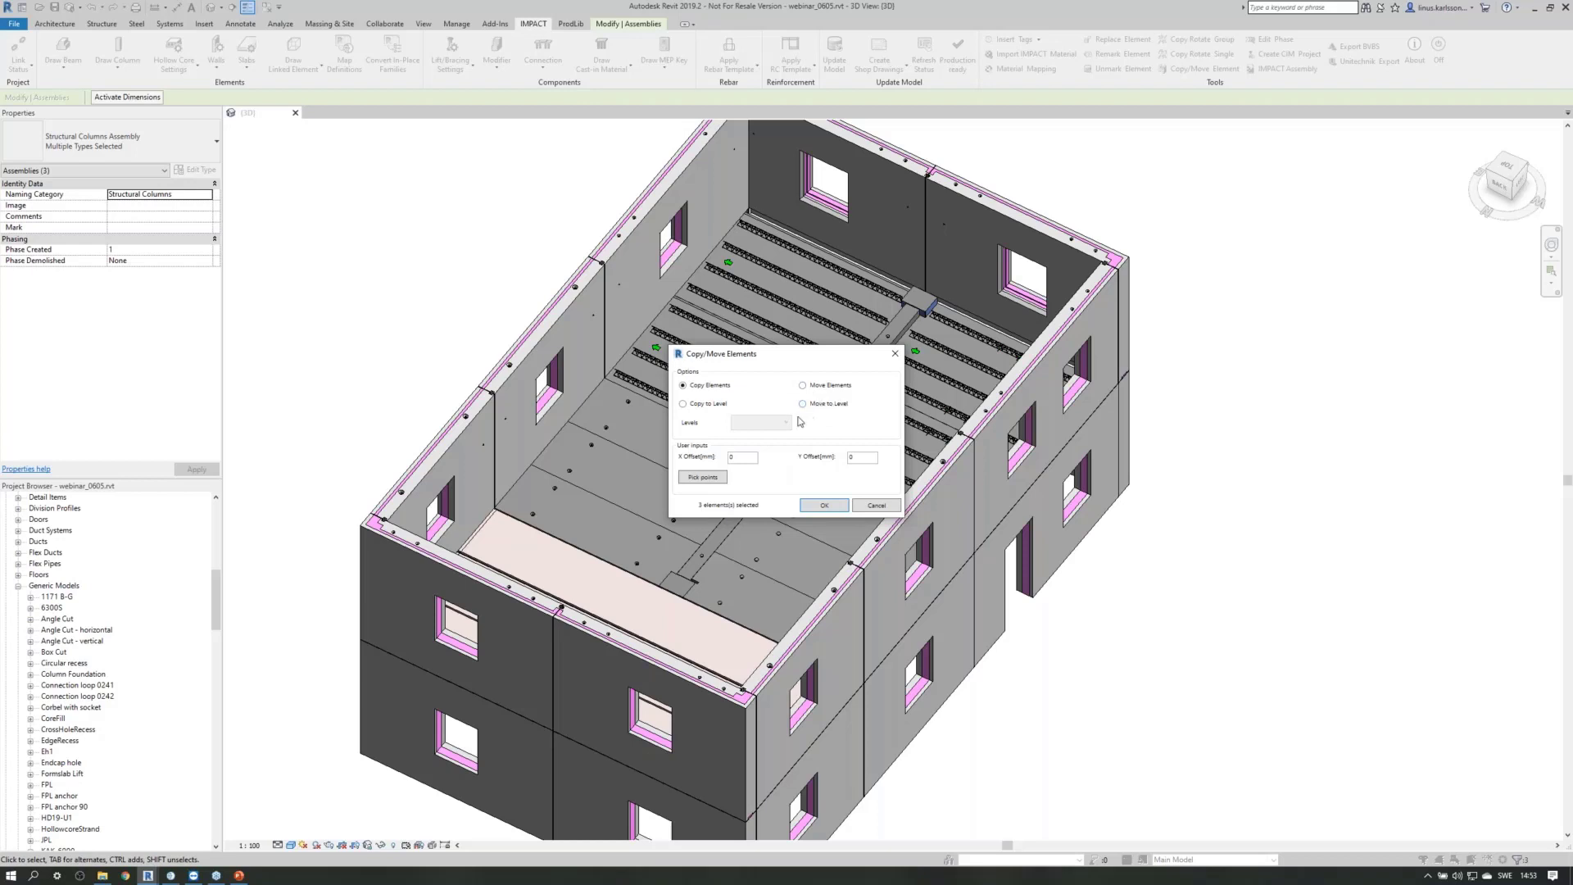
{"action": "left_click", "coordinate": [706, 406]}
{"action": "left_click", "coordinate": [786, 422]}
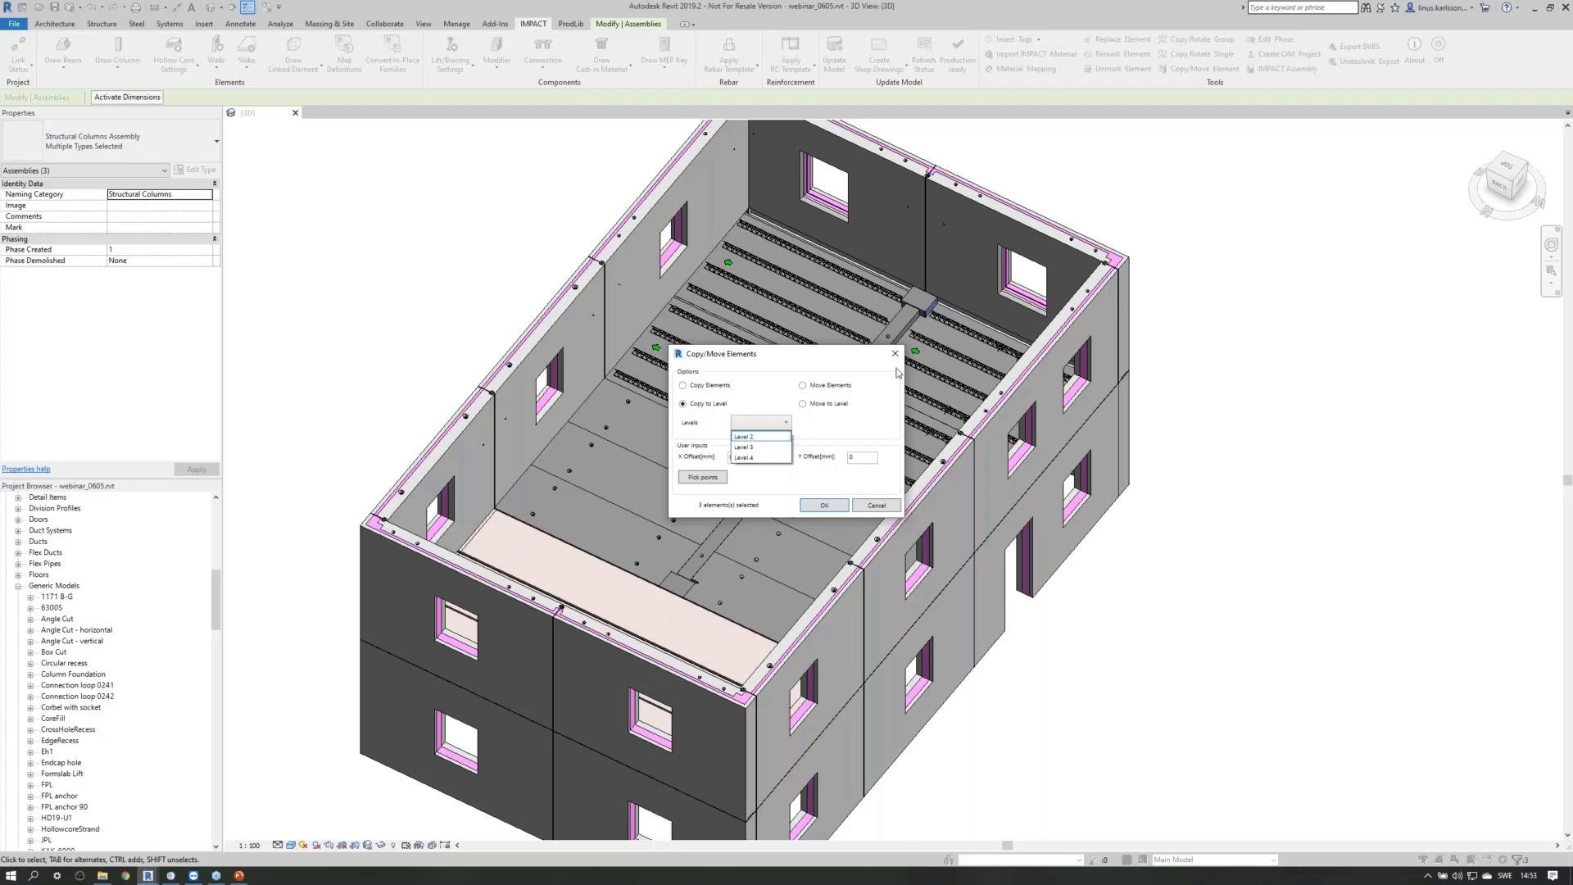
{"action": "left_click", "coordinate": [751, 438]}
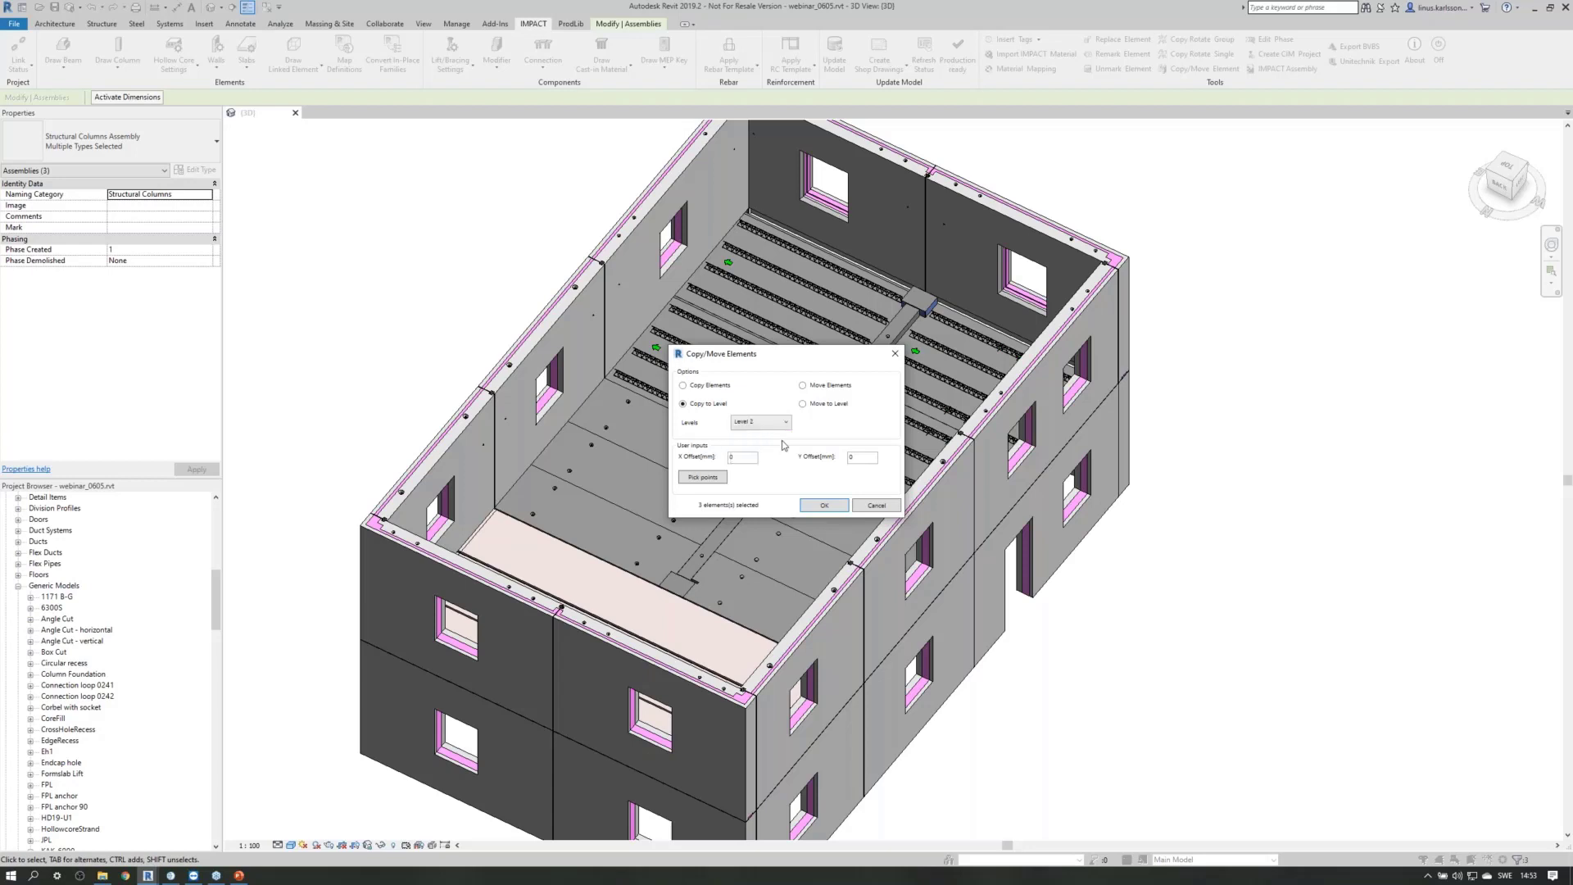
{"action": "left_click", "coordinate": [822, 505]}
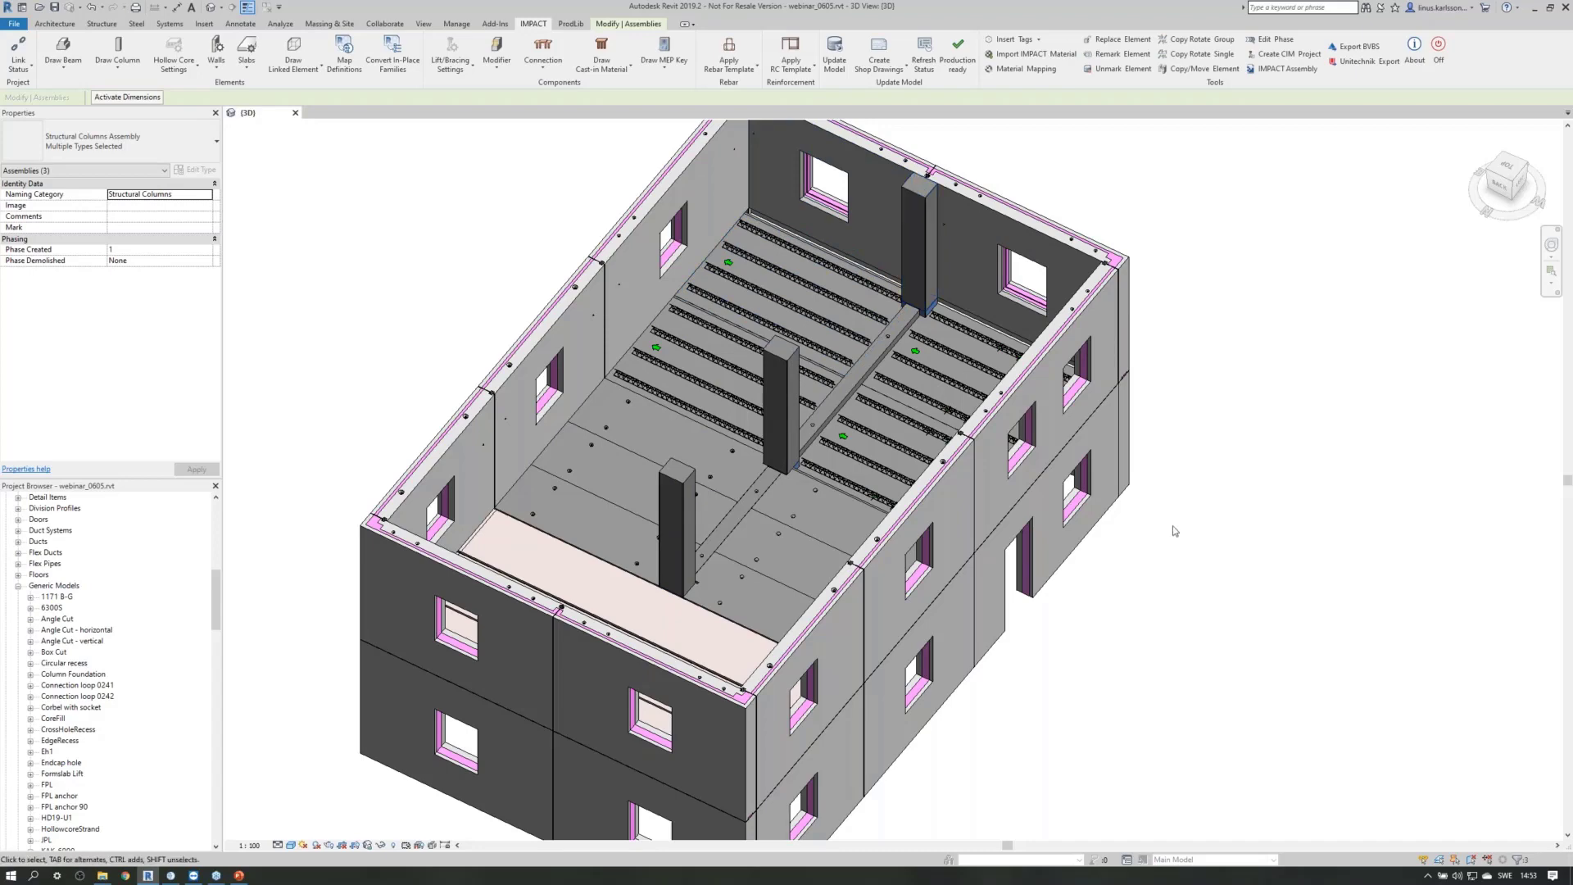
{"action": "middle_click_drag", "start_coordinate": [1166, 636], "coordinate": [810, 249], "text": "shift"}
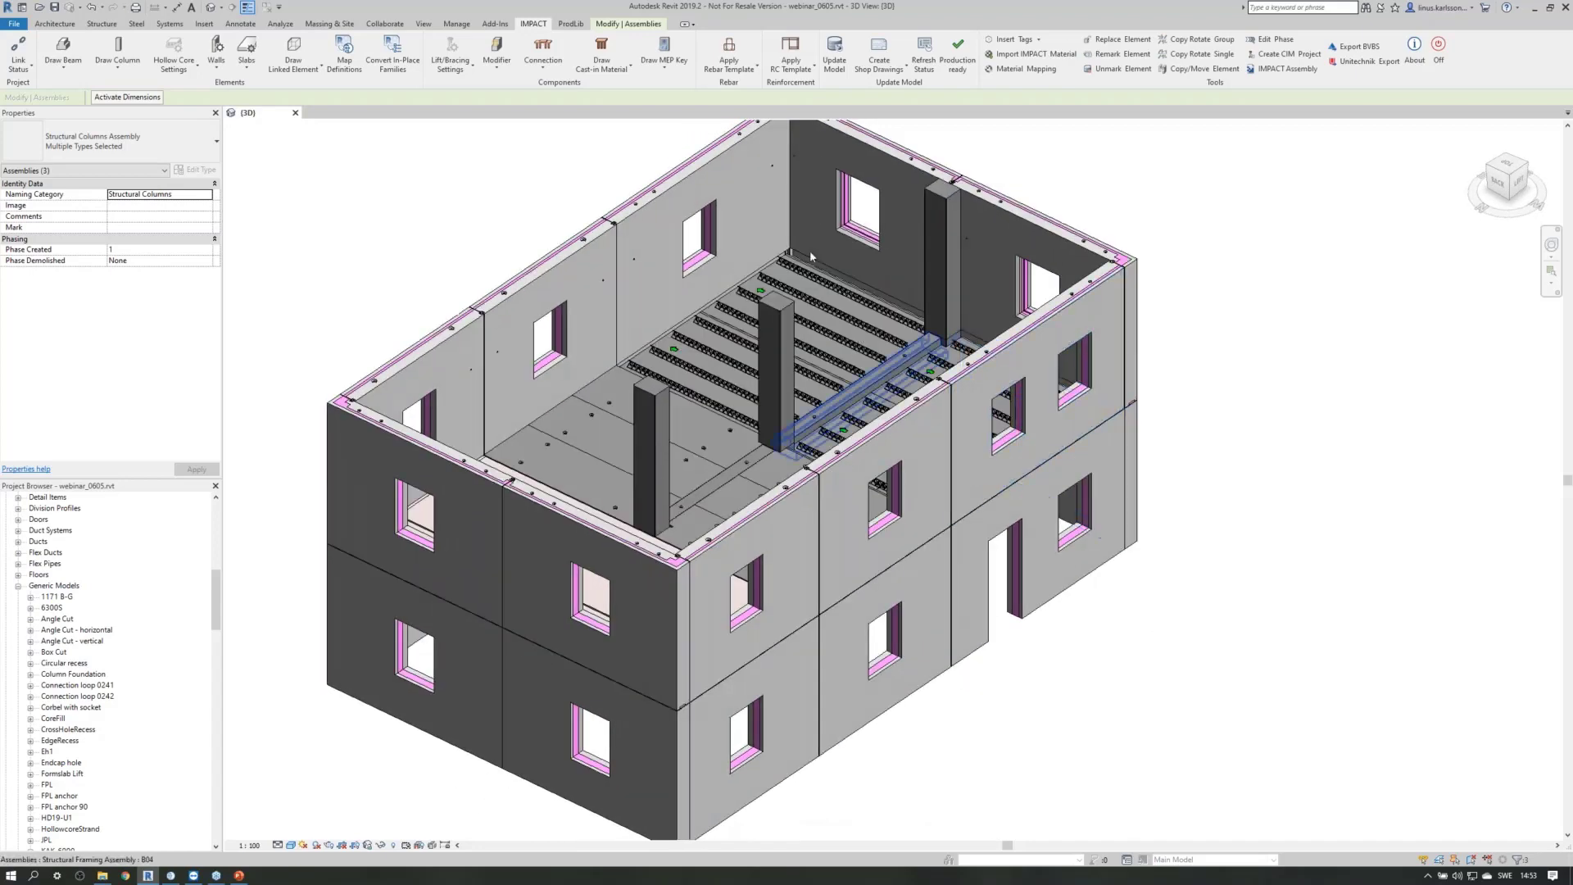
{"action": "scroll", "coordinate": [928, 191], "scroll_direction": "up", "scroll_amount": 4}
{"action": "scroll", "coordinate": [928, 191], "scroll_direction": "down", "scroll_amount": 6}
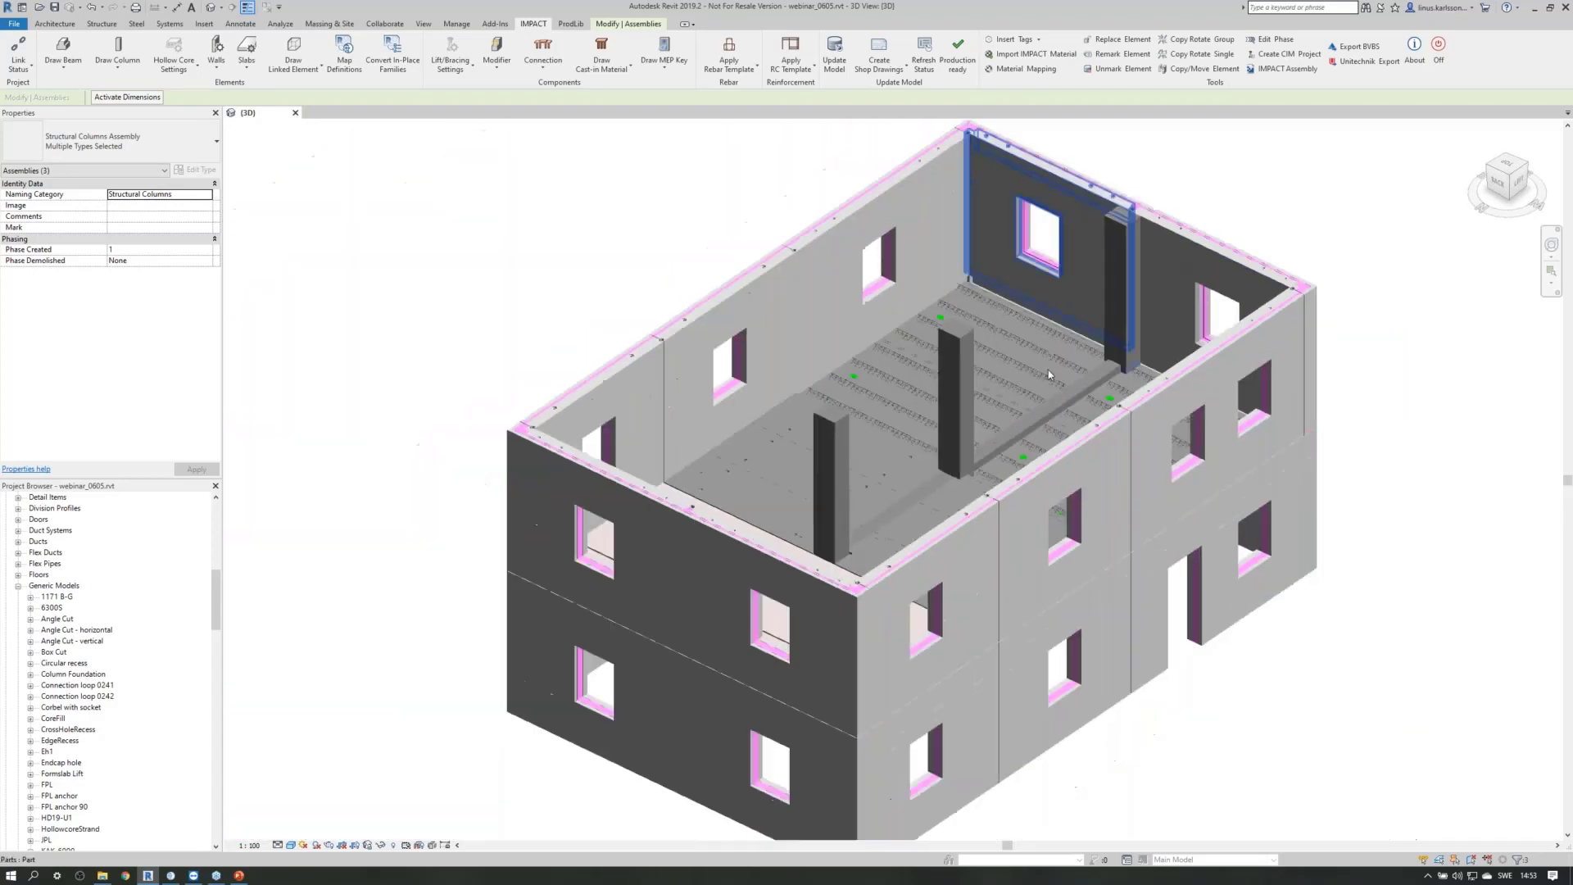
{"action": "middle_click_drag", "start_coordinate": [1049, 370], "coordinate": [1410, 518], "text": "shift"}
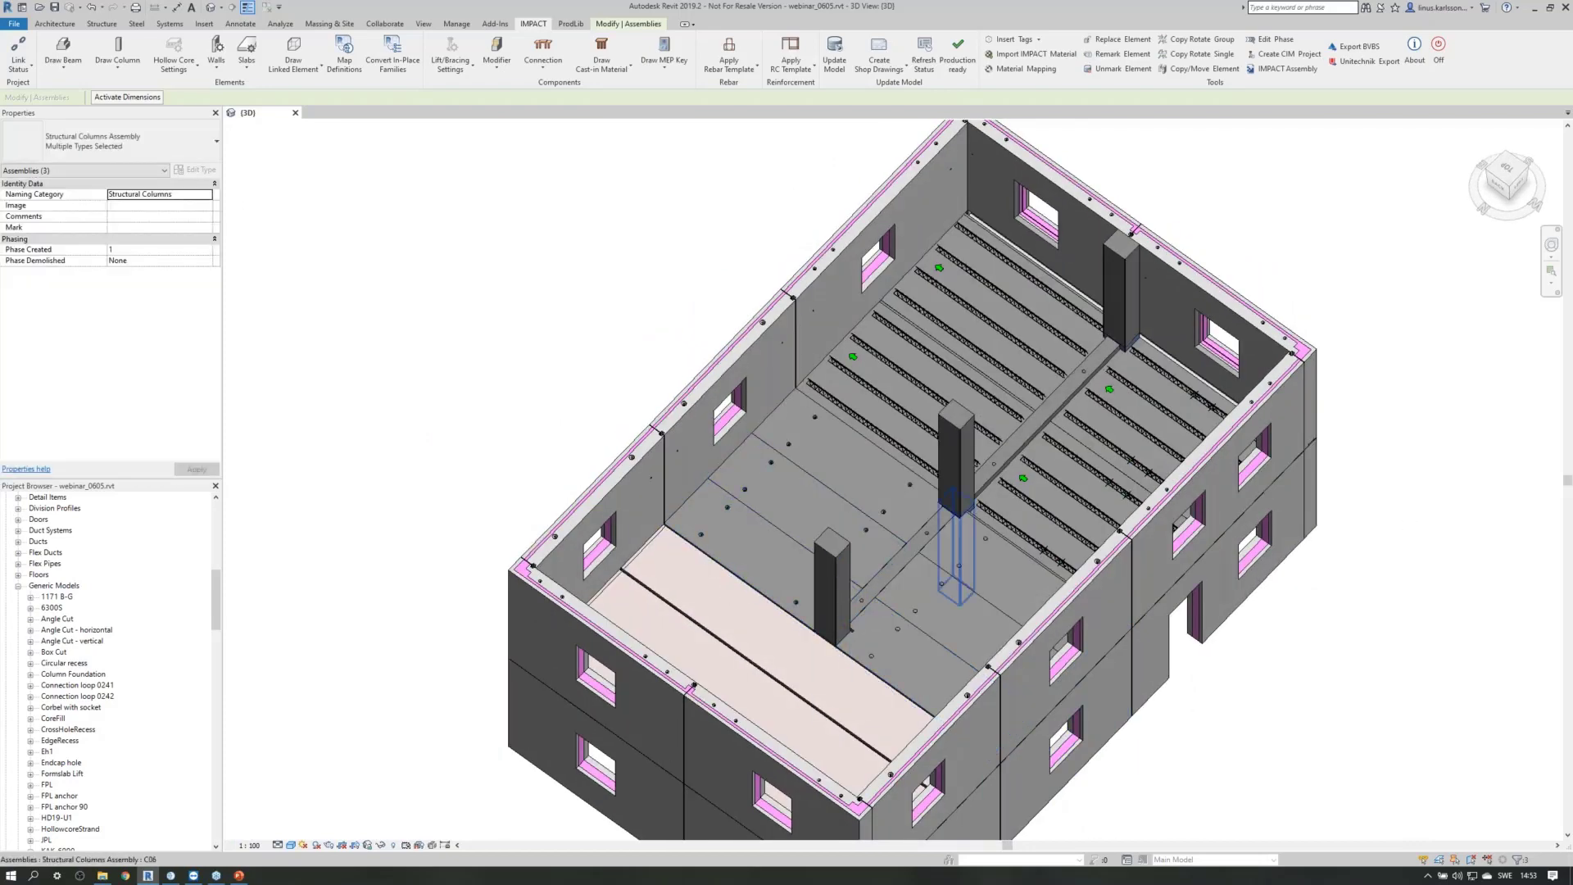
Copy the hollow core slab assemblies and the two interior beam assemblies to Level 3 with IMPACT Copy/Move Element.
{"action": "middle_click_drag", "start_coordinate": [1278, 420], "coordinate": [942, 394], "text": "shift"}
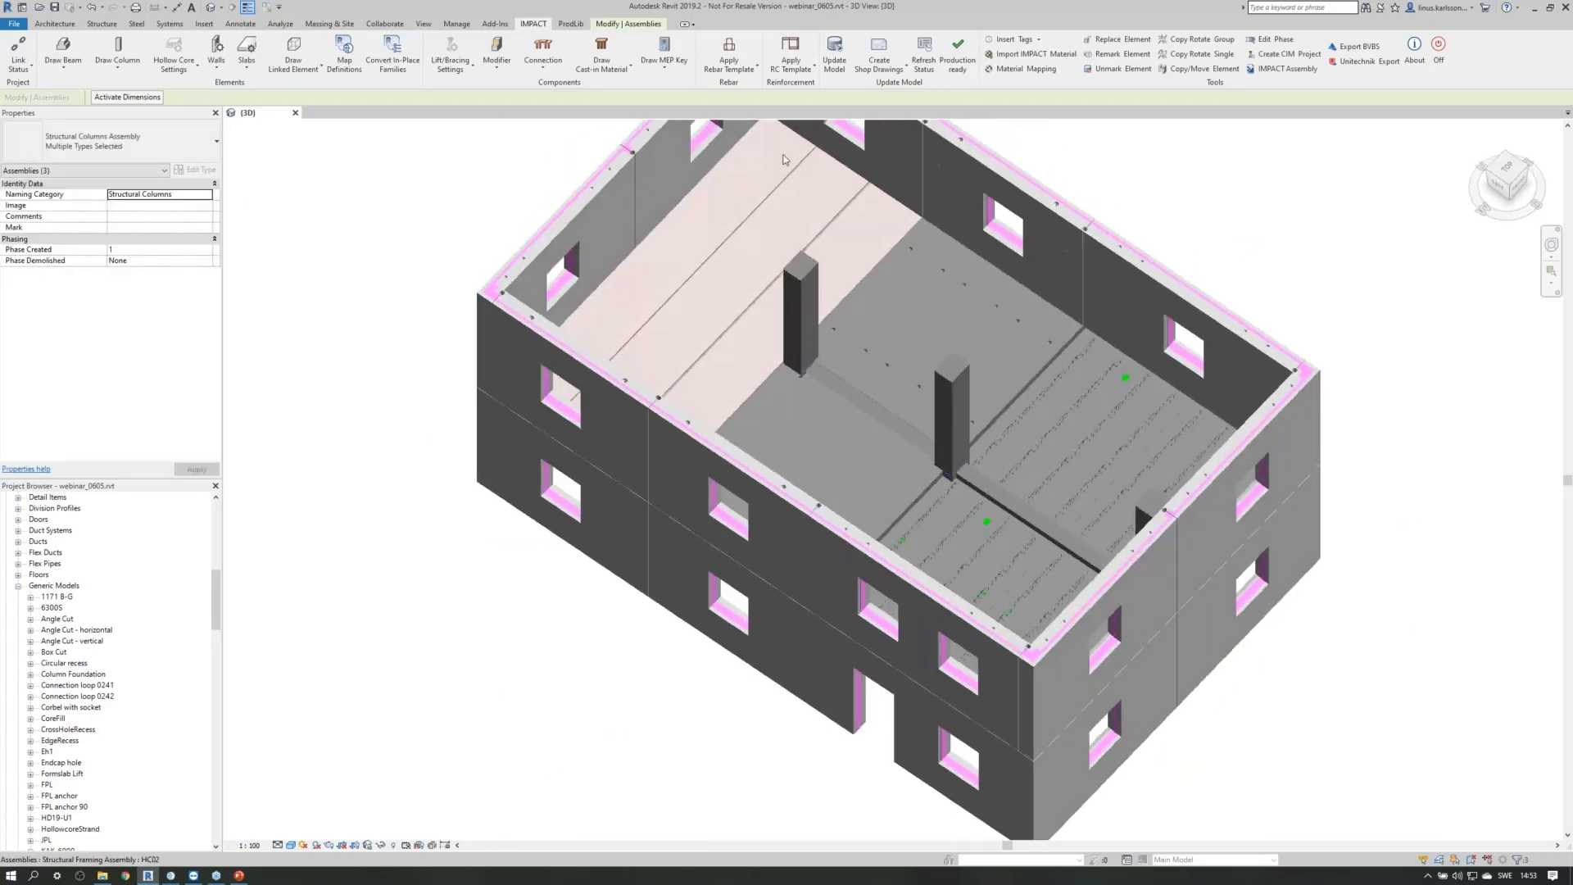
{"action": "left_click", "coordinate": [865, 173], "text": "ctrl"}
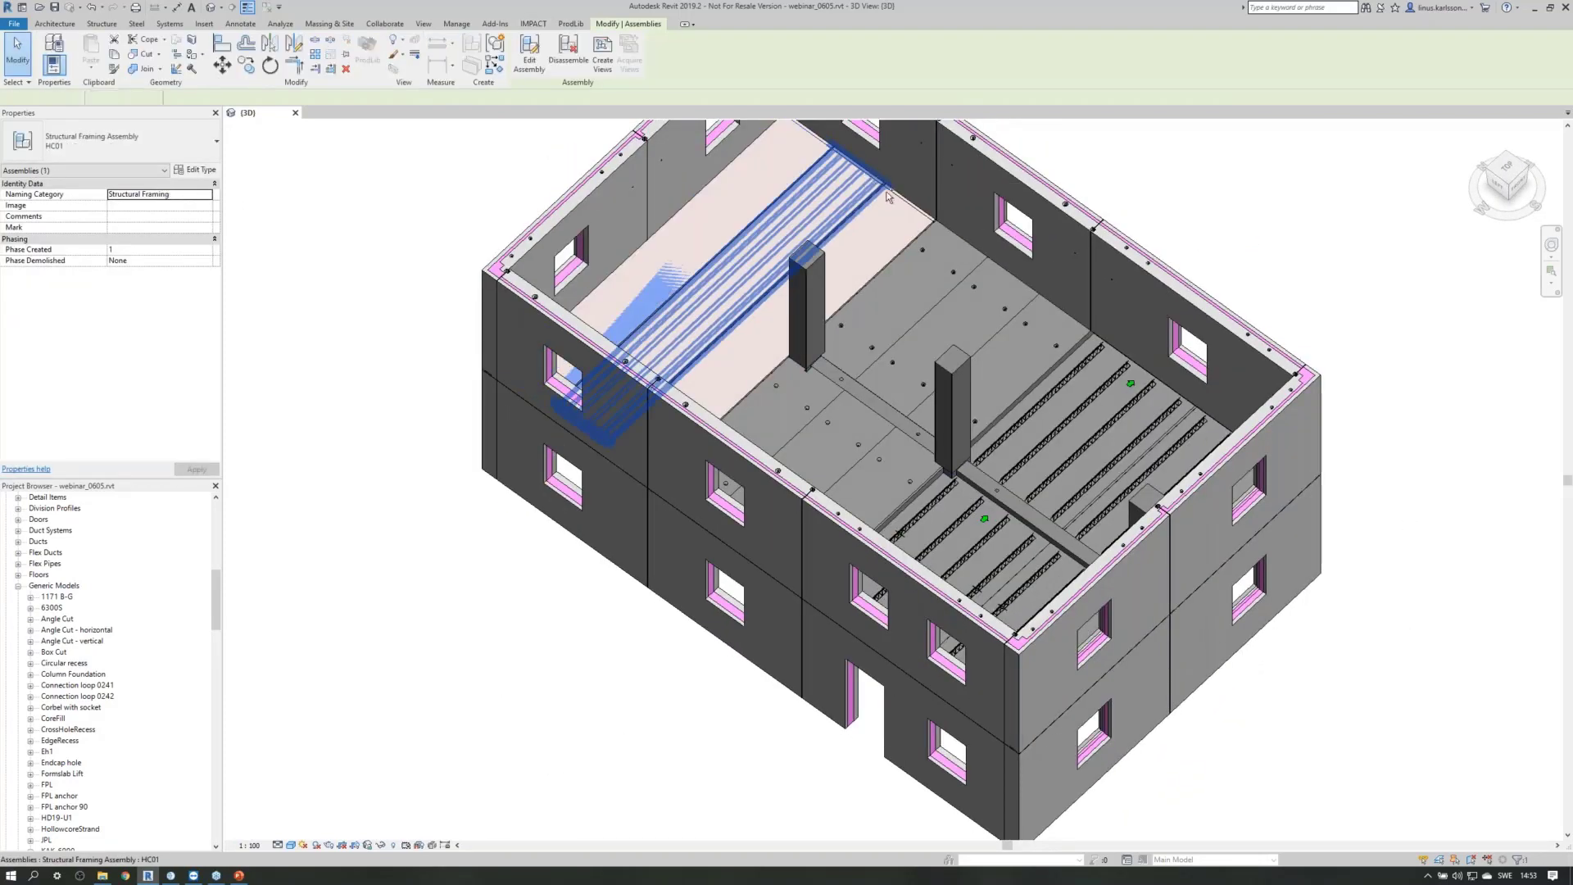
{"action": "left_click", "coordinate": [901, 196], "text": "ctrl"}
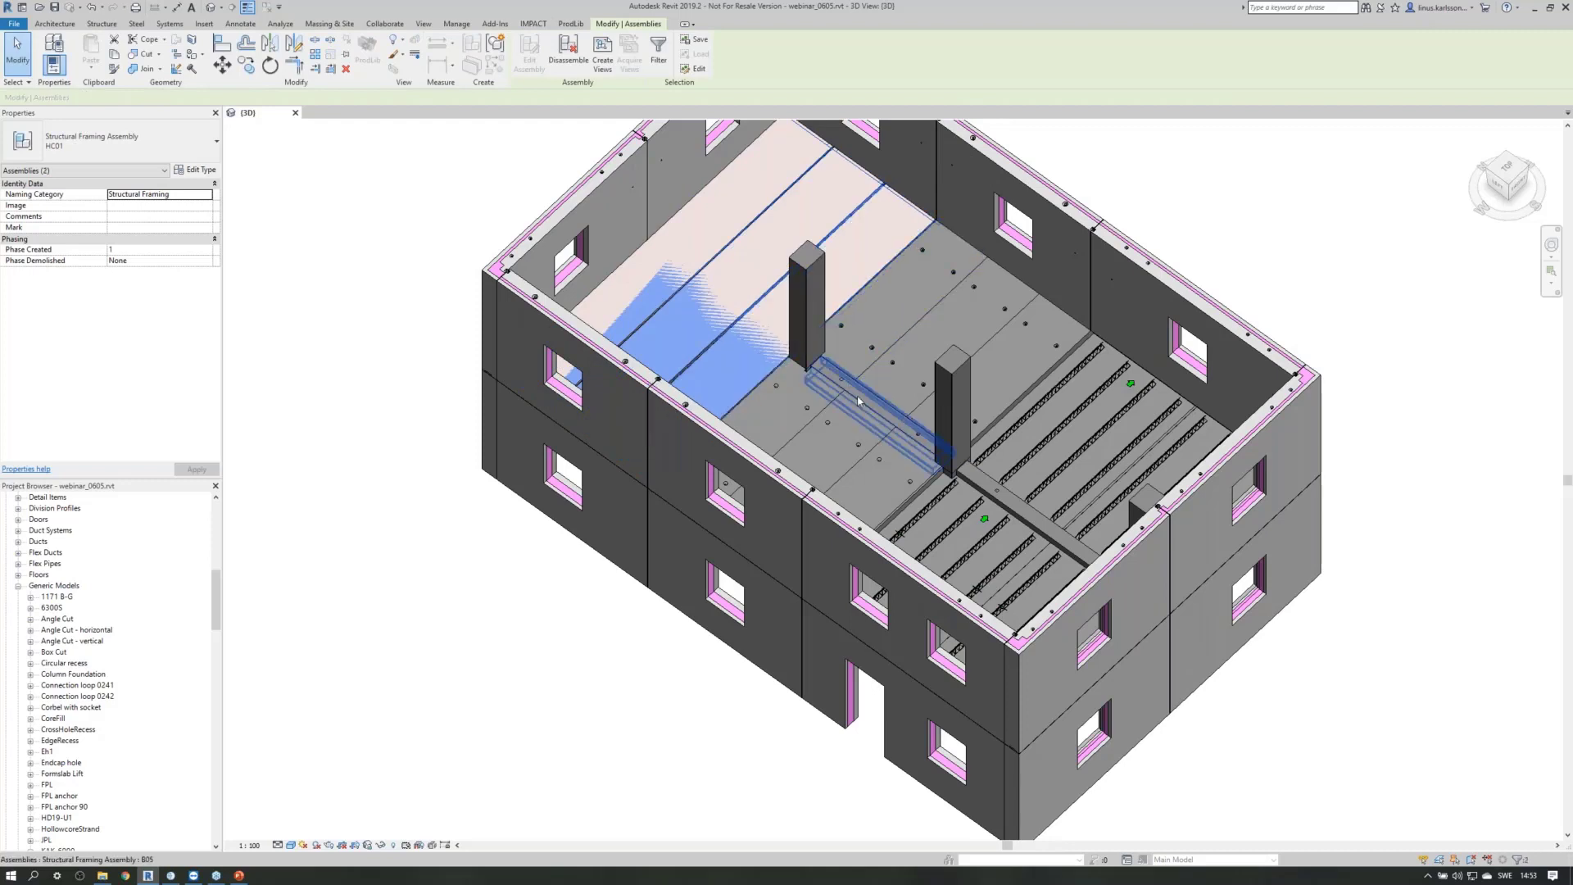
{"action": "left_click", "coordinate": [959, 471], "text": "ctrl"}
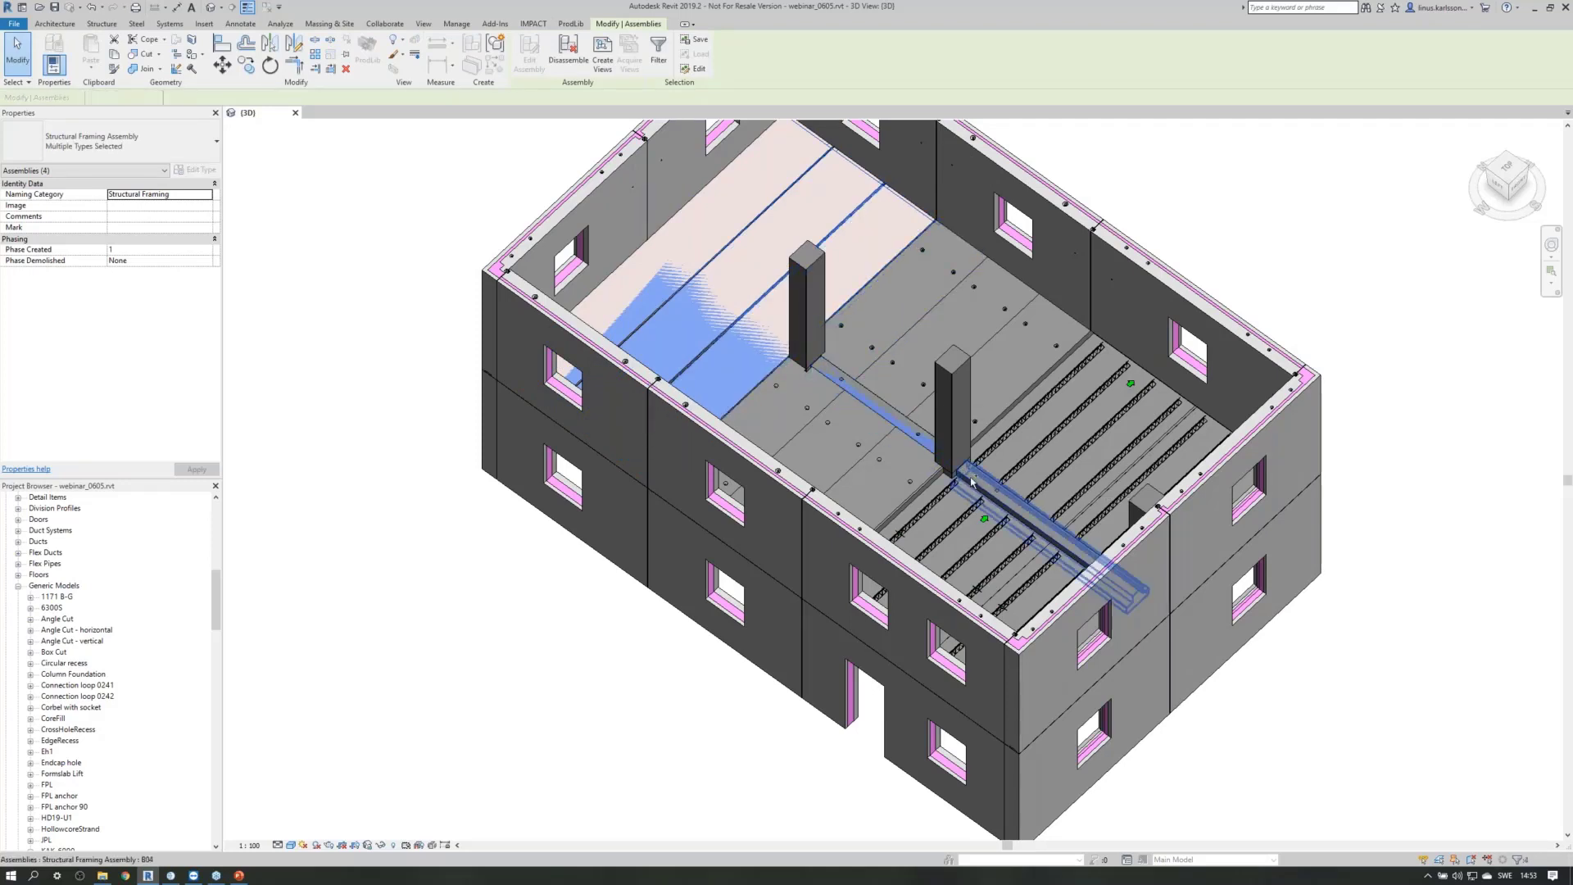
{"action": "left_click", "coordinate": [983, 485], "text": "ctrl"}
{"action": "middle_click_drag", "start_coordinate": [978, 531], "coordinate": [656, 450], "text": "shift"}
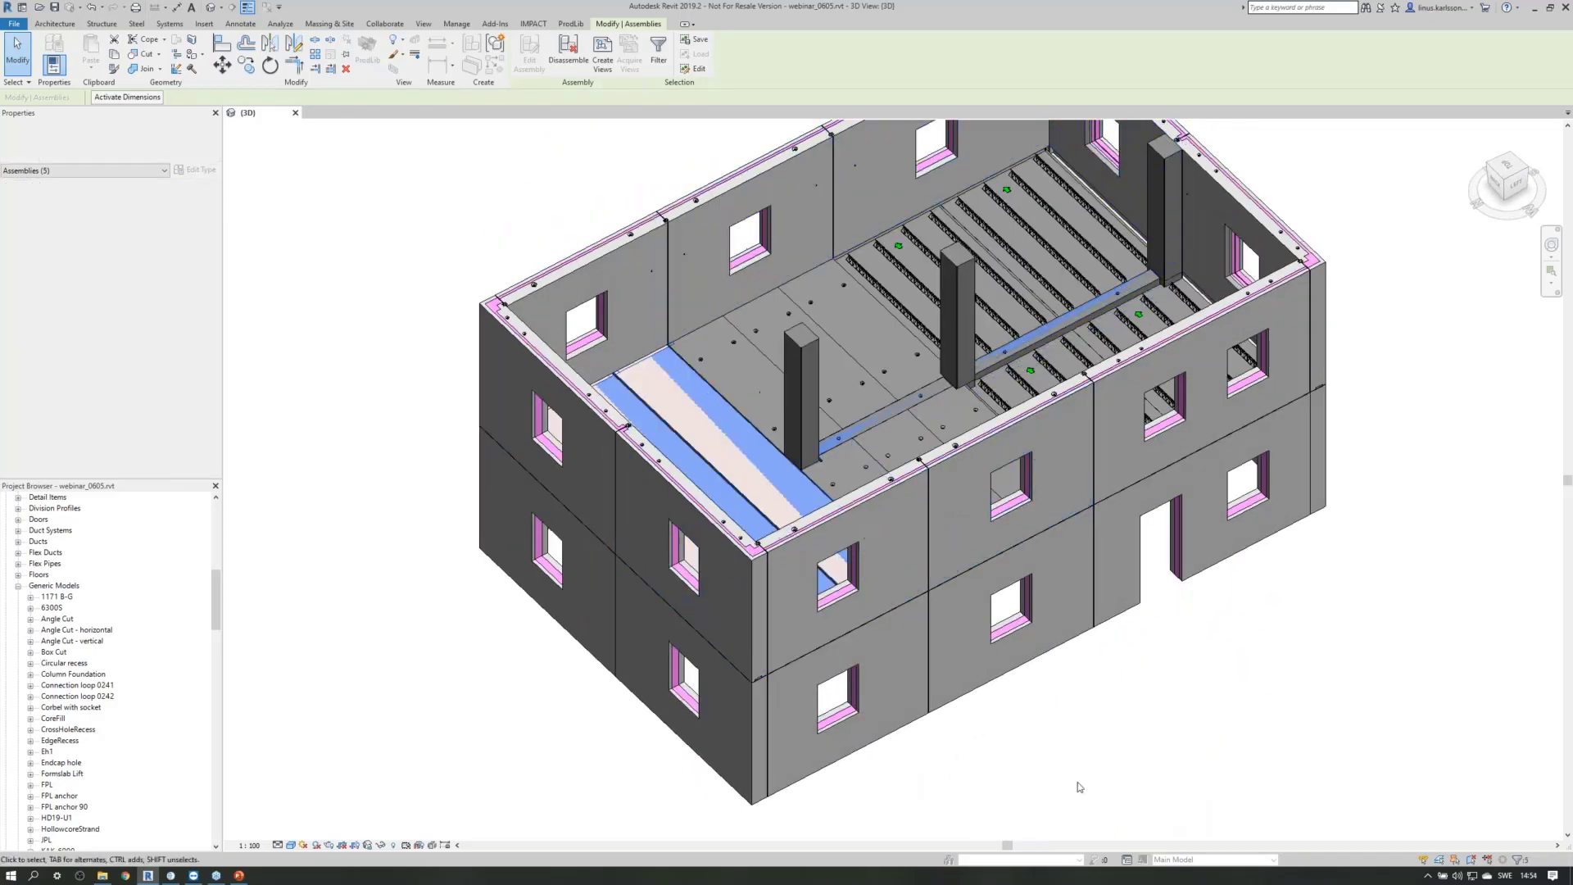
{"action": "scroll", "coordinate": [1078, 785], "scroll_direction": "down", "scroll_amount": 1}
{"action": "left_click", "coordinate": [533, 23]}
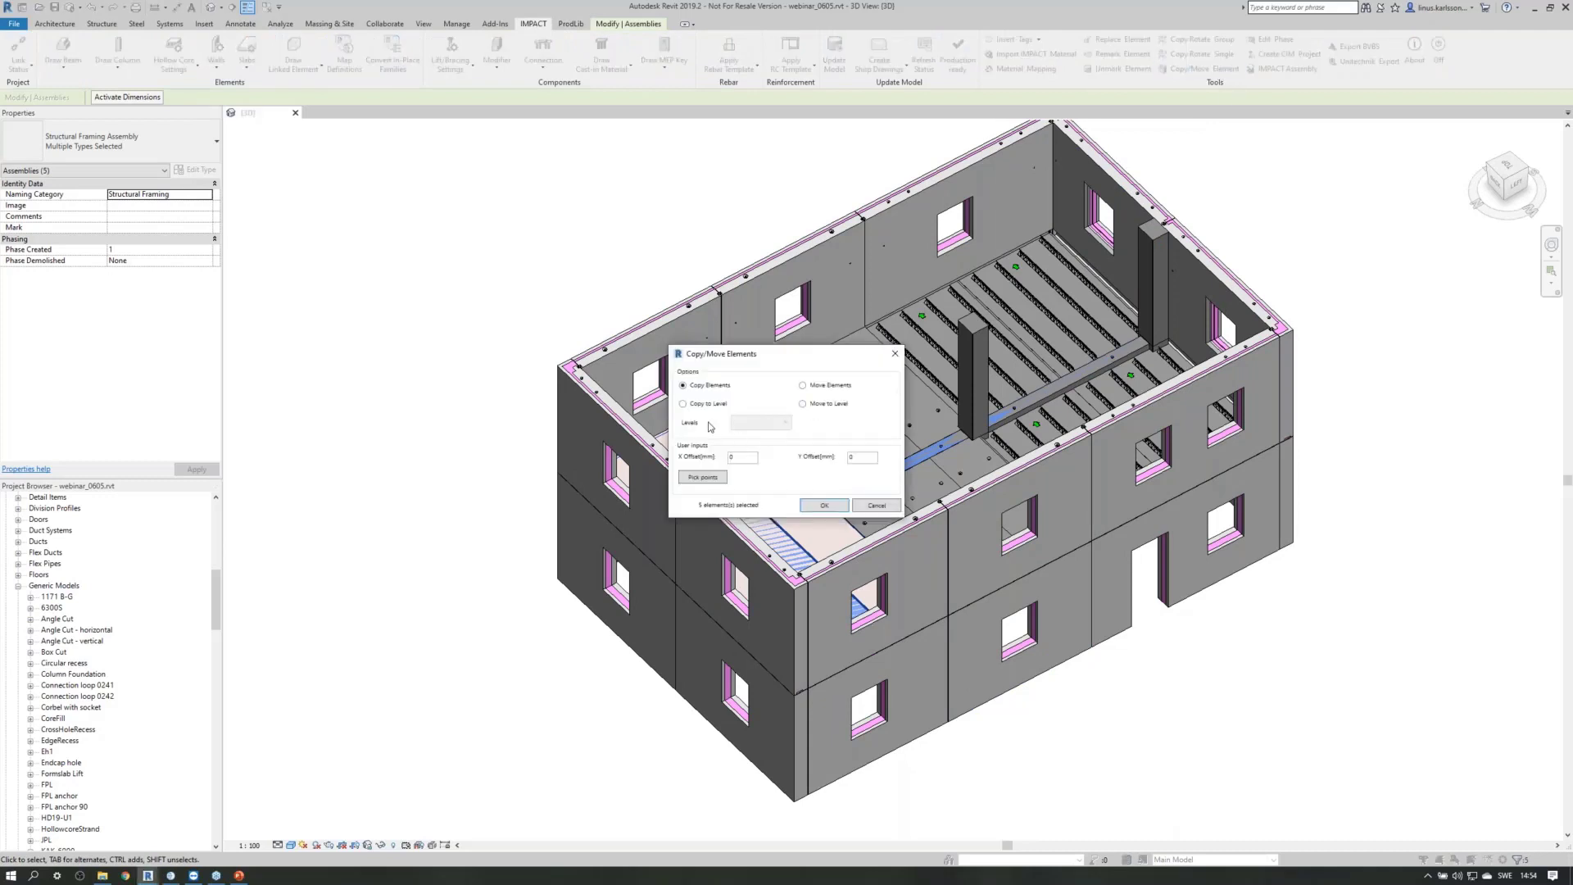
{"action": "left_click", "coordinate": [751, 423]}
{"action": "left_click", "coordinate": [771, 451]}
{"action": "left_click", "coordinate": [818, 506]}
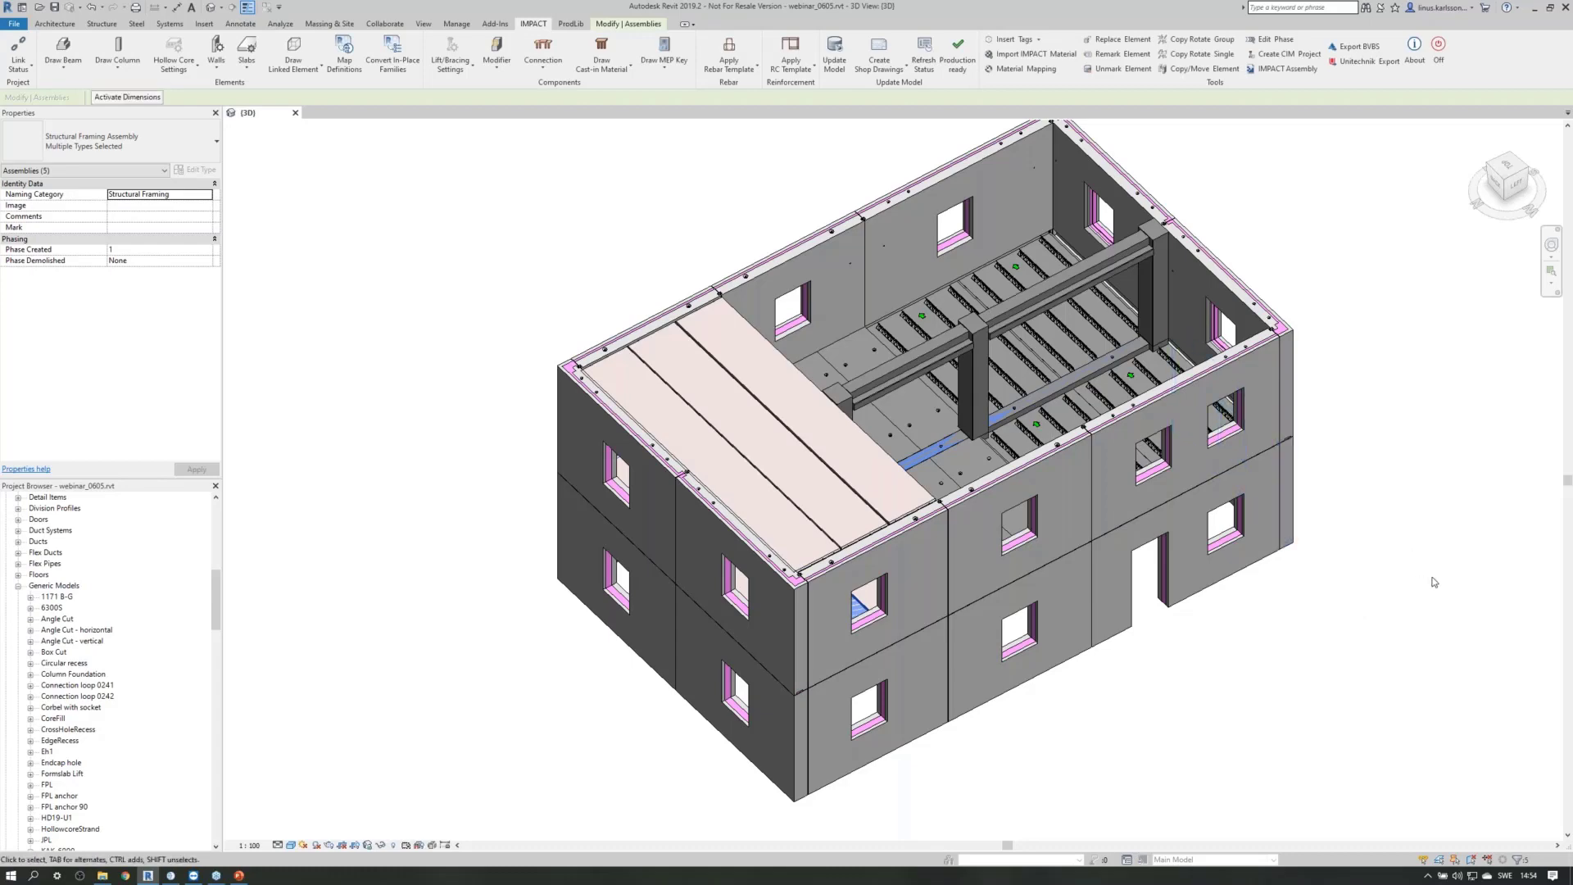
{"action": "middle_click_drag", "start_coordinate": [1375, 578], "coordinate": [884, 435], "text": "shift"}
{"action": "key", "text": "Escape"}
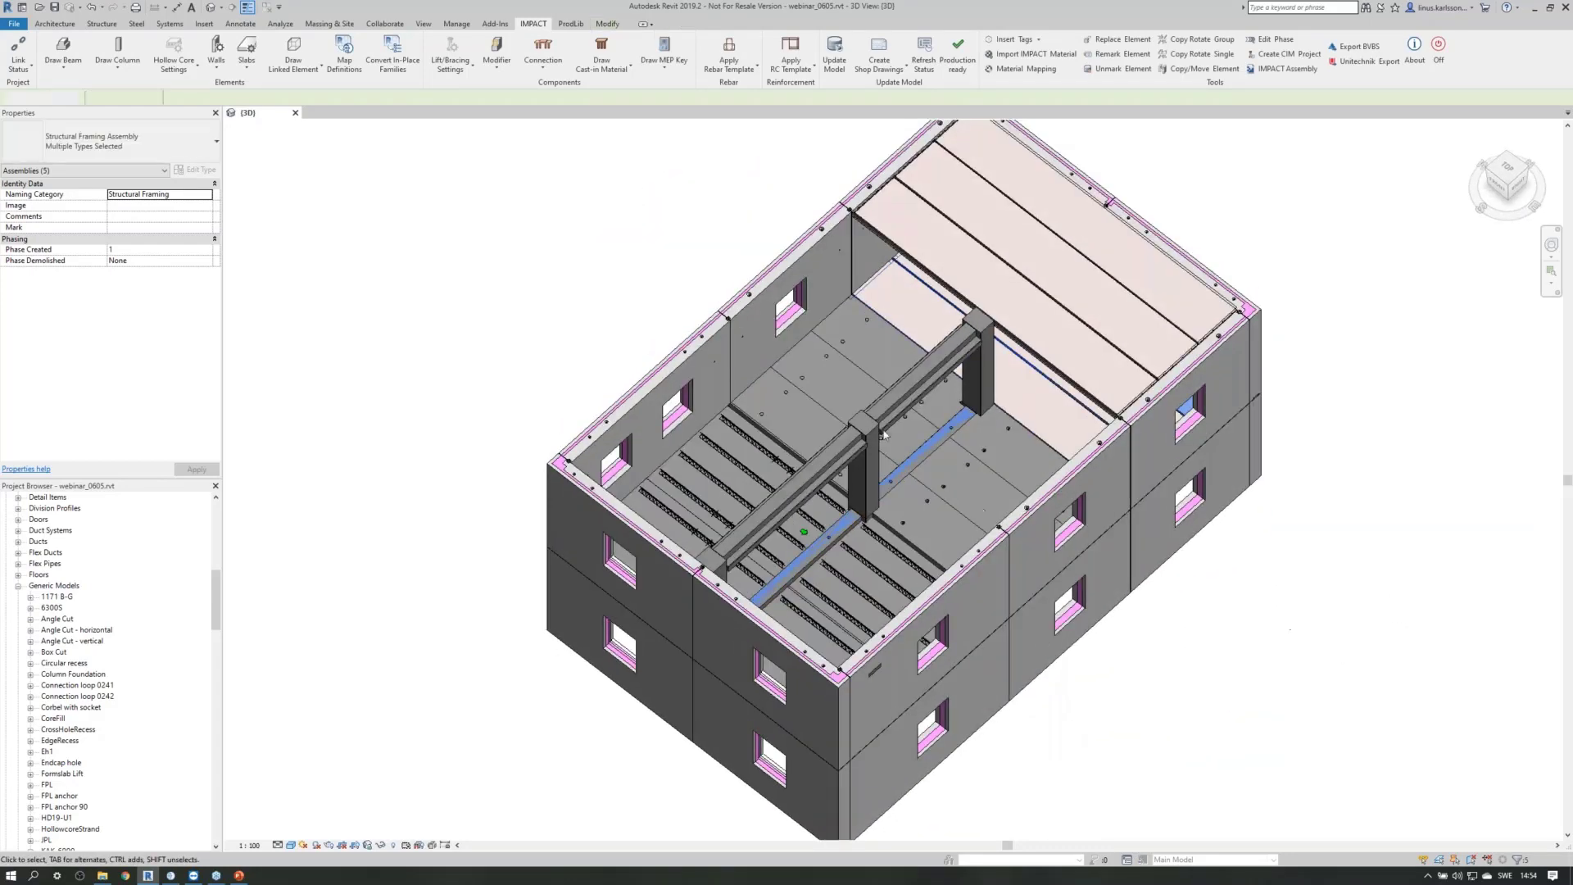
Copy the selected solid and ribbed floor slab assemblies on both sides of the interior beams to Level 3 with IMPACT Copy/Move Element.
{"action": "left_click", "coordinate": [829, 380]}
{"action": "left_click", "coordinate": [783, 422], "text": "ctrl"}
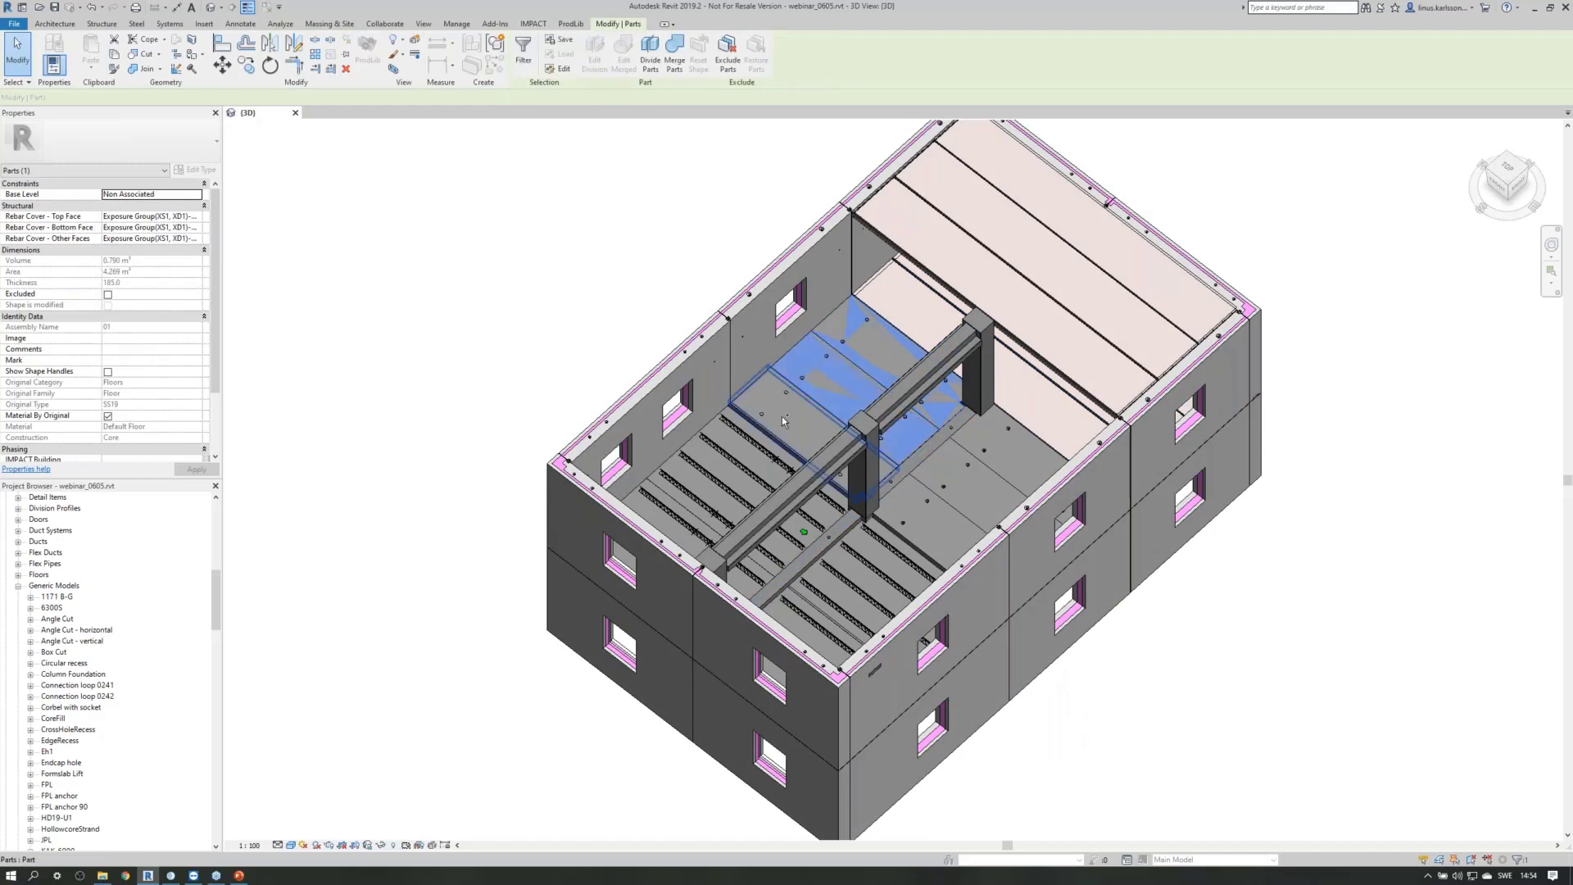
{"action": "left_click", "coordinate": [709, 431], "text": "ctrl"}
{"action": "left_click", "coordinate": [660, 500], "text": "ctrl"}
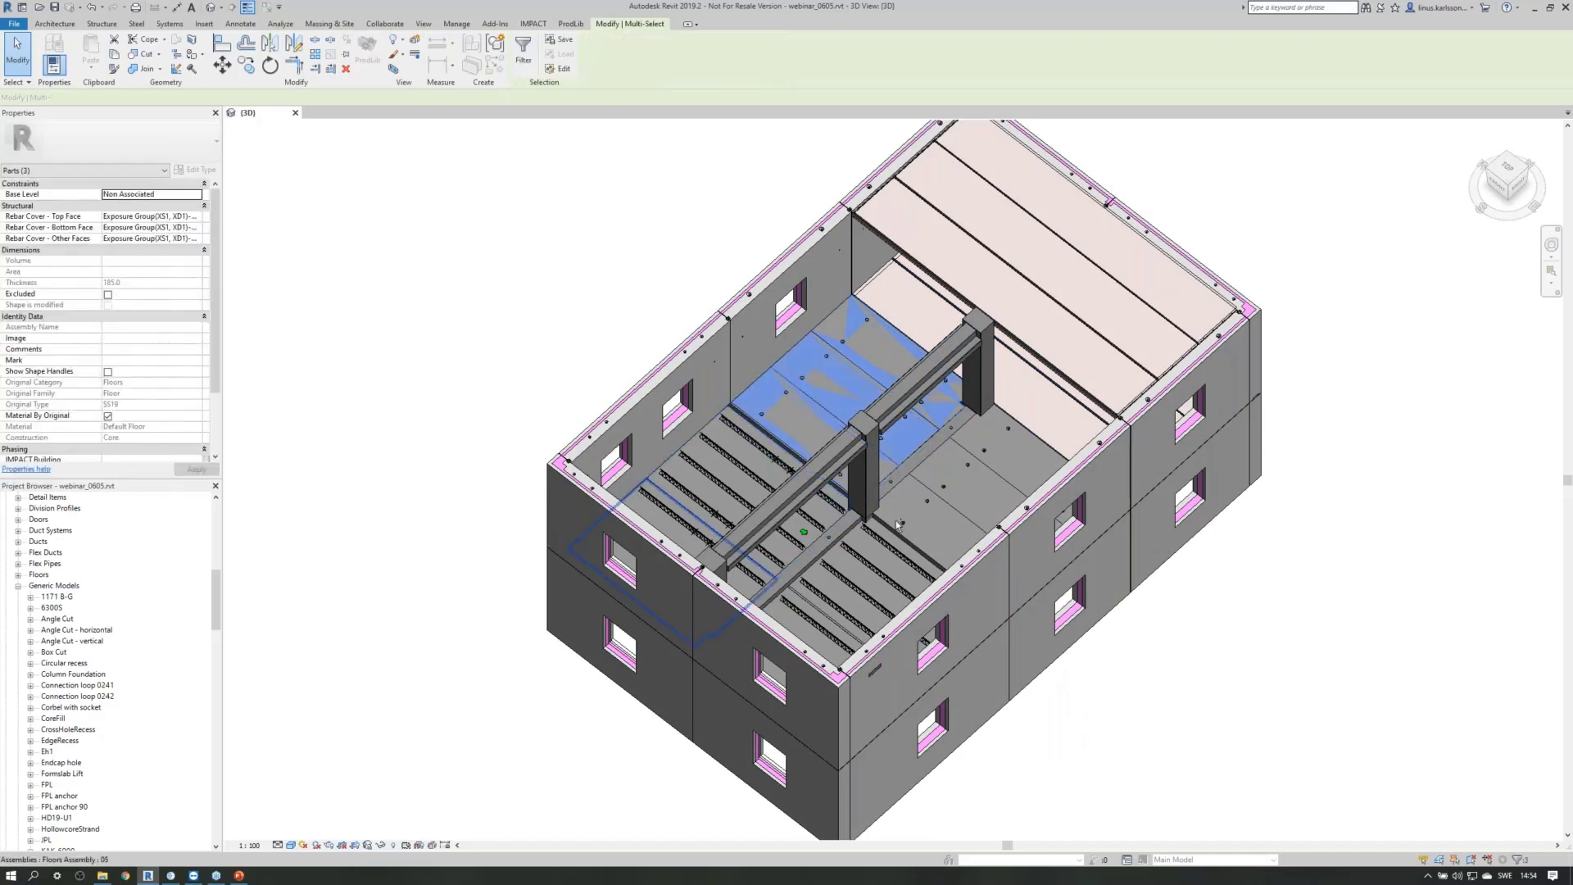
{"action": "left_click", "coordinate": [900, 523], "text": "ctrl"}
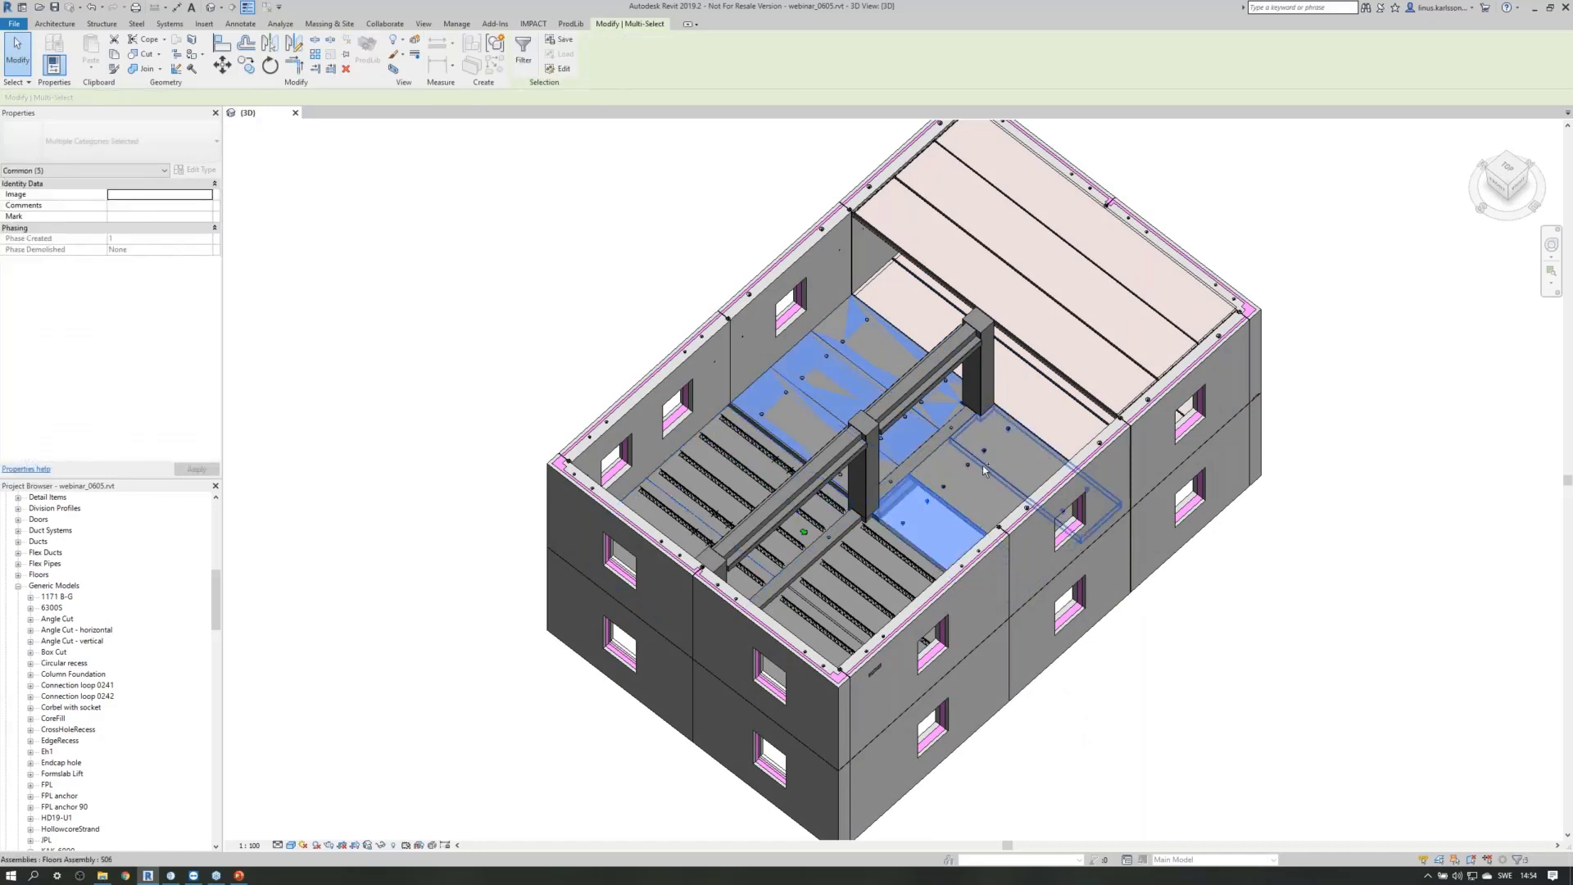
{"action": "left_click", "coordinate": [1031, 433], "text": "ctrl"}
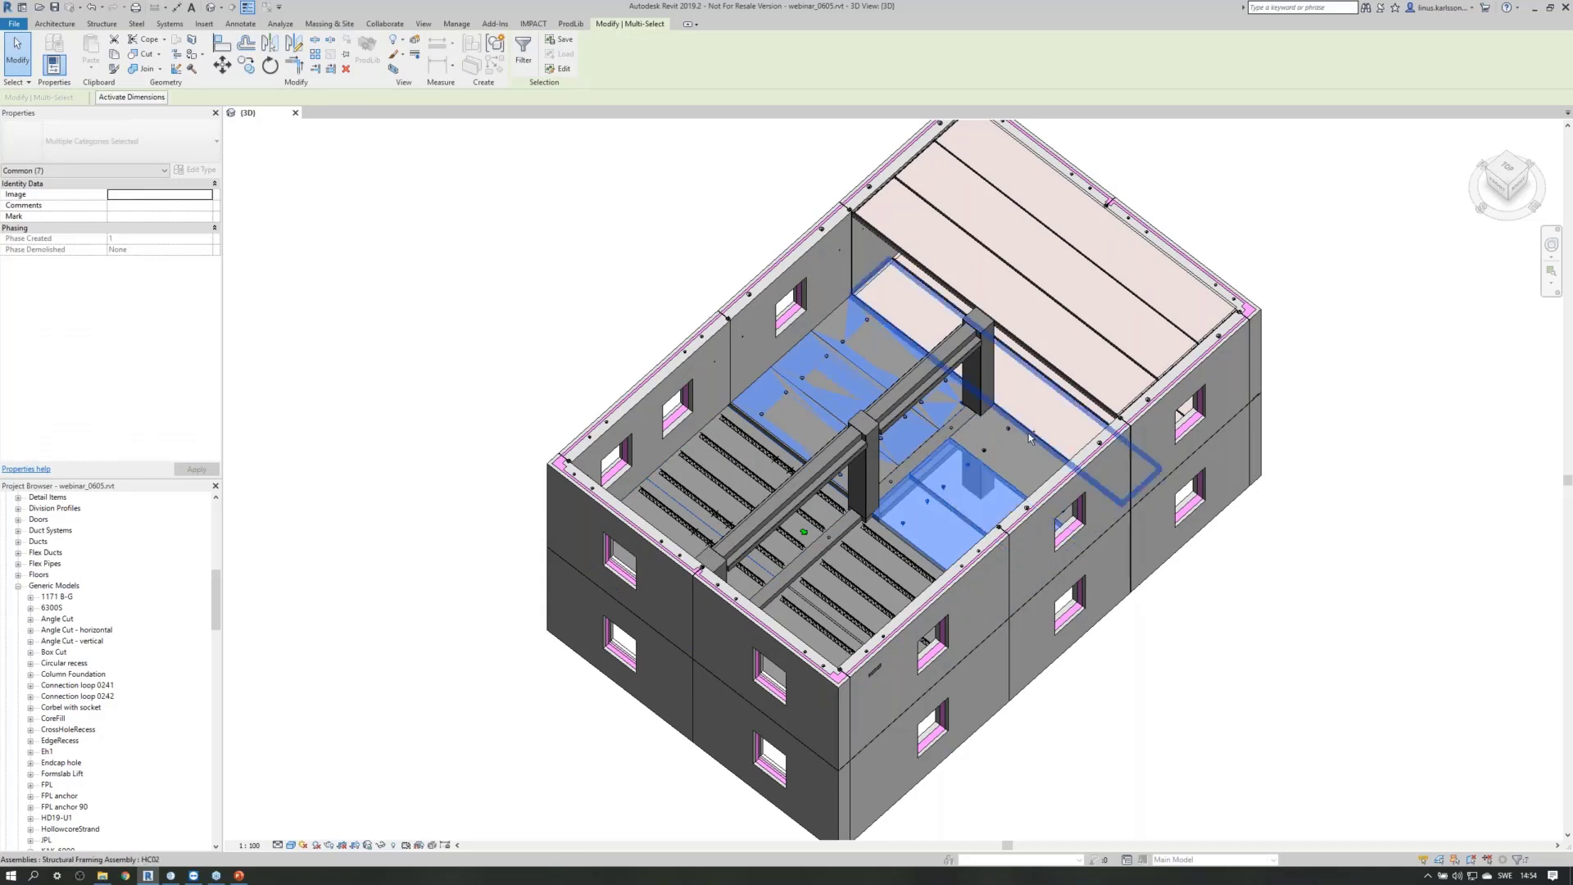
{"action": "left_click", "coordinate": [890, 540], "text": "ctrl"}
{"action": "left_click", "coordinate": [847, 598], "text": "ctrl"}
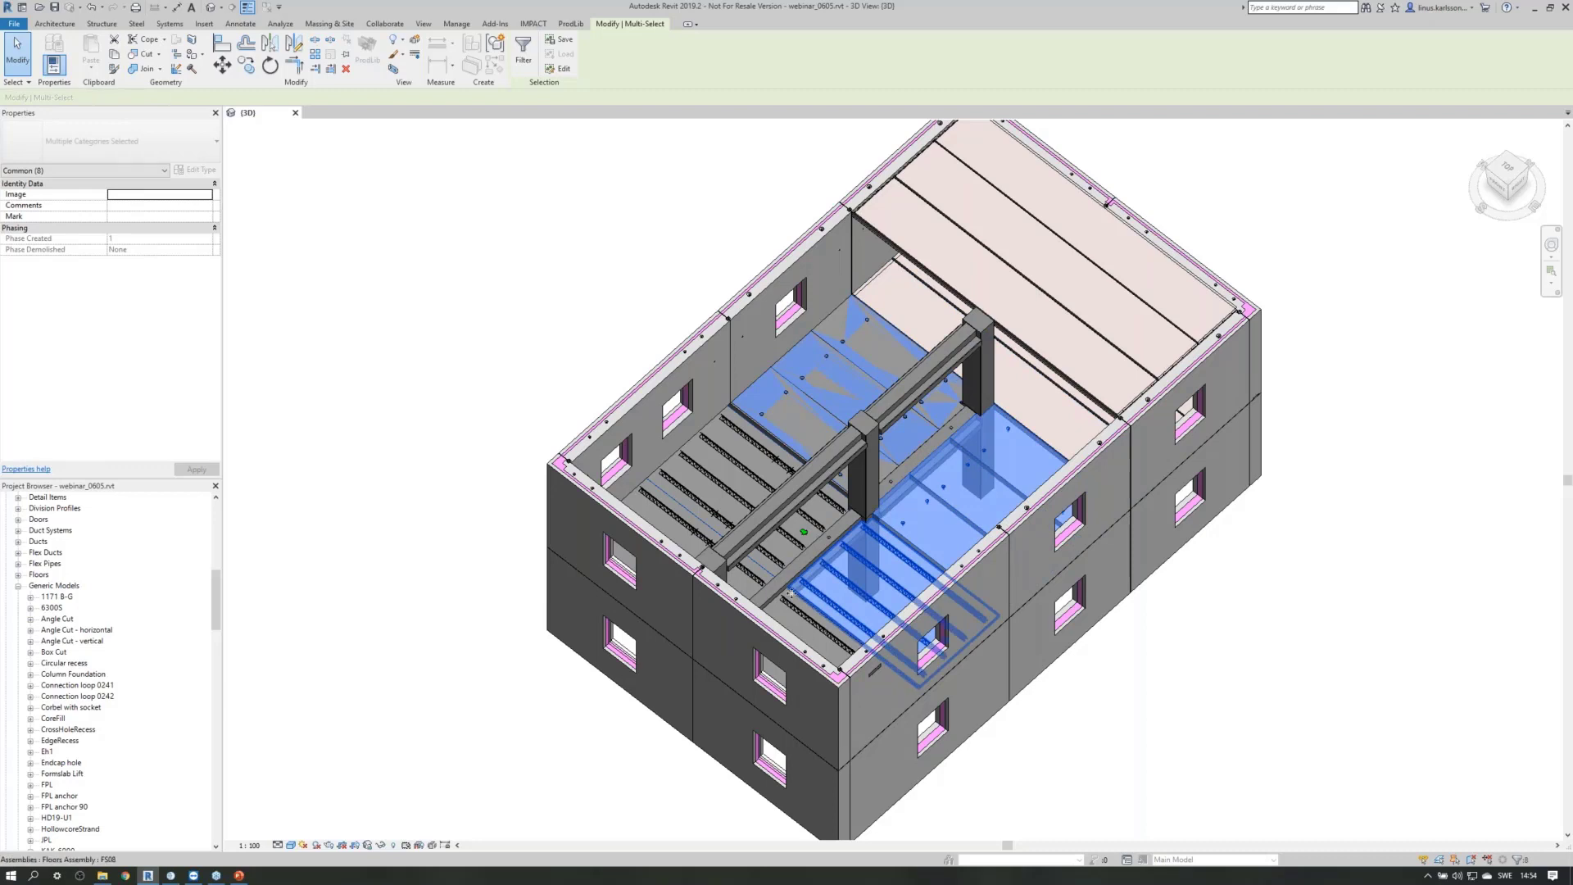
{"action": "left_click", "coordinate": [811, 626], "text": "ctrl"}
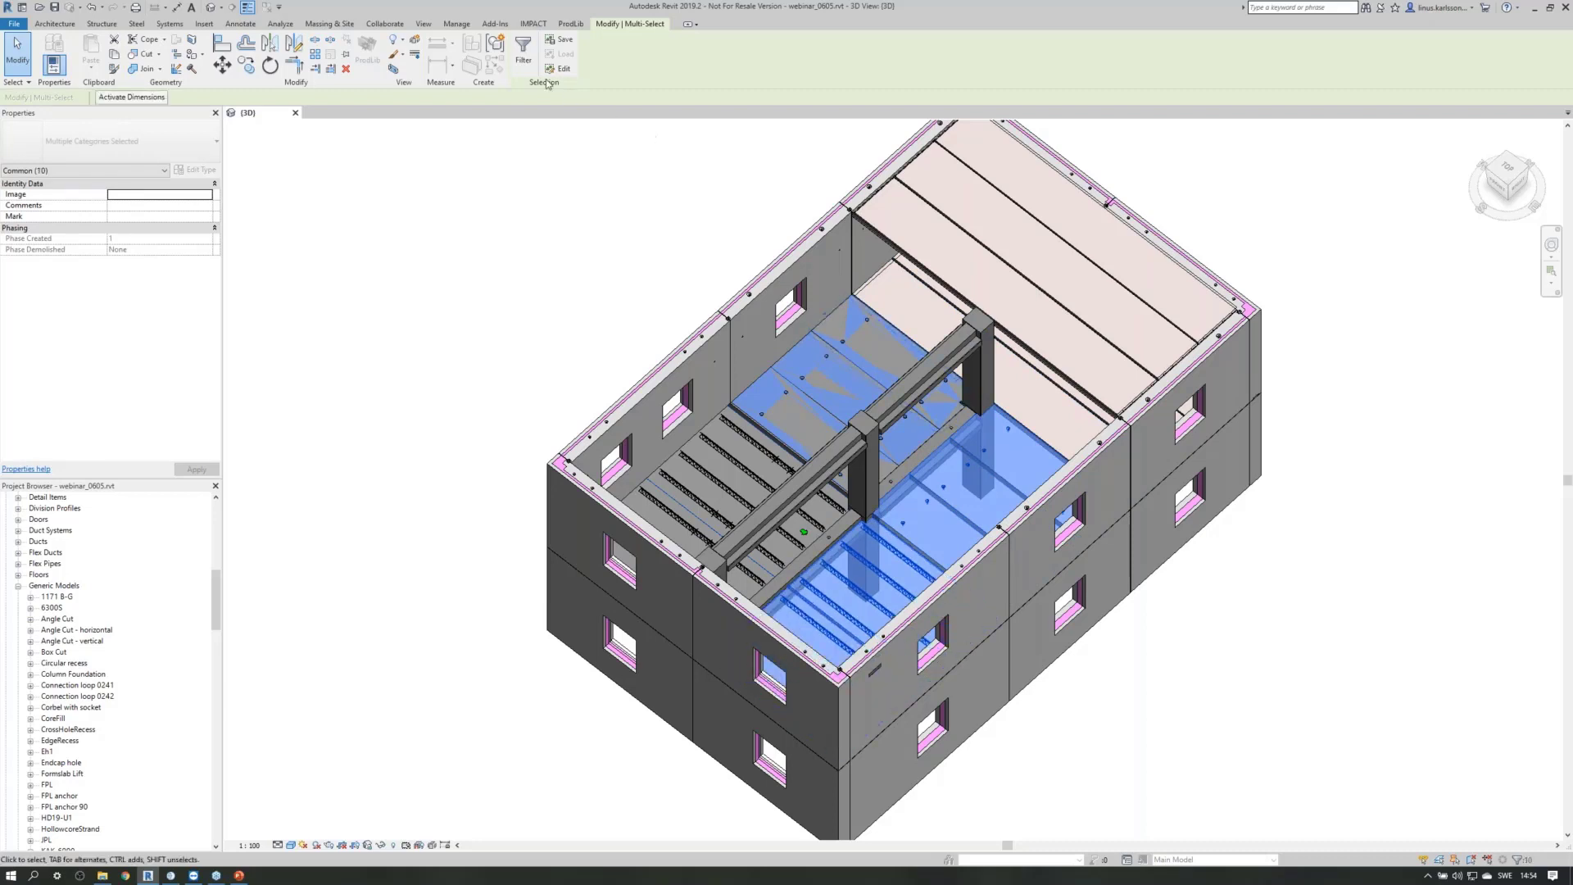
{"action": "left_click", "coordinate": [538, 23]}
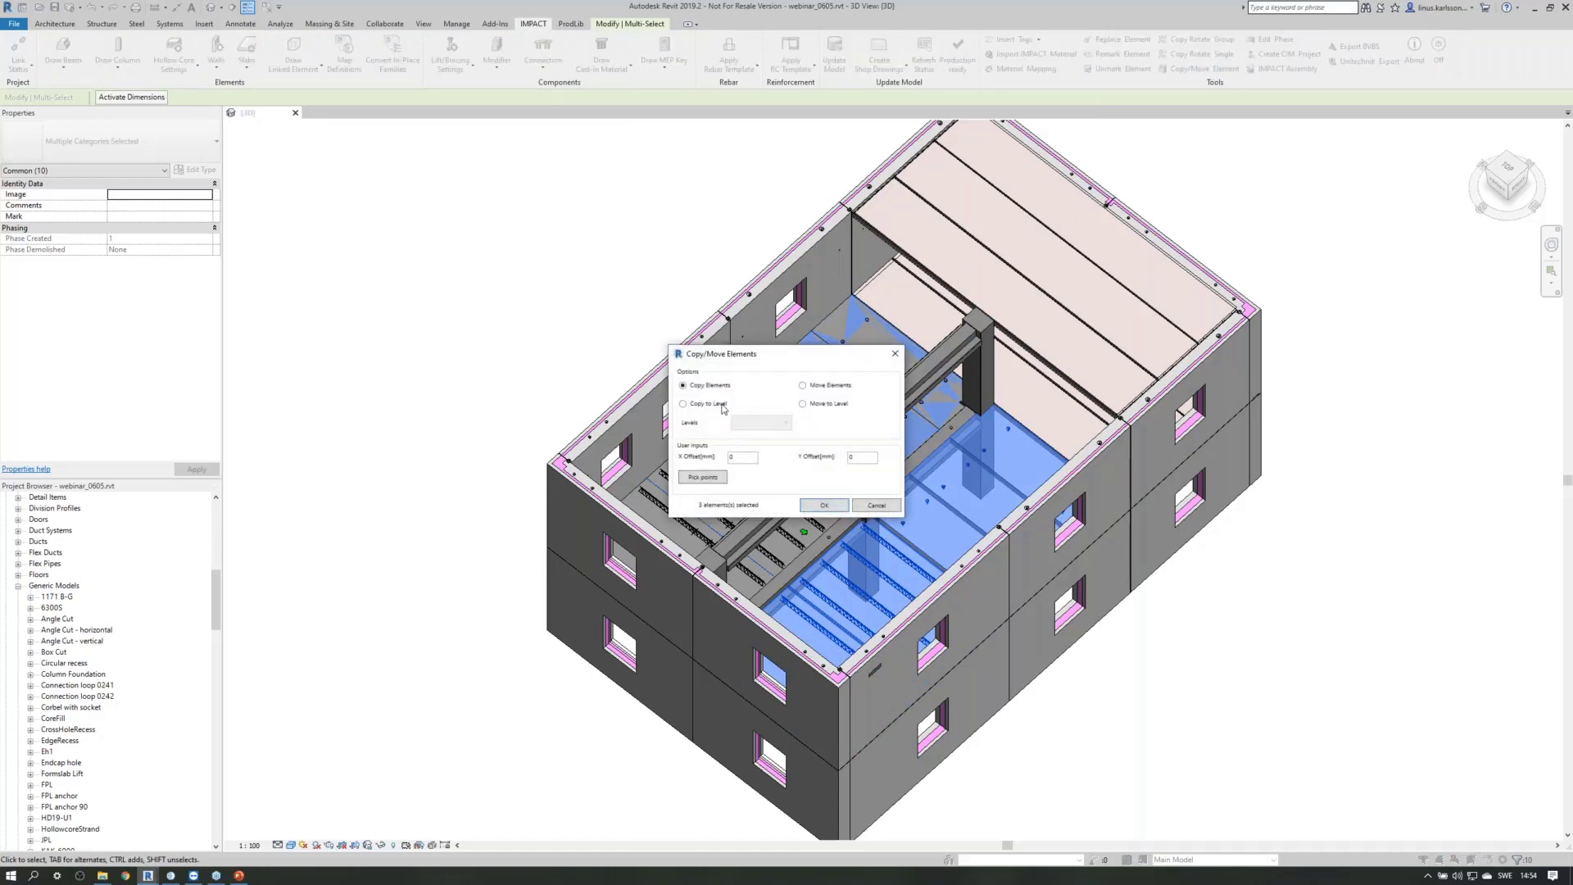
{"action": "left_click", "coordinate": [742, 422]}
{"action": "left_click", "coordinate": [758, 448]}
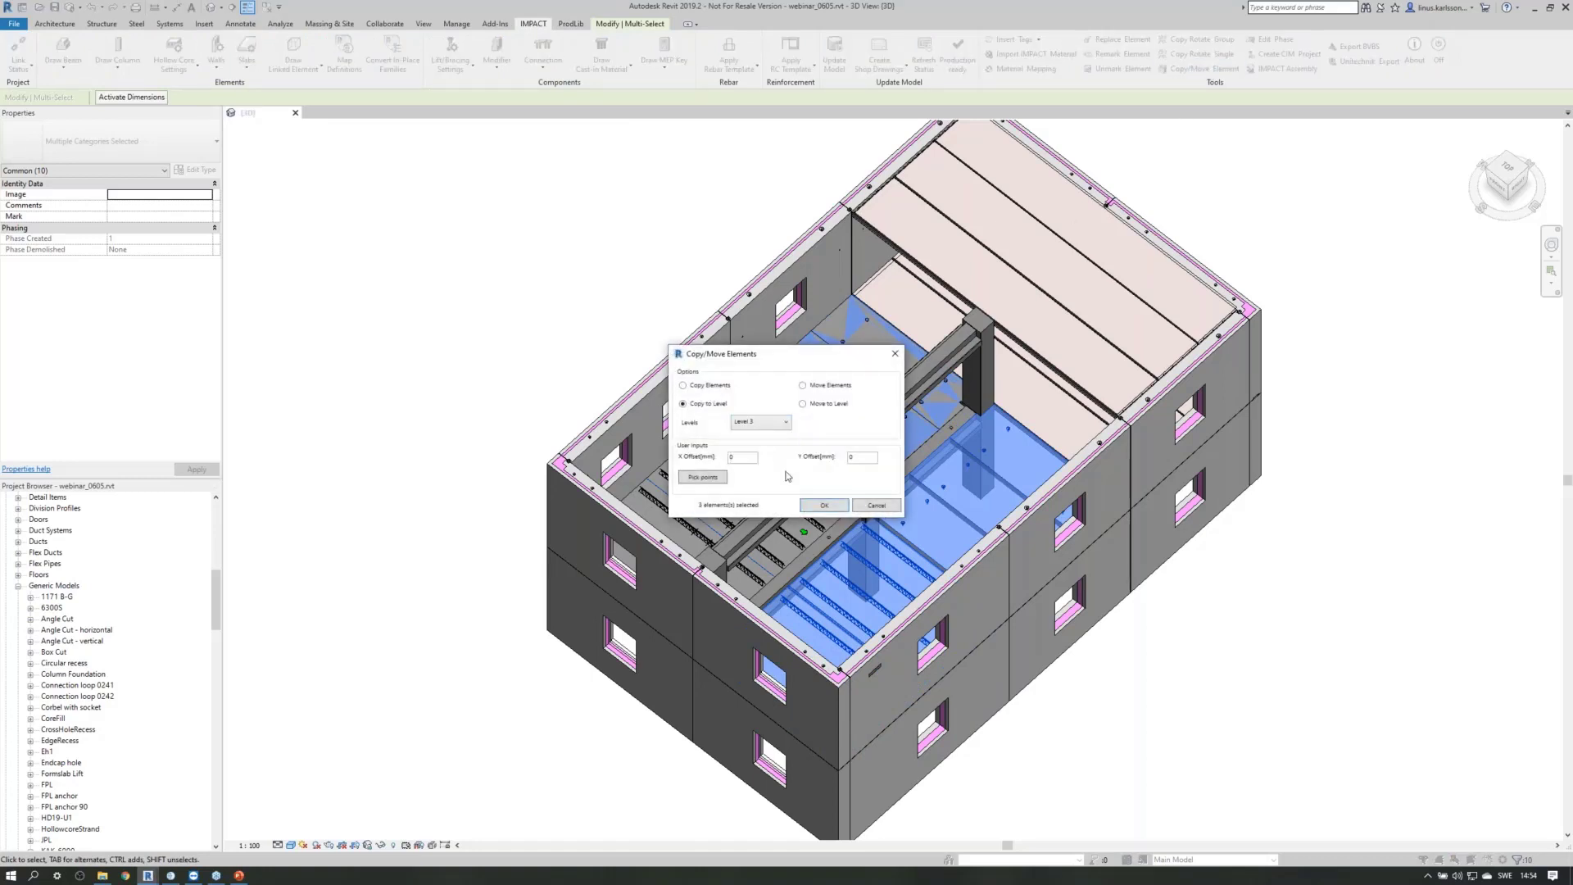
{"action": "left_click", "coordinate": [823, 506]}
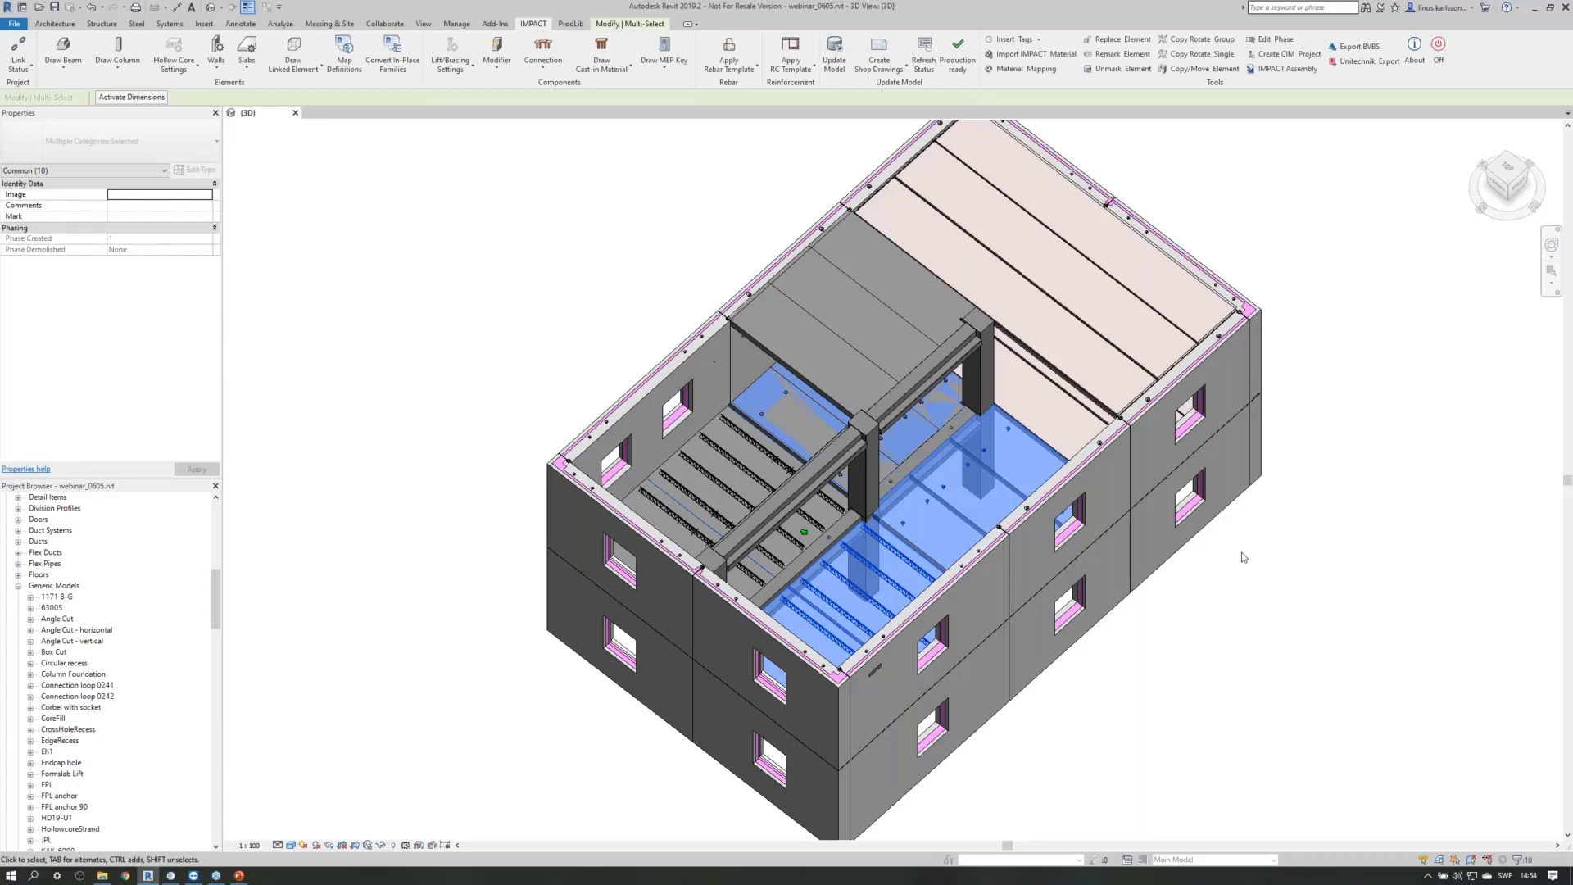
{"action": "key", "text": "Escape"}
Copy the solid floor slab assembly next to the hollow core slabs, on the still open side of the beams, to Level 3.
{"action": "middle_click_drag", "start_coordinate": [1424, 533], "coordinate": [1469, 663], "text": "shift"}
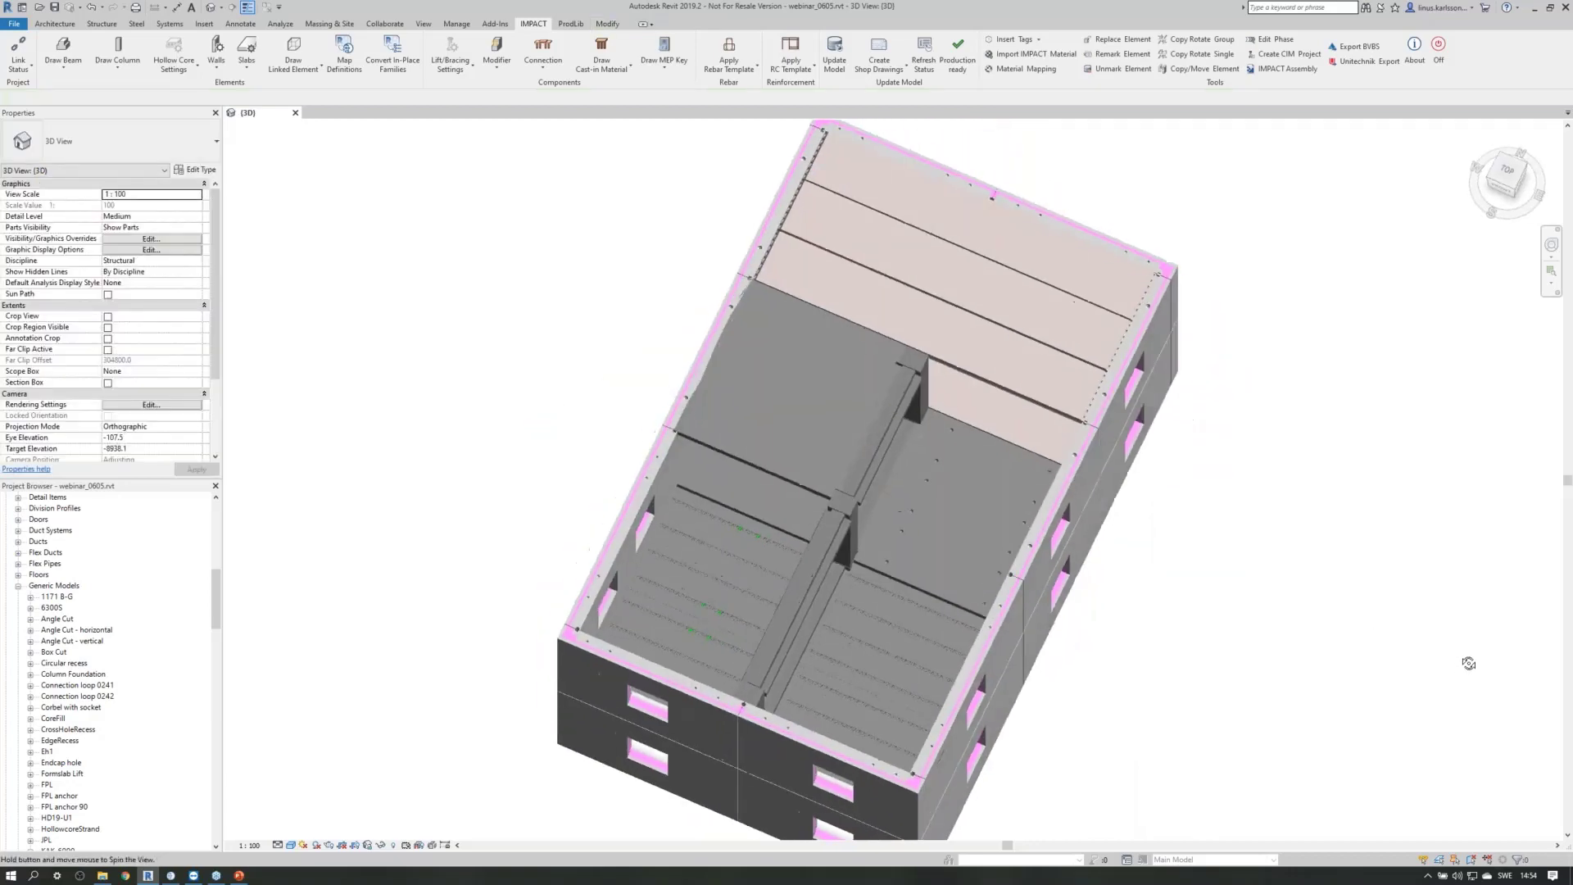
{"action": "left_click", "coordinate": [950, 462]}
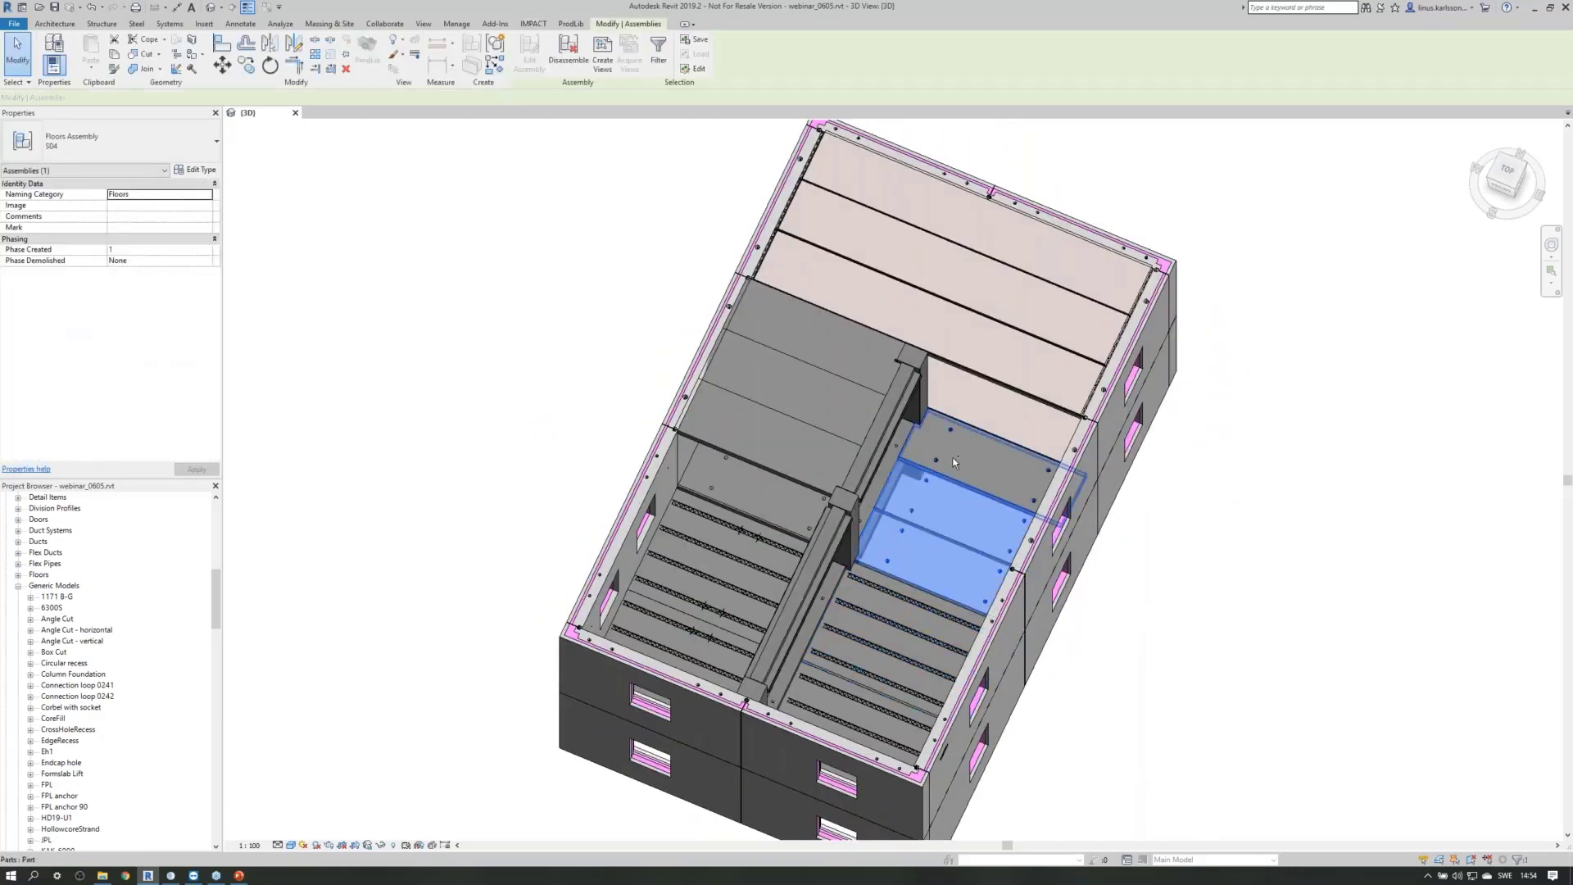
{"action": "left_click", "coordinate": [953, 462], "text": "ctrl"}
{"action": "left_click", "coordinate": [534, 23]}
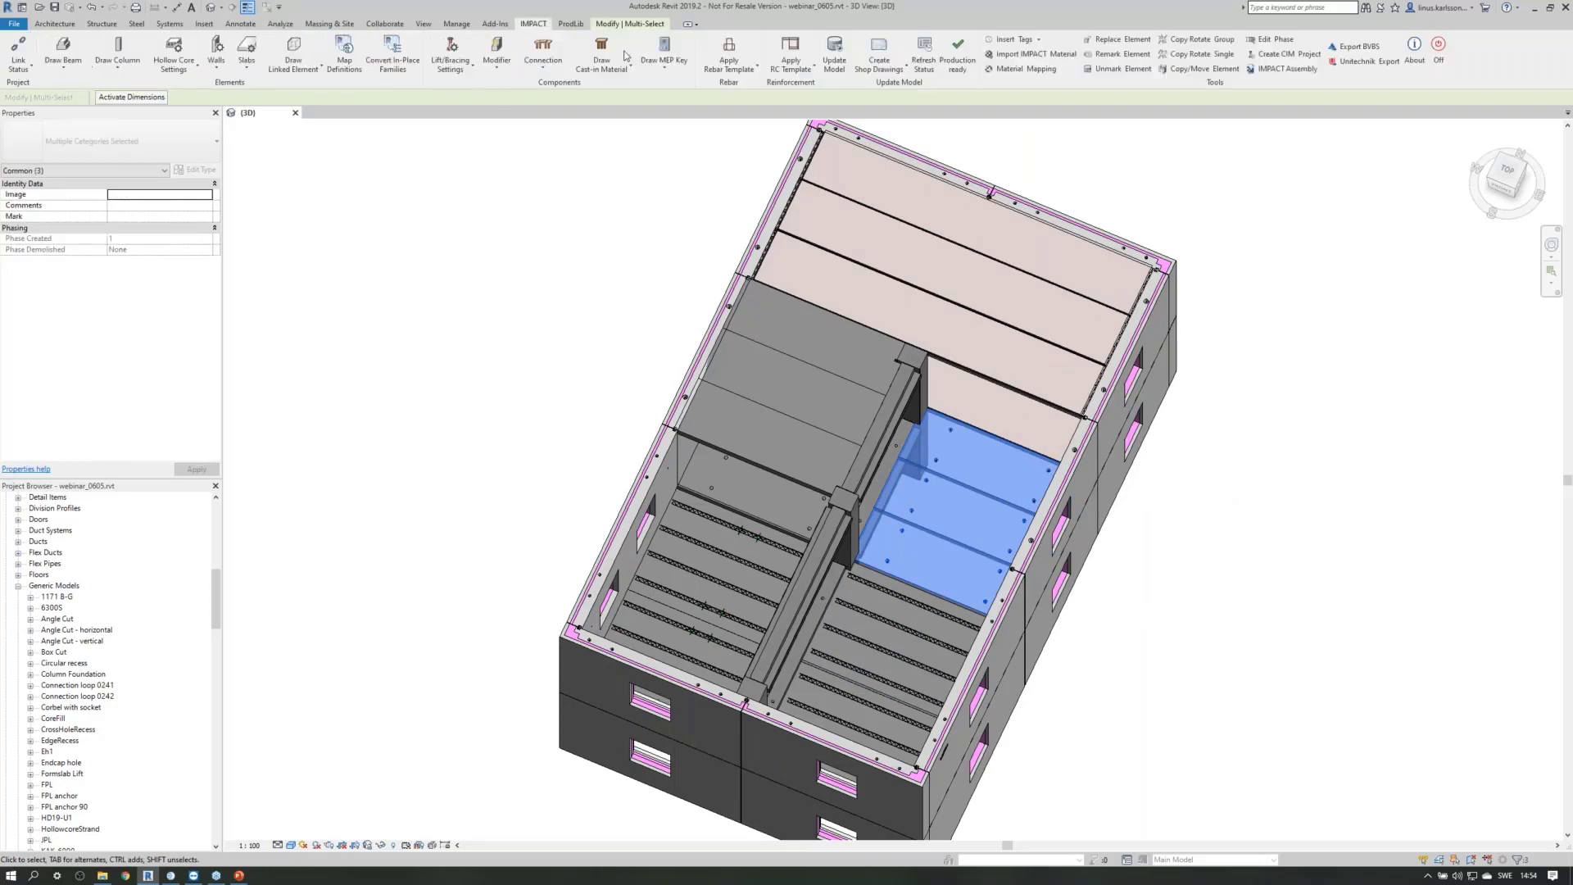
{"action": "left_click", "coordinate": [1216, 73]}
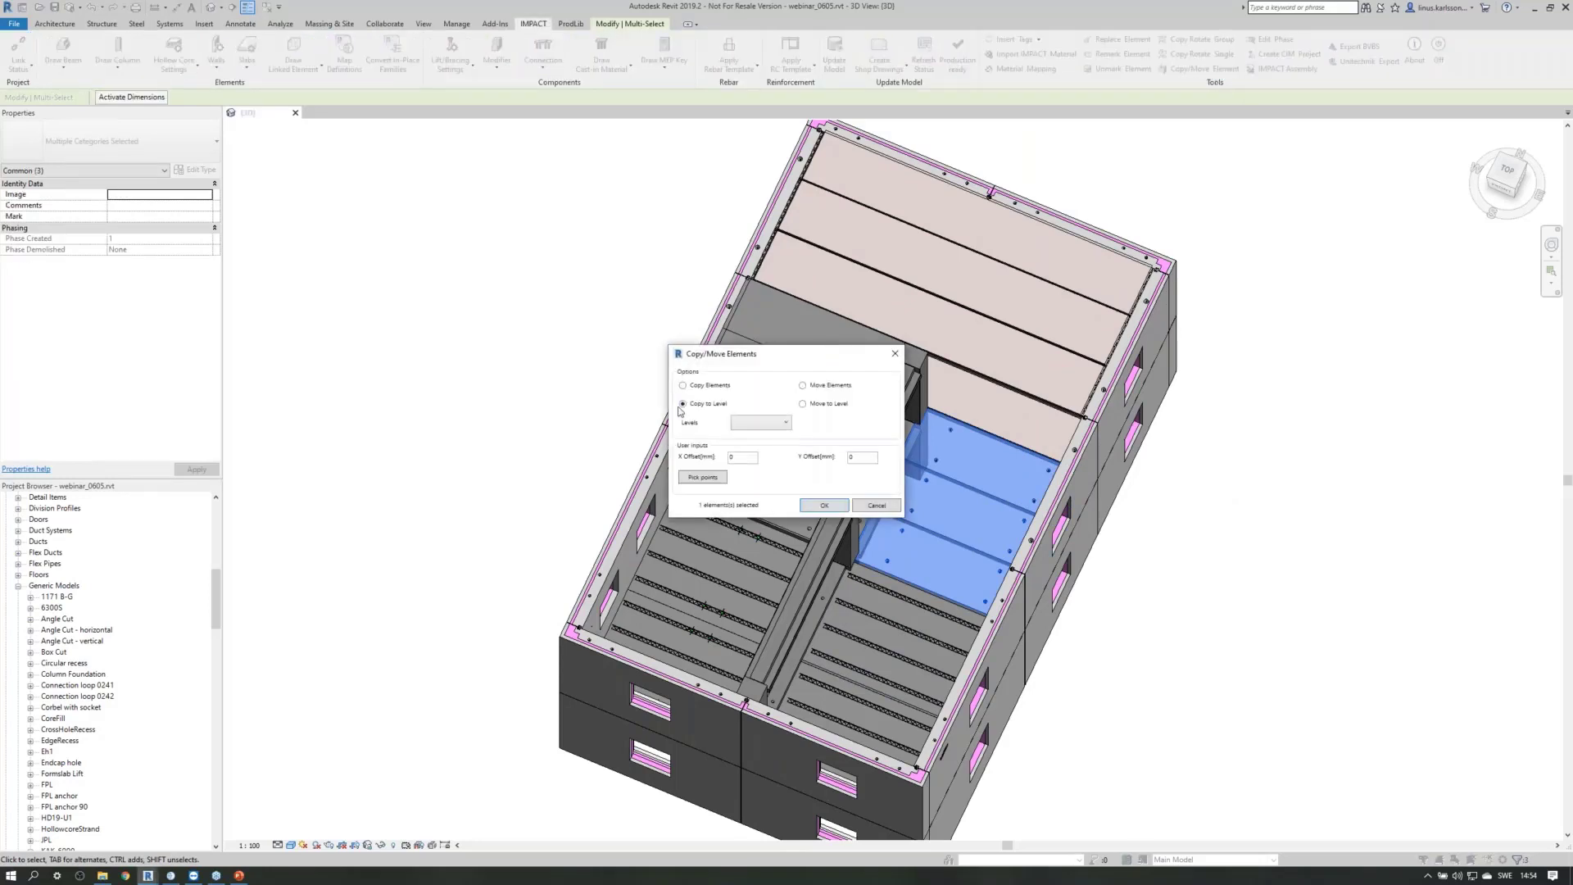
{"action": "left_click", "coordinate": [766, 423]}
{"action": "left_click", "coordinate": [753, 448]}
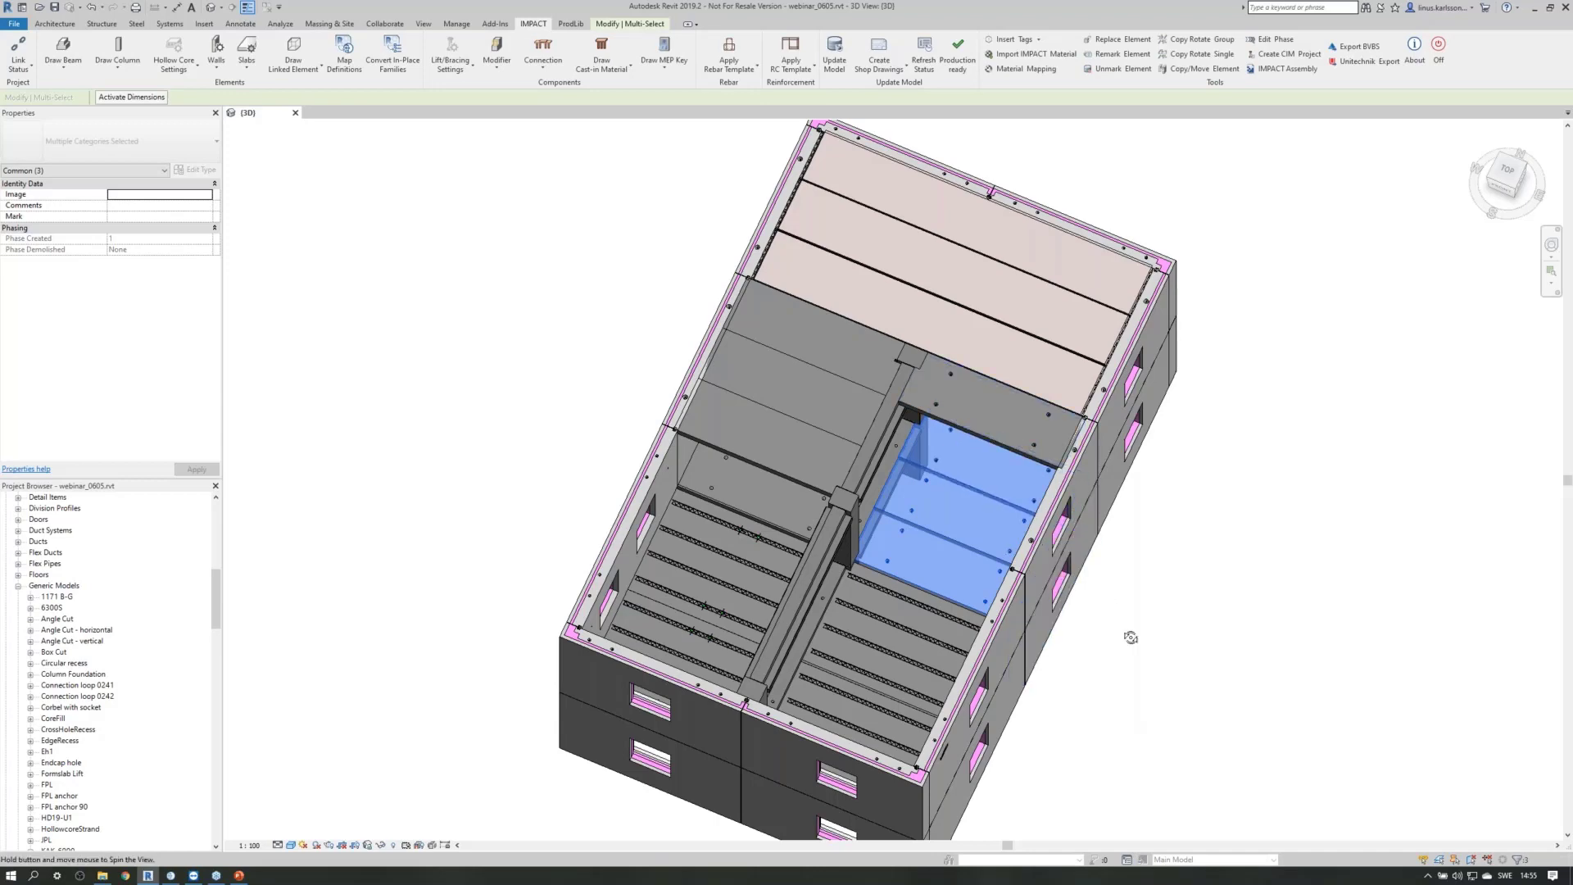
{"action": "middle_click_drag", "start_coordinate": [1131, 637], "coordinate": [1287, 608], "text": "shift"}
{"action": "left_click", "coordinate": [1278, 604]}
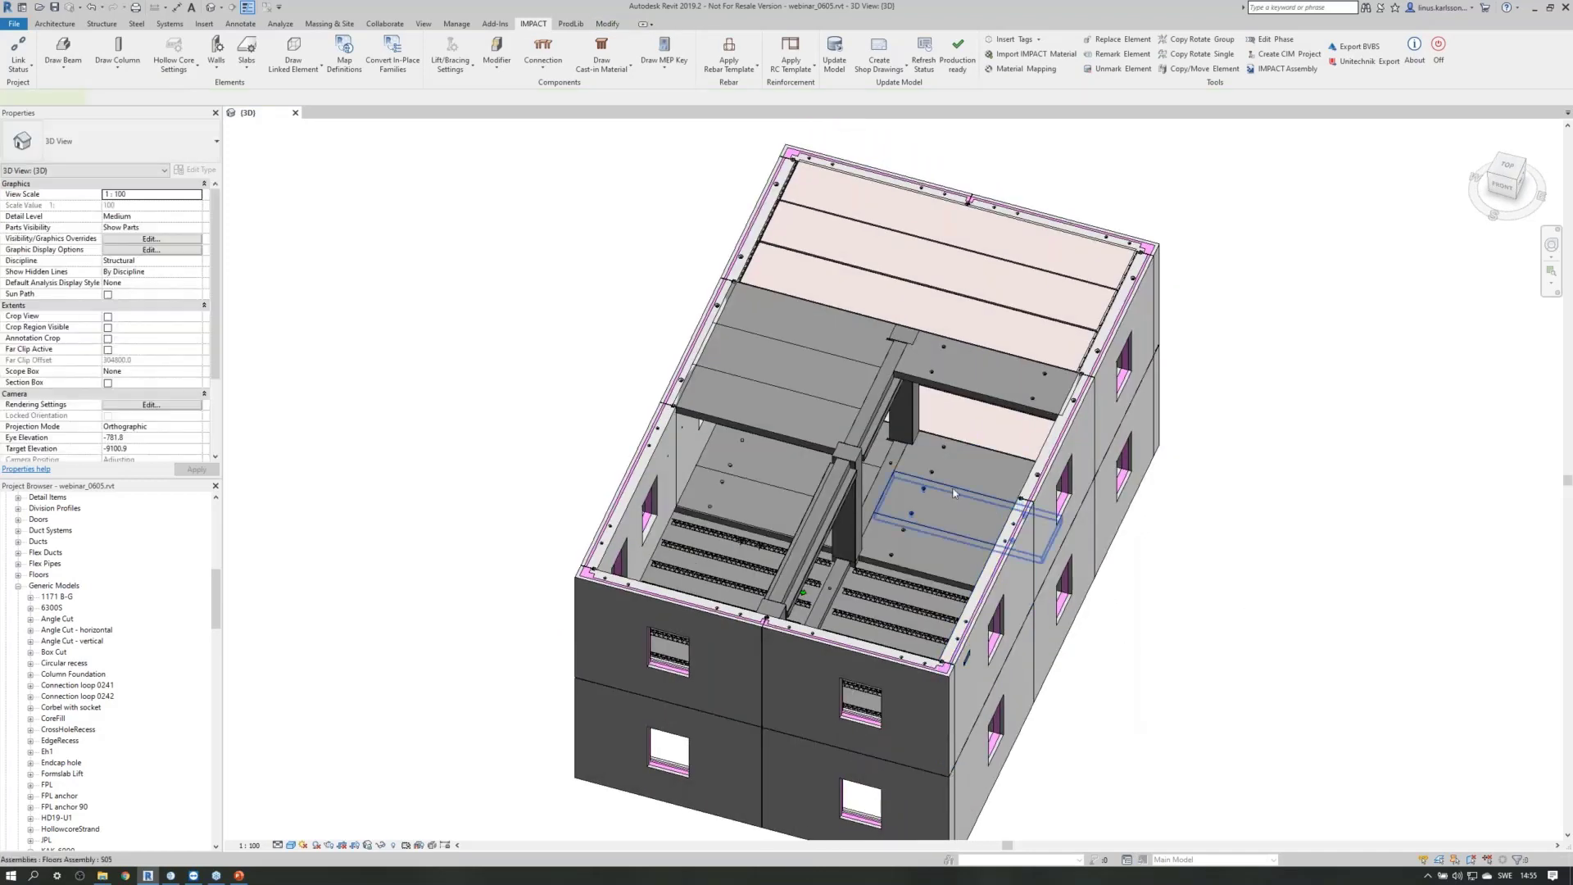
Copy the middle solid floor slab assembly on the same side of the beams to Level 3 with IMPACT Copy/Move Element.
{"action": "left_click", "coordinate": [954, 492]}
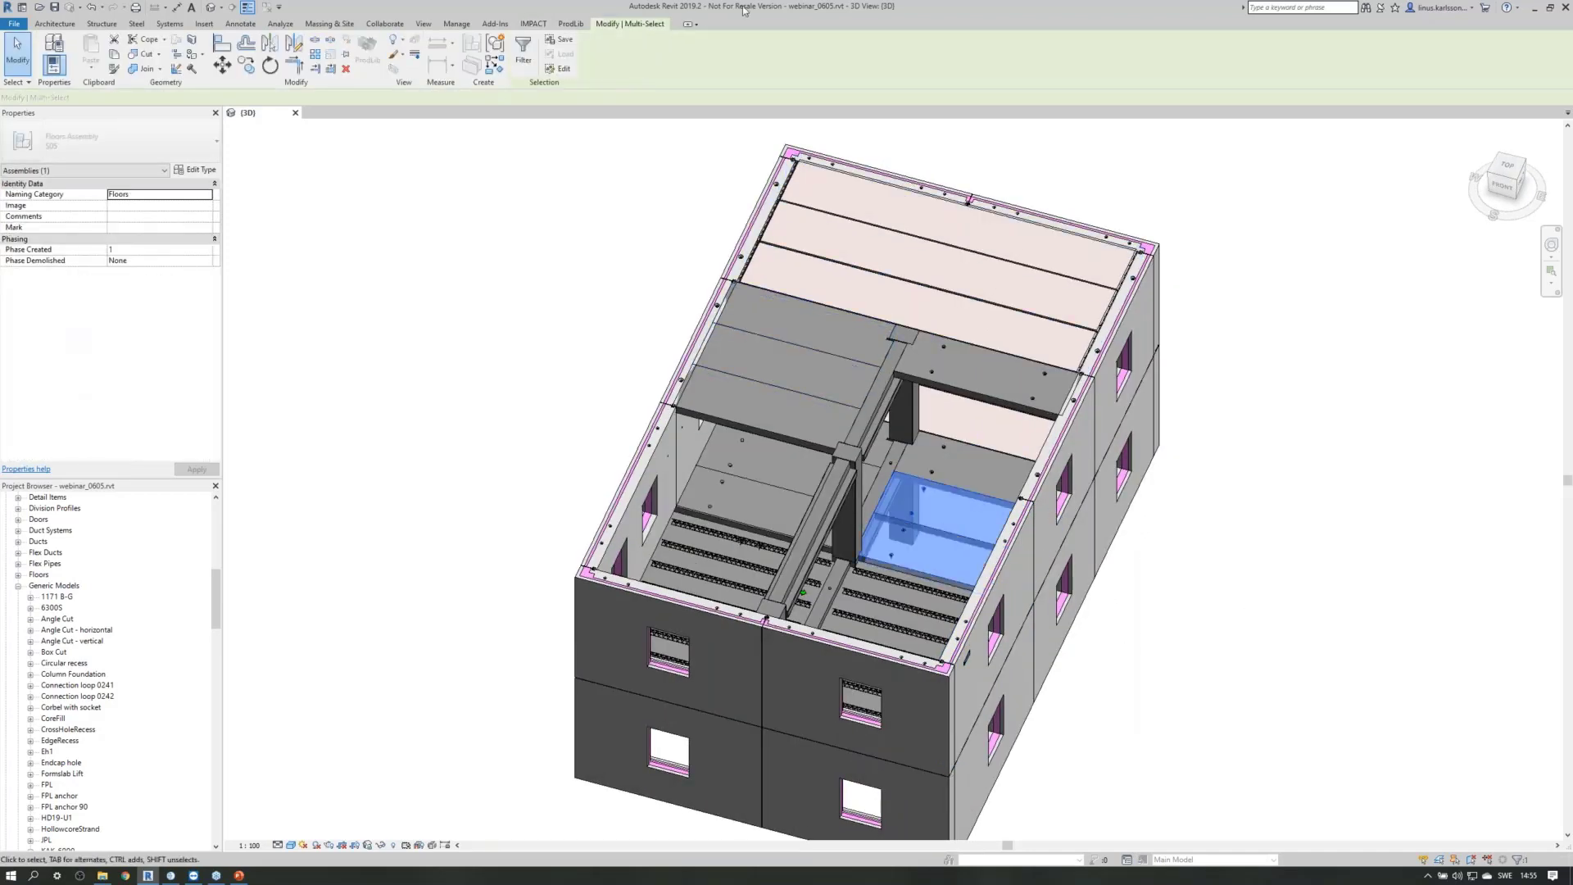
{"action": "left_click", "coordinate": [534, 23]}
{"action": "left_click", "coordinate": [1228, 71]}
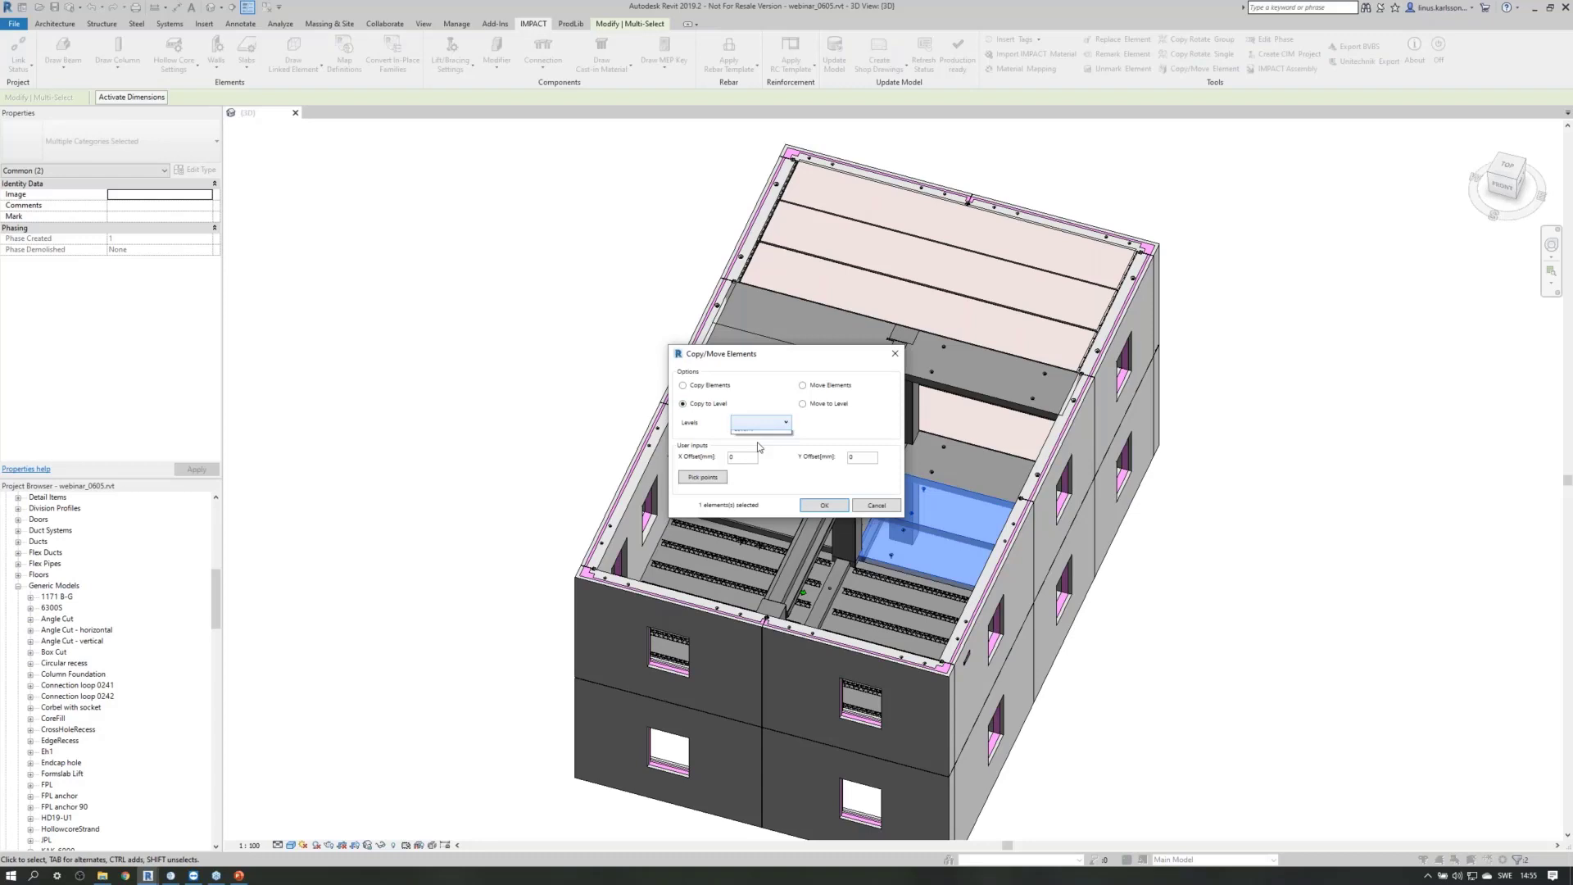
{"action": "left_click", "coordinate": [755, 449]}
{"action": "left_click", "coordinate": [821, 505]}
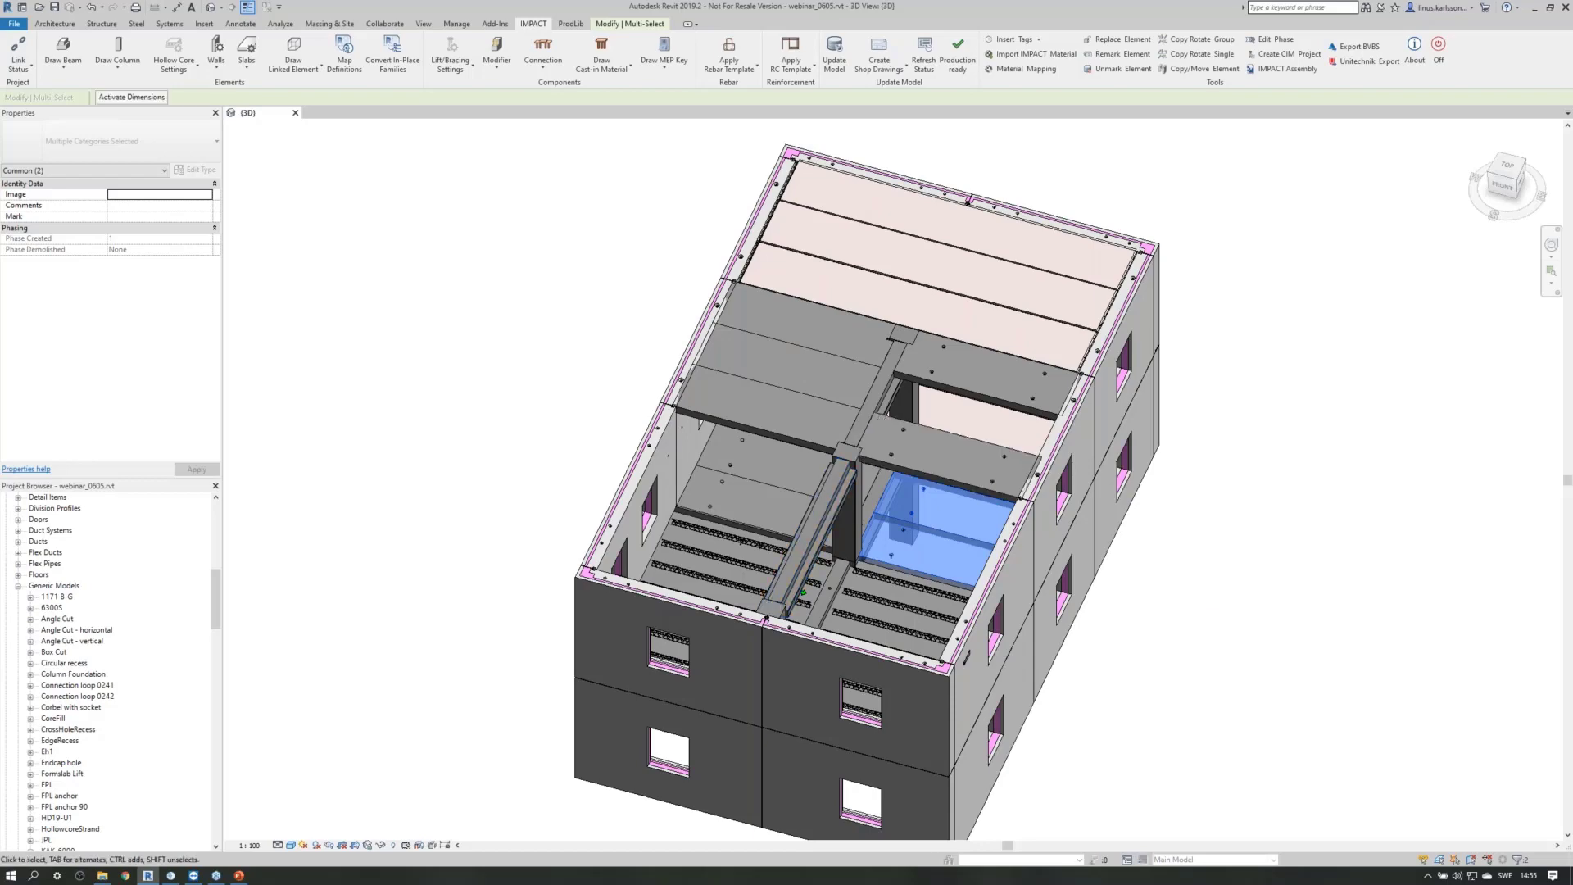
{"action": "key", "text": "Escape"}
Isolate the two adjoining lower-storey wall assemblies, the middle and corner ones, on the long facade without the door.
{"action": "middle_click_drag", "start_coordinate": [1153, 490], "coordinate": [899, 713], "text": "shift"}
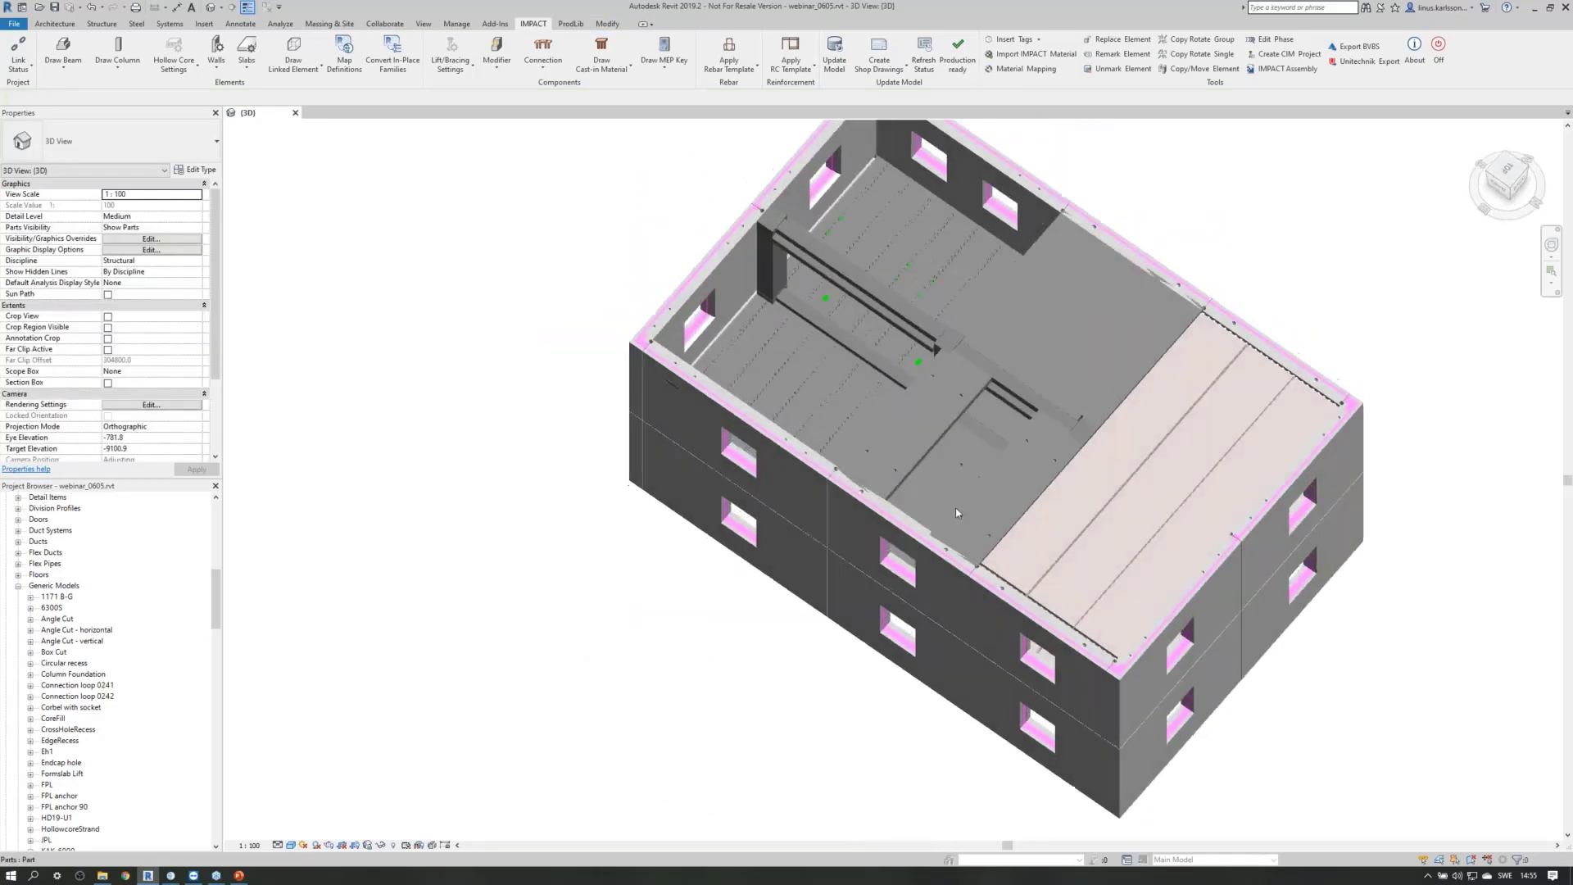
{"action": "middle_click_drag", "start_coordinate": [984, 394], "coordinate": [1080, 457], "text": "shift"}
{"action": "middle_click_drag", "start_coordinate": [1121, 790], "coordinate": [1069, 743], "text": "shift"}
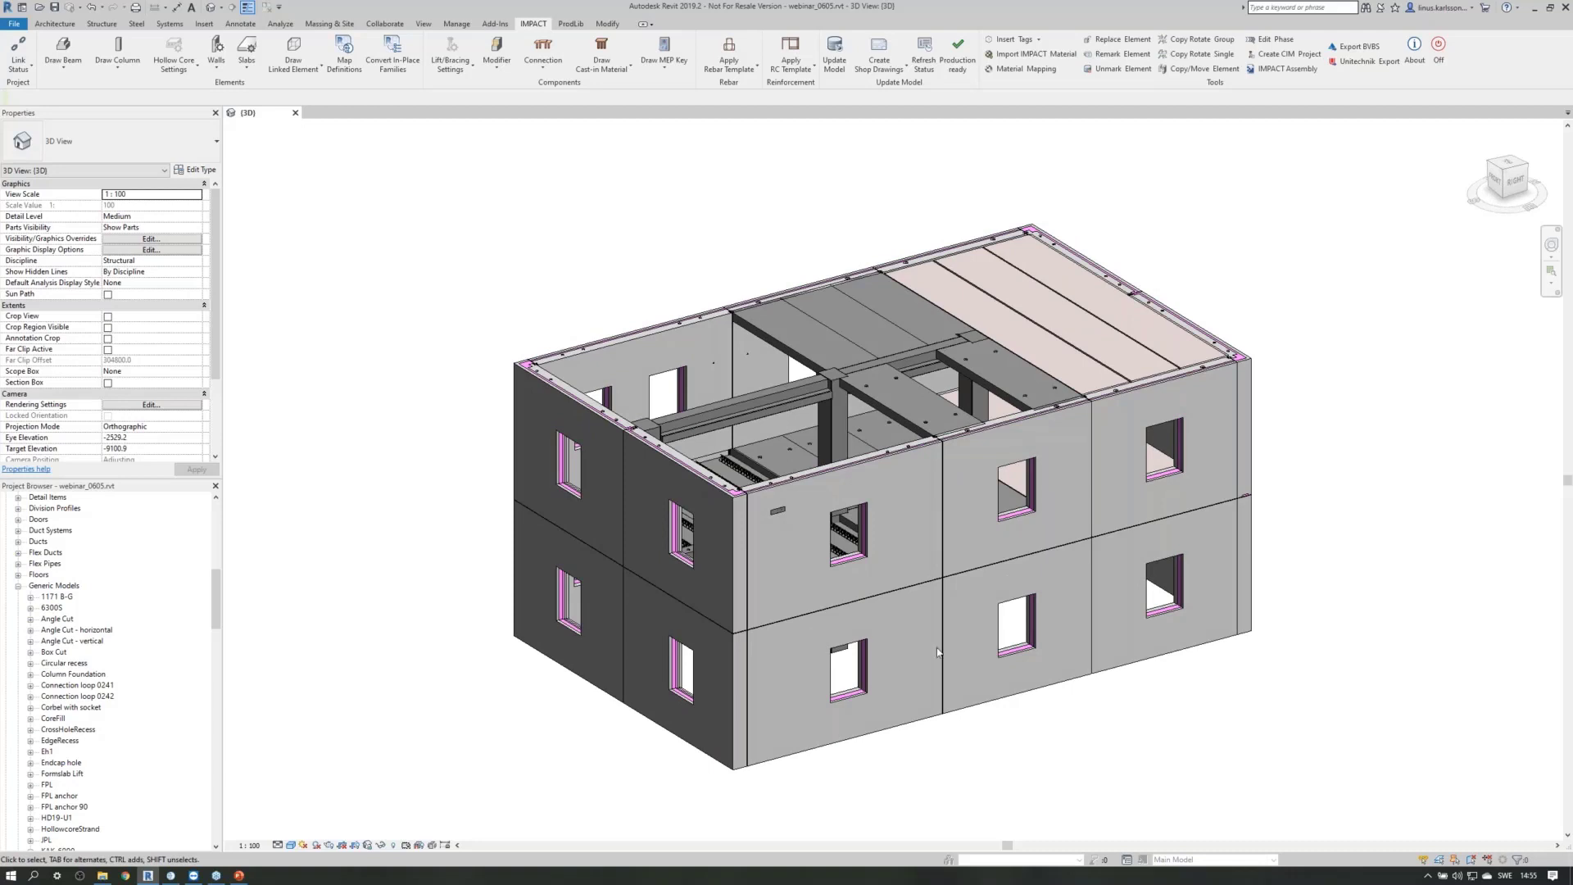
{"action": "scroll", "coordinate": [734, 505], "scroll_direction": "down", "scroll_amount": 2}
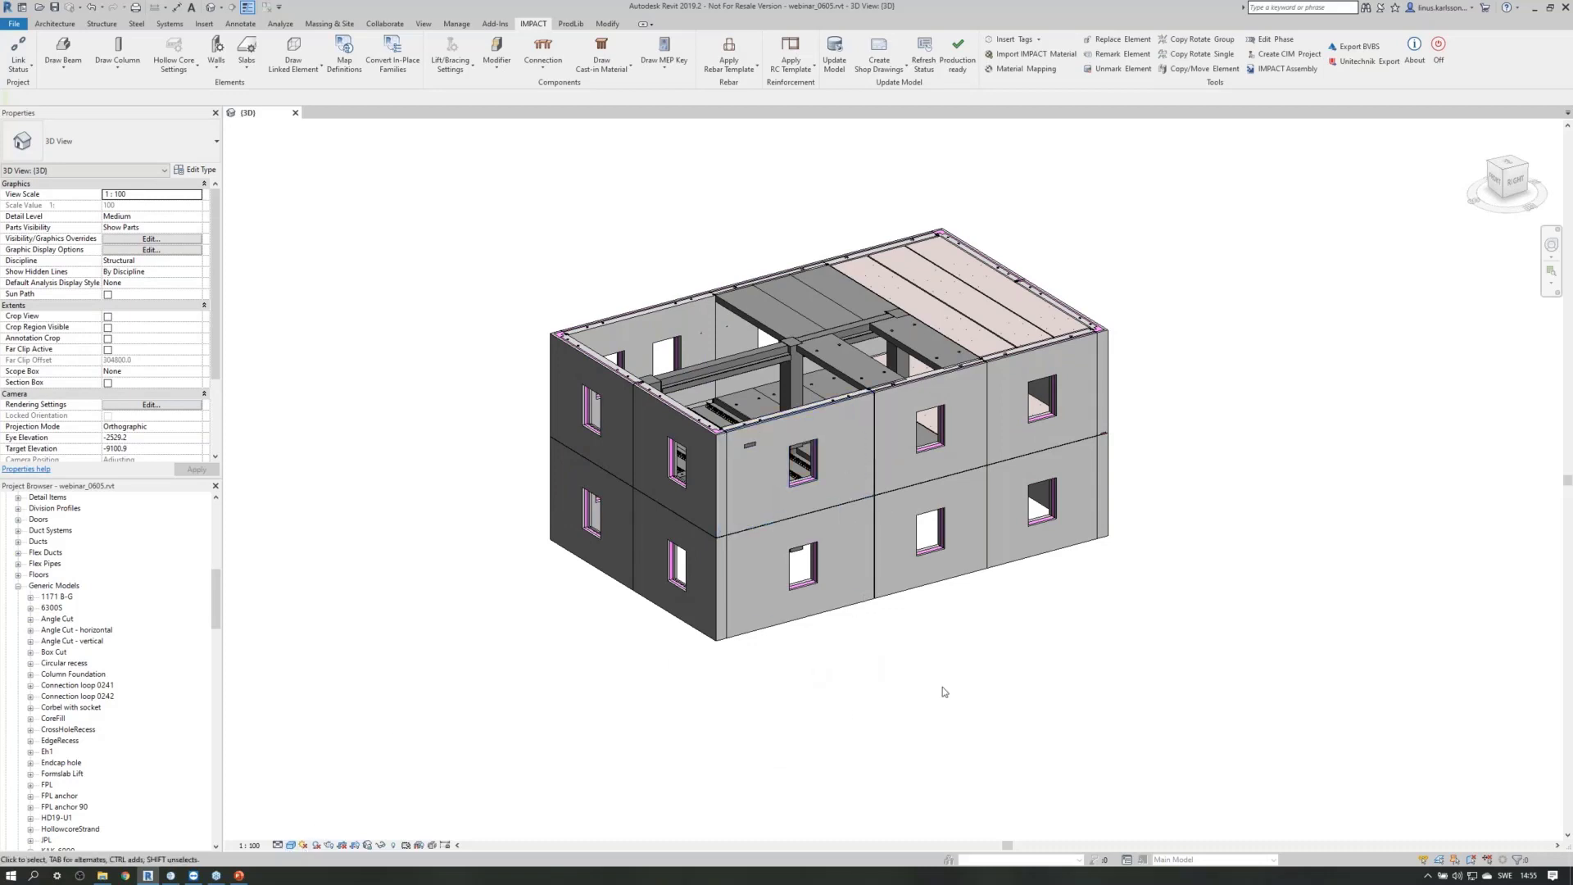
{"action": "left_click", "coordinate": [898, 592]}
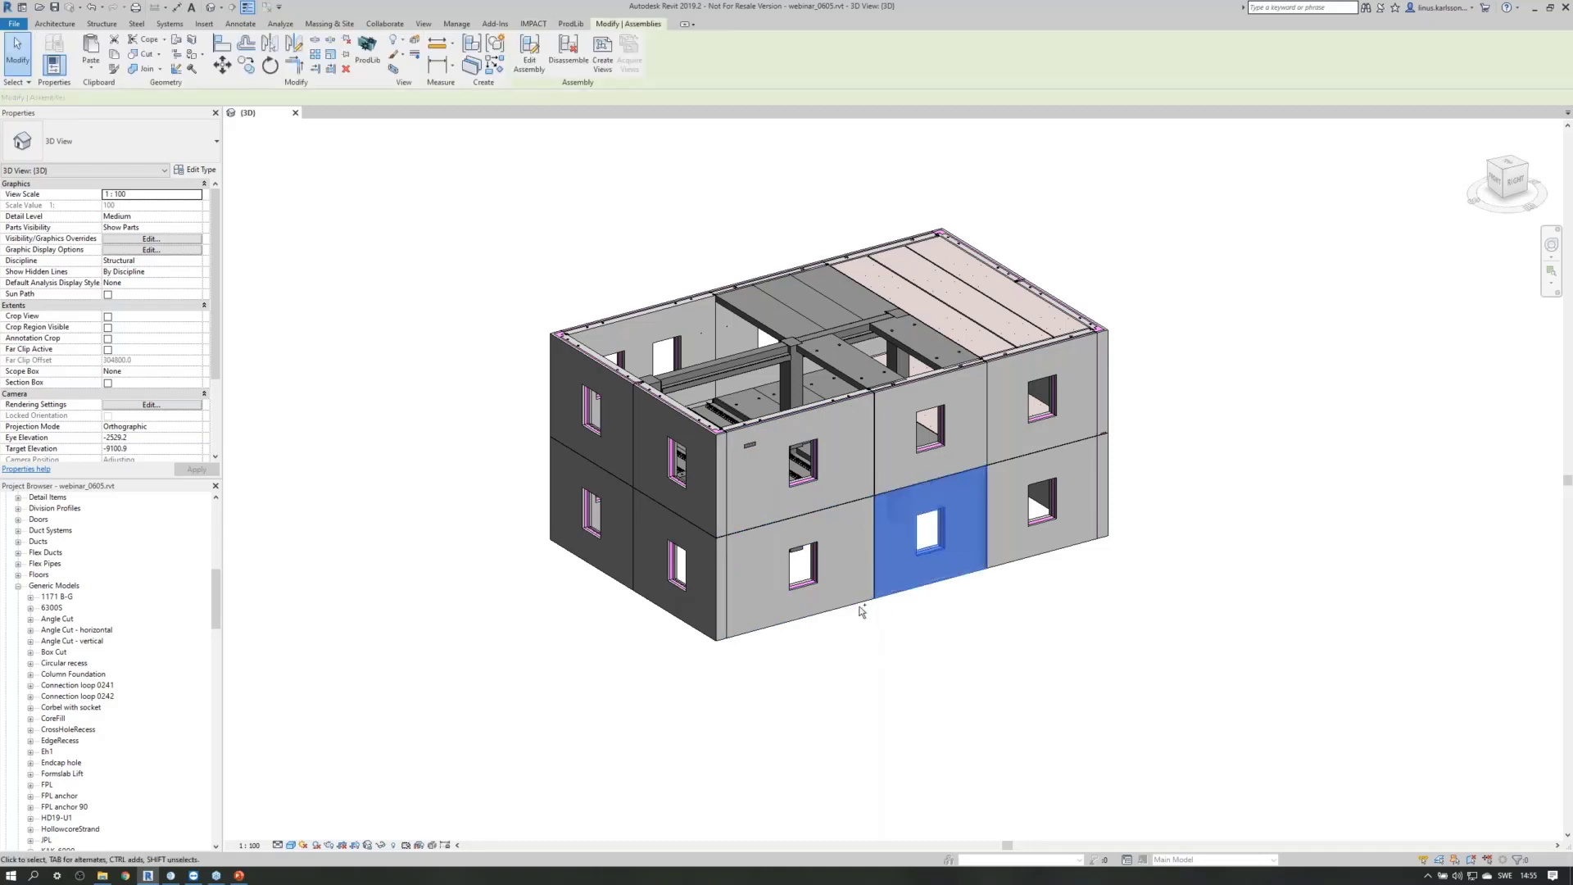
{"action": "left_click", "coordinate": [856, 597], "text": "ctrl"}
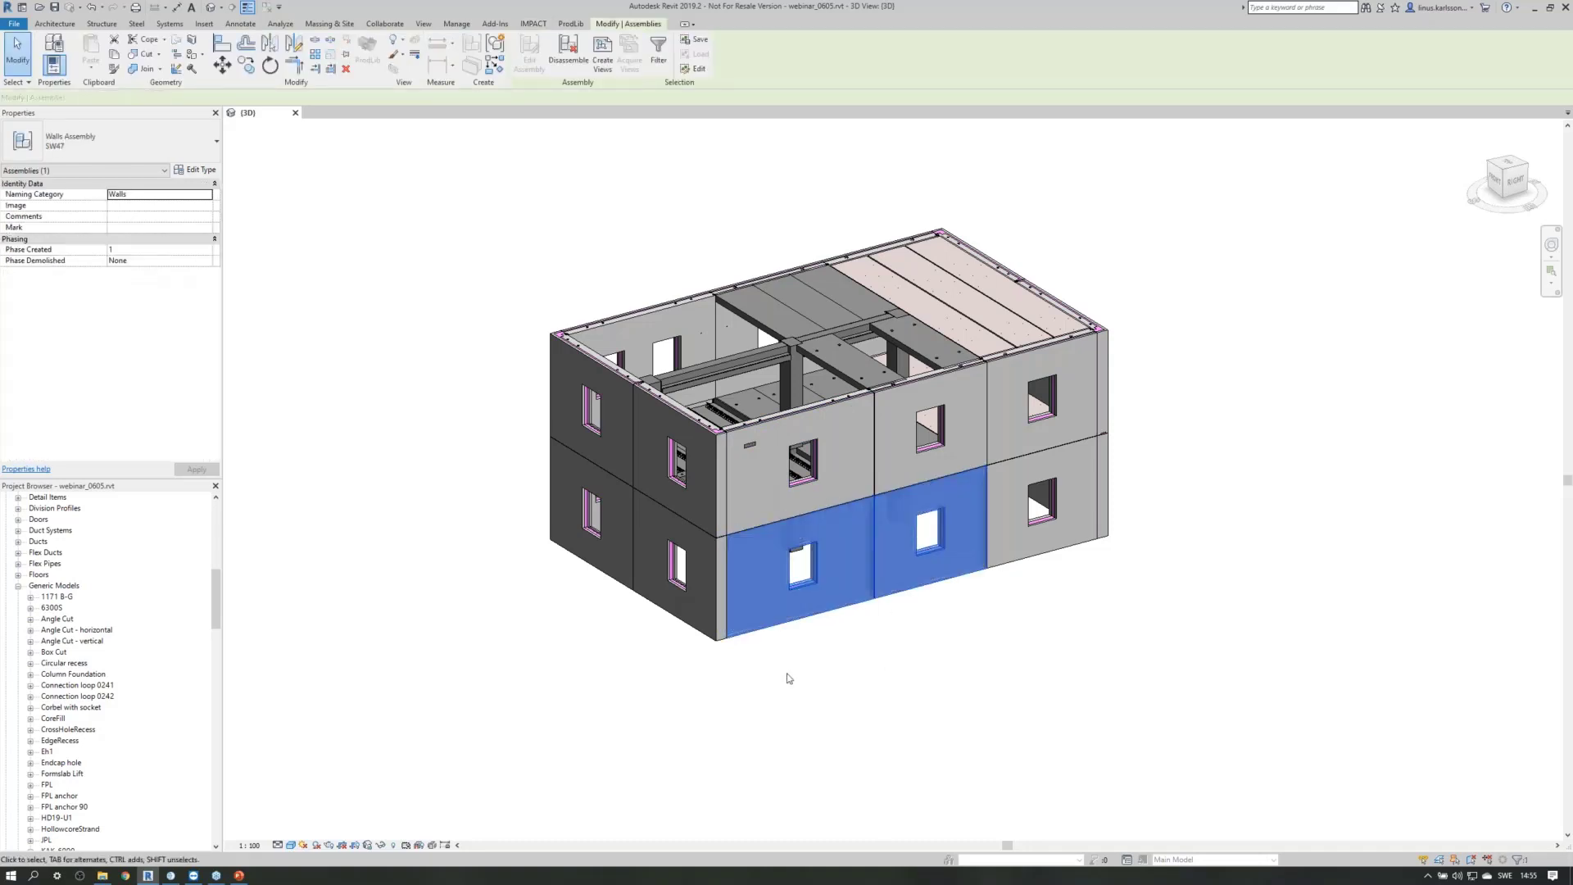
{"action": "left_click", "coordinate": [376, 845]}
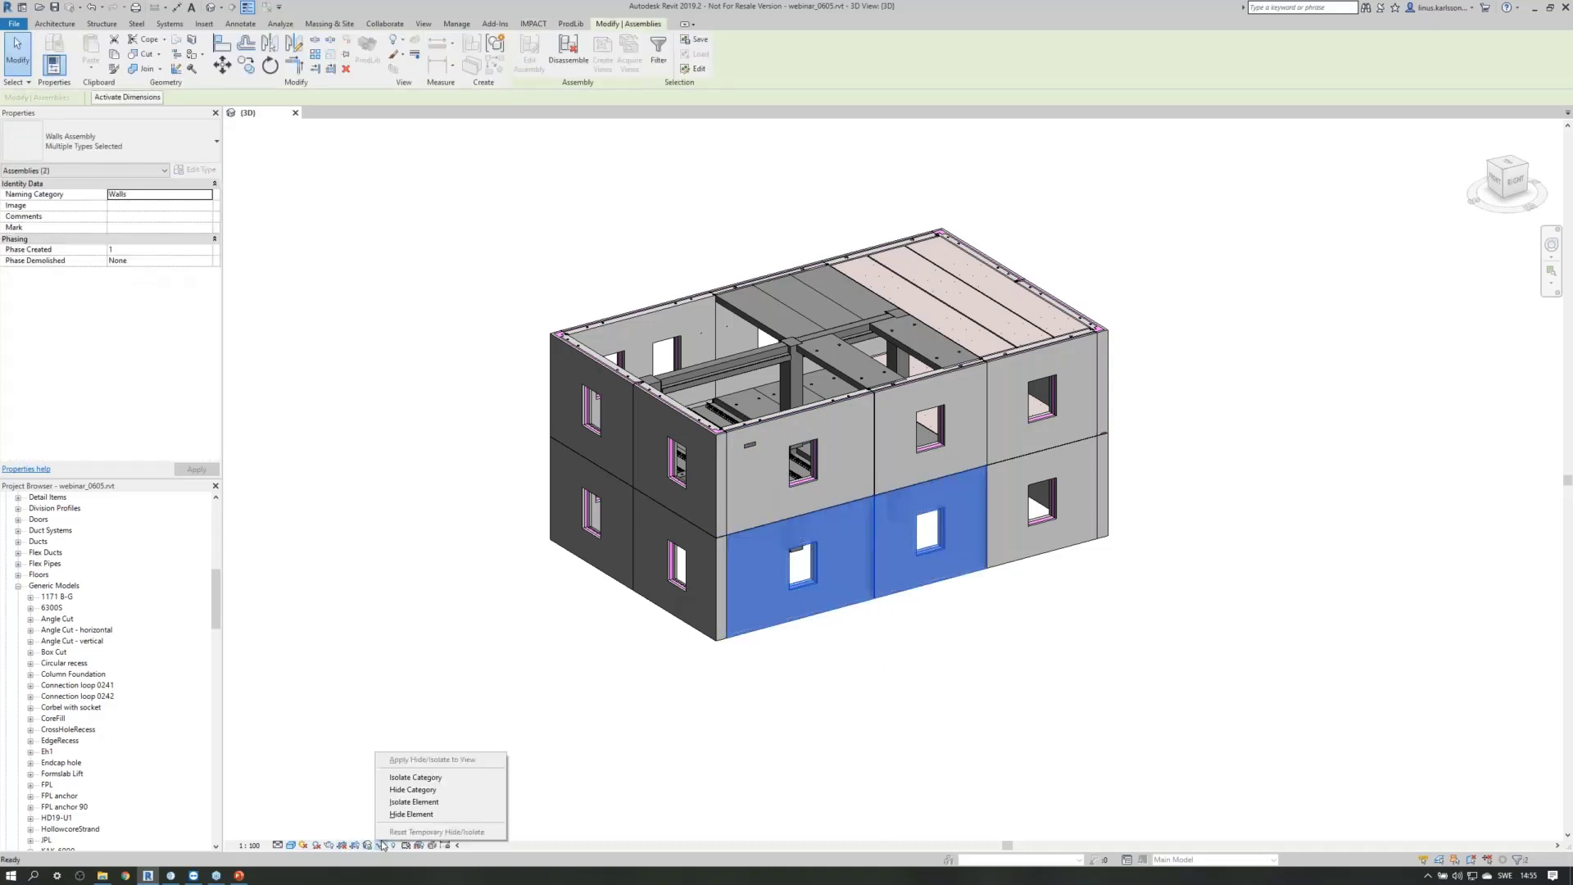
{"action": "left_click", "coordinate": [404, 803]}
{"action": "left_click", "coordinate": [727, 695]}
{"action": "middle_click_drag", "start_coordinate": [727, 695], "coordinate": [1065, 750], "text": "shift"}
Set the model transparency to 20 in the Graphic Display Options, dismissing the save reminder without saving the project.
{"action": "left_click", "coordinate": [291, 845]}
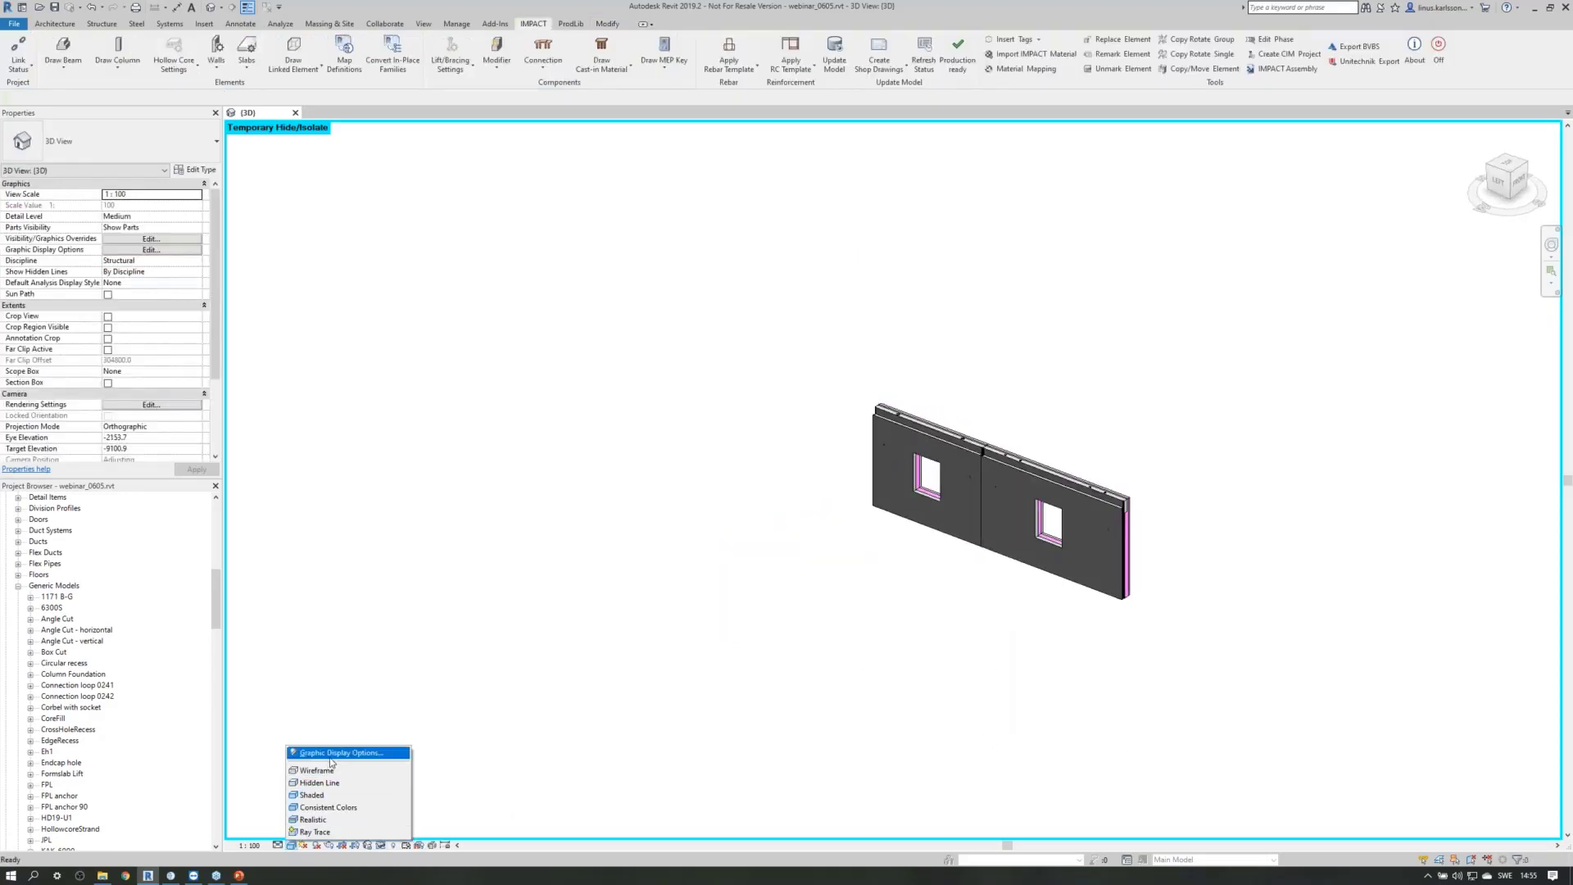
{"action": "left_click", "coordinate": [336, 754]}
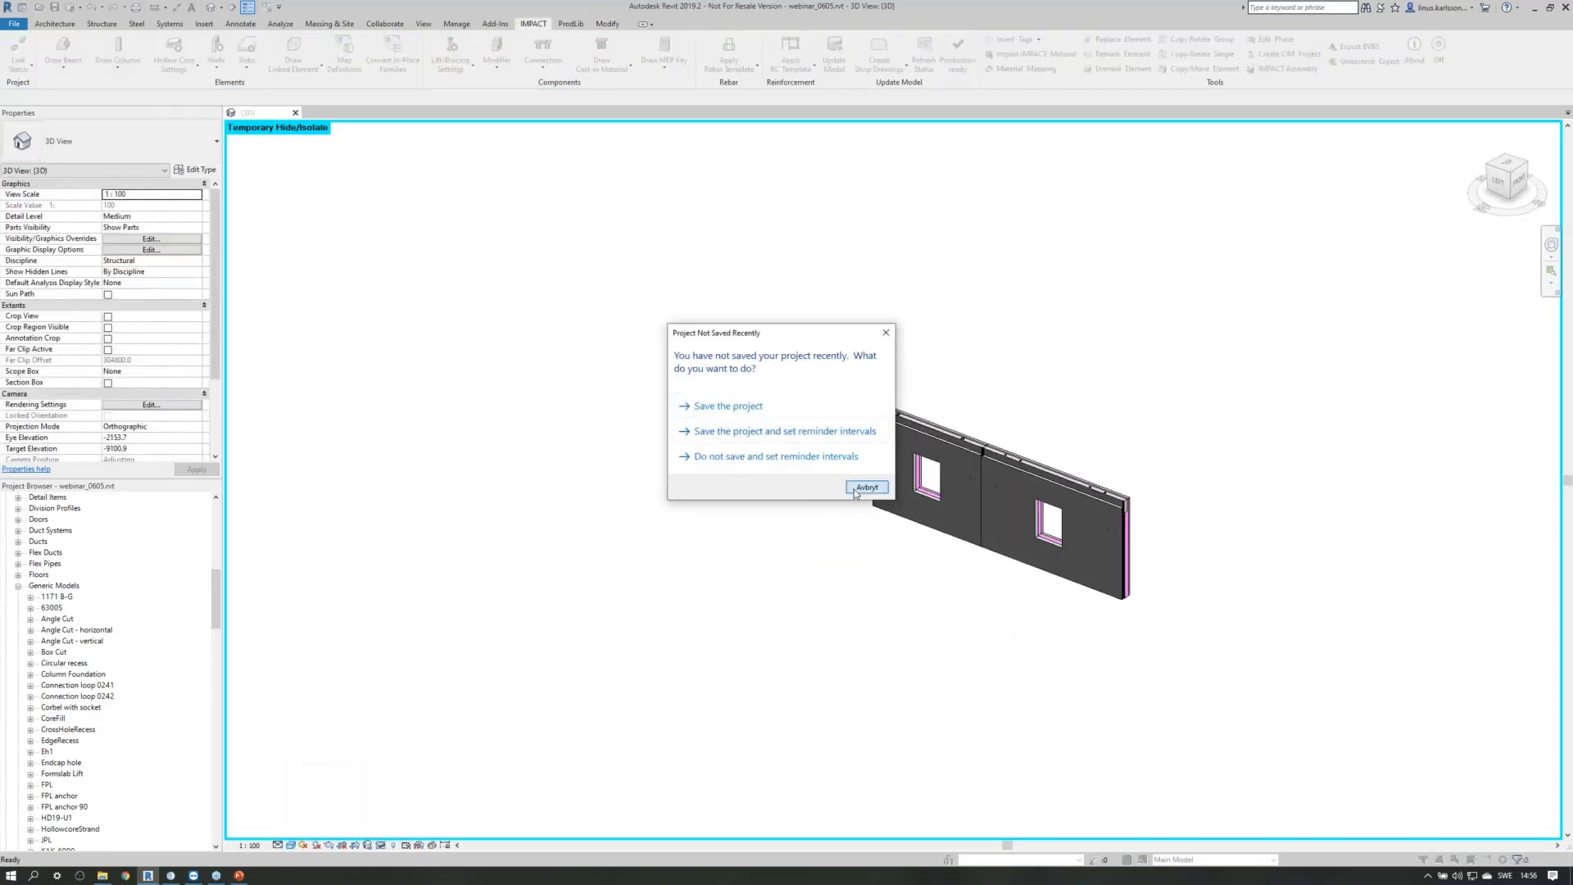
{"action": "left_click", "coordinate": [868, 490]}
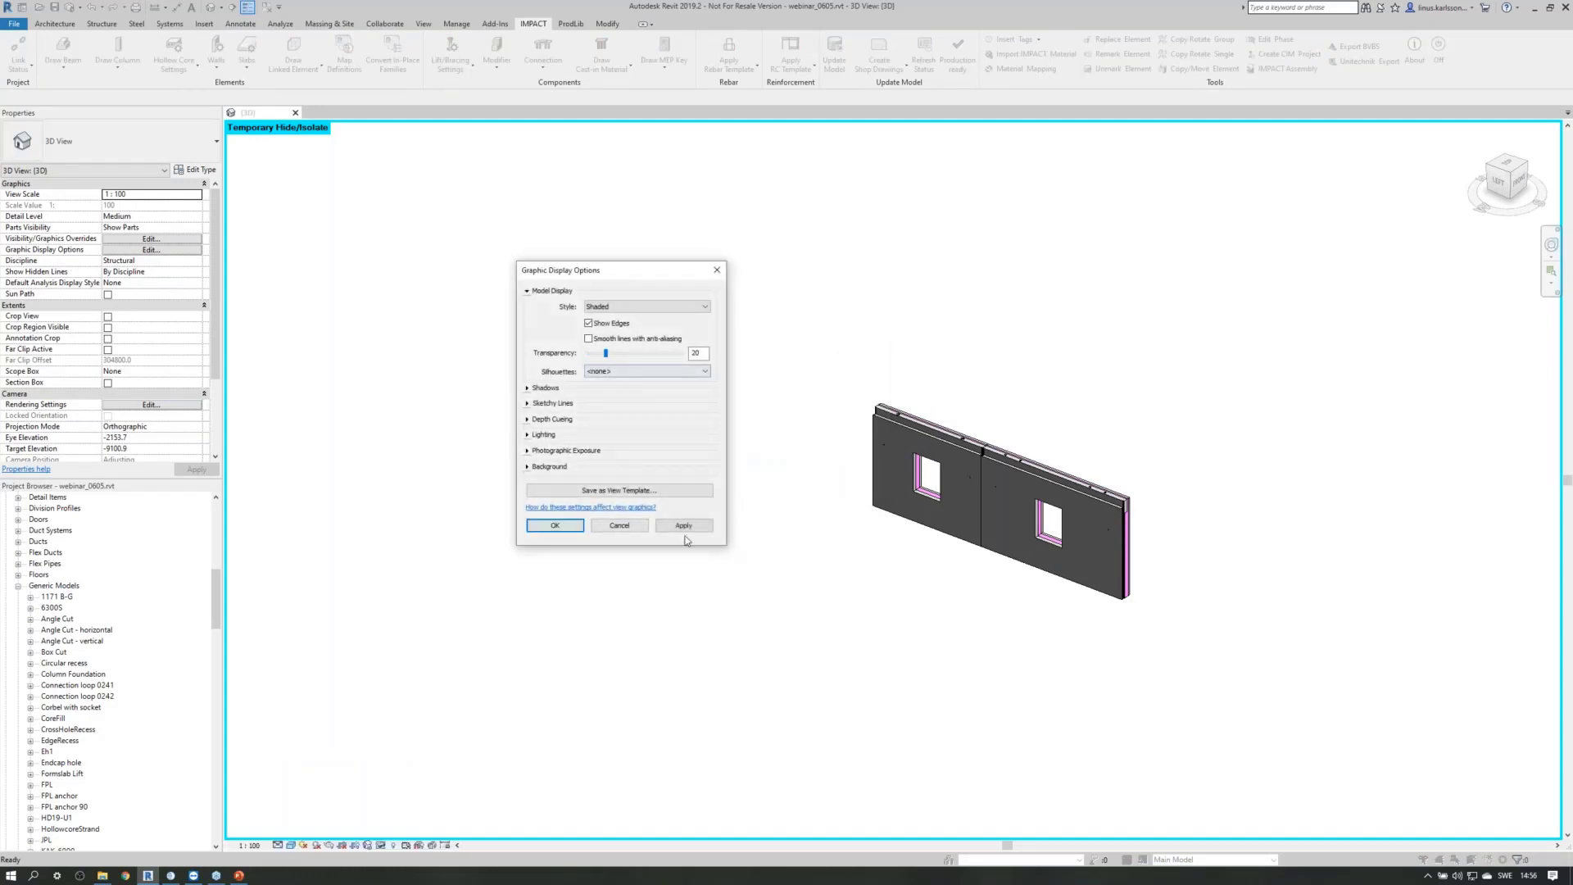
{"action": "left_click", "coordinate": [683, 525]}
{"action": "left_click", "coordinate": [555, 526]}
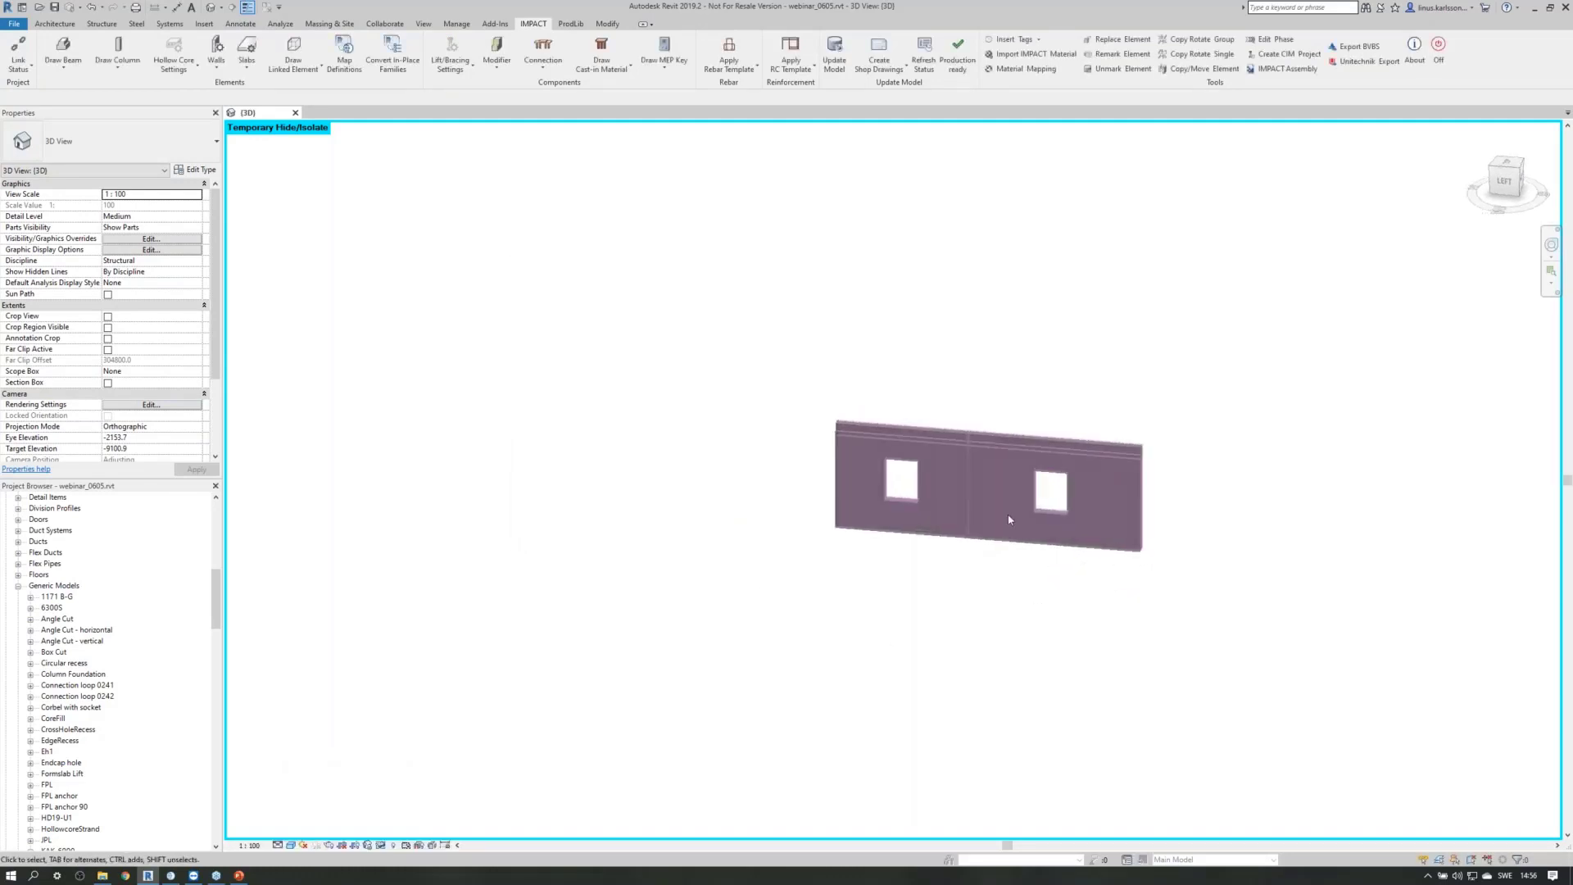
Examine the vertical joint between the two isolated walls, including its endcaps, connection loops and lifting anchors.
{"action": "scroll", "coordinate": [1010, 520], "scroll_direction": "up", "scroll_amount": 10}
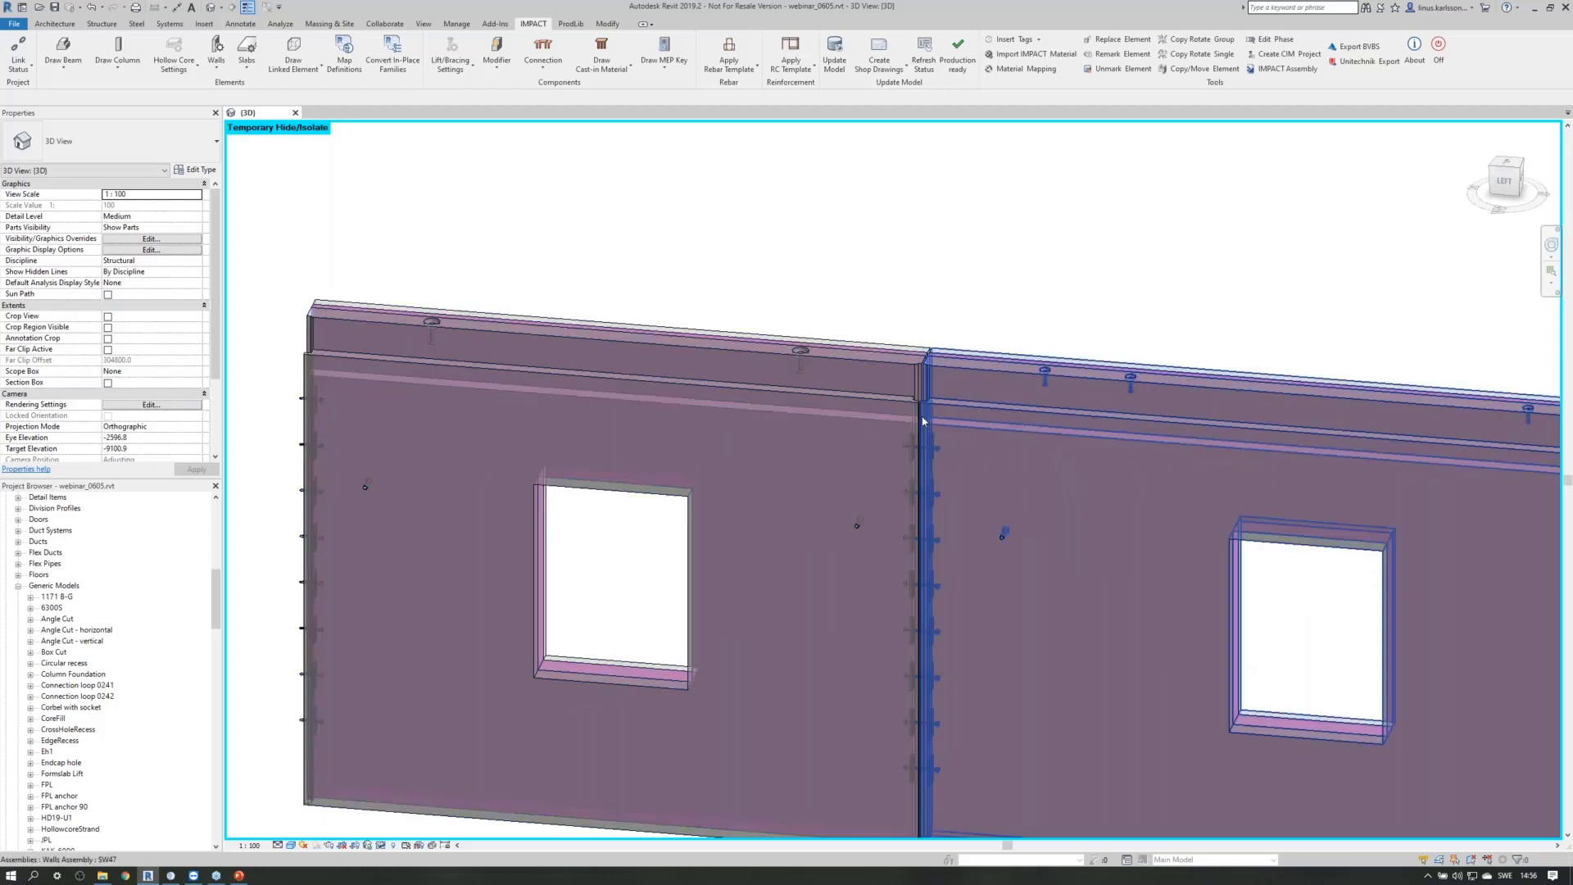
{"action": "scroll", "coordinate": [927, 373], "scroll_direction": "up", "scroll_amount": 5}
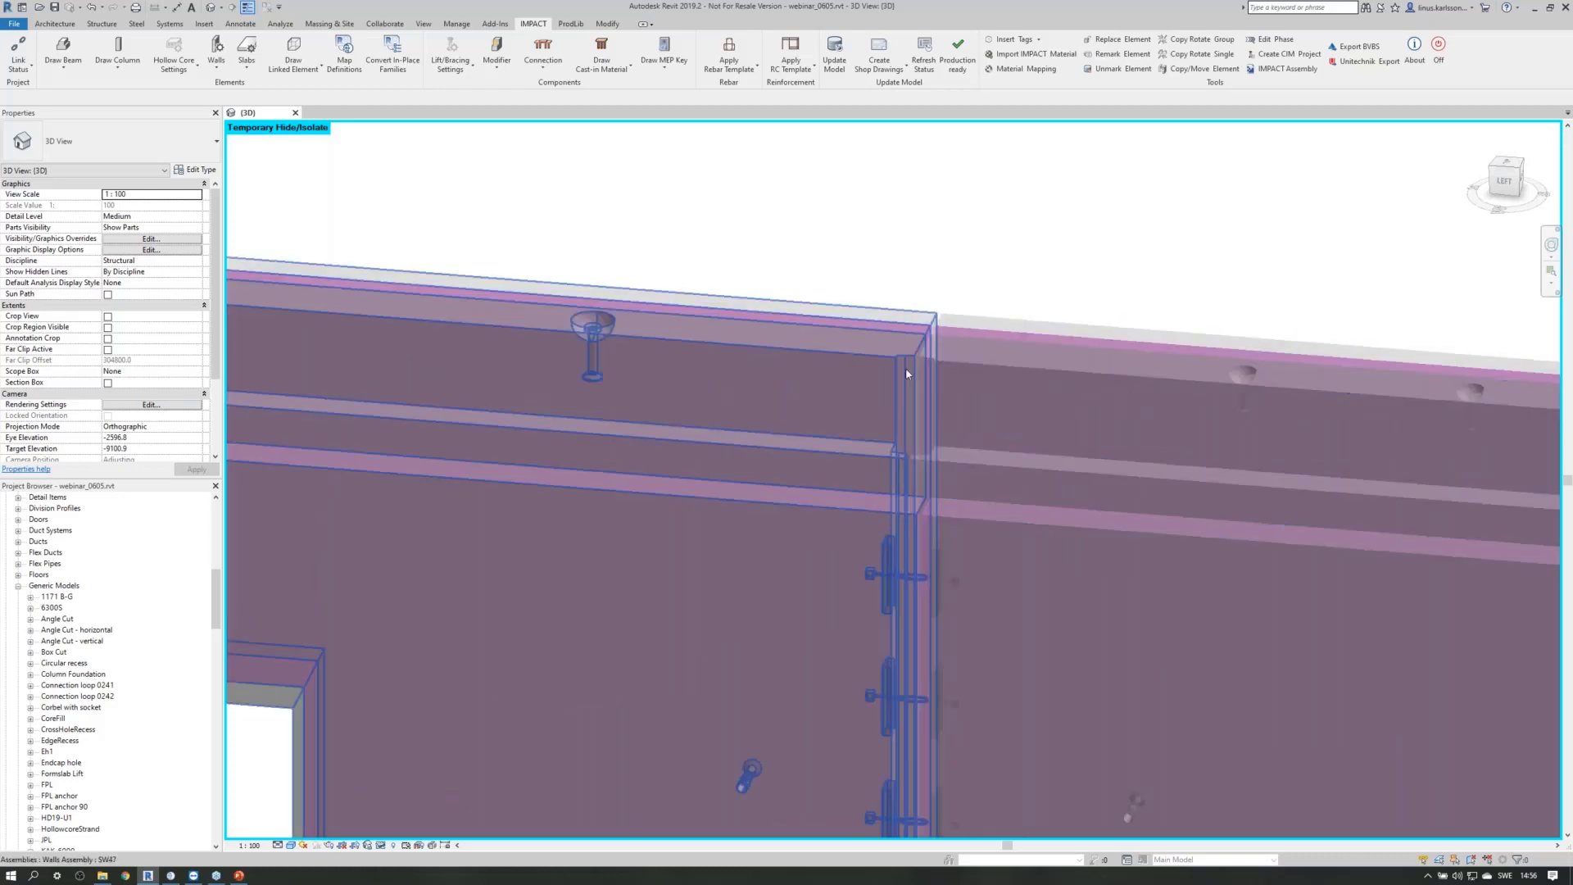
{"action": "scroll", "coordinate": [901, 260], "scroll_direction": "down", "scroll_amount": 3}
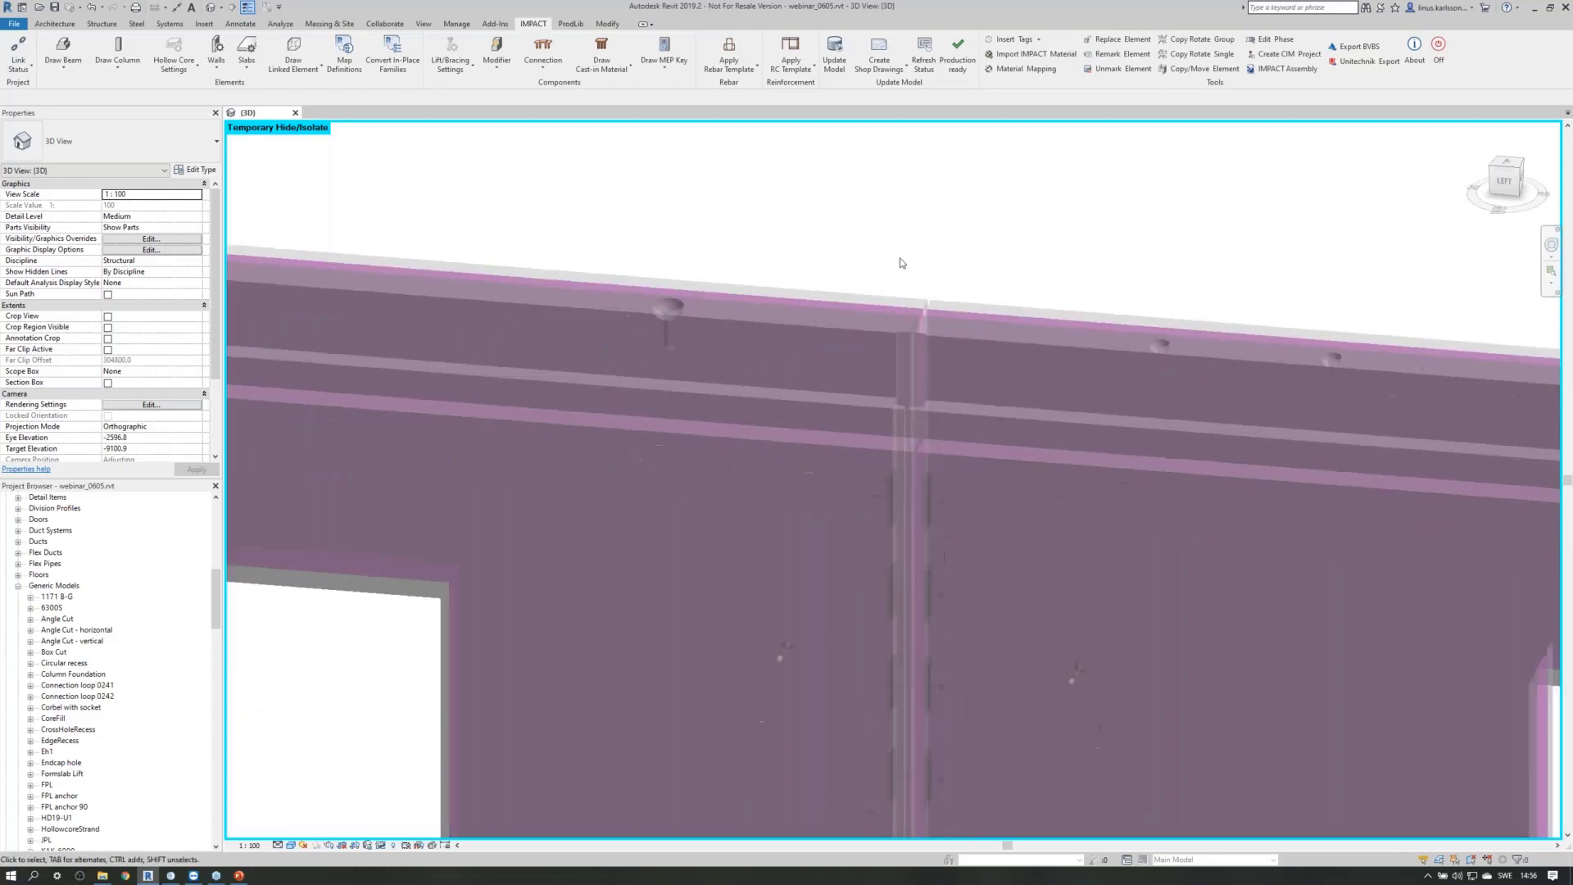
{"action": "scroll", "coordinate": [898, 279], "scroll_direction": "down", "scroll_amount": 3}
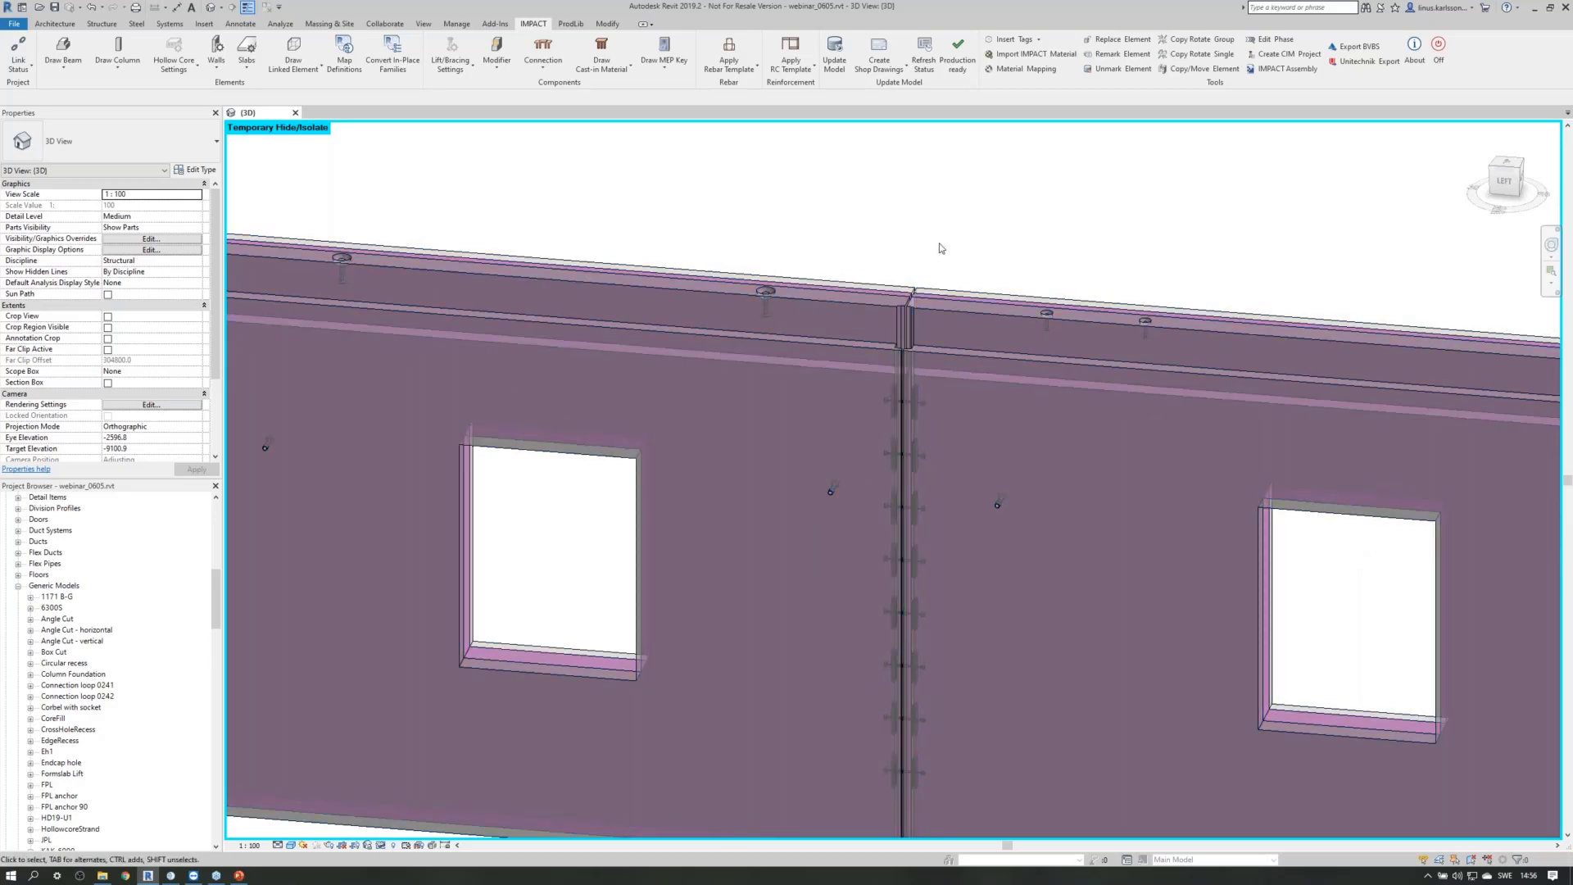
{"action": "scroll", "coordinate": [875, 206], "scroll_direction": "down", "scroll_amount": 5}
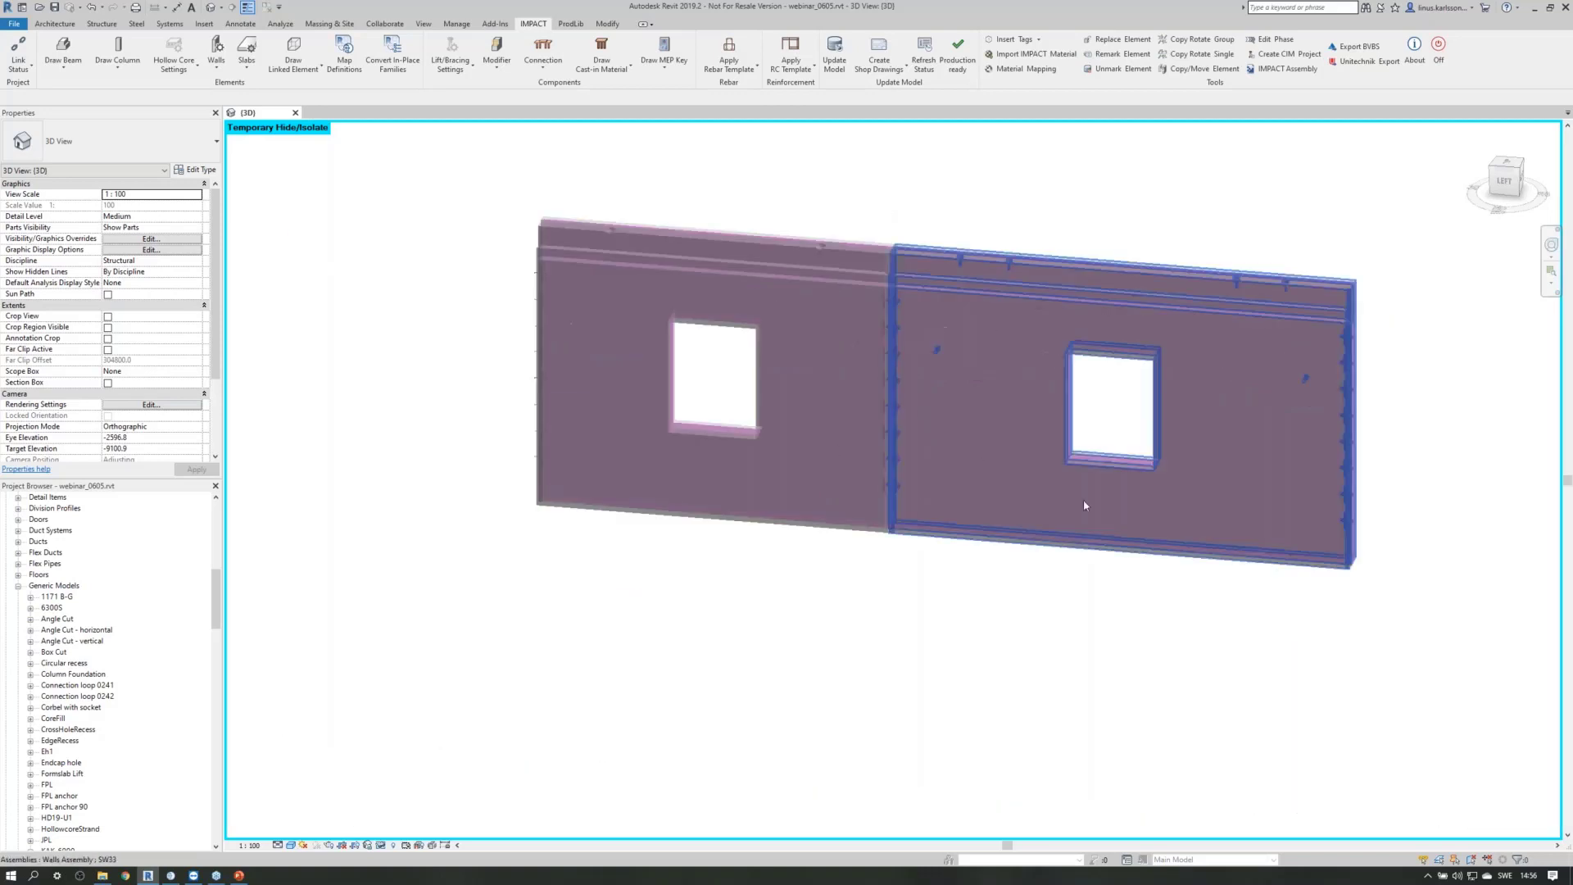
{"action": "middle_click_drag", "start_coordinate": [962, 677], "coordinate": [942, 410], "text": "shift"}
{"action": "scroll", "coordinate": [917, 266], "scroll_direction": "up", "scroll_amount": 5}
{"action": "scroll", "coordinate": [918, 267], "scroll_direction": "down", "scroll_amount": 5}
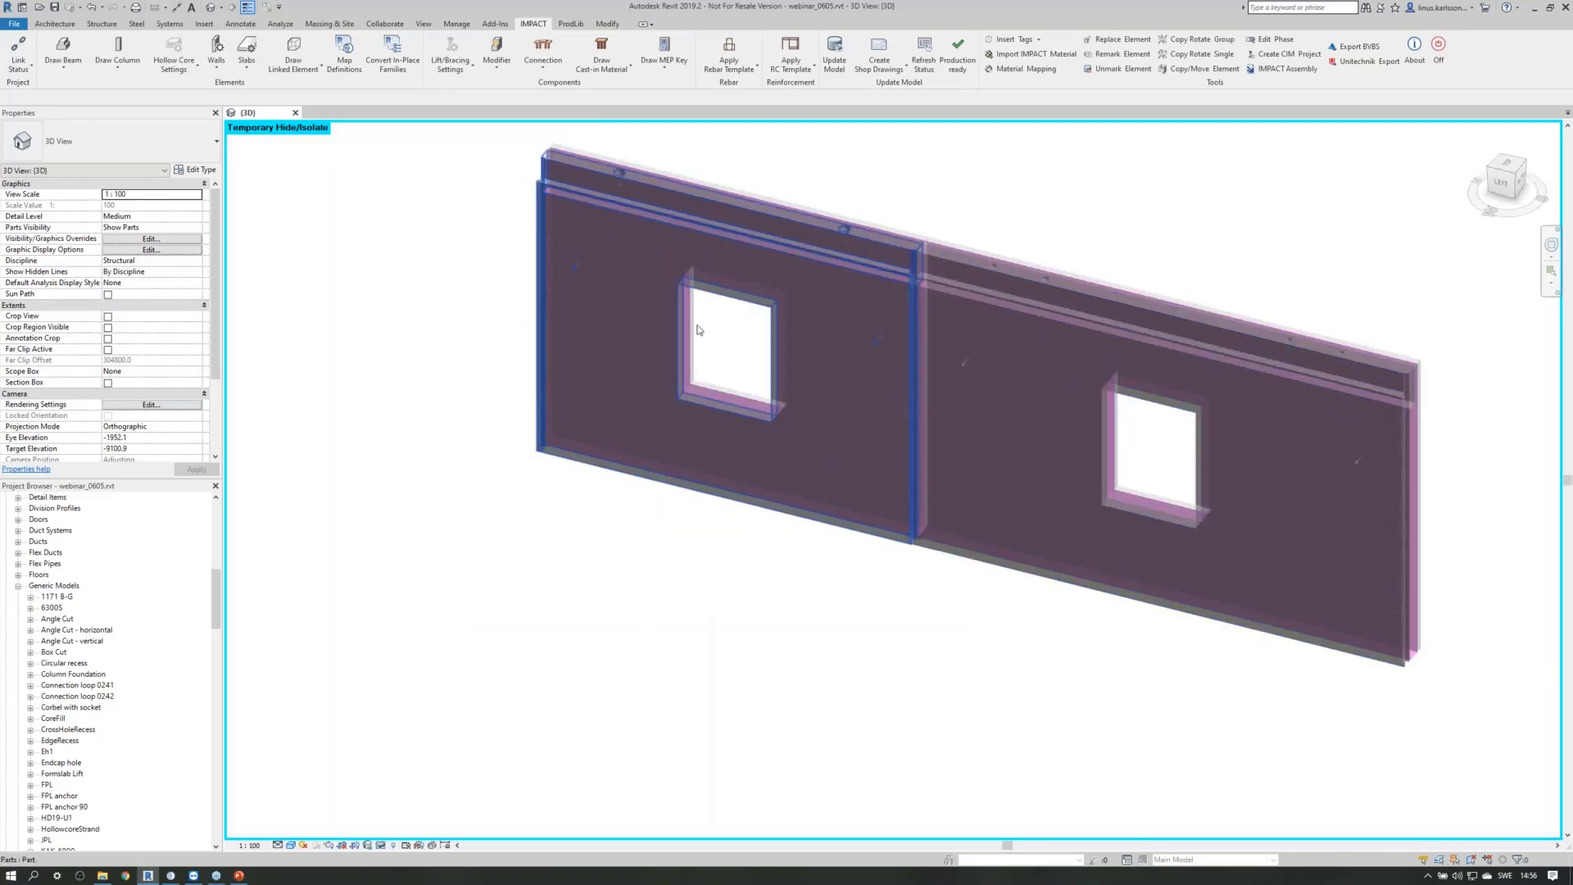
{"action": "scroll", "coordinate": [656, 295], "scroll_direction": "down", "scroll_amount": 3}
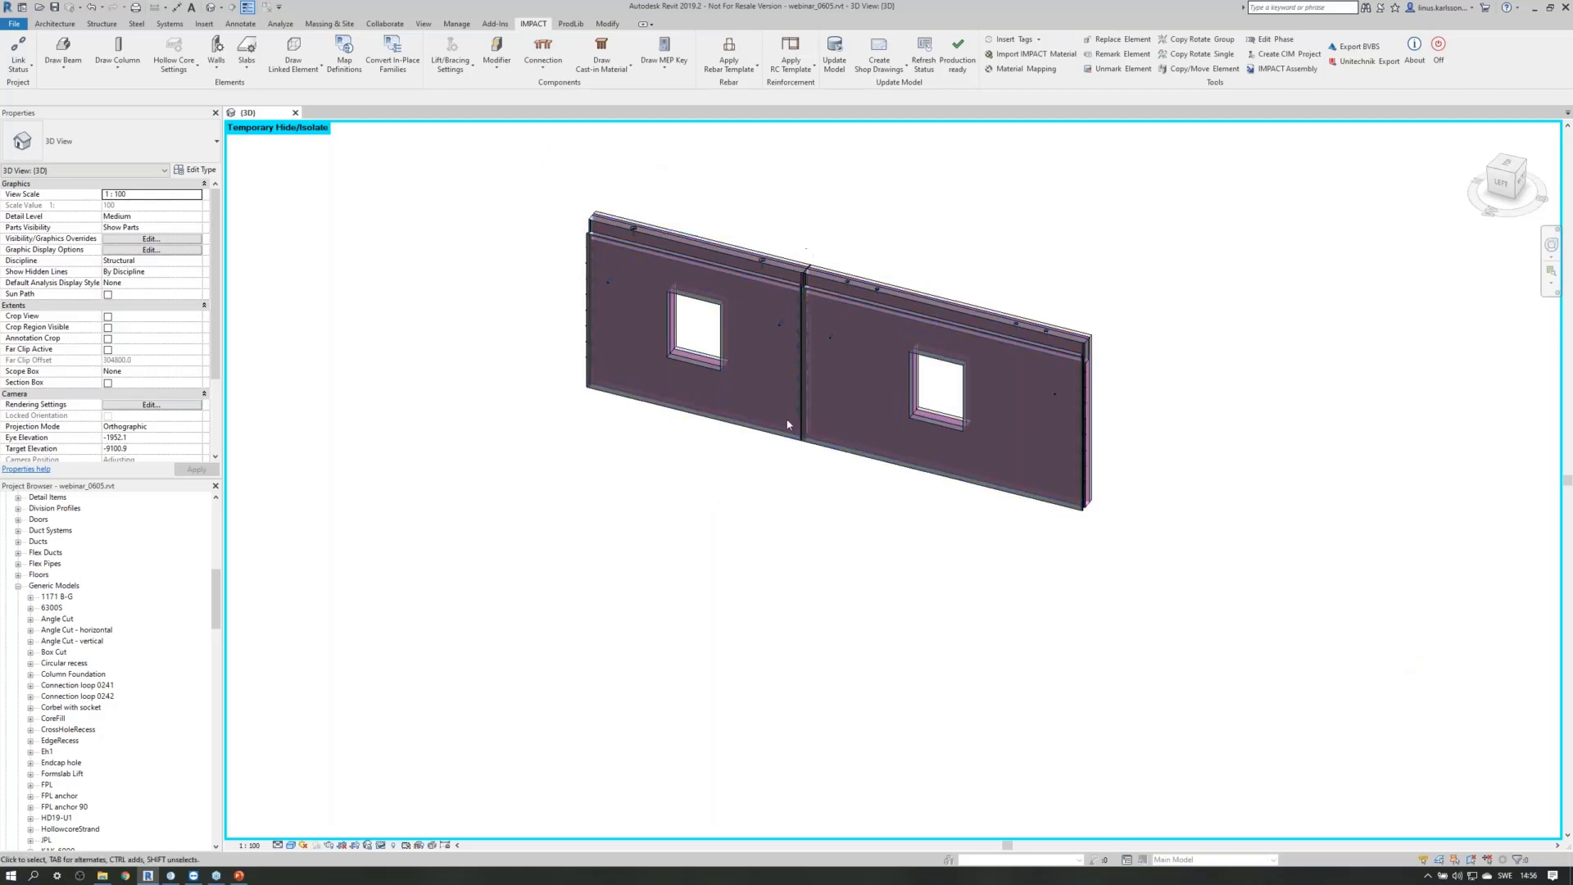
Reset the temporary isolation and examine the wall joints, embedded parts and floor slabs through the building's transparent facades.
{"action": "left_click", "coordinate": [381, 846]}
{"action": "left_click", "coordinate": [403, 833]}
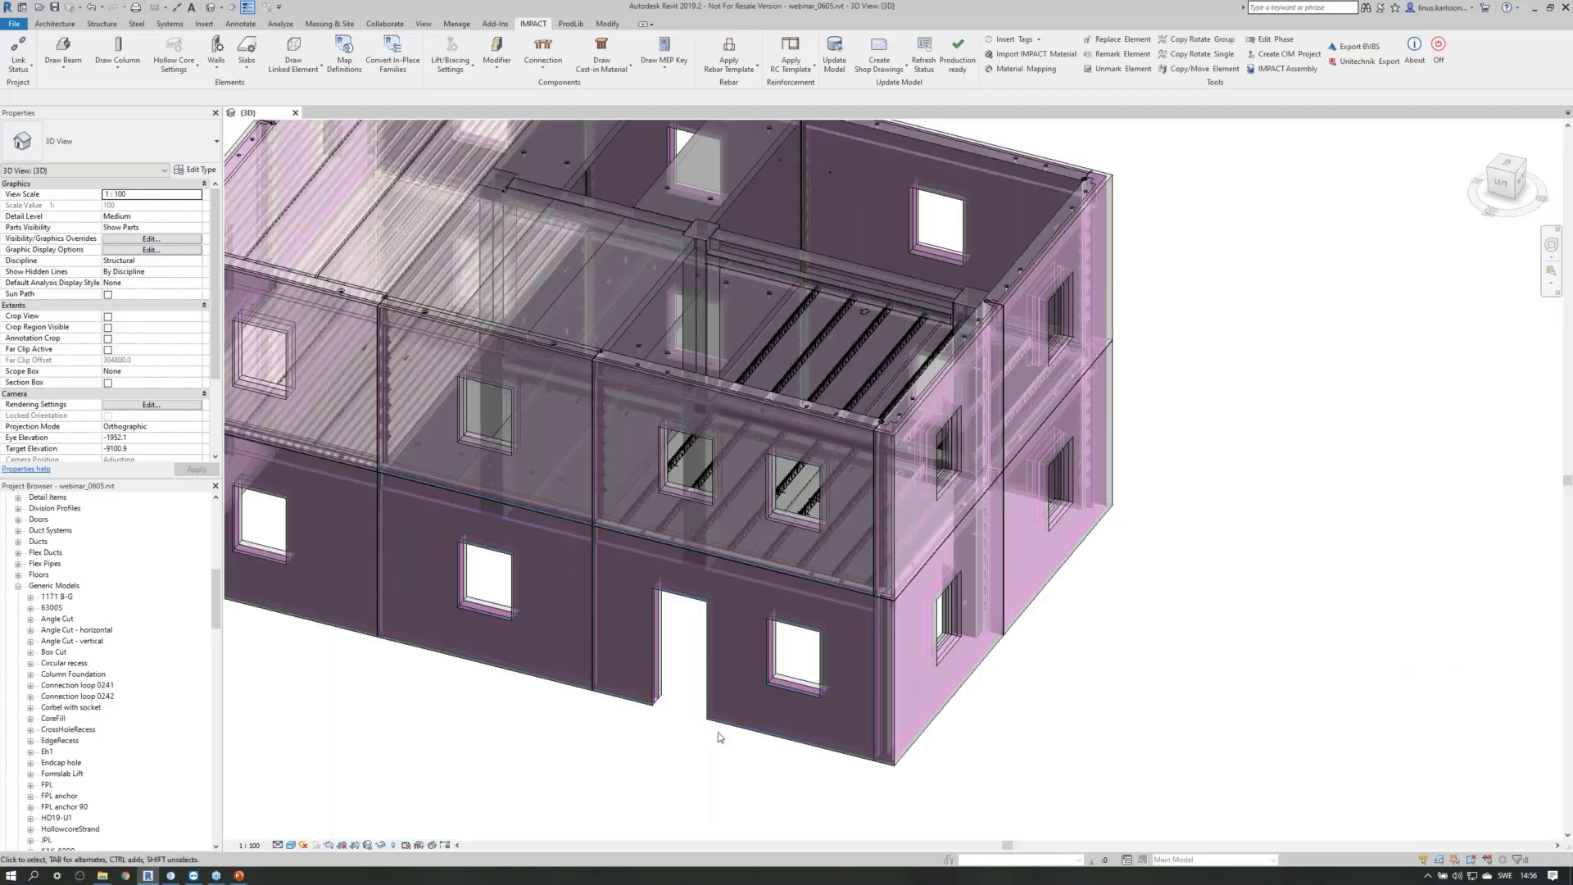
{"action": "middle_click_drag", "start_coordinate": [741, 766], "coordinate": [655, 707], "text": "shift"}
{"action": "scroll", "coordinate": [1029, 416], "scroll_direction": "up", "scroll_amount": 5}
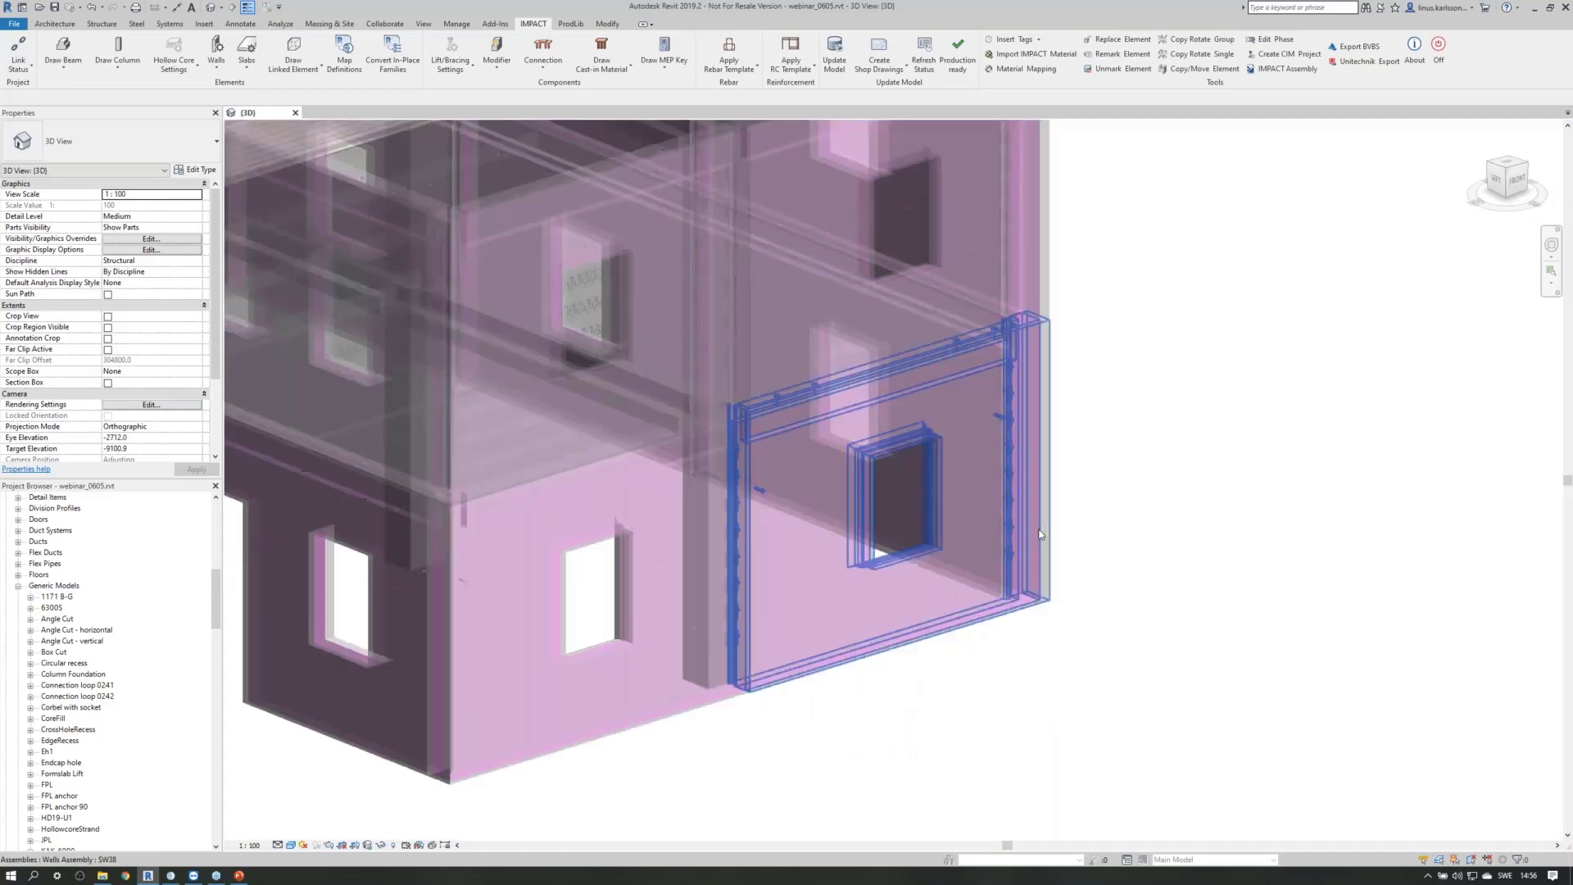
{"action": "scroll", "coordinate": [1029, 416], "scroll_direction": "down", "scroll_amount": 3}
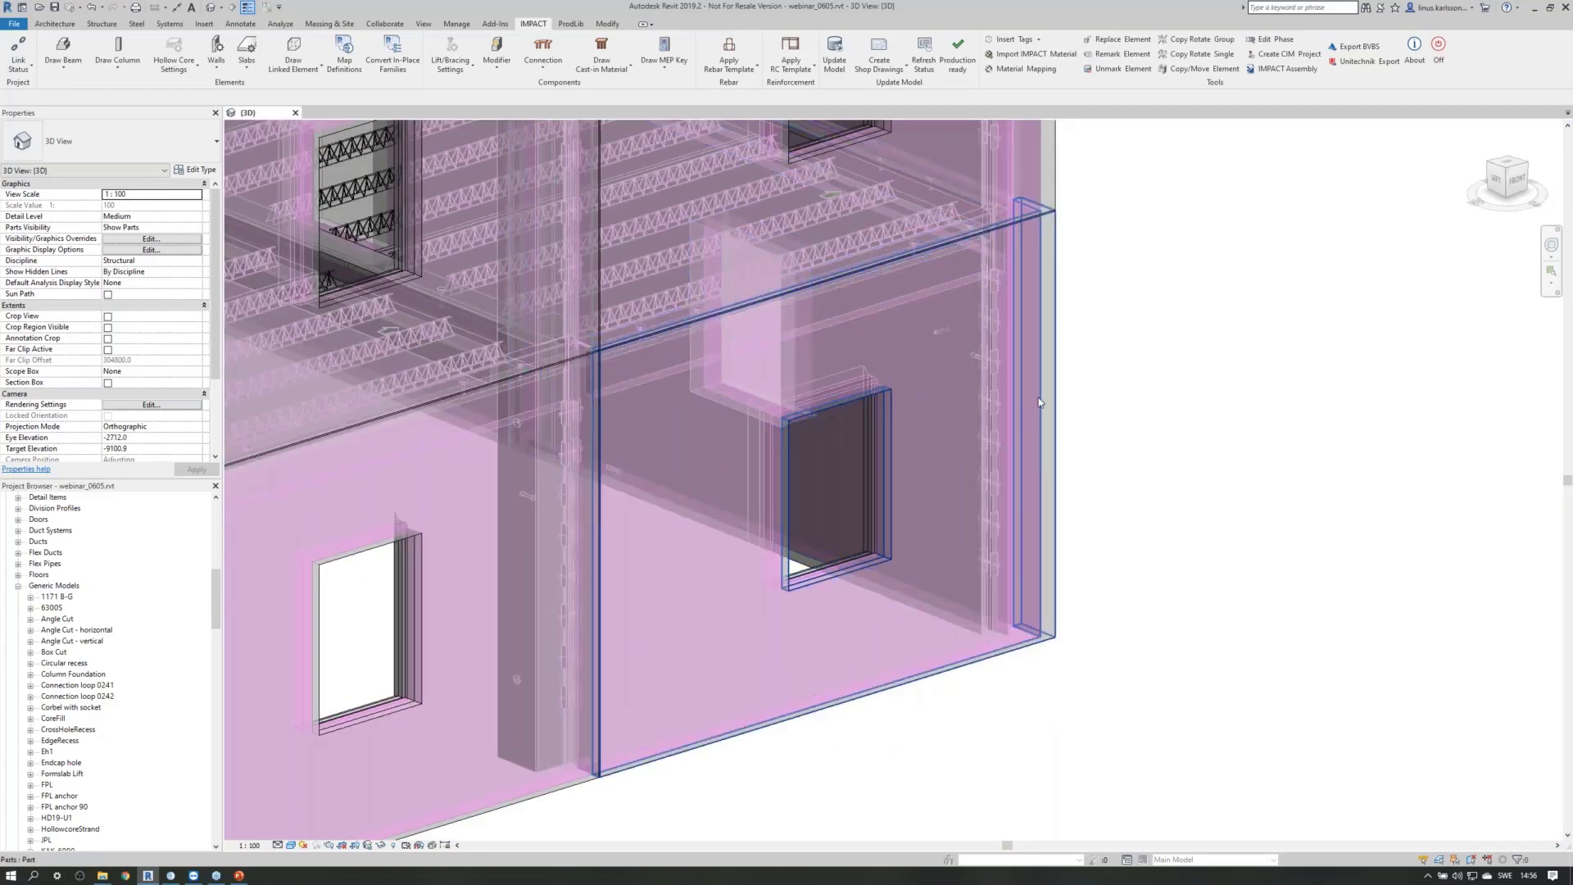
{"action": "scroll", "coordinate": [1069, 604], "scroll_direction": "down", "scroll_amount": 3}
{"action": "scroll", "coordinate": [1057, 640], "scroll_direction": "down", "scroll_amount": 3}
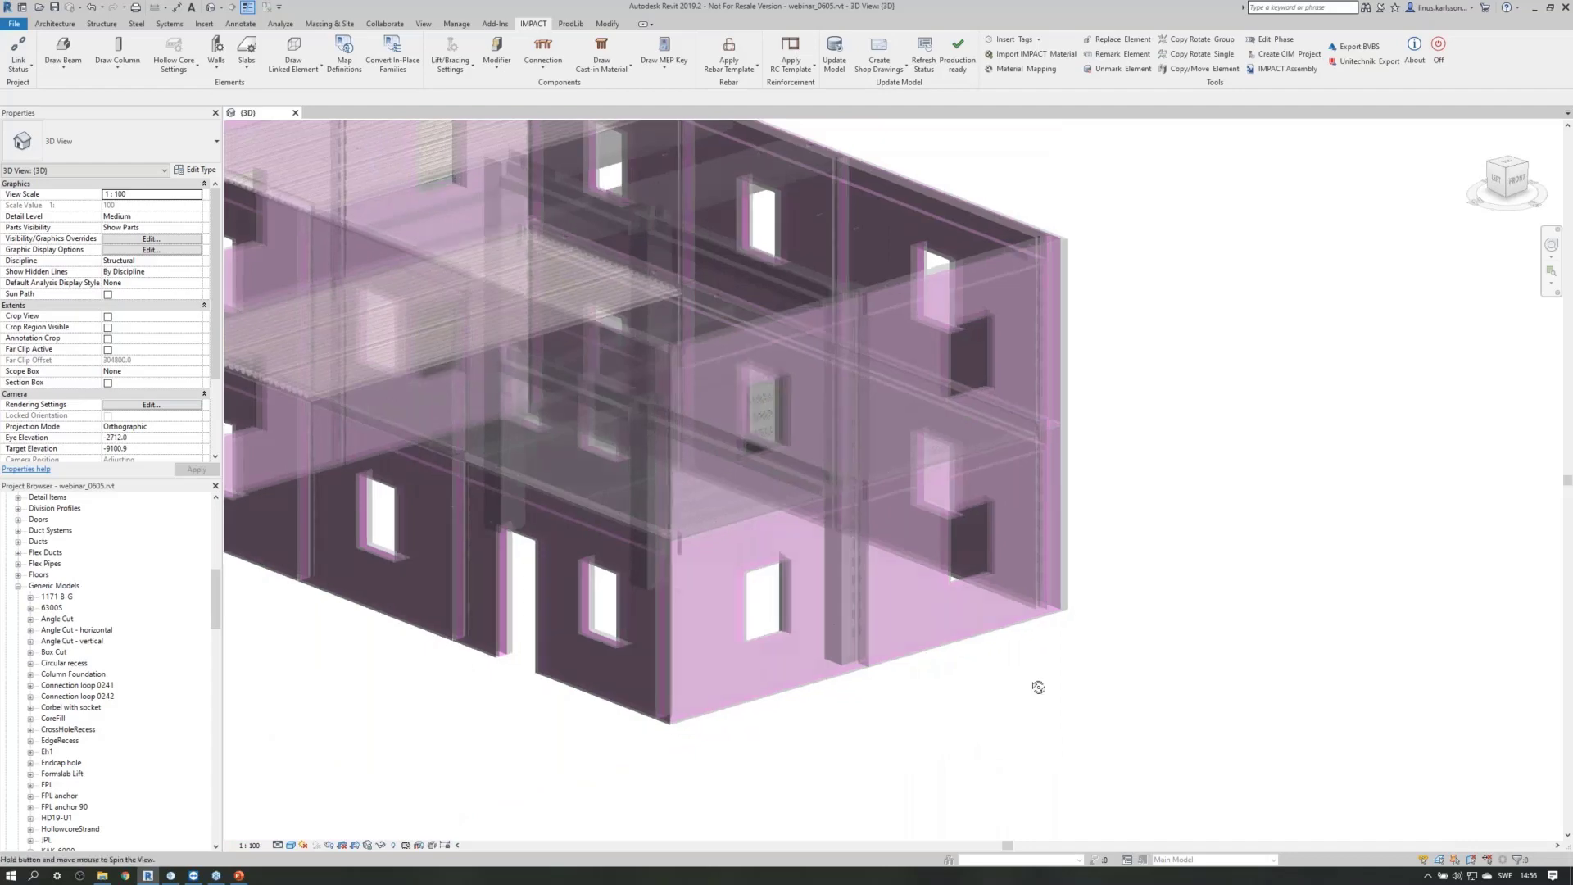
{"action": "scroll", "coordinate": [902, 446], "scroll_direction": "up", "scroll_amount": 6}
{"action": "scroll", "coordinate": [902, 442], "scroll_direction": "down", "scroll_amount": 2}
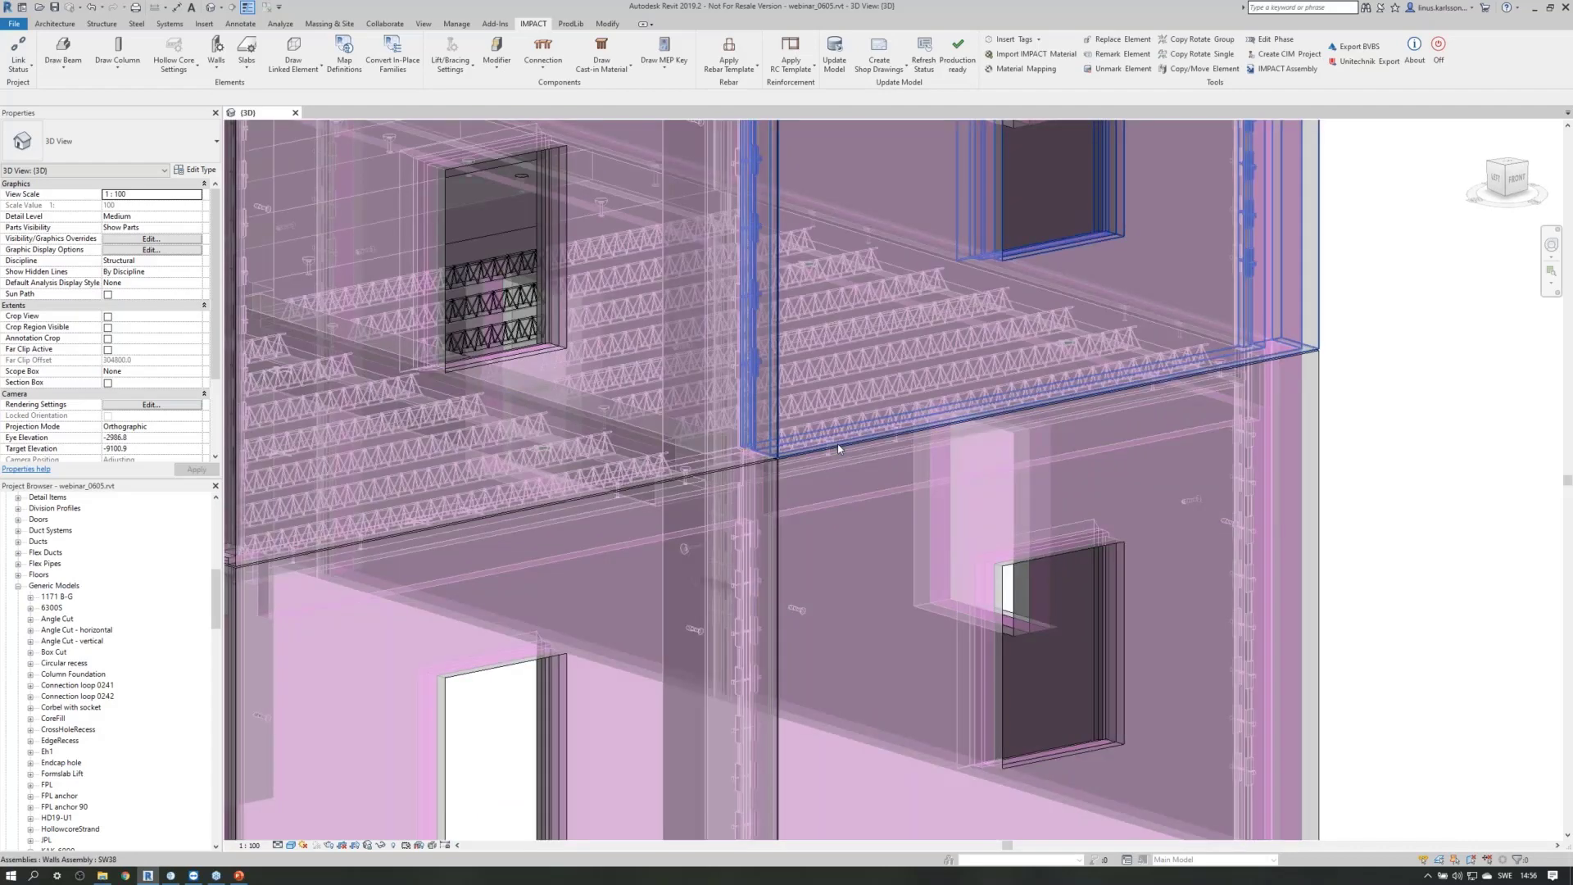
{"action": "scroll", "coordinate": [1390, 354], "scroll_direction": "down", "scroll_amount": 3}
{"action": "scroll", "coordinate": [1391, 354], "scroll_direction": "down", "scroll_amount": 4}
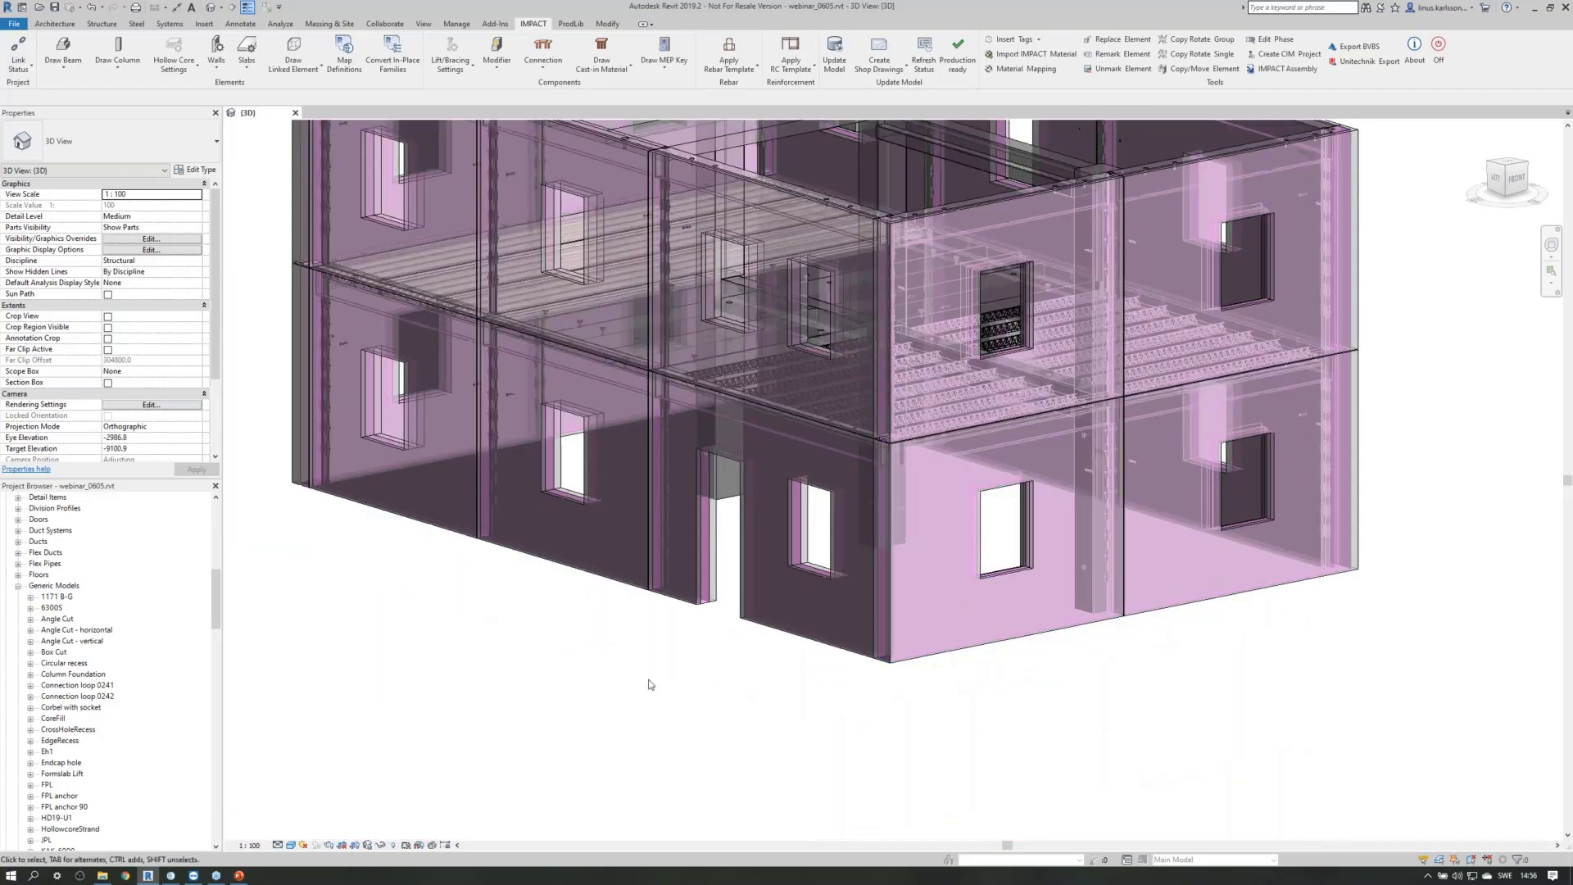
Set the model transparency back to 0 in the Graphic Display Options of the 3D view.
{"action": "left_click", "coordinate": [381, 845]}
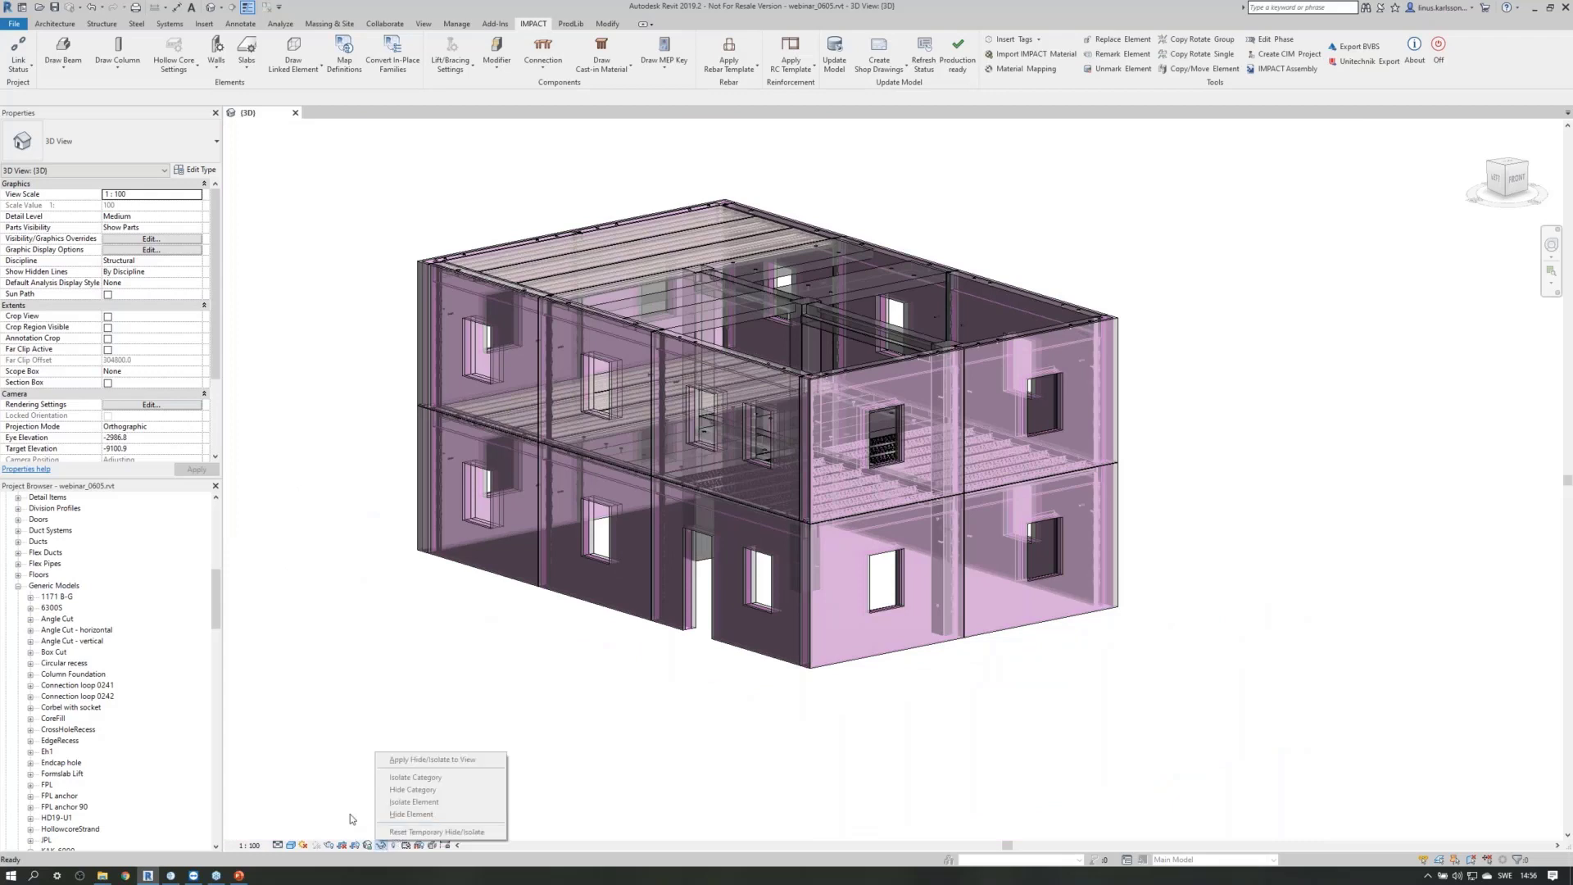
{"action": "left_click", "coordinate": [290, 845]}
{"action": "left_click", "coordinate": [339, 752]}
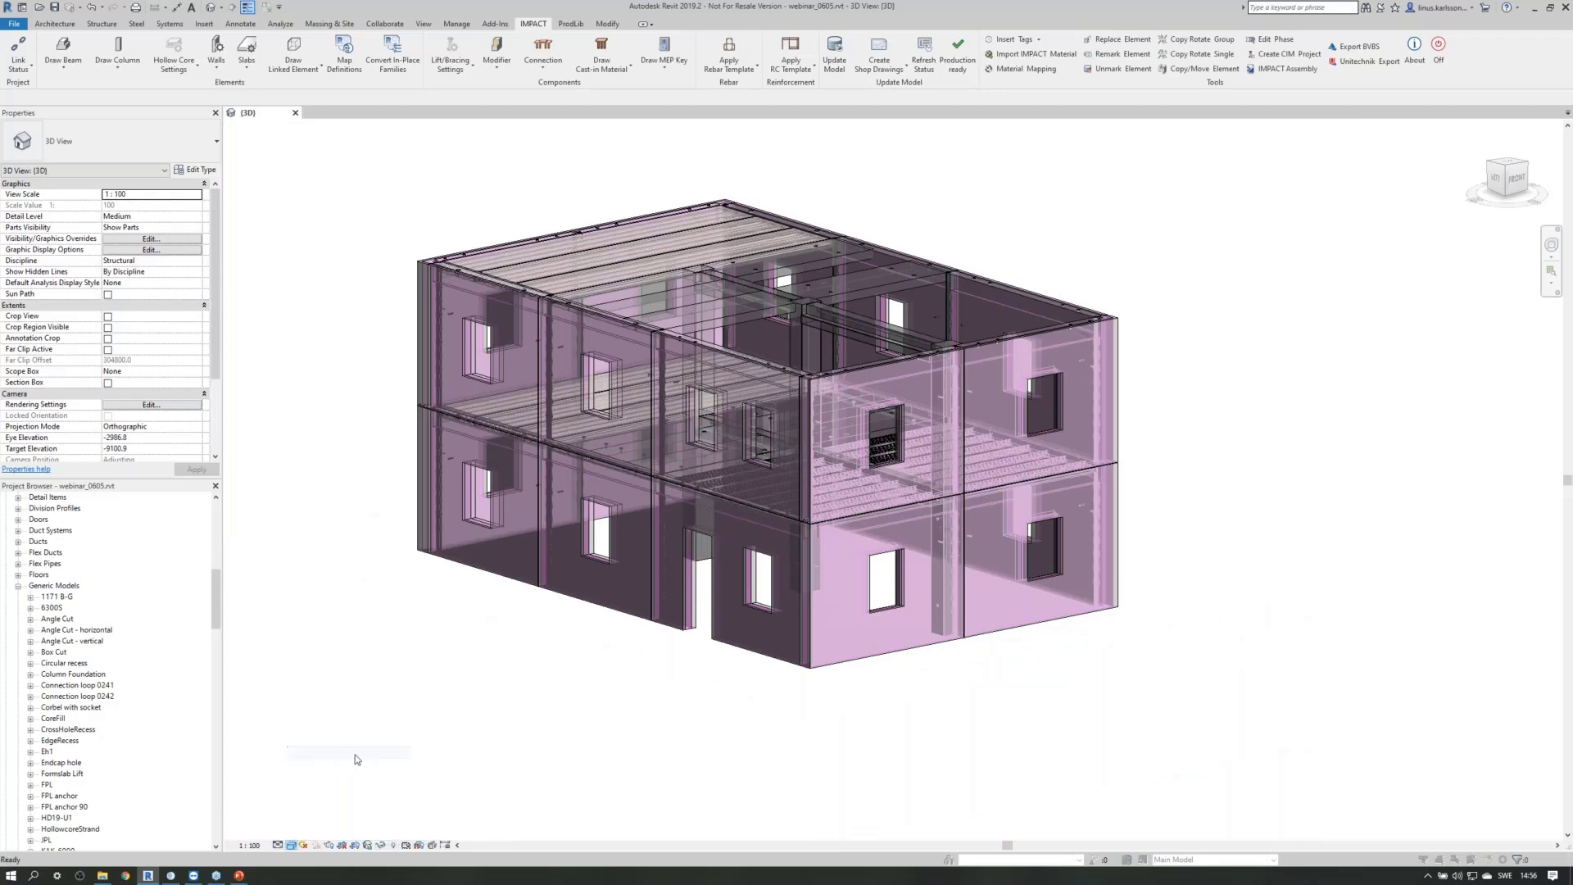
{"action": "left_click", "coordinate": [589, 353]}
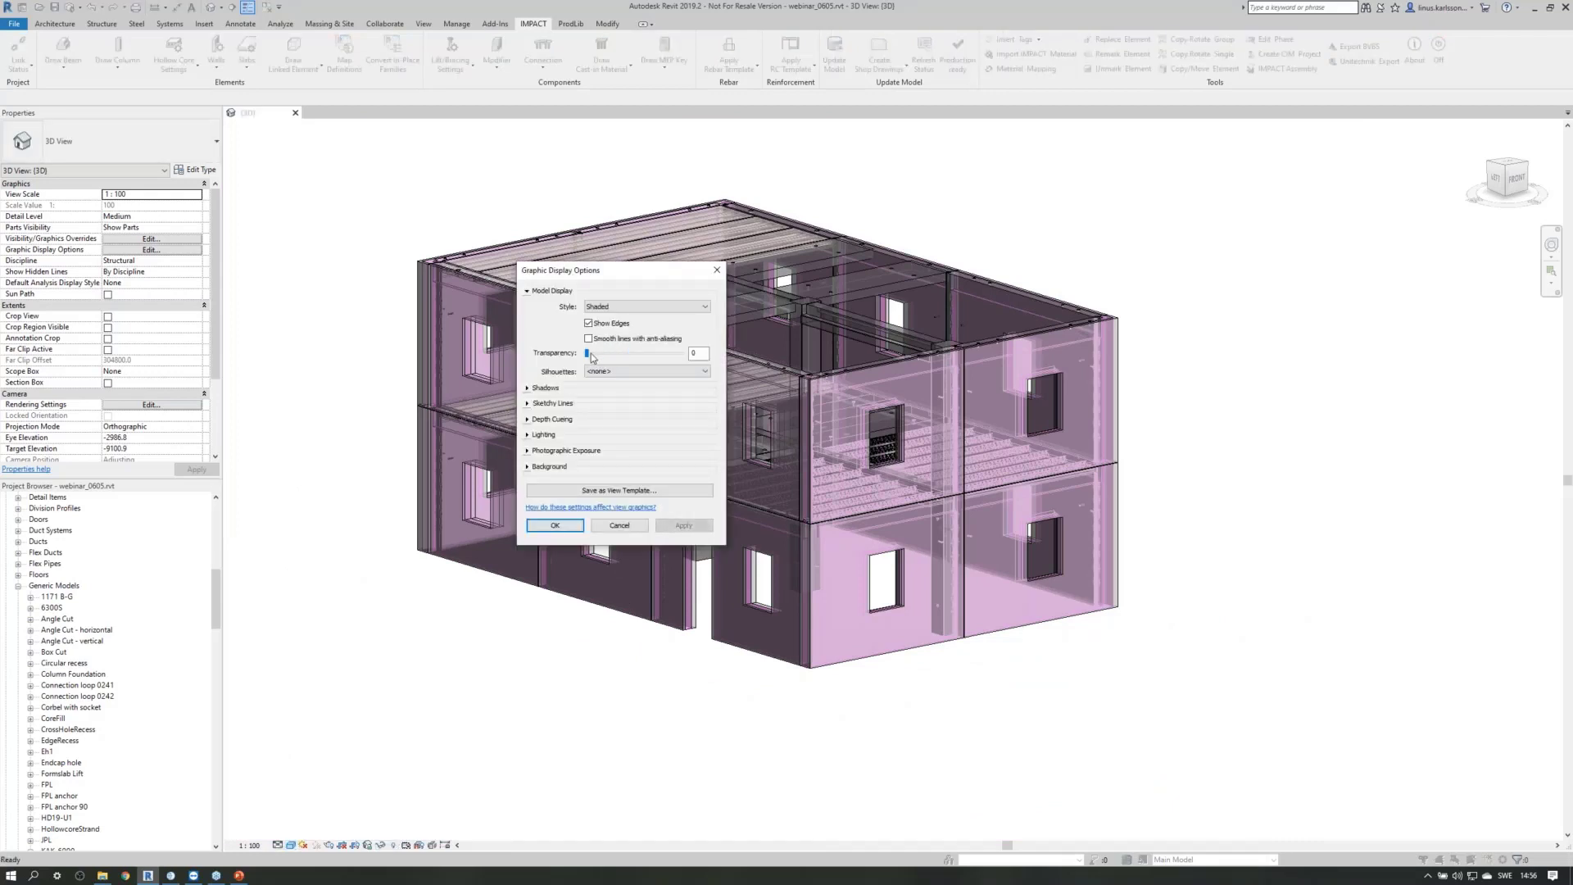
{"action": "left_click", "coordinate": [687, 527]}
{"action": "left_click", "coordinate": [567, 529]}
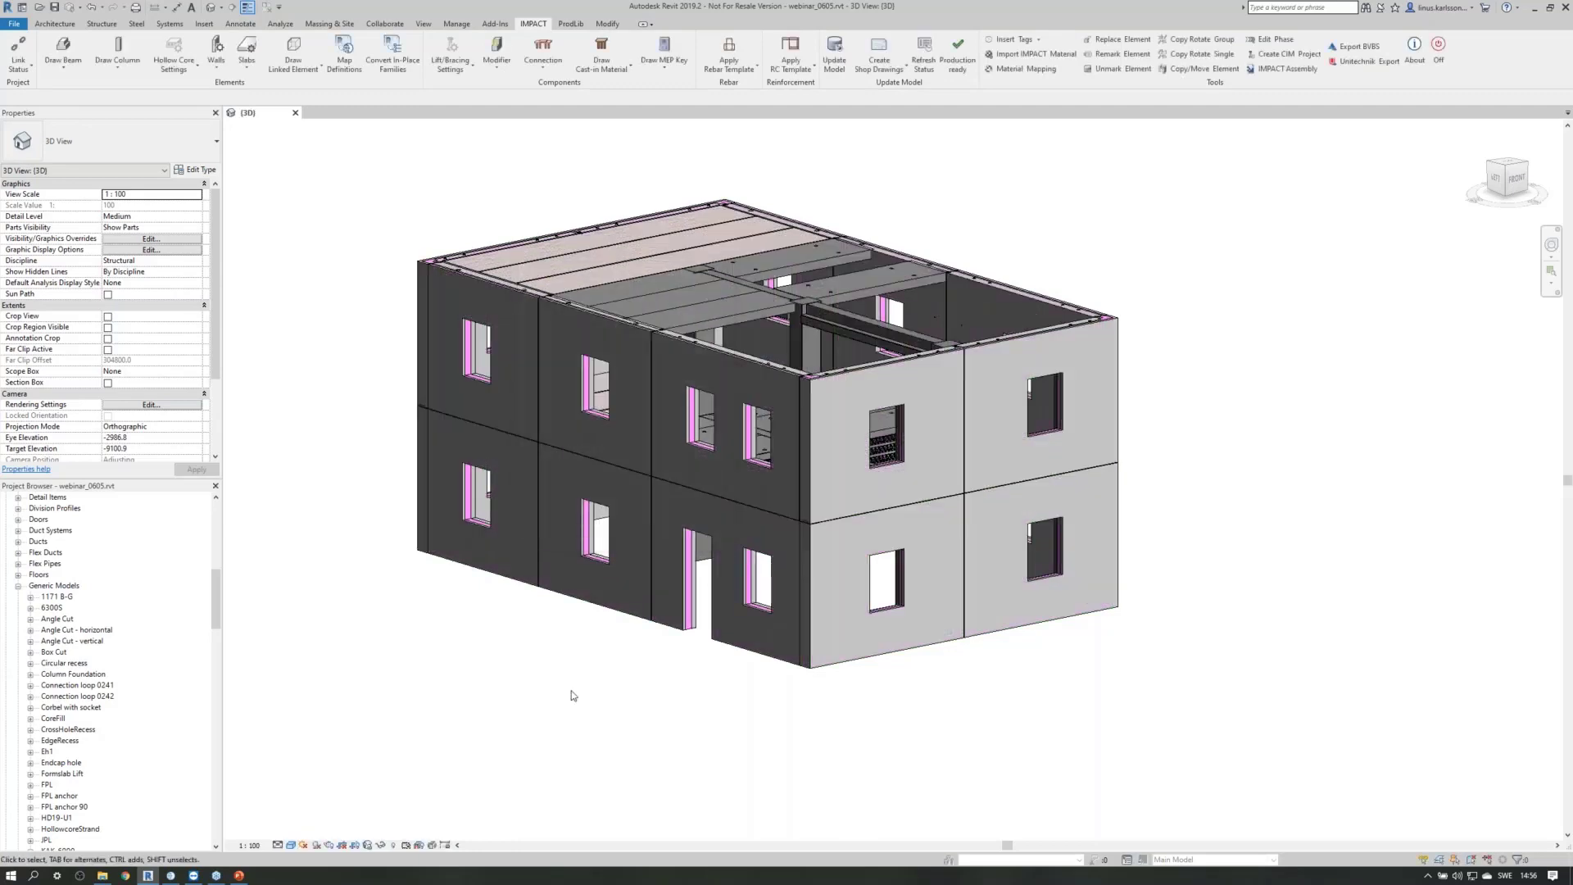
Open the project's HORIZONTAL CONNECTION 0599/0215 CIM template for editing from the wall CIM templates.
{"action": "middle_click_drag", "start_coordinate": [573, 695], "coordinate": [564, 813], "text": "shift"}
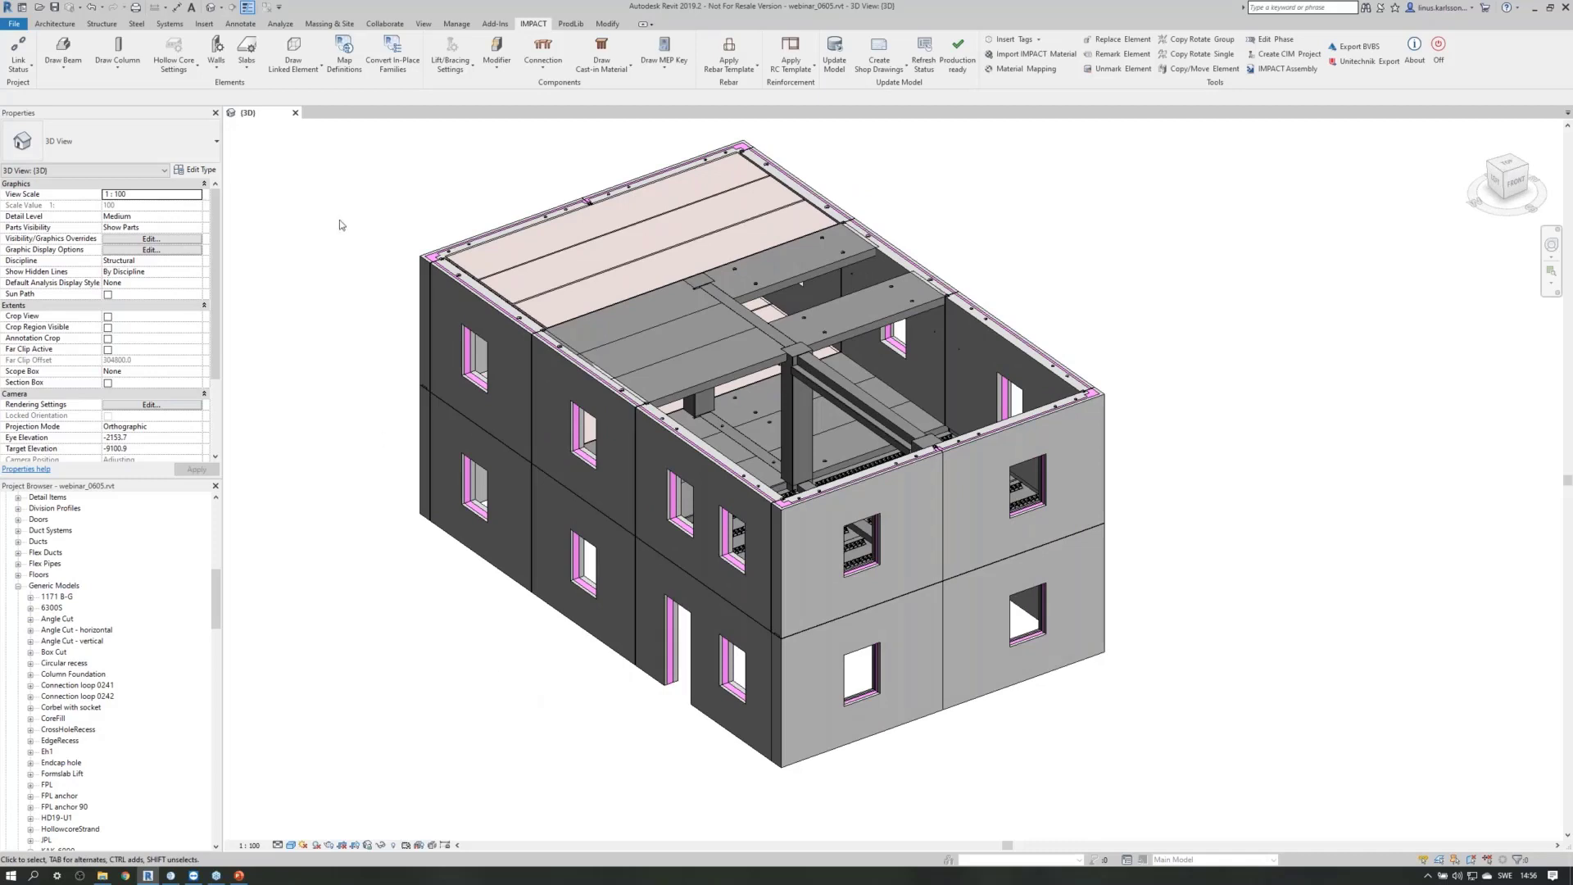
{"action": "left_click", "coordinate": [224, 65]}
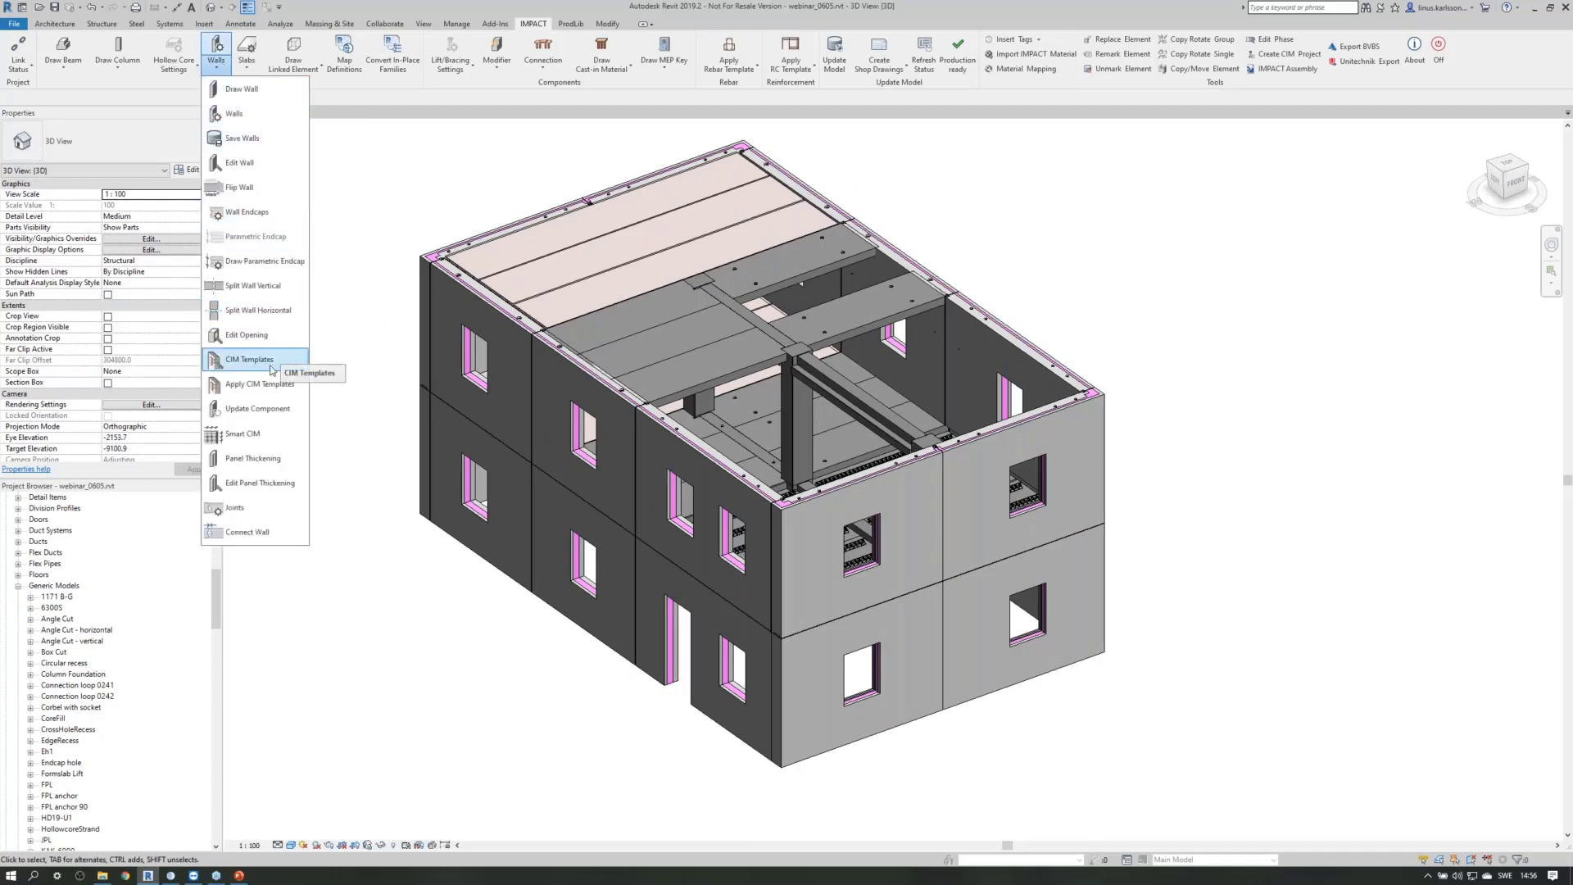
{"action": "left_click", "coordinate": [244, 366]}
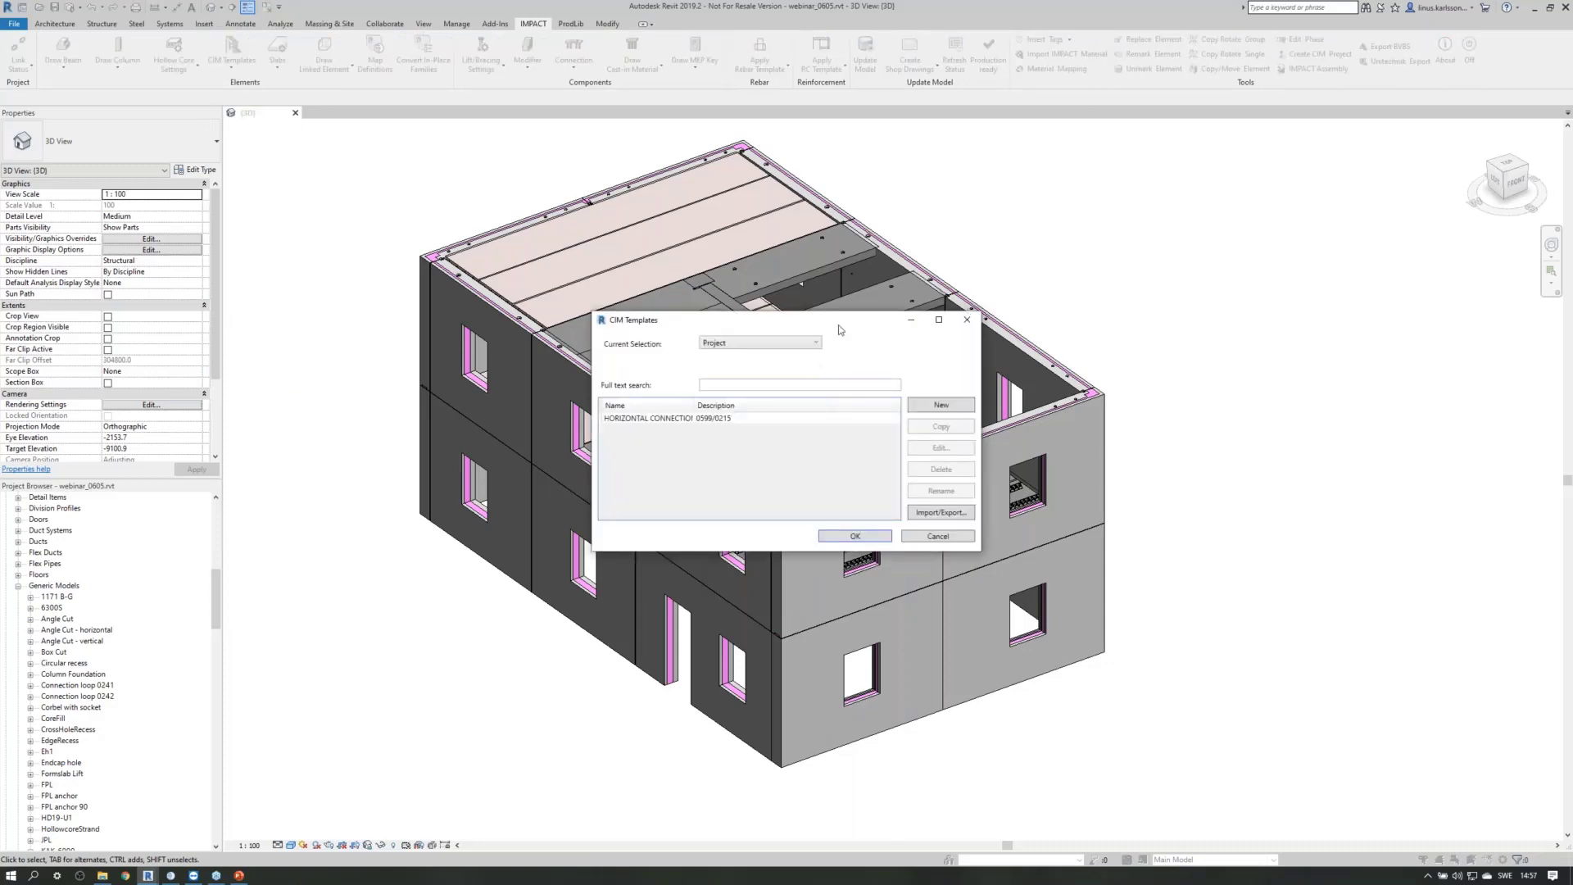
{"action": "left_click_drag", "start_coordinate": [904, 324], "coordinate": [781, 108]}
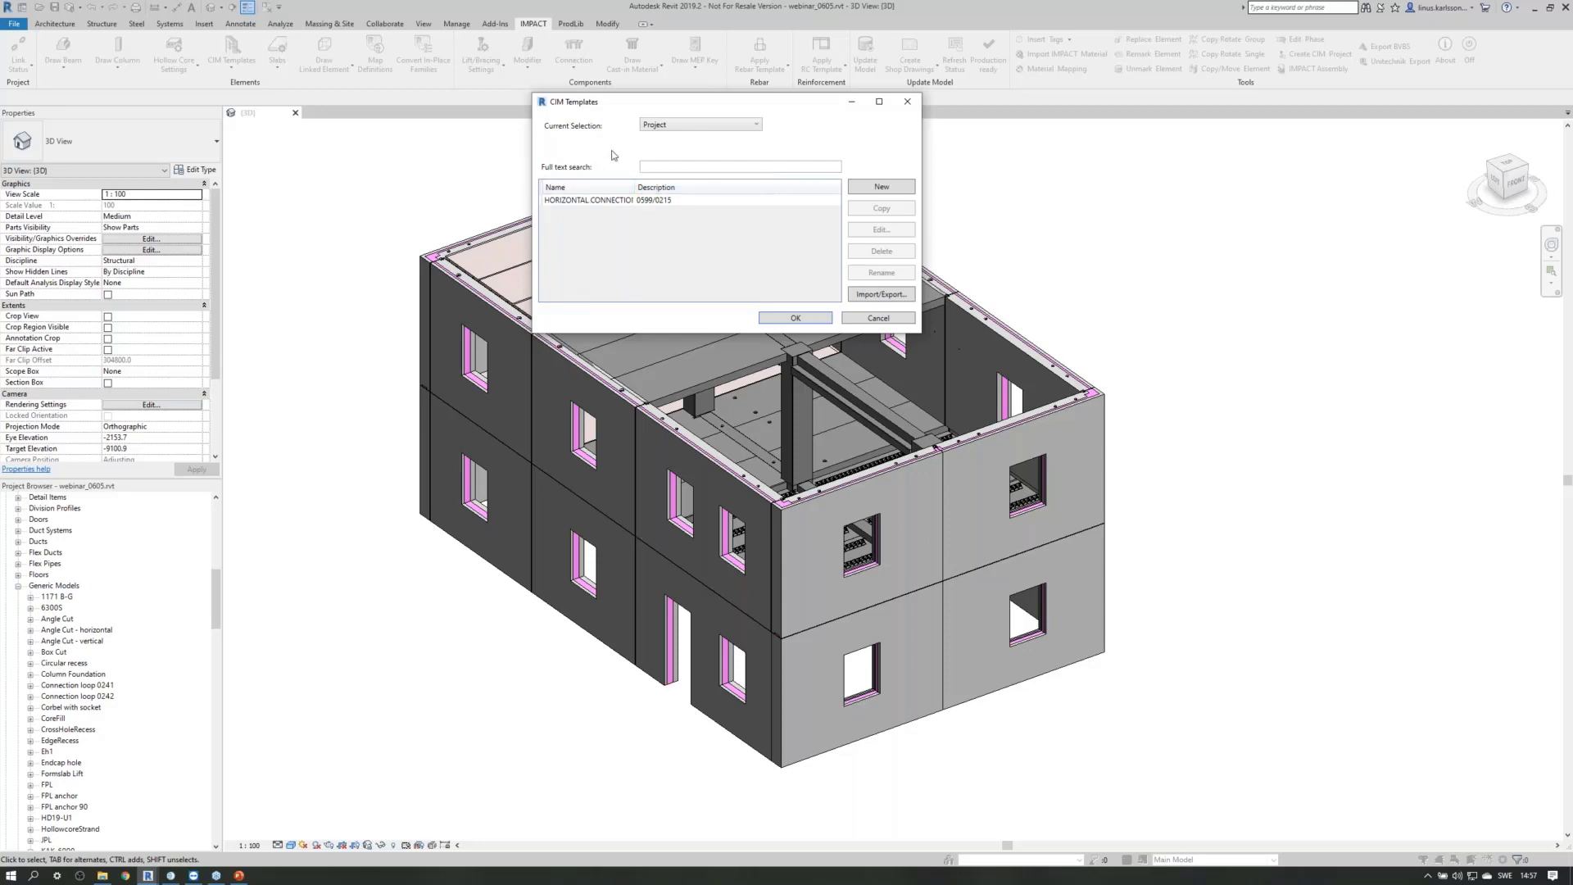
{"action": "left_click_drag", "start_coordinate": [620, 101], "coordinate": [632, 240]}
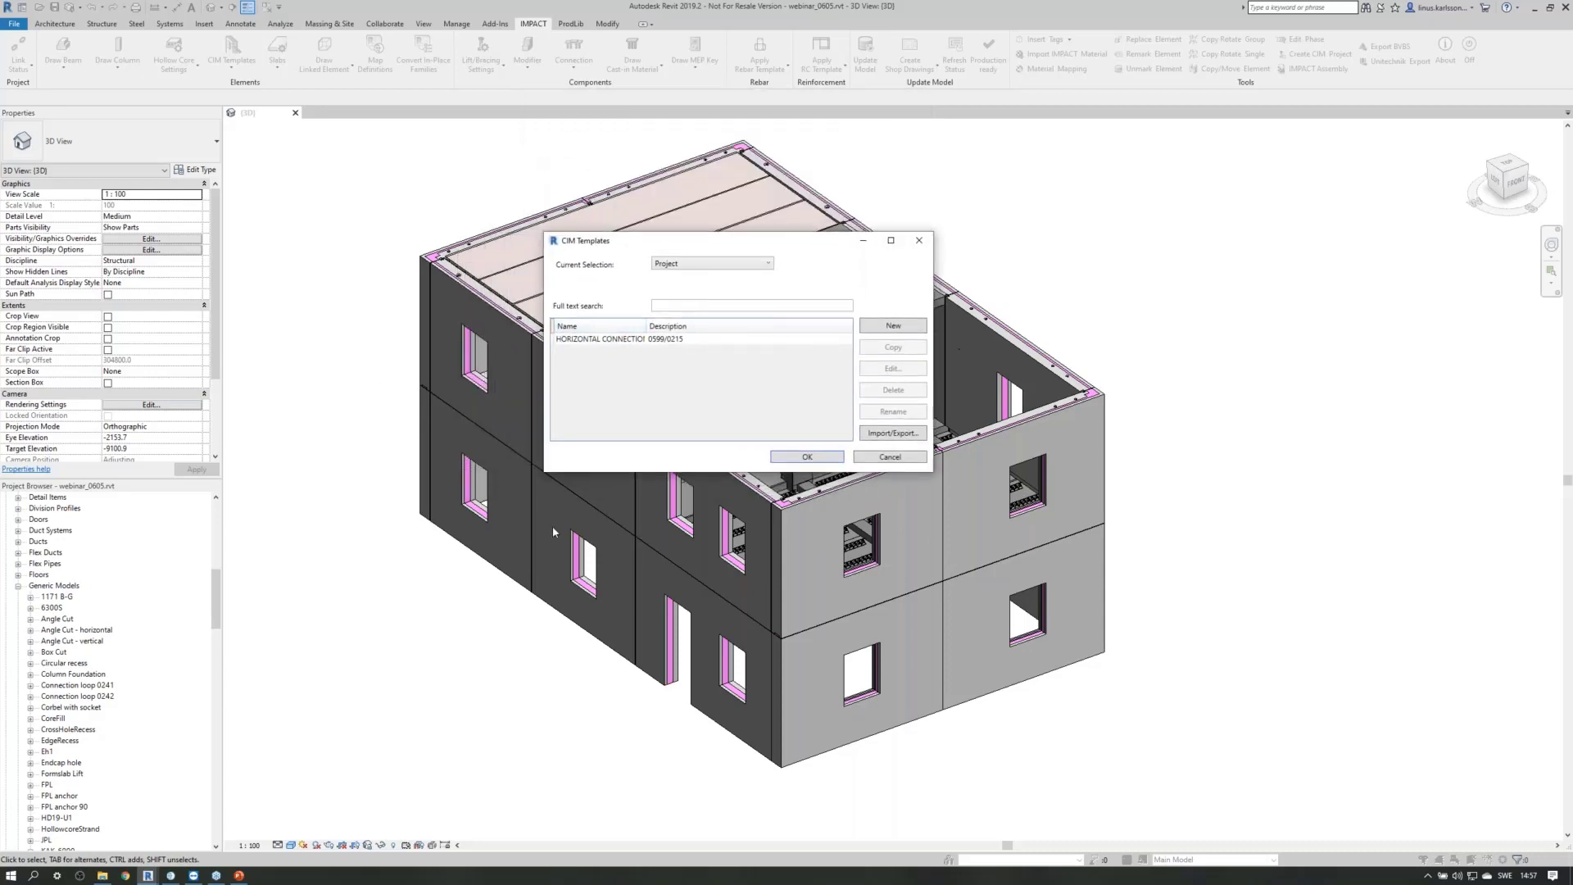
{"action": "left_click", "coordinate": [597, 341]}
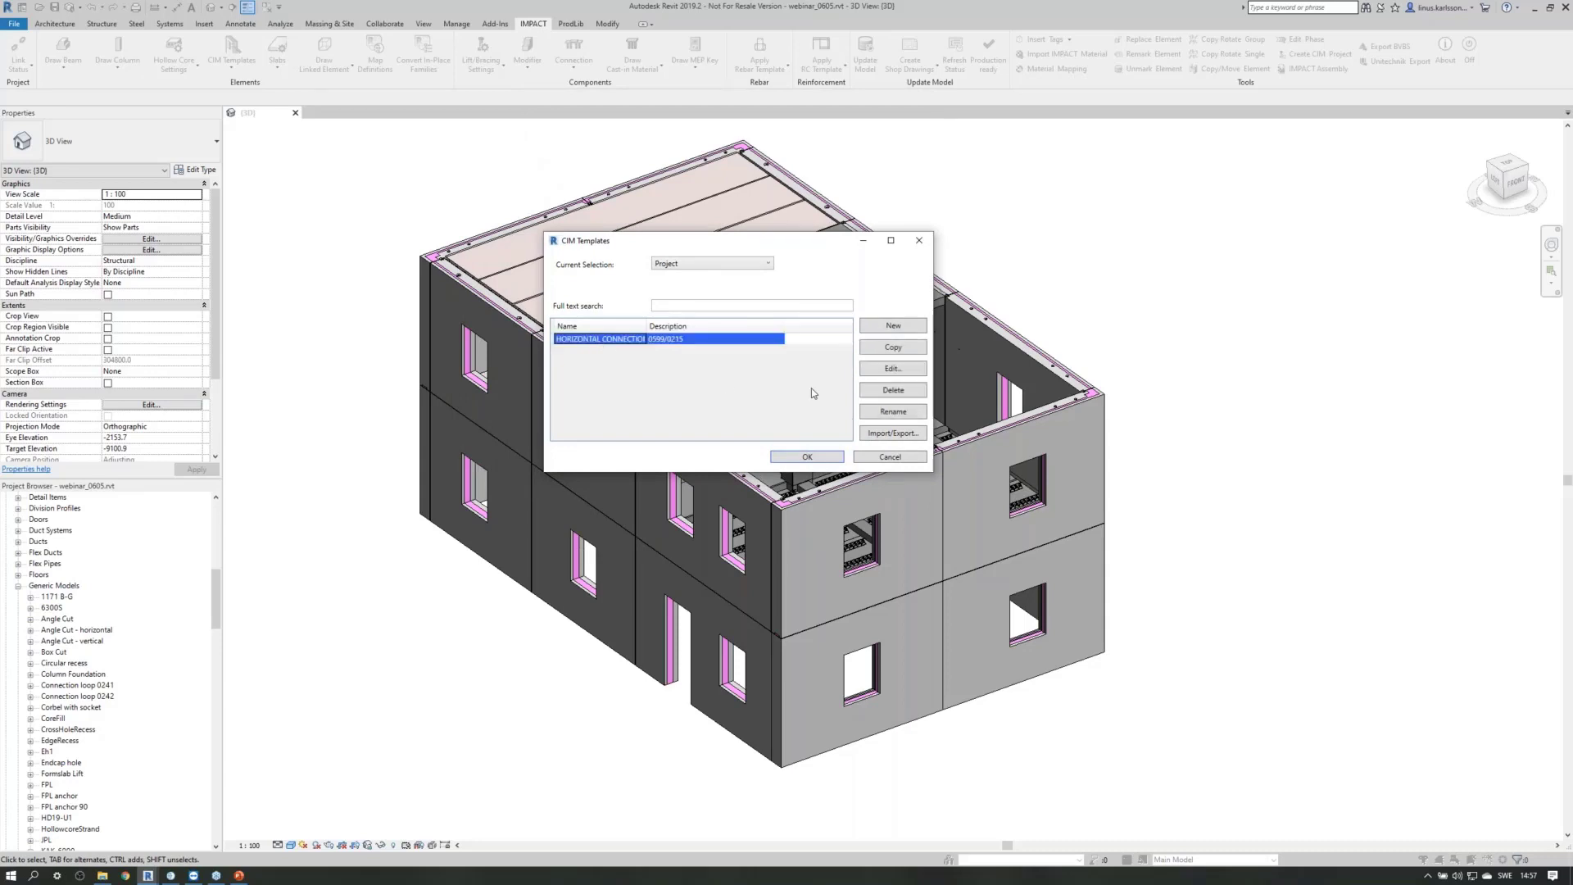
{"action": "left_click", "coordinate": [868, 375]}
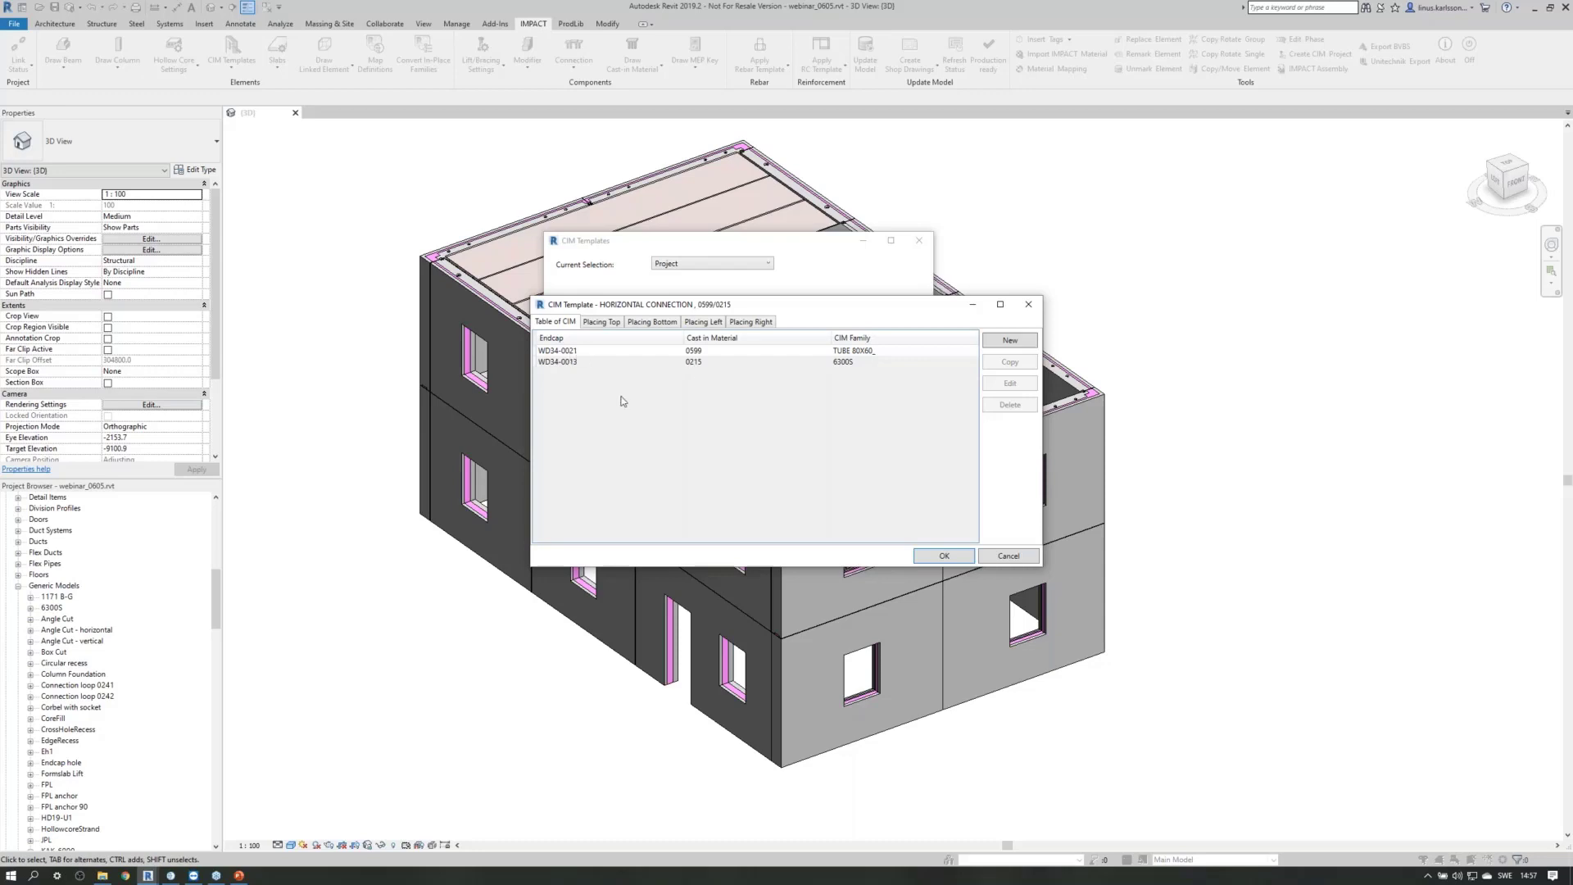
Examine the template's WD34-0021 and WD34-0013 endcap entries, including the cast-in material settings of the WD34-0013 entry.
{"action": "left_click", "coordinate": [661, 351]}
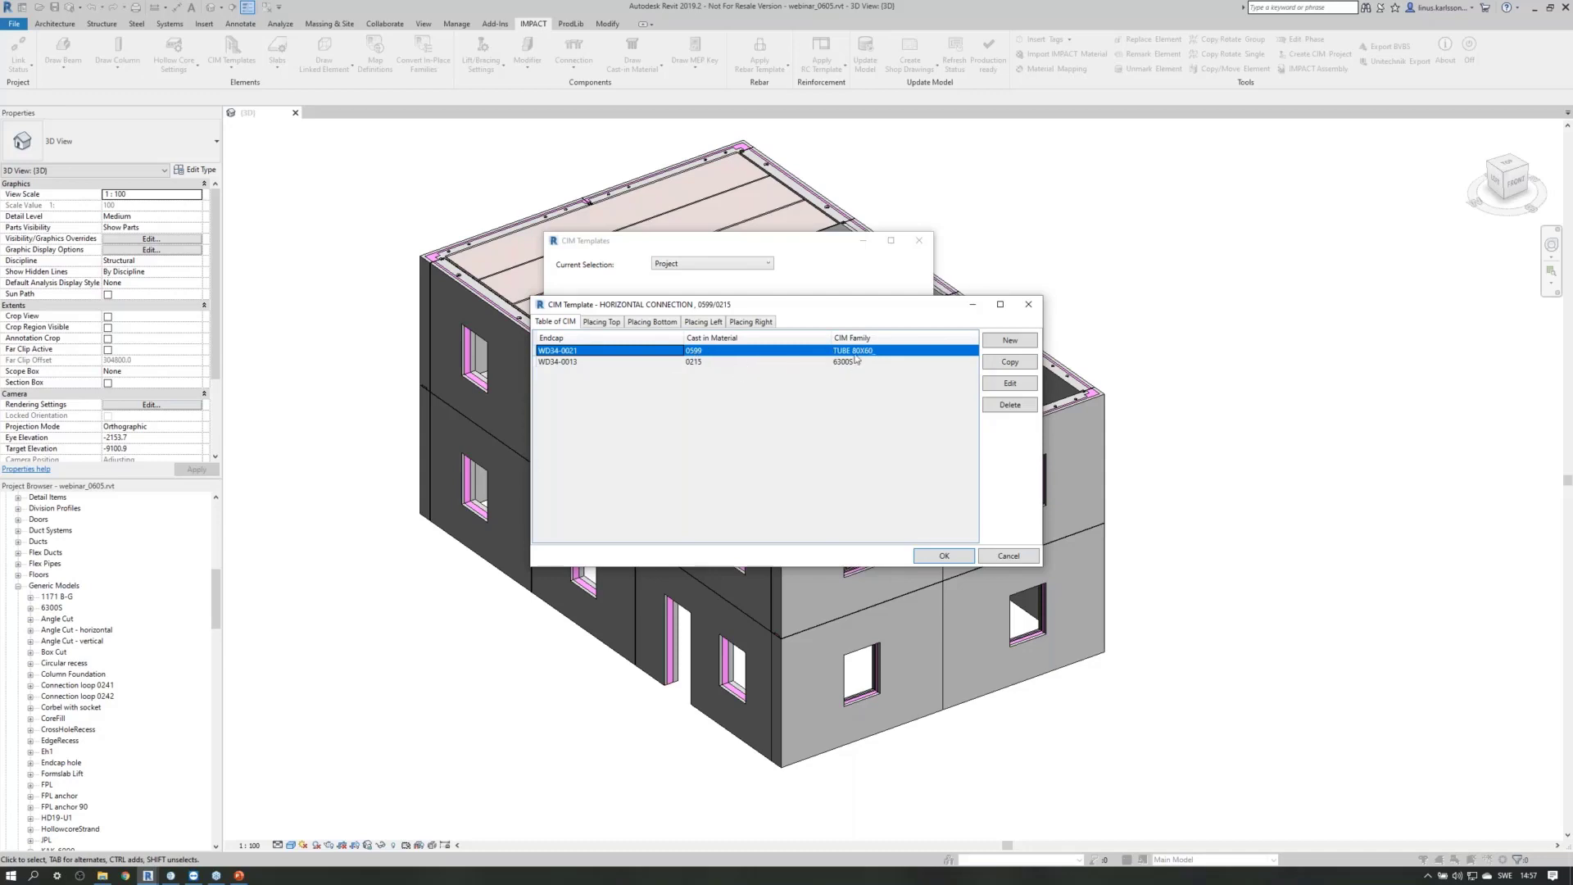
{"action": "left_click", "coordinate": [584, 363]}
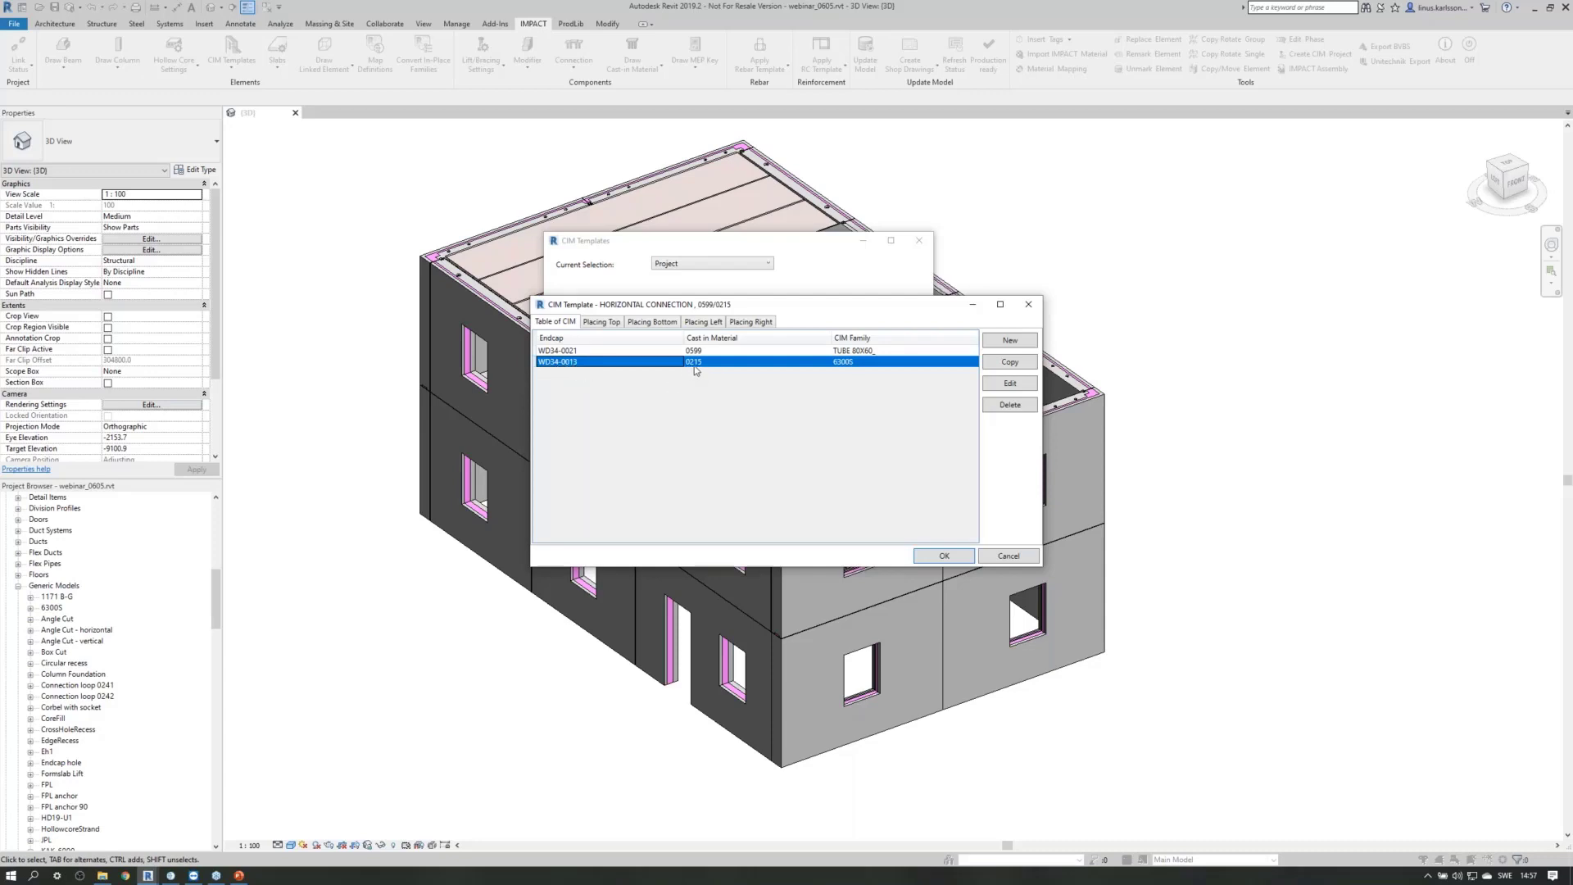
{"action": "left_click", "coordinate": [1008, 389]}
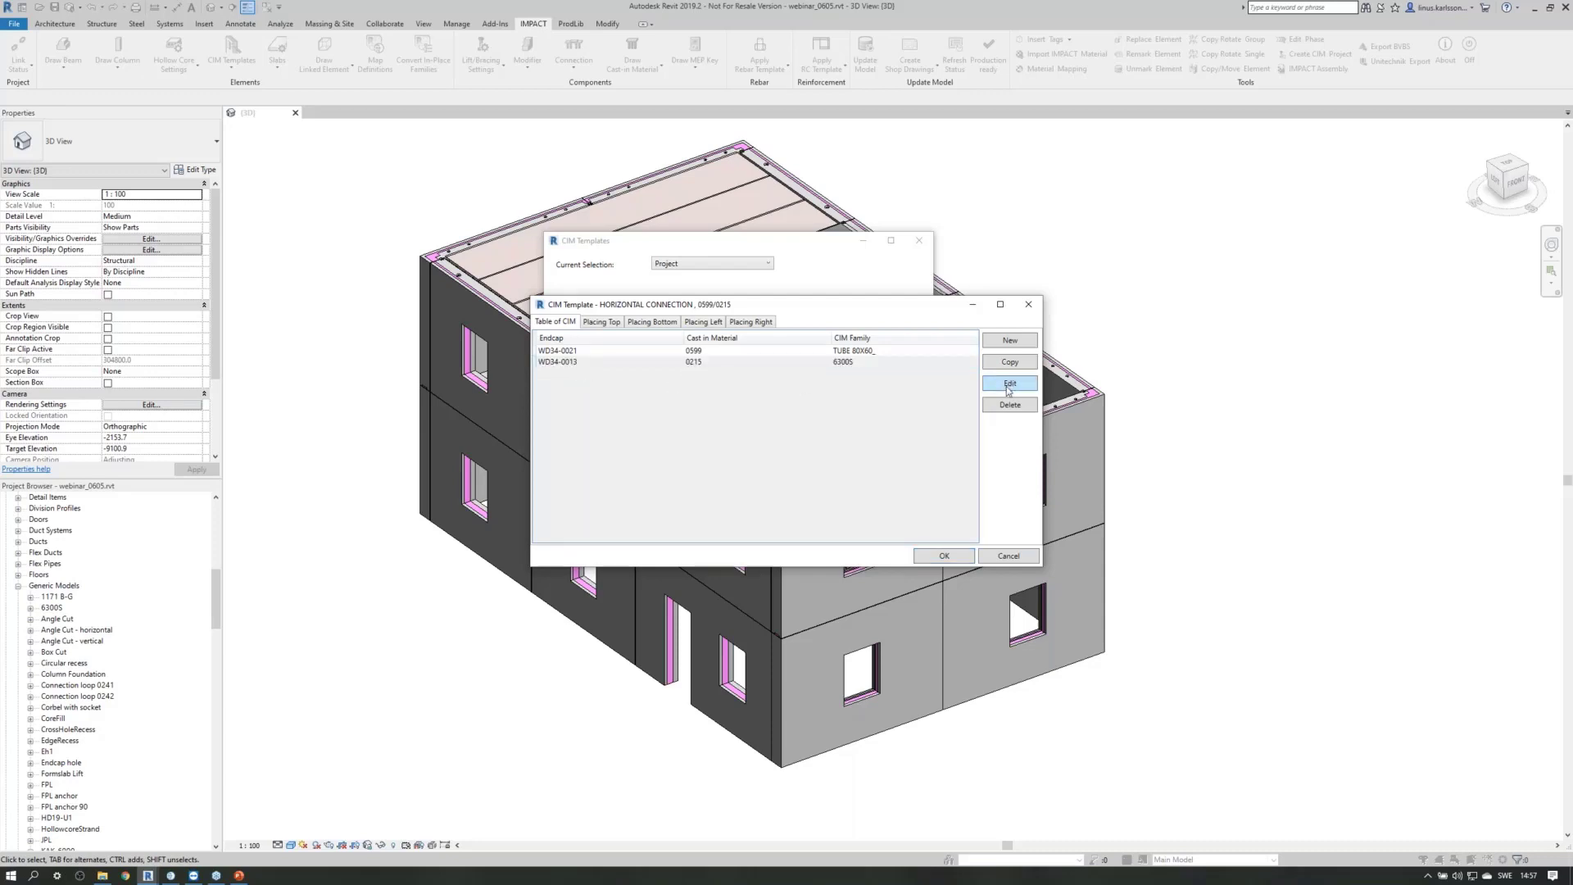
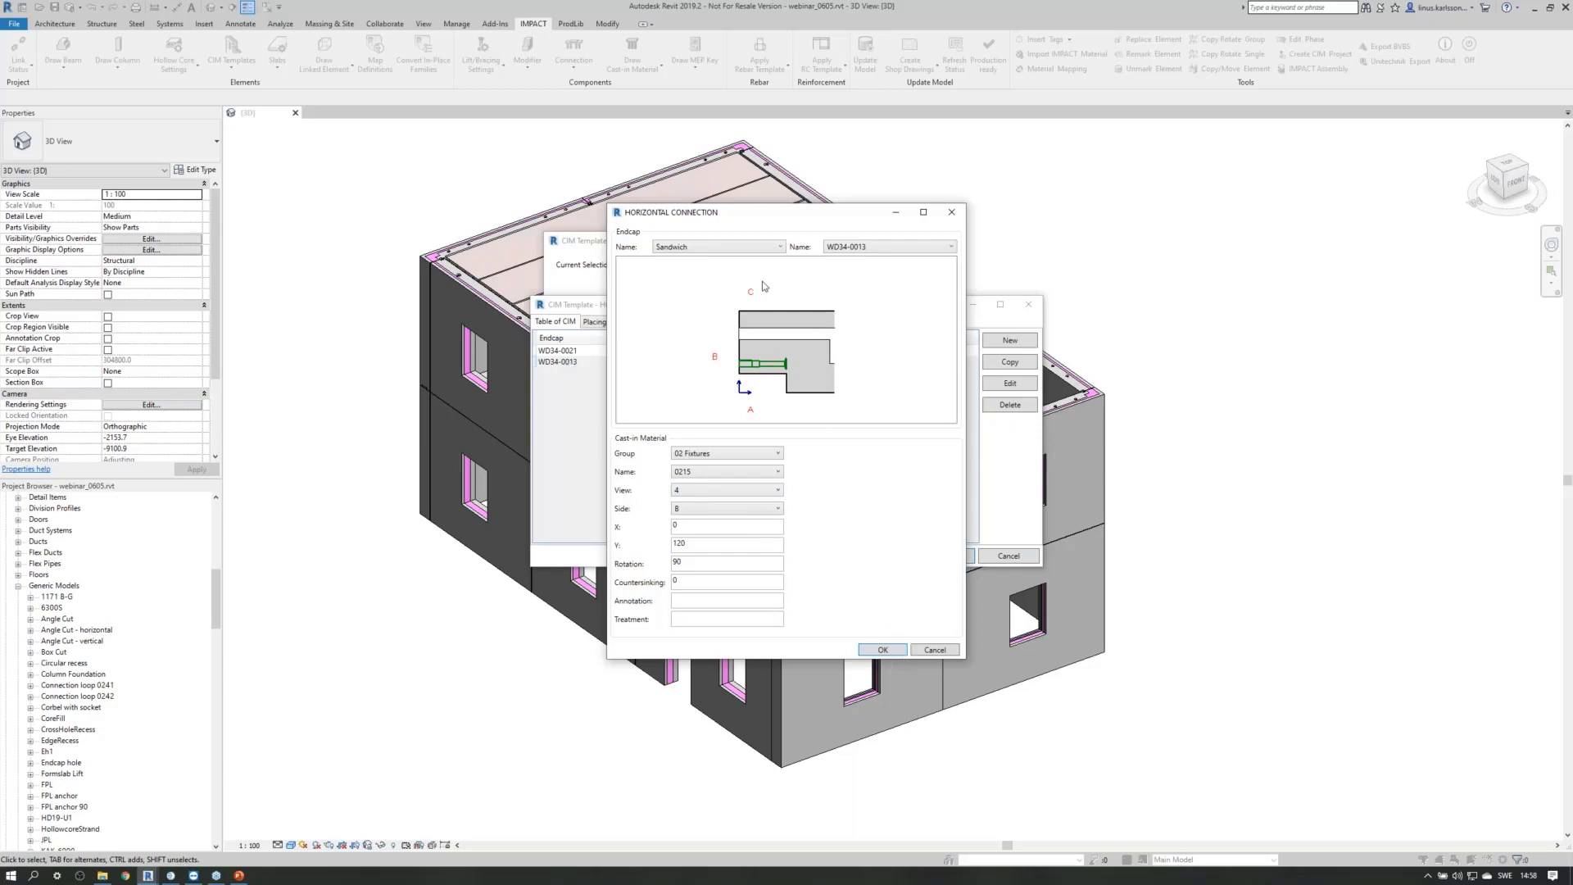
{"action": "left_click", "coordinate": [901, 650]}
{"action": "left_click", "coordinate": [576, 362]}
{"action": "left_click", "coordinate": [579, 403]}
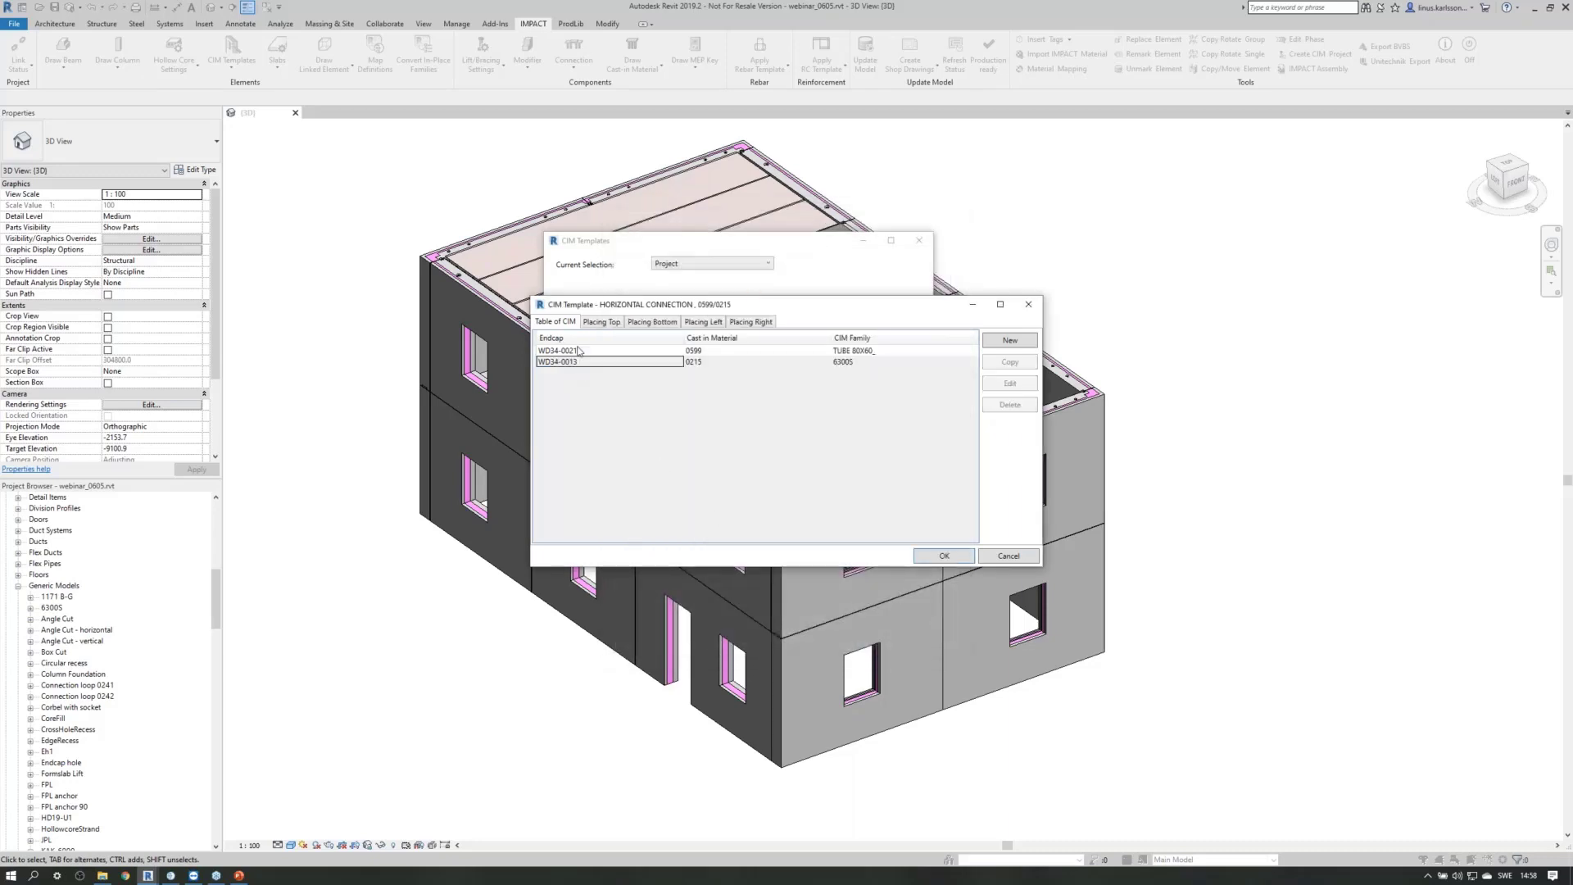
{"action": "left_click", "coordinate": [568, 362]}
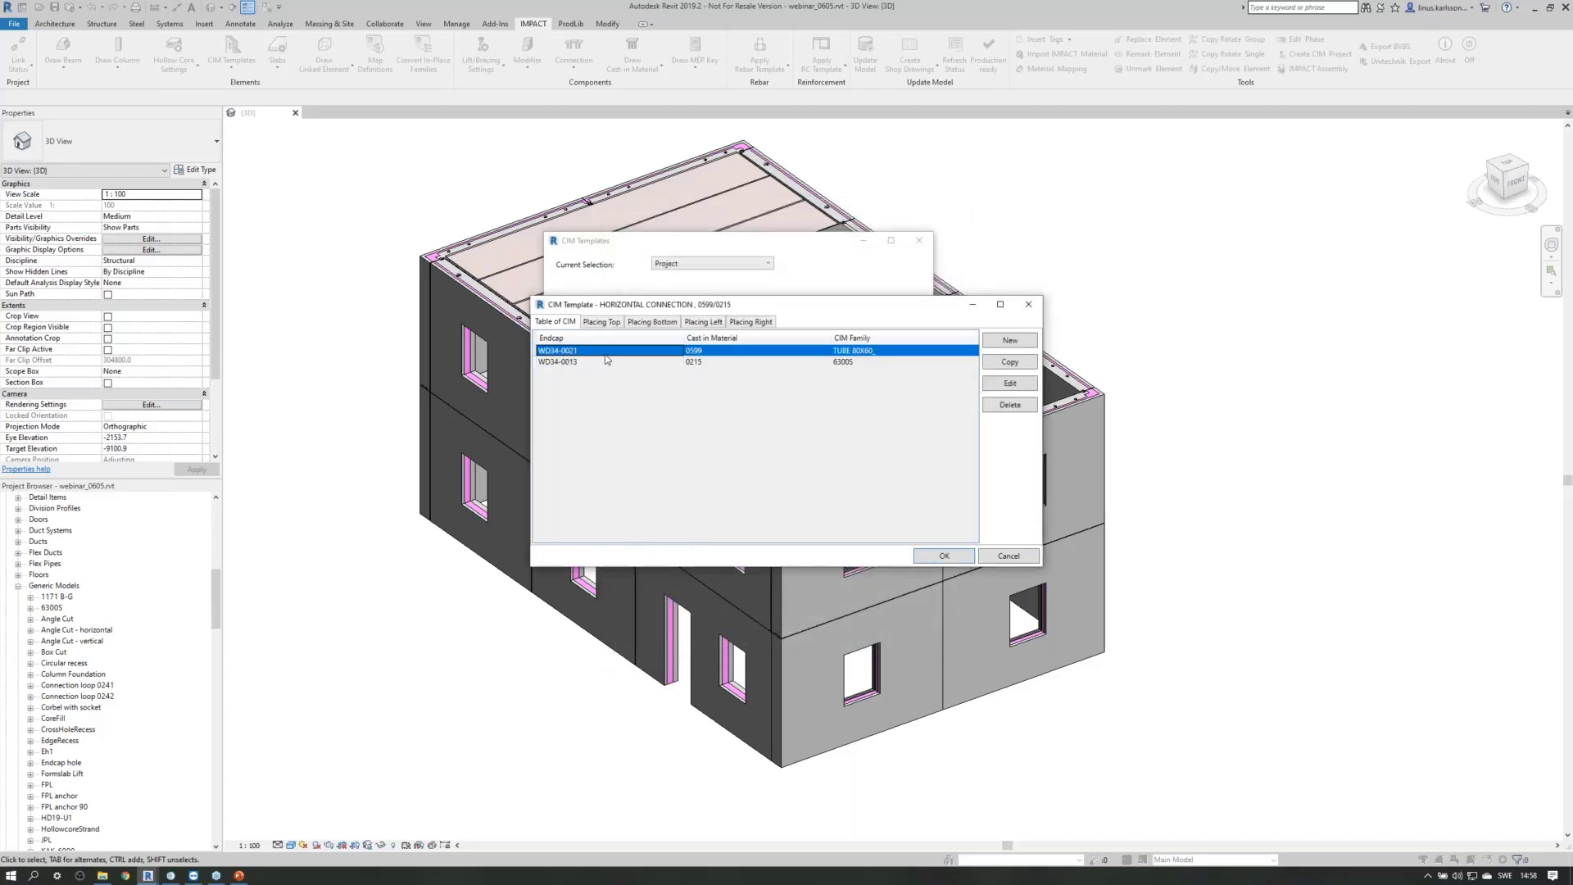
Review the template's top placement, trying setup 2 with A set to 4 before returning to setup 1.
{"action": "left_click", "coordinate": [603, 323]}
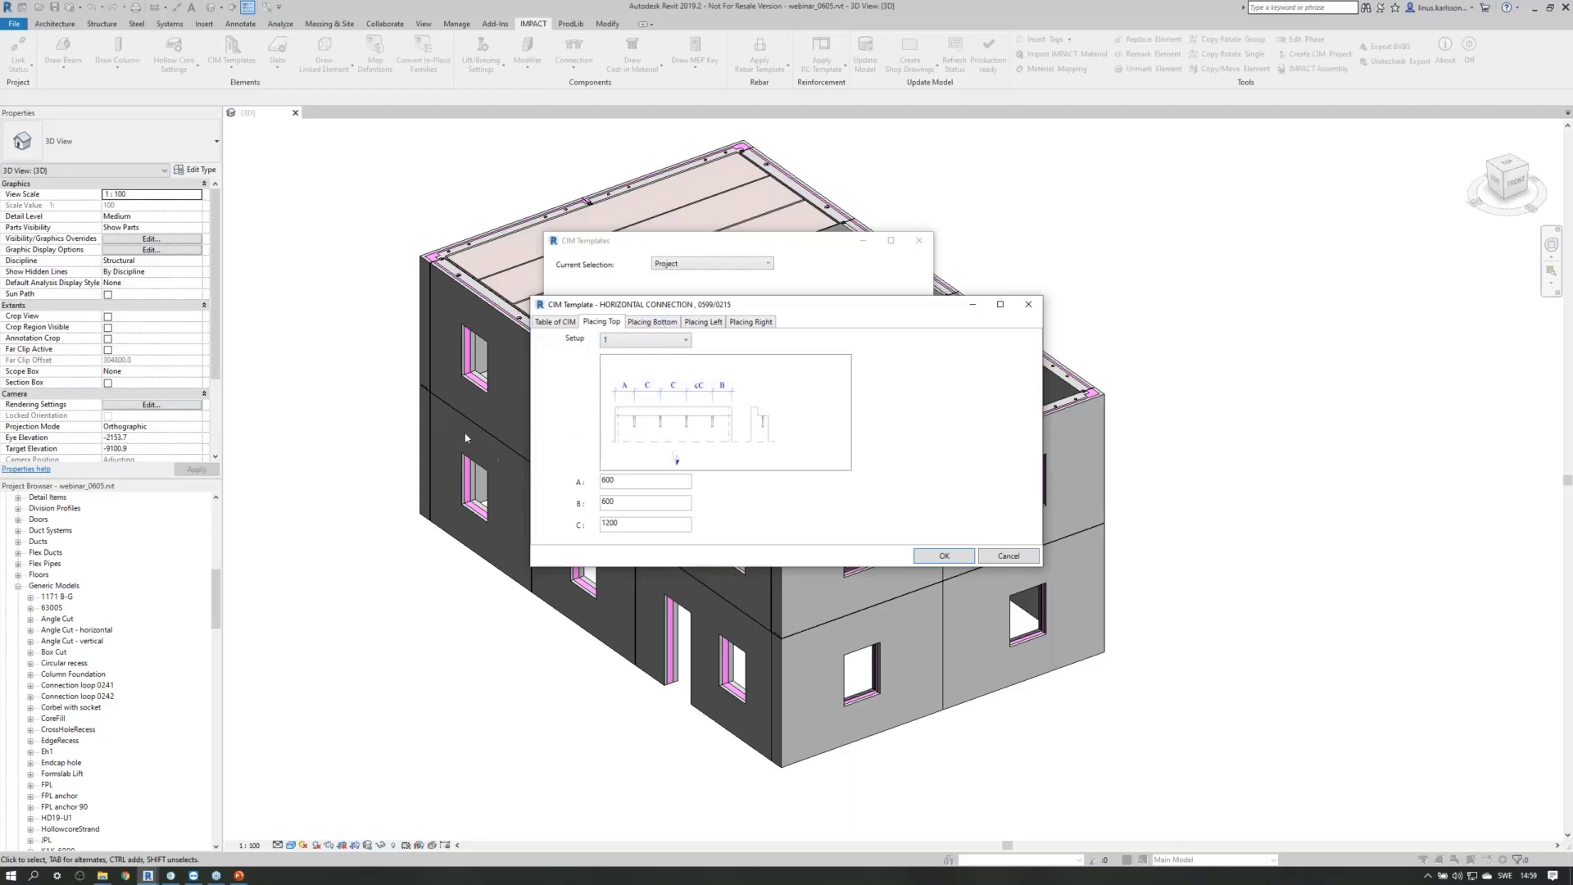
{"action": "left_click", "coordinate": [557, 322]}
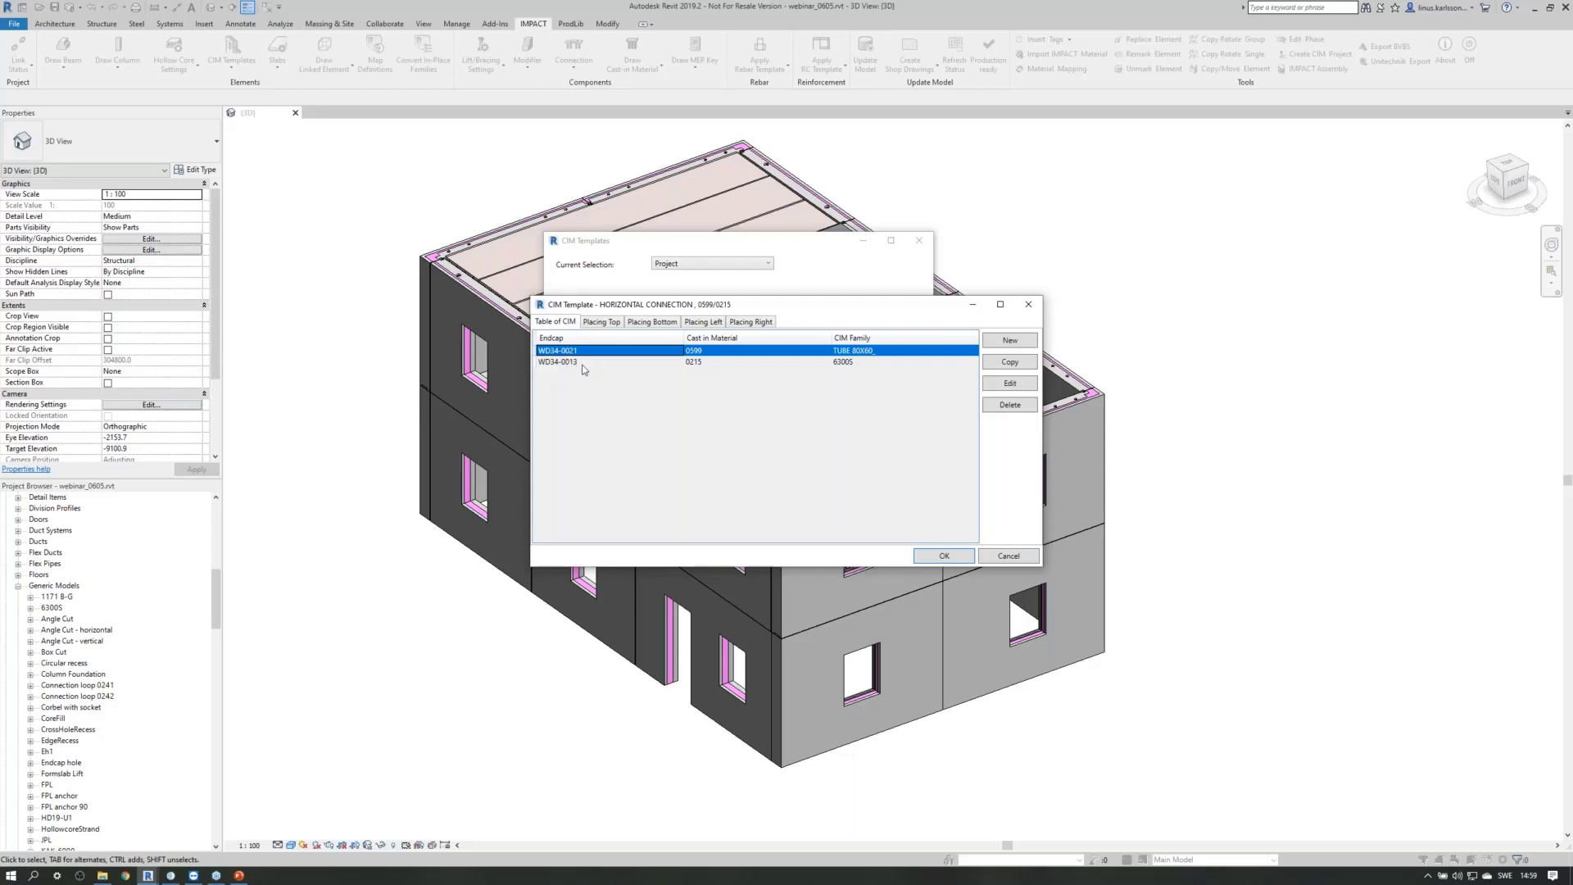
{"action": "left_click", "coordinate": [601, 323]}
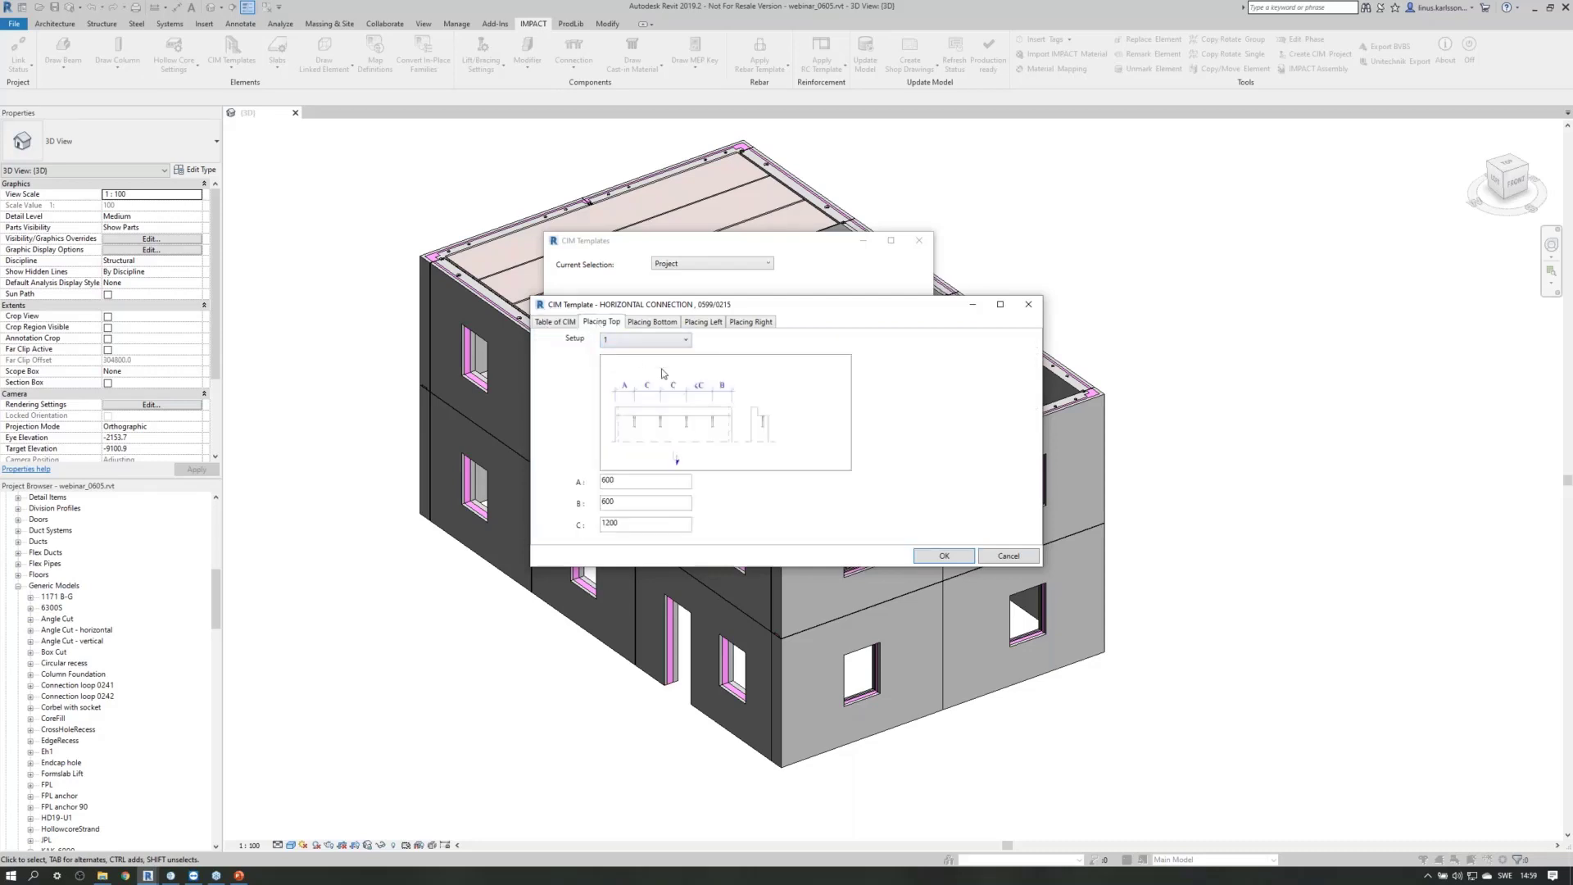
{"action": "left_click", "coordinate": [648, 342]}
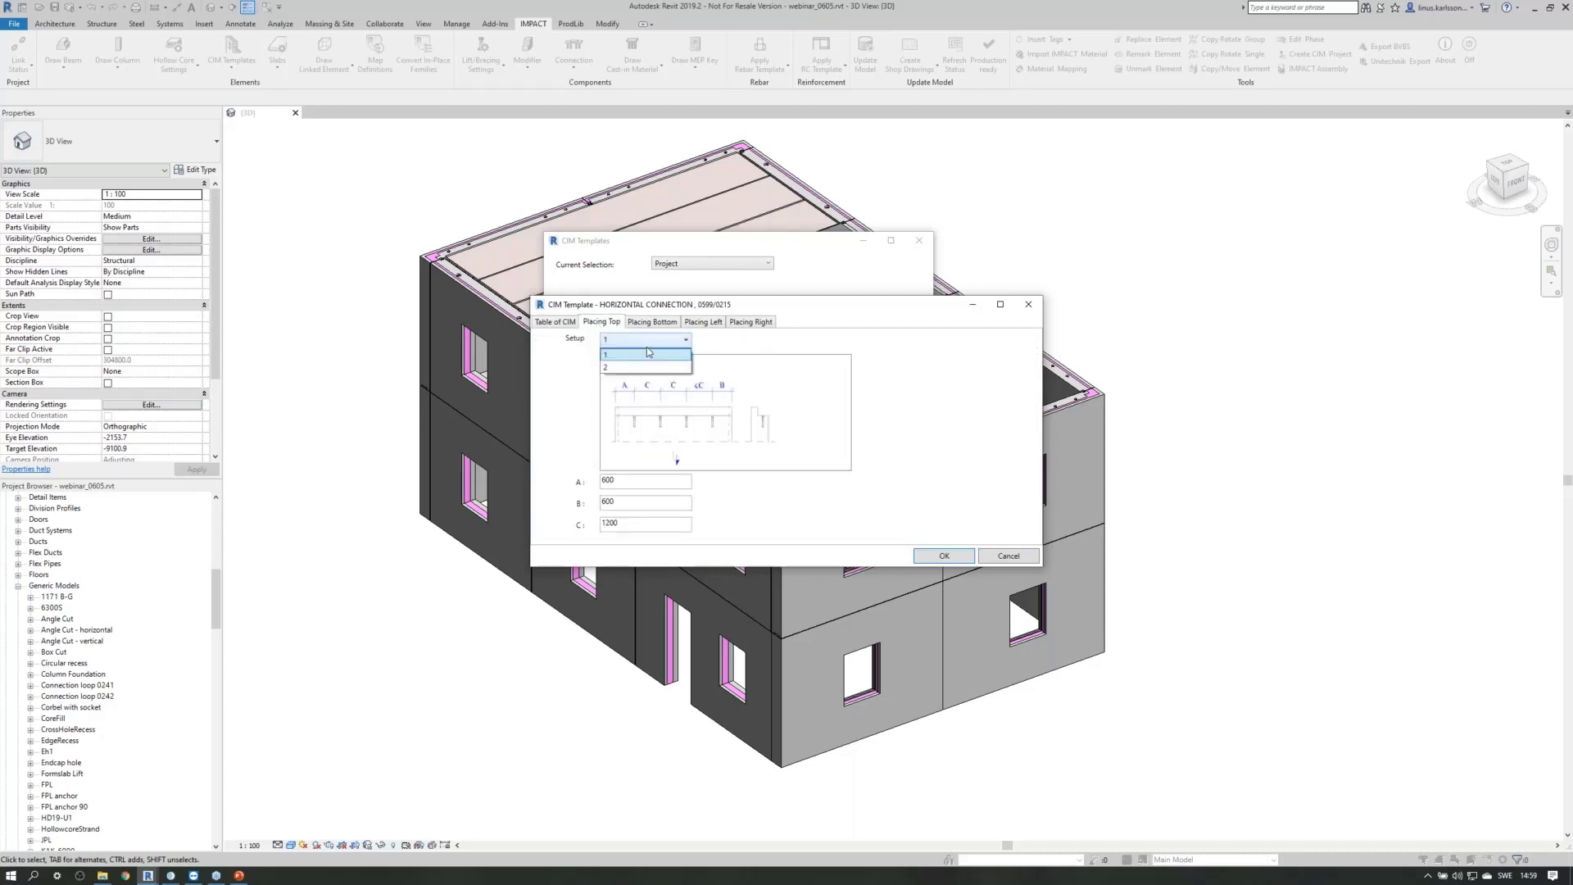
{"action": "left_click", "coordinate": [645, 368]}
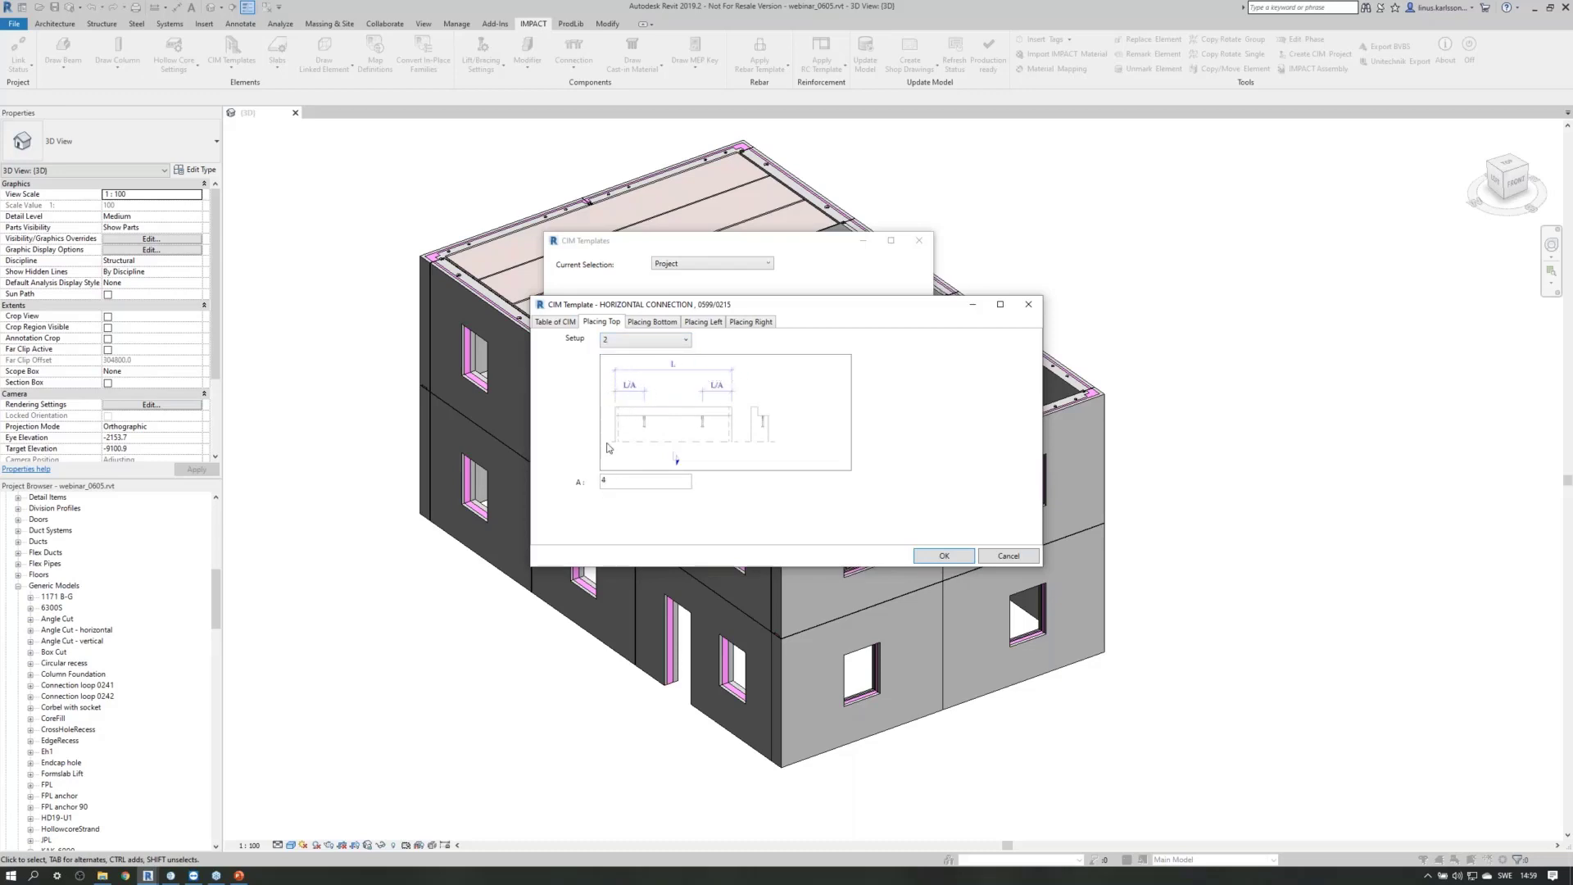
{"action": "left_click", "coordinate": [602, 479]}
{"action": "key", "text": "BackSpace"}
{"action": "type", "text": "4"}
{"action": "left_click", "coordinate": [645, 339]}
{"action": "left_click", "coordinate": [639, 354]}
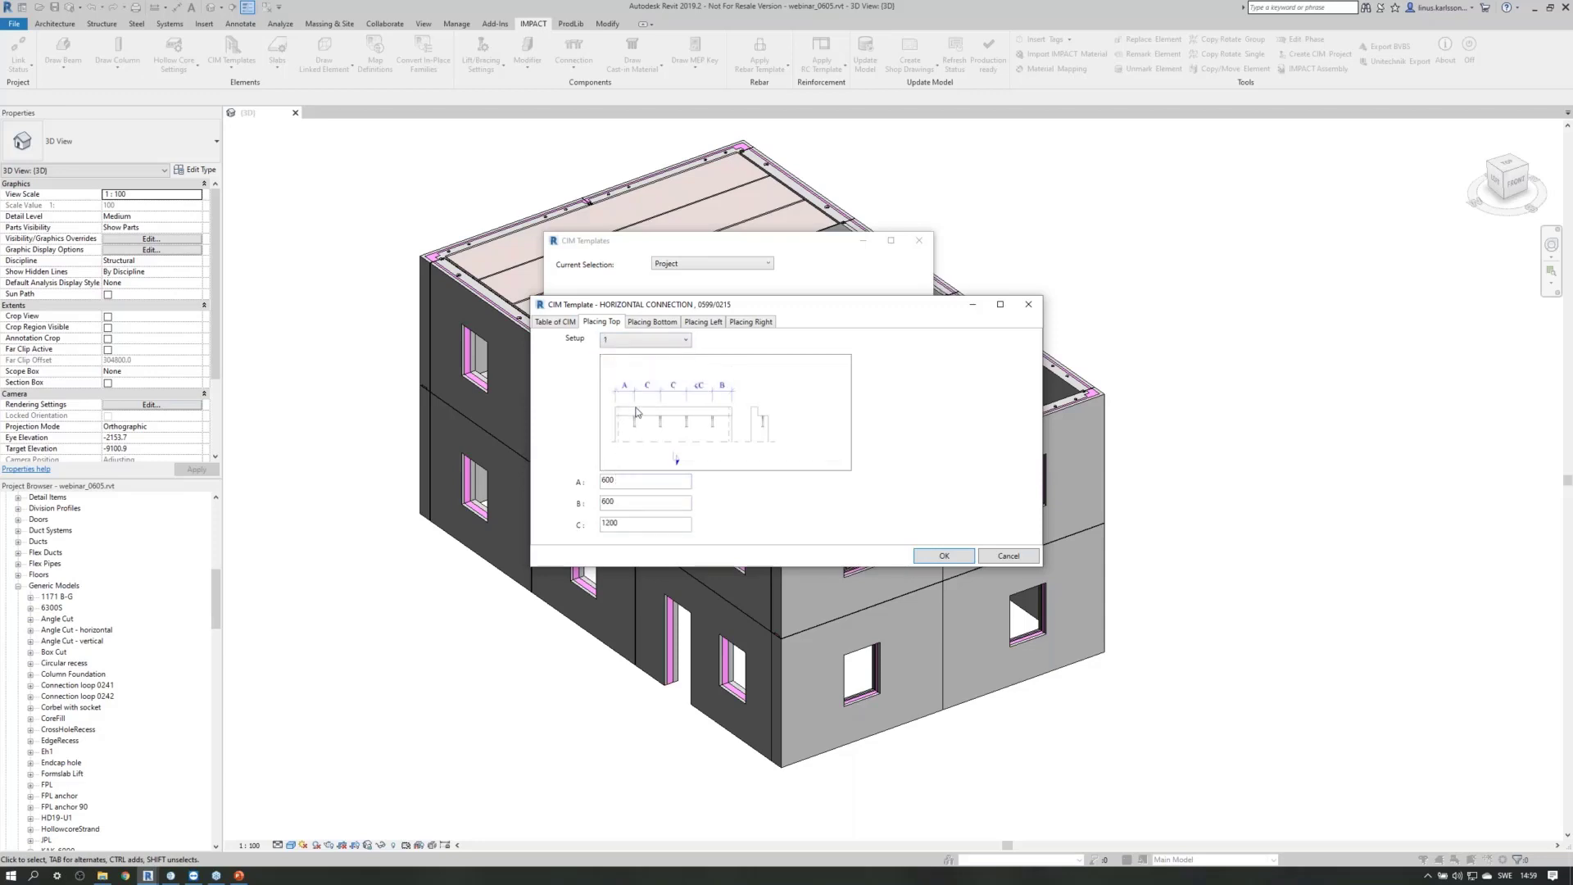
Review the template's top spacing and its bottom, left and right placement settings, and accept both template dialogs.
{"action": "double_click", "coordinate": [628, 523]}
{"action": "left_click", "coordinate": [628, 523]}
{"action": "left_click", "coordinate": [643, 324]}
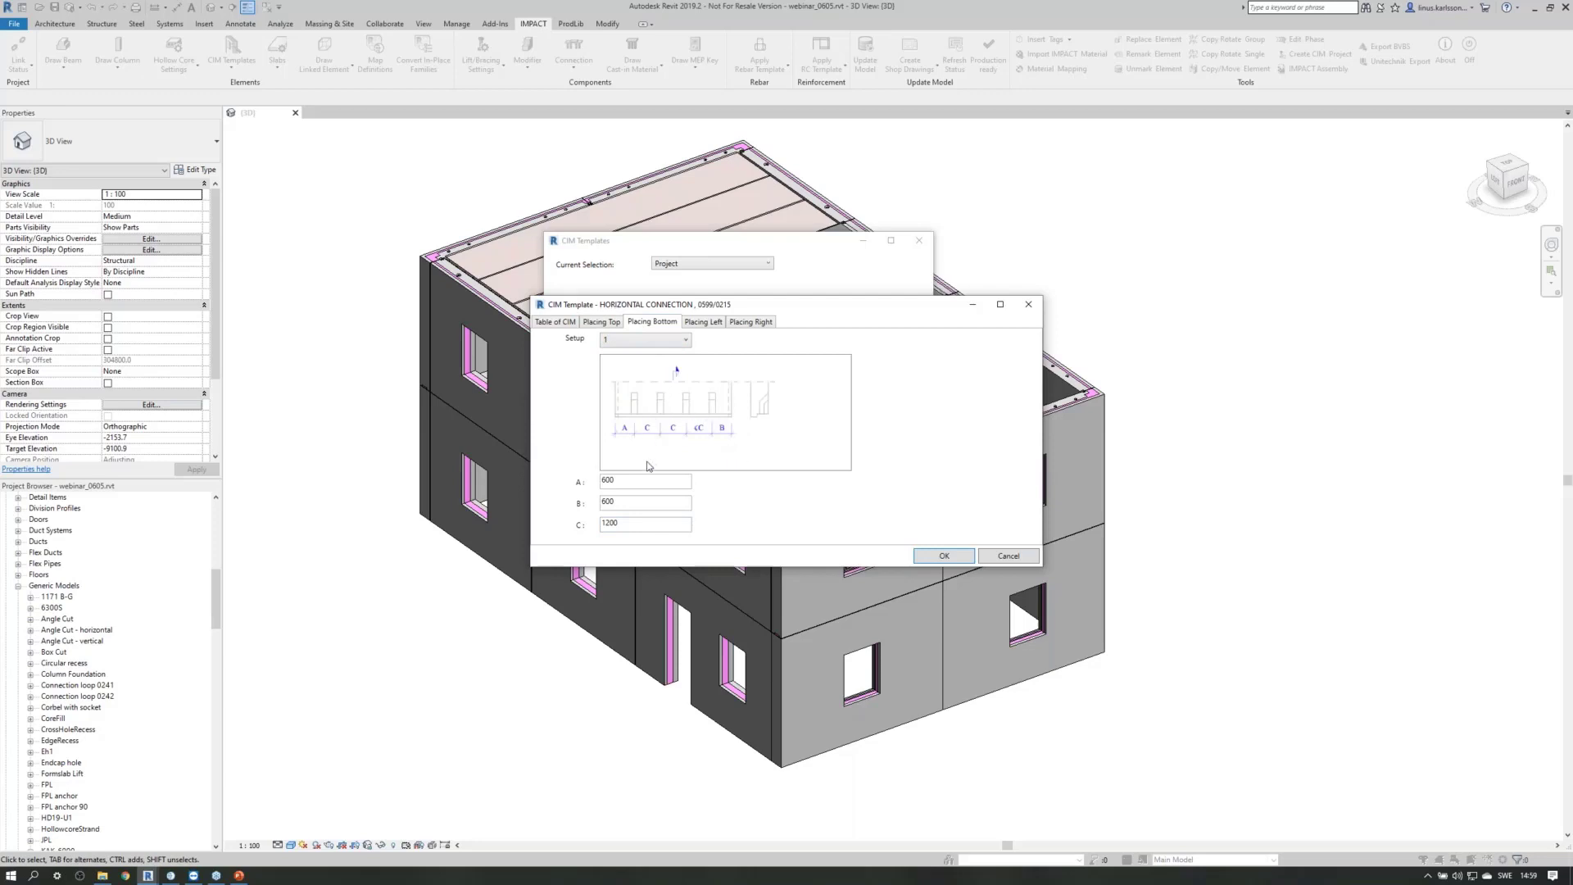
{"action": "left_click", "coordinate": [557, 323]}
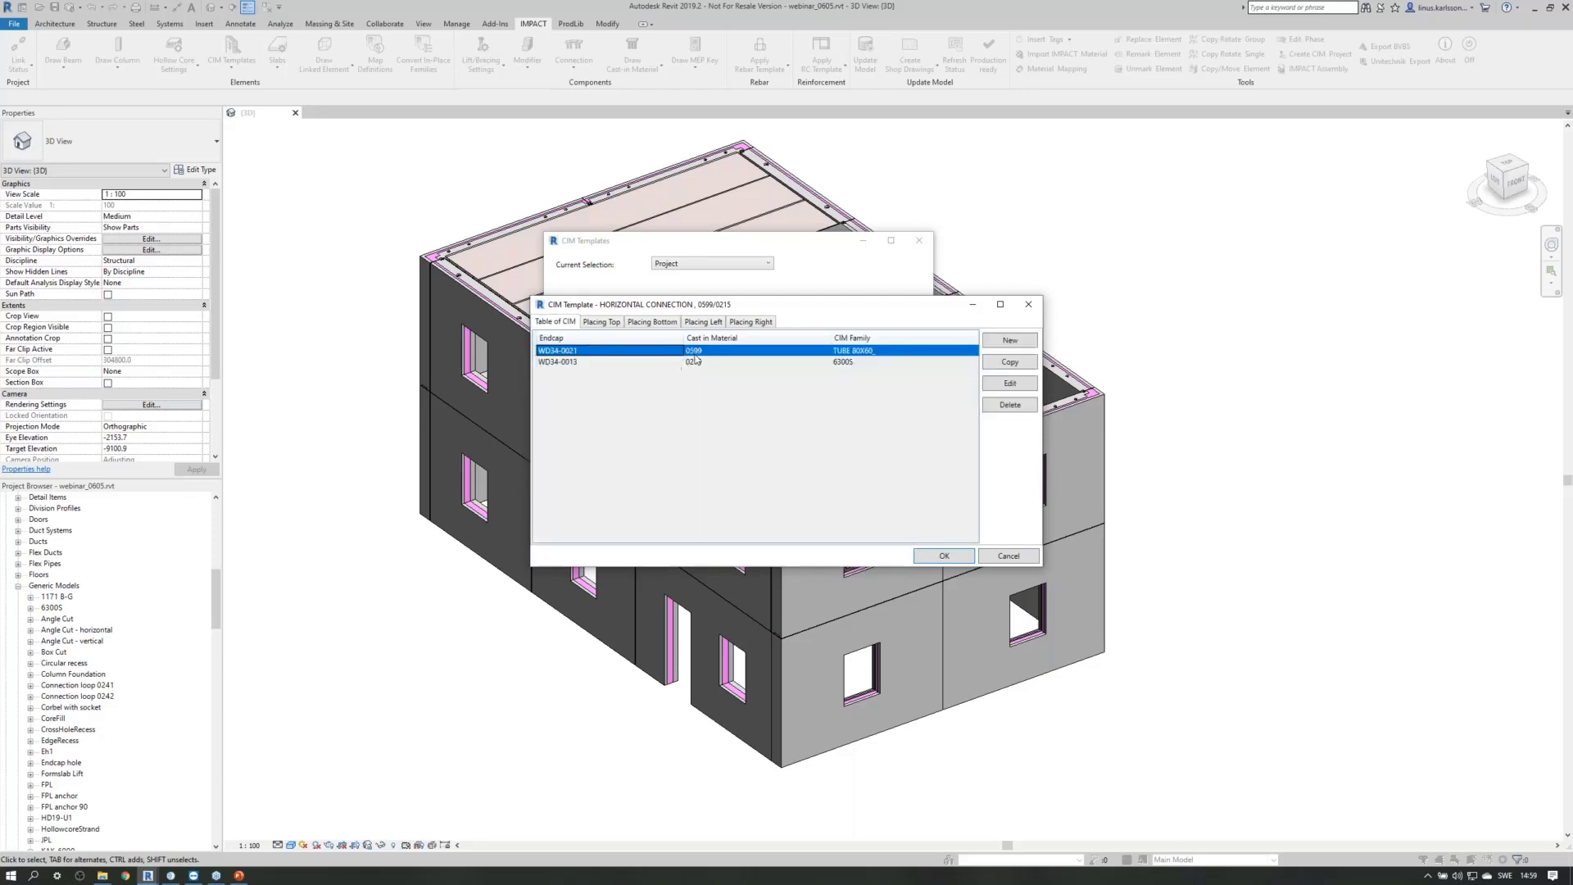
{"action": "left_click", "coordinate": [653, 323]}
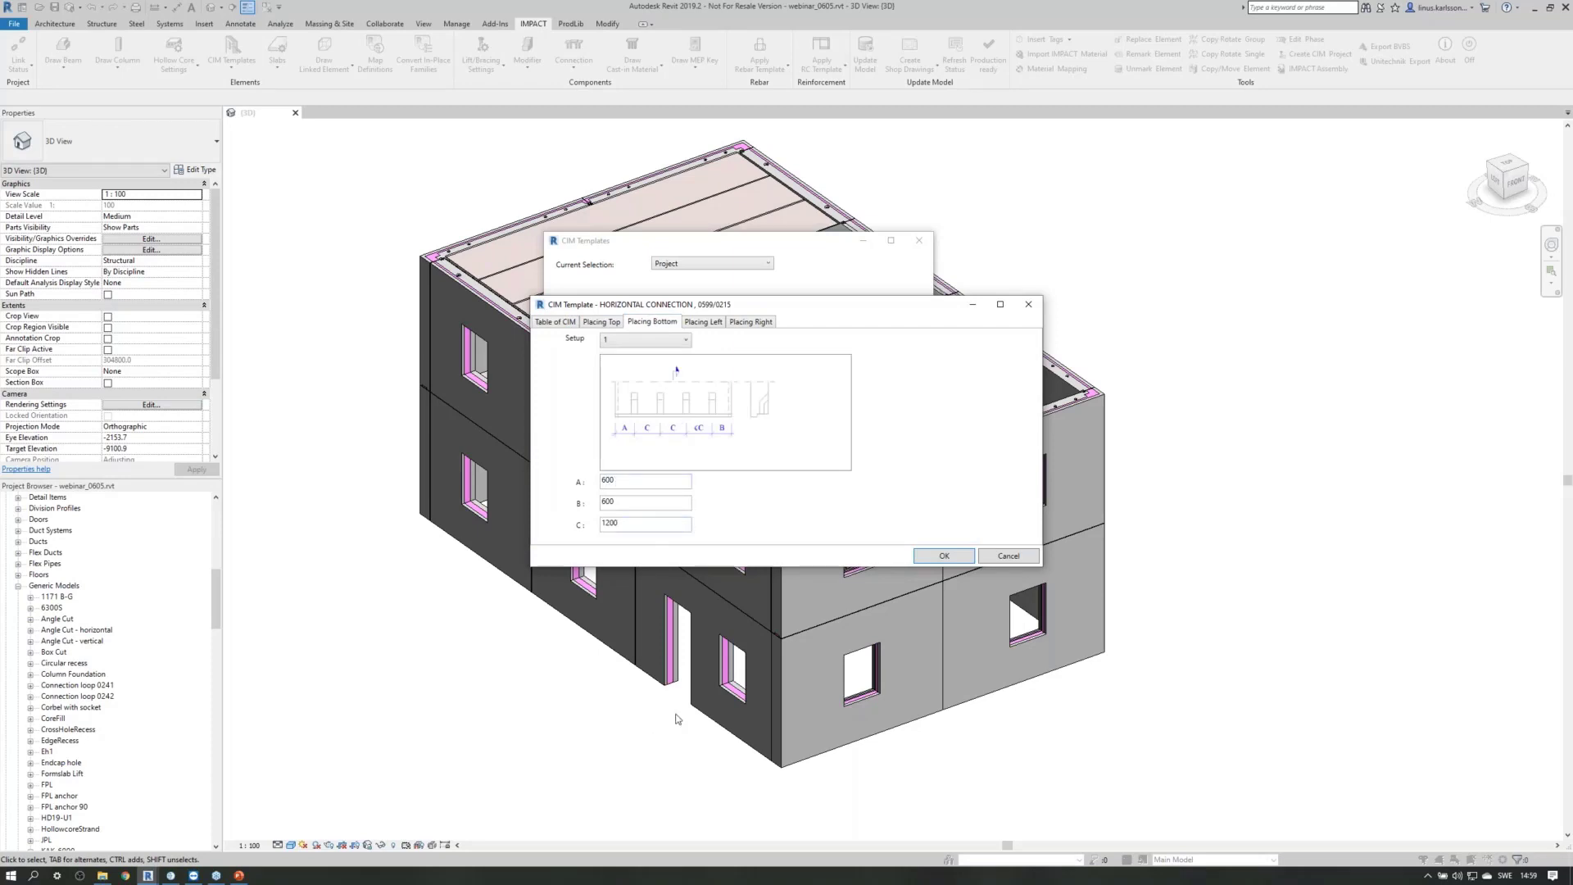
{"action": "left_click", "coordinate": [703, 322]}
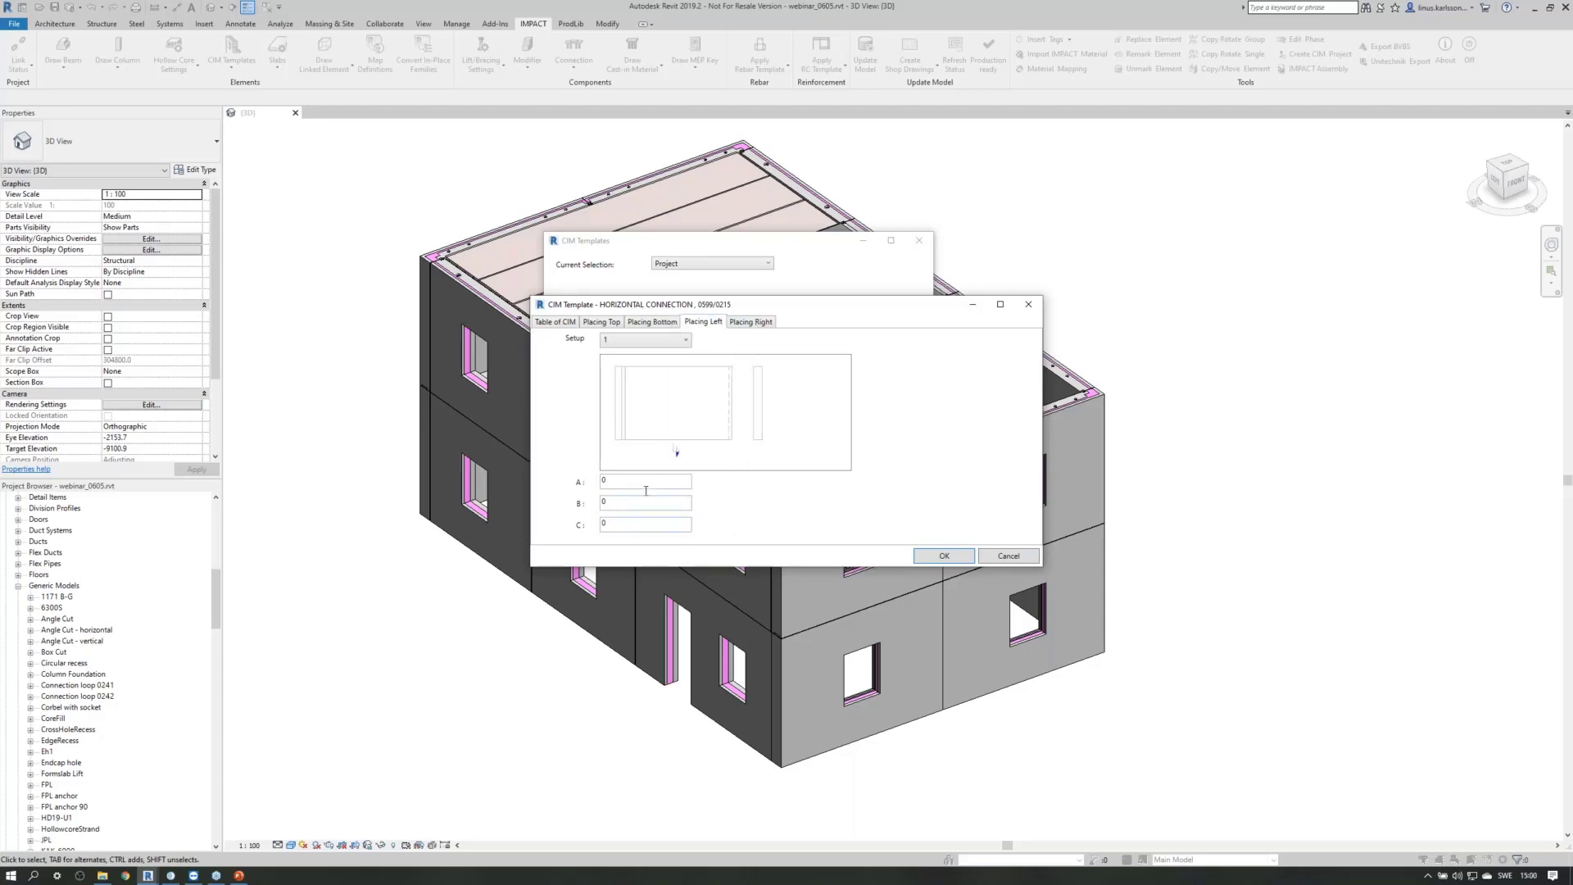
{"action": "left_click", "coordinate": [756, 323]}
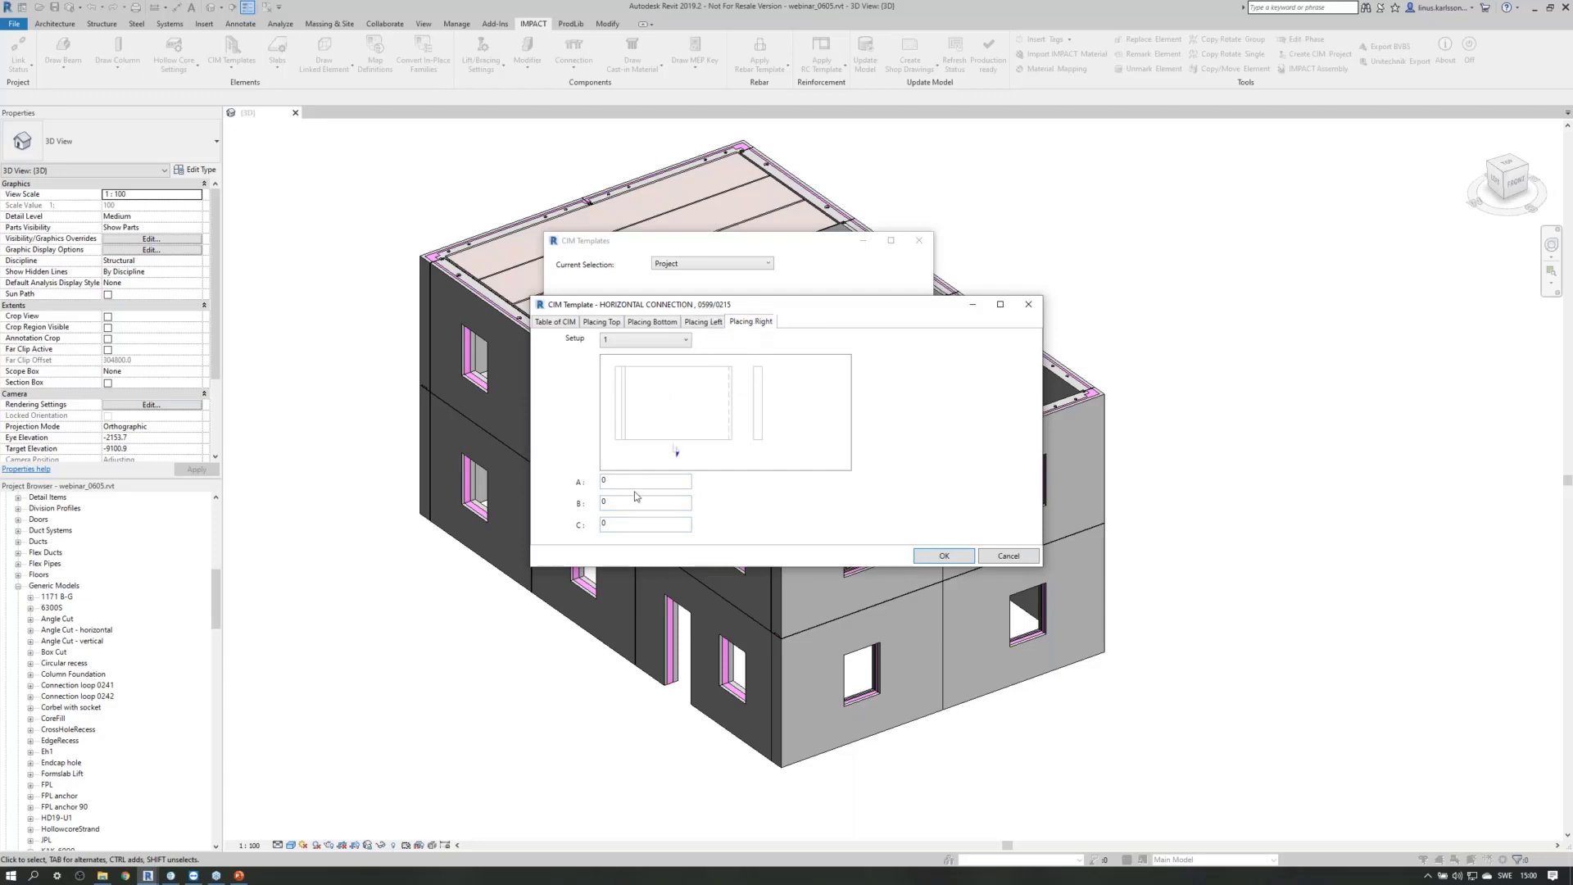
{"action": "left_click", "coordinate": [944, 557]}
{"action": "left_click", "coordinate": [807, 456]}
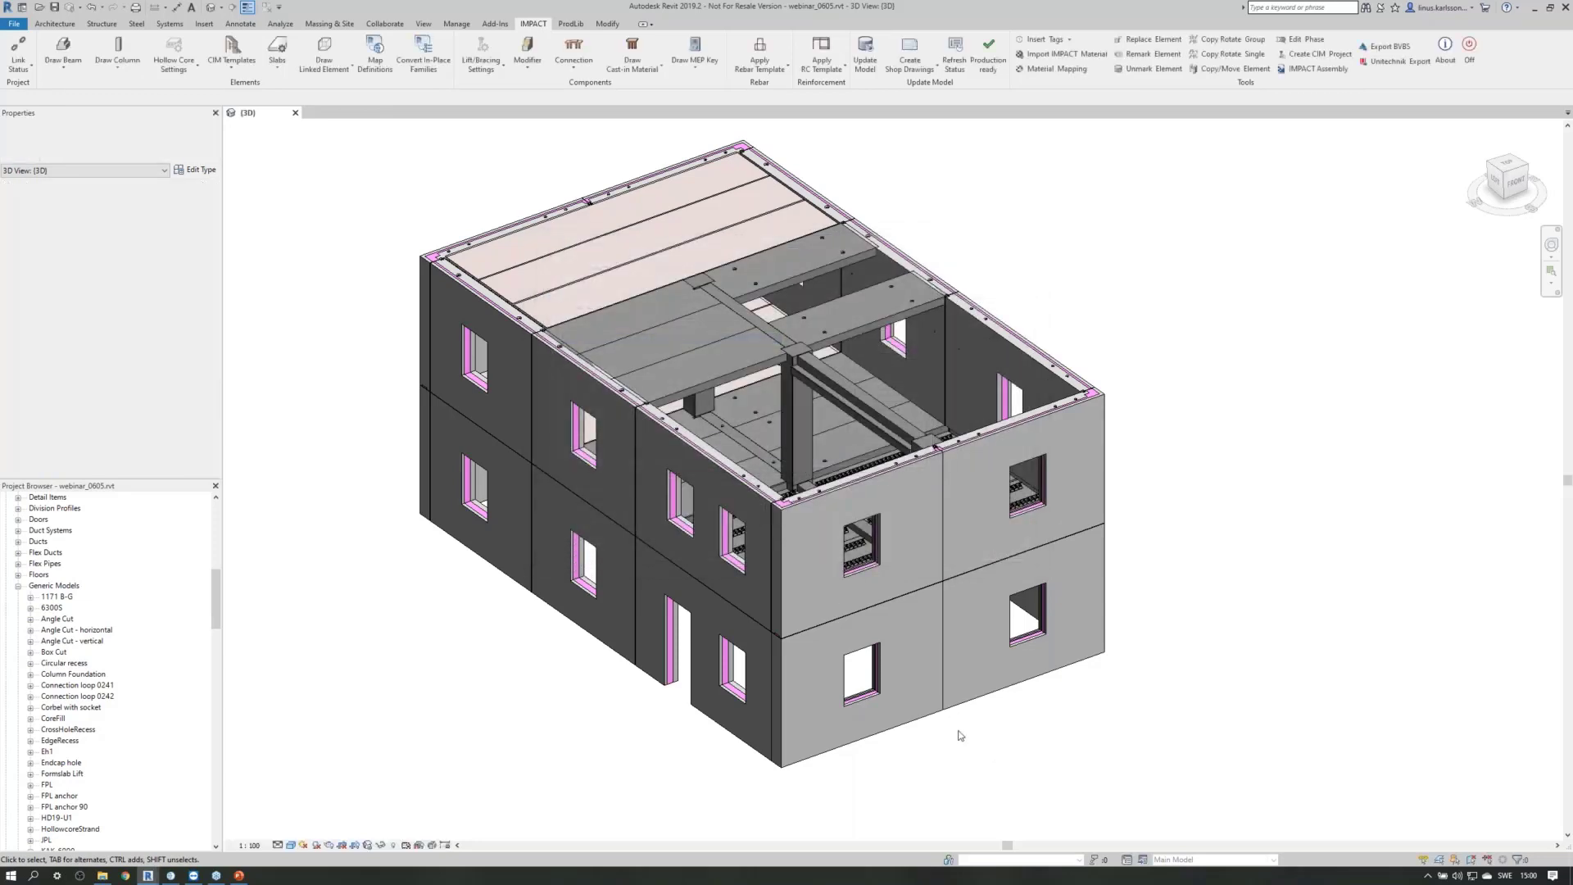
Apply the horizontal connection CIM template to all ten wall panels on both levels of the two front-facing facades.
{"action": "middle_click_drag", "start_coordinate": [955, 801], "coordinate": [956, 713], "text": "shift"}
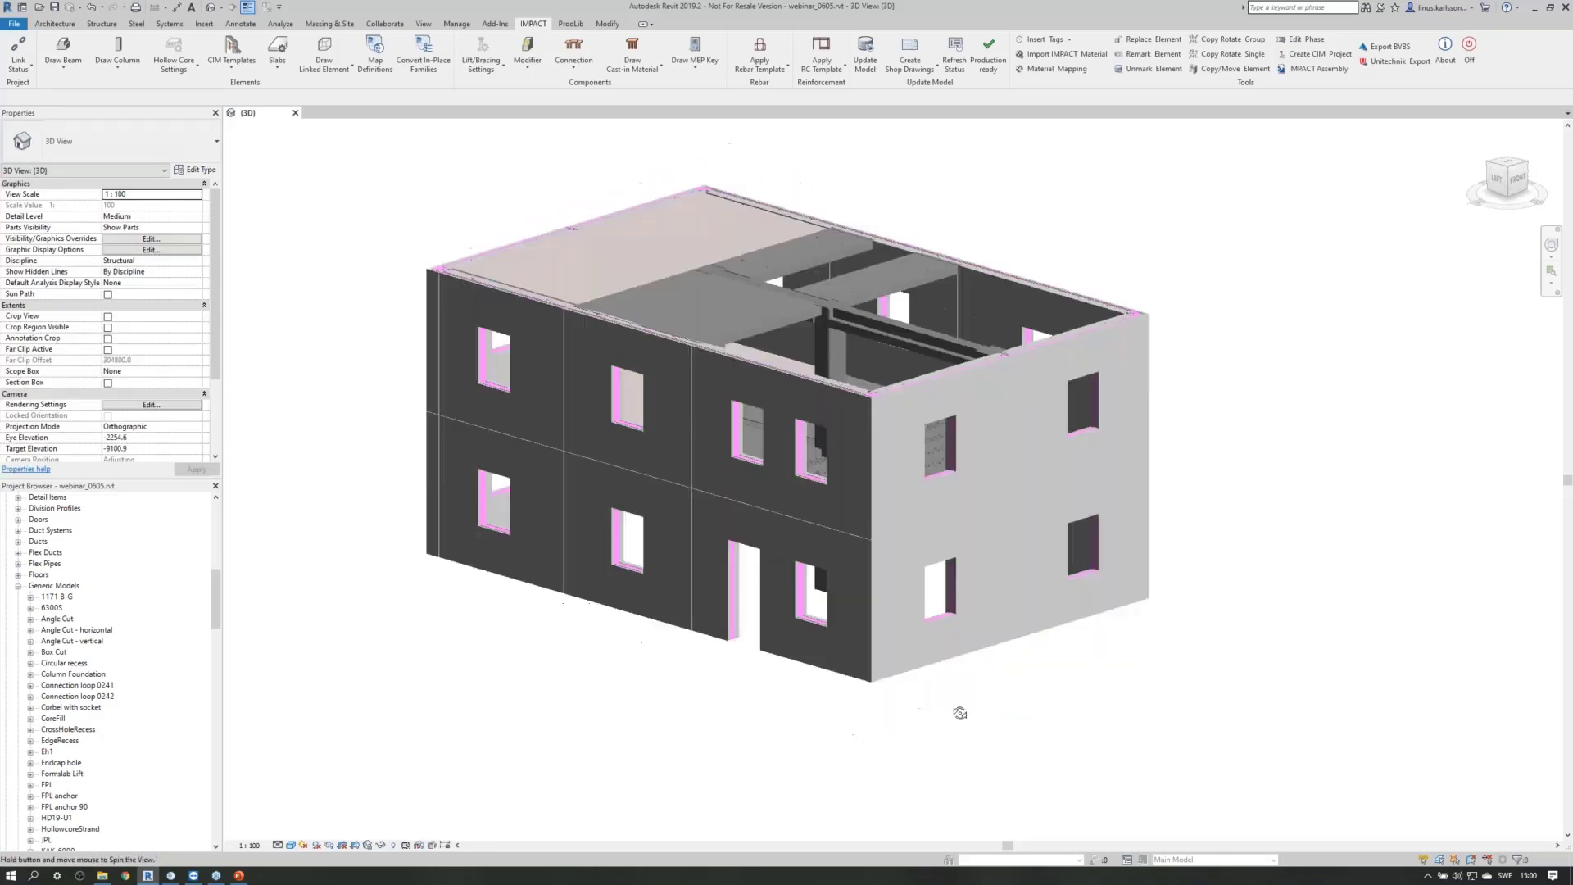
{"action": "left_click", "coordinate": [534, 308]}
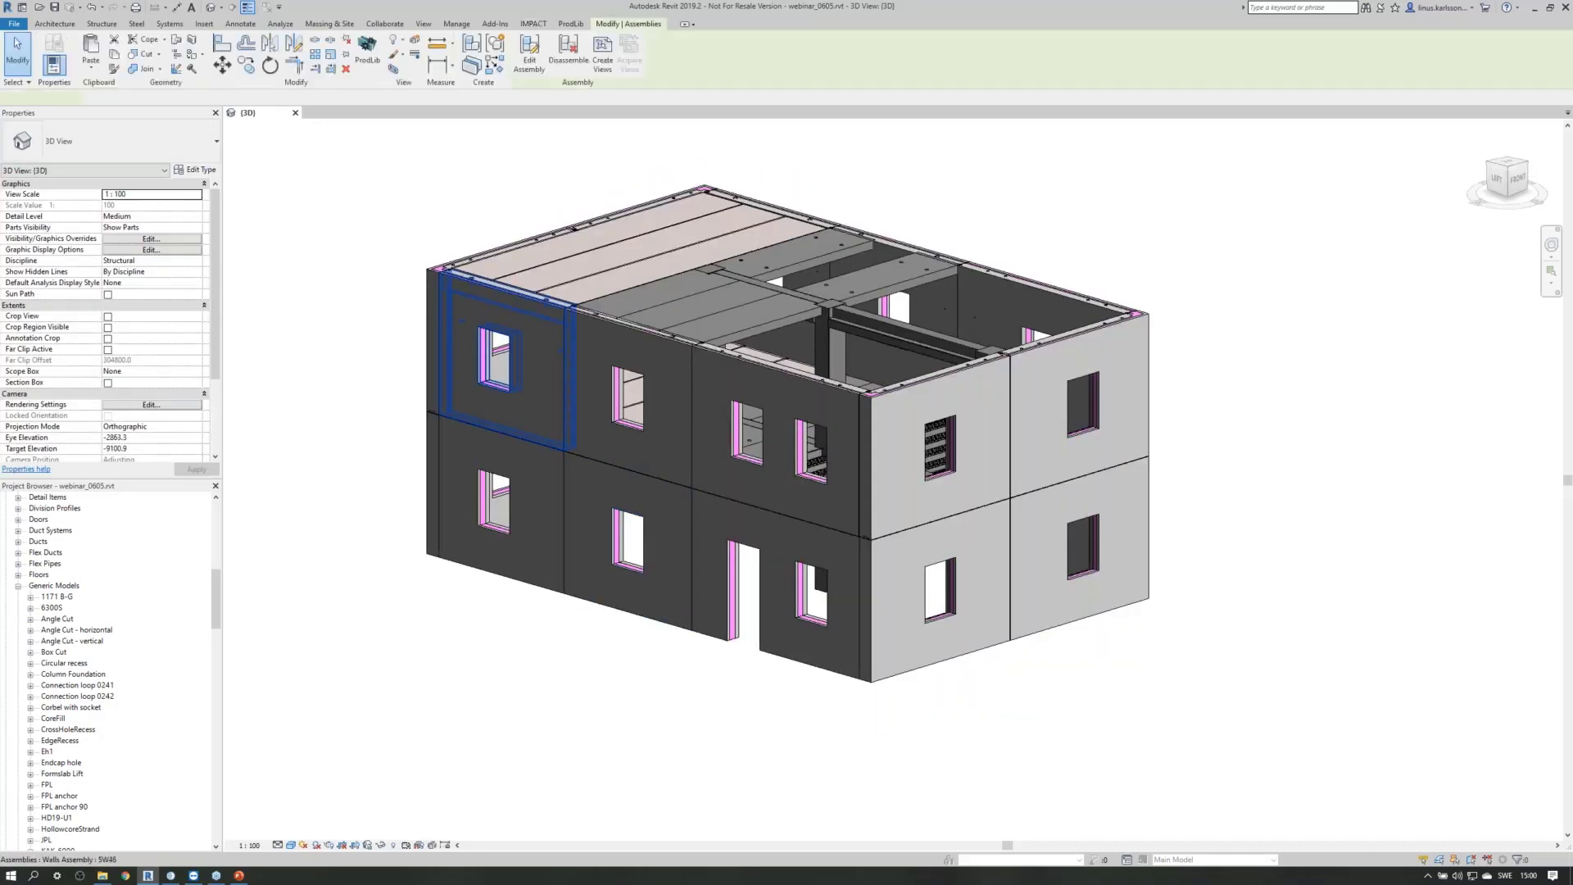
{"action": "left_click", "coordinate": [737, 367], "text": "ctrl"}
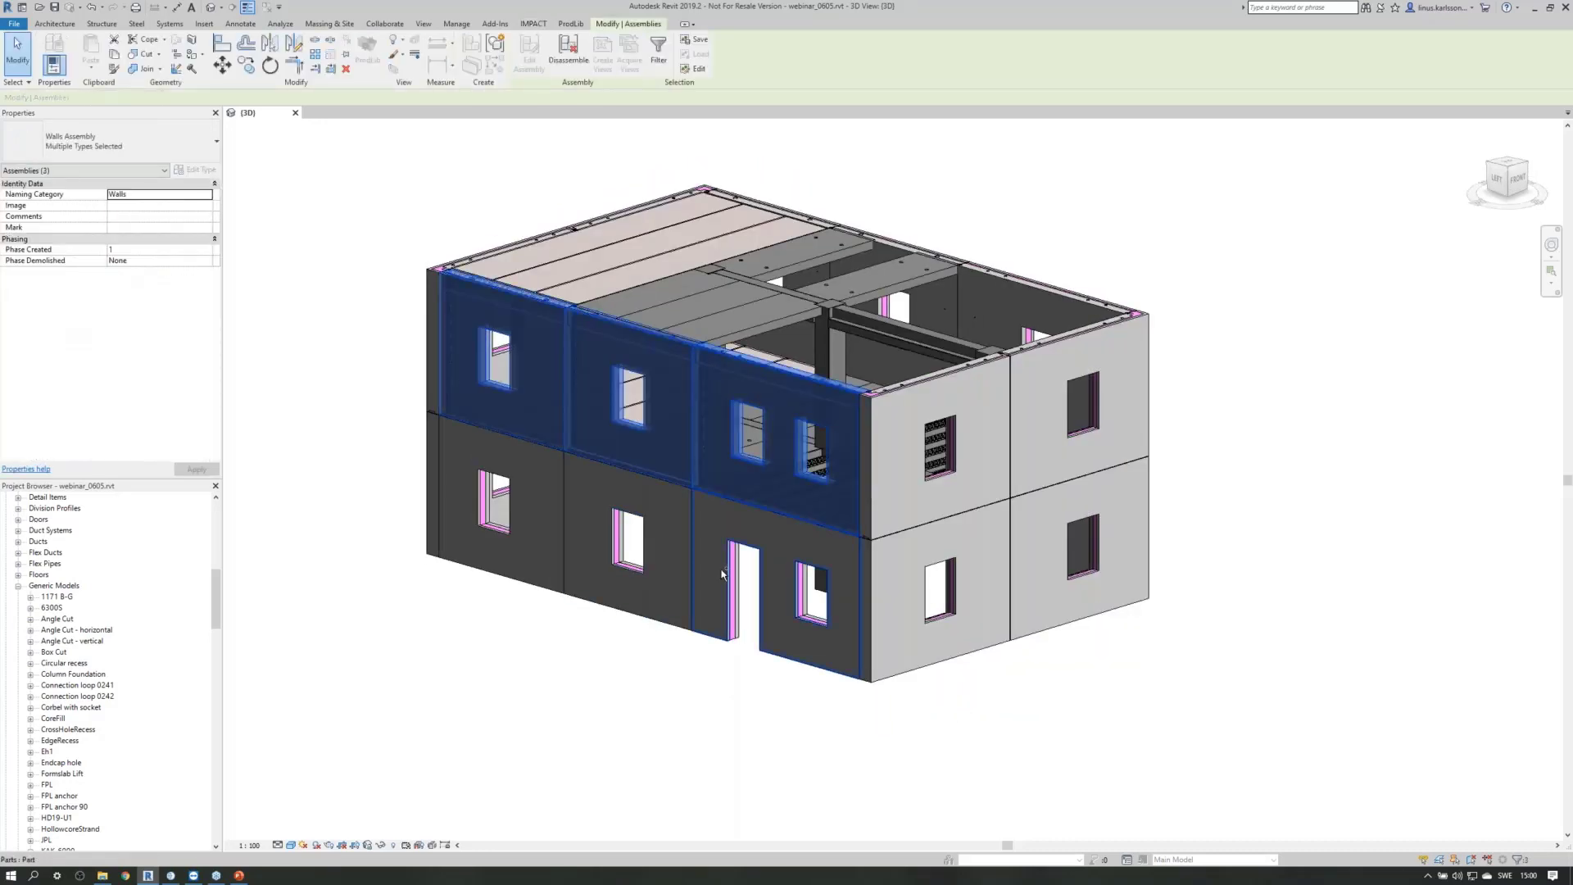
{"action": "left_click", "coordinate": [778, 524], "text": "ctrl"}
{"action": "left_click", "coordinate": [660, 607], "text": "ctrl"}
{"action": "left_click", "coordinate": [497, 577], "text": "ctrl"}
{"action": "left_click", "coordinate": [901, 633], "text": "ctrl"}
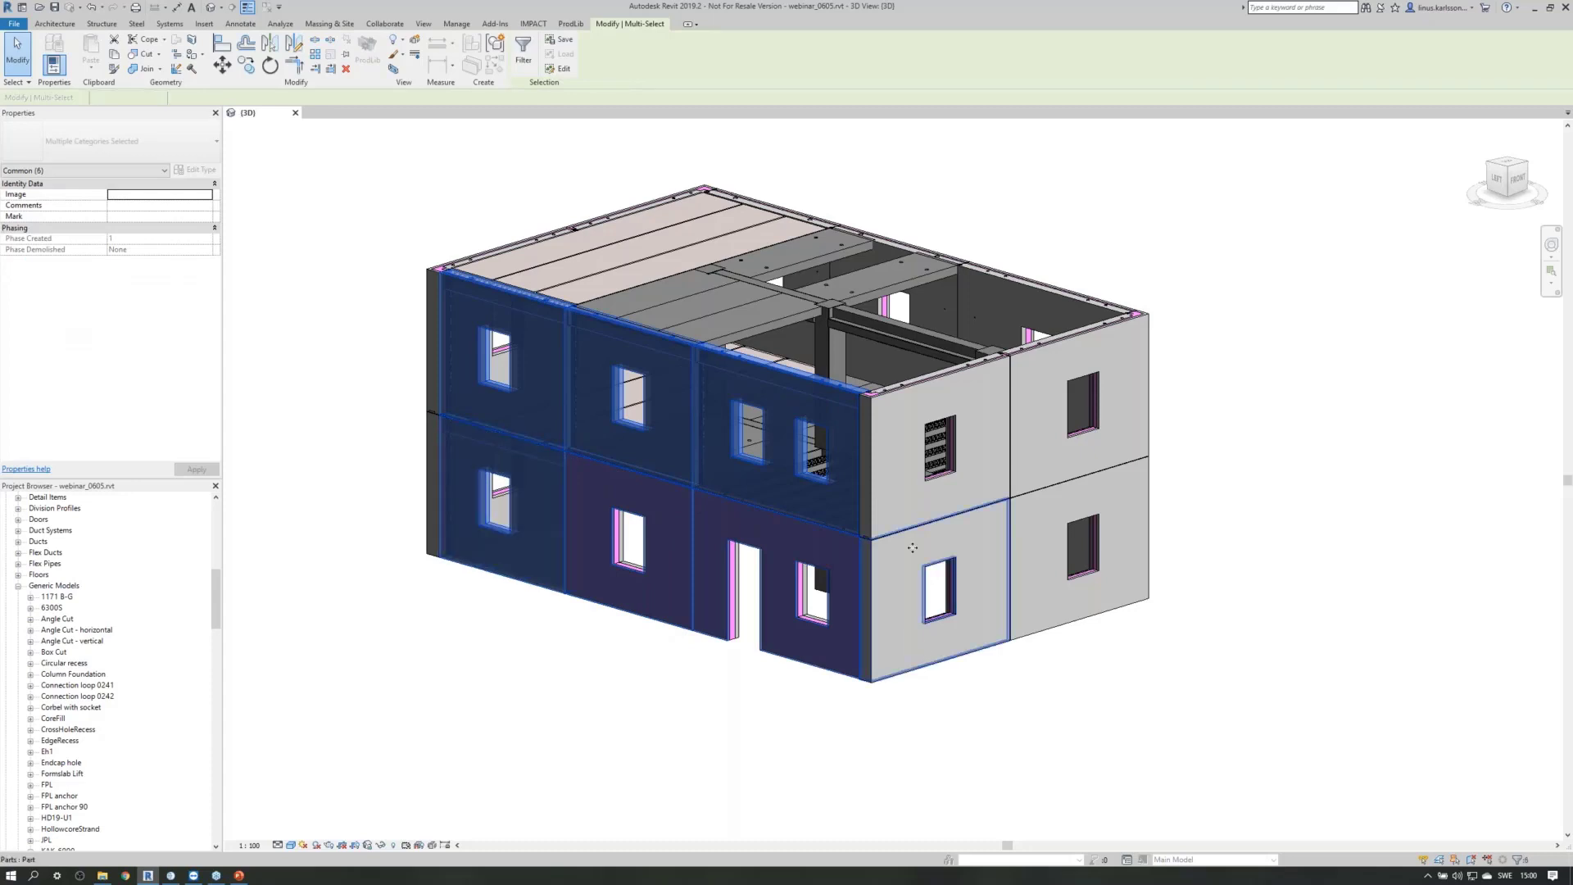
{"action": "left_click", "coordinate": [907, 514], "text": "ctrl"}
{"action": "left_click", "coordinate": [1059, 450], "text": "ctrl"}
{"action": "left_click", "coordinate": [1070, 582], "text": "ctrl"}
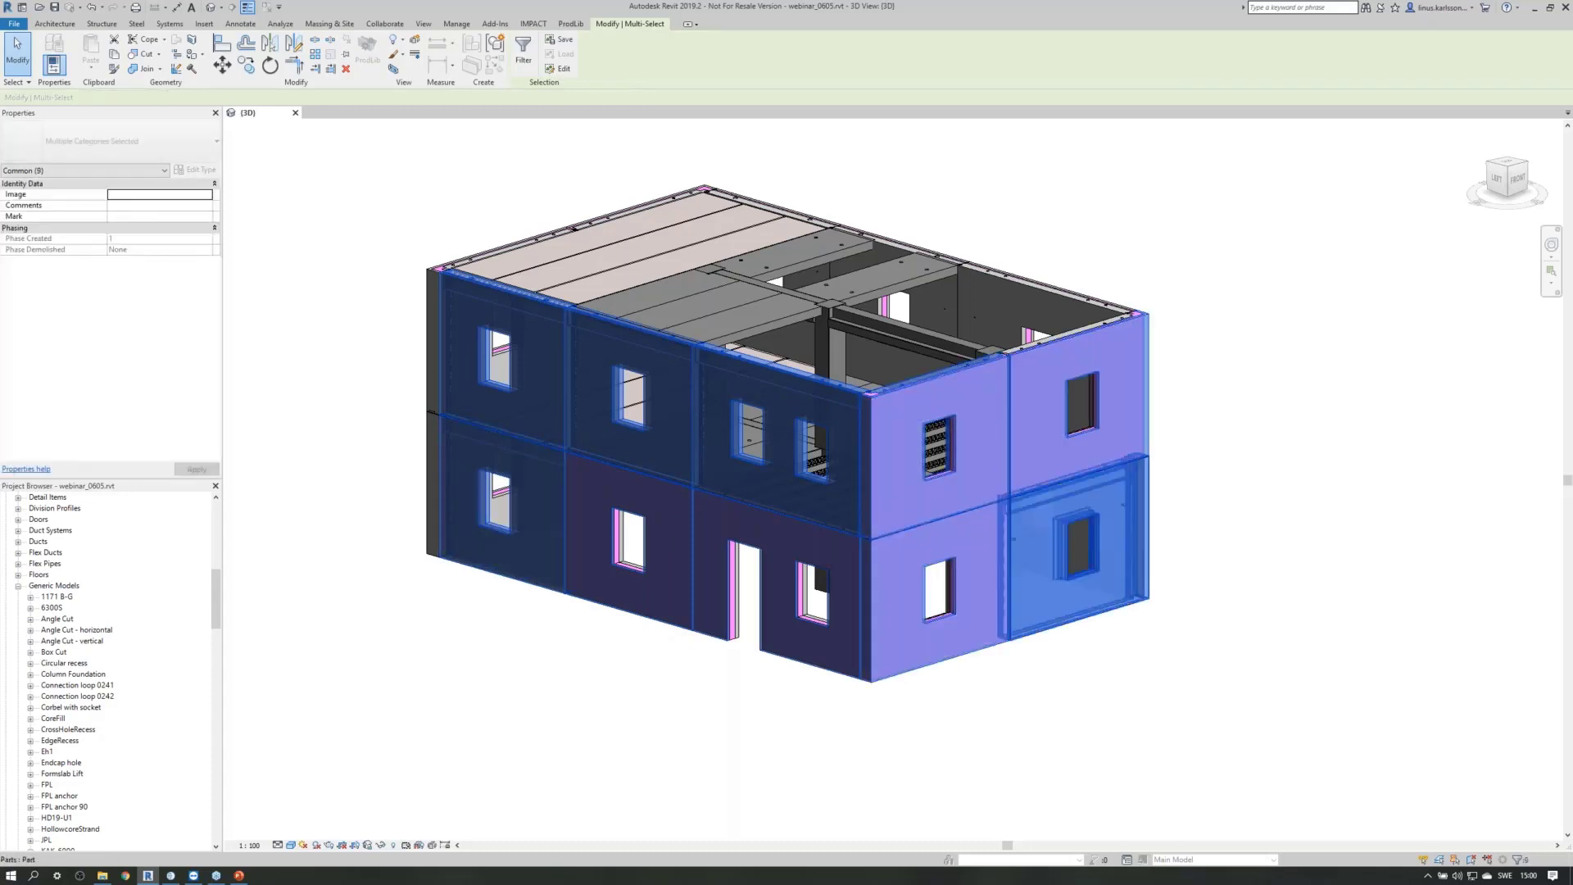
{"action": "left_click", "coordinate": [630, 541], "text": "ctrl"}
{"action": "left_click", "coordinate": [534, 23]}
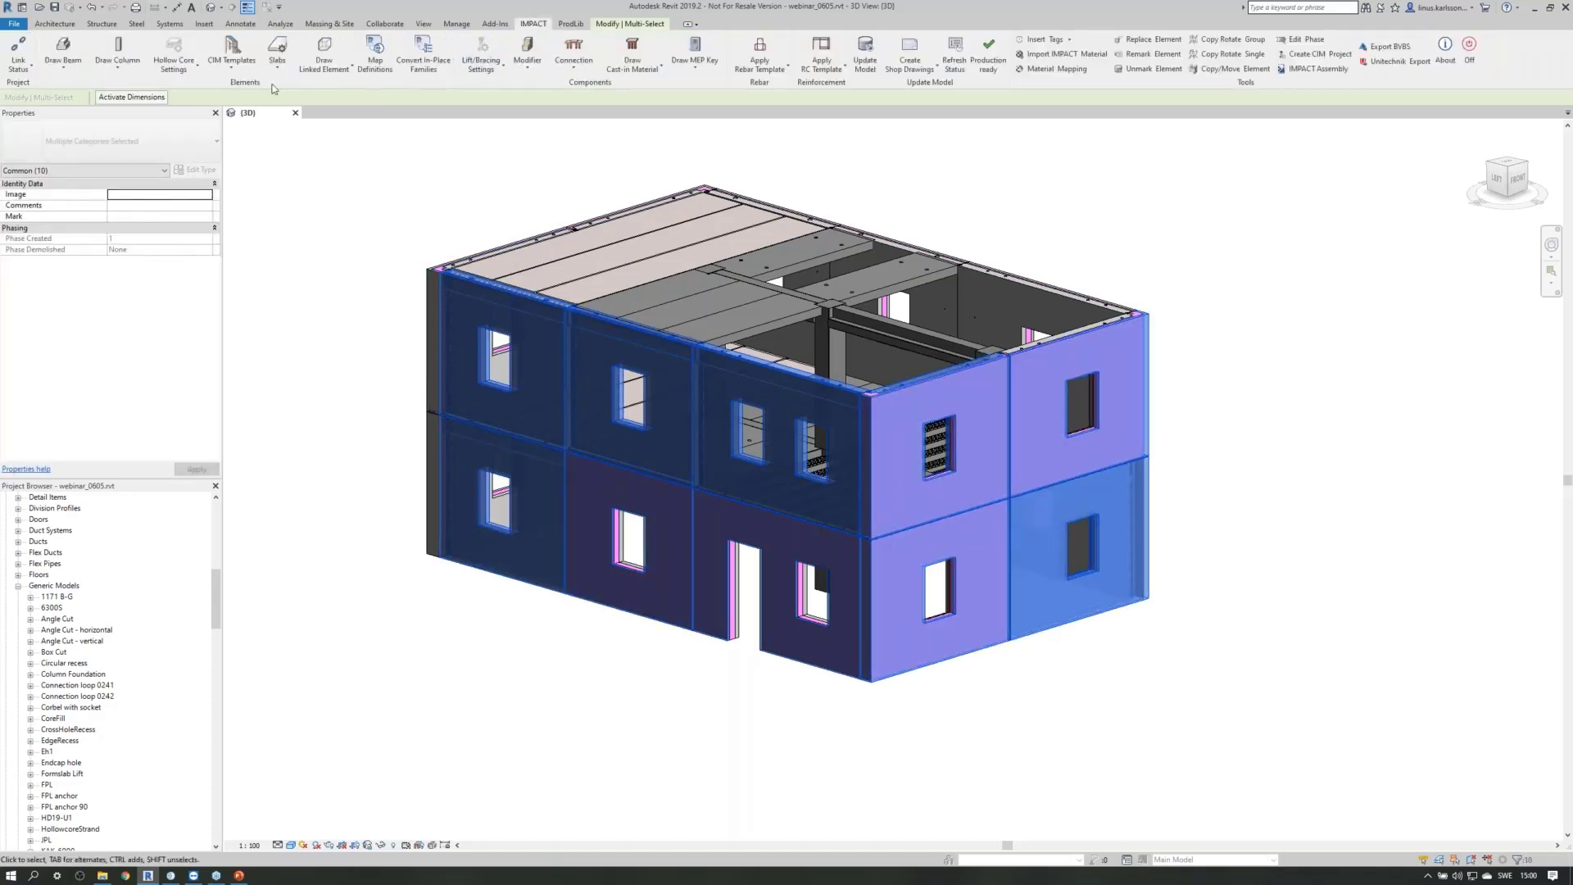
{"action": "left_click", "coordinate": [232, 51]}
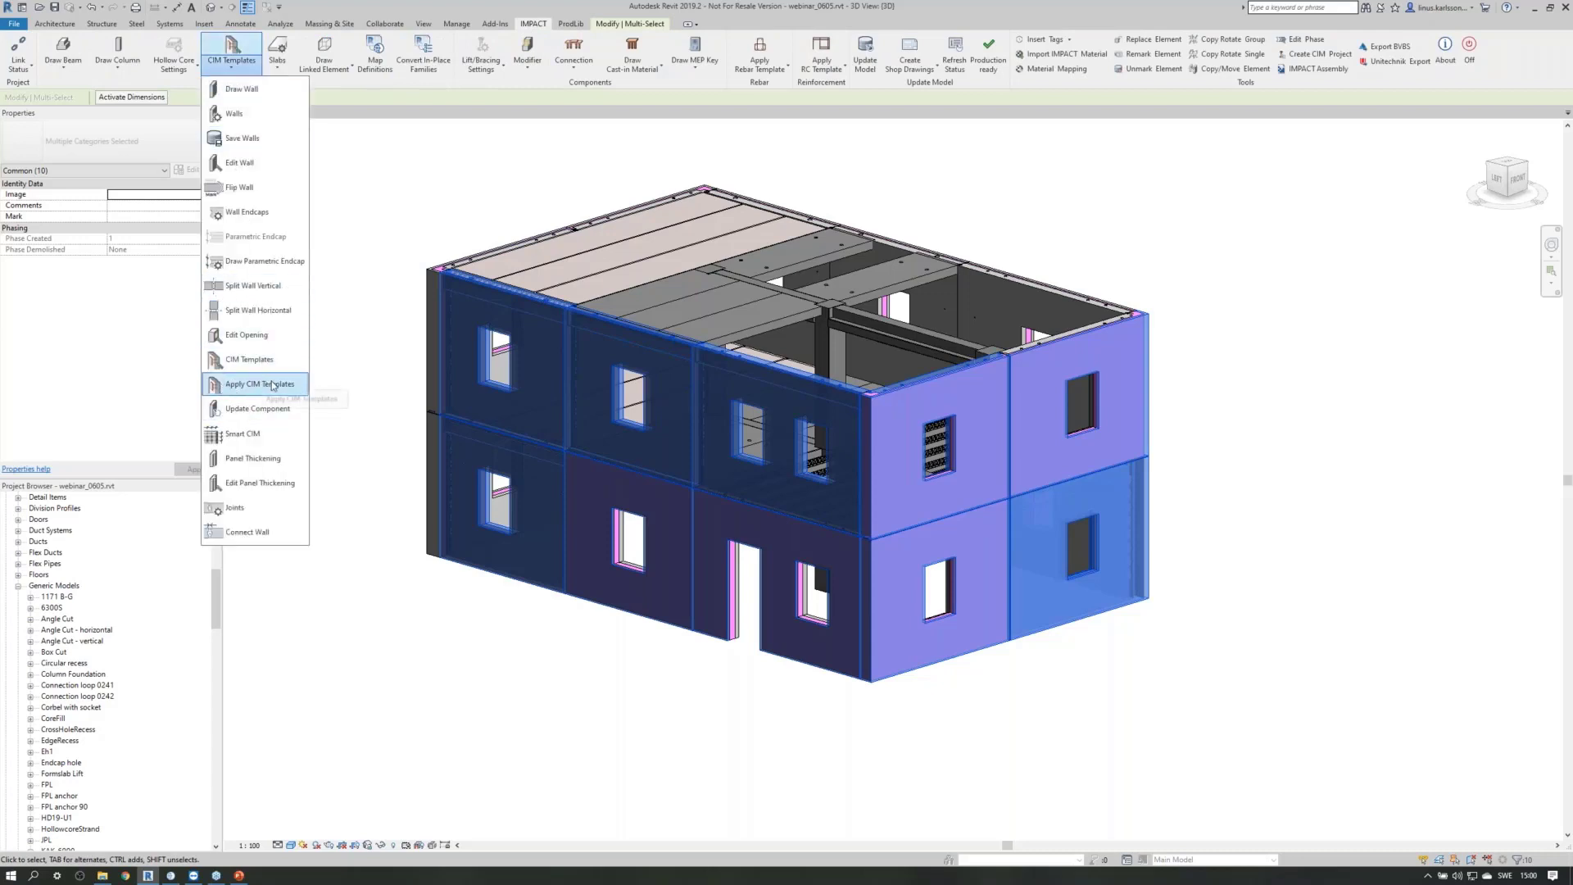
{"action": "left_click", "coordinate": [254, 385]}
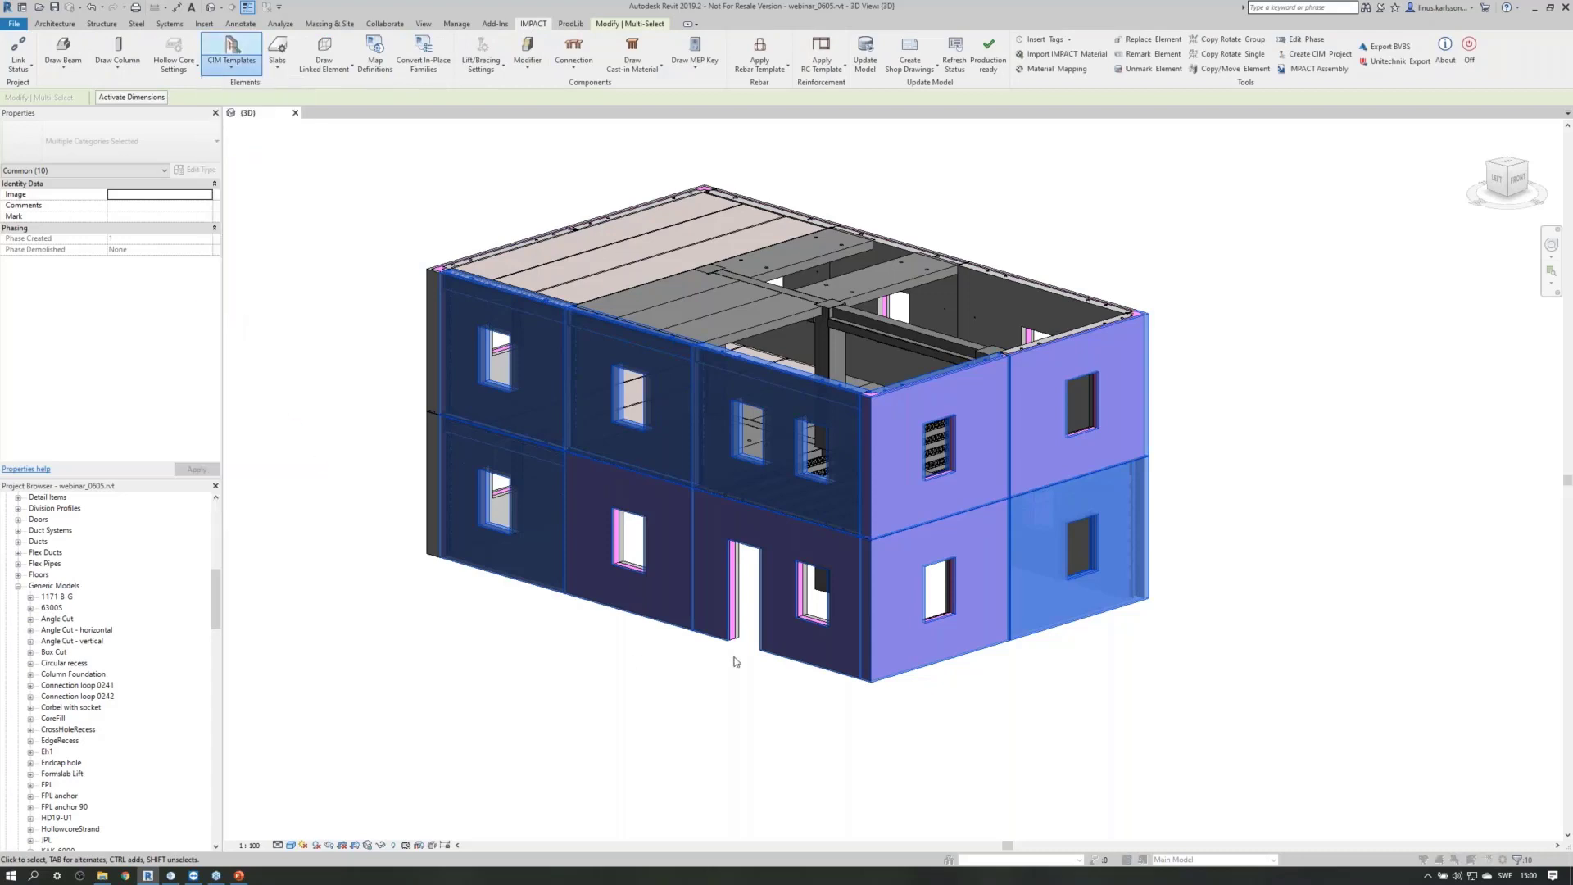
{"action": "left_click", "coordinate": [720, 421]}
{"action": "left_click", "coordinate": [830, 536]}
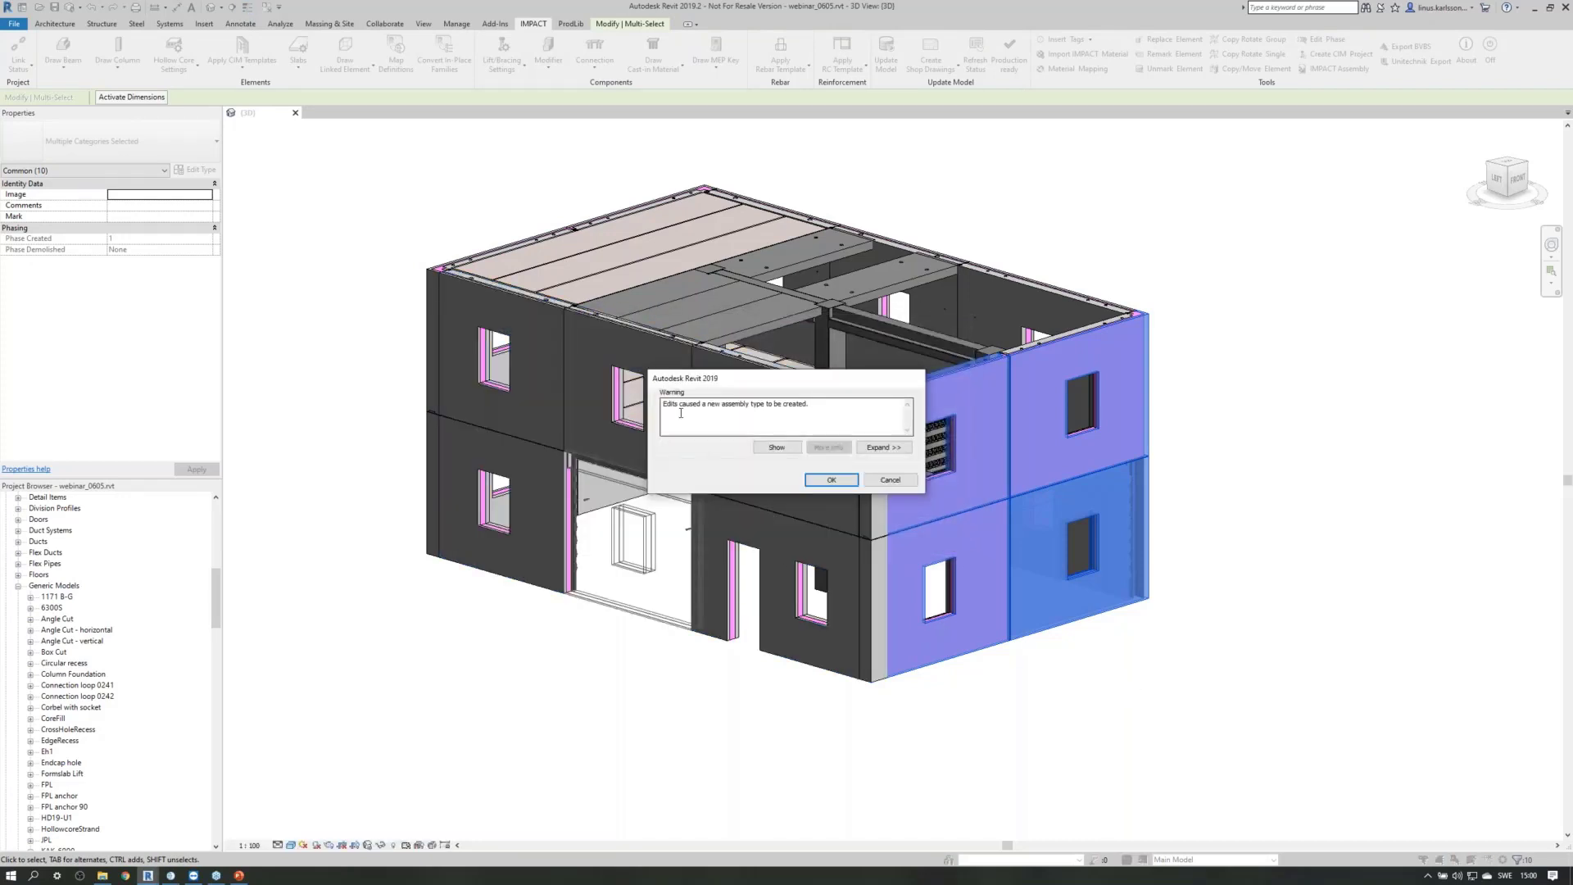
{"action": "left_click", "coordinate": [831, 480]}
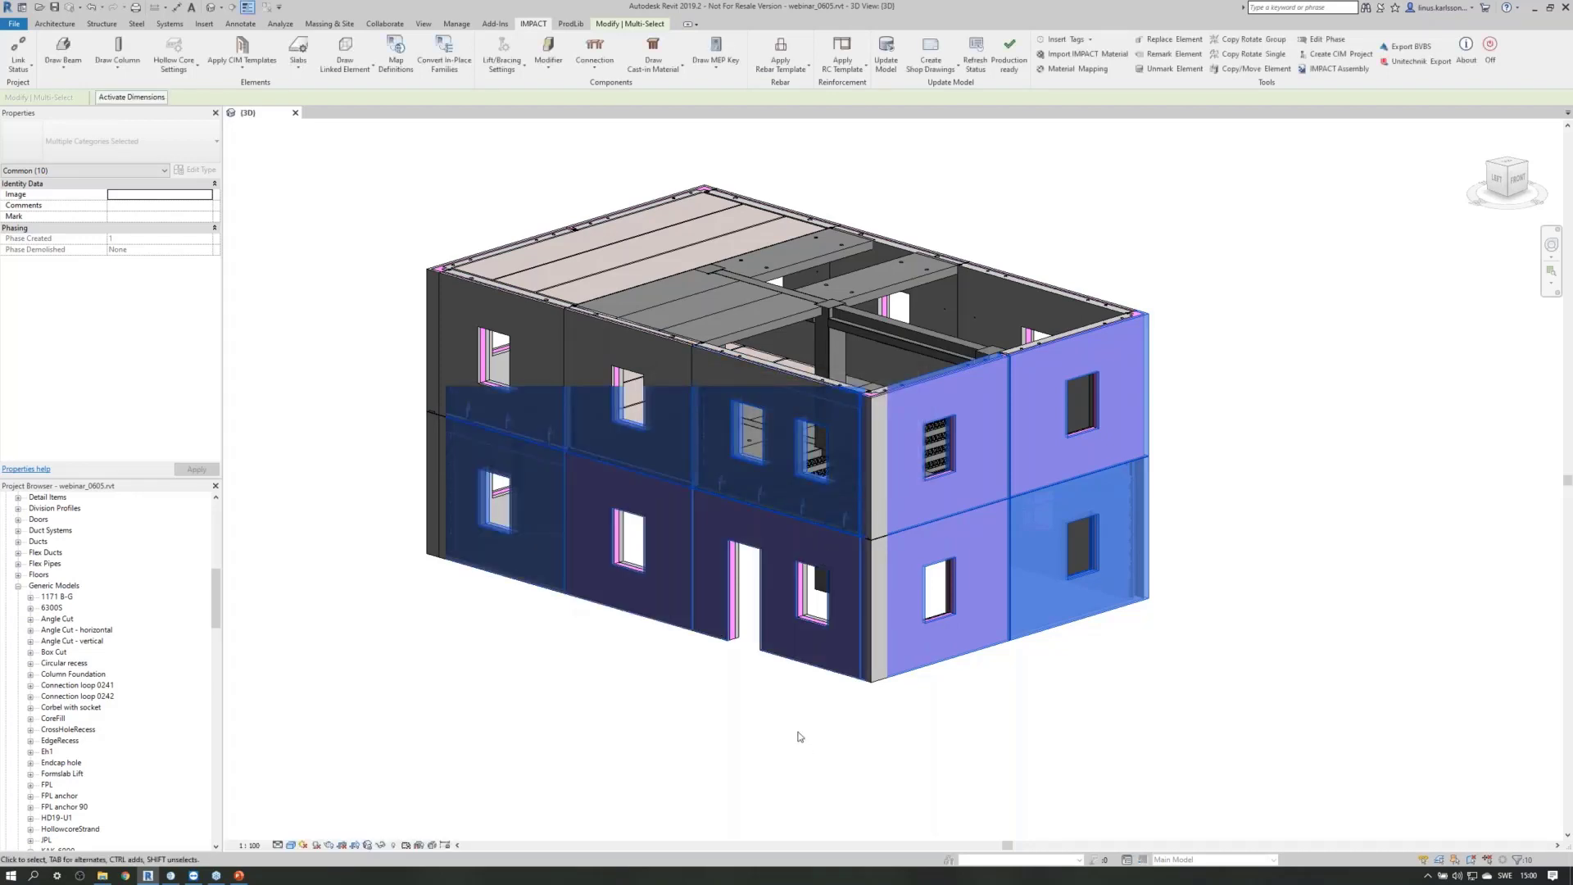
Temporarily isolate the upper two-window wall panel and the door panel directly below it.
{"action": "key", "text": "Escape"}
{"action": "scroll", "coordinate": [834, 537], "scroll_direction": "up", "scroll_amount": 2}
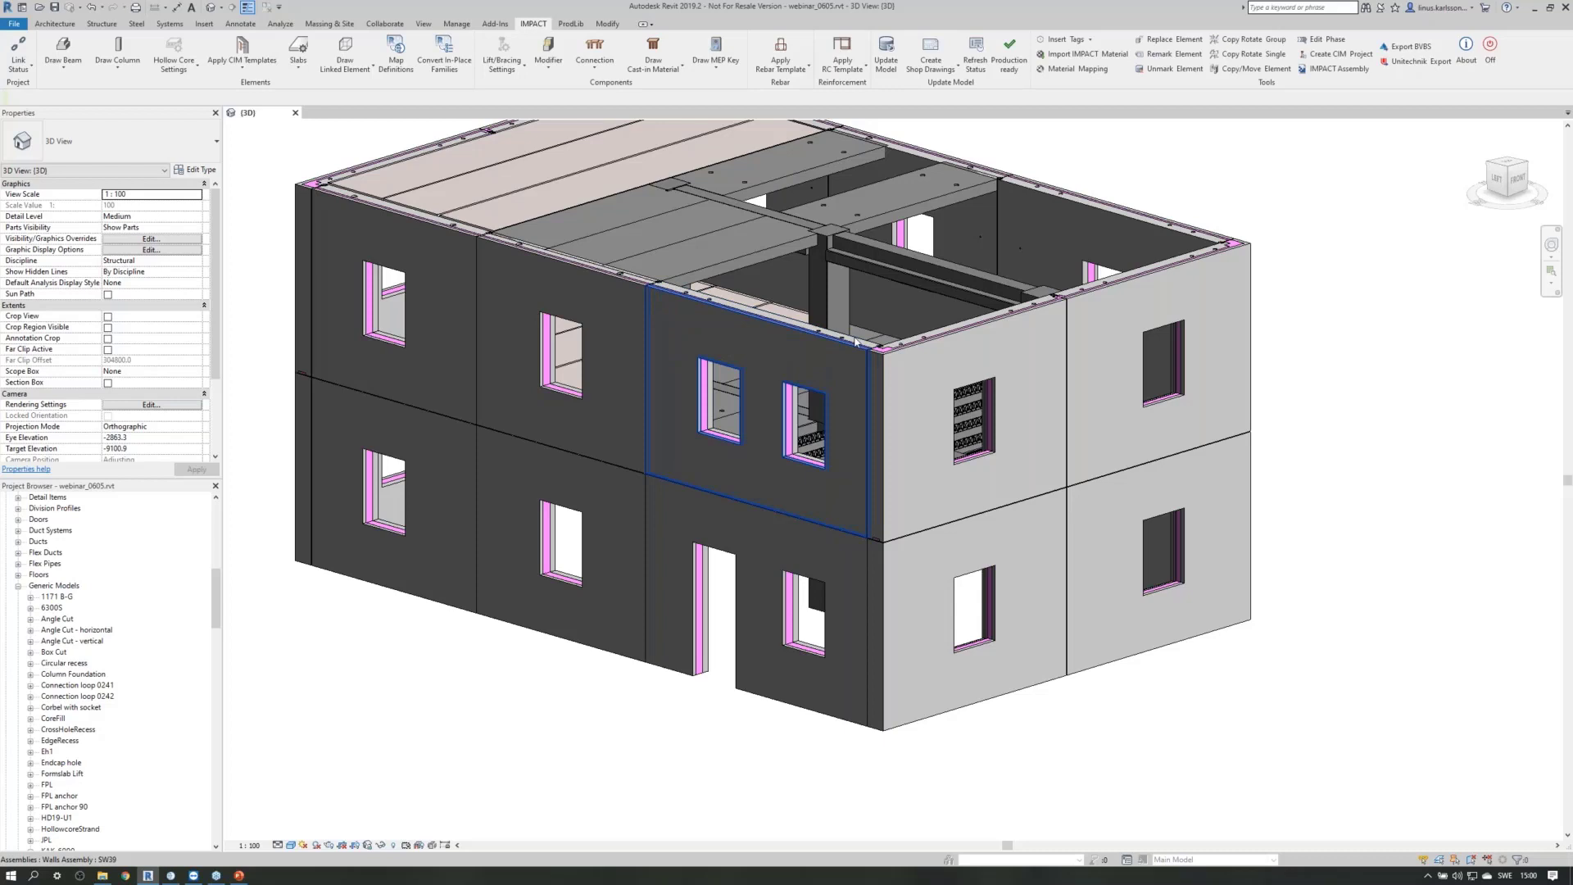
{"action": "left_click", "coordinate": [778, 583]}
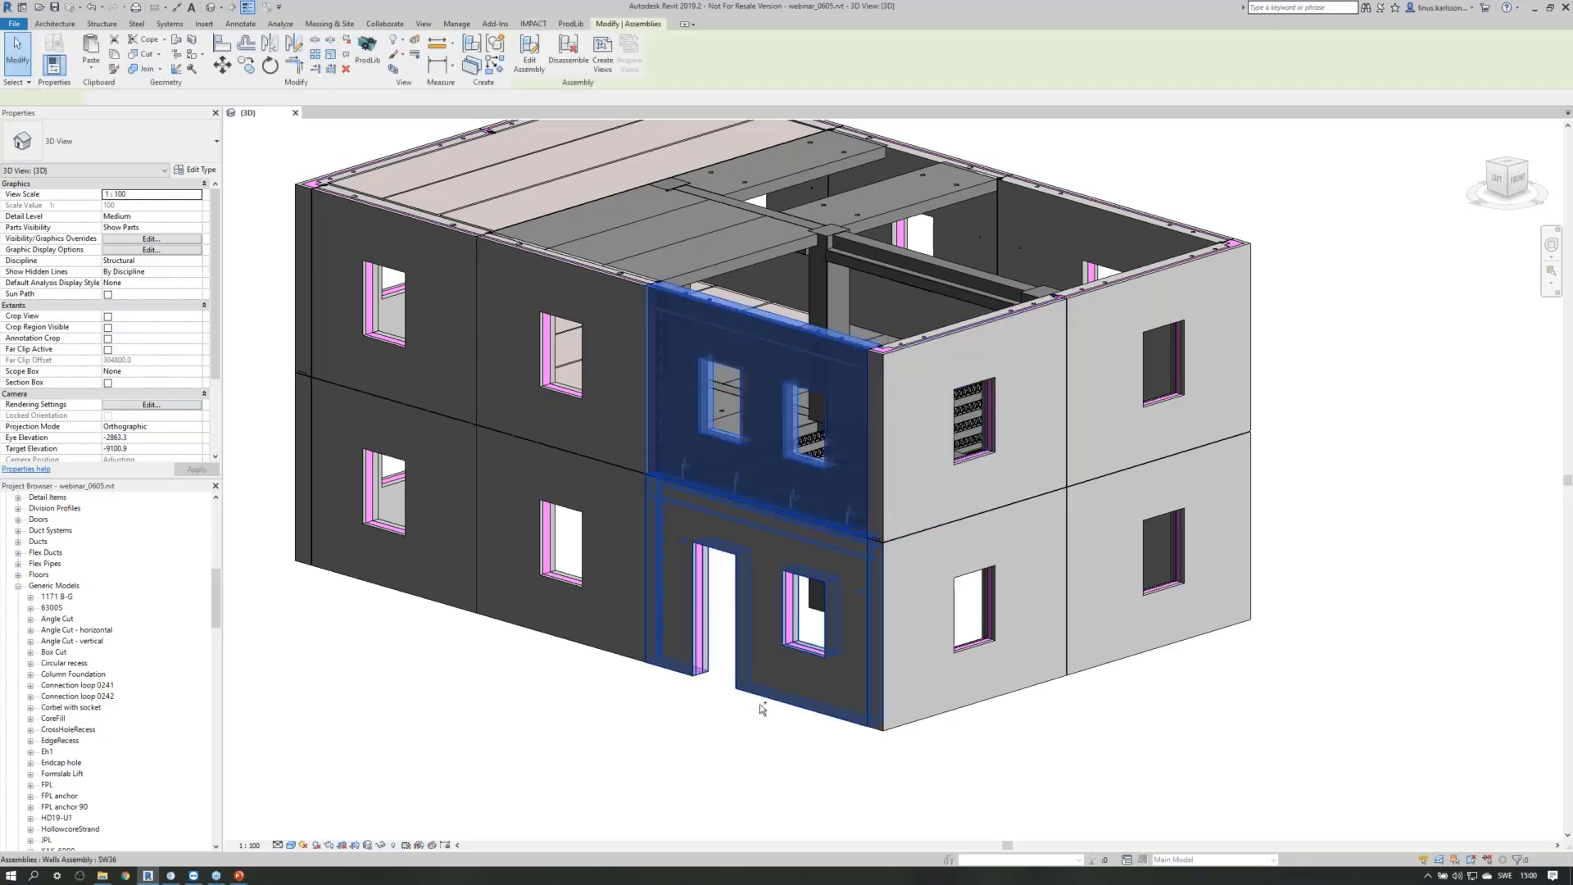
{"action": "left_click", "coordinate": [760, 704], "text": "ctrl"}
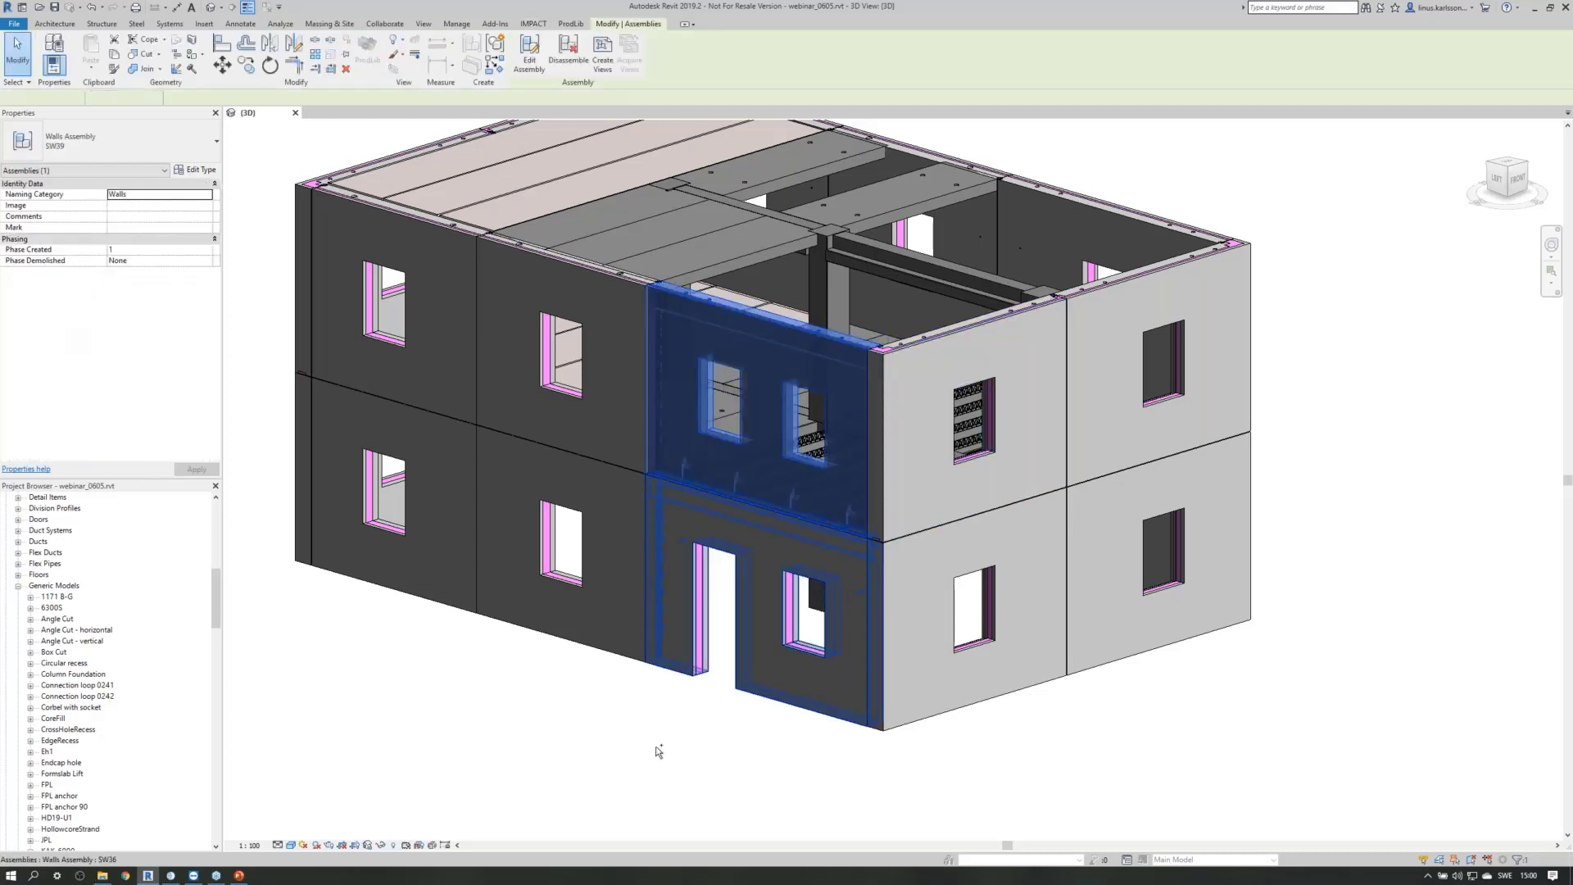
{"action": "left_click", "coordinate": [405, 845]}
{"action": "left_click", "coordinate": [410, 807]}
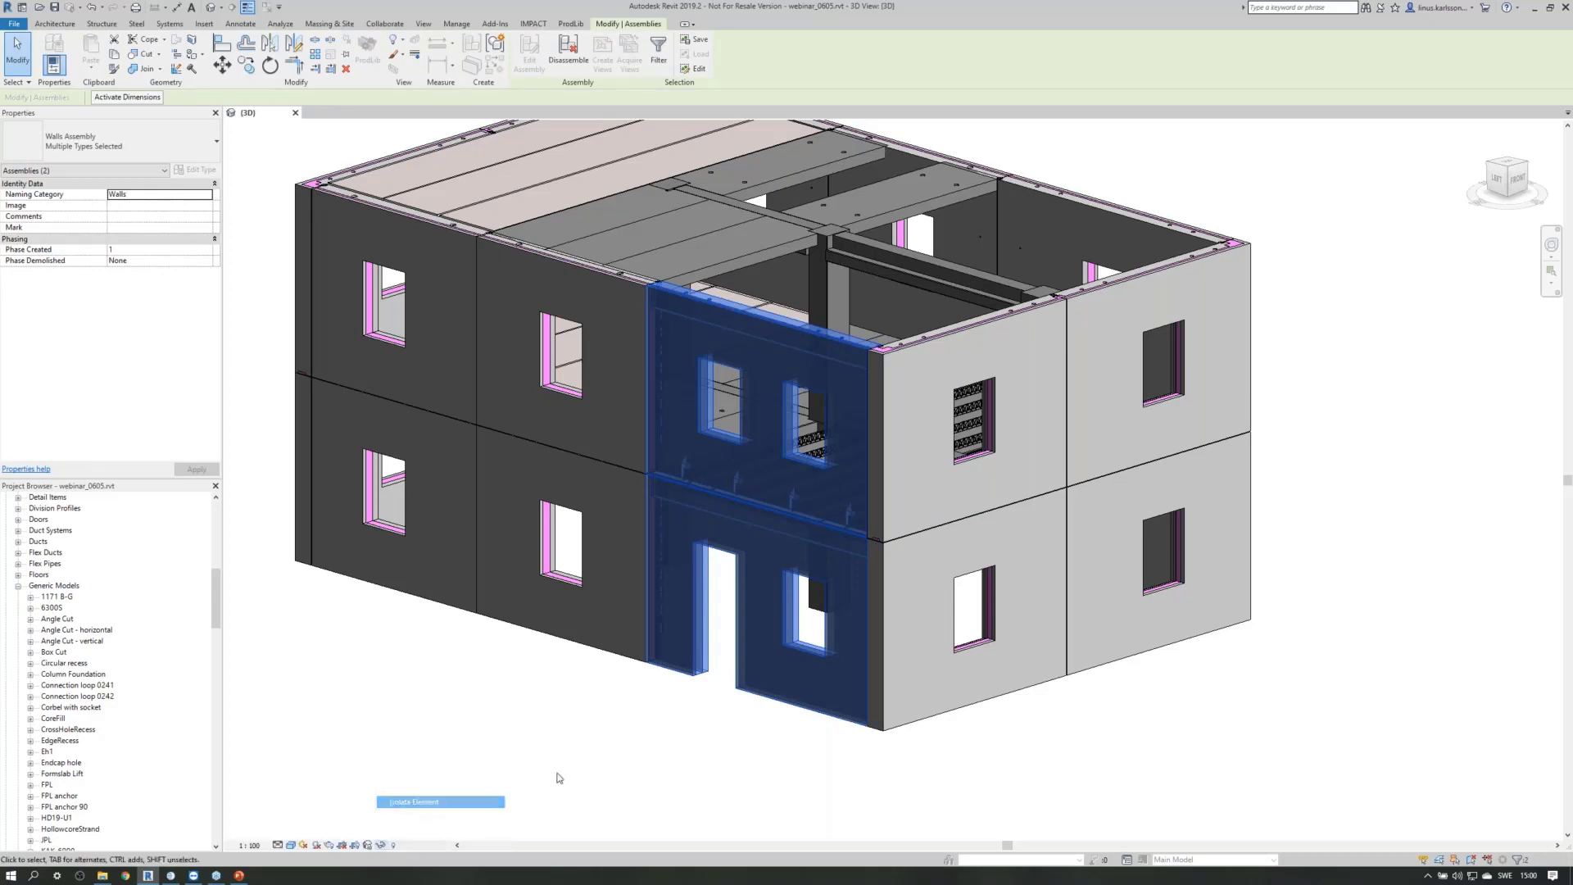
{"action": "scroll", "coordinate": [695, 530], "scroll_direction": "up", "scroll_amount": 2}
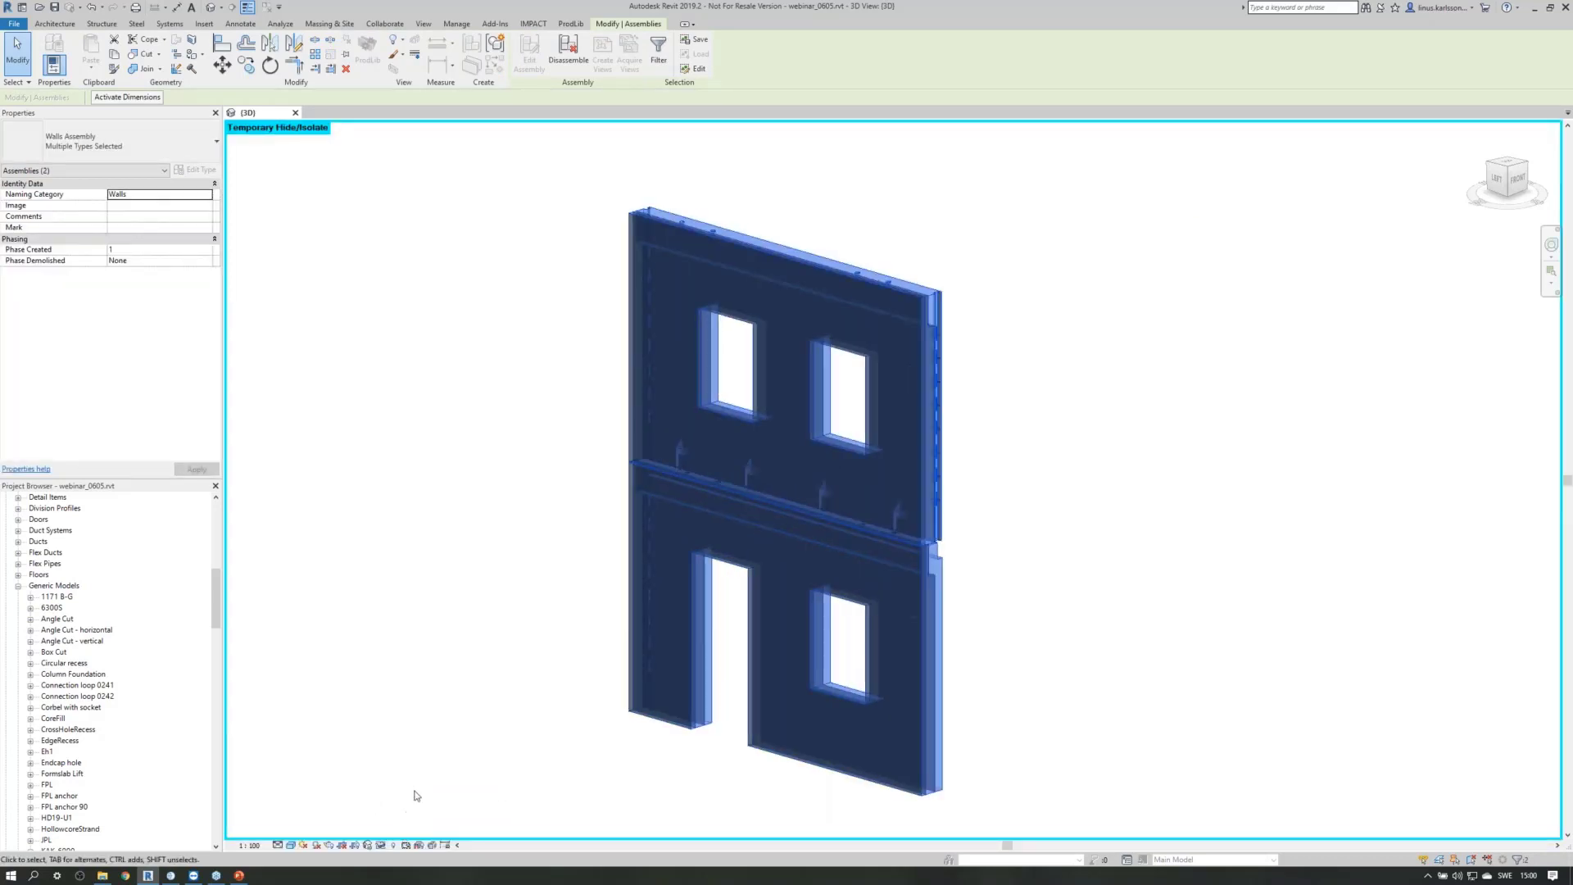
Set the view's transparency to 20 and examine the cast-in connections along the horizontal joint between the two isolated panels.
{"action": "key", "text": "Escape"}
{"action": "left_click", "coordinate": [289, 845]}
{"action": "left_click", "coordinate": [336, 750]}
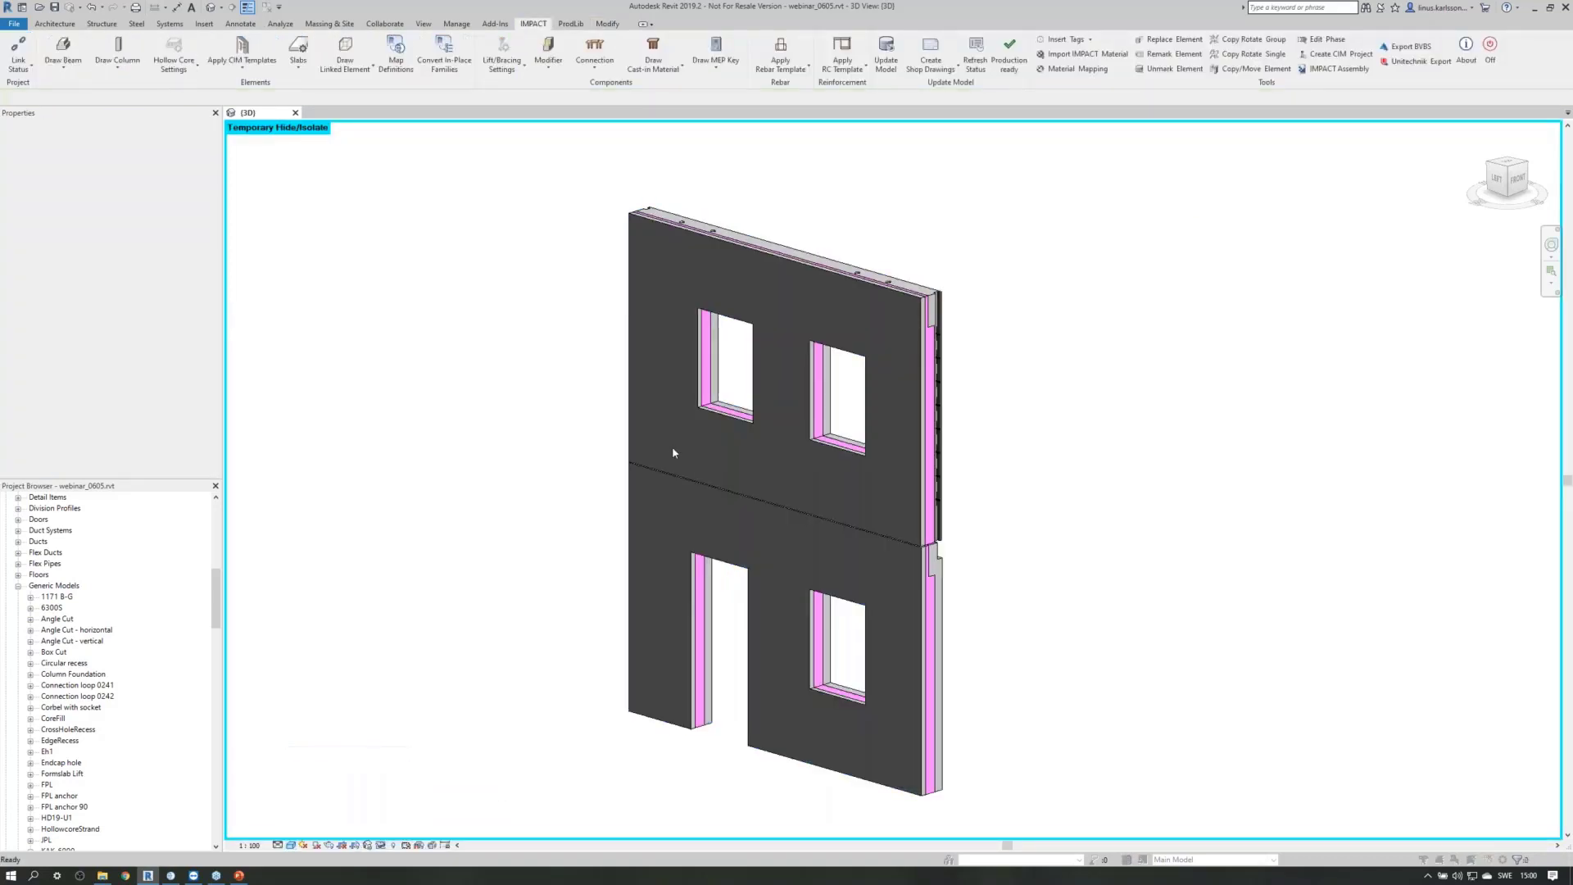
{"action": "left_click_drag", "start_coordinate": [587, 353], "coordinate": [606, 354]}
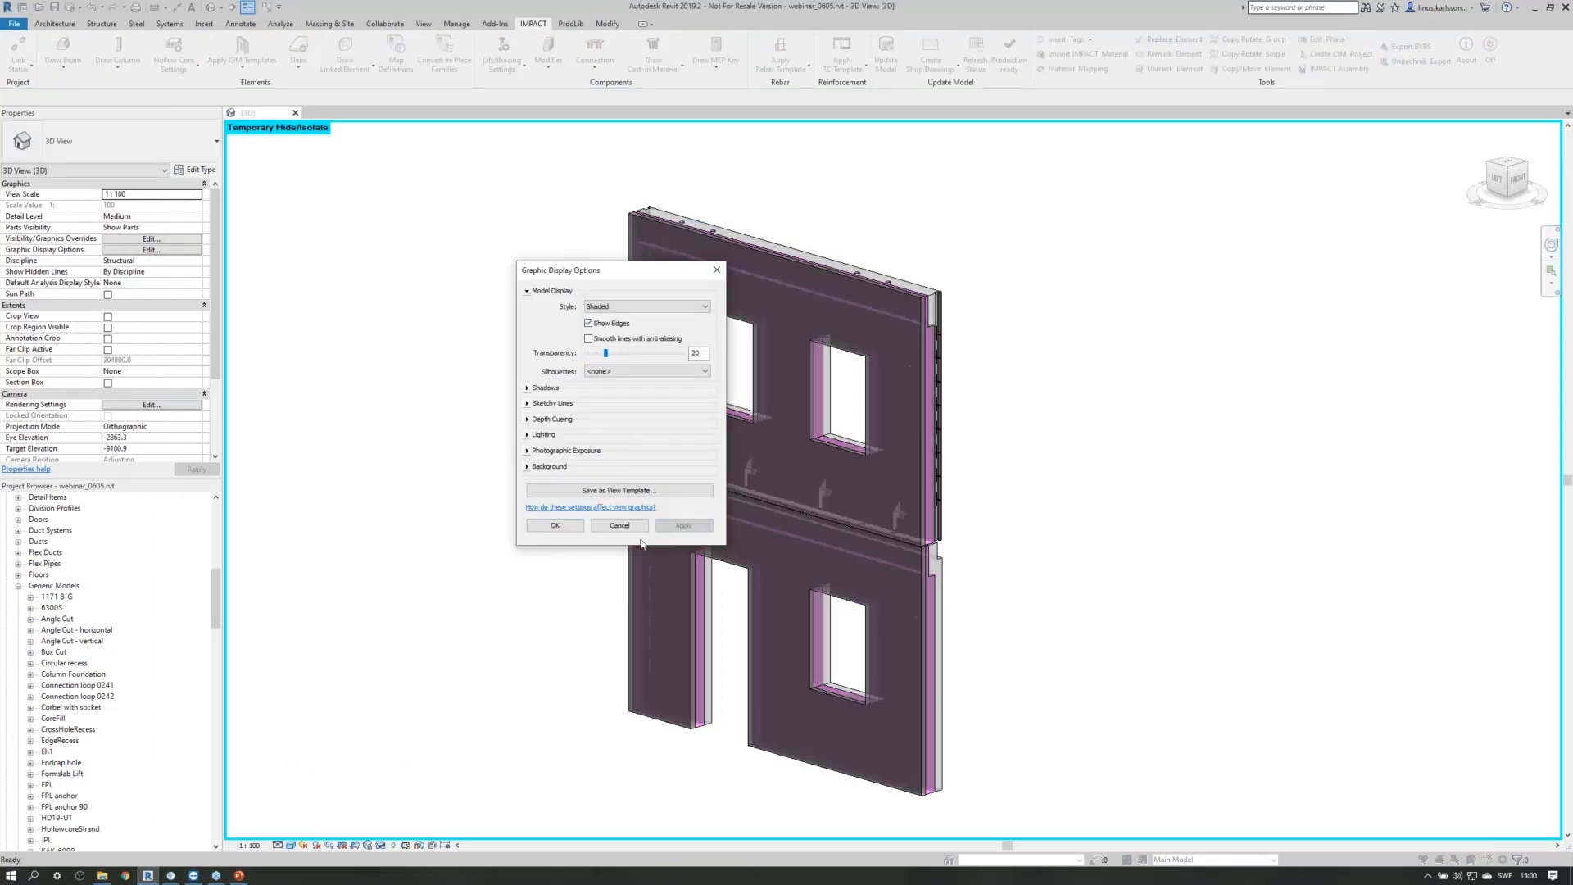
{"action": "left_click", "coordinate": [555, 526]}
{"action": "middle_click_drag", "start_coordinate": [527, 653], "coordinate": [464, 433], "text": "shift"}
{"action": "scroll", "coordinate": [464, 433], "scroll_direction": "up", "scroll_amount": 5}
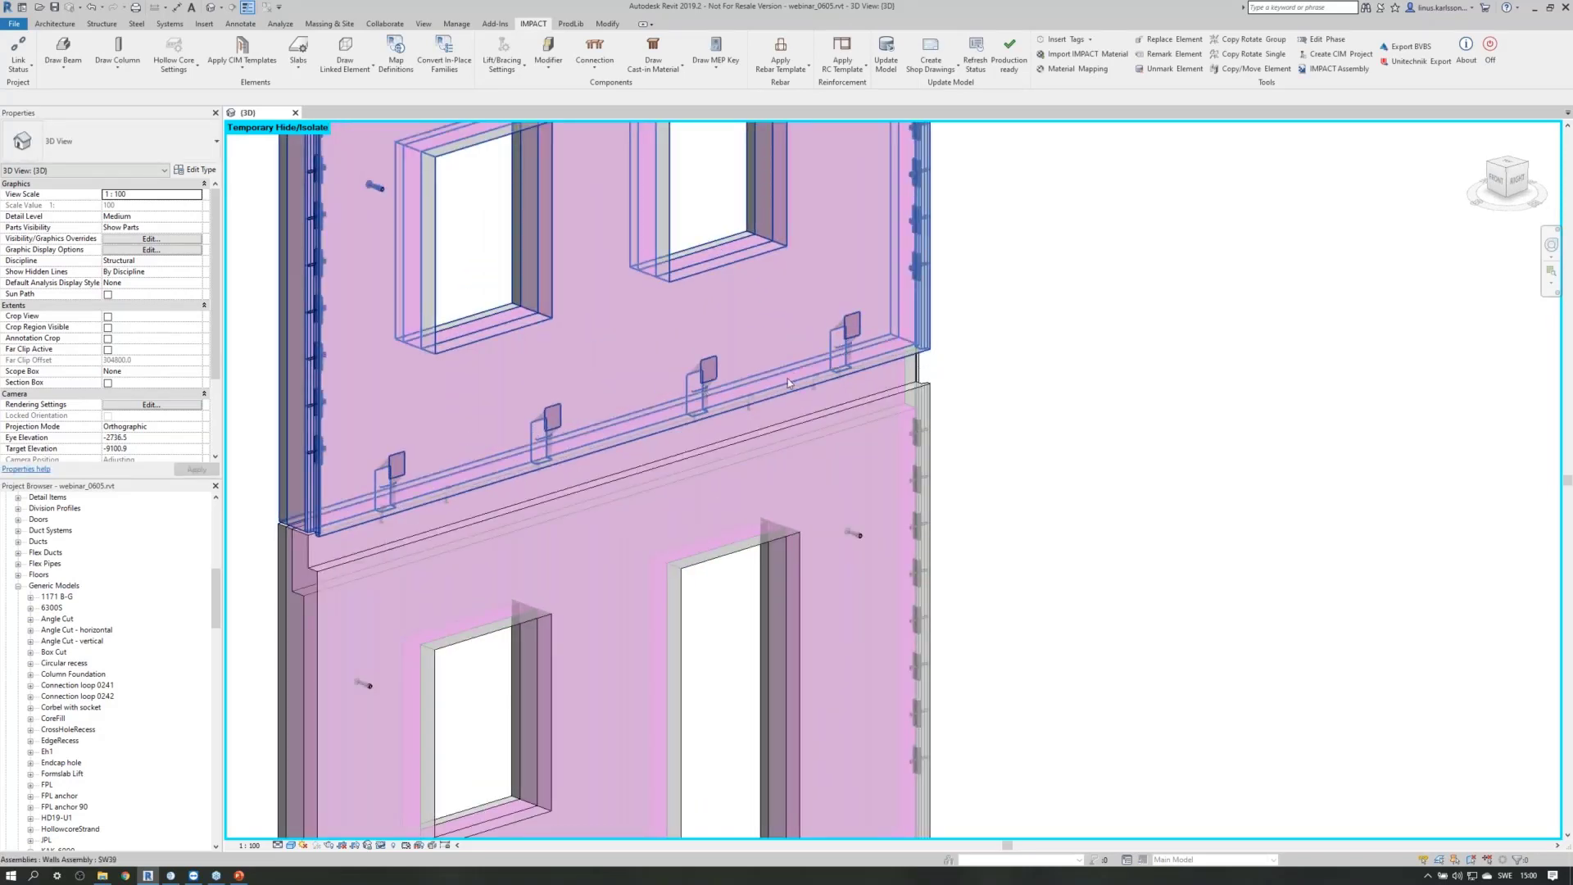
{"action": "scroll", "coordinate": [367, 527], "scroll_direction": "up", "scroll_amount": 5}
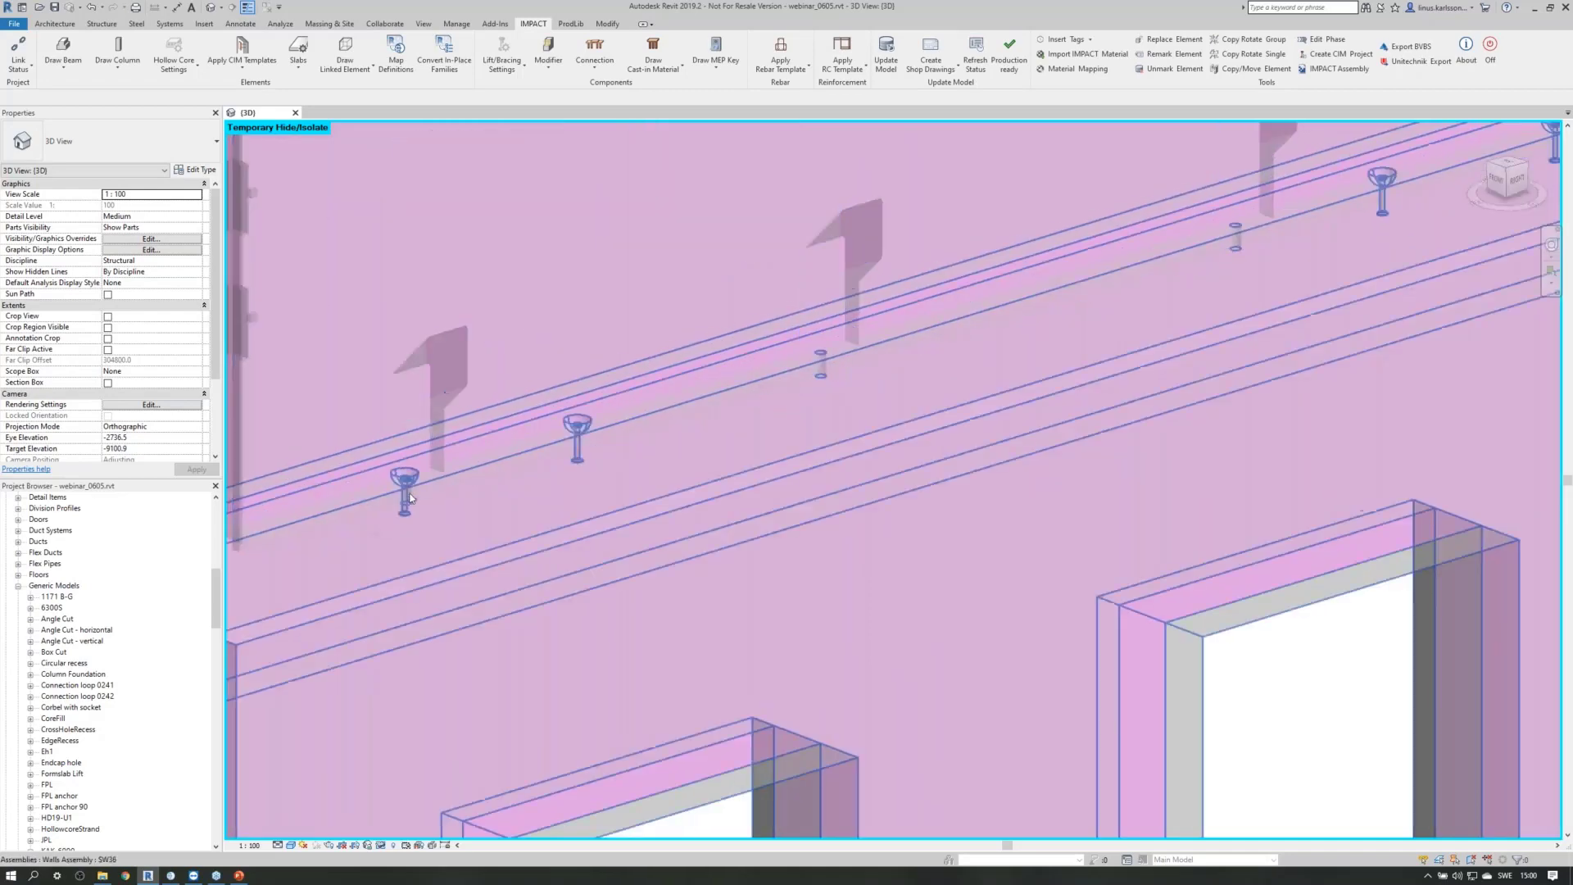
{"action": "scroll", "coordinate": [822, 379], "scroll_direction": "down", "scroll_amount": 5}
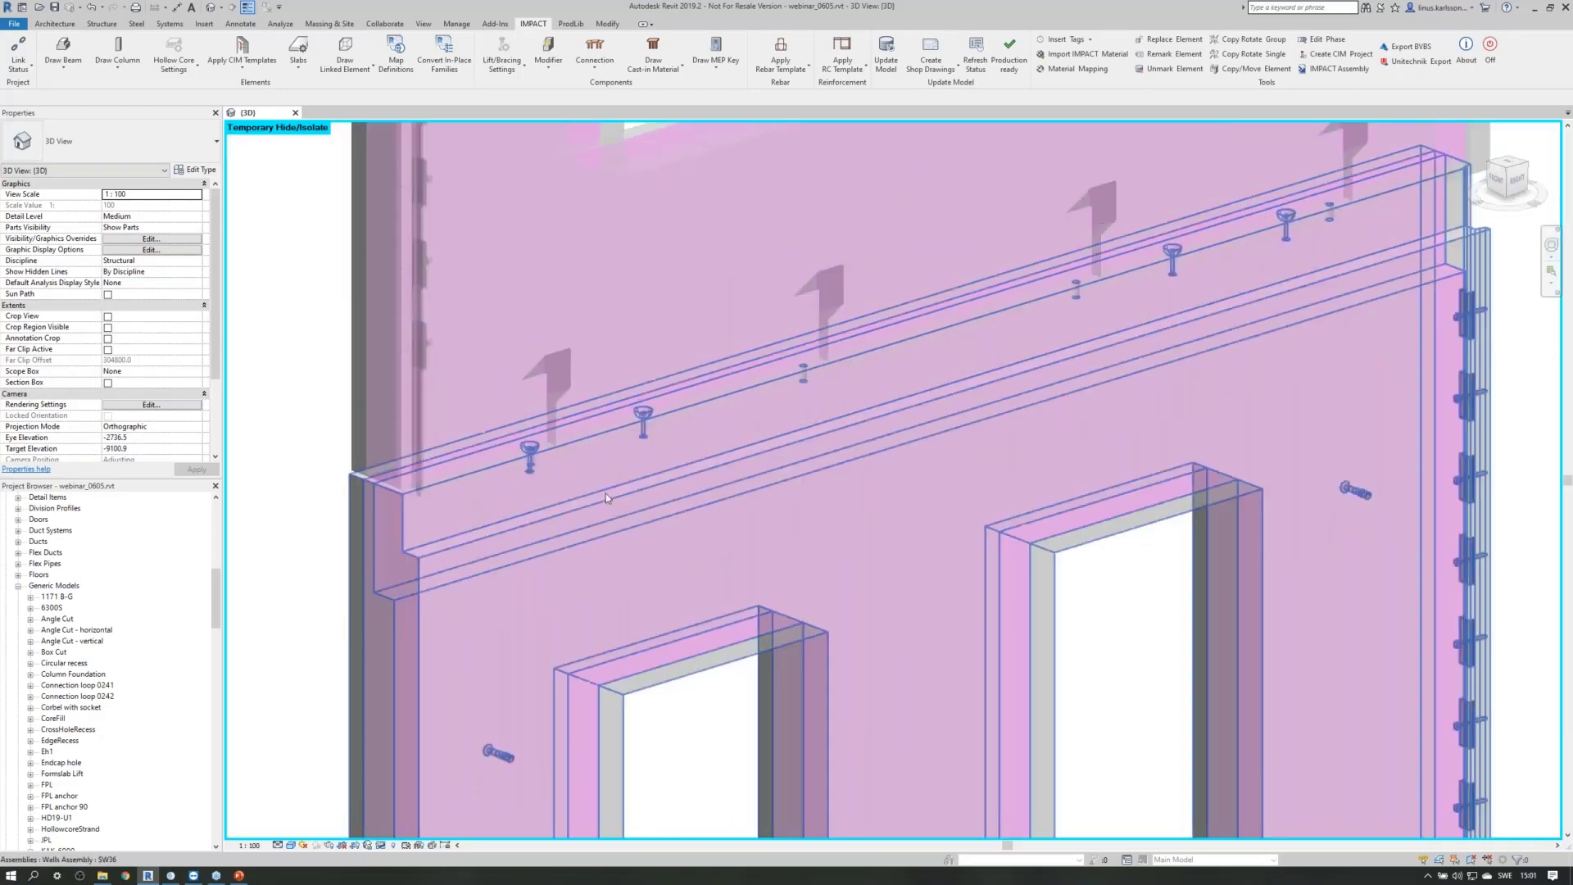
{"action": "middle_click_drag", "start_coordinate": [607, 494], "coordinate": [557, 467], "text": "shift"}
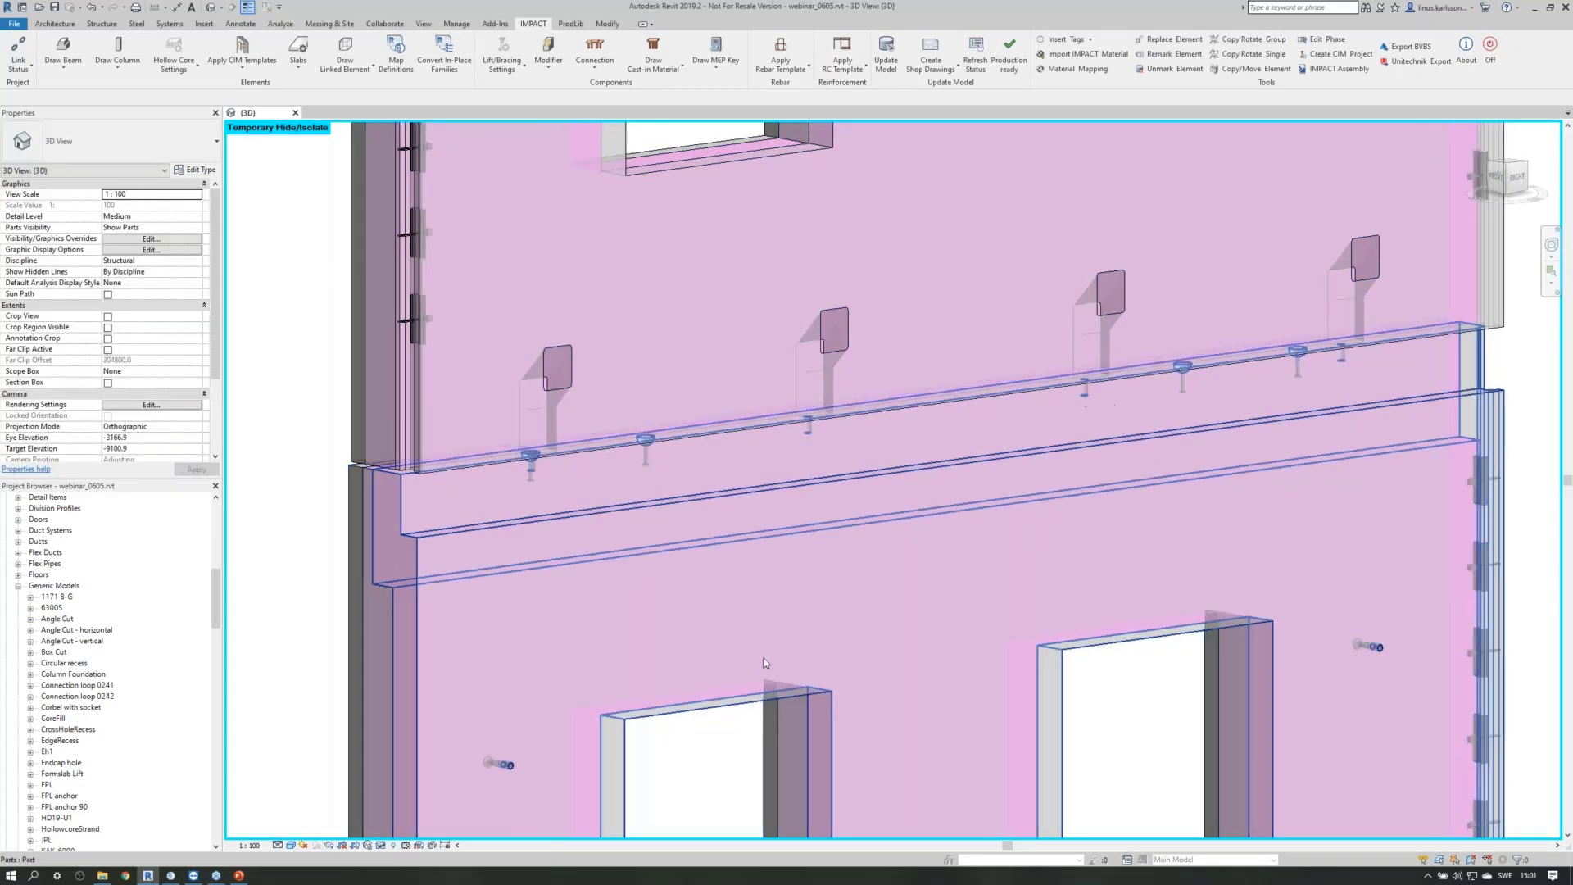
Show the isolated panels in Wireframe and inspect how the joint's cast-in parts line up.
{"action": "left_click", "coordinate": [290, 845]}
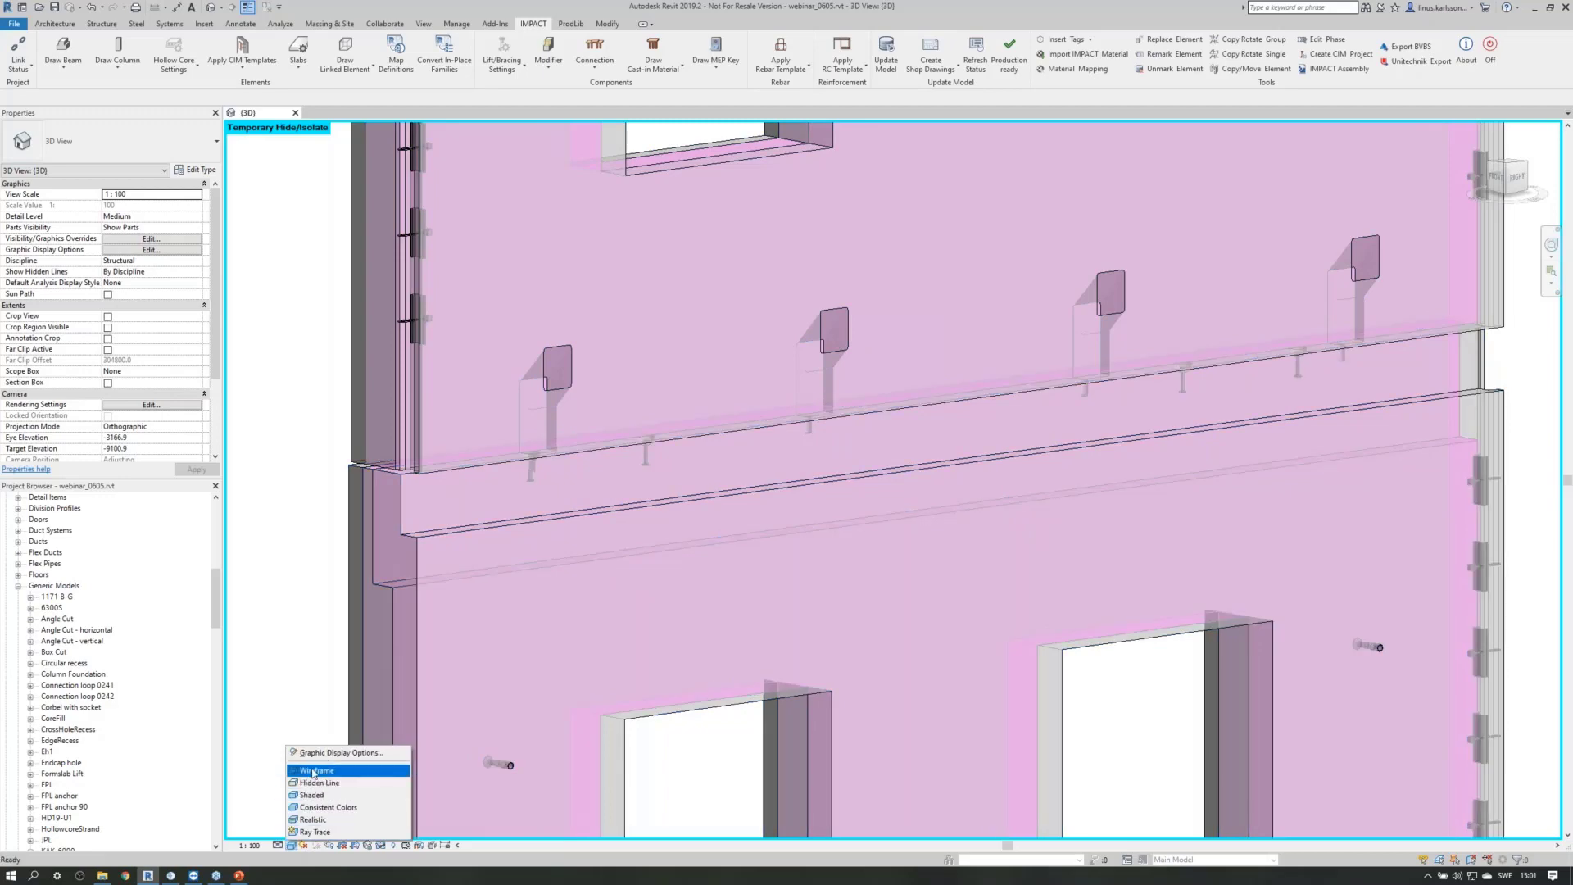
{"action": "left_click", "coordinate": [323, 770]}
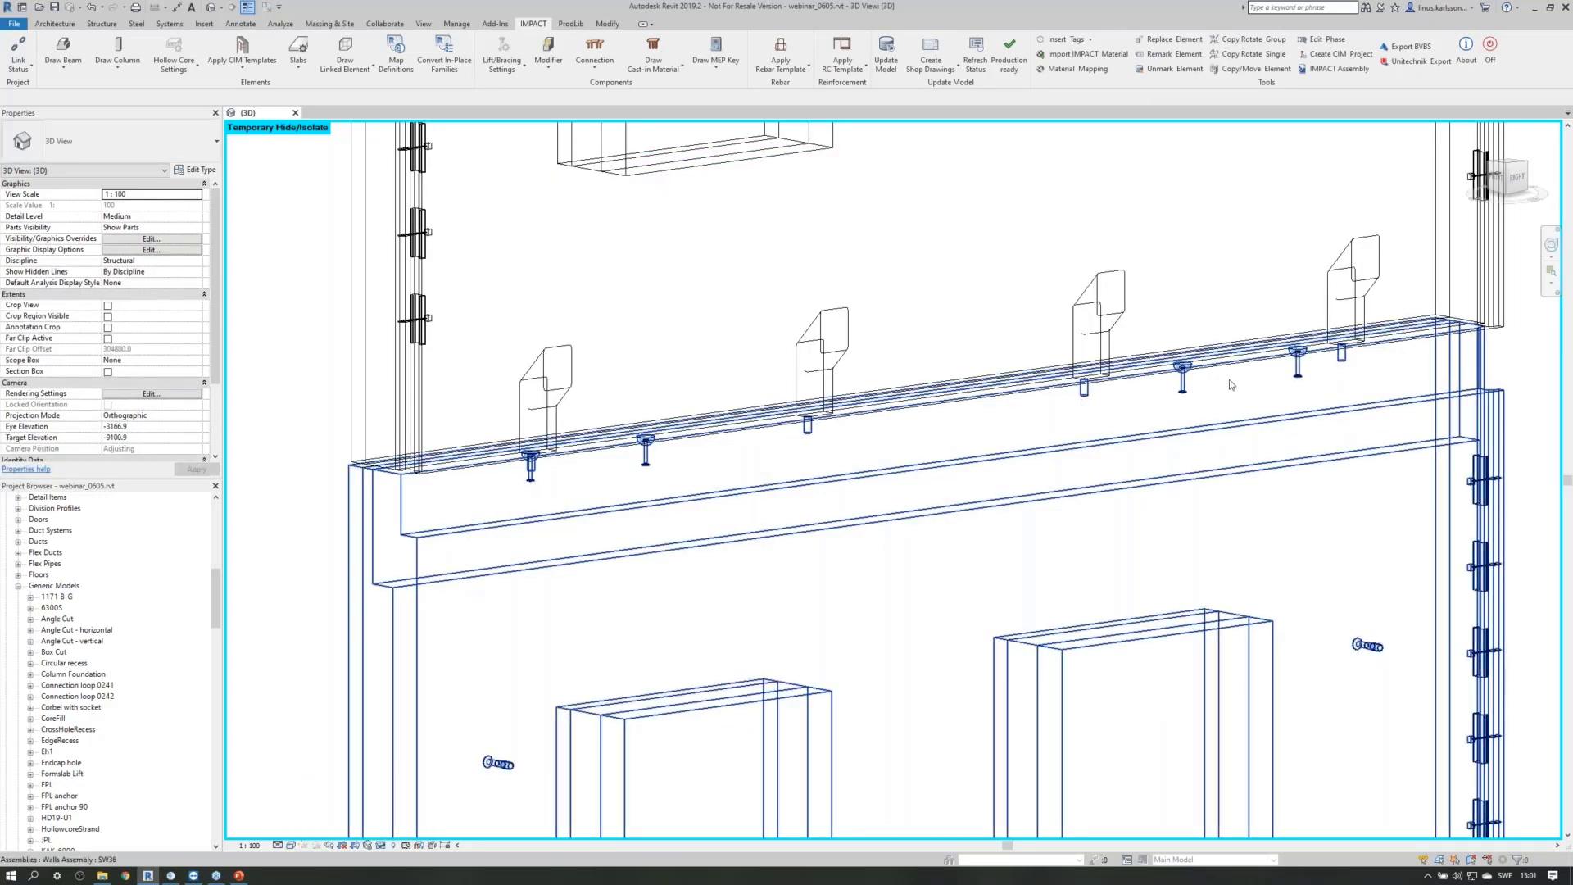
{"action": "scroll", "coordinate": [1284, 364], "scroll_direction": "down", "scroll_amount": 6}
{"action": "middle_click_drag", "start_coordinate": [1285, 363], "coordinate": [1295, 643], "text": "shift"}
{"action": "scroll", "coordinate": [744, 506], "scroll_direction": "down", "scroll_amount": 2}
Reset the temporary isolation to bring the whole building back into the 3D view.
{"action": "left_click", "coordinate": [291, 845]}
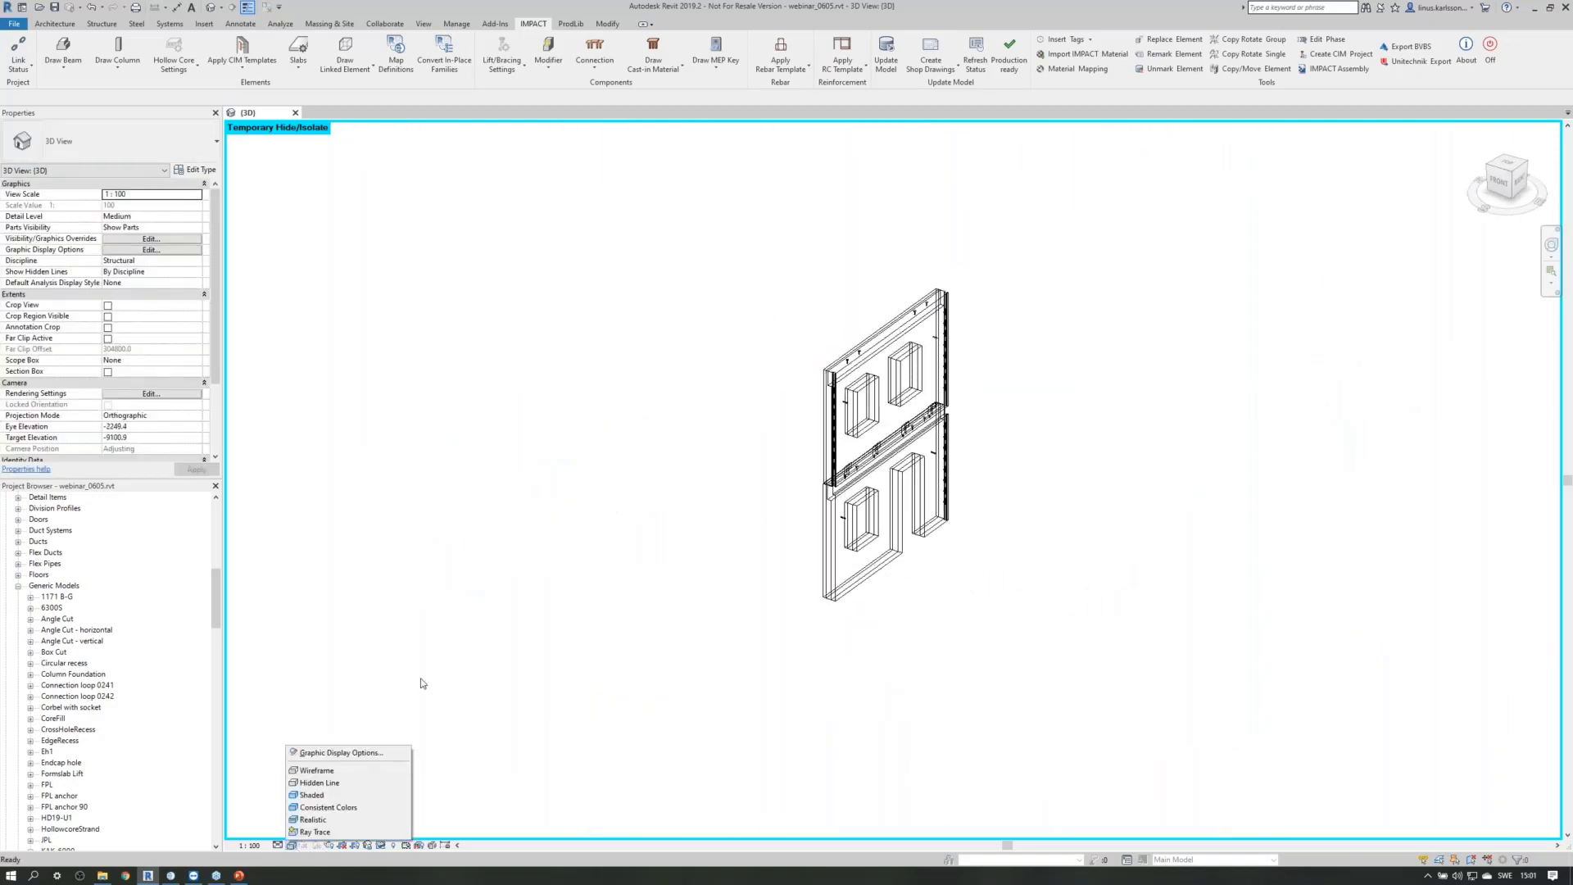
{"action": "left_click", "coordinate": [422, 677]}
{"action": "left_click", "coordinate": [378, 845]}
{"action": "left_click", "coordinate": [393, 832]}
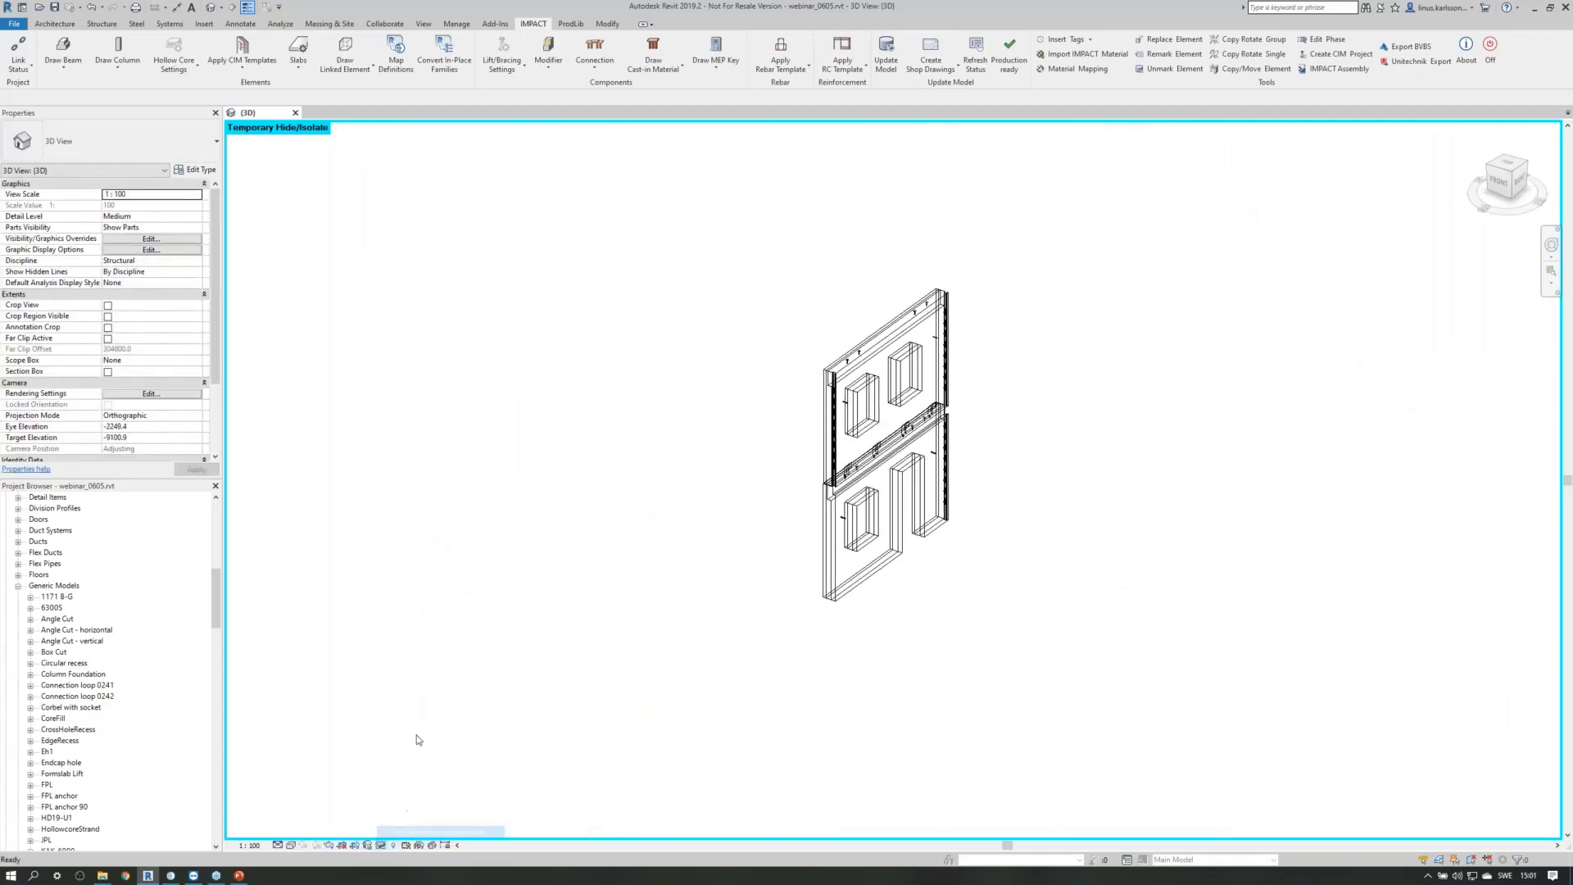
{"action": "middle_click_drag", "start_coordinate": [1019, 685], "coordinate": [1147, 735], "text": "shift"}
{"action": "middle_click_drag", "start_coordinate": [984, 458], "coordinate": [1229, 463], "text": "shift"}
Set the 3D view's visual style to Shaded and its transparency to 0.
{"action": "left_click", "coordinate": [318, 844]}
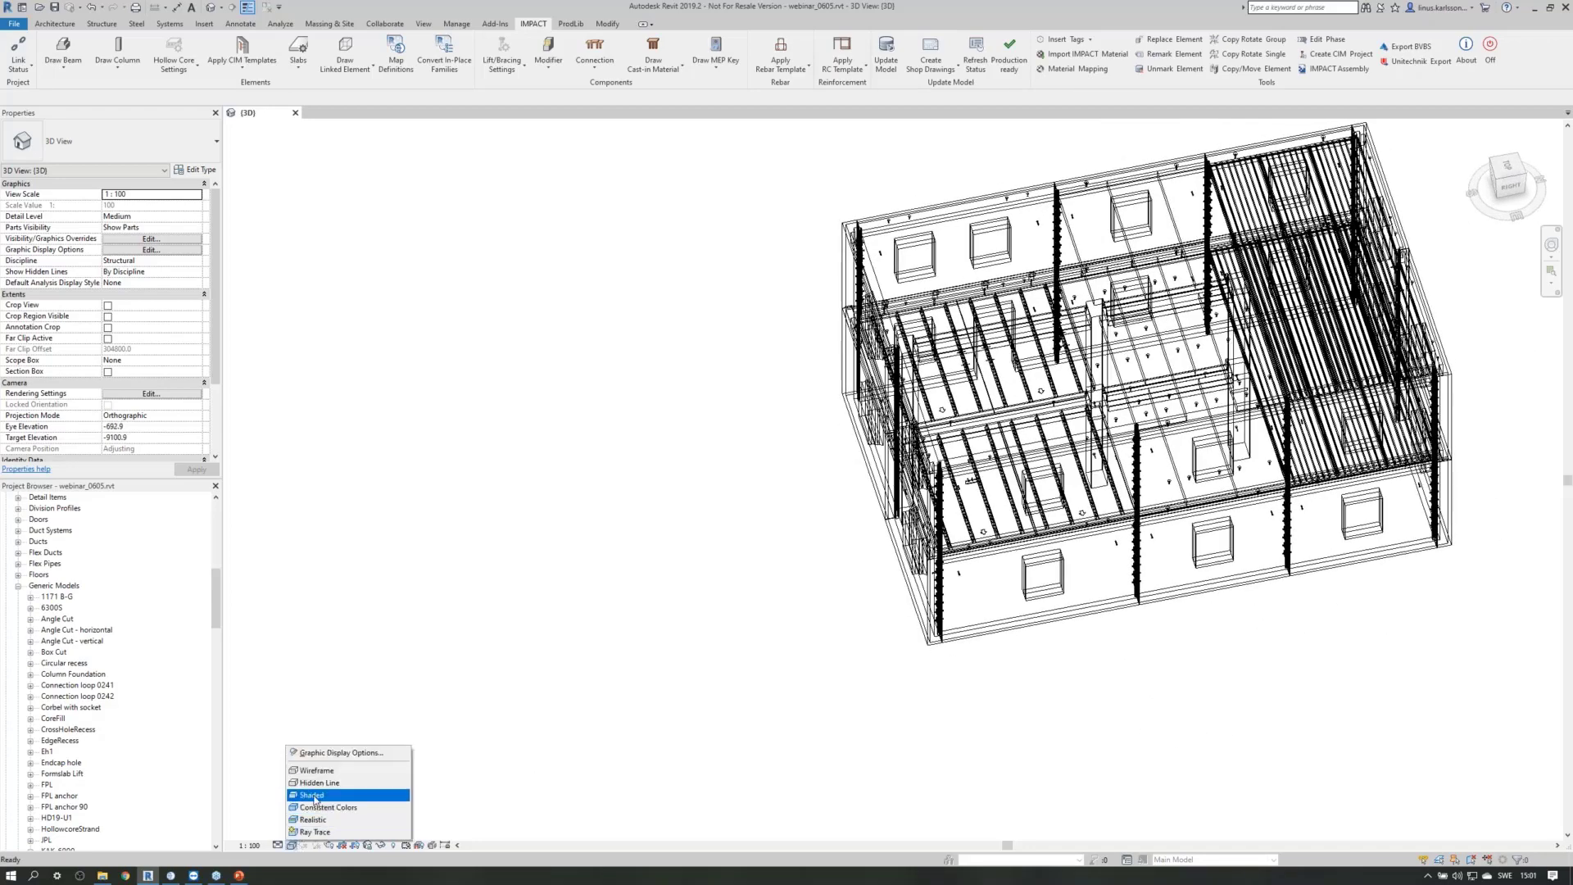
{"action": "left_click", "coordinate": [344, 795]}
{"action": "mouse_move", "coordinate": [723, 710]}
{"action": "middle_mouse_down", "text": "shift"}
{"action": "mouse_move", "coordinate": [740, 710]}
{"action": "mouse_move", "coordinate": [1052, 333]}
{"action": "middle_mouse_up", "text": "shift"}
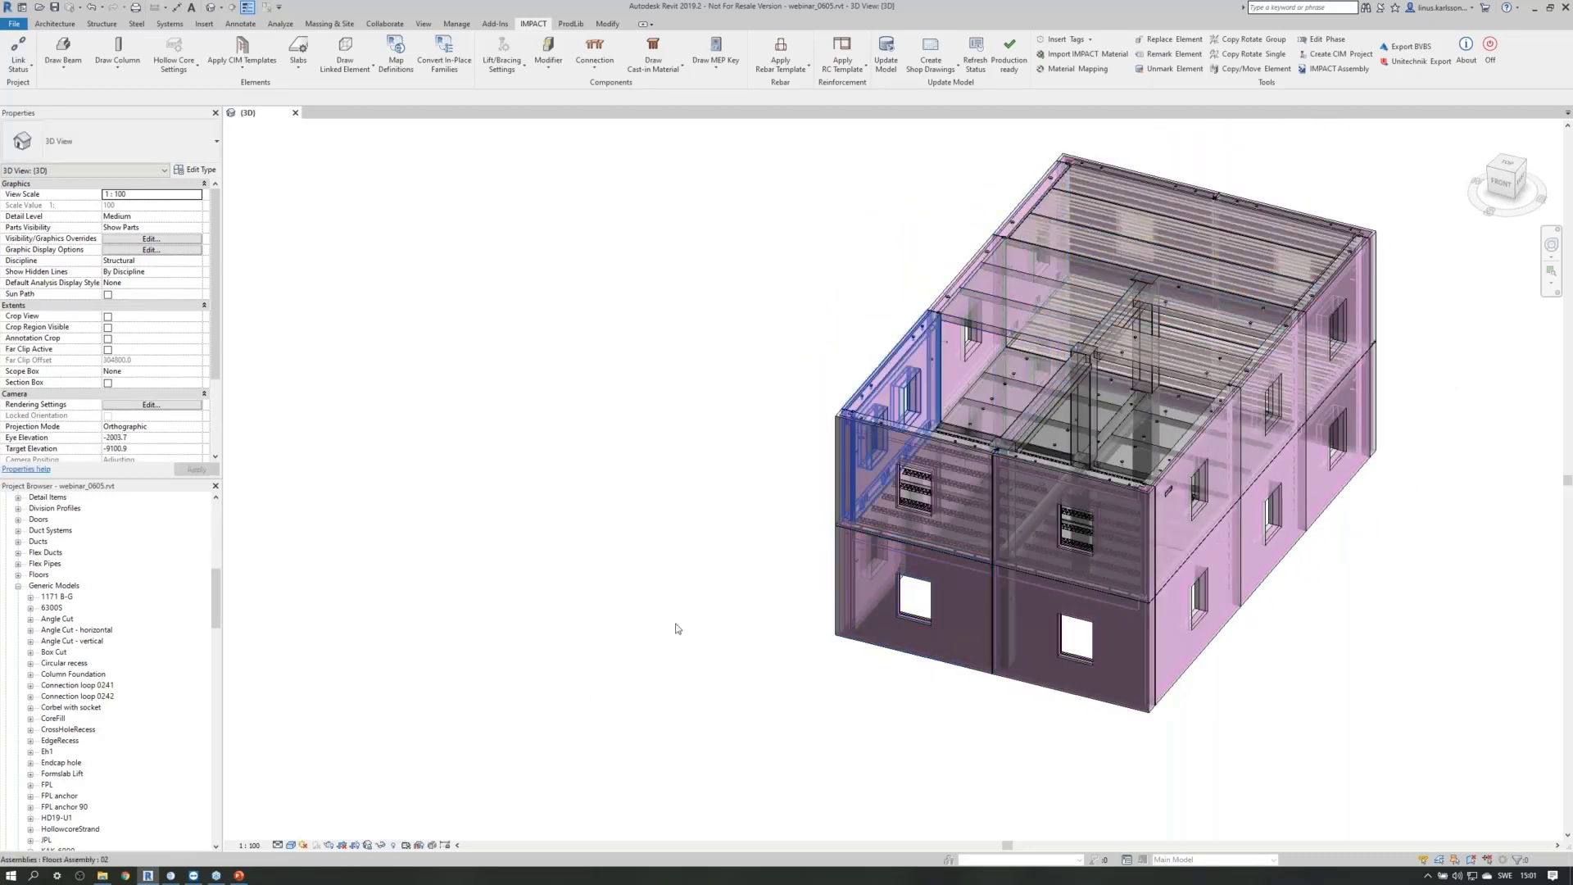
{"action": "left_click", "coordinate": [291, 845]}
{"action": "left_click", "coordinate": [318, 753]}
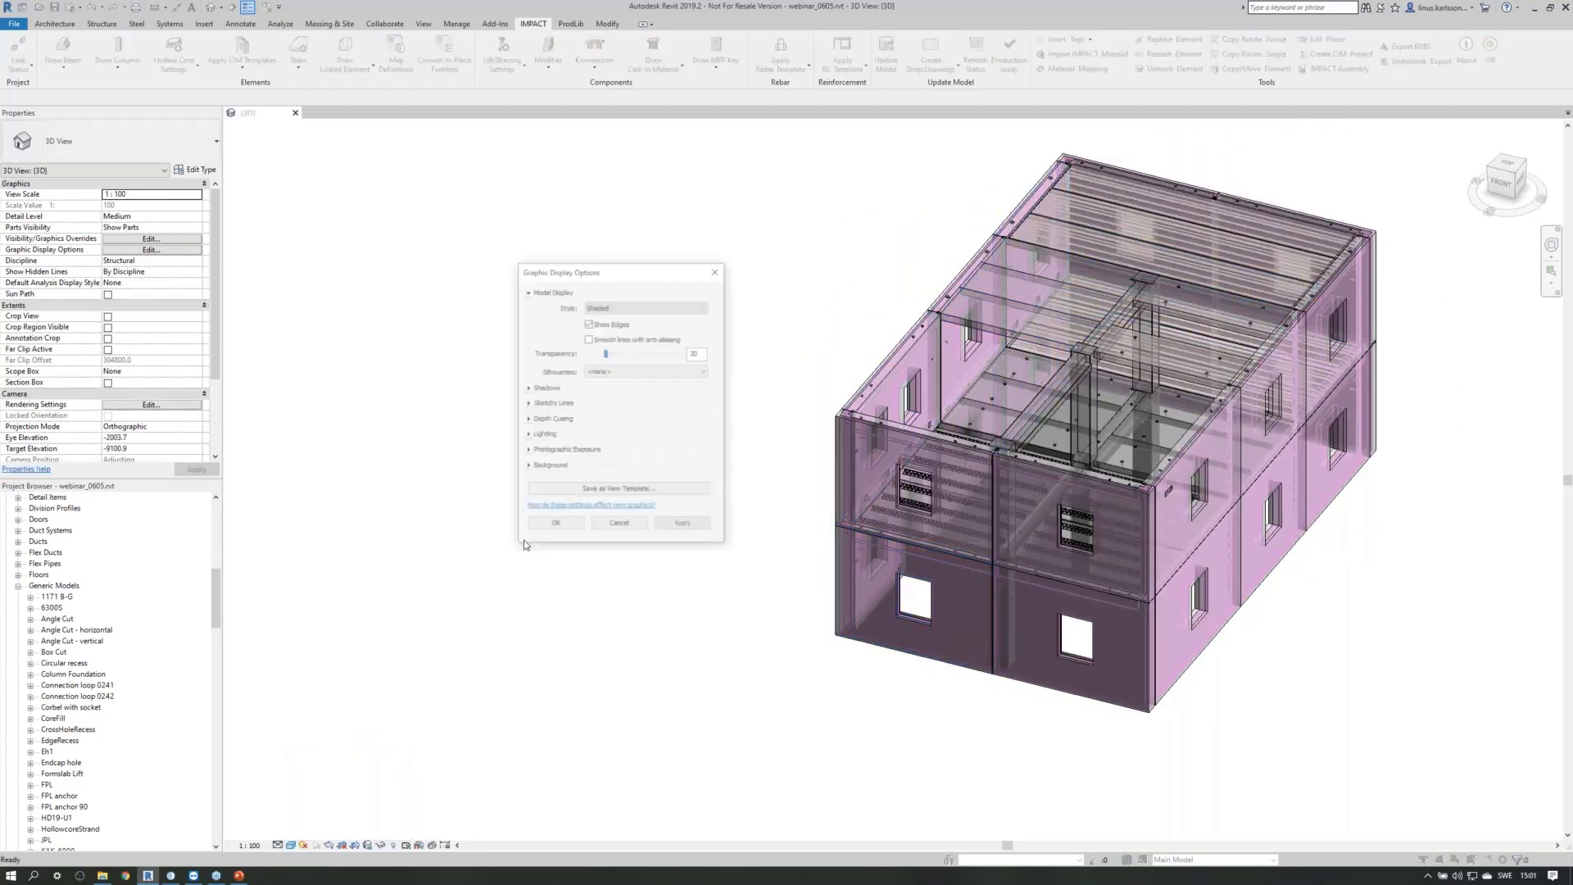
{"action": "left_click", "coordinate": [677, 522]}
{"action": "left_click", "coordinate": [628, 530]}
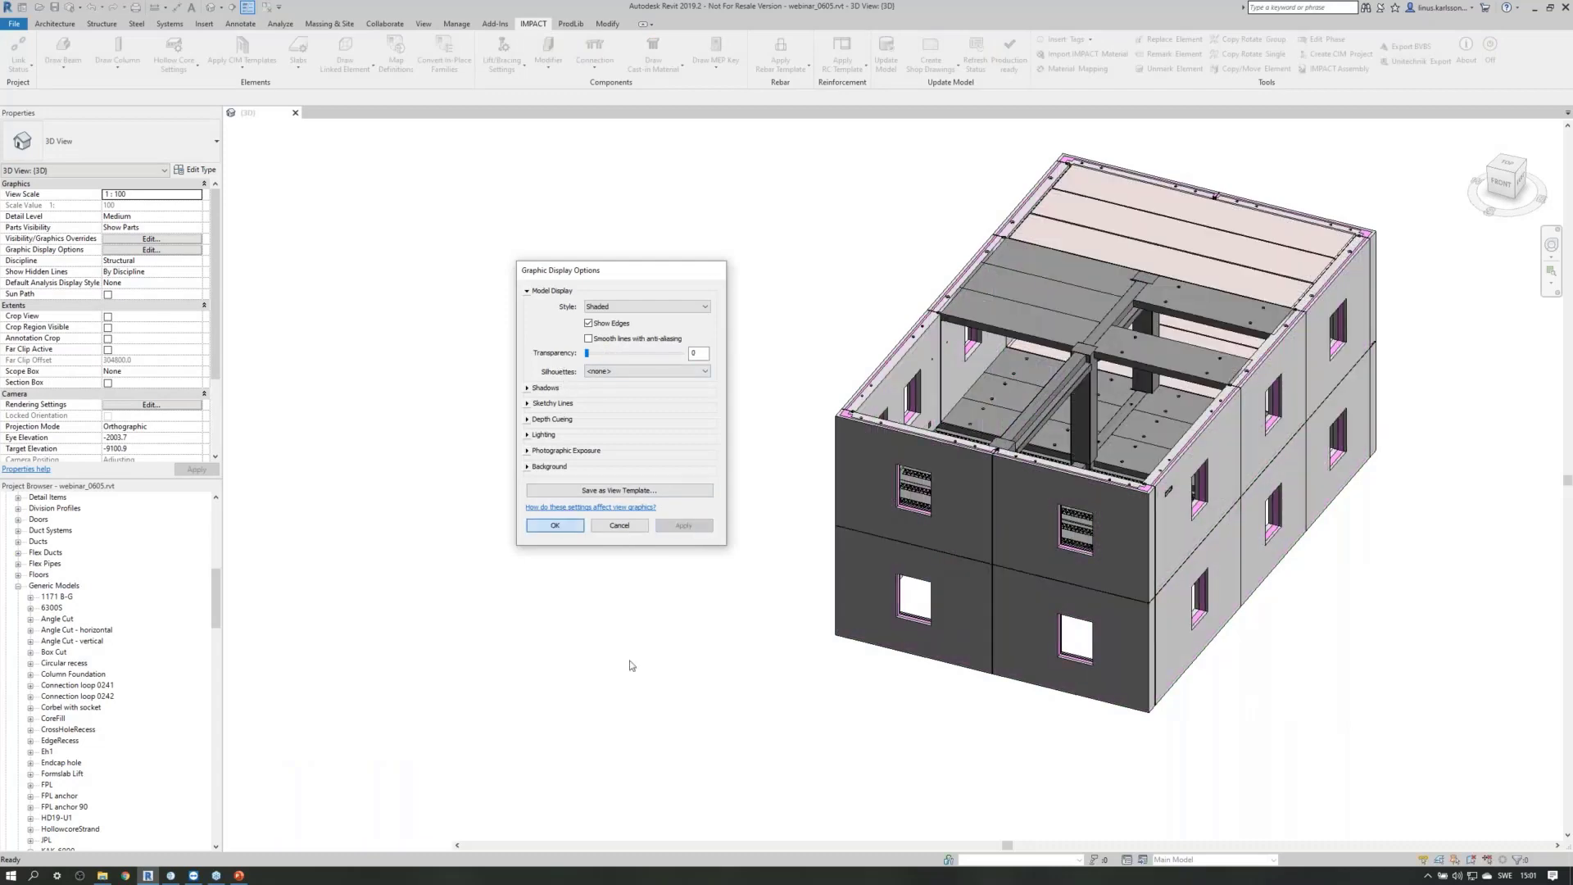
Select the upper corner wall panel on the door facade, examine the connections along its bottom edge, and clear the selection.
{"action": "mouse_move", "coordinate": [634, 670]}
{"action": "middle_mouse_down", "text": "shift"}
{"action": "mouse_move", "coordinate": [768, 731]}
{"action": "mouse_move", "coordinate": [836, 814]}
{"action": "mouse_move", "coordinate": [931, 551]}
{"action": "mouse_move", "coordinate": [907, 339]}
{"action": "middle_mouse_up", "text": "shift"}
{"action": "left_click", "coordinate": [907, 338]}
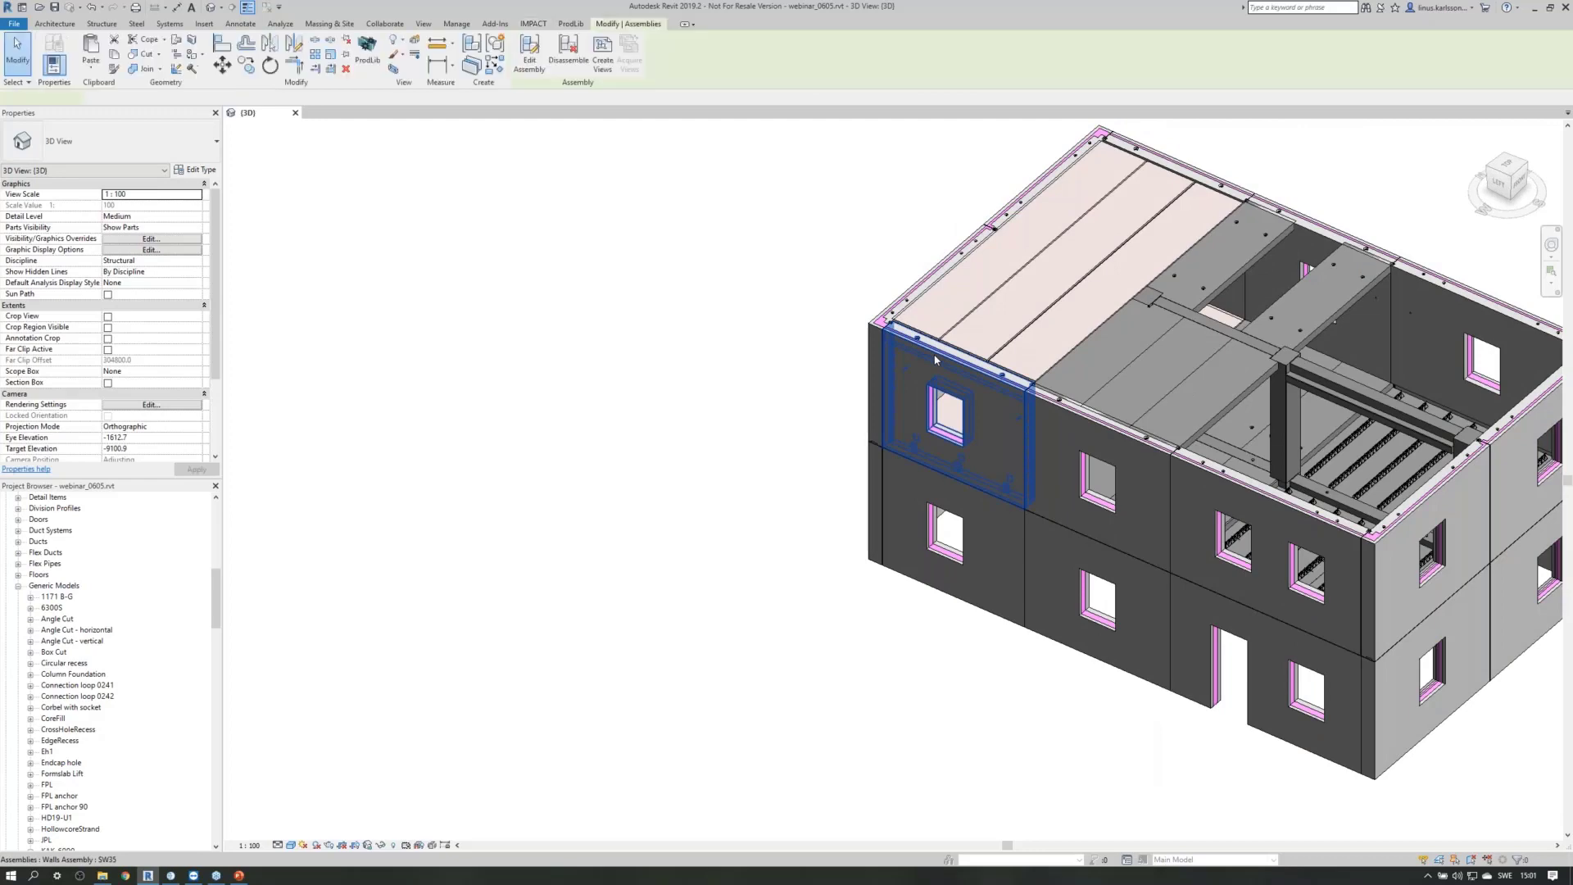
{"action": "scroll", "coordinate": [930, 435], "scroll_direction": "up", "scroll_amount": 6}
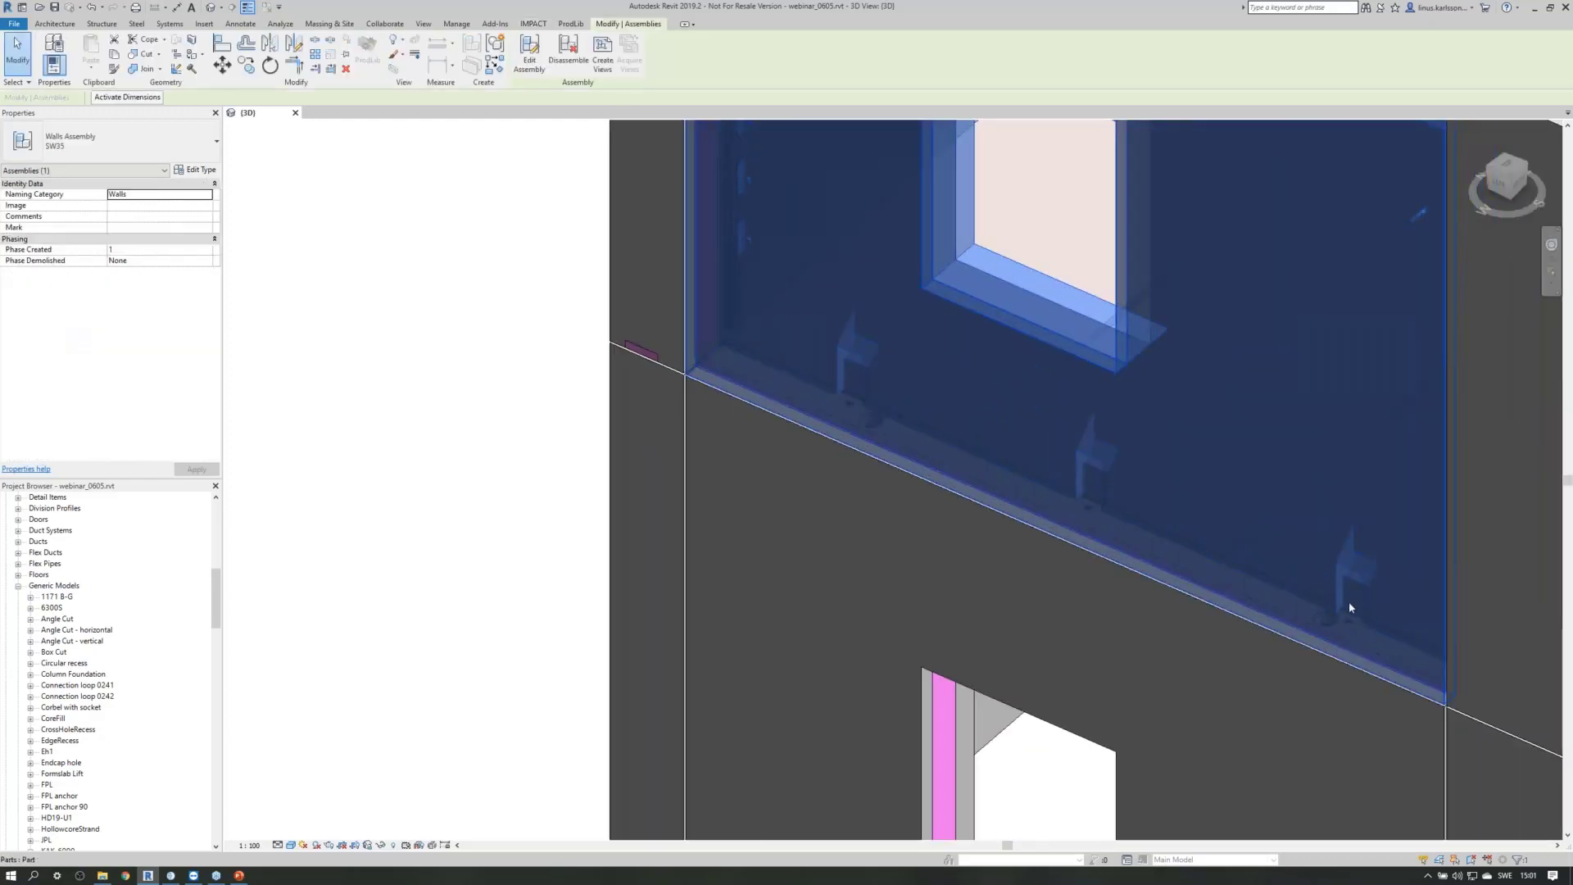
{"action": "scroll", "coordinate": [634, 344], "scroll_direction": "down", "scroll_amount": 1}
{"action": "scroll", "coordinate": [634, 345], "scroll_direction": "down", "scroll_amount": 2}
{"action": "left_click", "coordinate": [509, 596]}
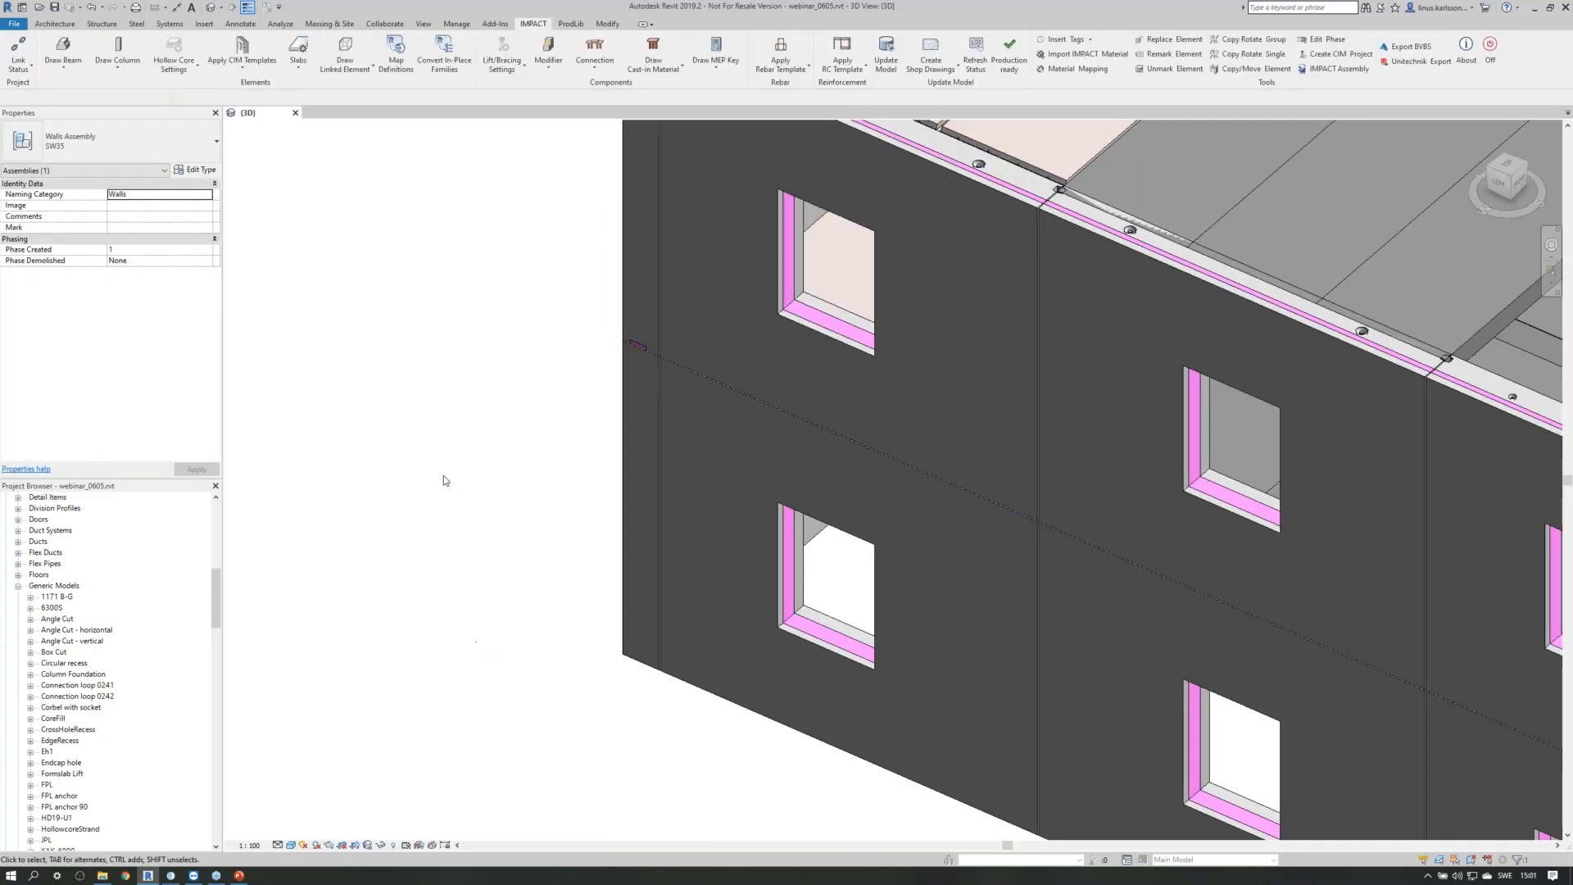
{"action": "scroll", "coordinate": [443, 477], "scroll_direction": "down", "scroll_amount": 4}
{"action": "scroll", "coordinate": [397, 449], "scroll_direction": "down", "scroll_amount": 2}
Select the upper corner wall panel at the far end of the door facade and open the wall commands containing CIM Templates.
{"action": "middle_click_drag", "start_coordinate": [668, 773], "coordinate": [727, 563], "text": "shift"}
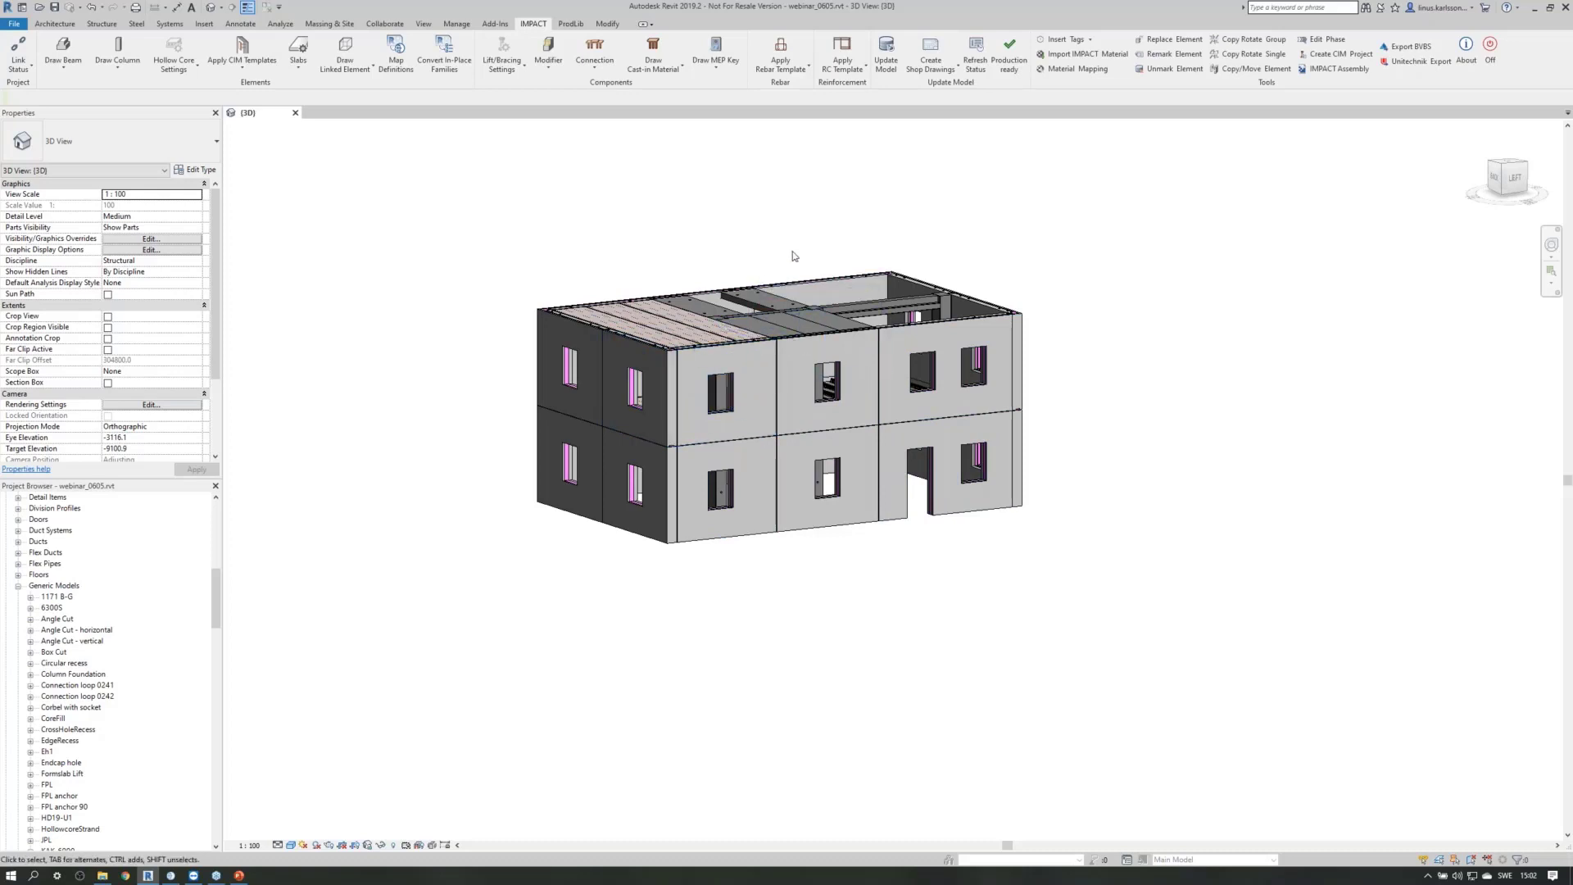
{"action": "scroll", "coordinate": [794, 256], "scroll_direction": "up", "scroll_amount": 2}
{"action": "scroll", "coordinate": [685, 429], "scroll_direction": "up", "scroll_amount": 4}
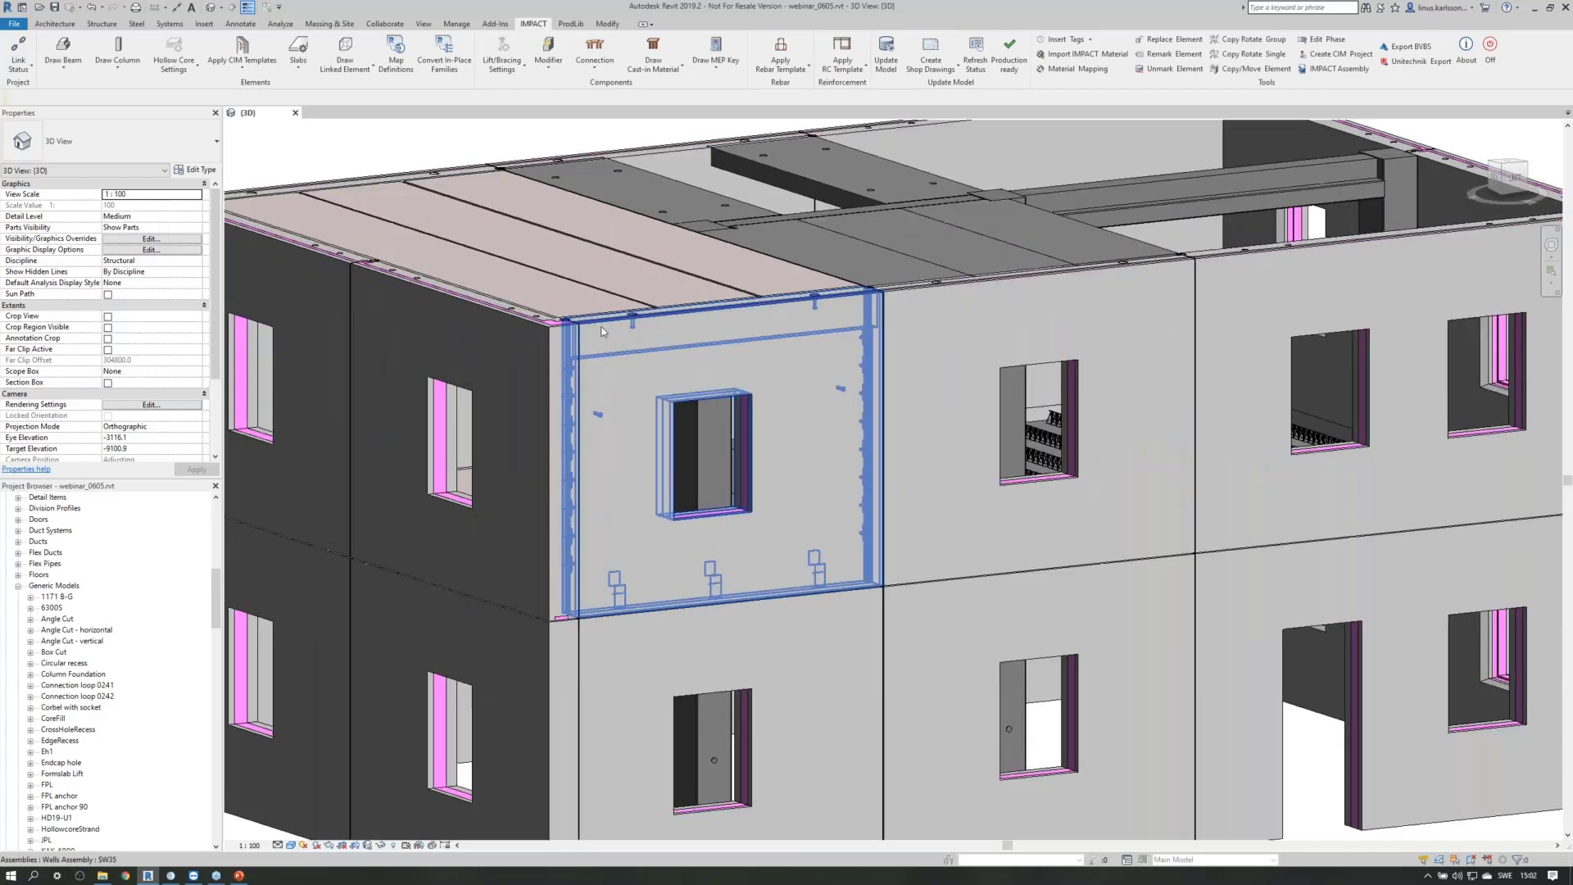
{"action": "left_click", "coordinate": [602, 331]}
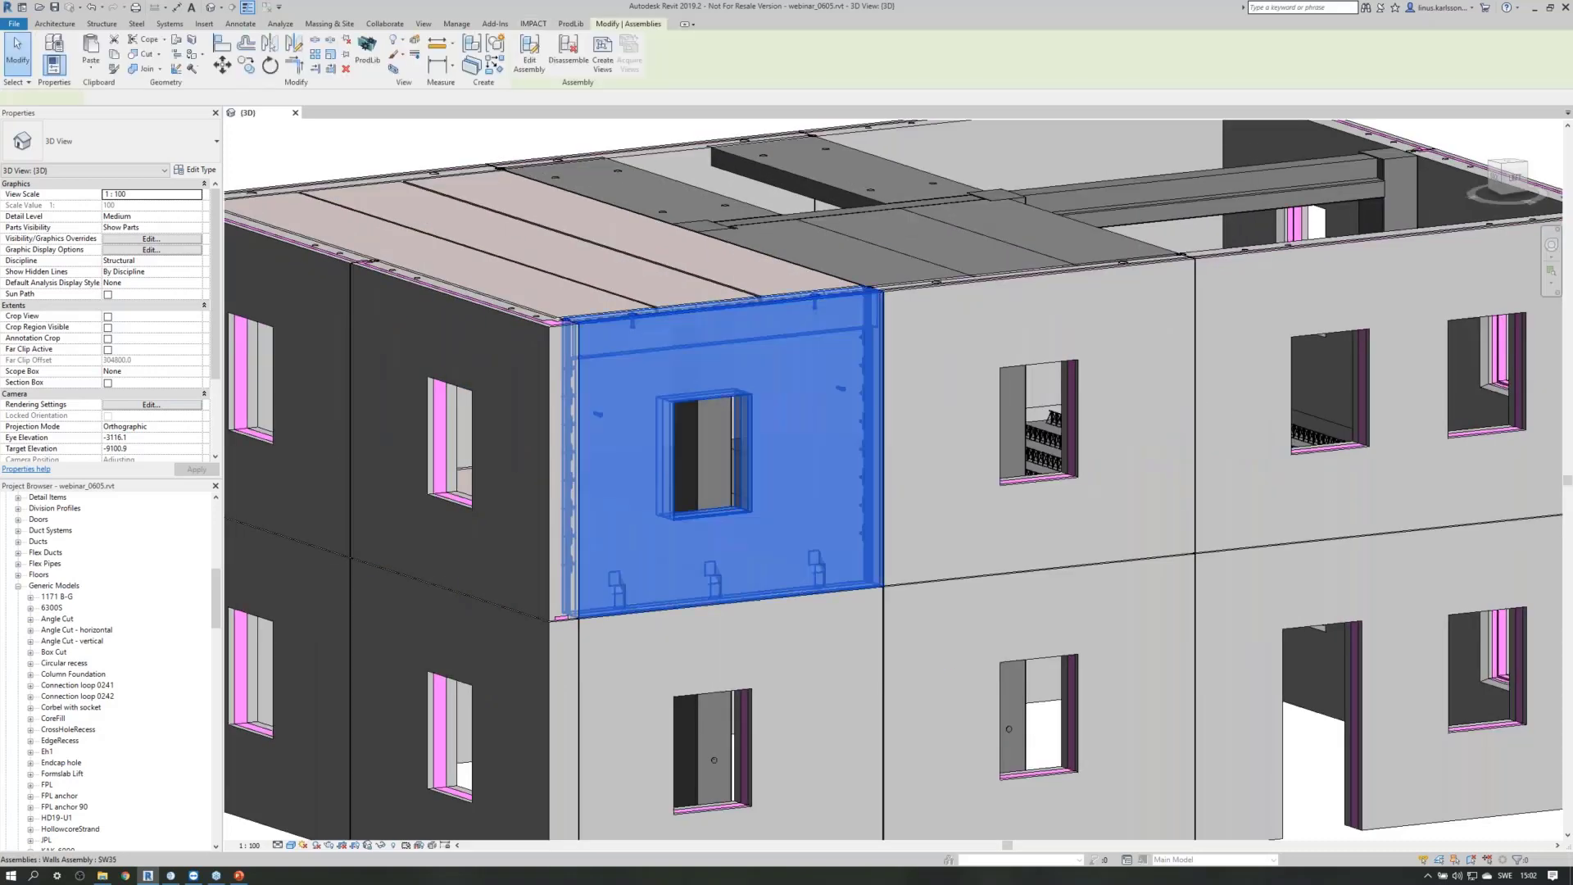
{"action": "left_click", "coordinate": [535, 24]}
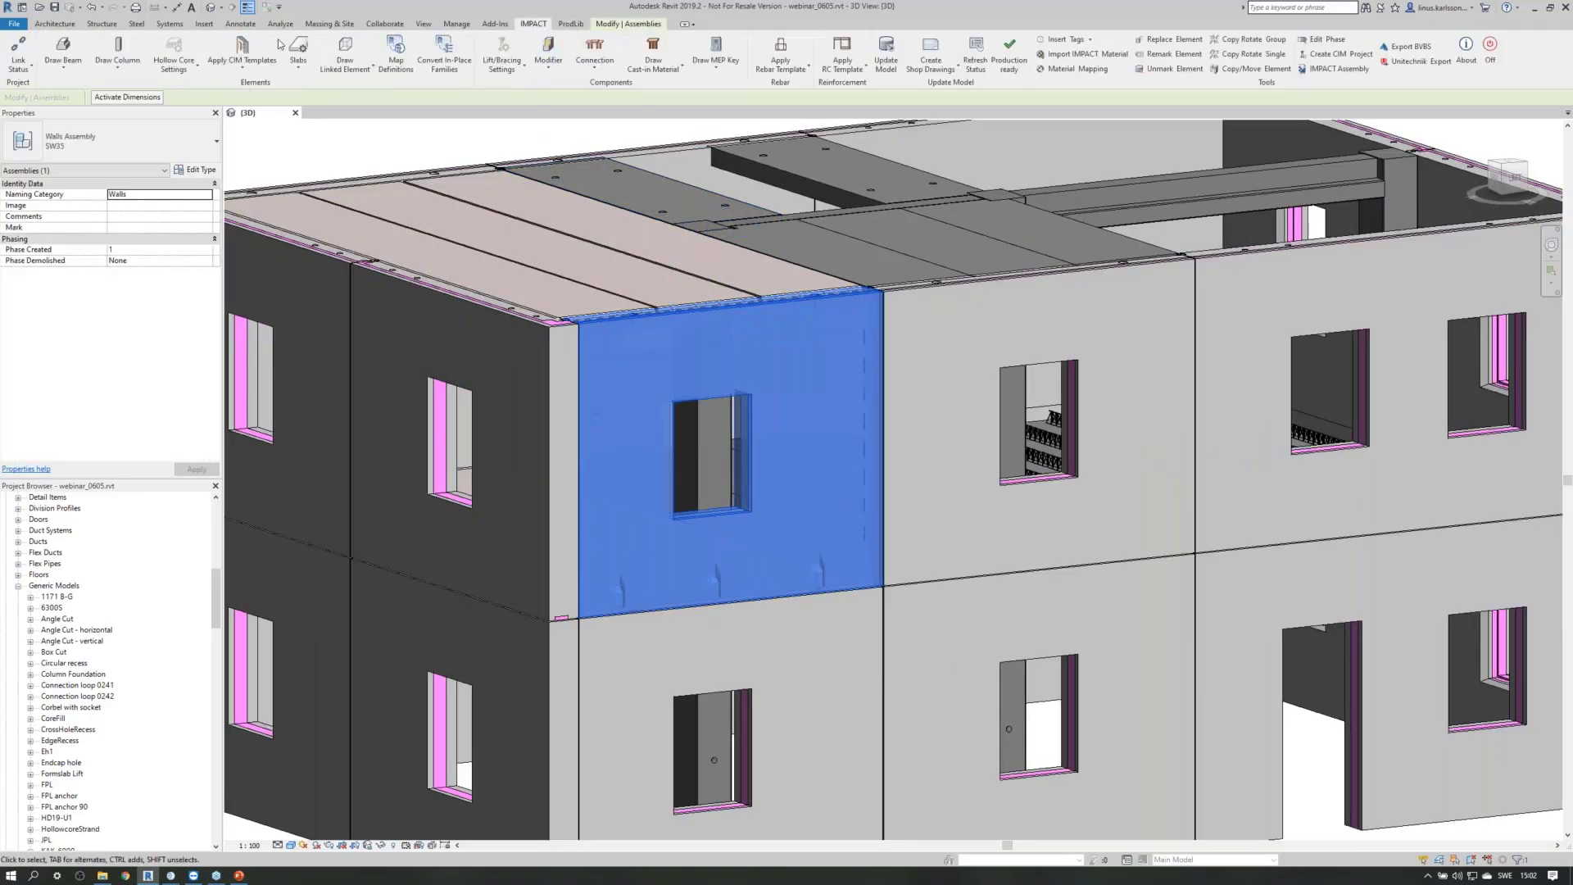
{"action": "left_click", "coordinate": [242, 51]}
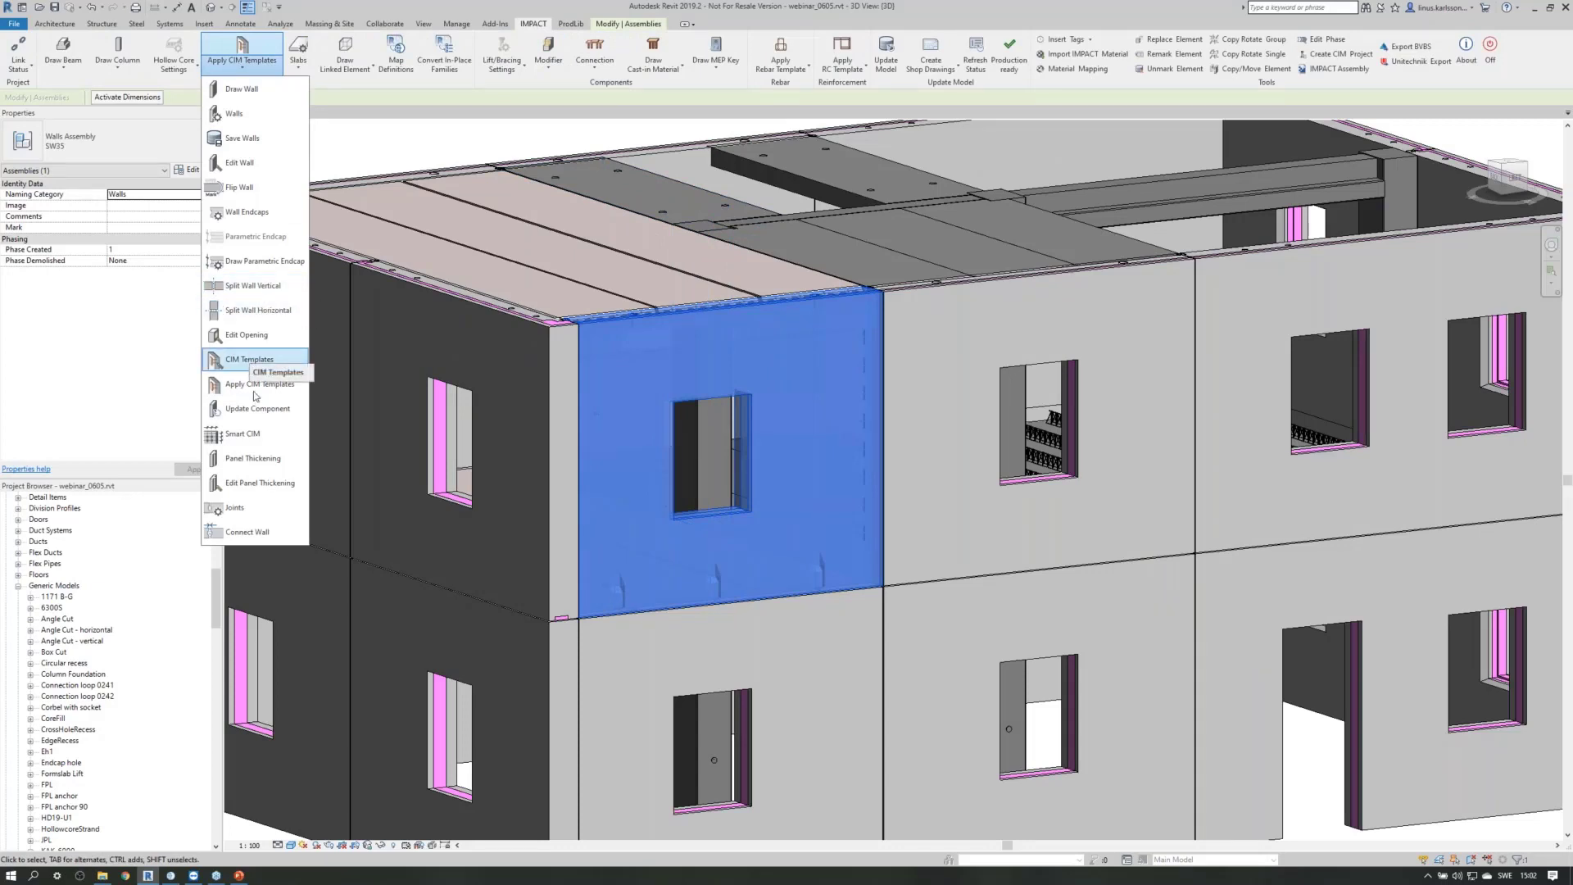
Start a Smart CIM configuration for the selected wall from the Project selection and add a JPL component of type JPL 150/200.
{"action": "left_click", "coordinate": [263, 439]}
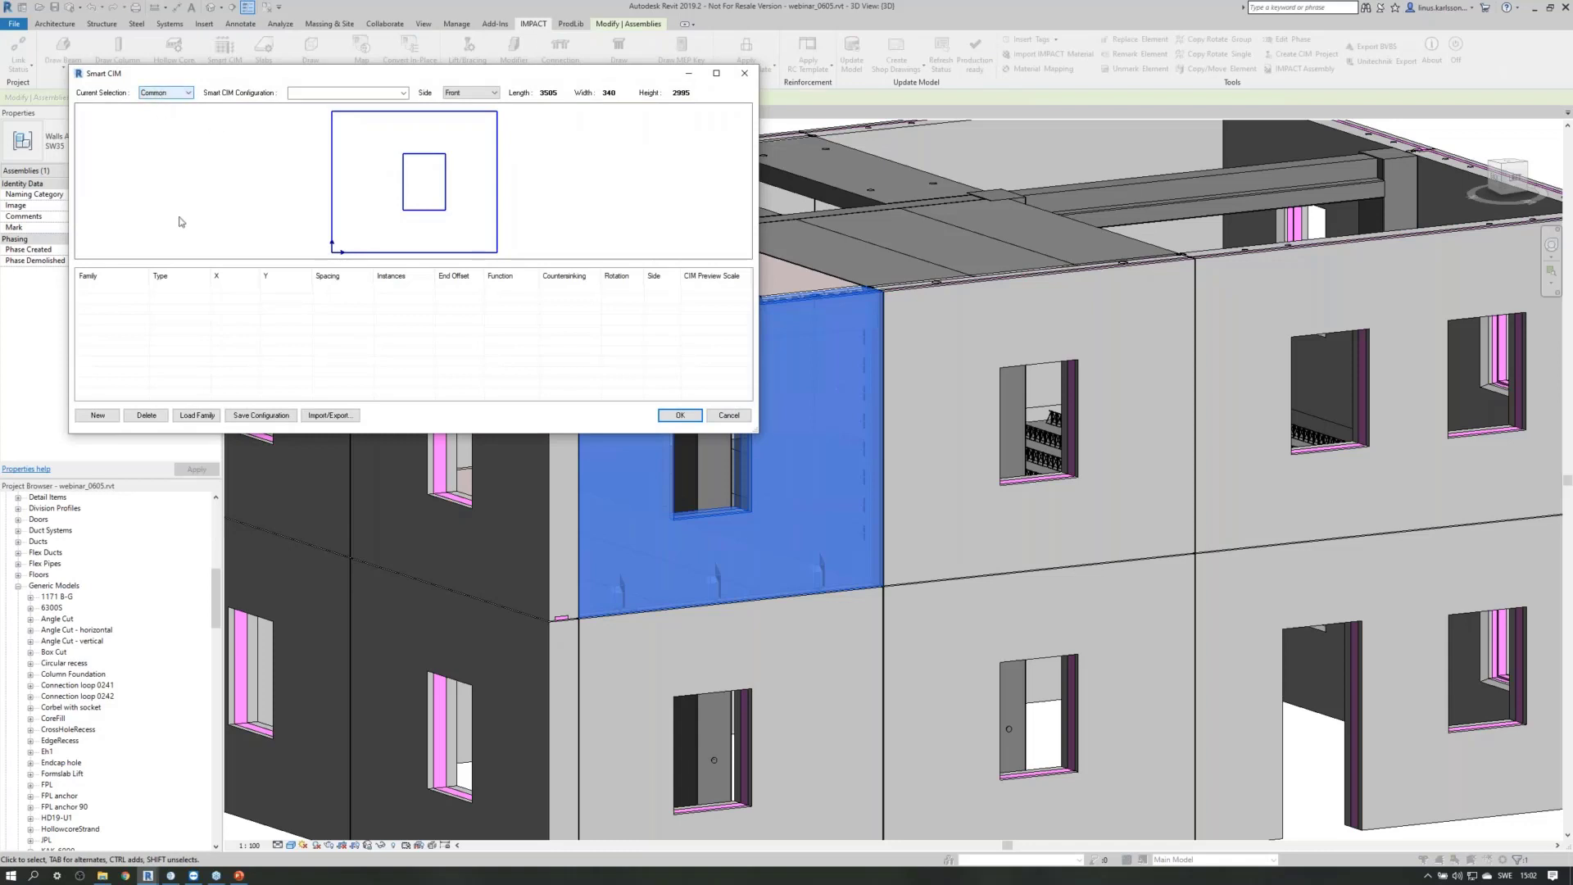
{"action": "left_click", "coordinate": [164, 94]}
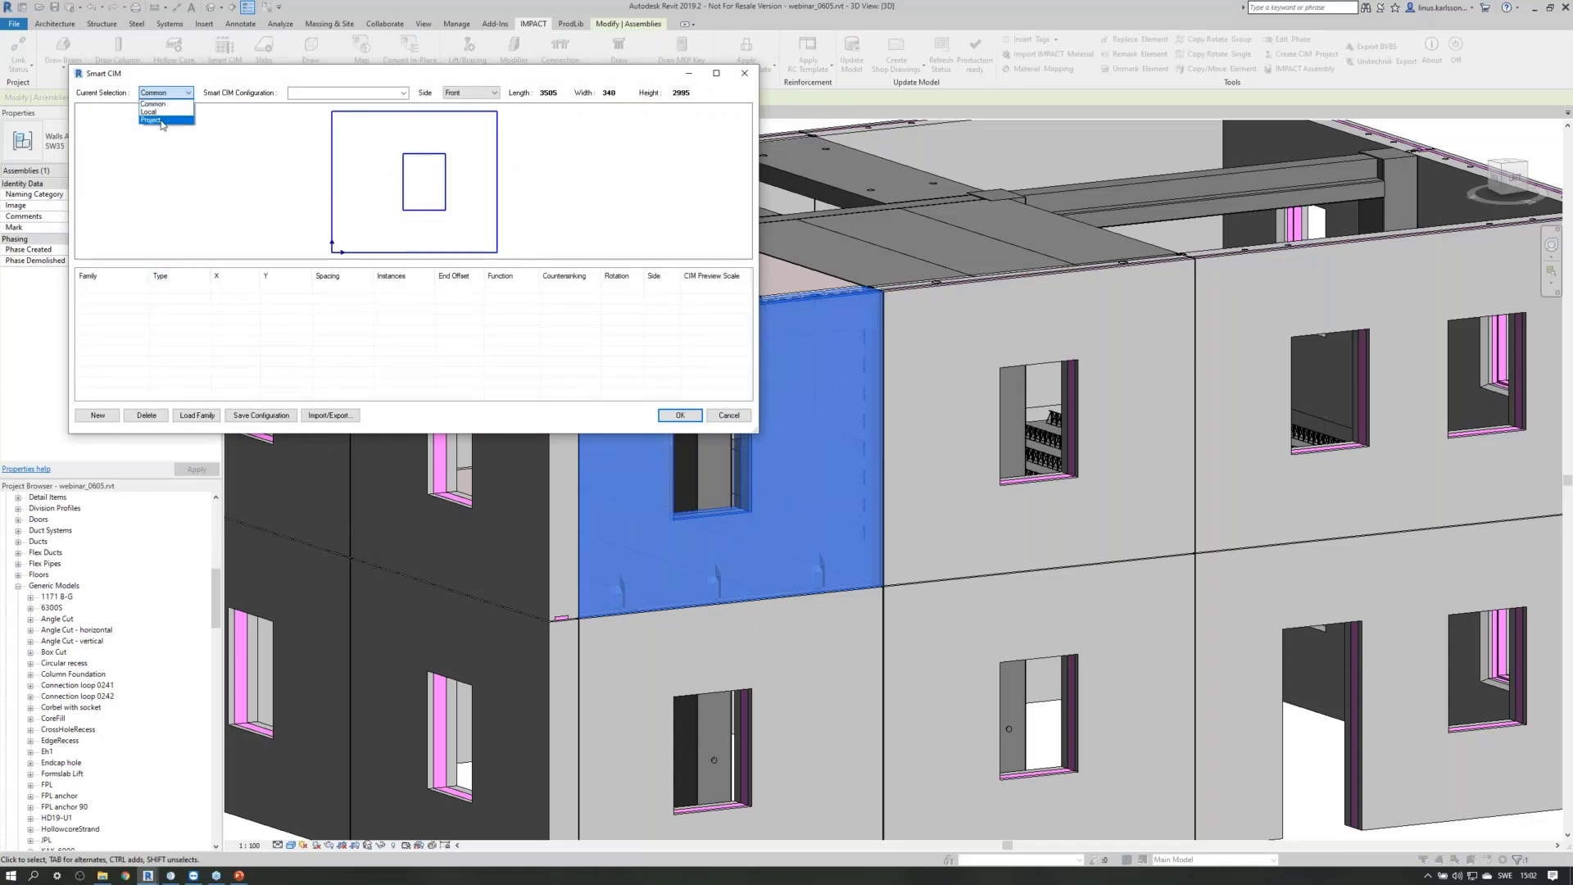
{"action": "left_click", "coordinate": [164, 119]}
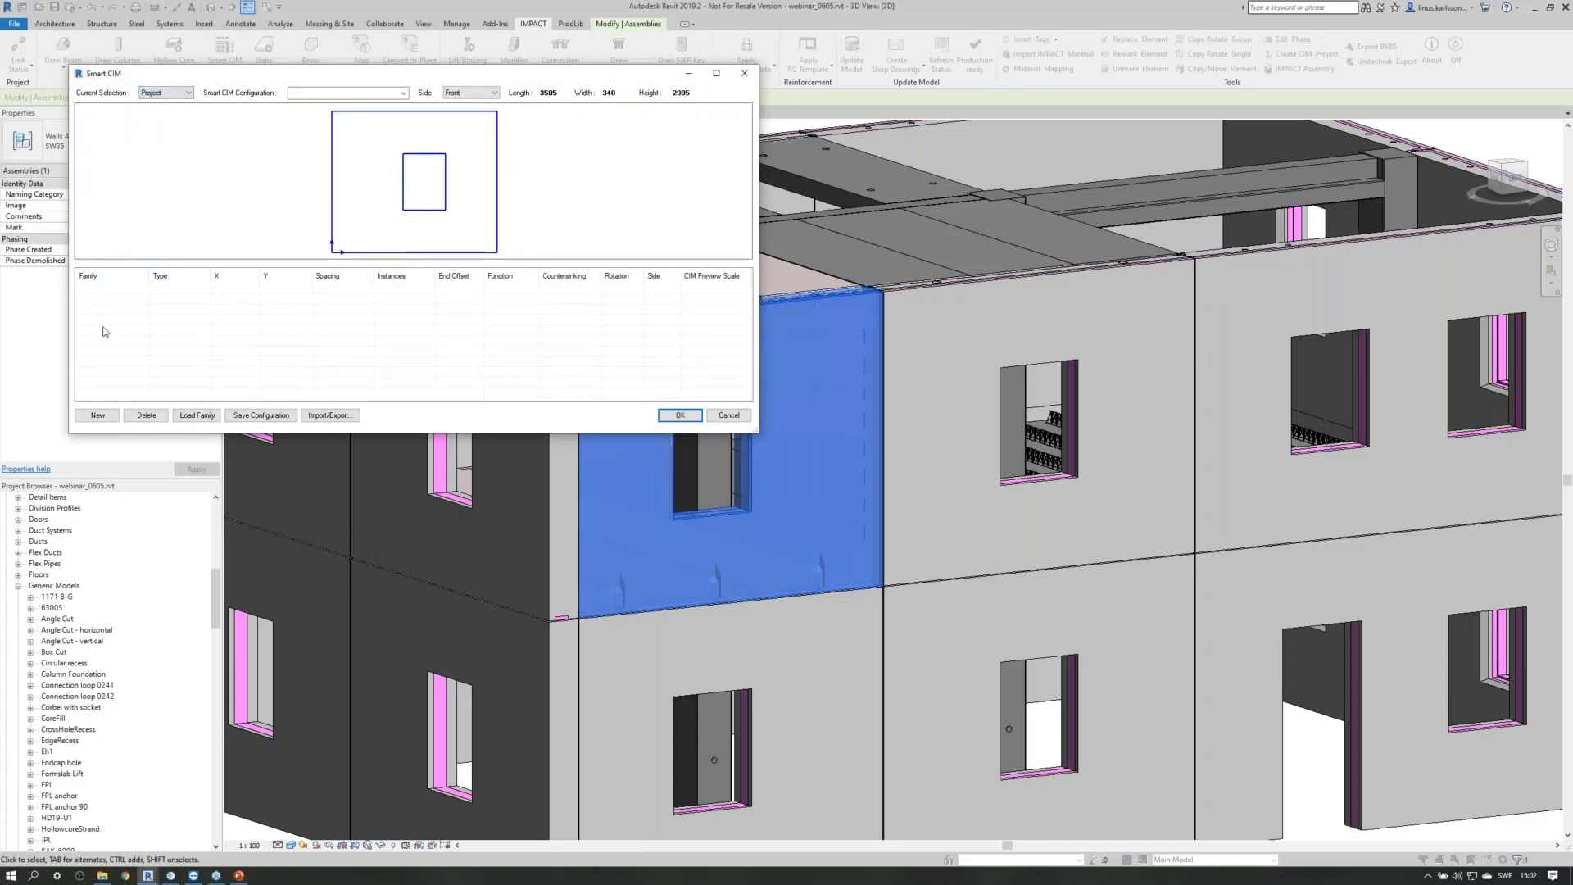
{"action": "left_click", "coordinate": [103, 415]}
{"action": "left_click", "coordinate": [144, 289]}
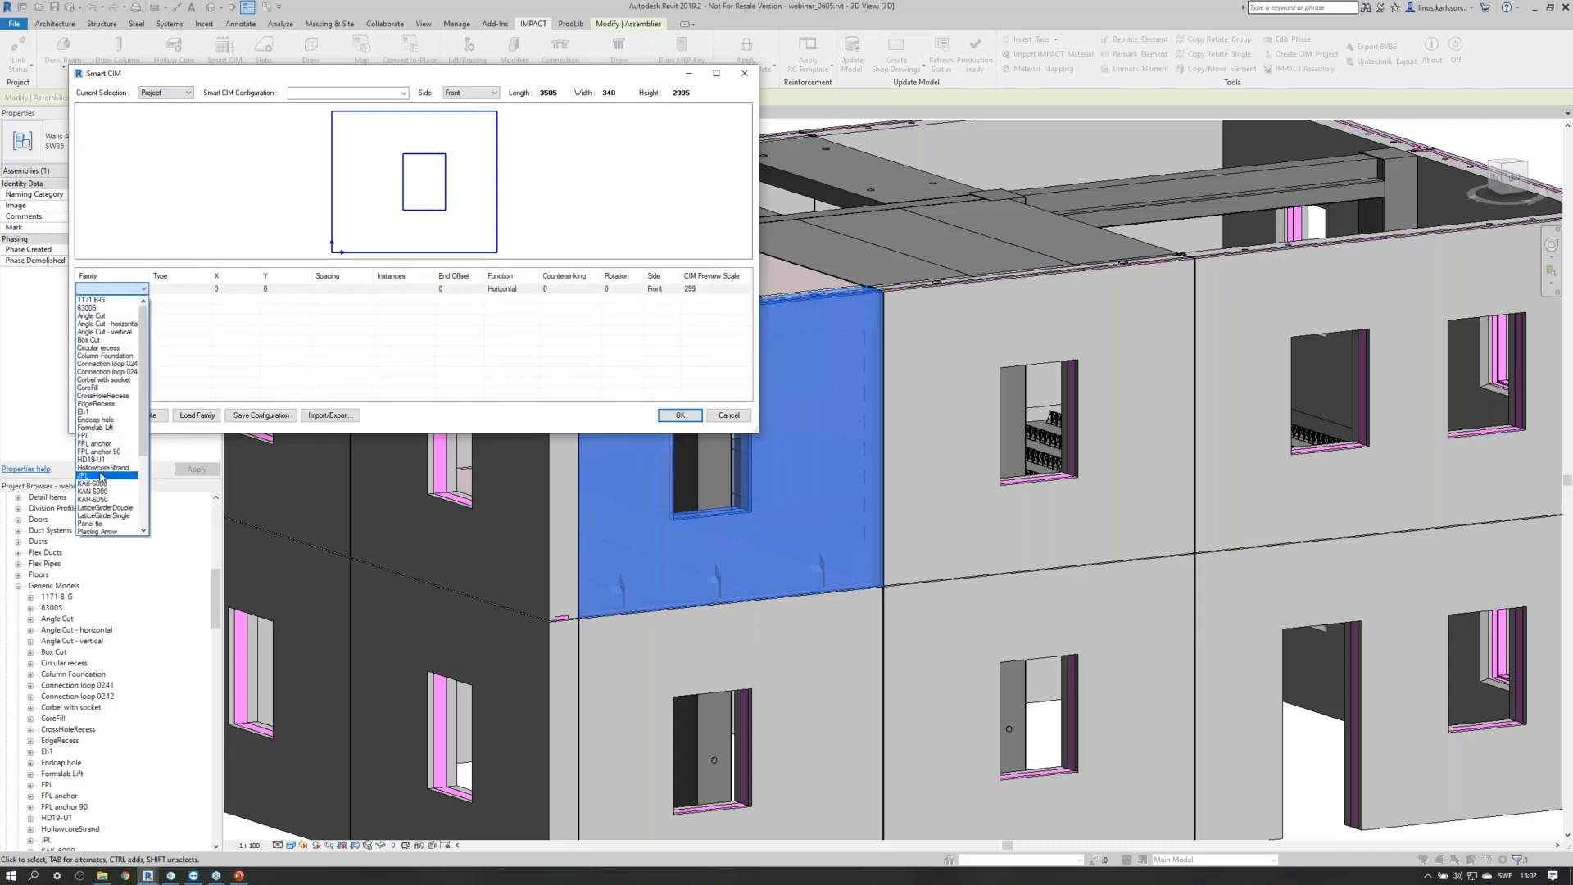
{"action": "left_click", "coordinate": [101, 475]}
{"action": "left_click", "coordinate": [205, 288]}
{"action": "left_click", "coordinate": [197, 311]}
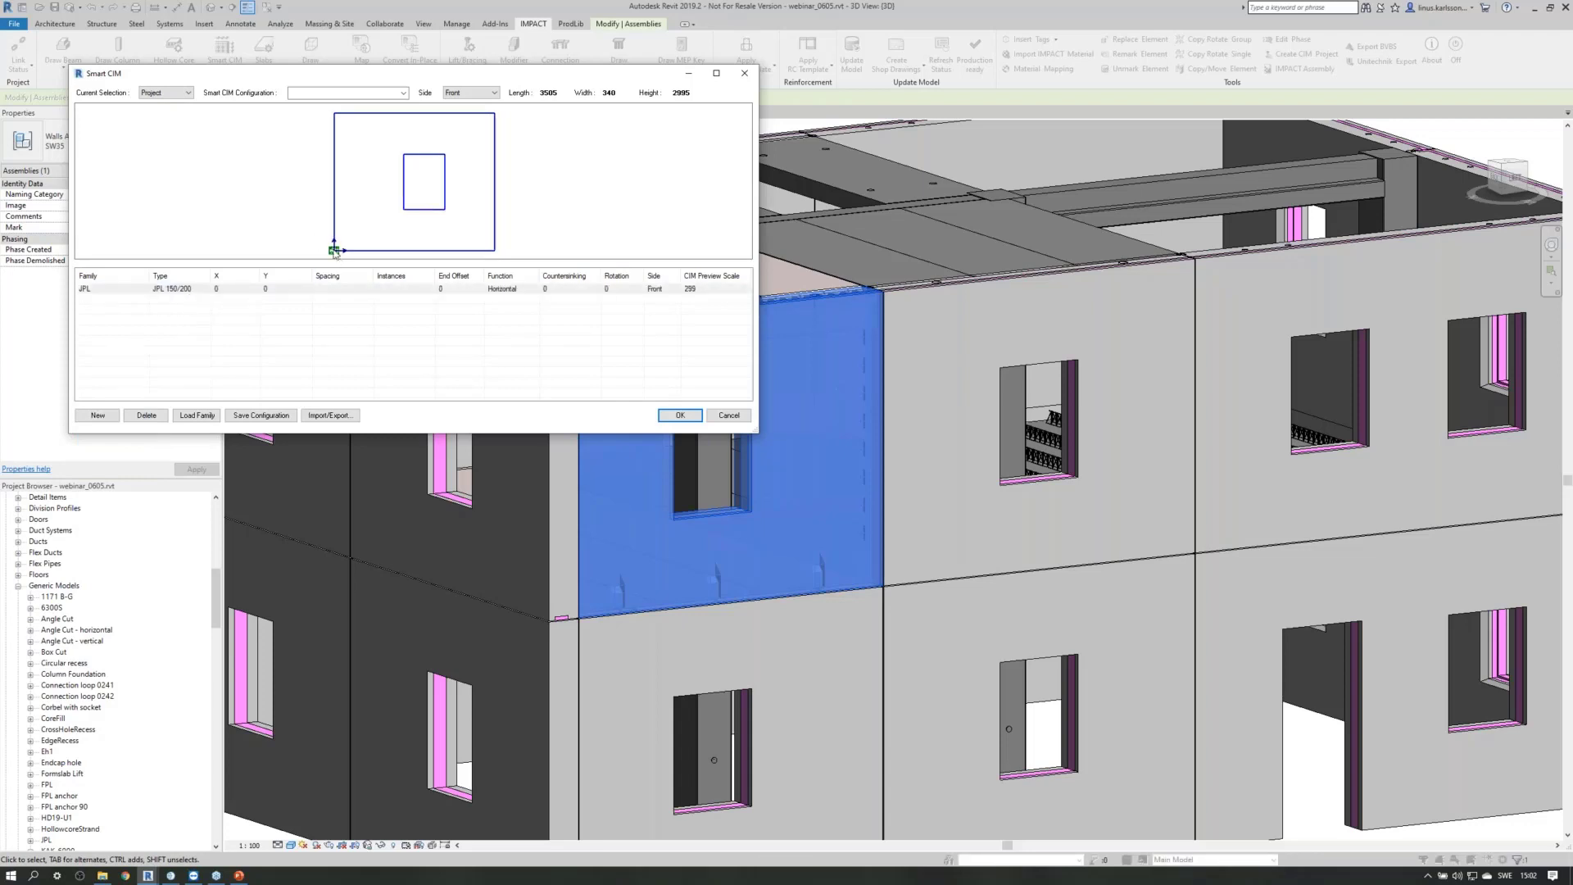
Position the JPL component at X 500 and Y 2800 on the wall.
{"action": "left_click", "coordinate": [234, 288]}
{"action": "key", "text": "Return"}
{"action": "left_click", "coordinate": [282, 289]}
{"action": "key", "text": "Return"}
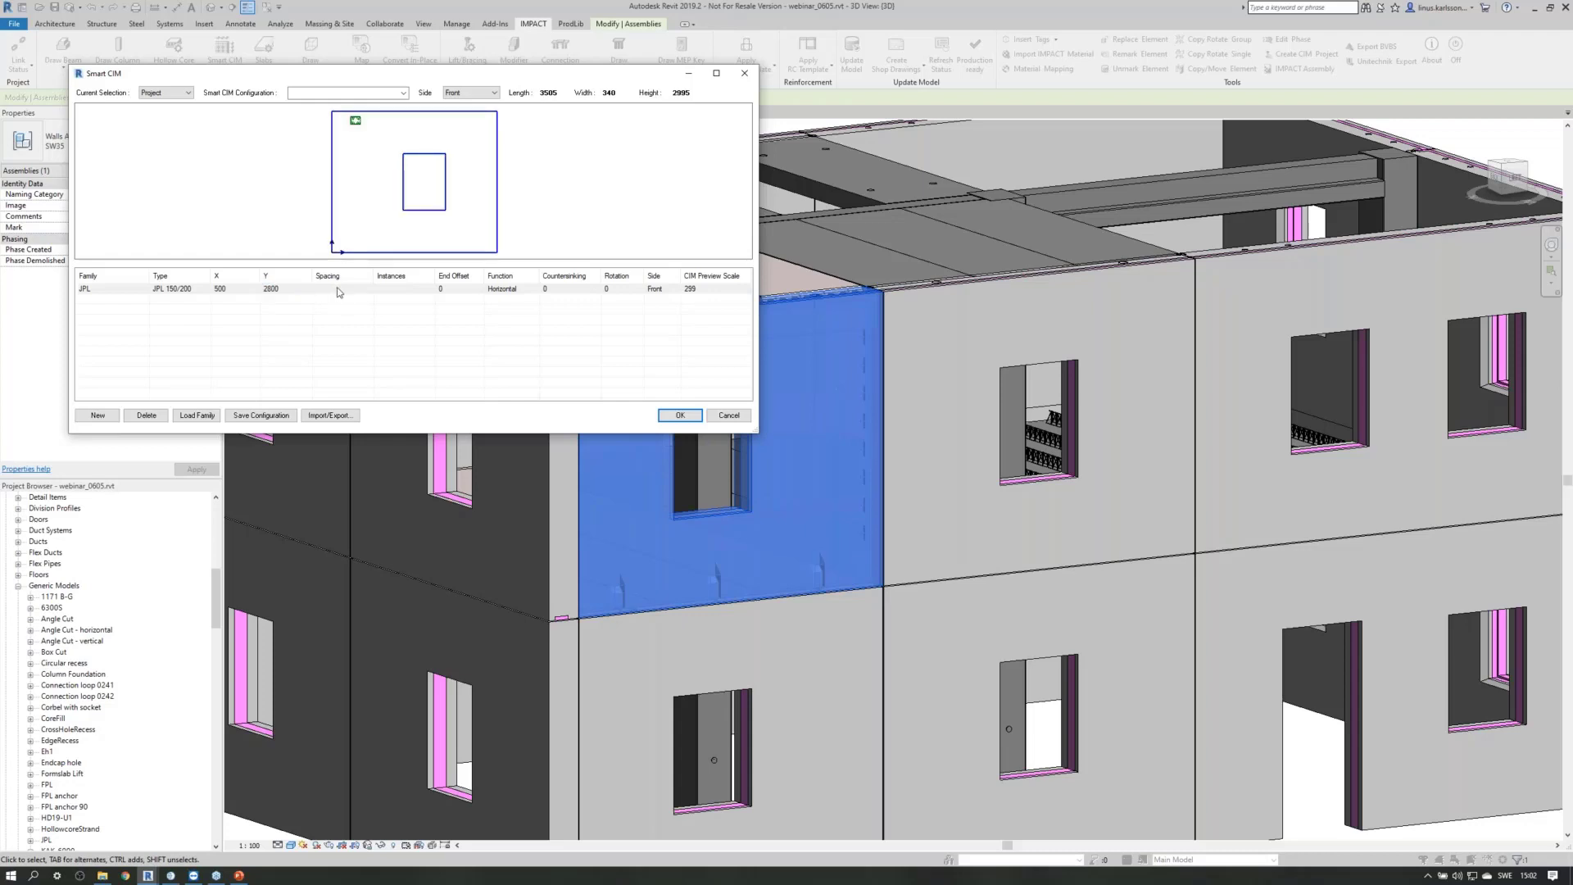
Set the JPL component to 3 instances with an end offset of 500.
{"action": "left_click", "coordinate": [338, 290]}
{"action": "left_click", "coordinate": [389, 289]}
{"action": "type", "text": "3"}
{"action": "key", "text": "Return"}
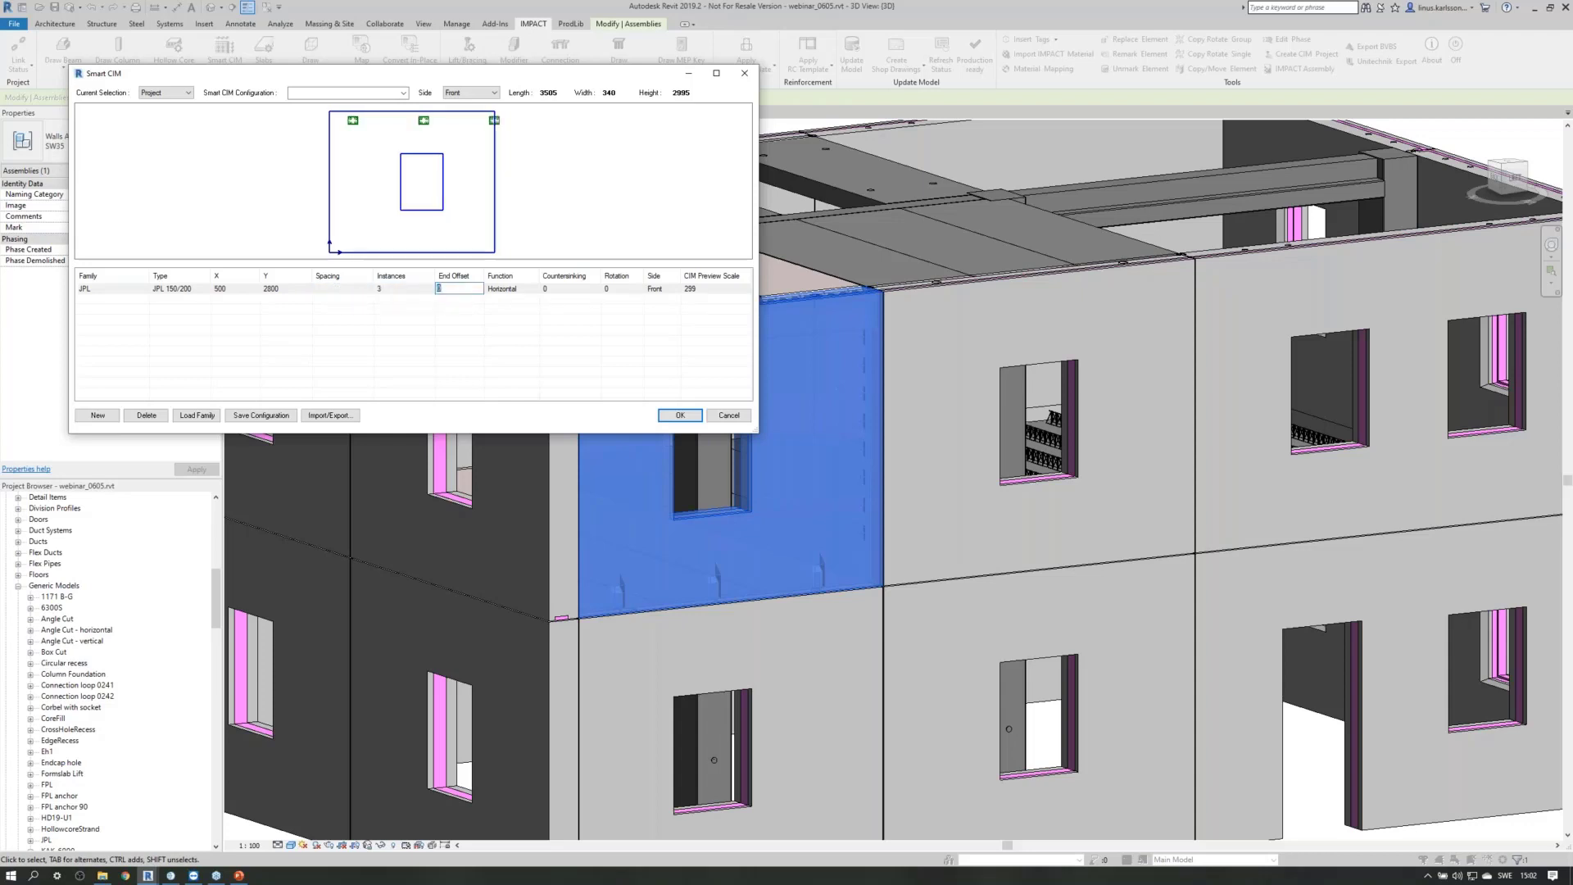
{"action": "left_click", "coordinate": [475, 289]}
{"action": "type", "text": "500"}
{"action": "key", "text": "Return"}
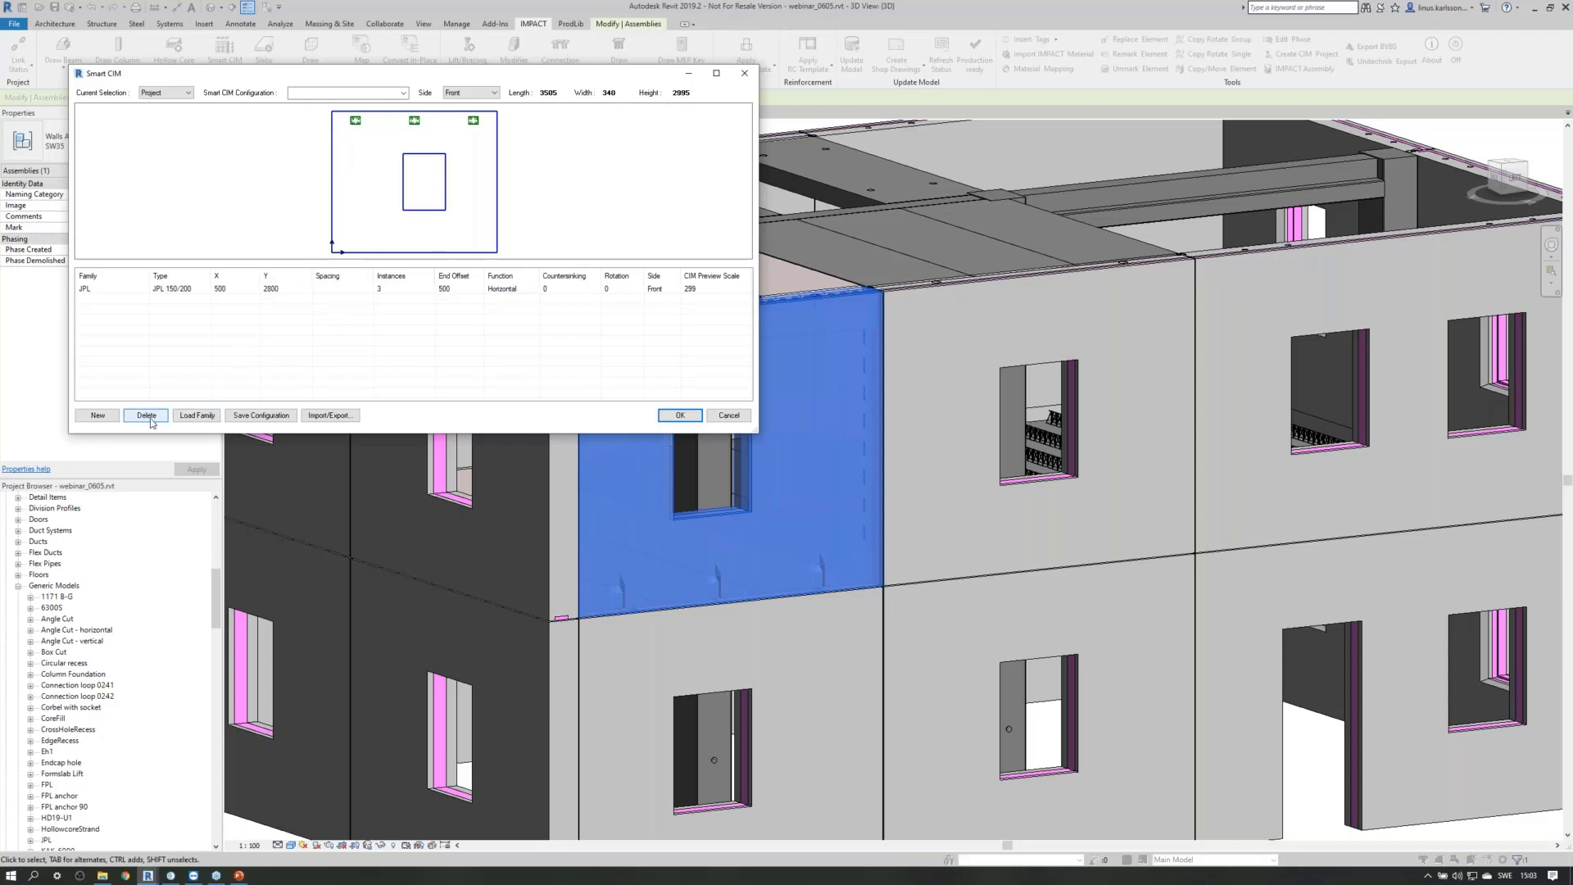
Save the Smart CIM configuration under the name WEBINAR and place its components in the wall.
{"action": "left_click", "coordinate": [268, 418]}
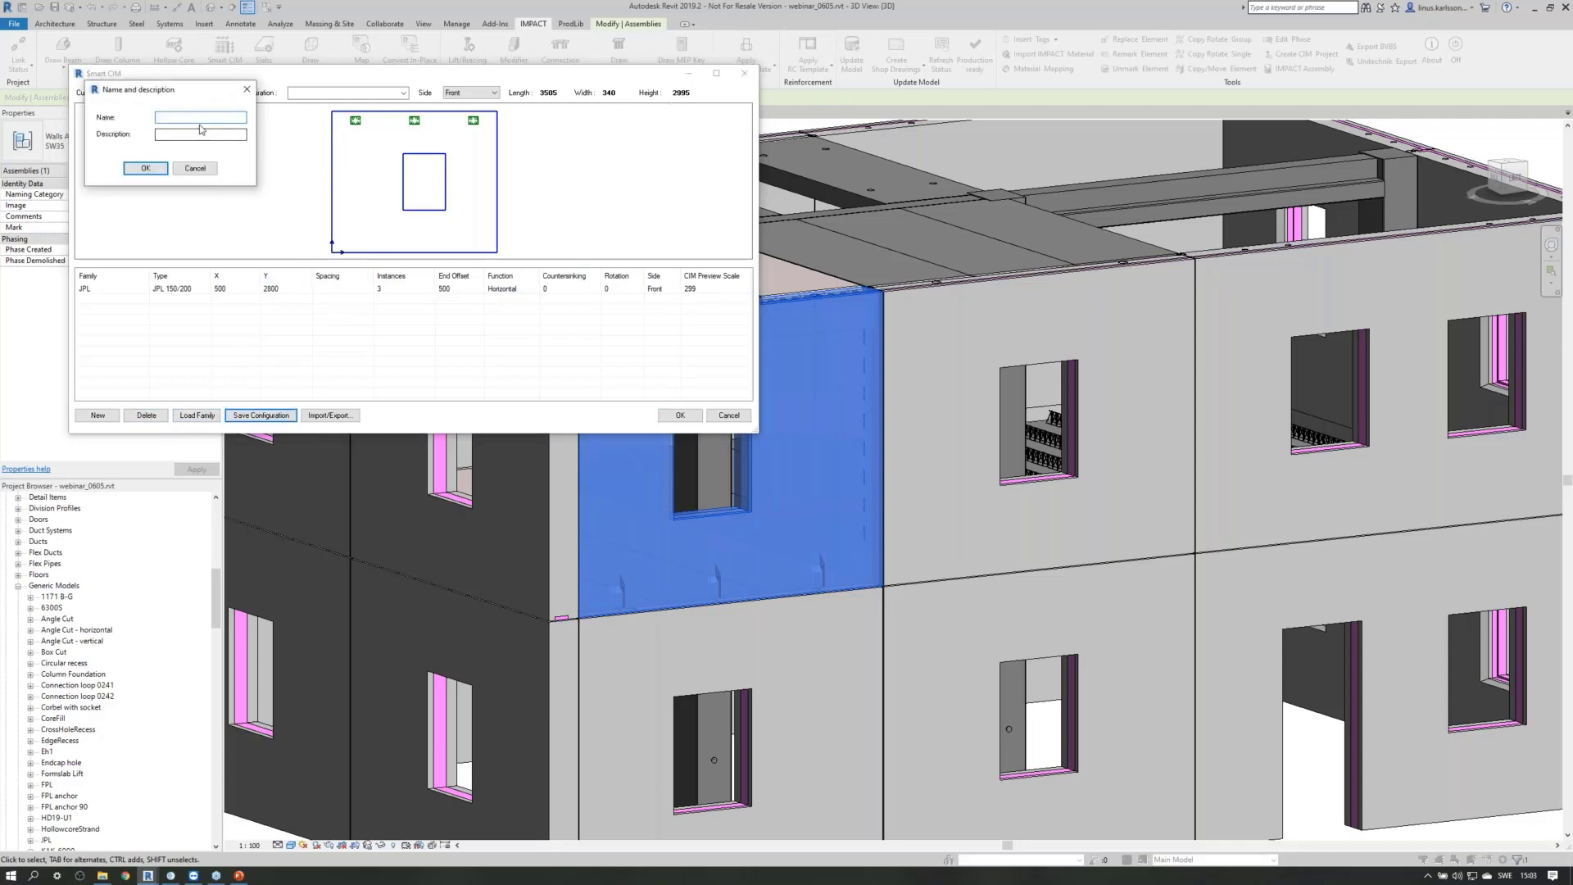
{"action": "type", "text": "WEBINAR"}
{"action": "left_click", "coordinate": [146, 168]}
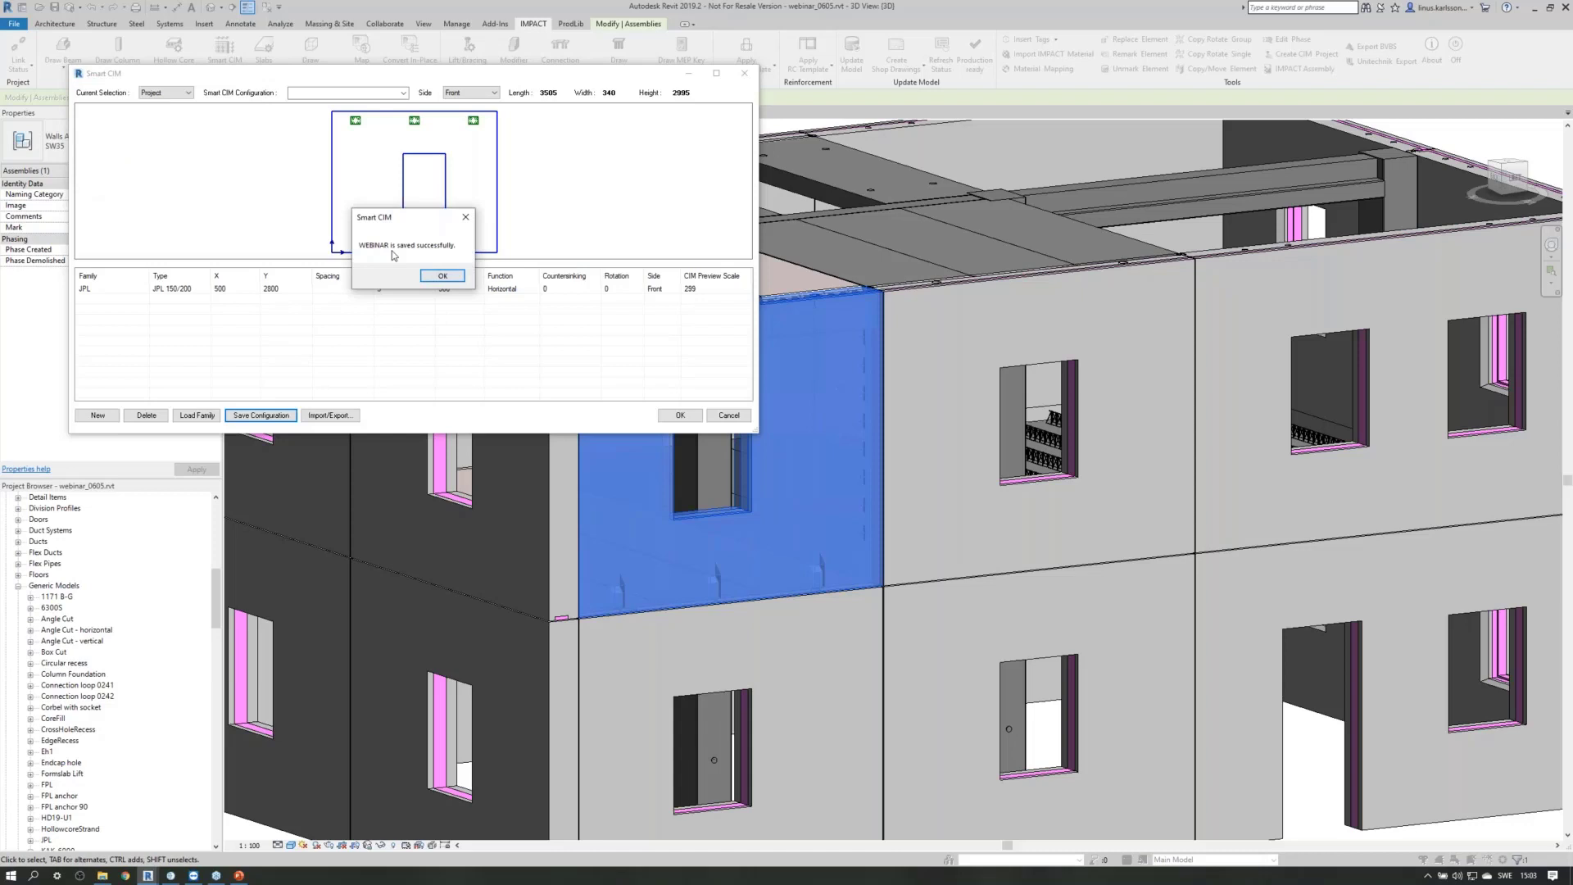
{"action": "left_click", "coordinate": [443, 276]}
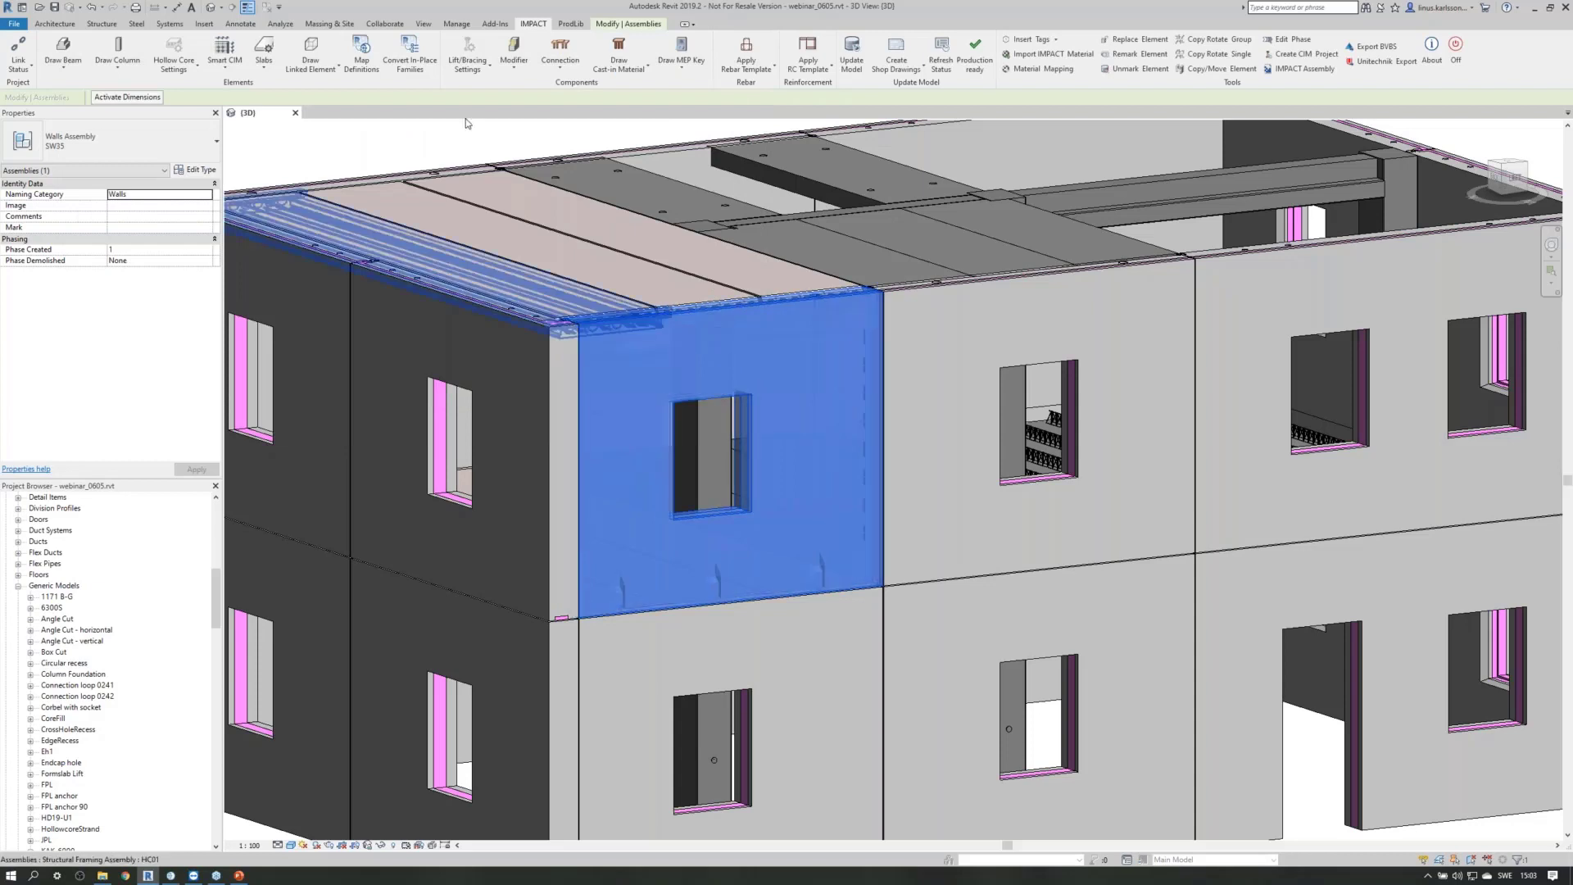
Isolate the wall assembly, examine the JPL components on its inner face, and restore the full building.
{"action": "left_click", "coordinate": [382, 845]}
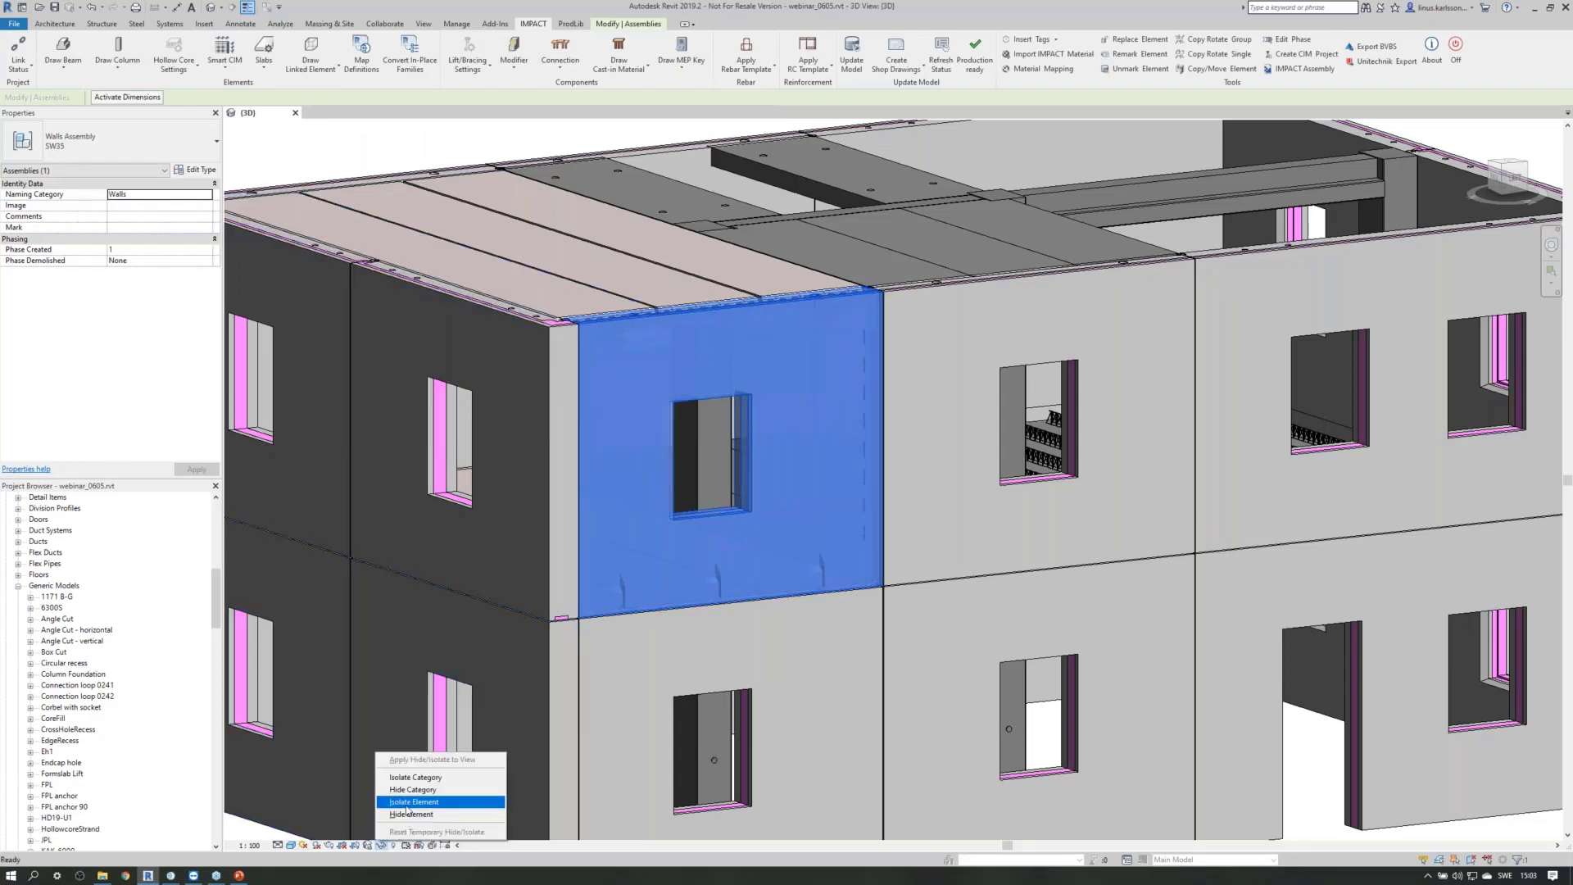
{"action": "left_click", "coordinate": [419, 801]}
{"action": "left_click", "coordinate": [492, 574]}
{"action": "middle_click_drag", "start_coordinate": [492, 574], "coordinate": [1026, 611], "text": "shift"}
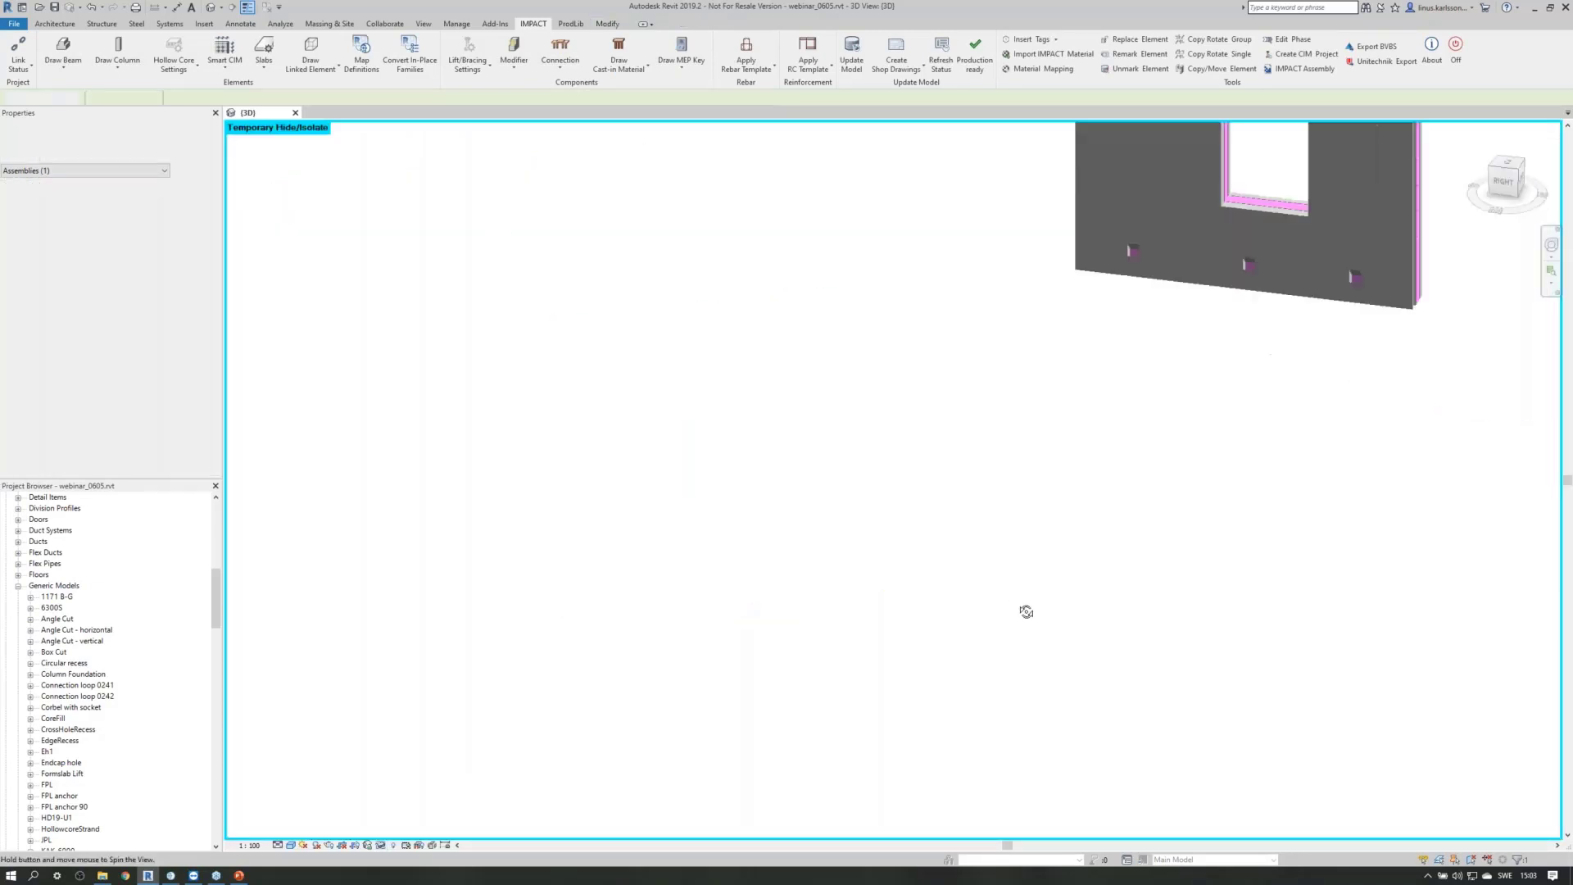
{"action": "scroll", "coordinate": [957, 526], "scroll_direction": "down", "scroll_amount": 2}
{"action": "scroll", "coordinate": [1076, 262], "scroll_direction": "up", "scroll_amount": 3}
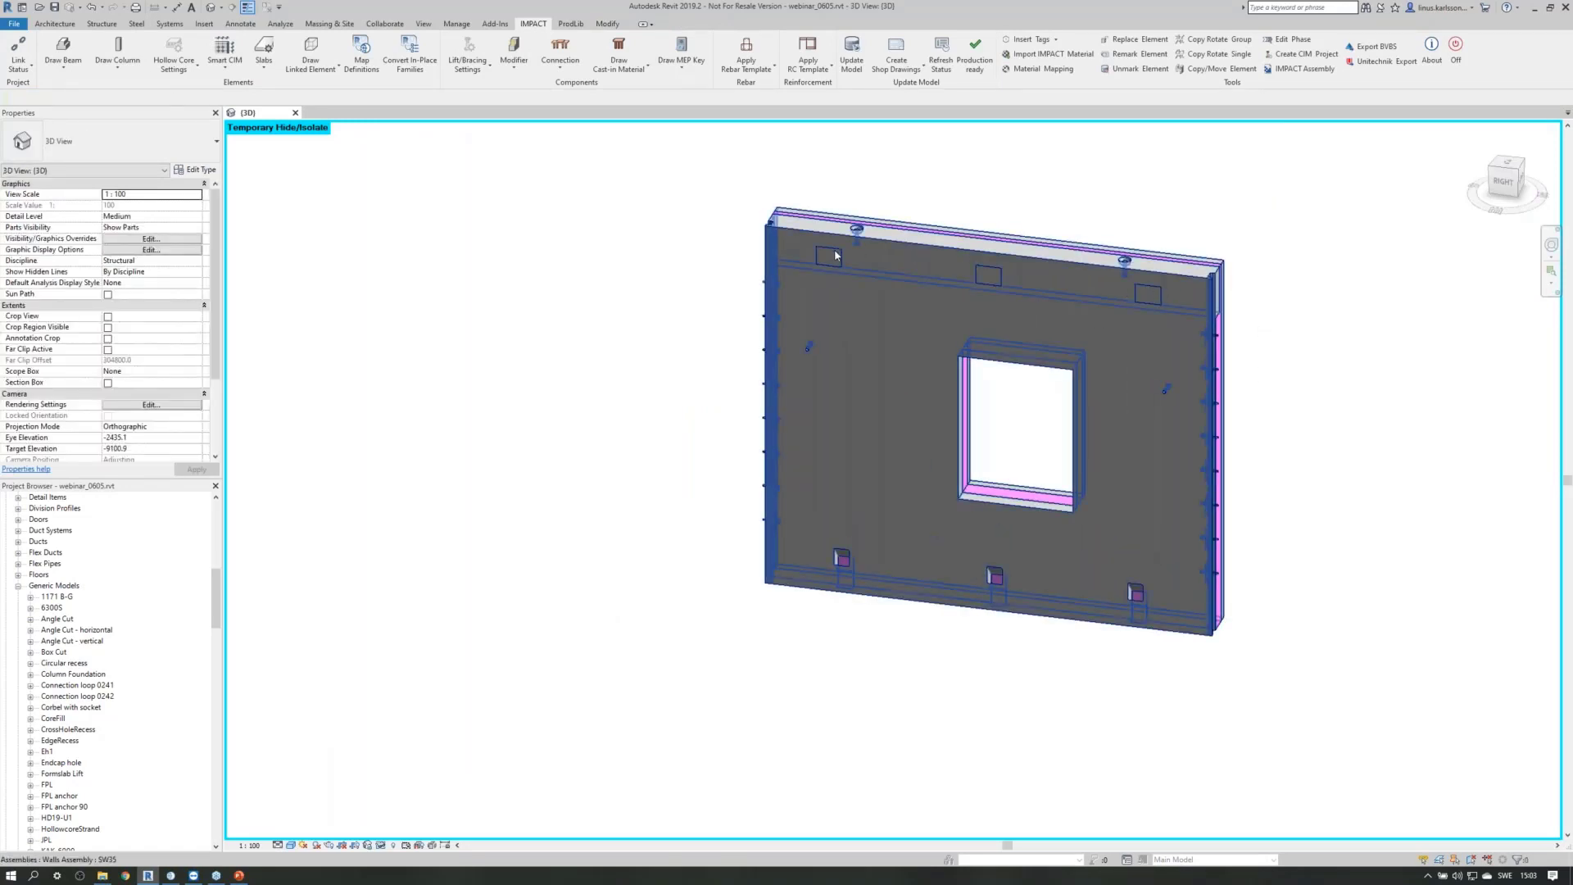
{"action": "left_click", "coordinate": [382, 847]}
{"action": "left_click", "coordinate": [437, 832]}
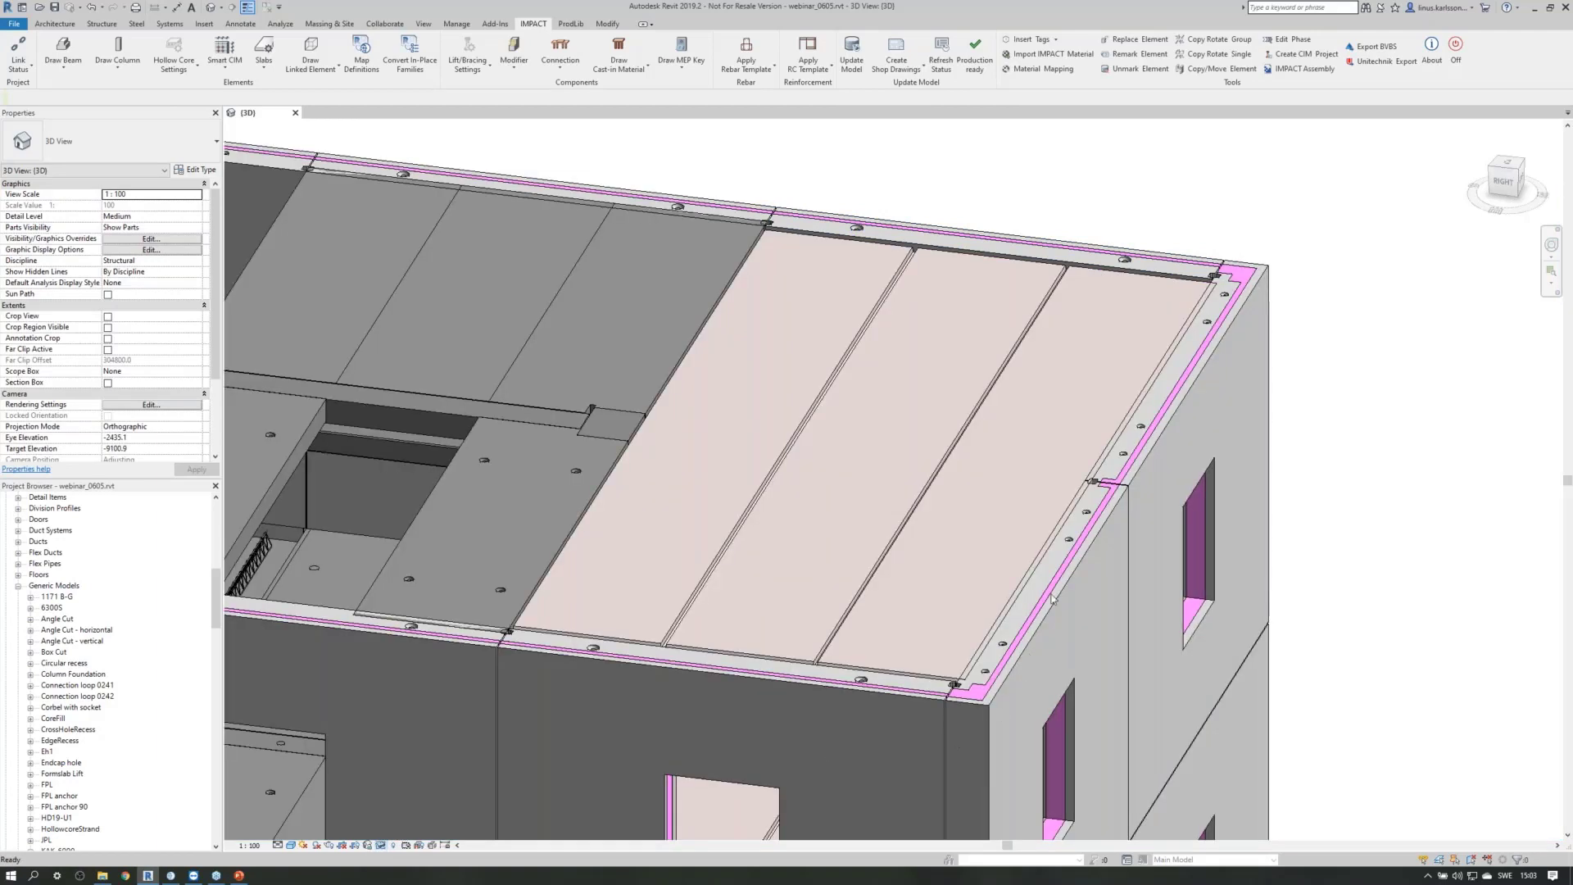
Apply the WEBINAR Smart CIM configuration from the Project selection to the upper-floor wall assembly with two windows.
{"action": "scroll", "coordinate": [1034, 575], "scroll_direction": "down", "scroll_amount": 2}
{"action": "scroll", "coordinate": [437, 413], "scroll_direction": "up", "scroll_amount": 3}
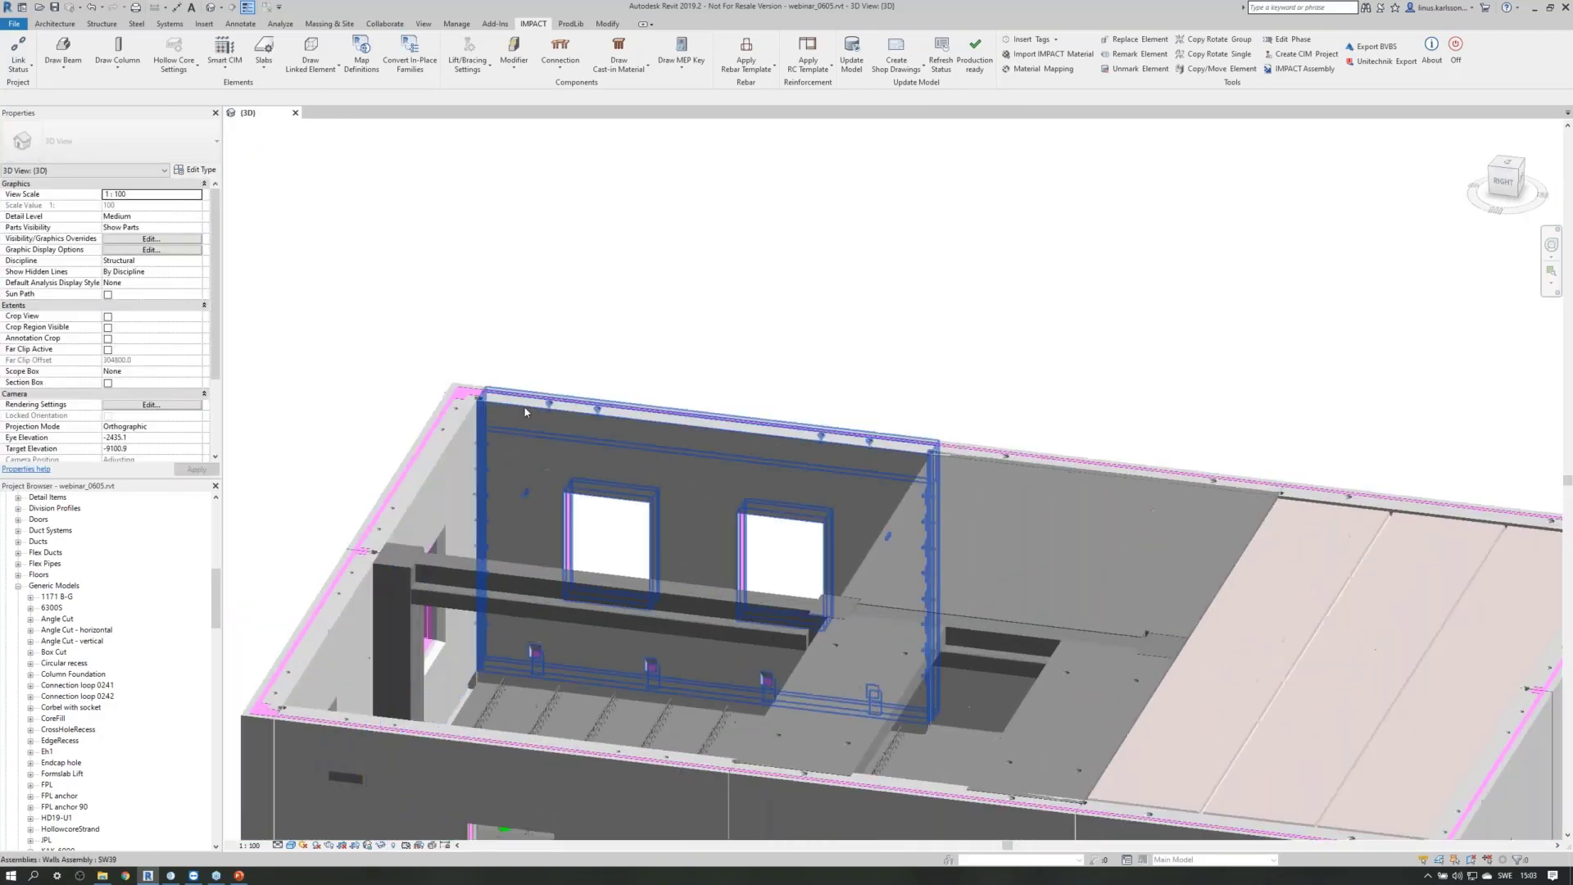
{"action": "scroll", "coordinate": [525, 412], "scroll_direction": "down", "scroll_amount": 2}
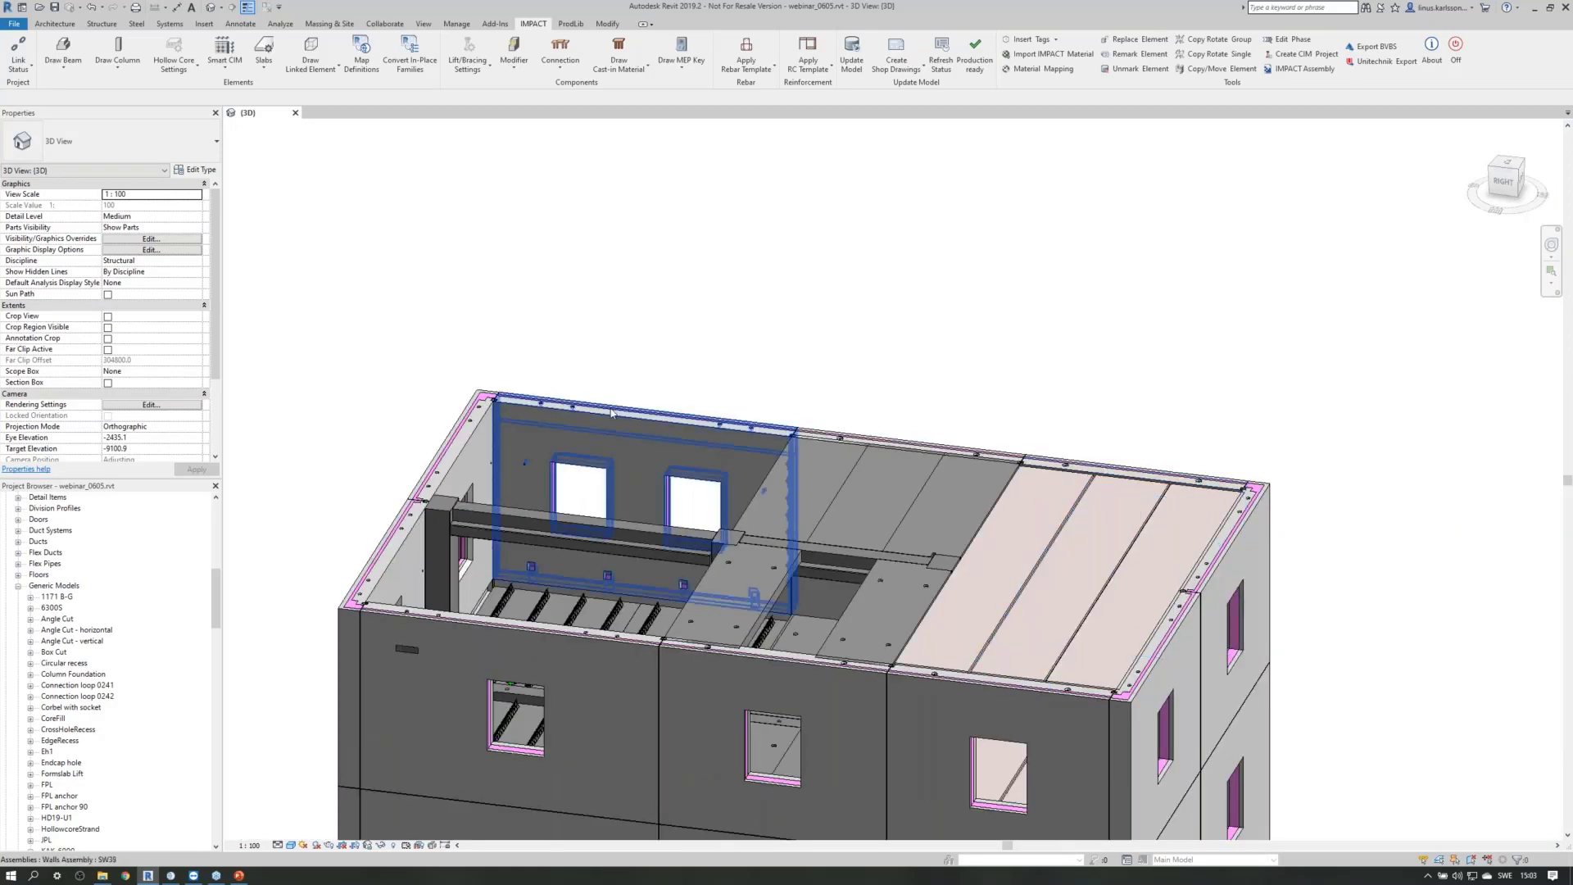
{"action": "left_click", "coordinate": [623, 443]}
{"action": "left_click", "coordinate": [533, 24]}
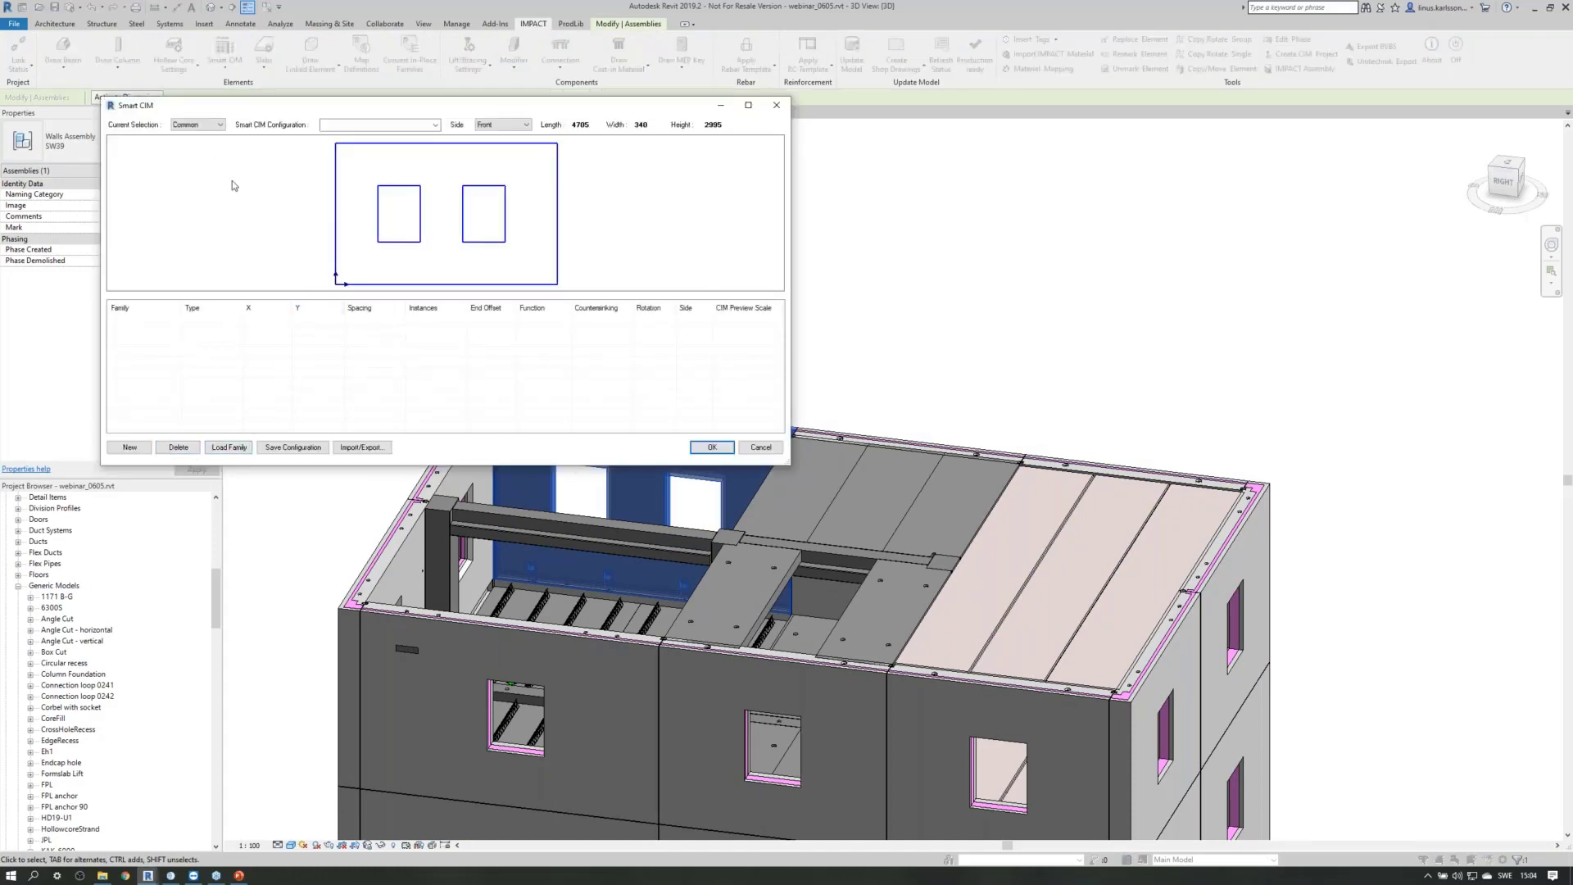
{"action": "left_click", "coordinate": [221, 125]}
{"action": "left_click", "coordinate": [206, 154]}
{"action": "left_click", "coordinate": [435, 126]}
{"action": "left_click", "coordinate": [337, 151]}
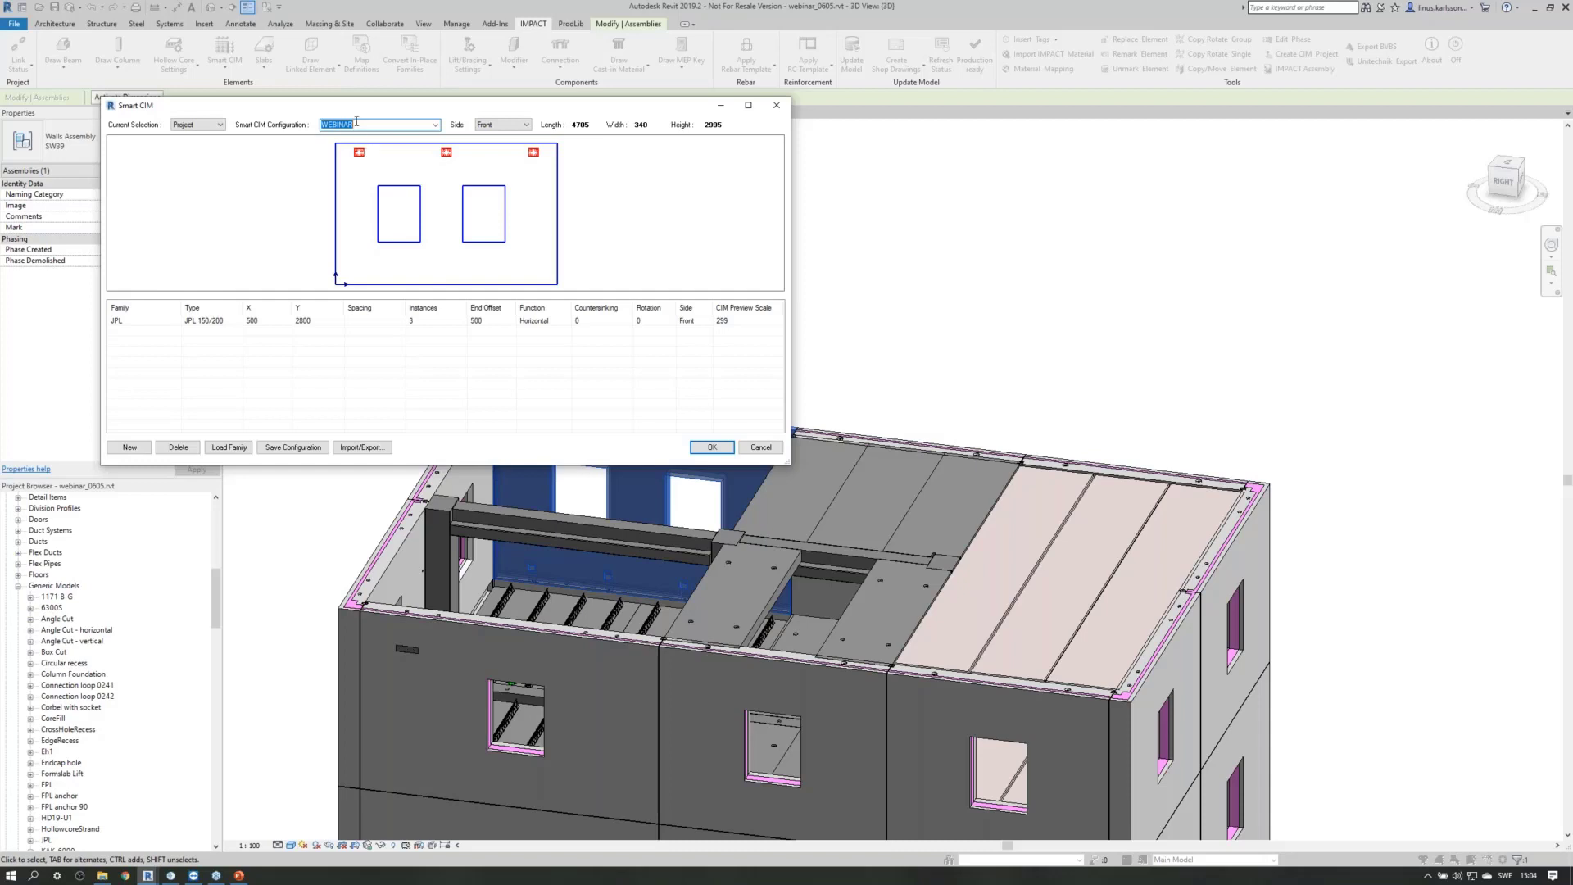
{"action": "left_click", "coordinate": [710, 447]}
{"action": "left_click", "coordinate": [611, 359]}
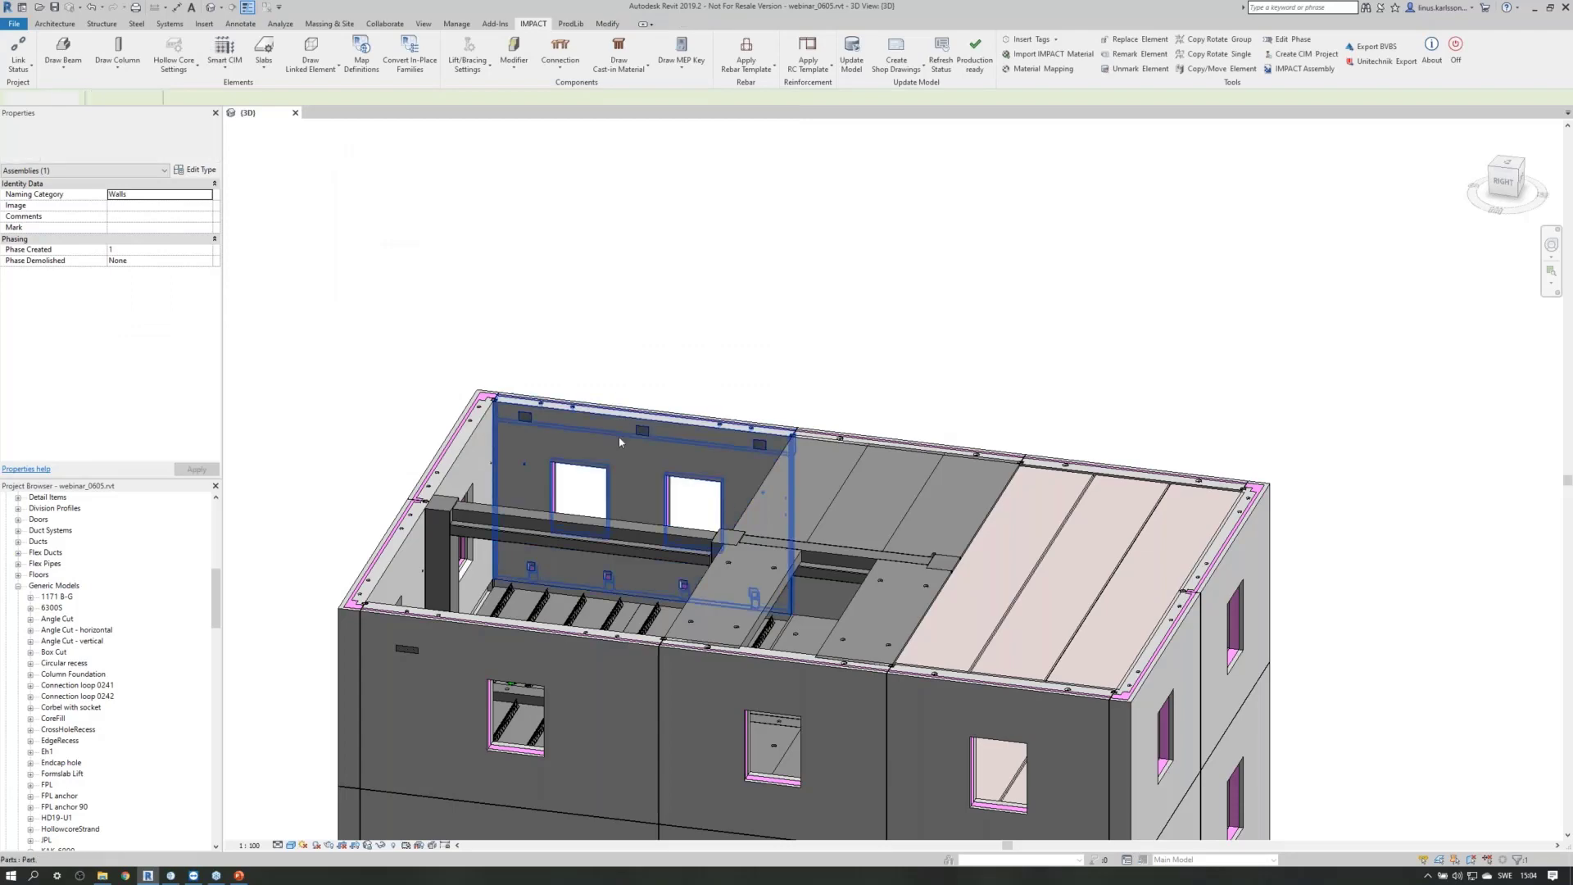
Isolate the two wall assemblies using the WEBINAR configuration to compare their JPL components, and restore the full building.
{"action": "scroll", "coordinate": [619, 439], "scroll_direction": "up", "scroll_amount": 5}
{"action": "scroll", "coordinate": [429, 407], "scroll_direction": "down", "scroll_amount": 4}
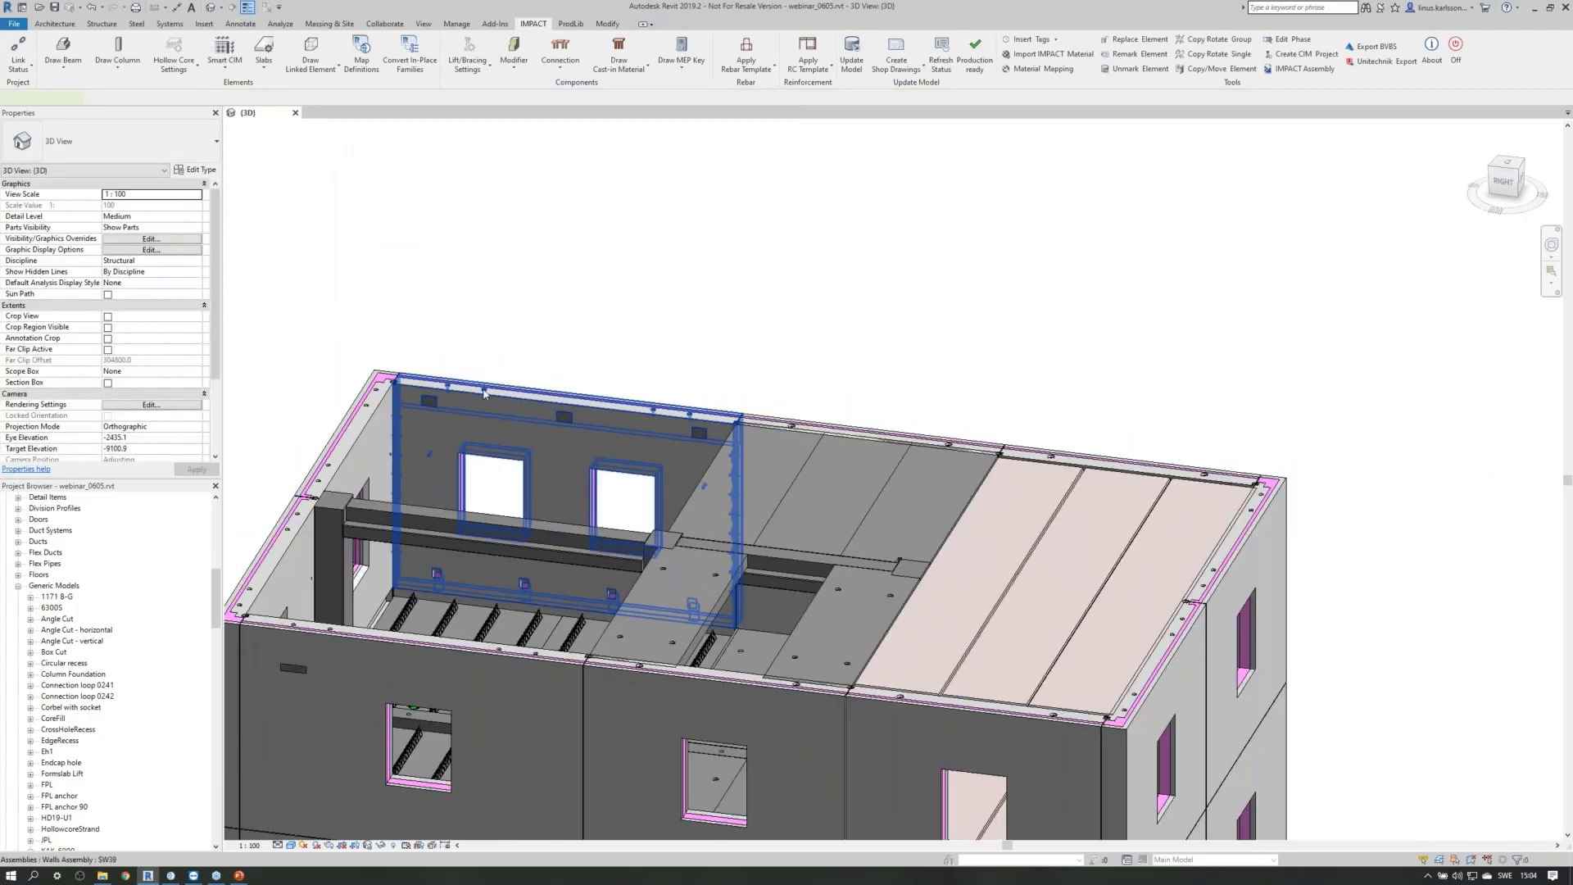
{"action": "left_click", "coordinate": [459, 397]}
{"action": "left_click", "coordinate": [374, 826], "text": "ctrl"}
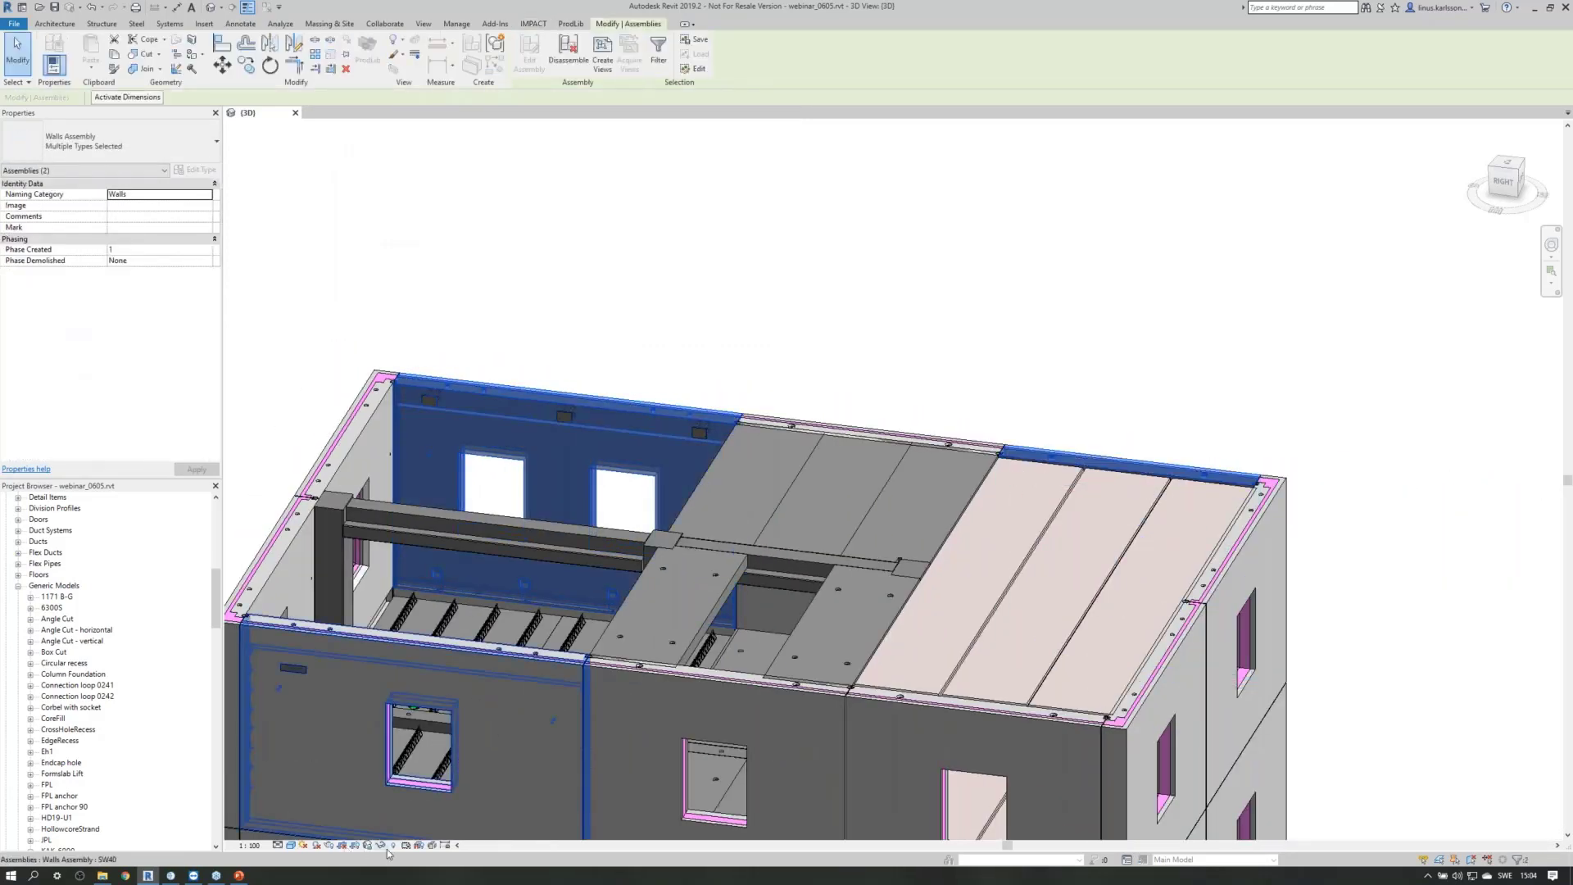
{"action": "left_click", "coordinate": [380, 845]}
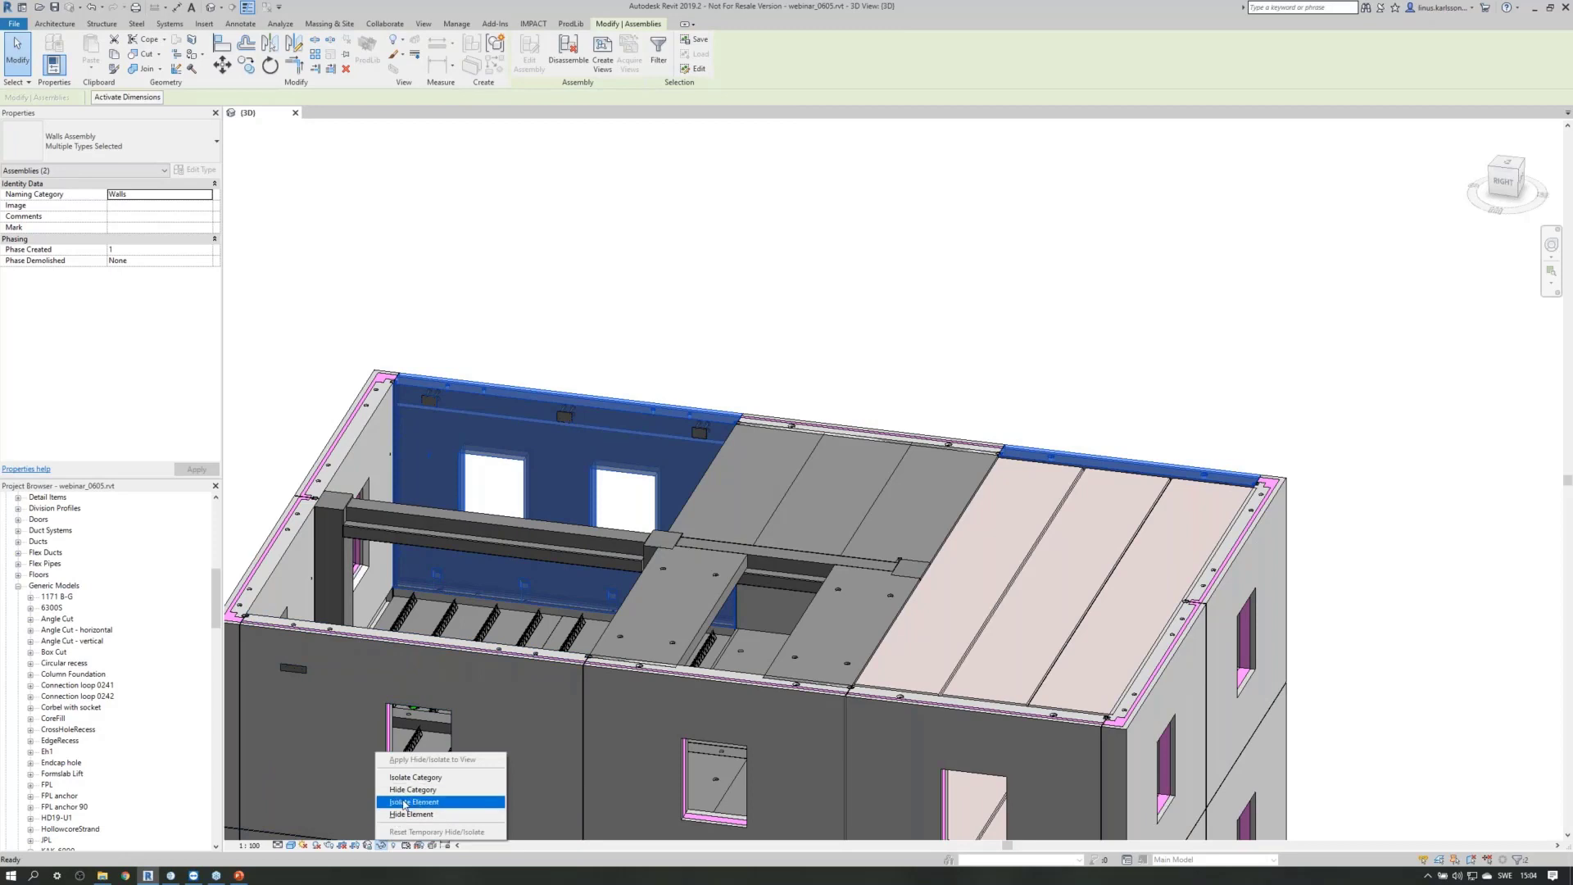
{"action": "left_click", "coordinate": [414, 801]}
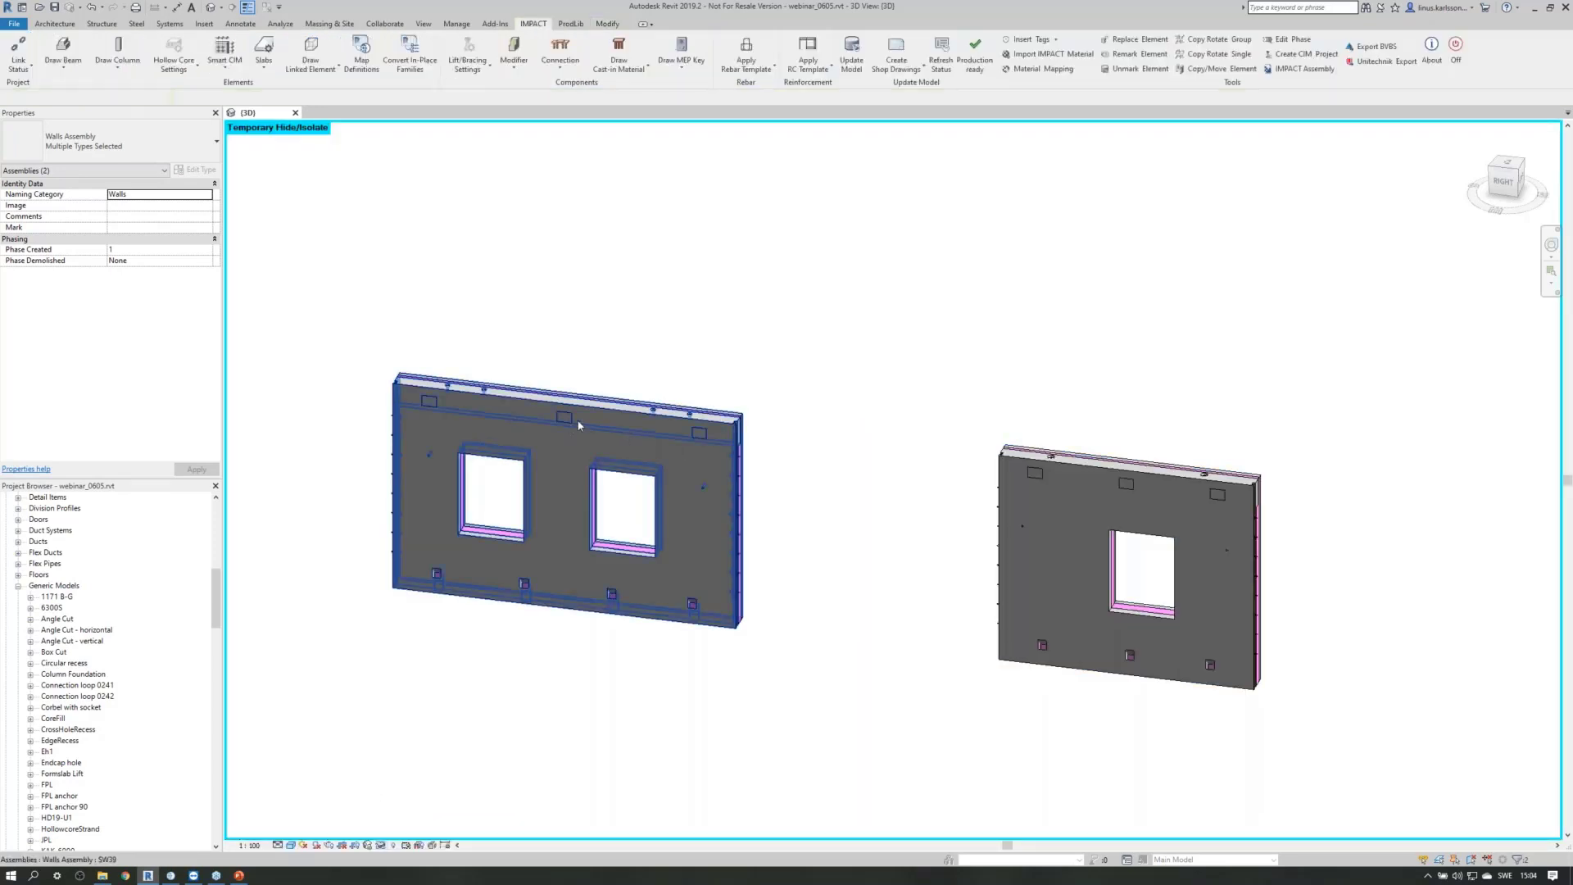
{"action": "key", "text": "Escape"}
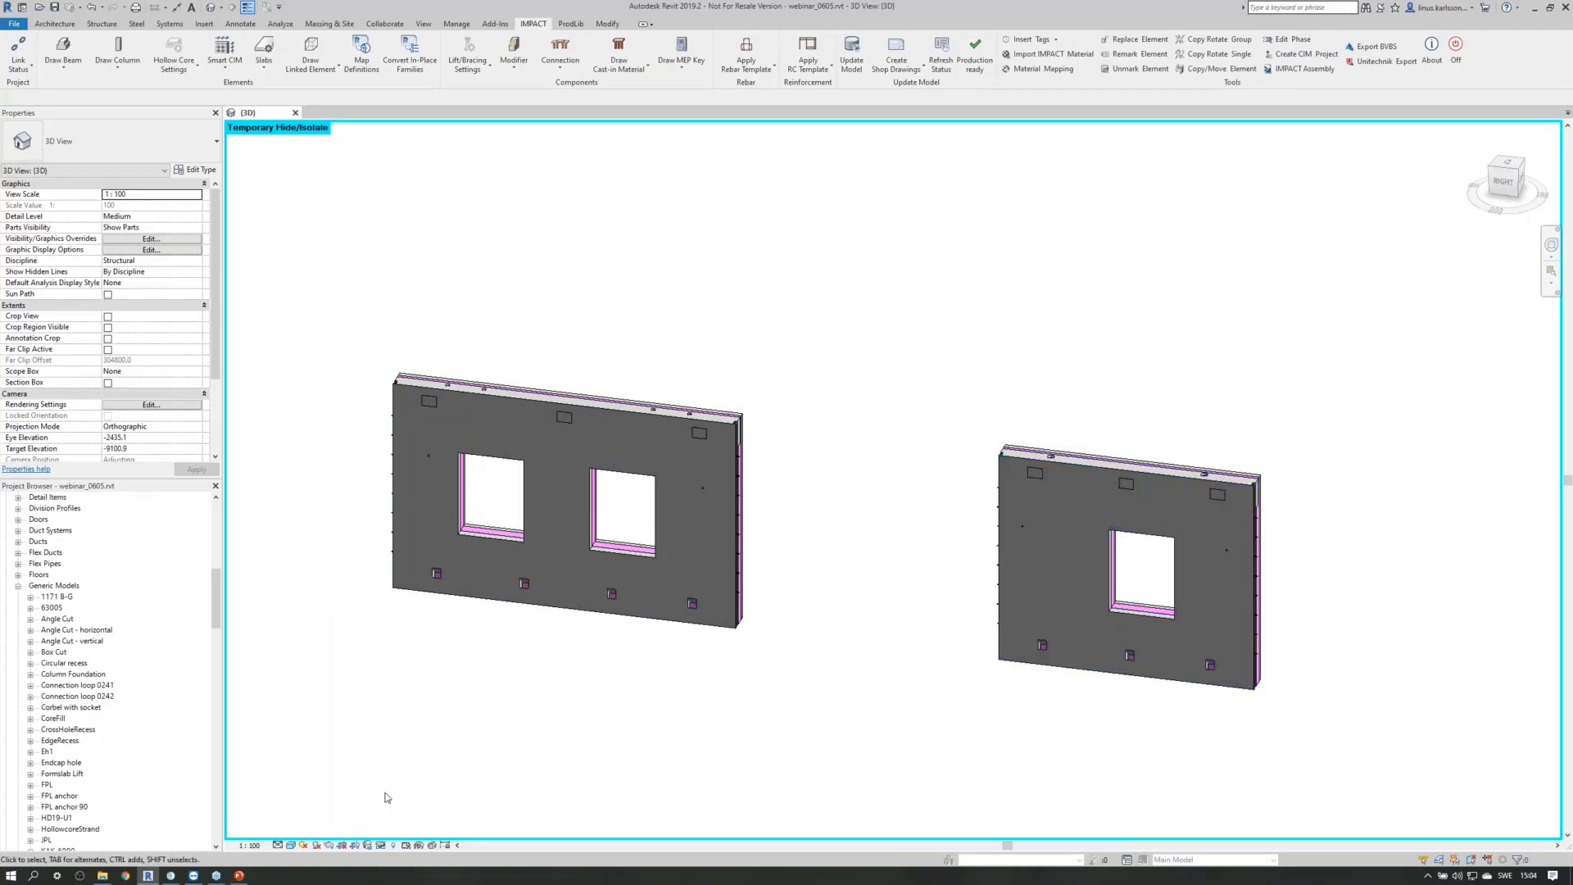
{"action": "left_click", "coordinate": [380, 845]}
{"action": "left_click", "coordinate": [426, 830]}
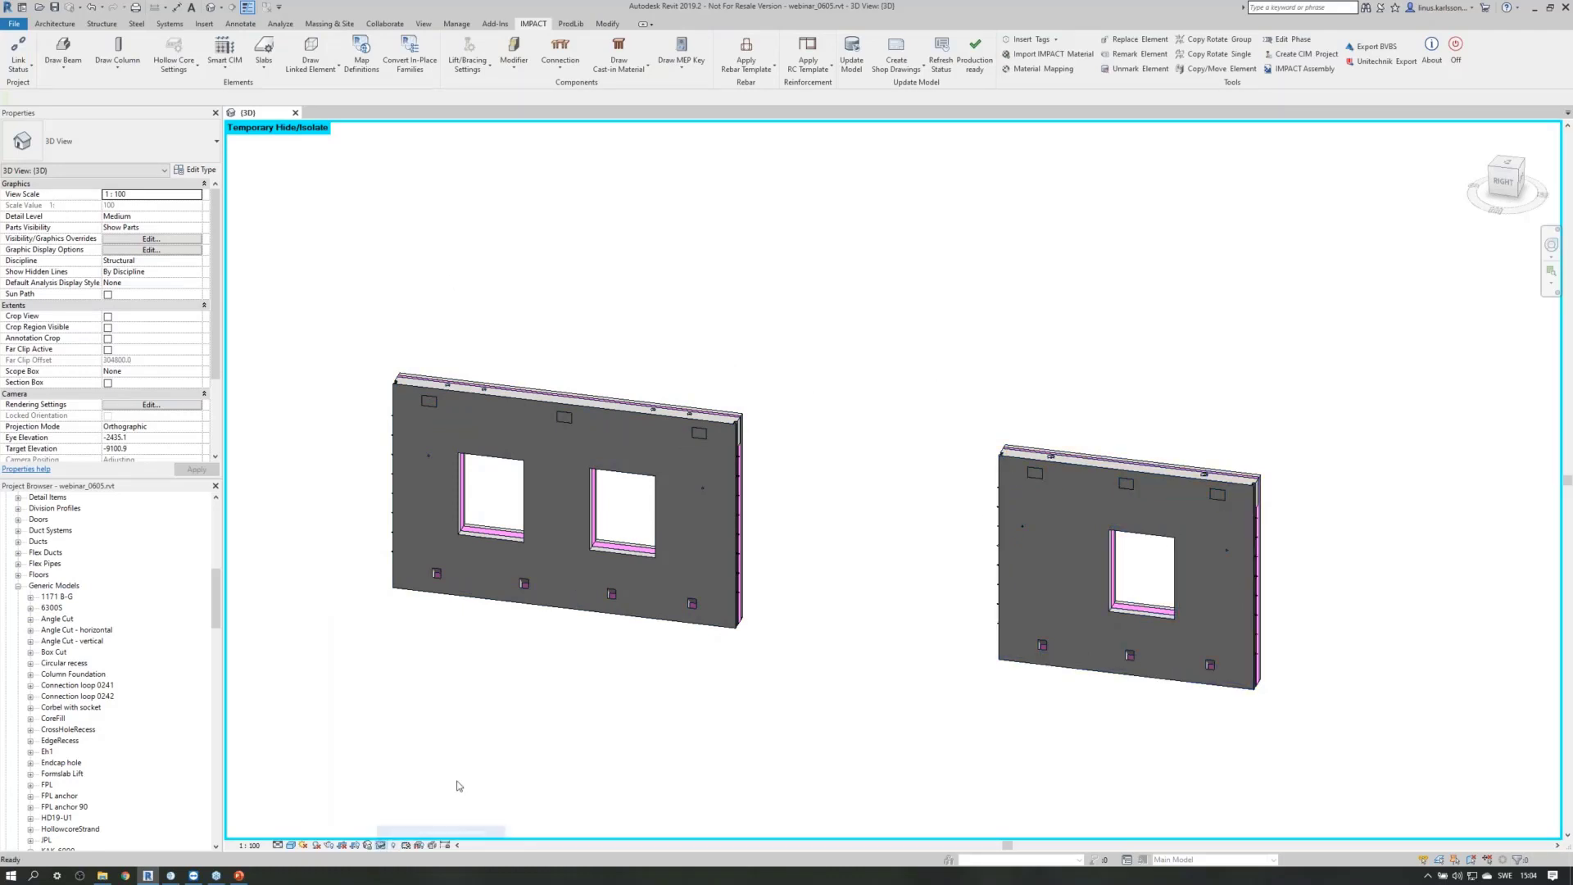
Isolate the two interior columns and the two beams they support, selecting them from the building's underside.
{"action": "scroll", "coordinate": [608, 335], "scroll_direction": "down", "scroll_amount": 5}
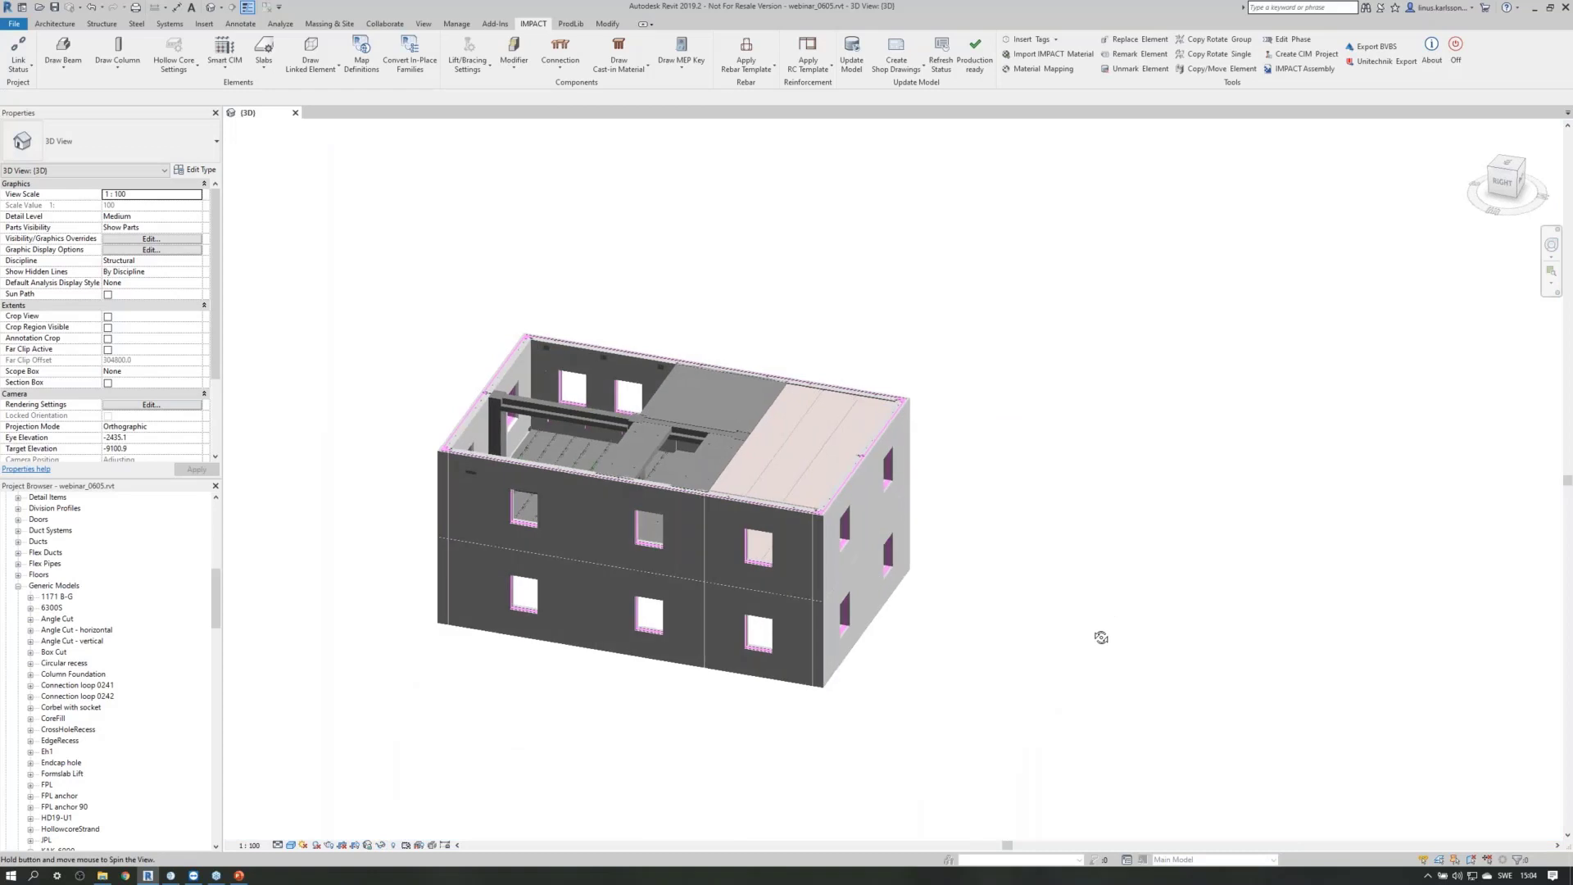
{"action": "middle_click_drag", "start_coordinate": [1107, 636], "coordinate": [737, 647], "text": "shift"}
{"action": "left_click", "coordinate": [770, 633]}
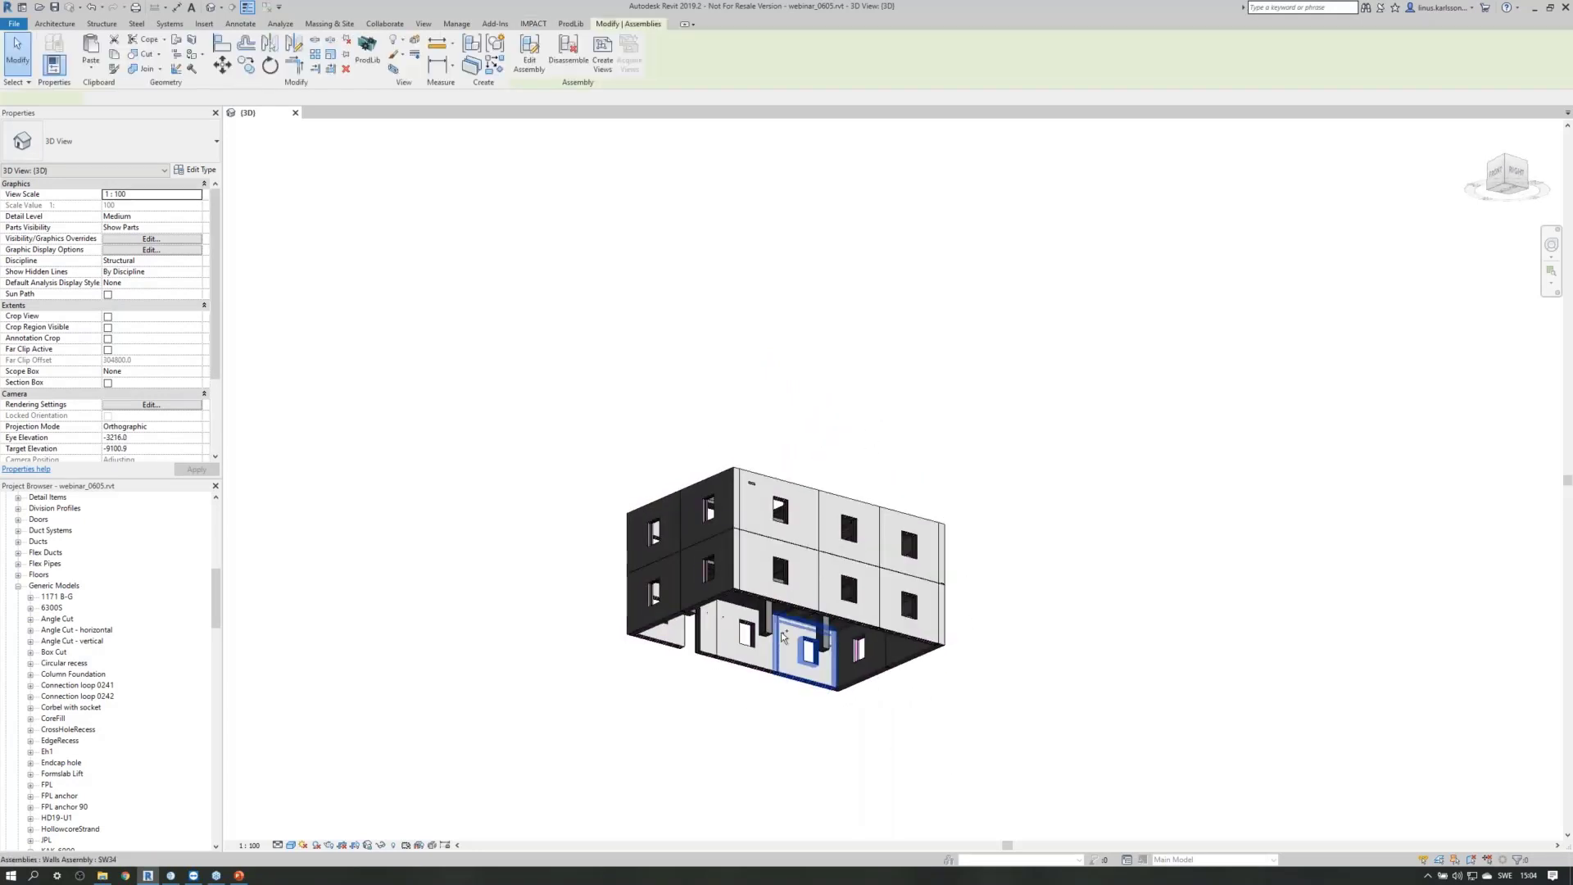
{"action": "middle_click_drag", "start_coordinate": [789, 758], "coordinate": [857, 643], "text": "shift"}
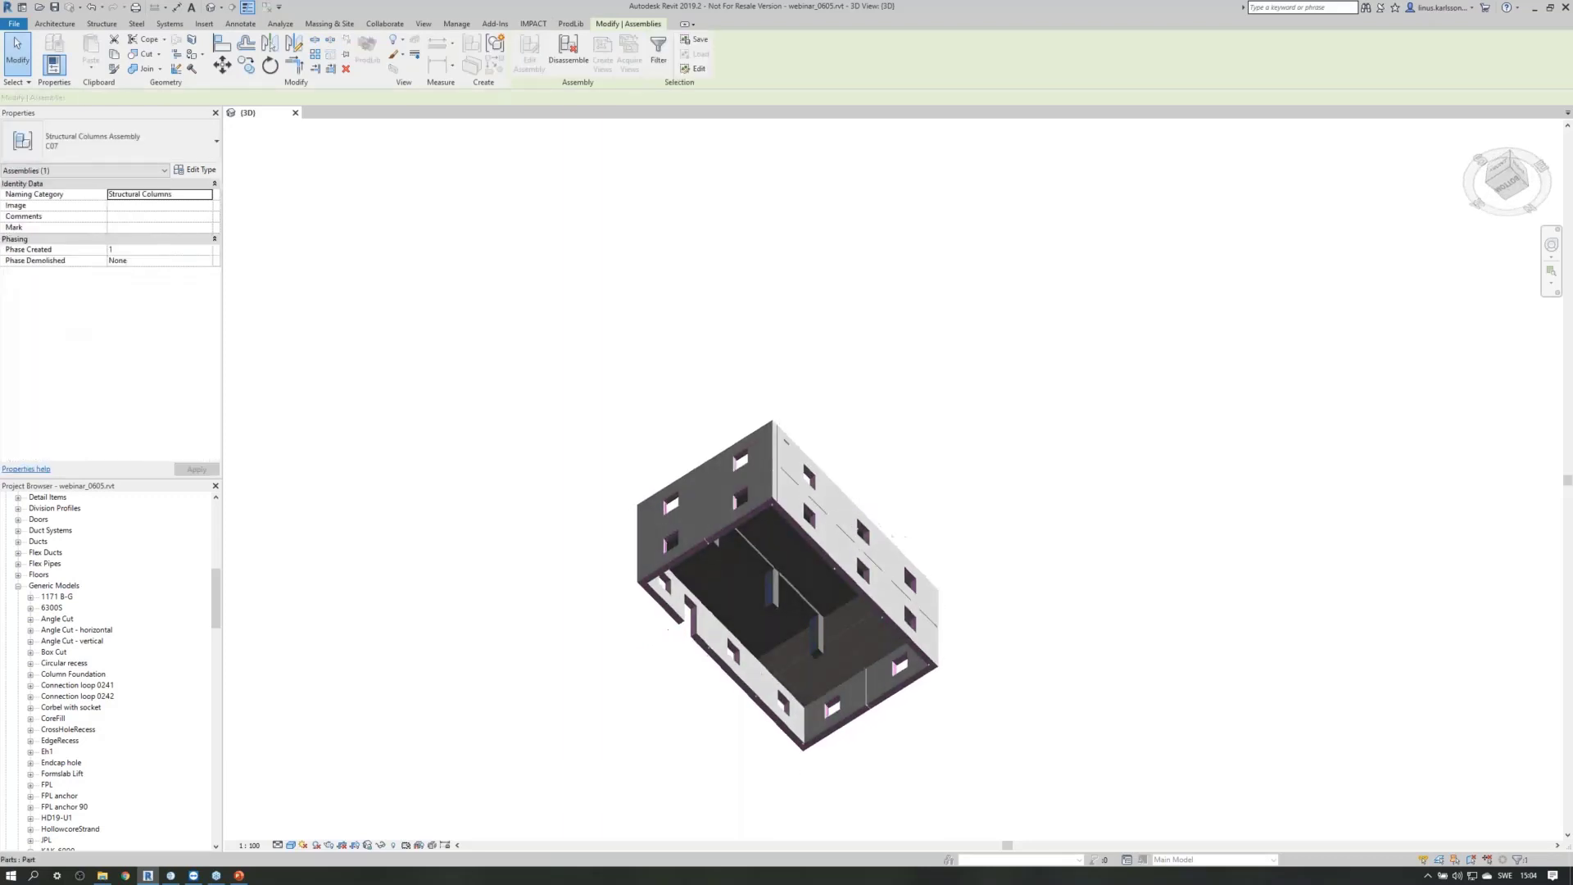
{"action": "left_click", "coordinate": [817, 635]}
{"action": "left_click", "coordinate": [799, 600], "text": "ctrl"}
{"action": "left_click", "coordinate": [785, 584], "text": "ctrl"}
{"action": "left_click", "coordinate": [749, 556], "text": "ctrl"}
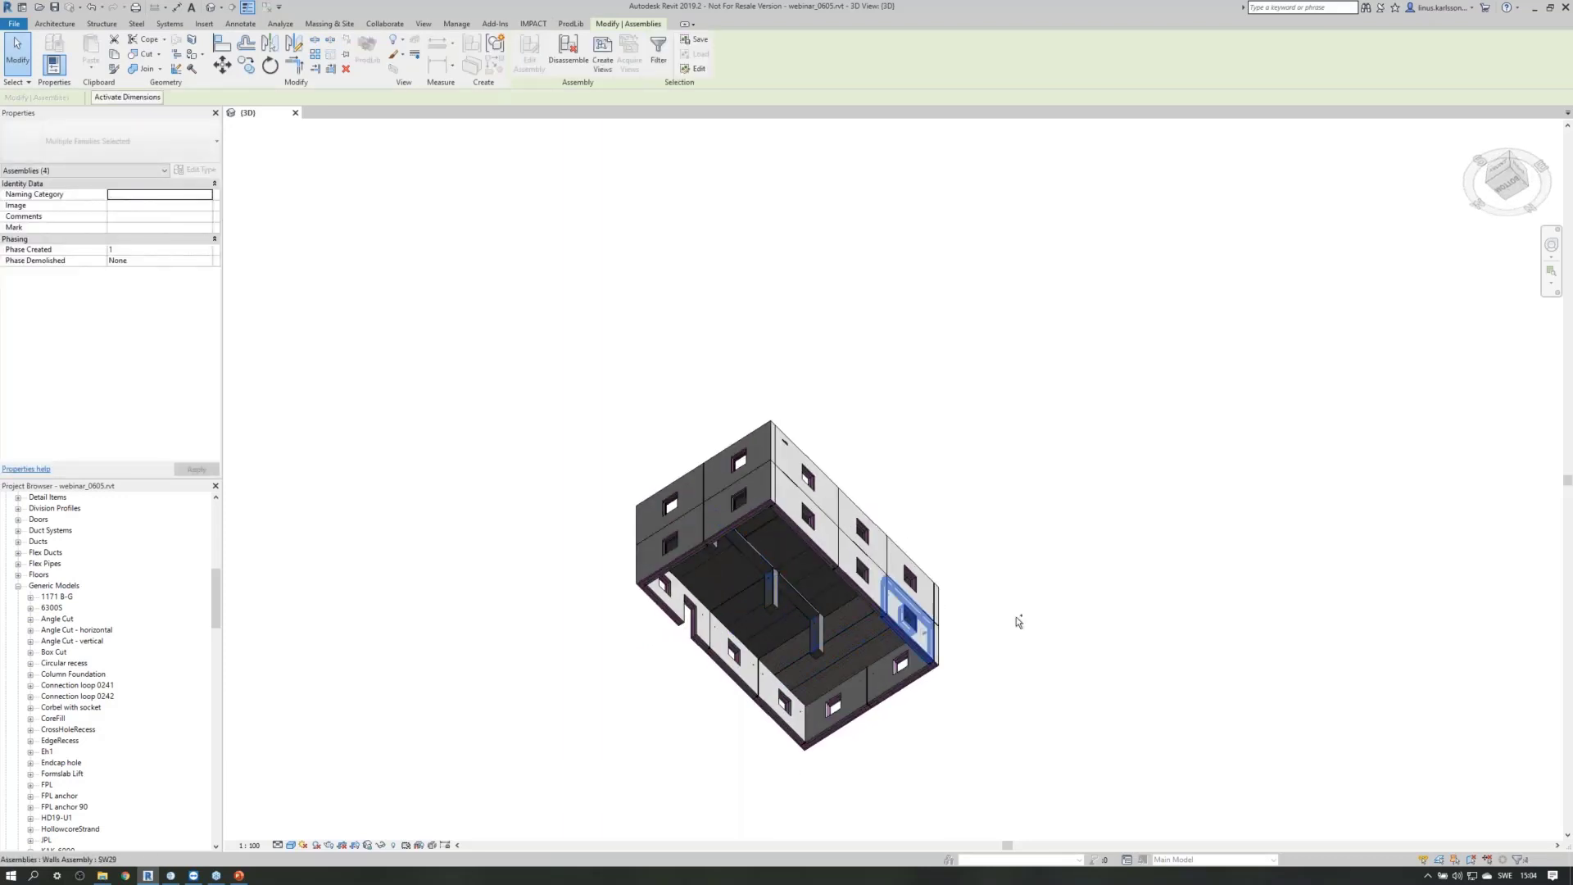
{"action": "left_click", "coordinate": [381, 845]}
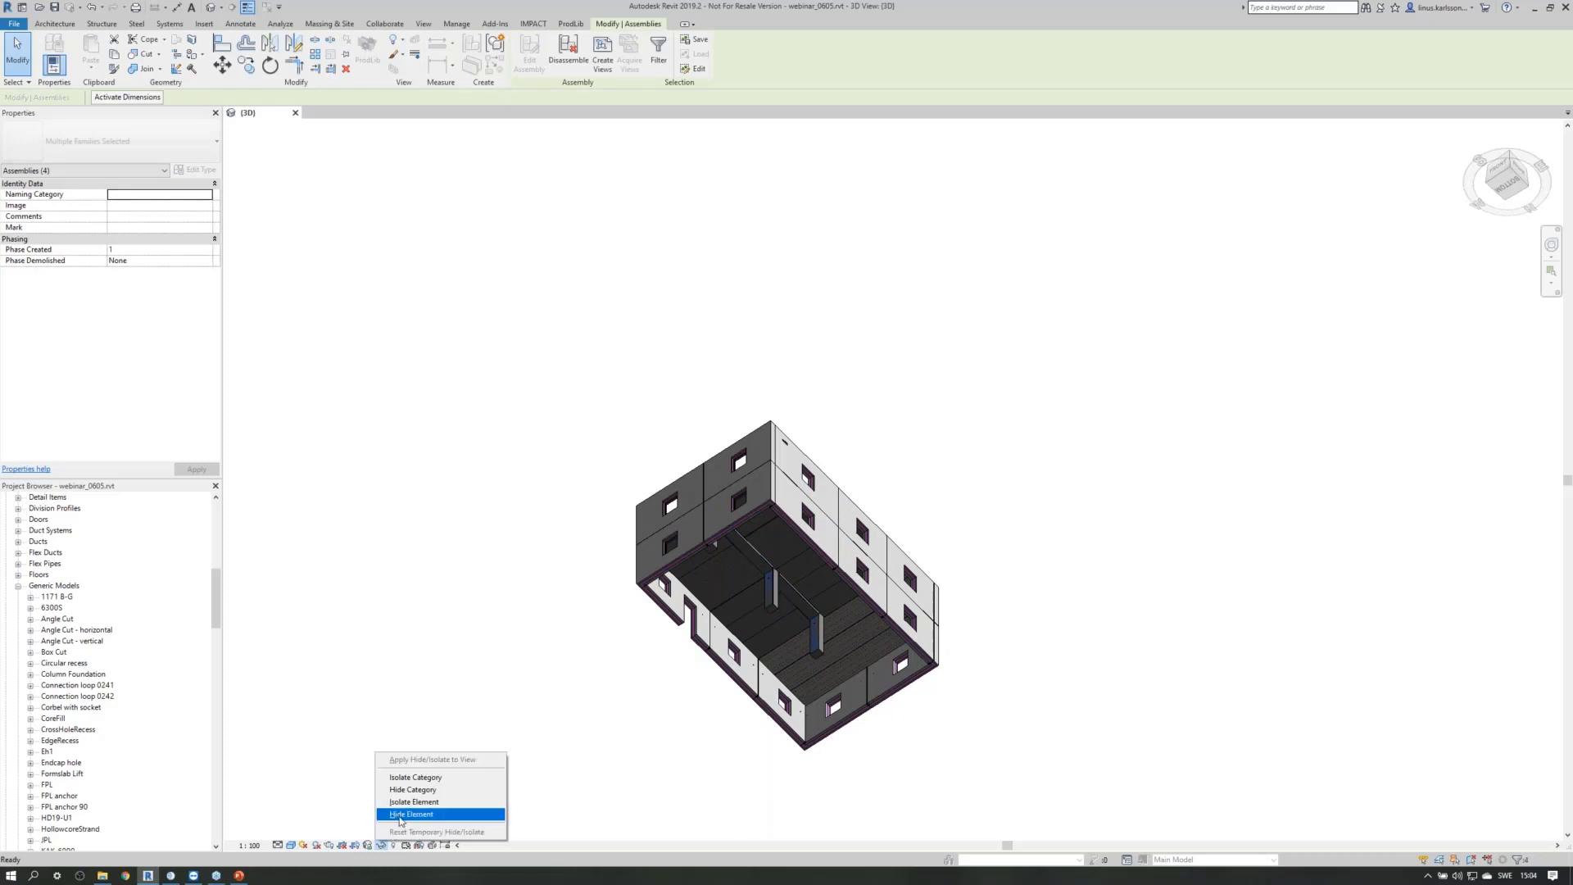
{"action": "left_click", "coordinate": [406, 805]}
{"action": "left_click", "coordinate": [1073, 531]}
Set the model transparency of the 3D view to 20 in the graphic display options.
{"action": "middle_click_drag", "start_coordinate": [921, 583], "coordinate": [831, 669], "text": "shift"}
{"action": "scroll", "coordinate": [831, 670], "scroll_direction": "up", "scroll_amount": 6}
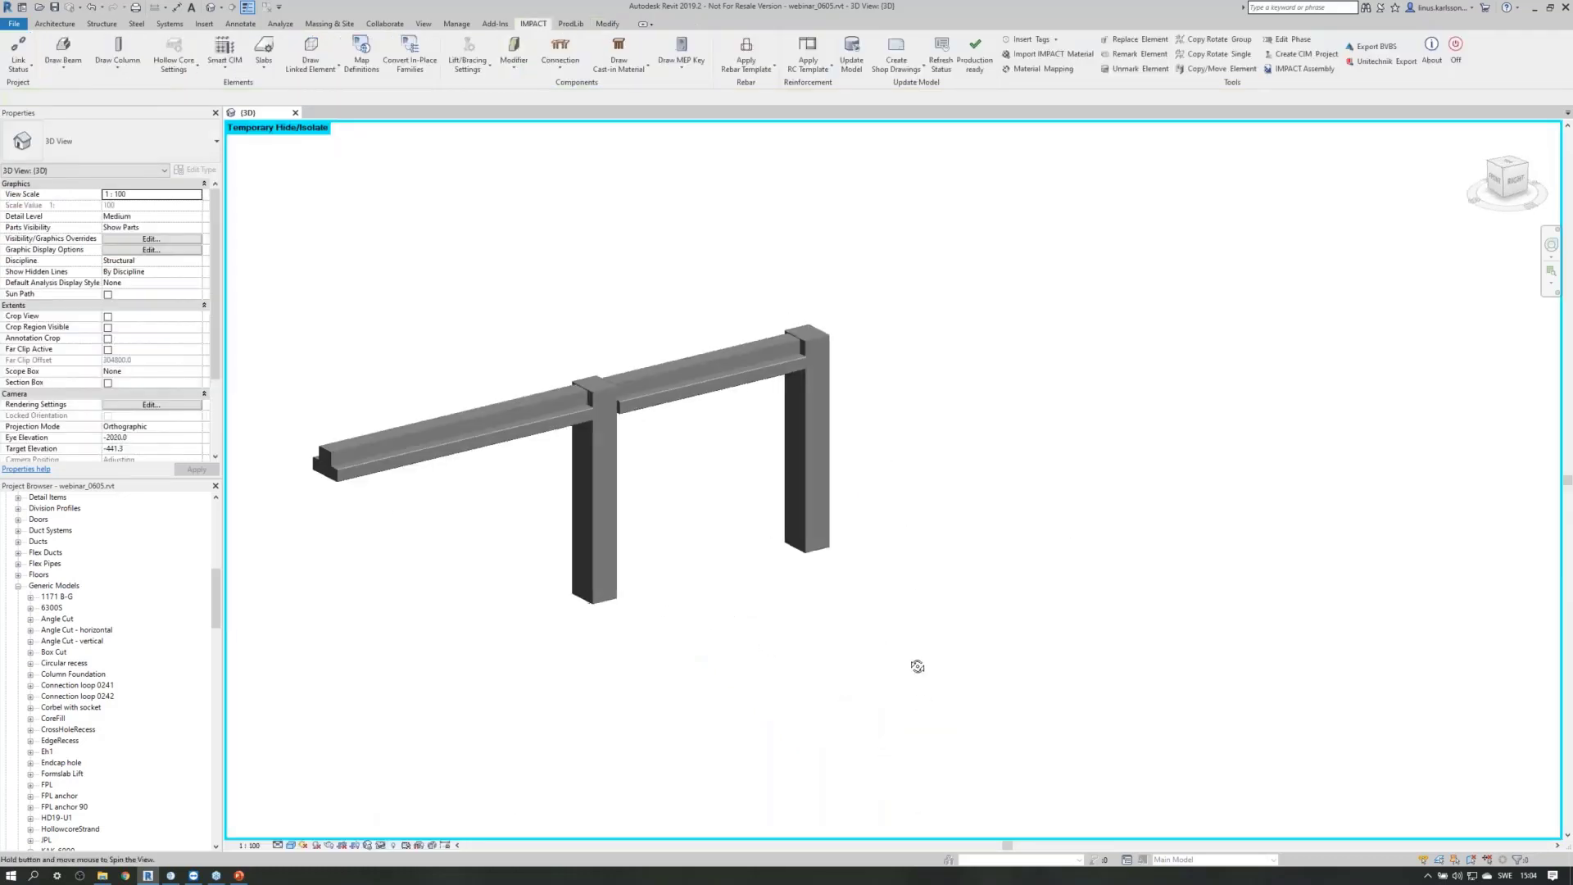
{"action": "left_click", "coordinate": [290, 845]}
{"action": "left_click", "coordinate": [336, 751]}
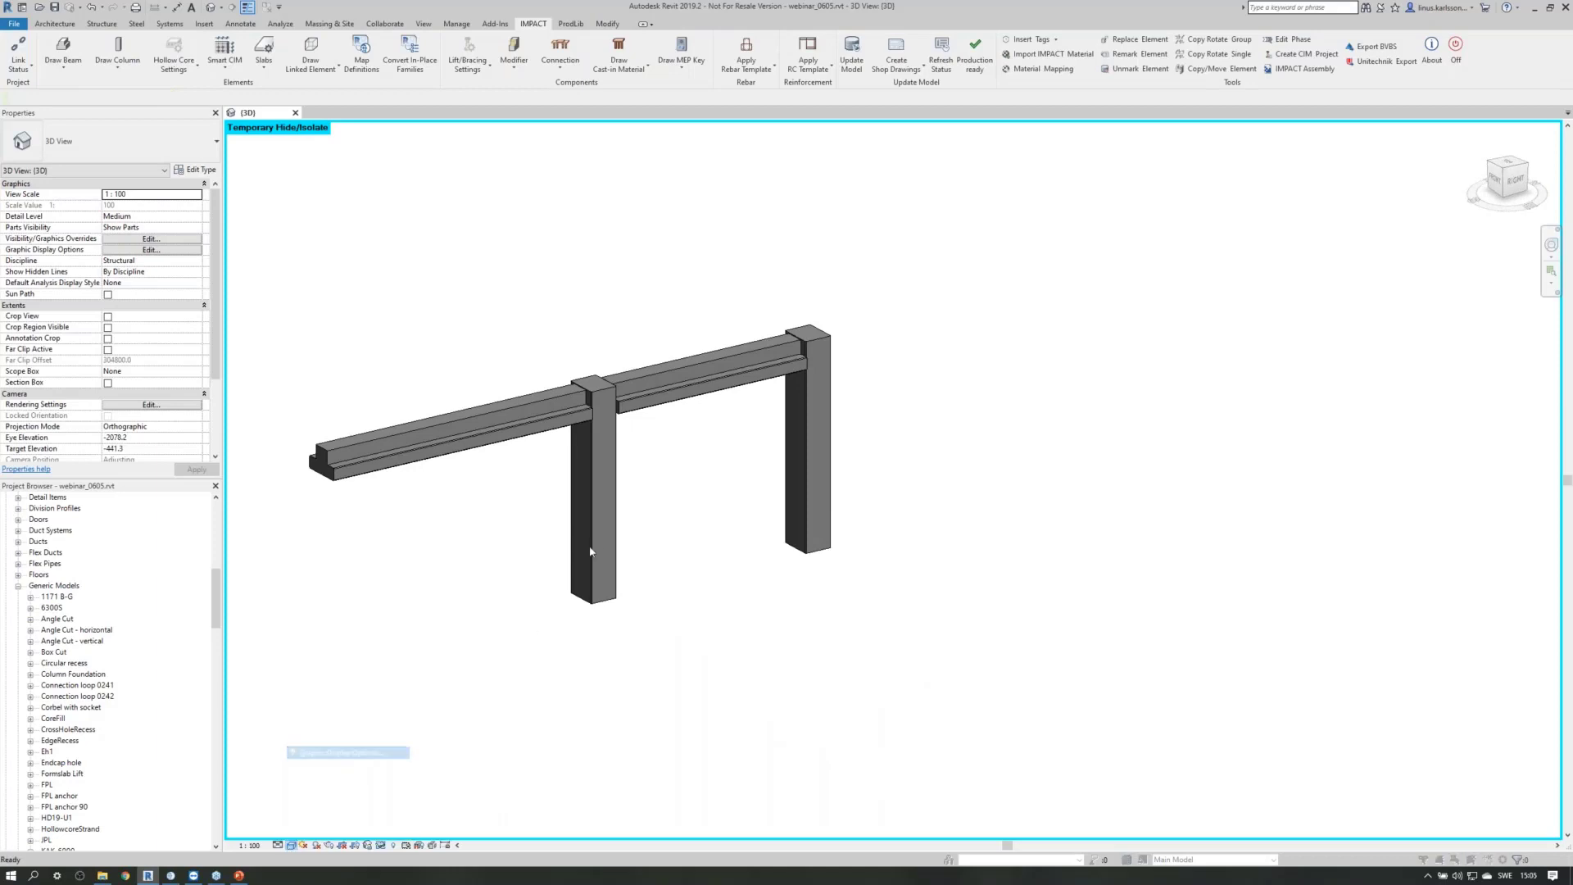
{"action": "left_click_drag", "start_coordinate": [597, 354], "coordinate": [622, 353]}
{"action": "left_click", "coordinate": [684, 526]}
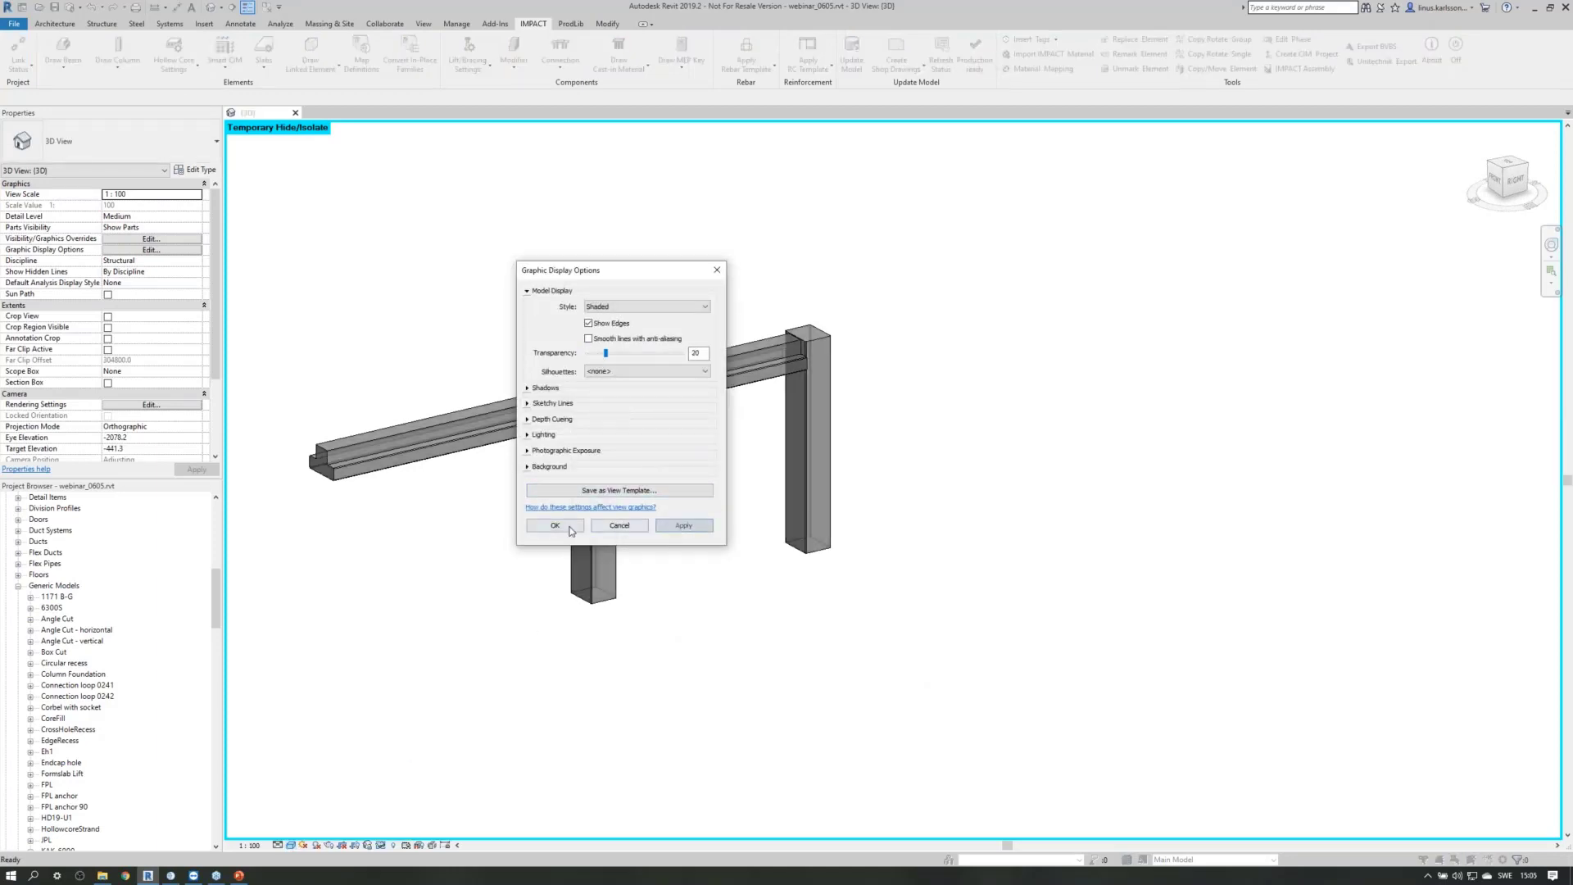
{"action": "left_click", "coordinate": [554, 526]}
Turn on the Structural Rebar category in the 3D view's visibility/graphics overrides.
{"action": "key", "text": "v"}
{"action": "key", "text": "v"}
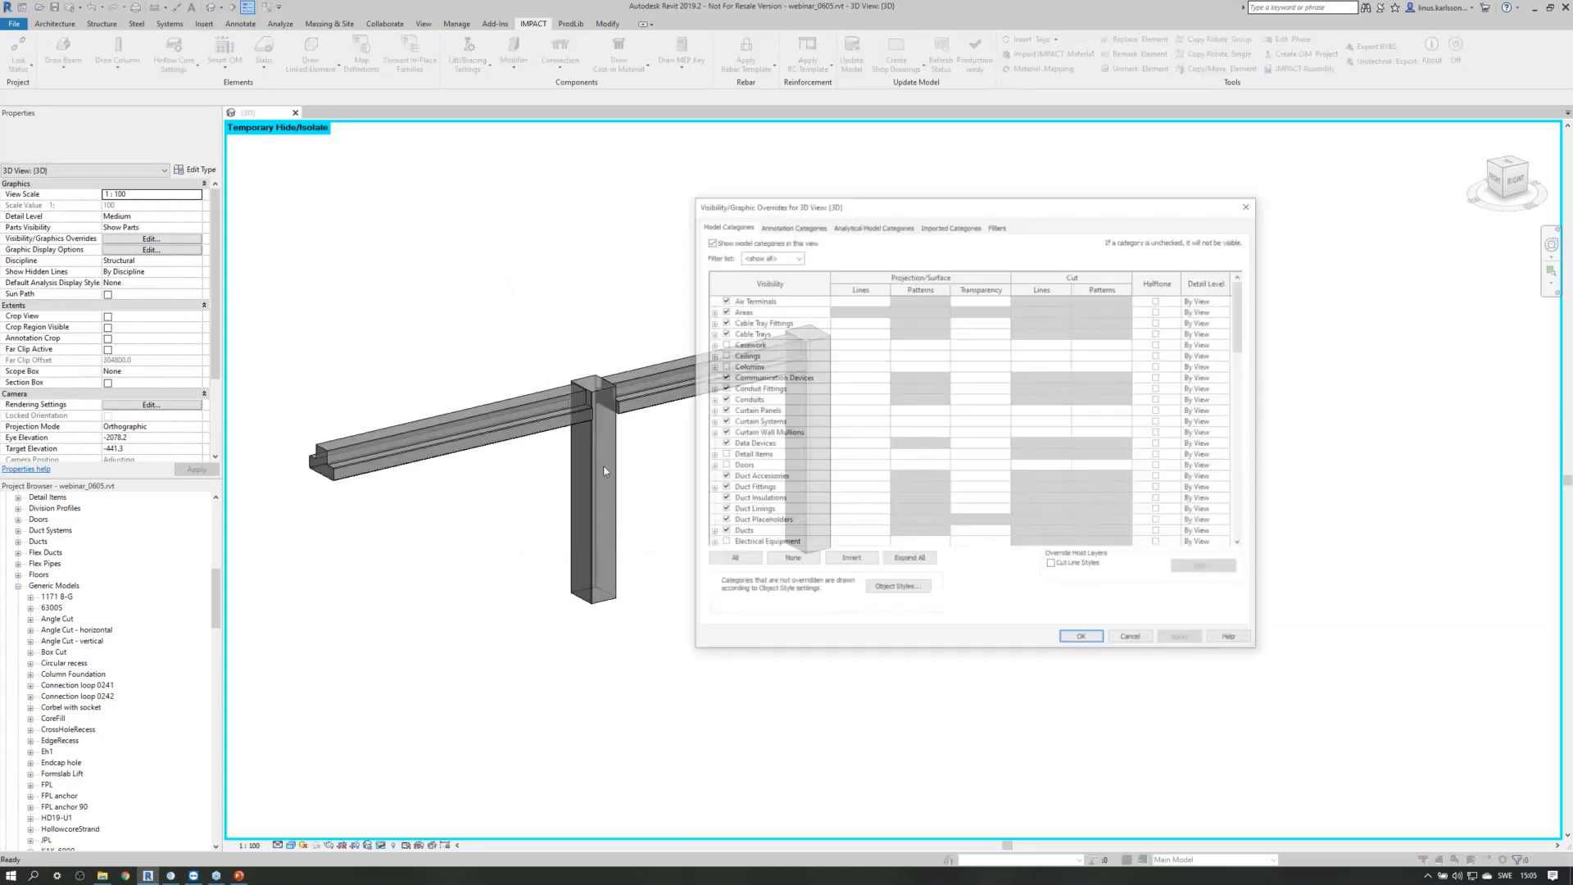
{"action": "key", "text": "s"}
{"action": "scroll", "coordinate": [799, 493], "scroll_direction": "down", "scroll_amount": 5}
{"action": "left_click", "coordinate": [723, 533]}
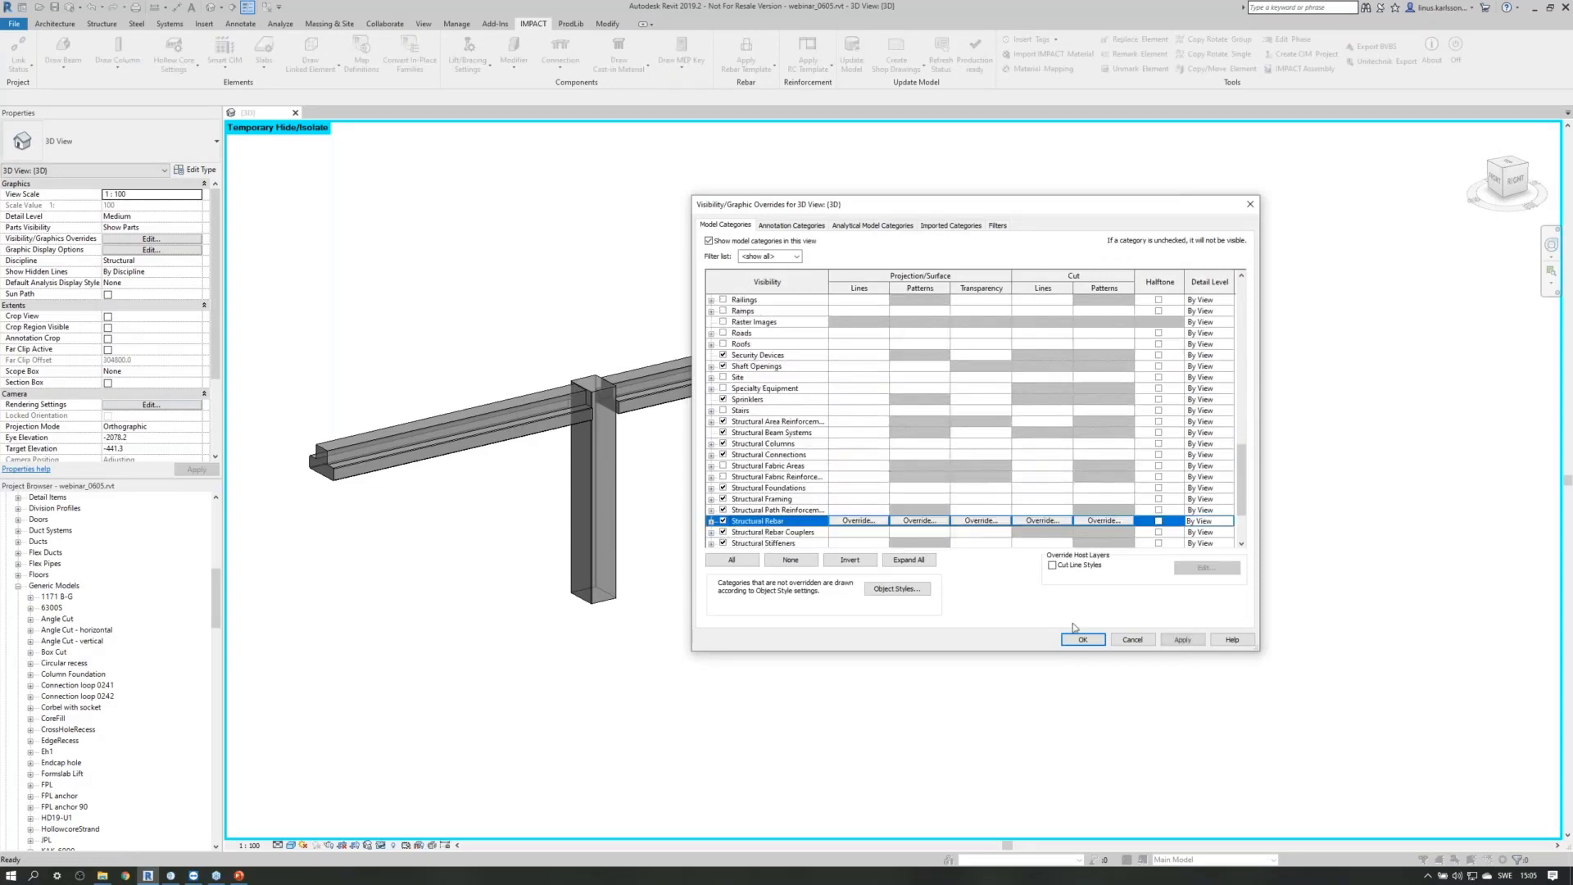
{"action": "left_click", "coordinate": [1066, 644]}
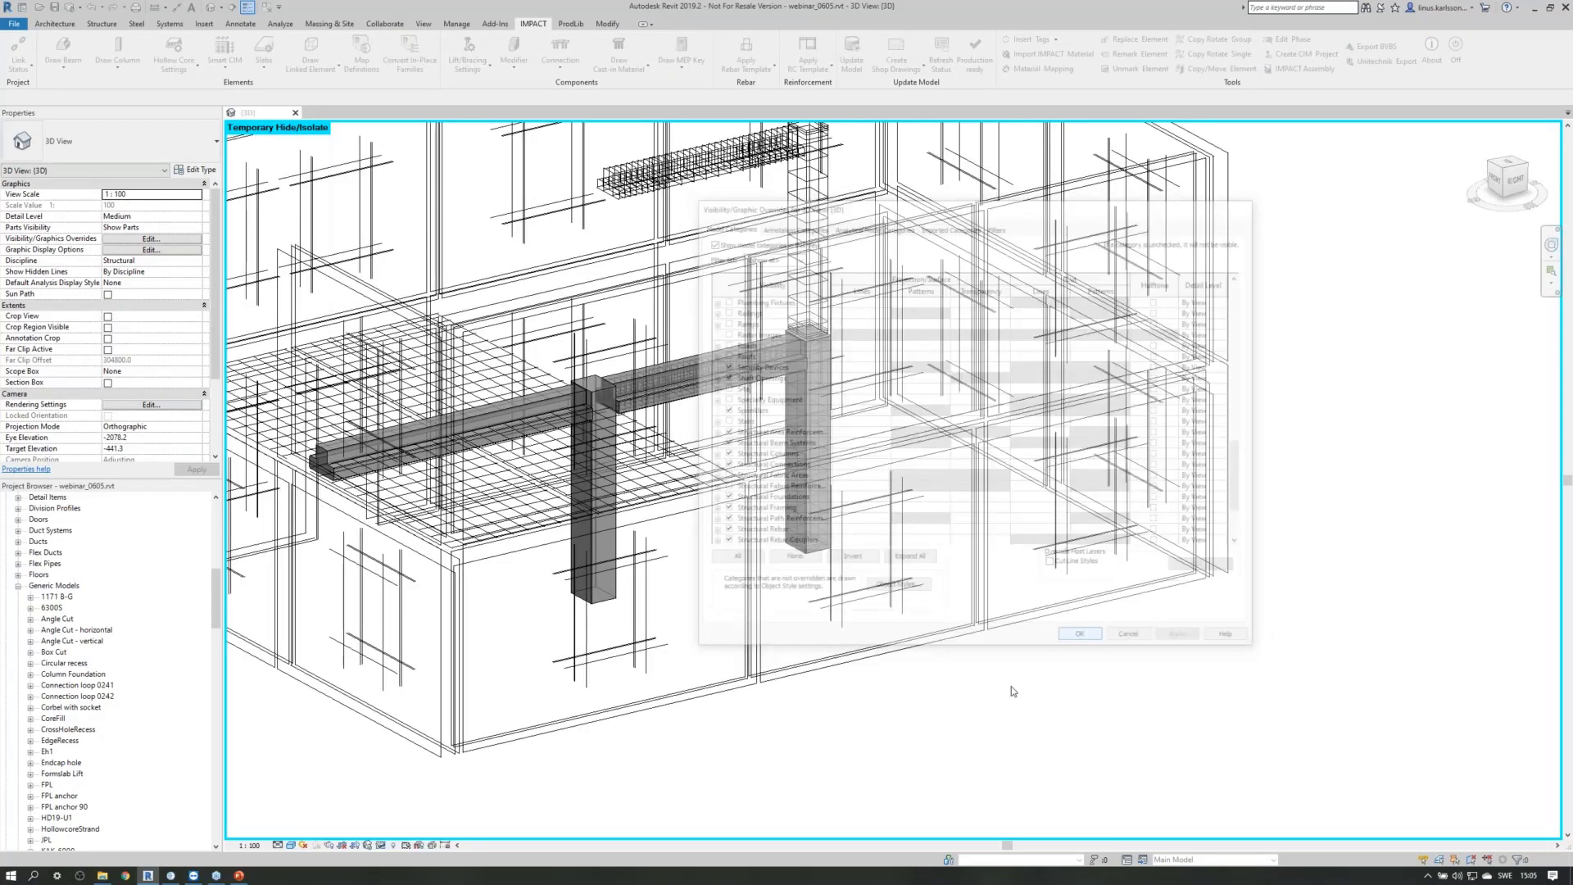
Isolate the two interior columns and the two beams again, so only these four assemblies and their reinforcement are shown.
{"action": "scroll", "coordinate": [968, 693], "scroll_direction": "down", "scroll_amount": 3}
{"action": "left_click", "coordinate": [875, 505]}
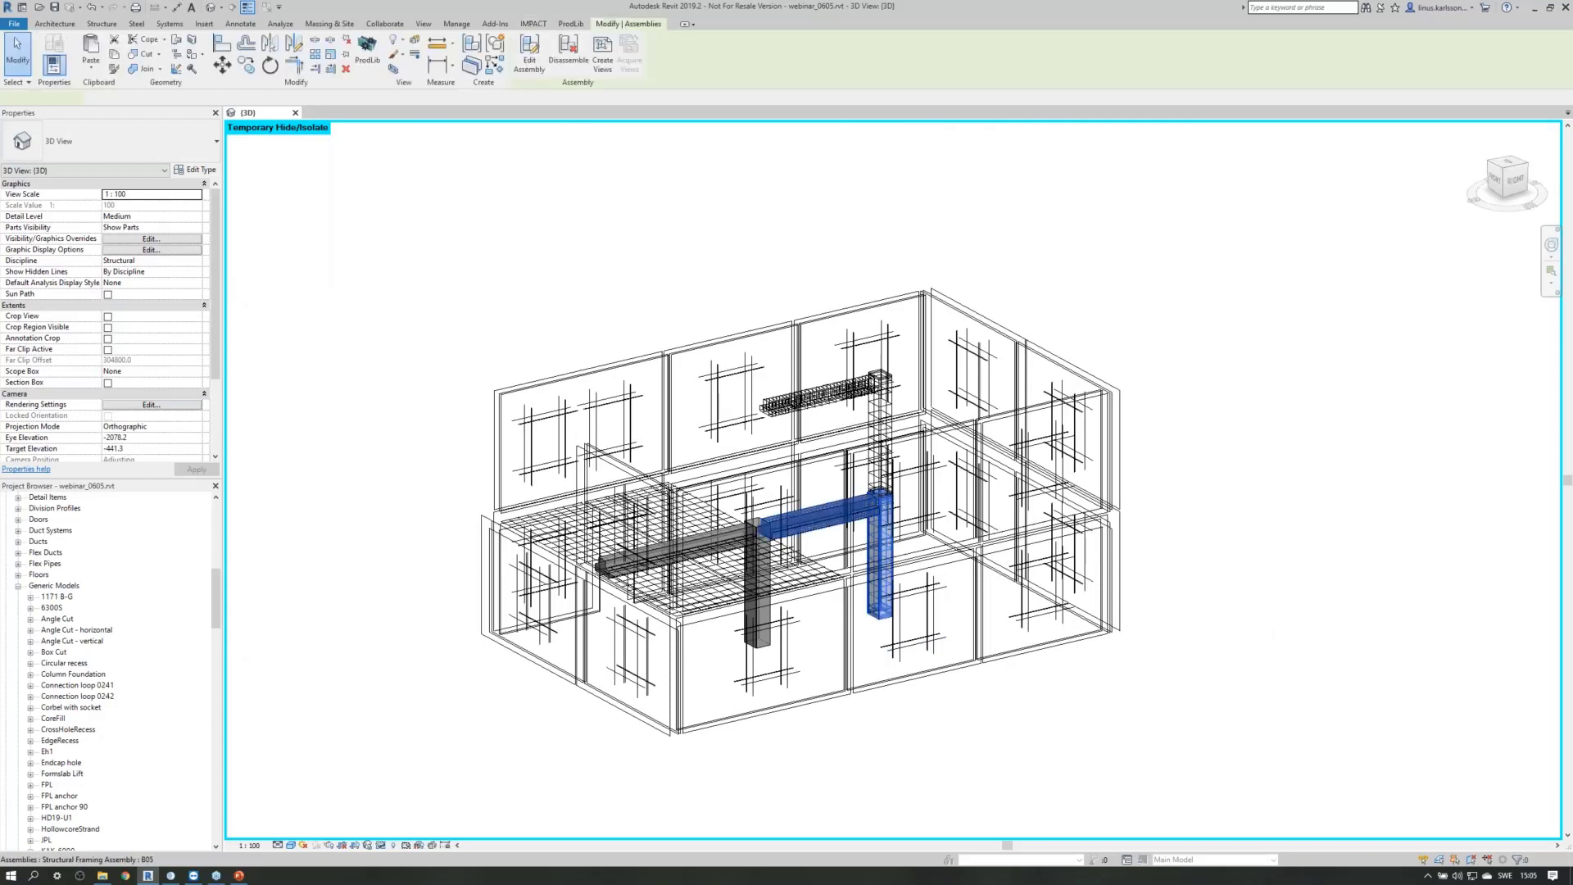
{"action": "left_click", "coordinate": [760, 527], "text": "ctrl"}
{"action": "left_click", "coordinate": [763, 627], "text": "ctrl"}
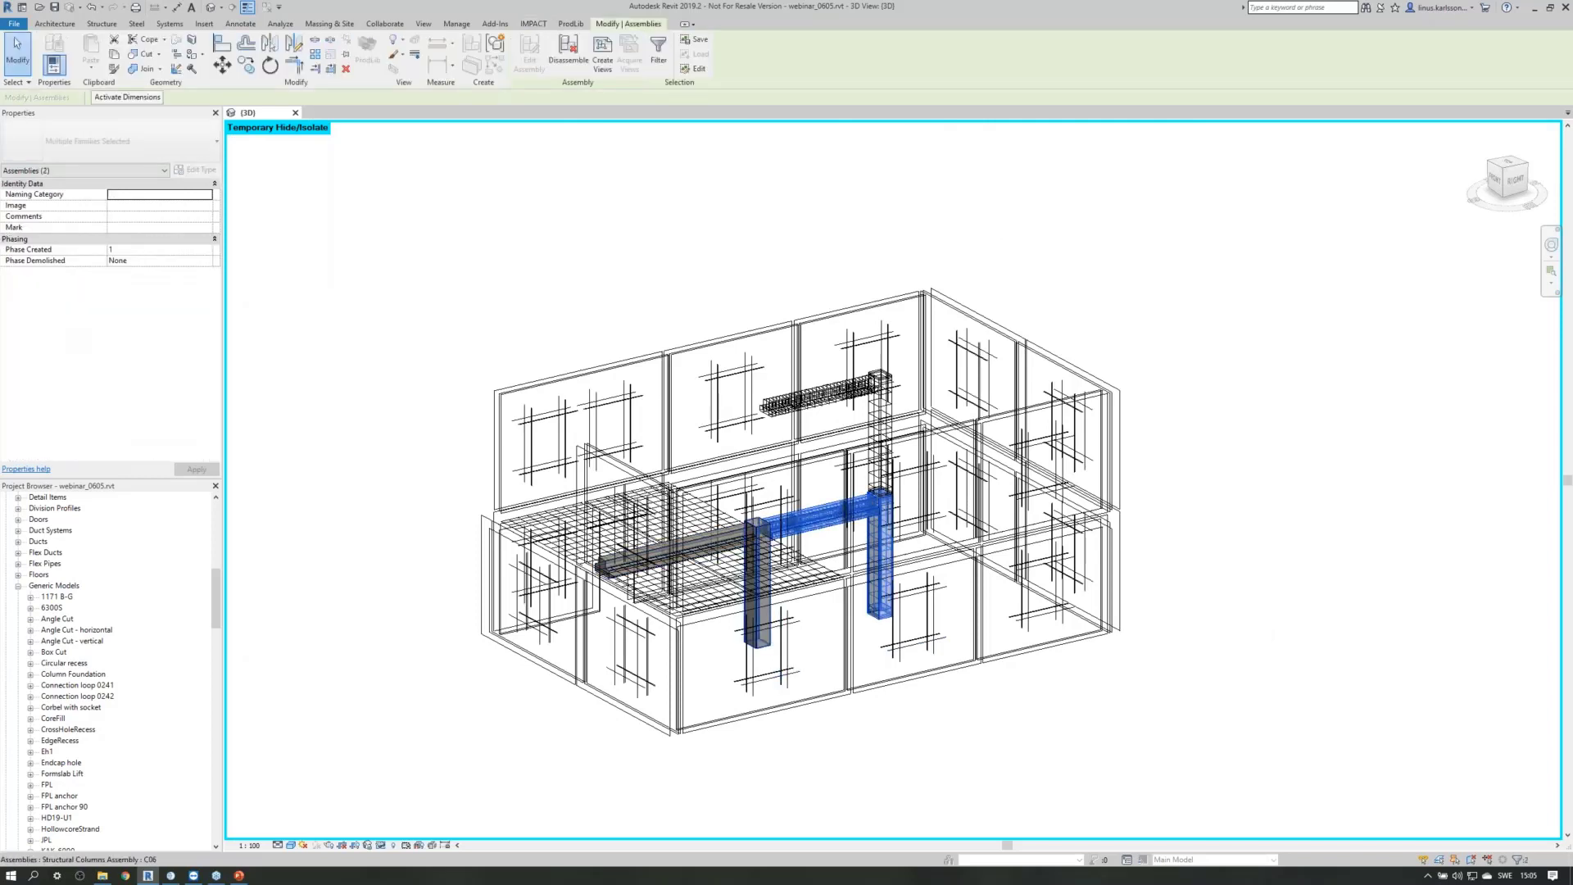
{"action": "left_click", "coordinate": [623, 562], "text": "ctrl"}
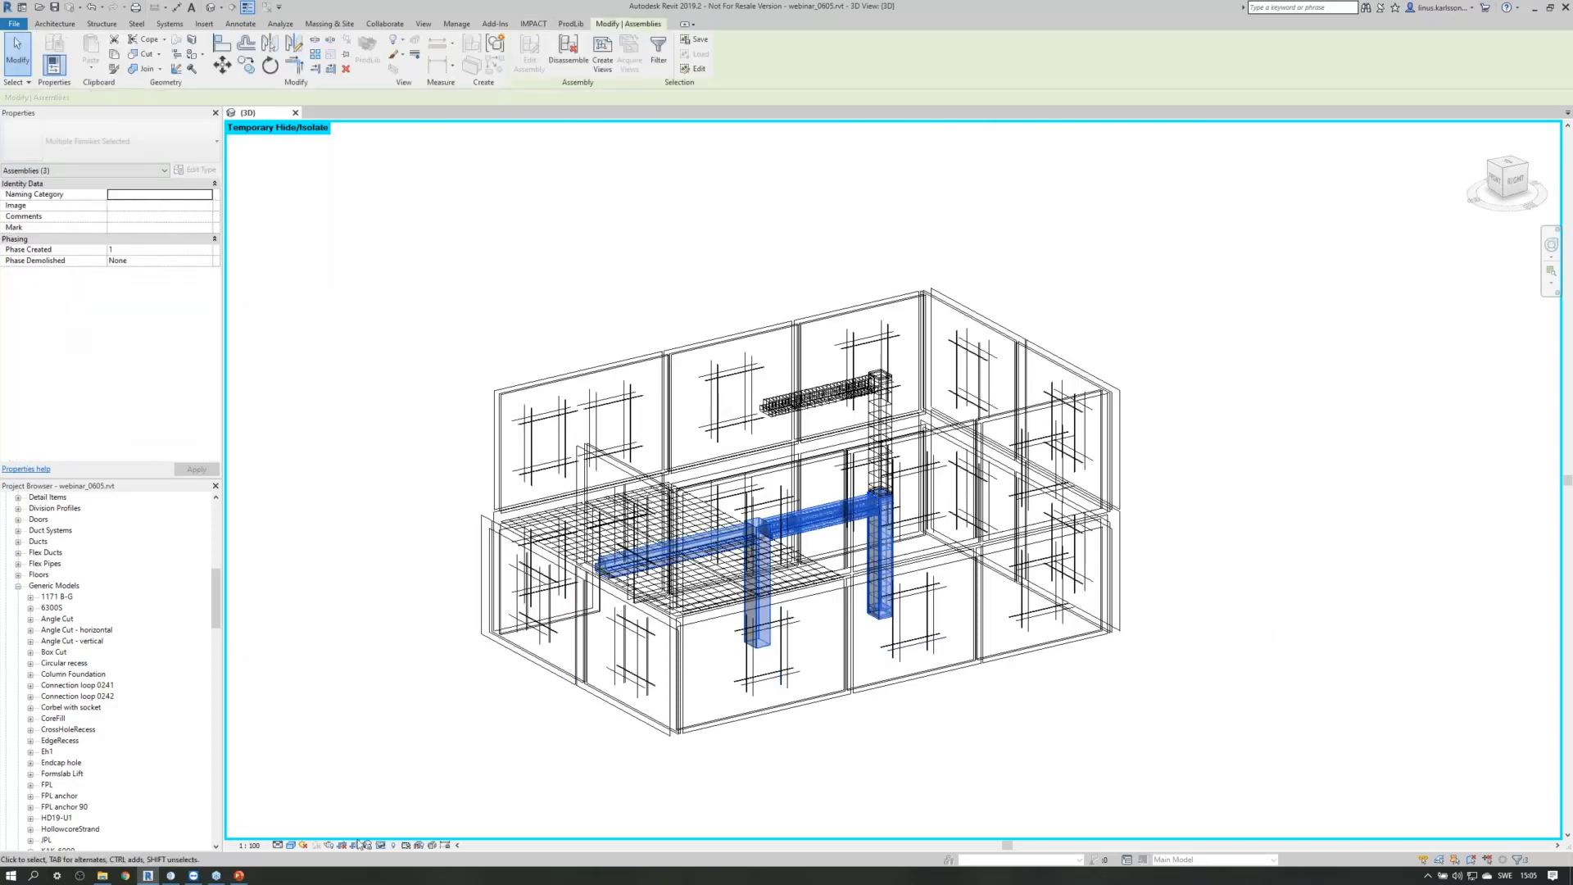
{"action": "left_click", "coordinate": [381, 845]}
{"action": "left_click", "coordinate": [414, 802]}
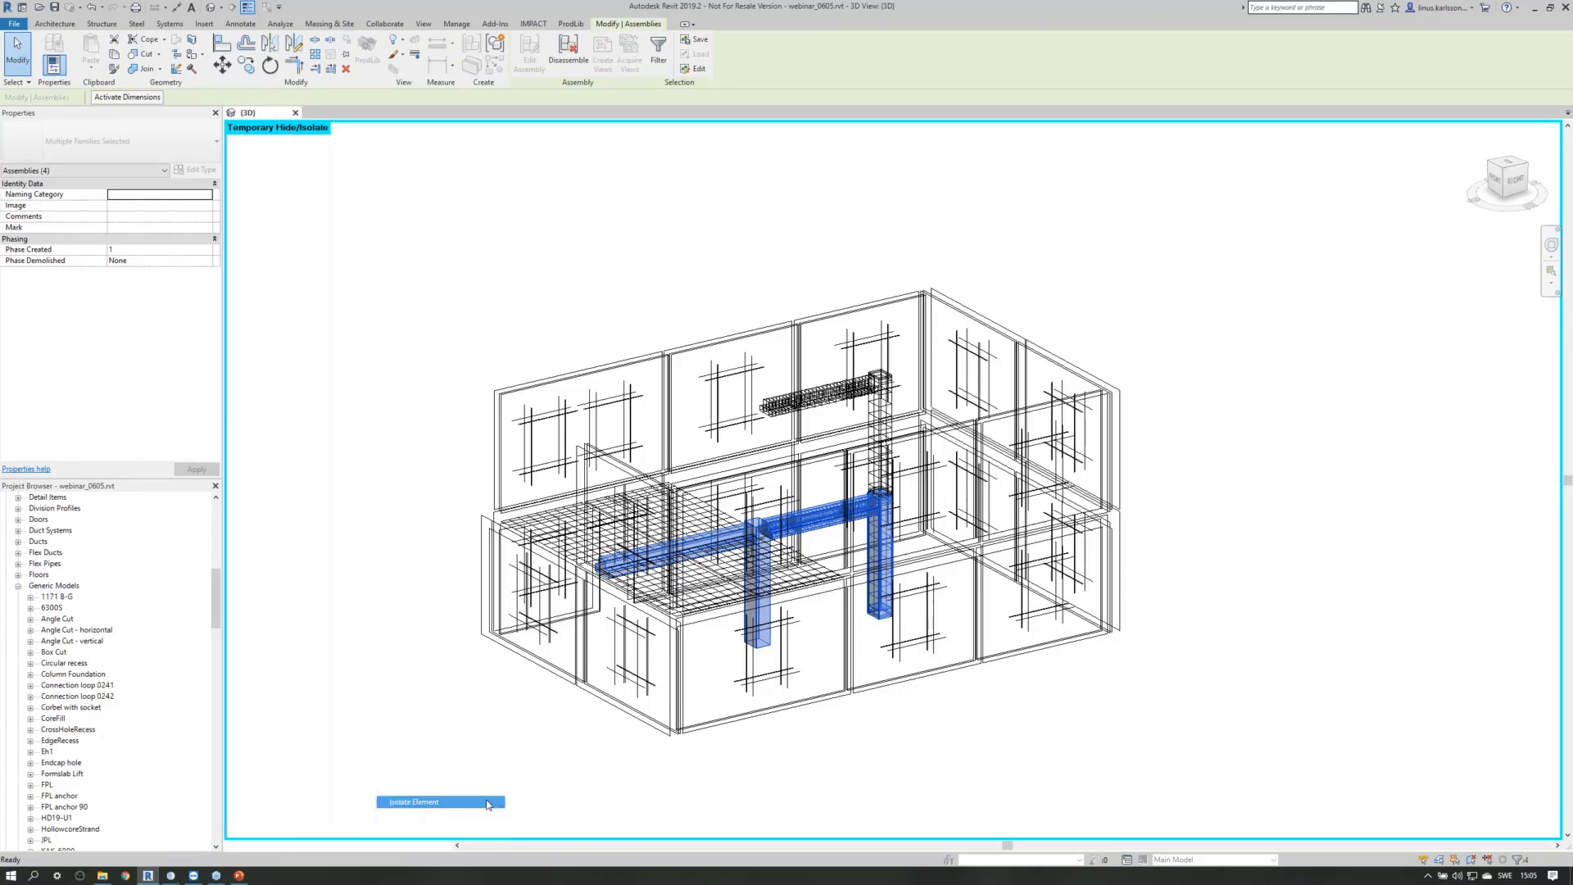
{"action": "left_click", "coordinate": [695, 790]}
{"action": "scroll", "coordinate": [926, 650], "scroll_direction": "up", "scroll_amount": 5}
{"action": "scroll", "coordinate": [926, 650], "scroll_direction": "down", "scroll_amount": 4}
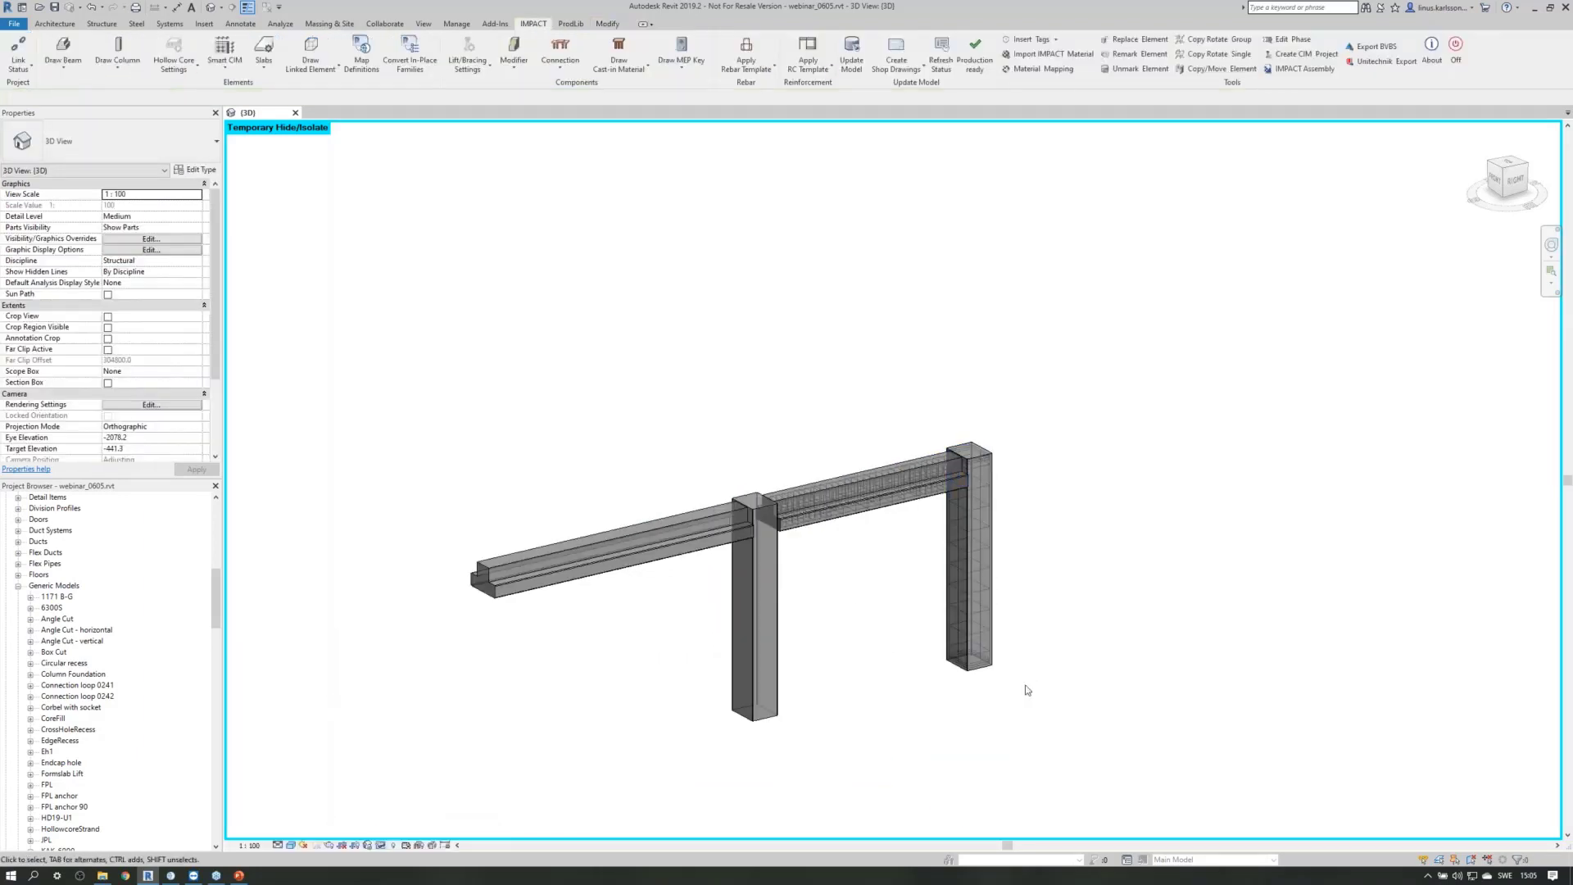
{"action": "scroll", "coordinate": [1026, 686], "scroll_direction": "up", "scroll_amount": 3}
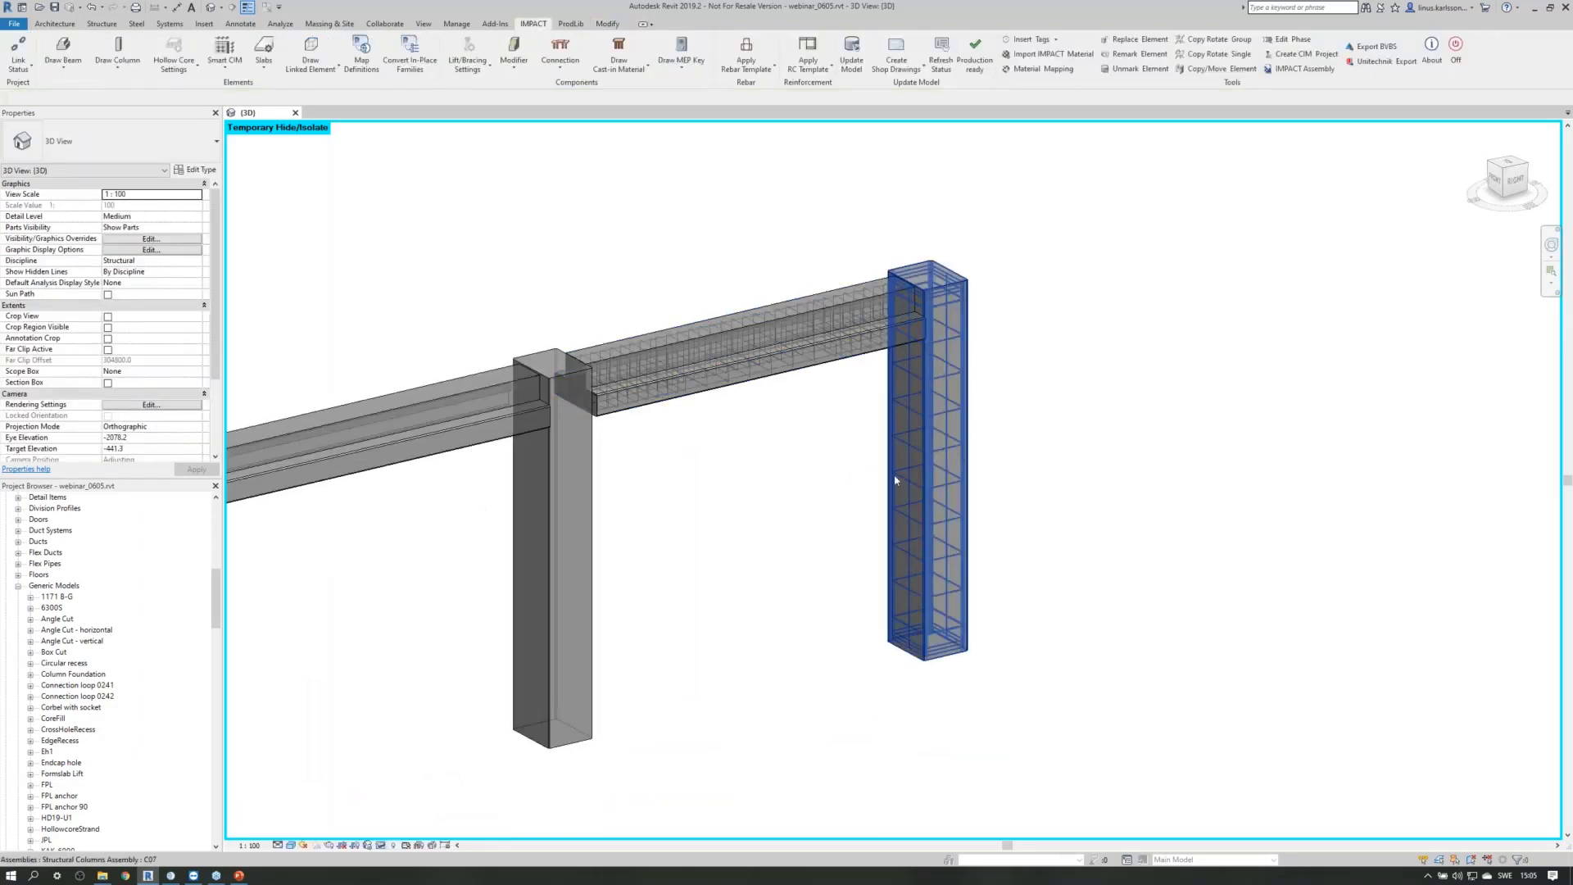
{"action": "scroll", "coordinate": [1043, 380], "scroll_direction": "down", "scroll_amount": 1}
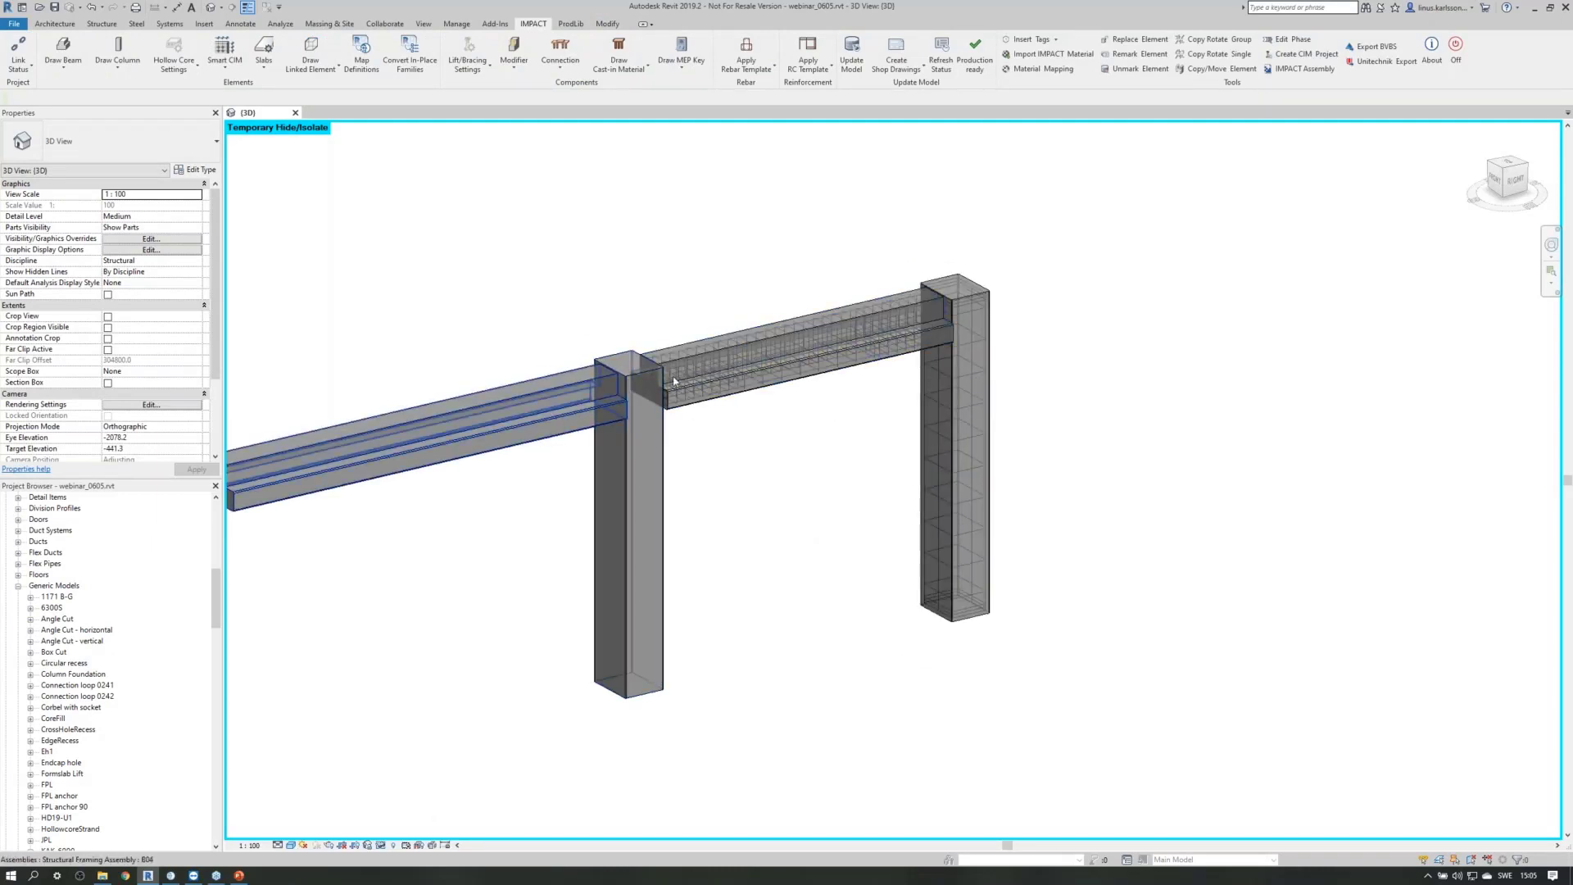
{"action": "scroll", "coordinate": [907, 499], "scroll_direction": "down", "scroll_amount": 2}
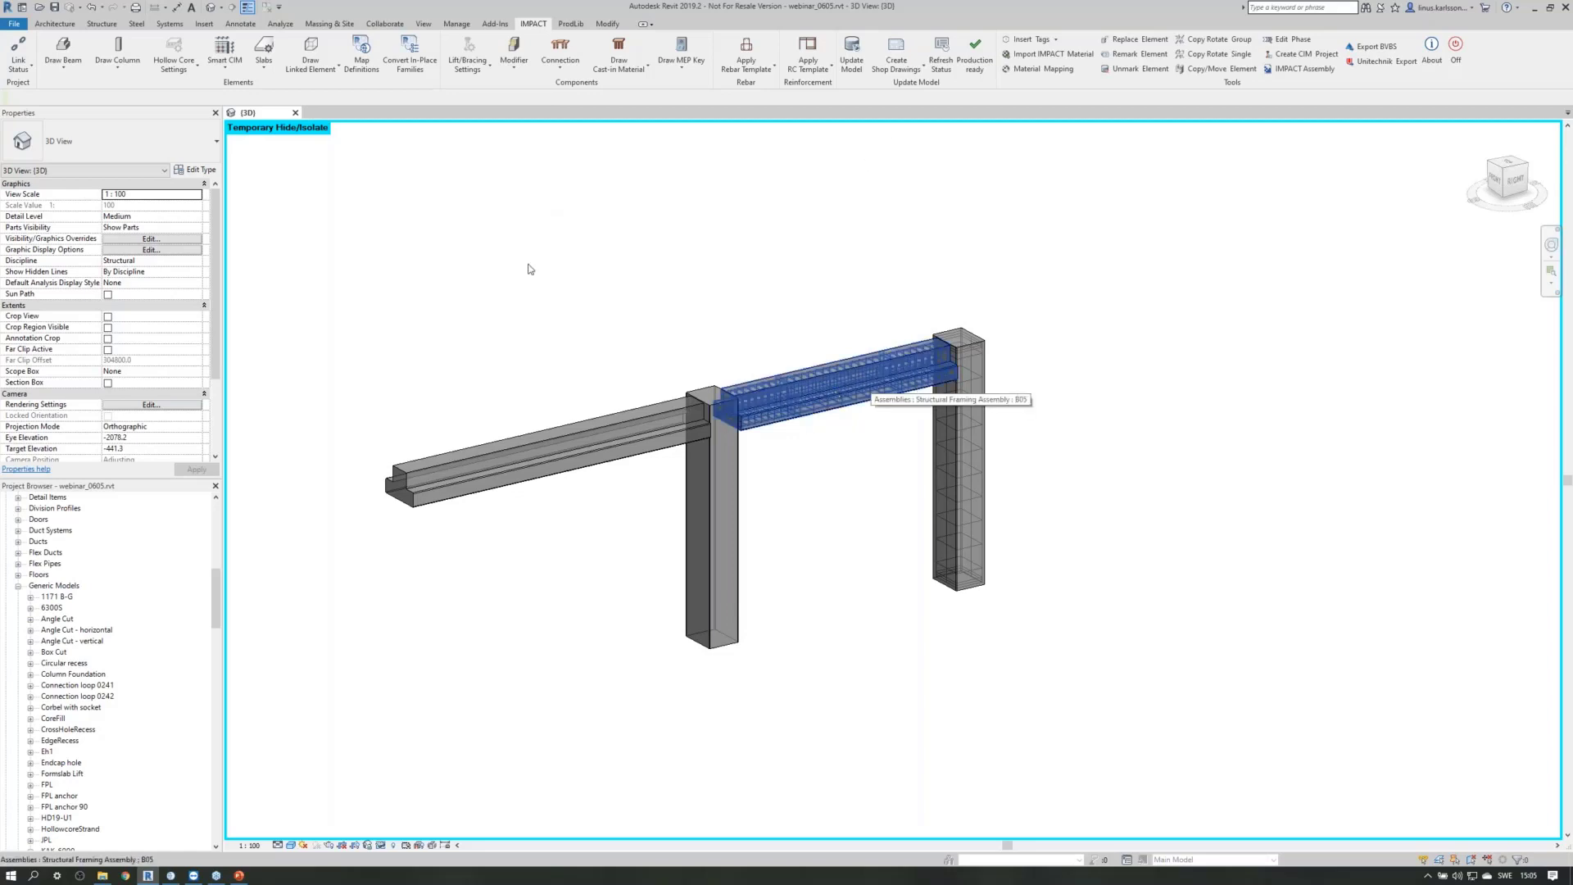
Open the Inverted T rebars configuration for editing from the Common rebar templates of type Beam.
{"action": "left_click", "coordinate": [224, 53]}
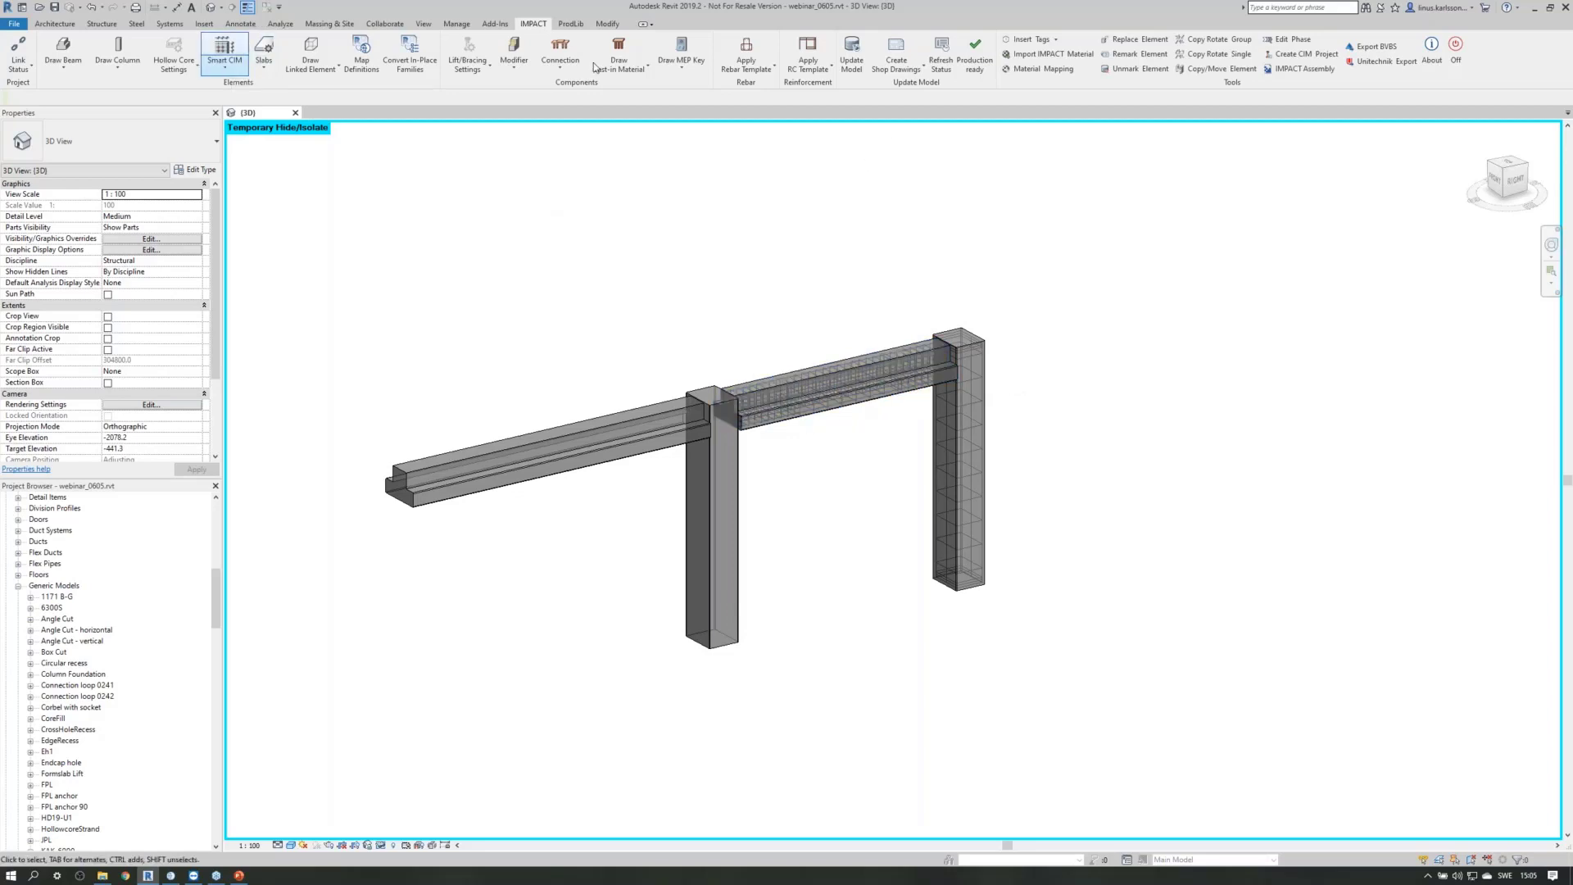
{"action": "left_click", "coordinate": [773, 68]}
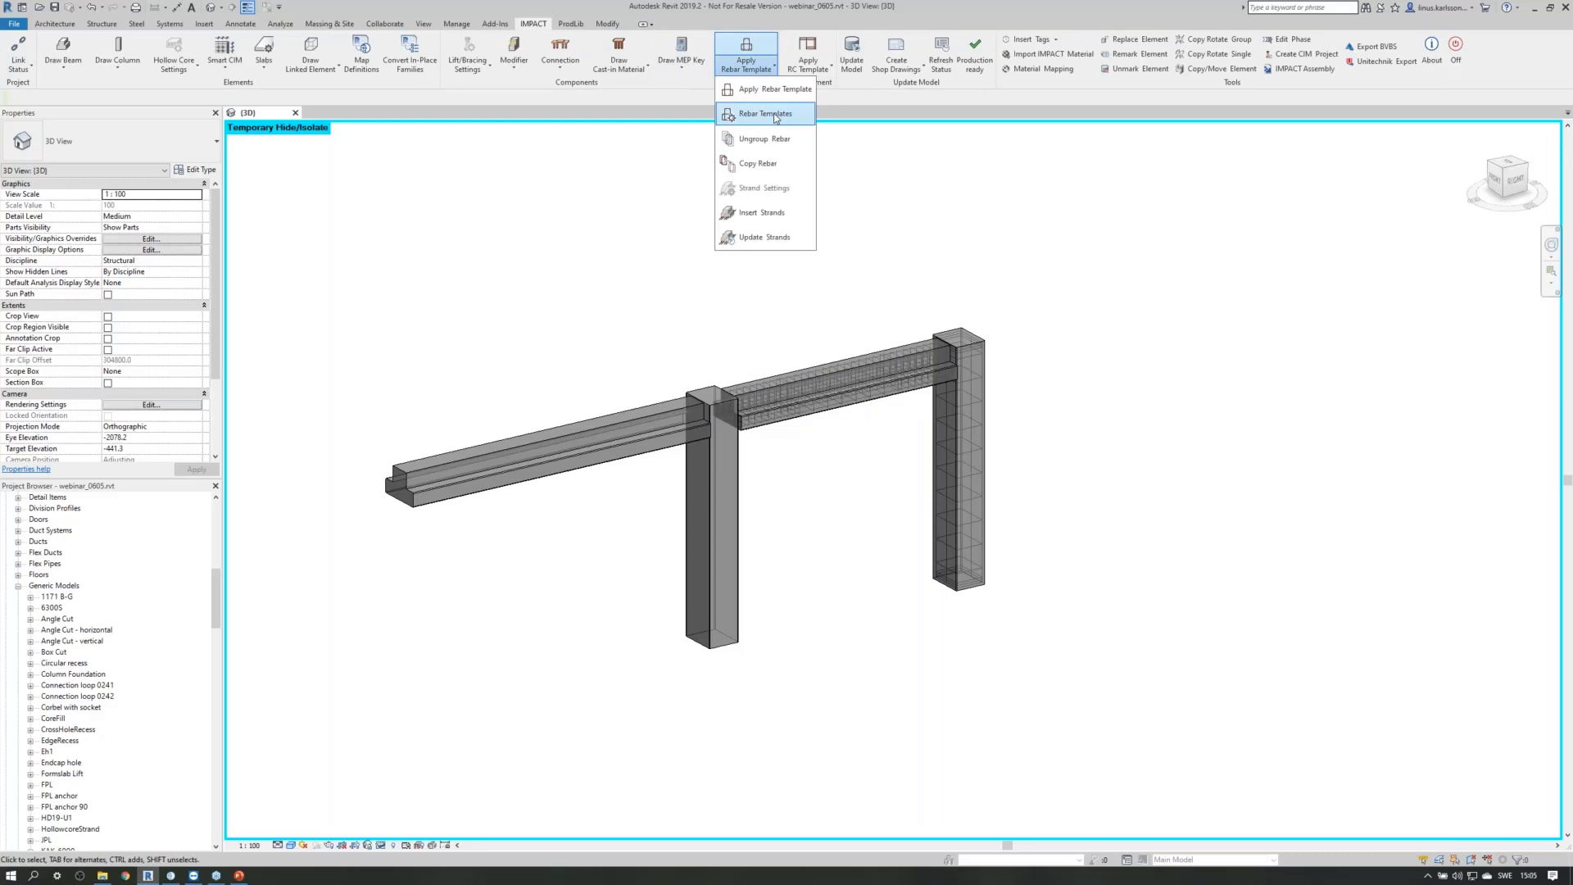
{"action": "left_click", "coordinate": [775, 116]}
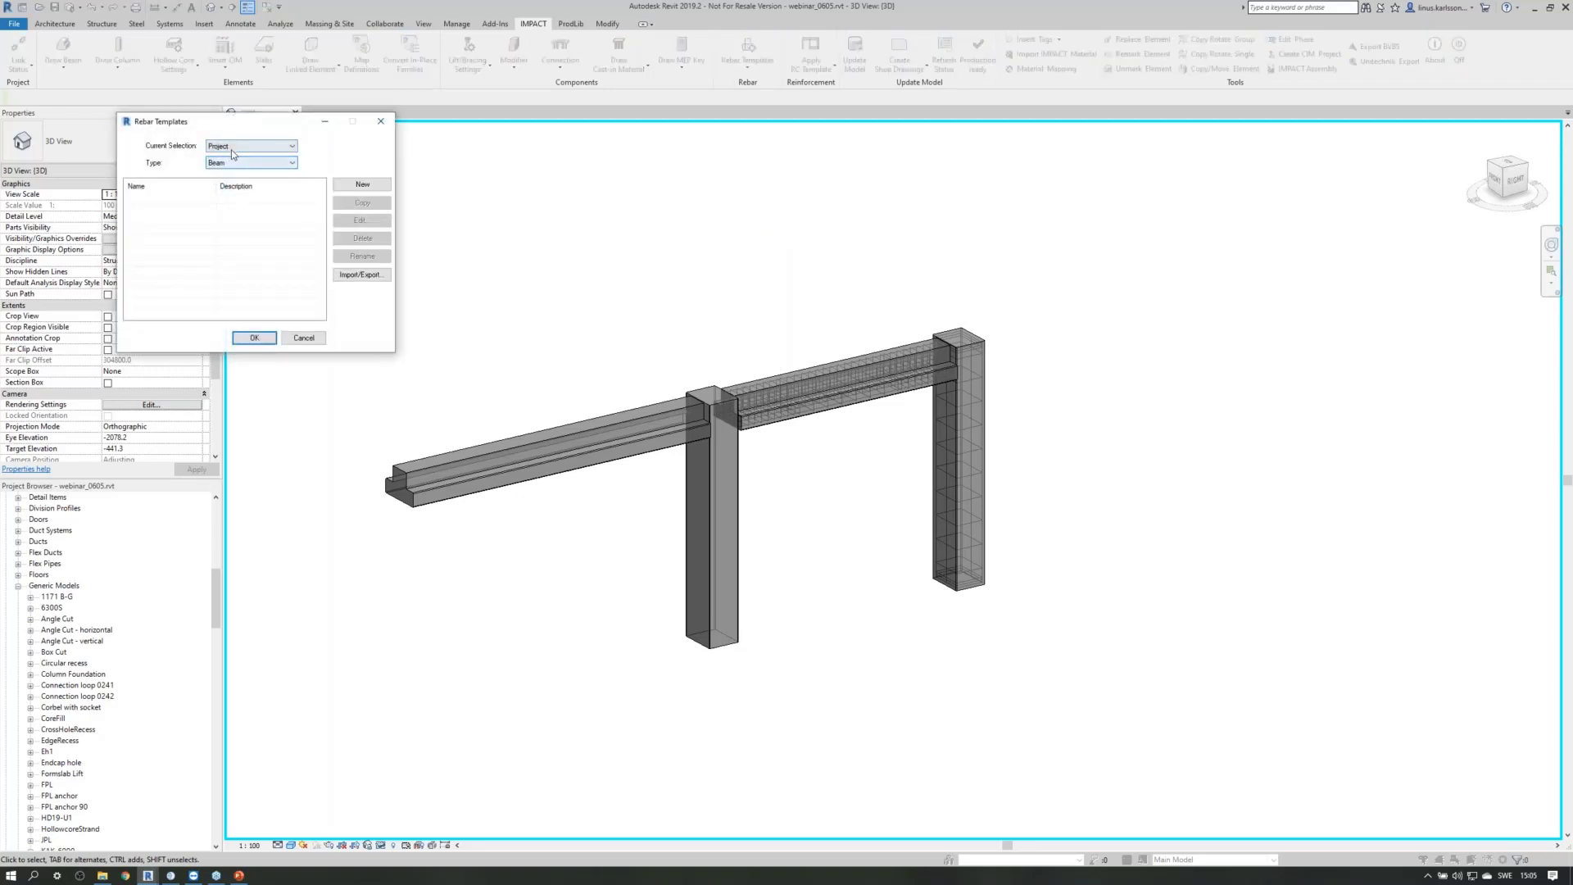
{"action": "left_click", "coordinate": [233, 154]}
{"action": "left_click", "coordinate": [229, 164]}
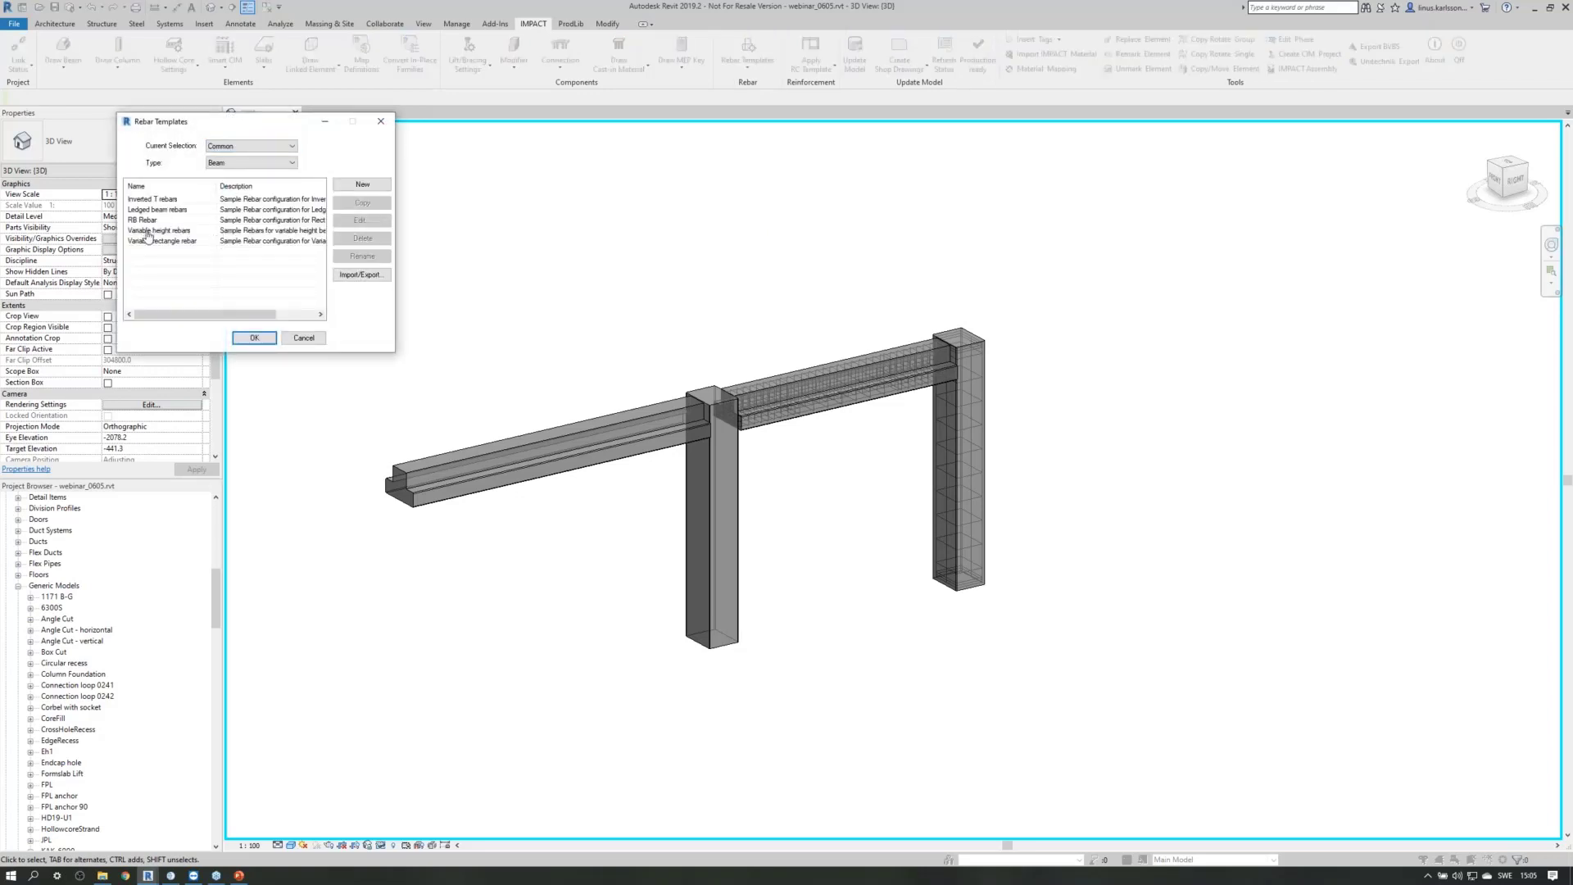
{"action": "left_click", "coordinate": [150, 200]}
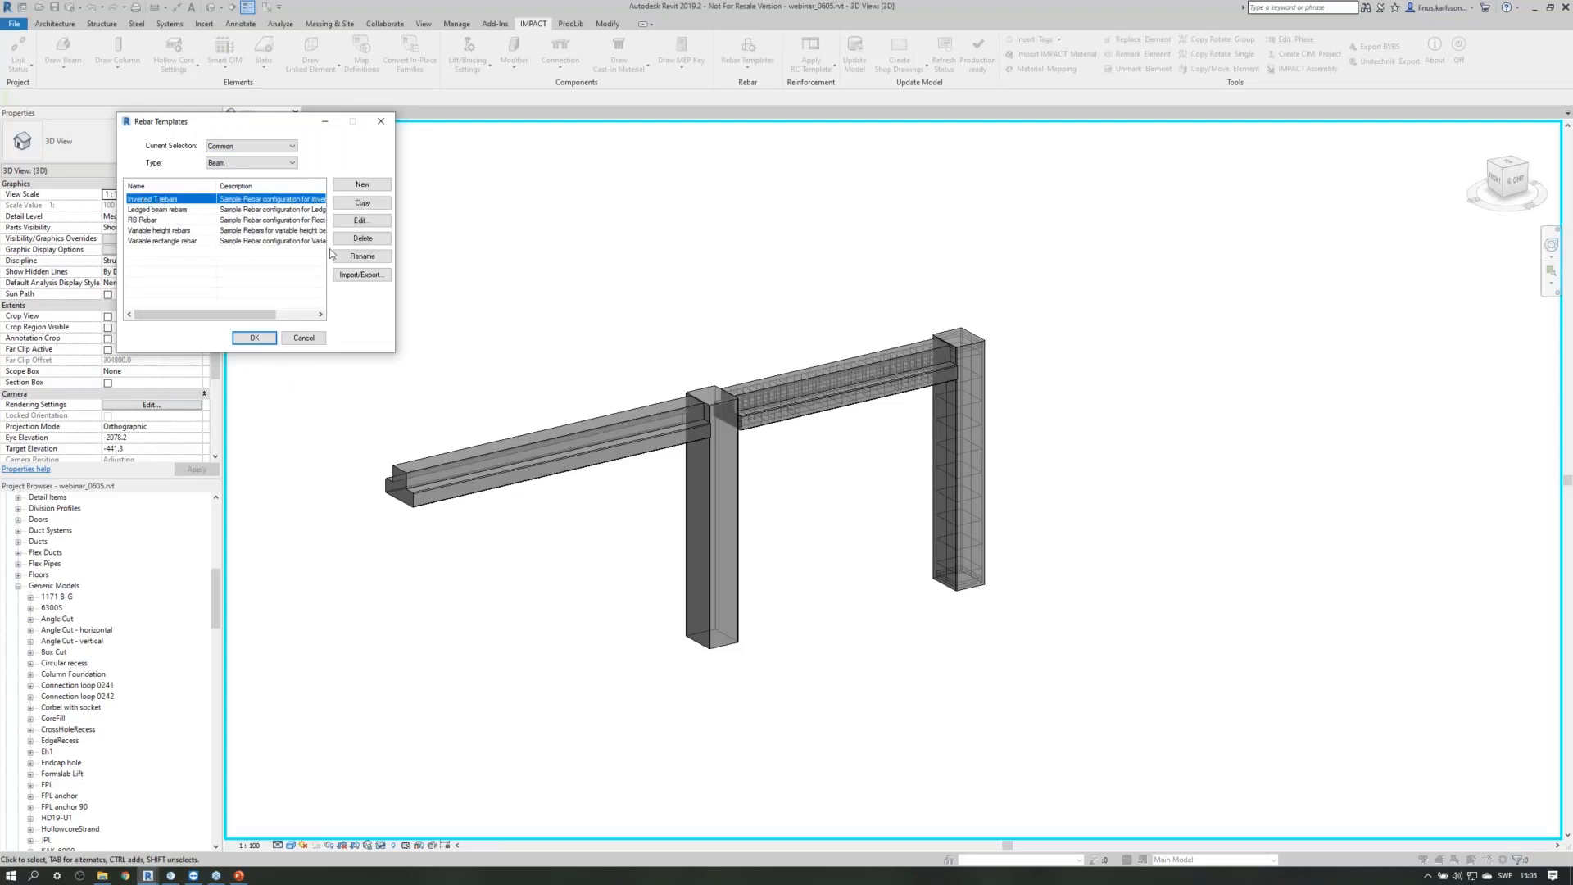
{"action": "left_click", "coordinate": [359, 222]}
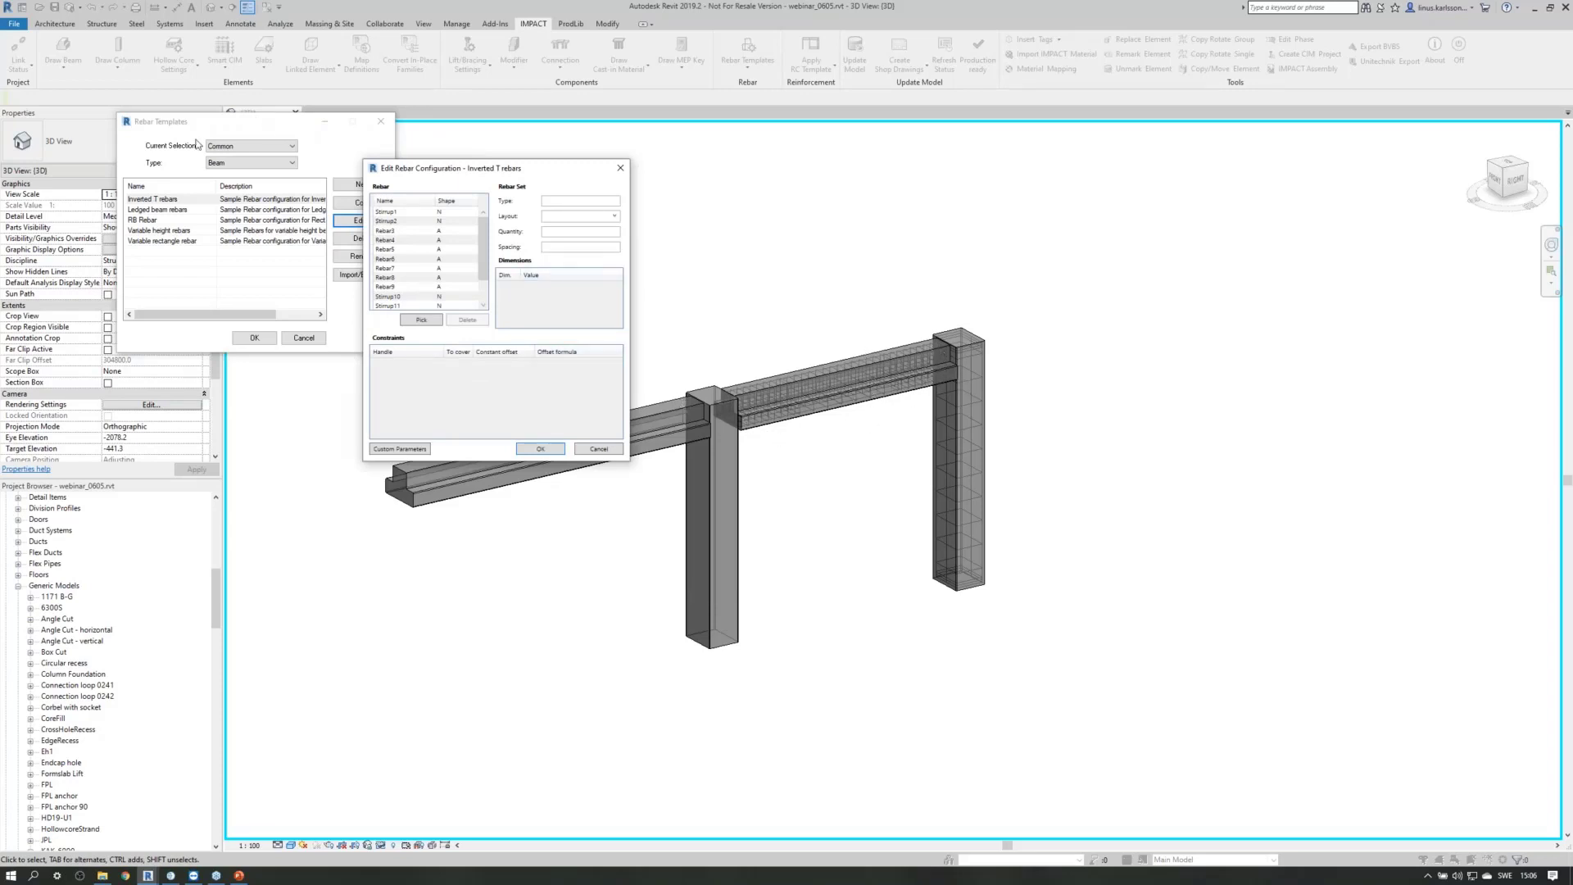
Examine the rebar set, dimensions and cover constraints of the stirrups and rebars in the Inverted T rebars configuration, and close the templates without changes.
{"action": "left_click", "coordinate": [416, 219]}
{"action": "left_click", "coordinate": [416, 230]}
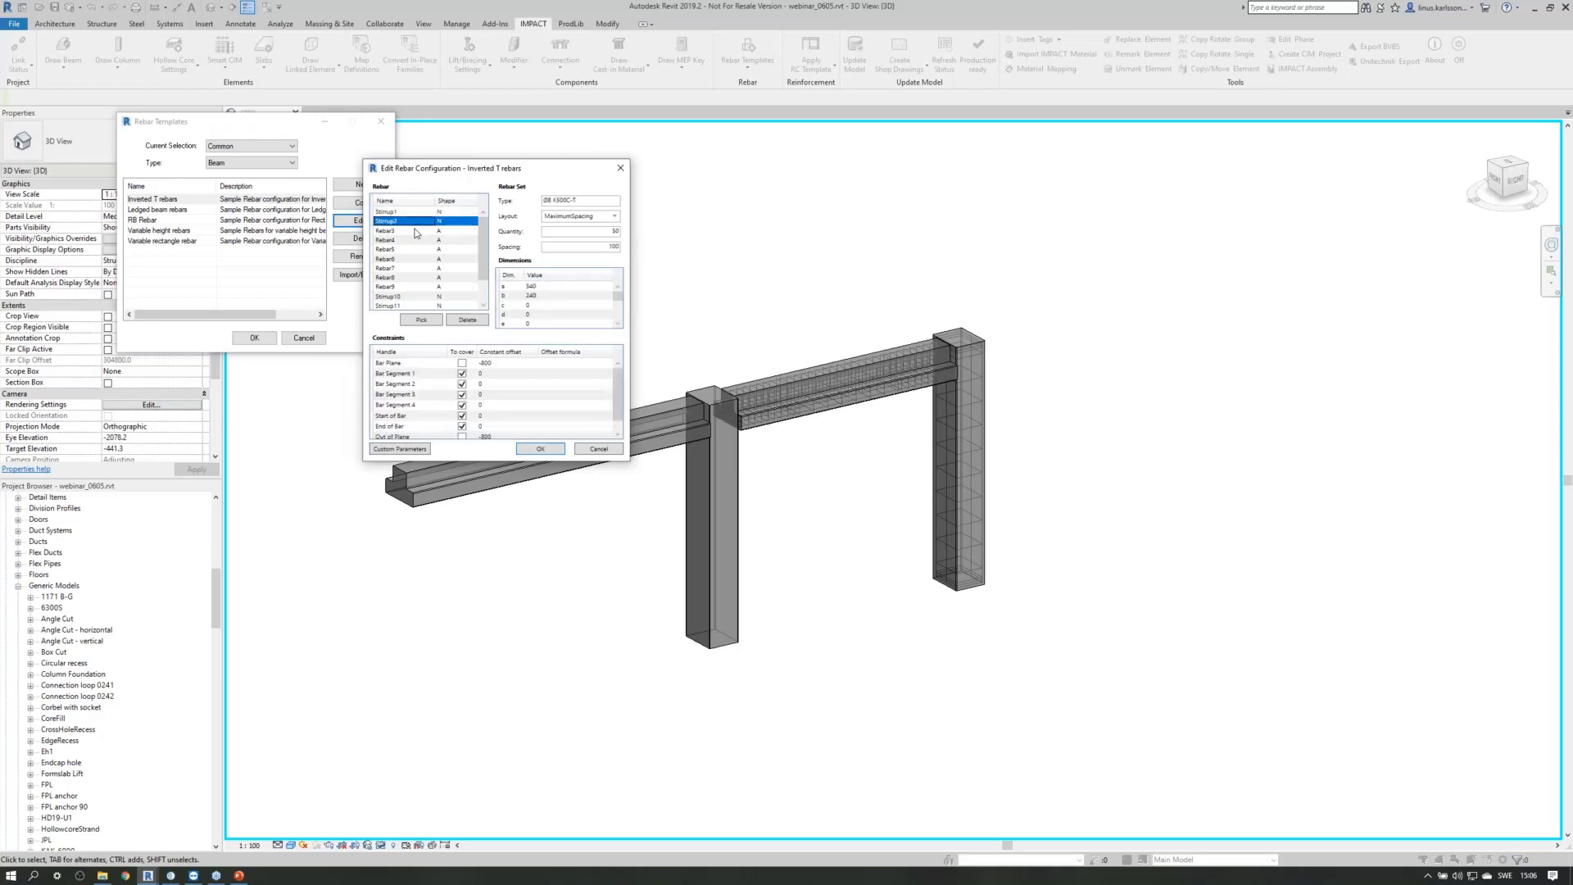
{"action": "left_click", "coordinate": [416, 239]}
{"action": "left_click", "coordinate": [417, 240]}
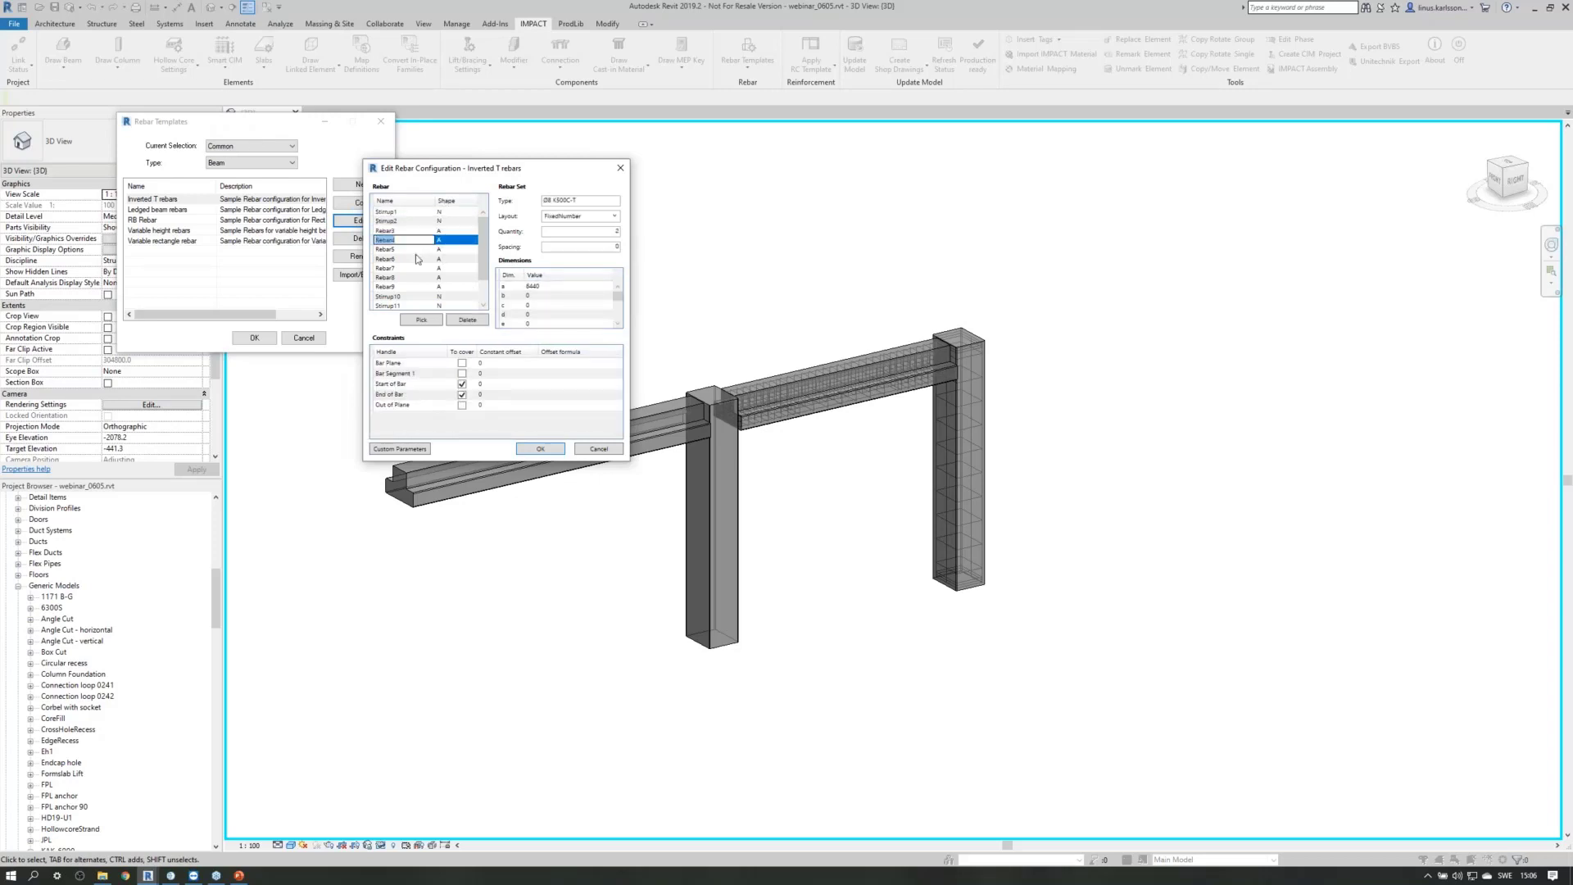
{"action": "left_click", "coordinate": [416, 259]}
{"action": "left_click", "coordinate": [418, 269]}
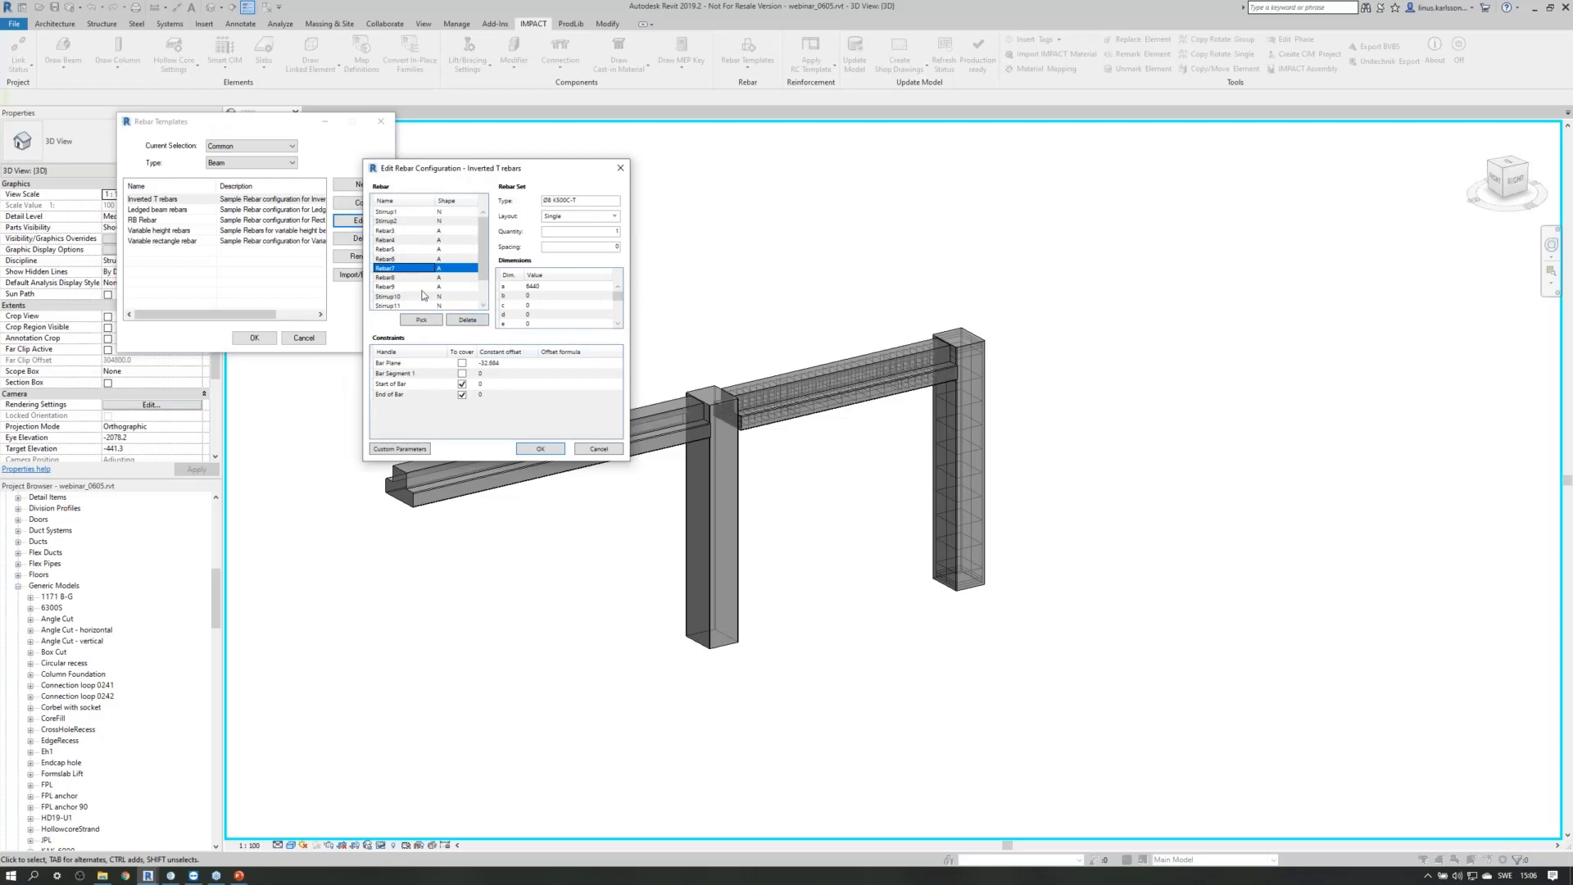
{"action": "left_click", "coordinate": [423, 288]}
{"action": "left_click", "coordinate": [423, 297]}
{"action": "left_click", "coordinate": [421, 307]}
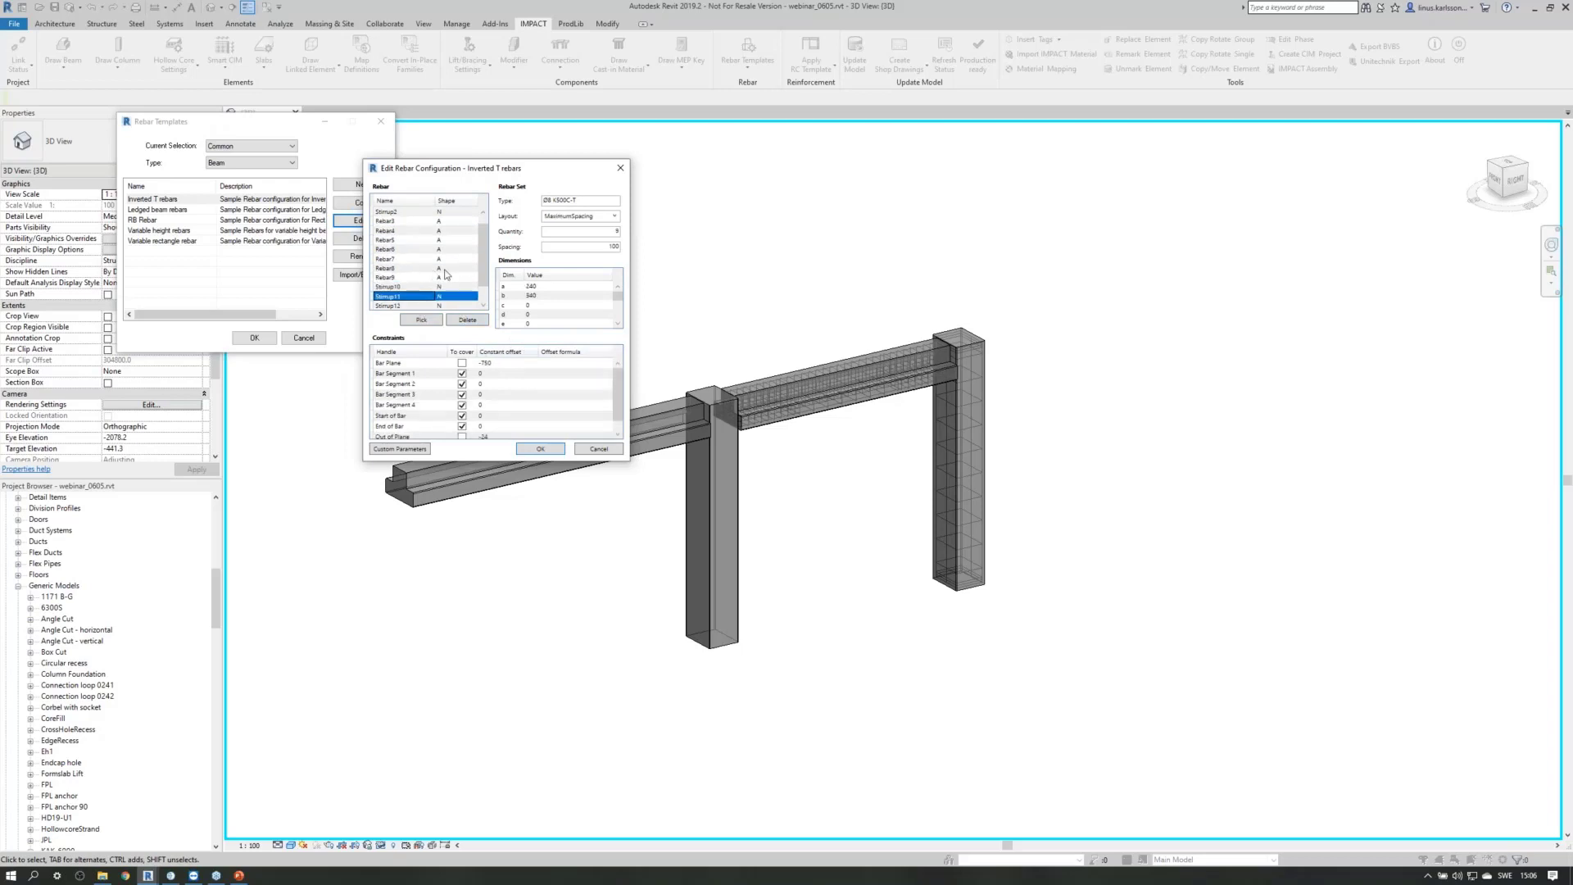
{"action": "scroll", "coordinate": [447, 273], "scroll_direction": "down", "scroll_amount": 1}
{"action": "left_click", "coordinate": [439, 287]}
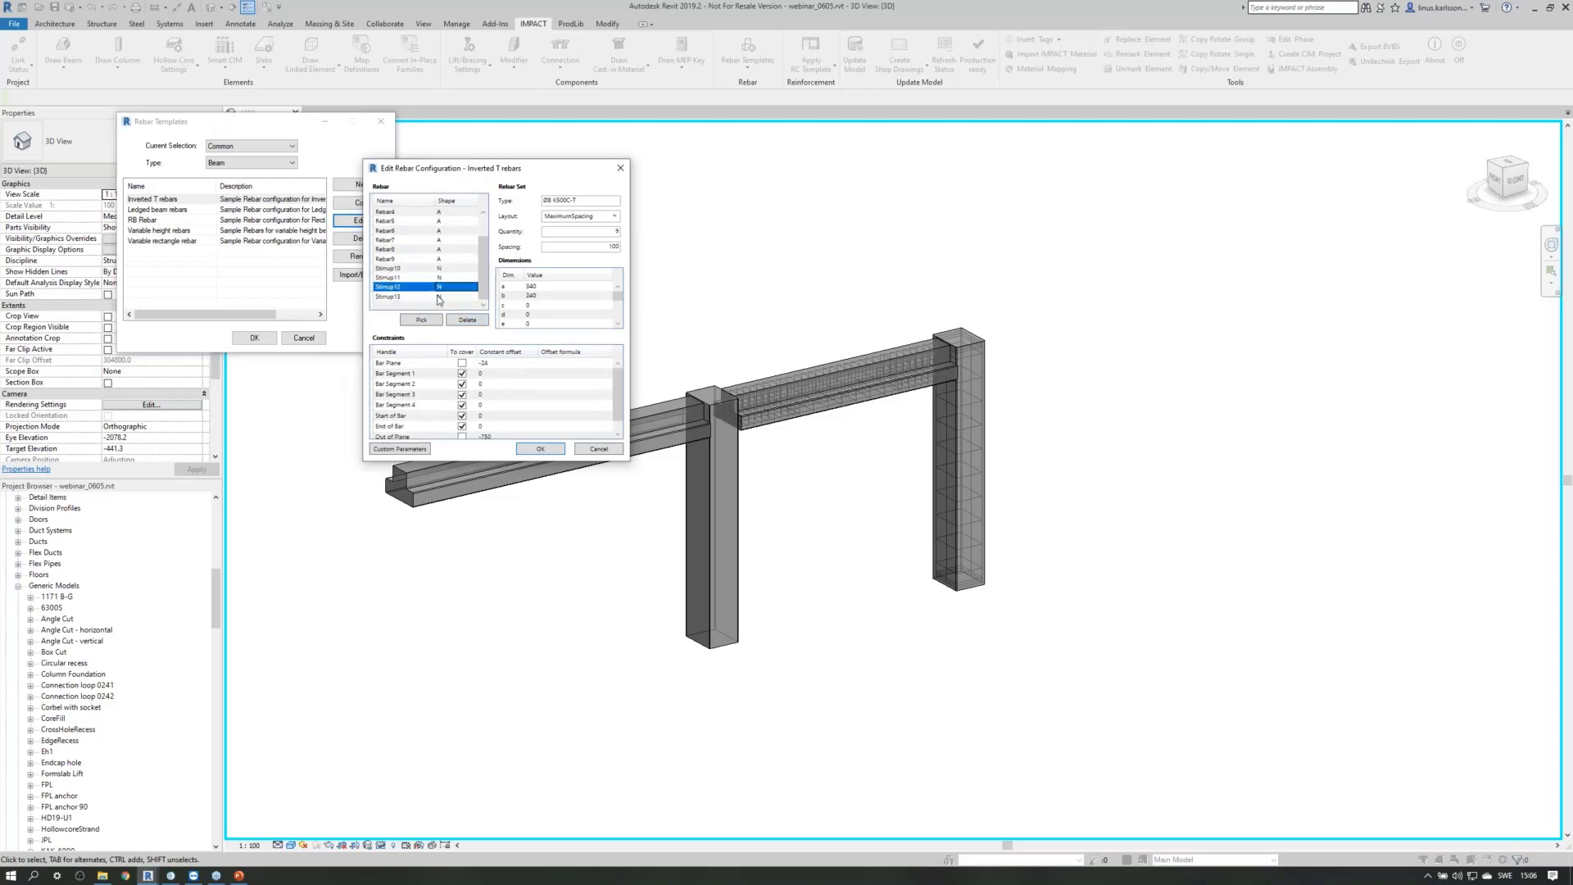
{"action": "left_click", "coordinate": [437, 297]}
{"action": "left_click", "coordinate": [463, 251]}
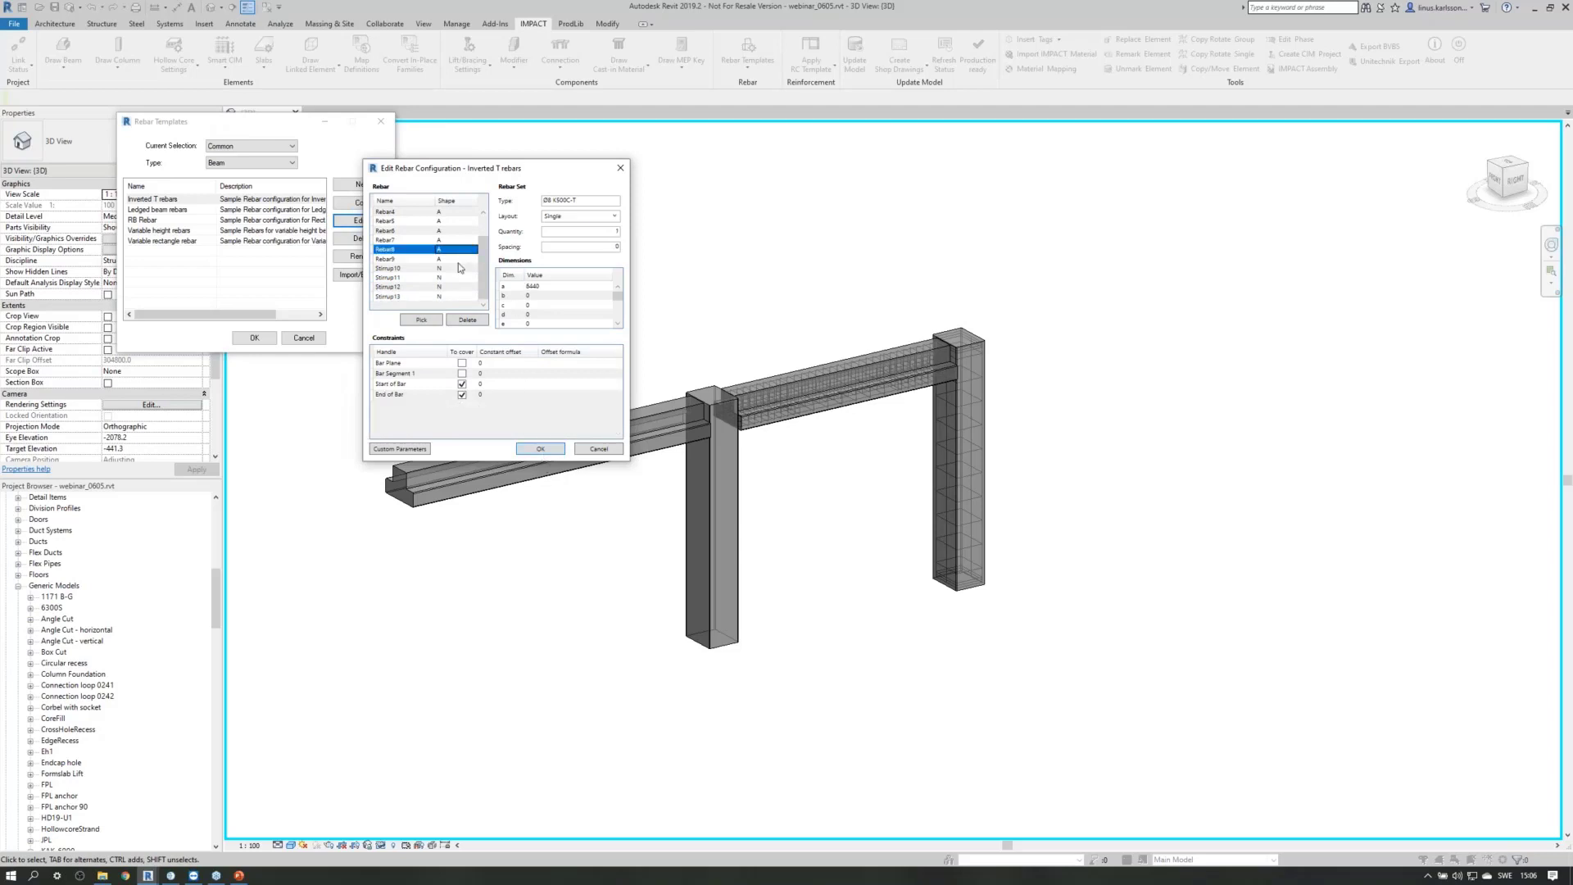
{"action": "left_click", "coordinate": [456, 277]}
{"action": "left_click", "coordinate": [454, 295]}
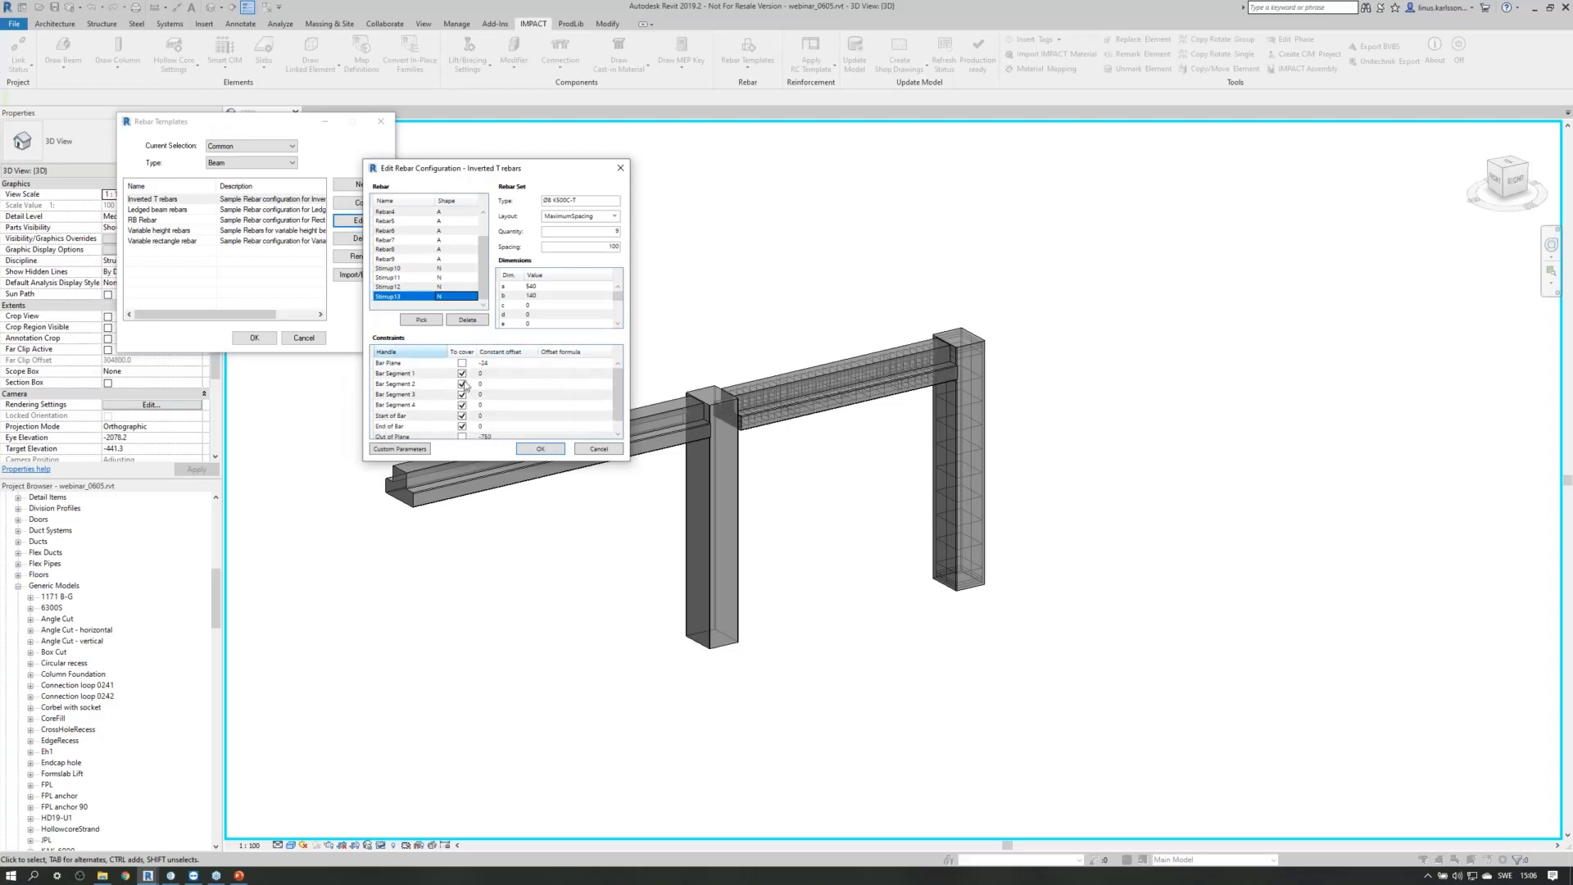
{"action": "scroll", "coordinate": [441, 246], "scroll_direction": "up", "scroll_amount": 2}
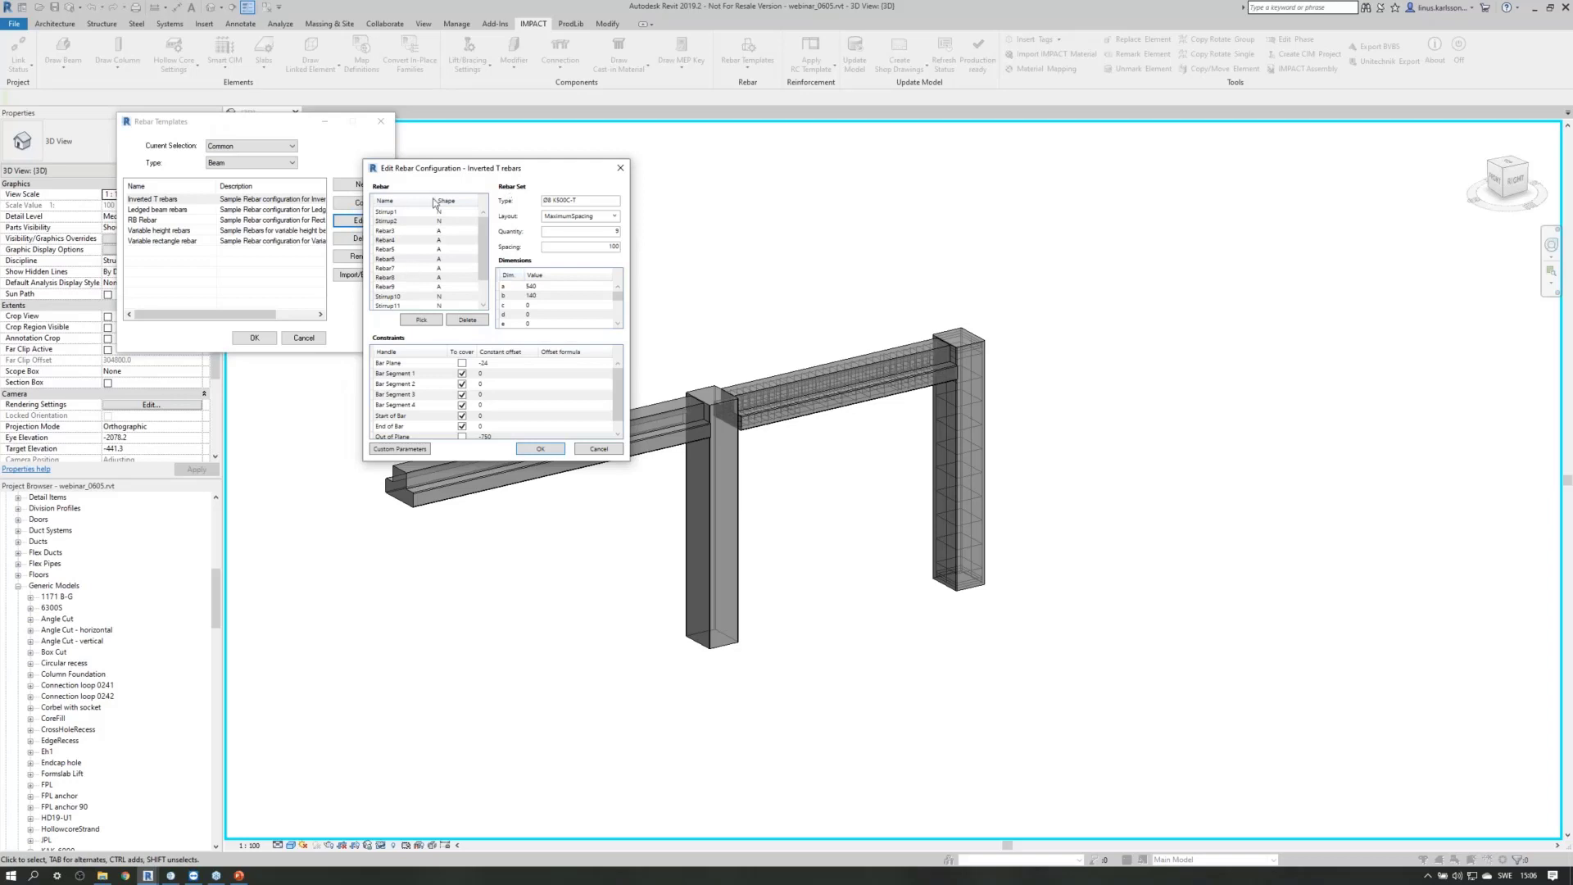
{"action": "left_click", "coordinate": [590, 451]}
{"action": "left_click", "coordinate": [305, 339]}
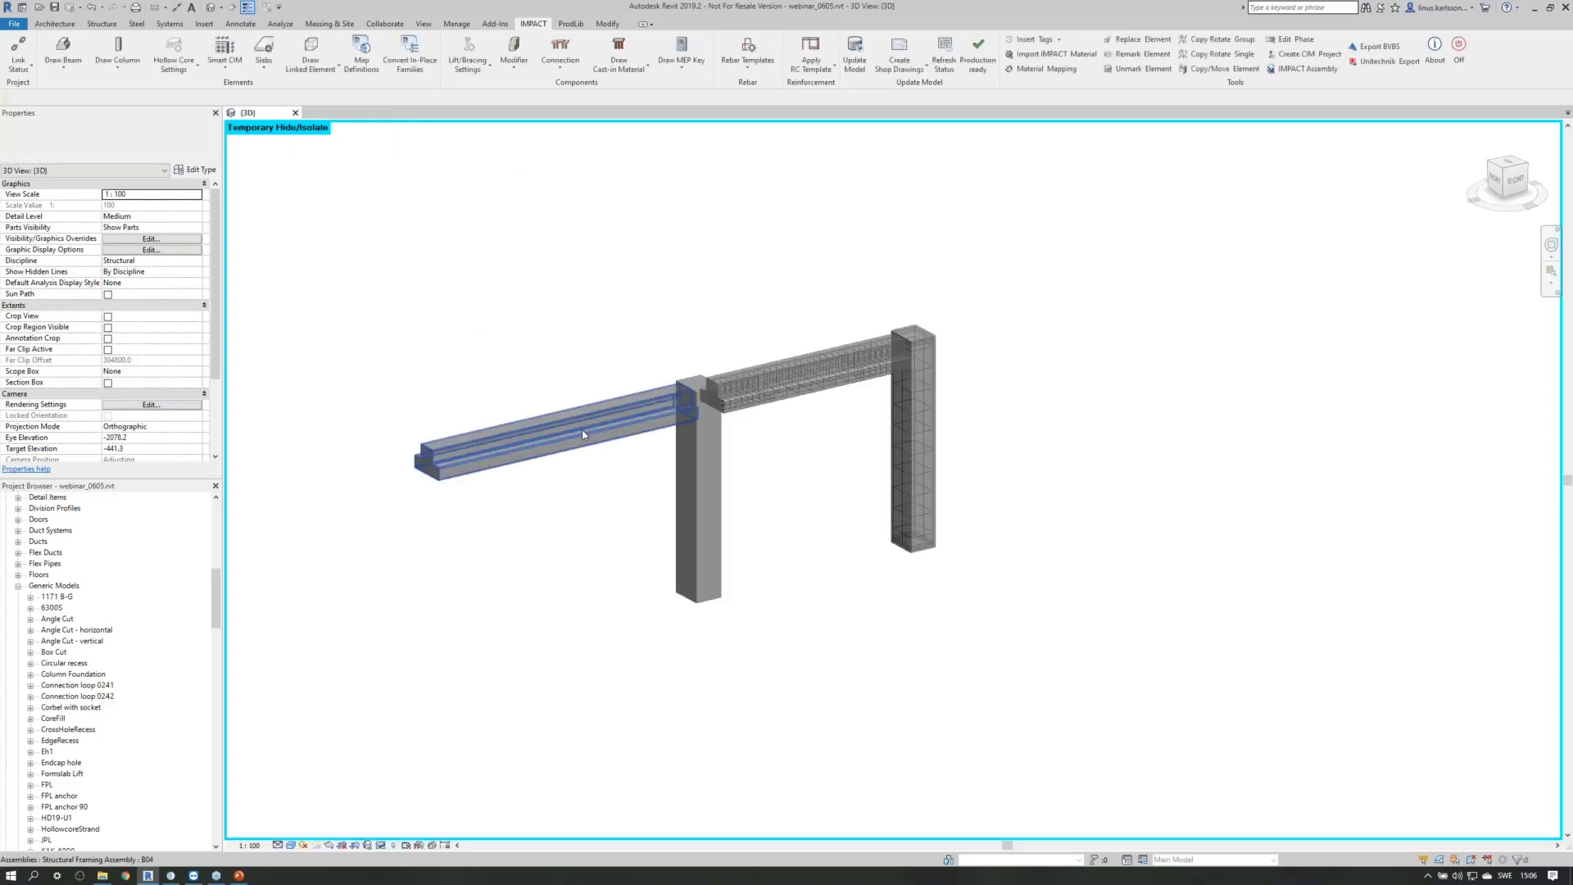
Apply a rebar template to the unreinforced beam assembly B04 and give the modified assembly a new mark.
{"action": "left_click", "coordinate": [582, 434]}
{"action": "left_click", "coordinate": [534, 23]}
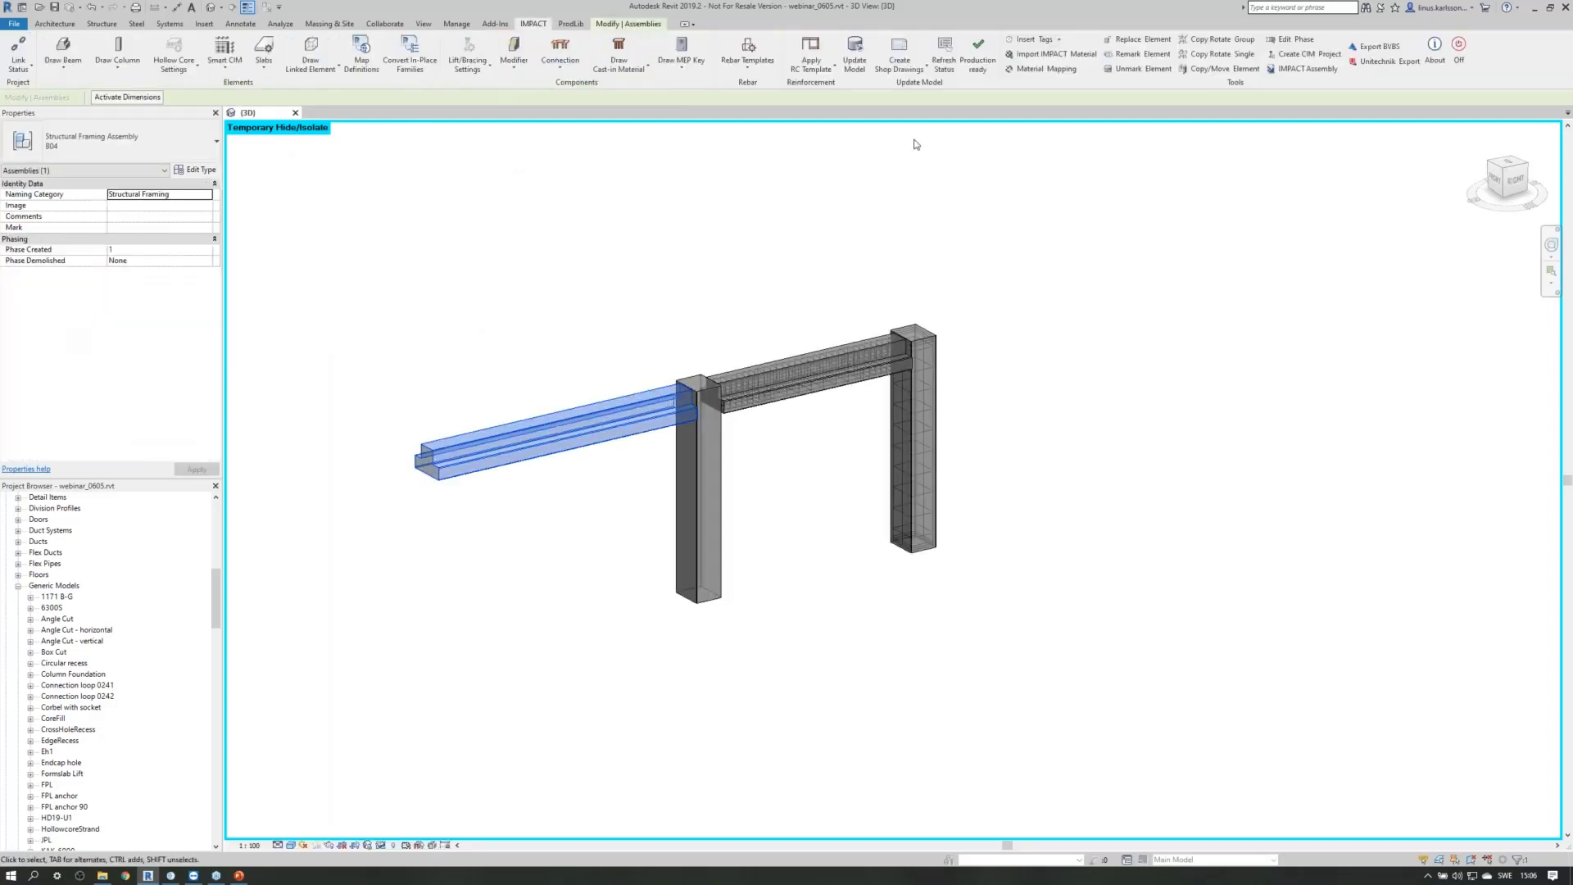
{"action": "left_click", "coordinate": [747, 57]}
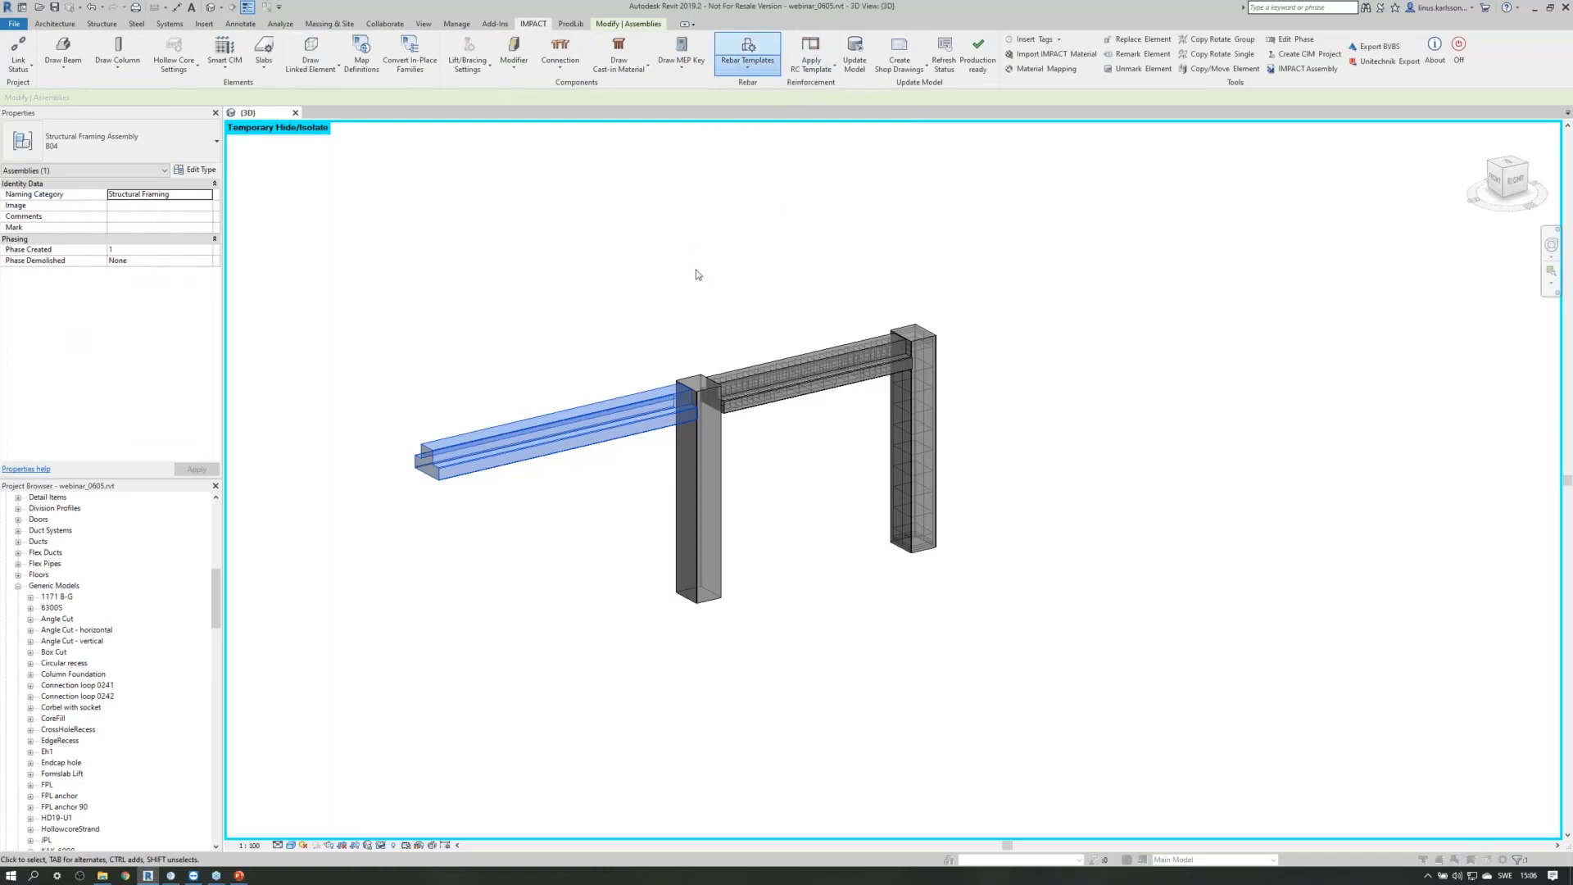
{"action": "left_click", "coordinate": [425, 371]}
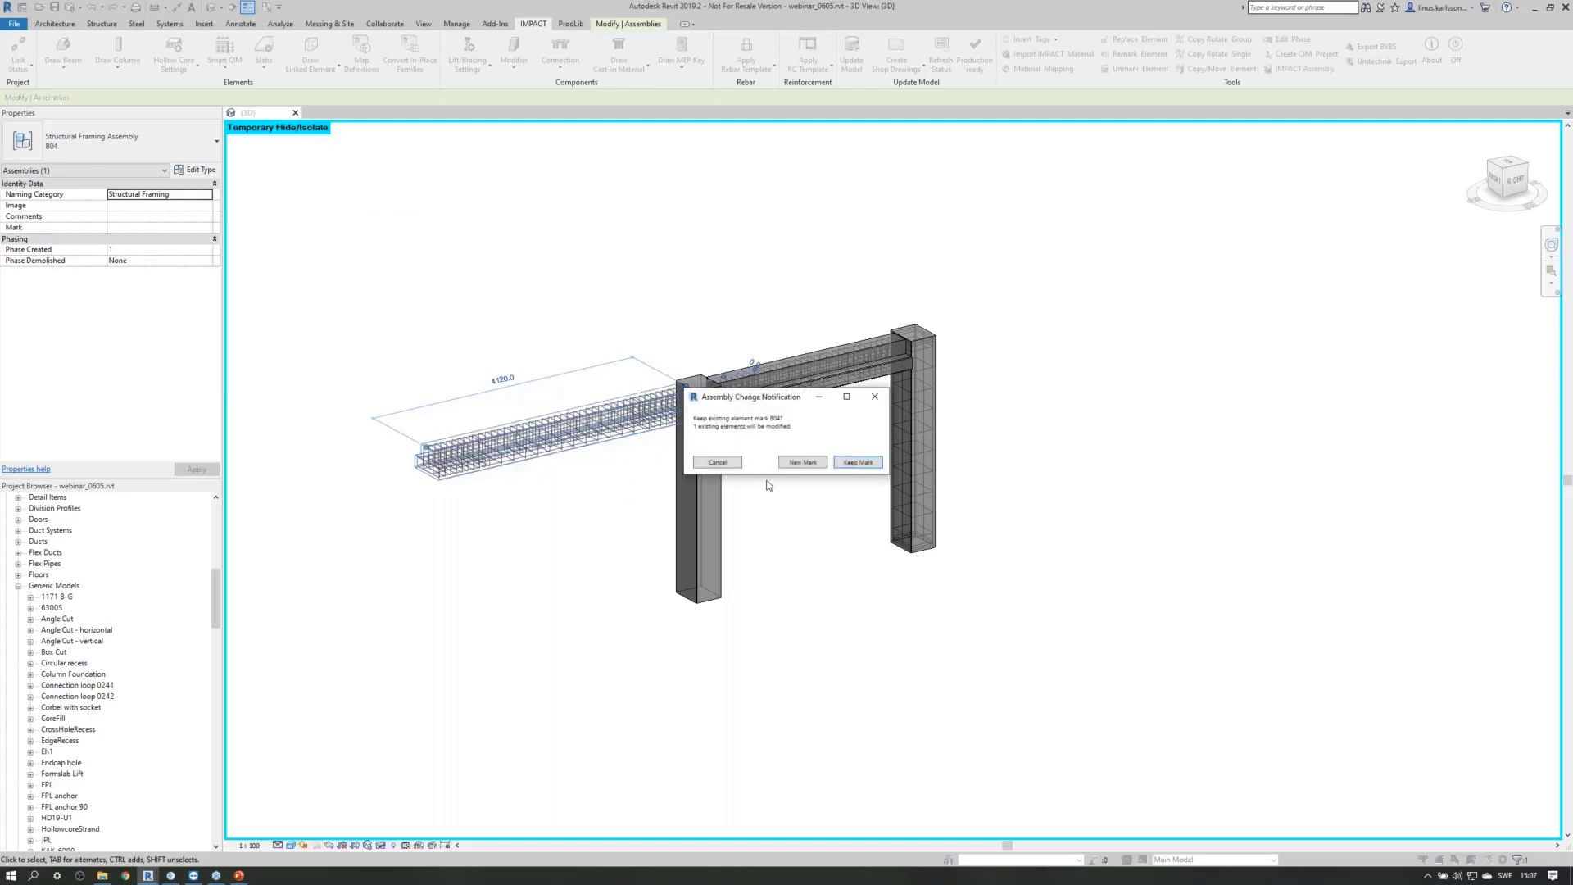
{"action": "left_click", "coordinate": [819, 464]}
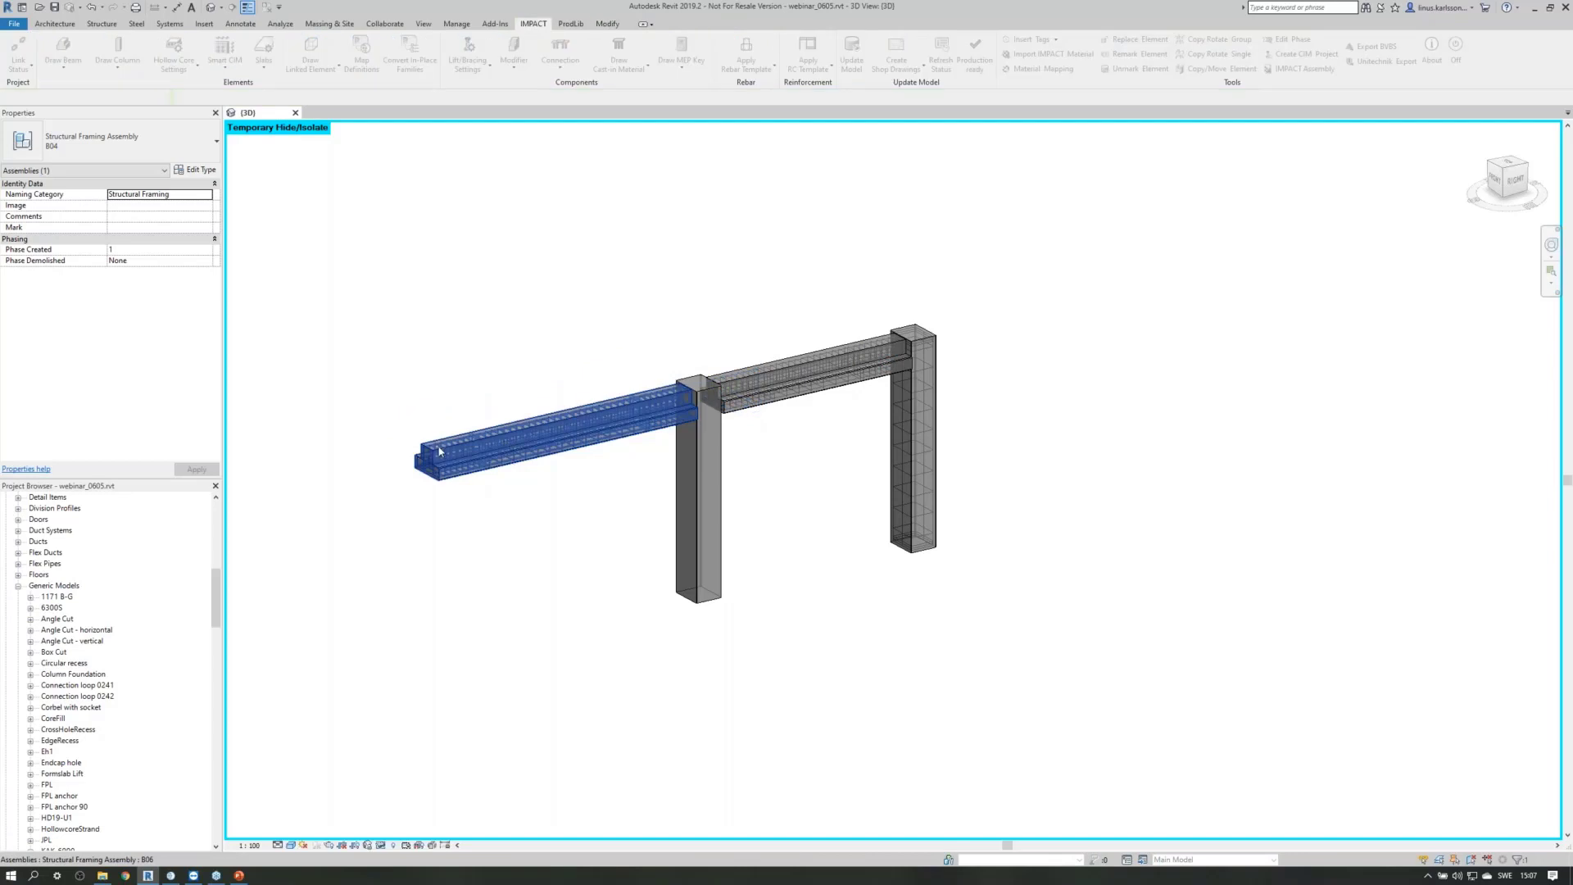
{"action": "left_click", "coordinate": [540, 480]}
Review the Column rebar templates offered for the unreinforced column assembly C06, including RC Rebar, without applying one.
{"action": "left_click", "coordinate": [701, 479]}
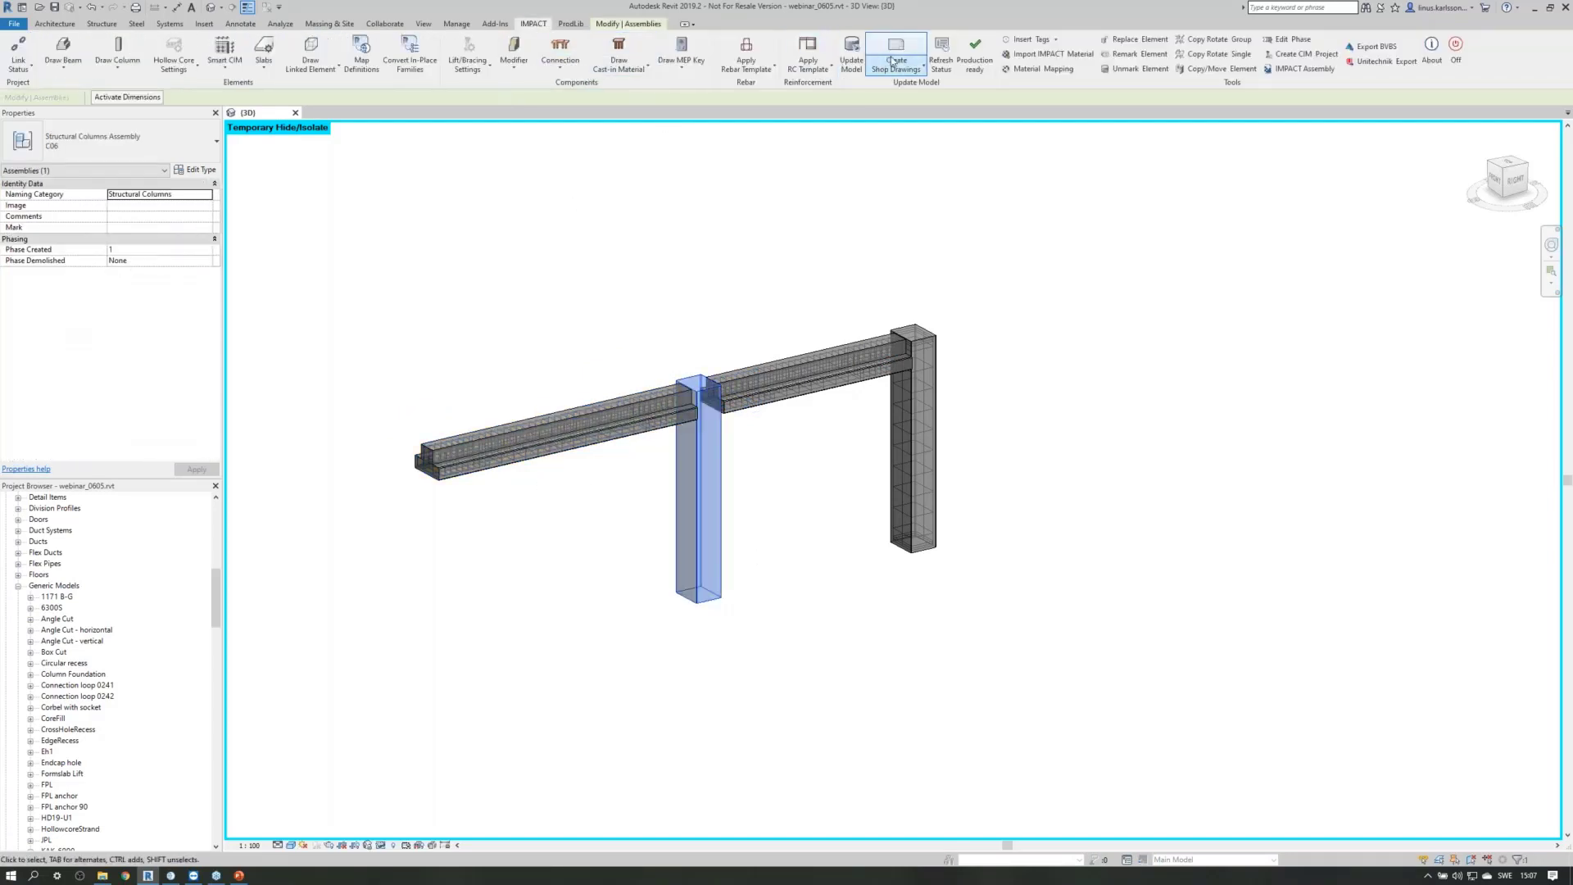
{"action": "left_click", "coordinate": [746, 56]}
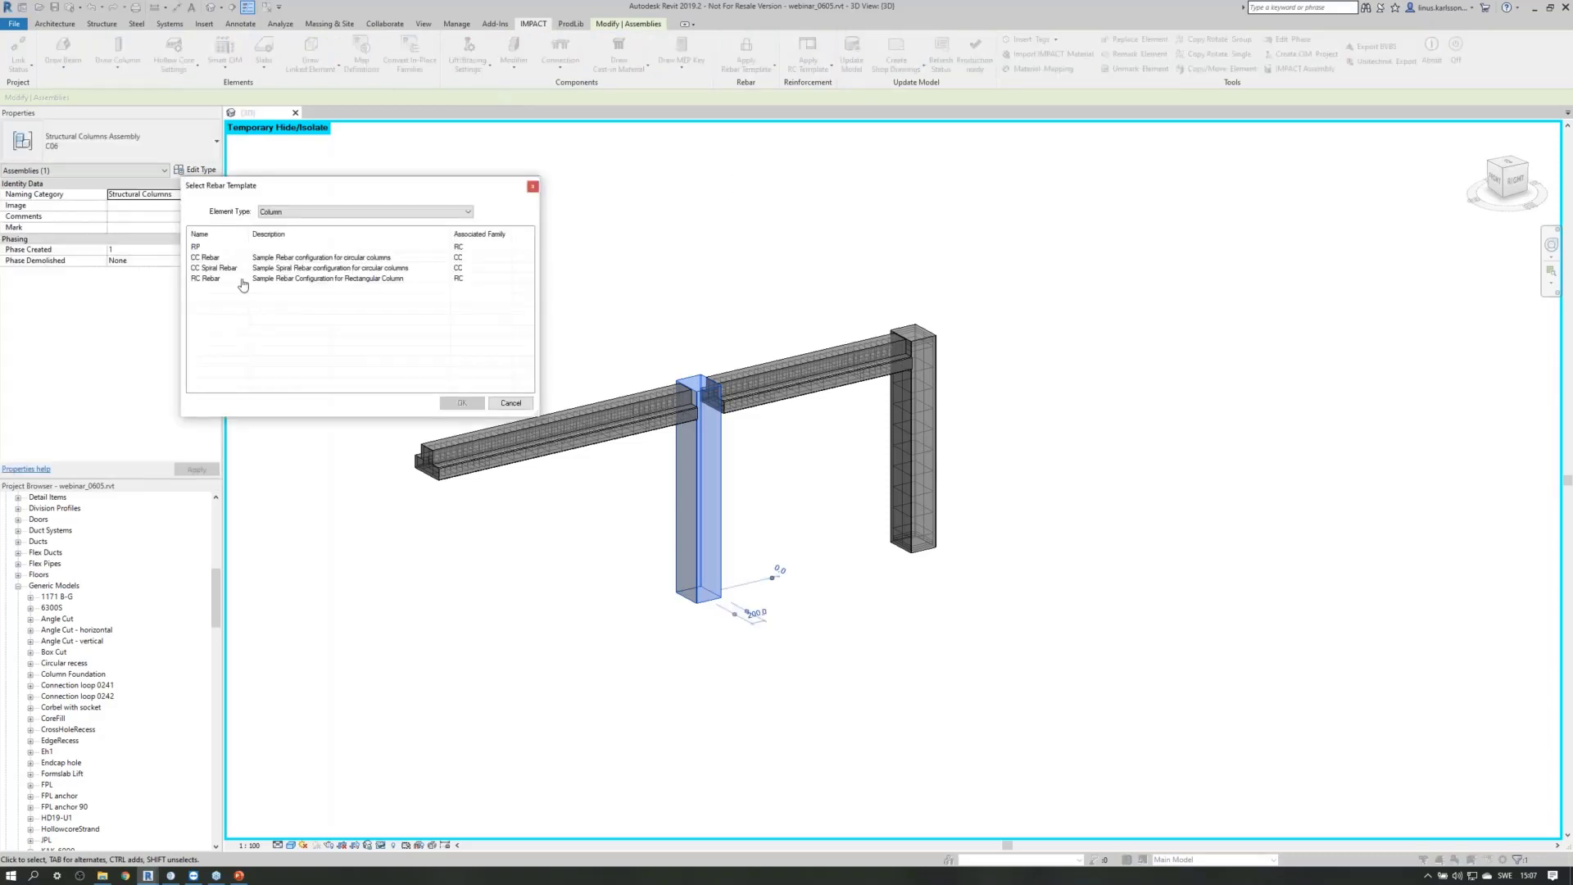
{"action": "left_click", "coordinate": [200, 287]}
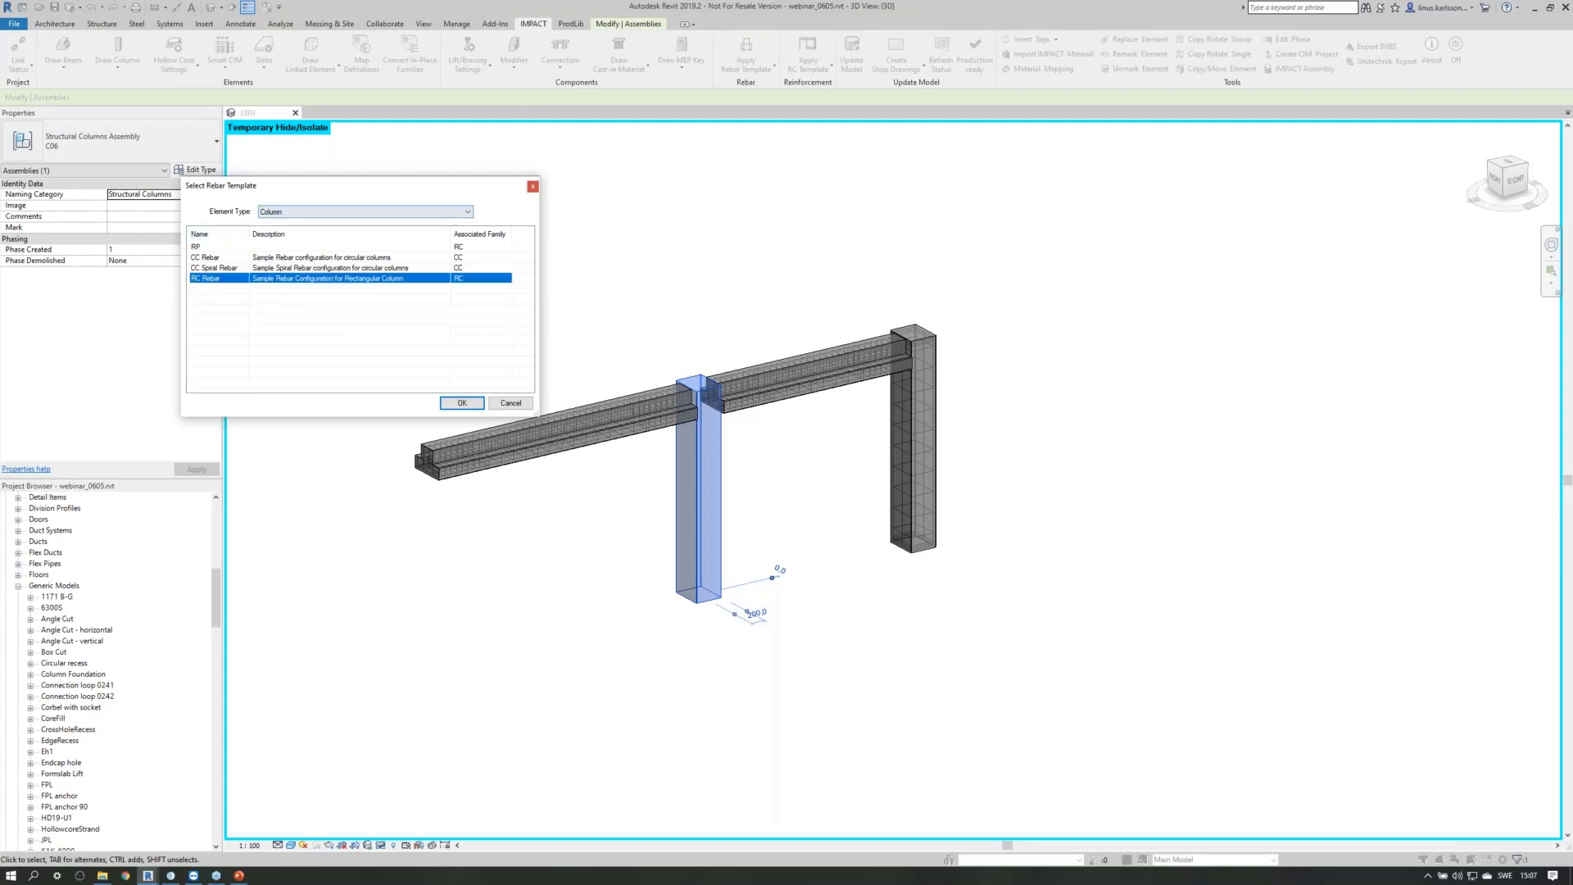
{"action": "left_click", "coordinate": [337, 213]}
{"action": "left_click", "coordinate": [340, 223]}
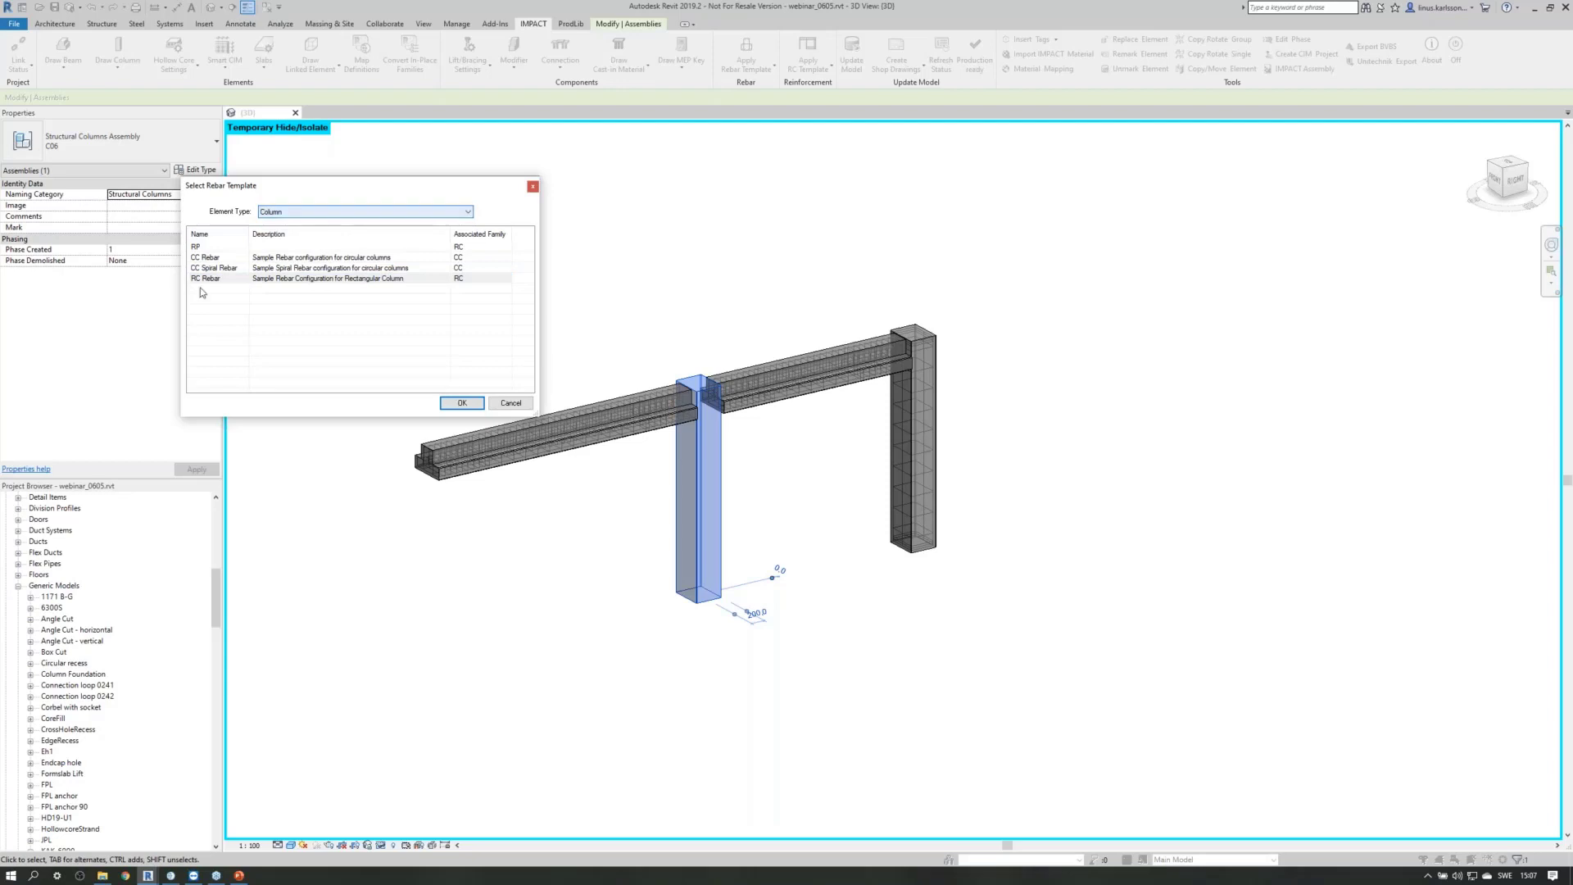
{"action": "left_click", "coordinate": [289, 278]}
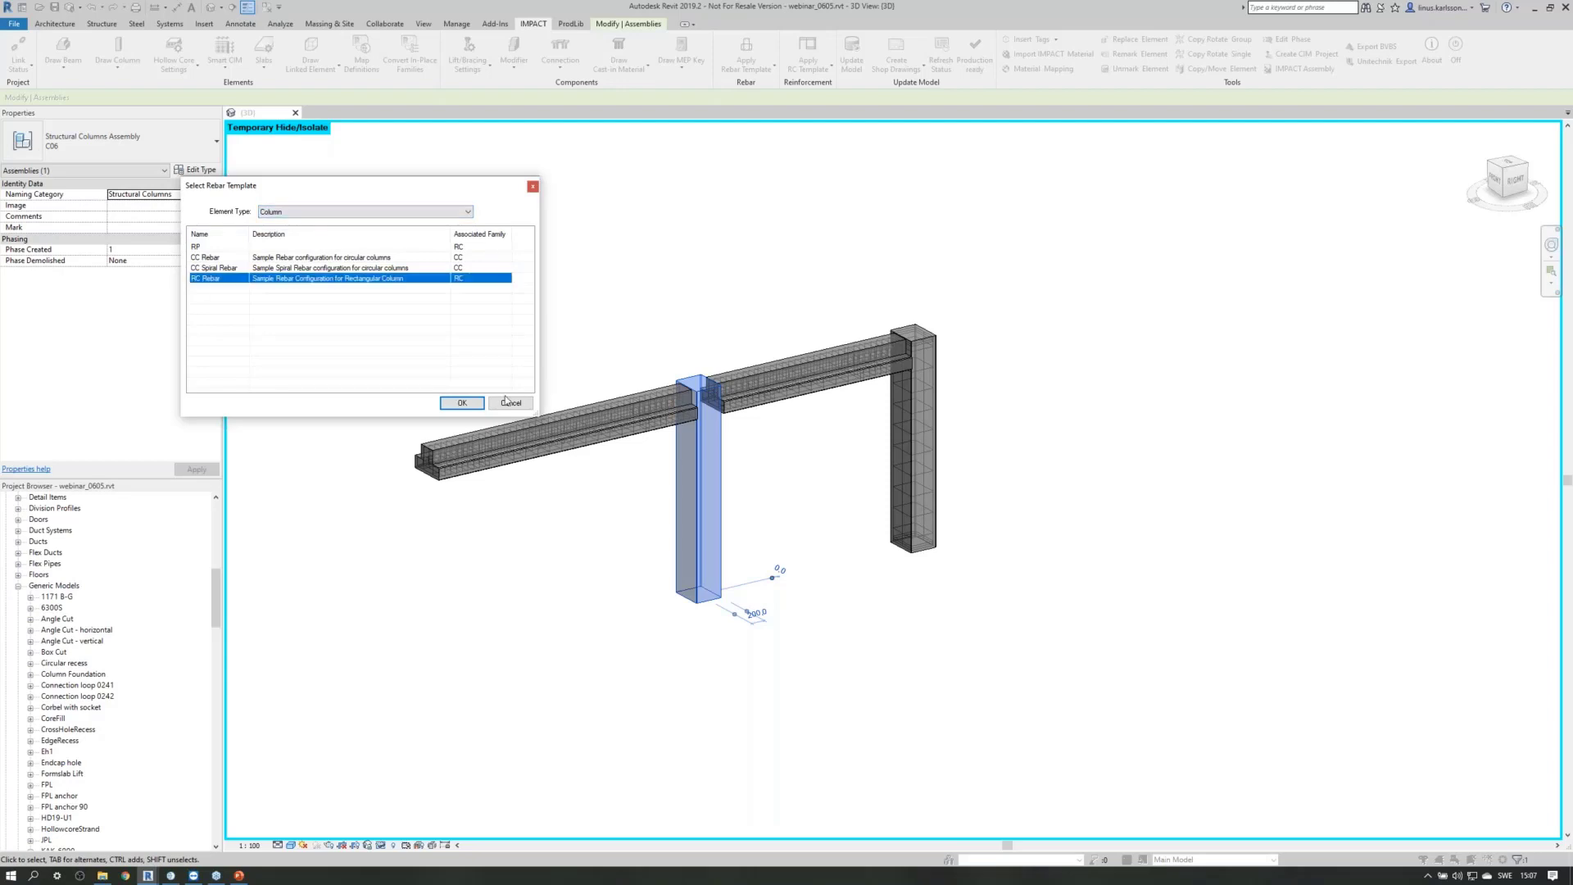
{"action": "left_click", "coordinate": [510, 402]}
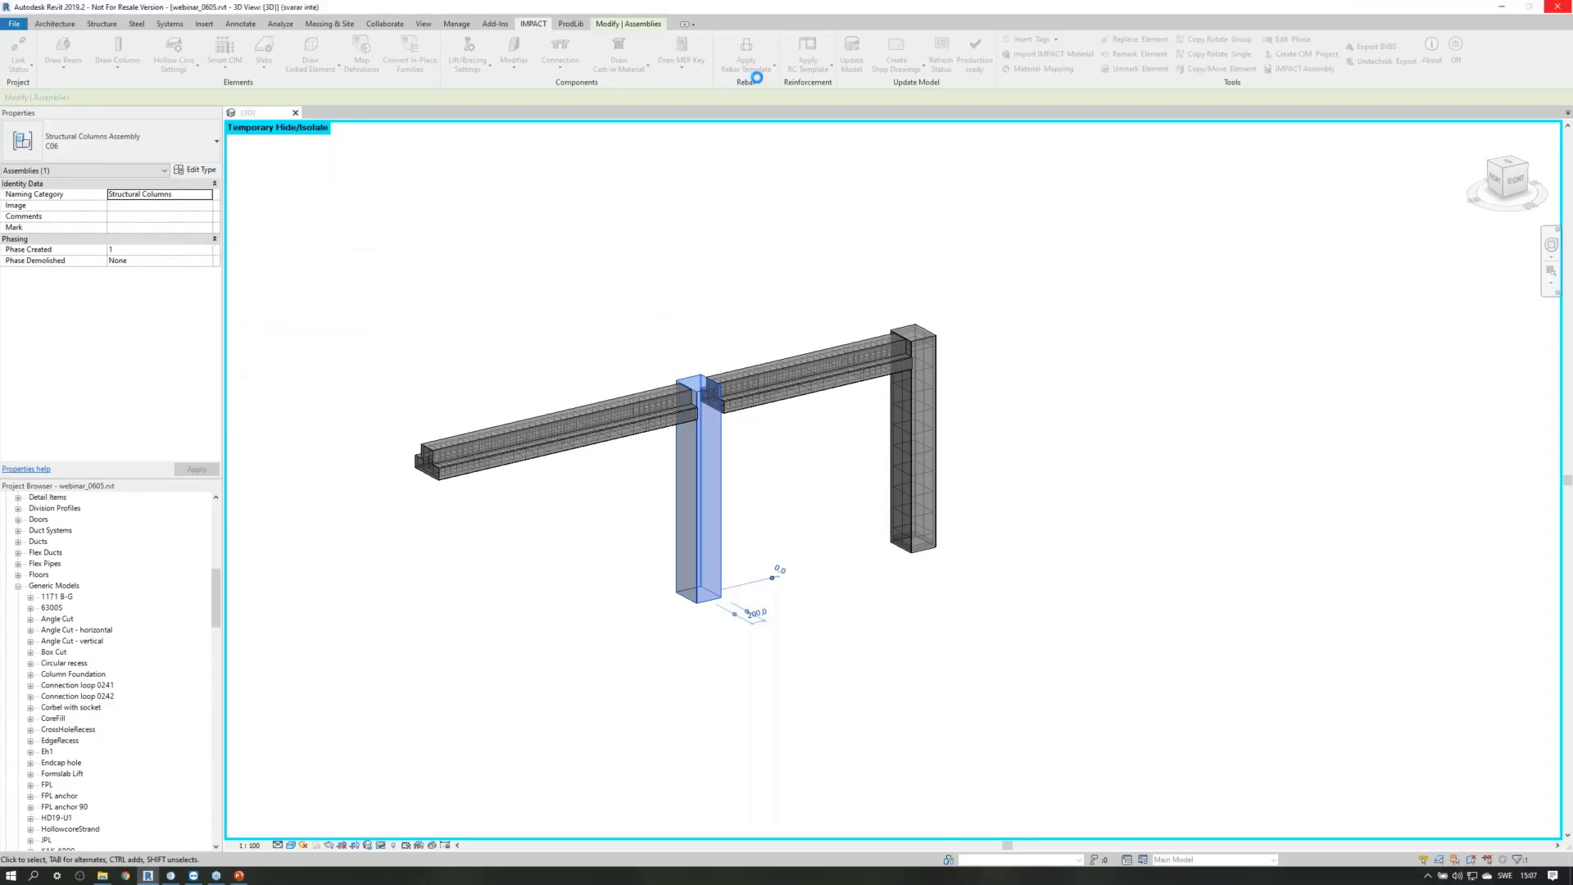
Check which element types the project's rebar templates can be defined for, and close the templates without changes.
{"action": "left_click", "coordinate": [757, 76]}
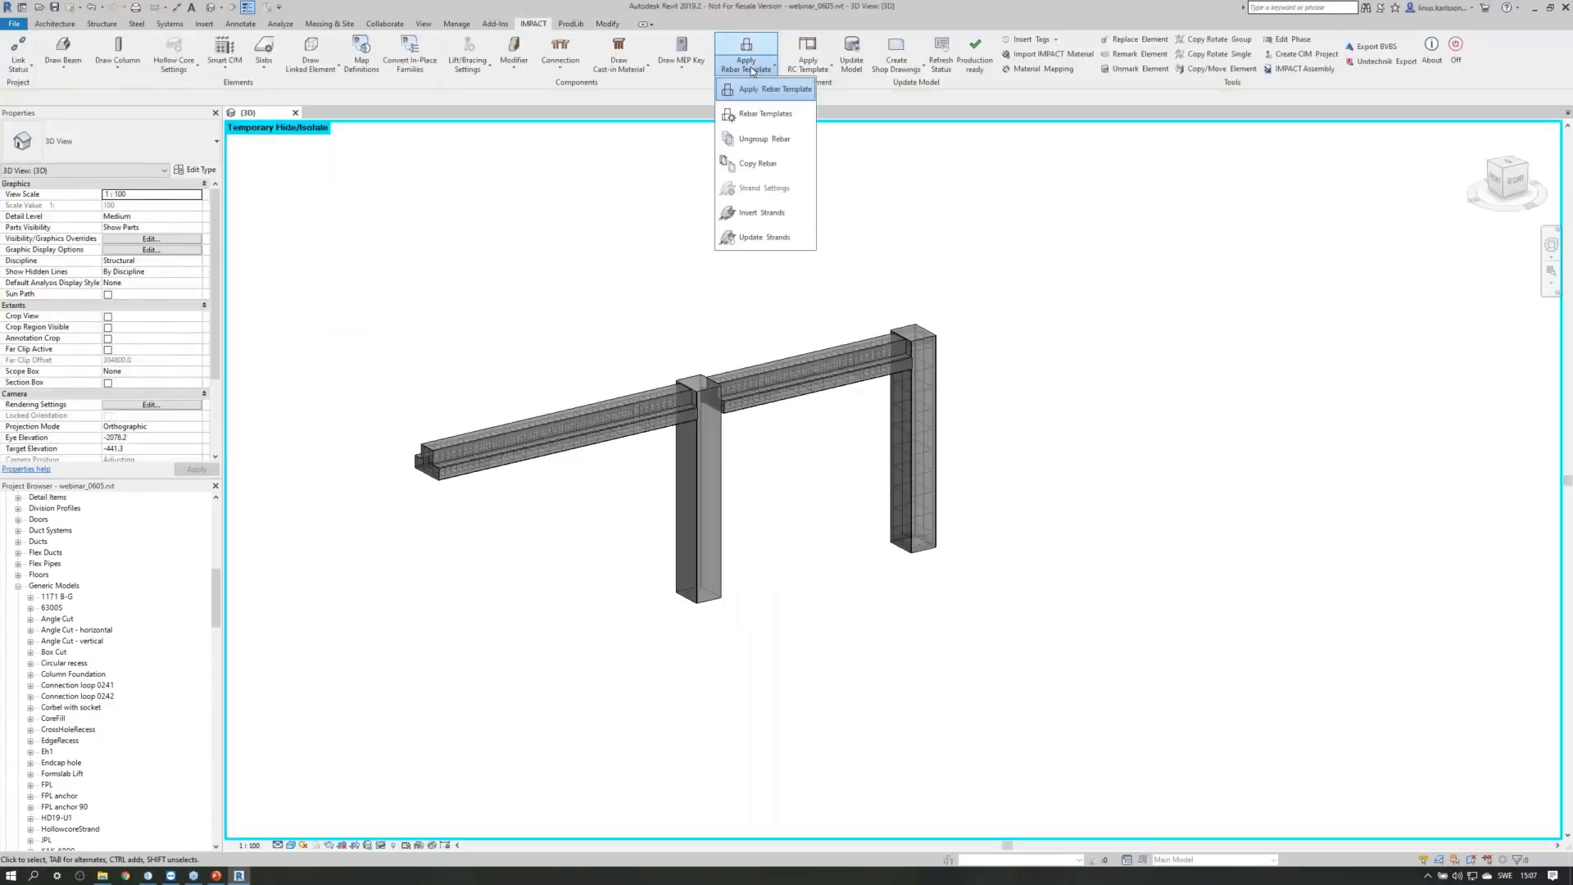
{"action": "left_click", "coordinate": [764, 116]}
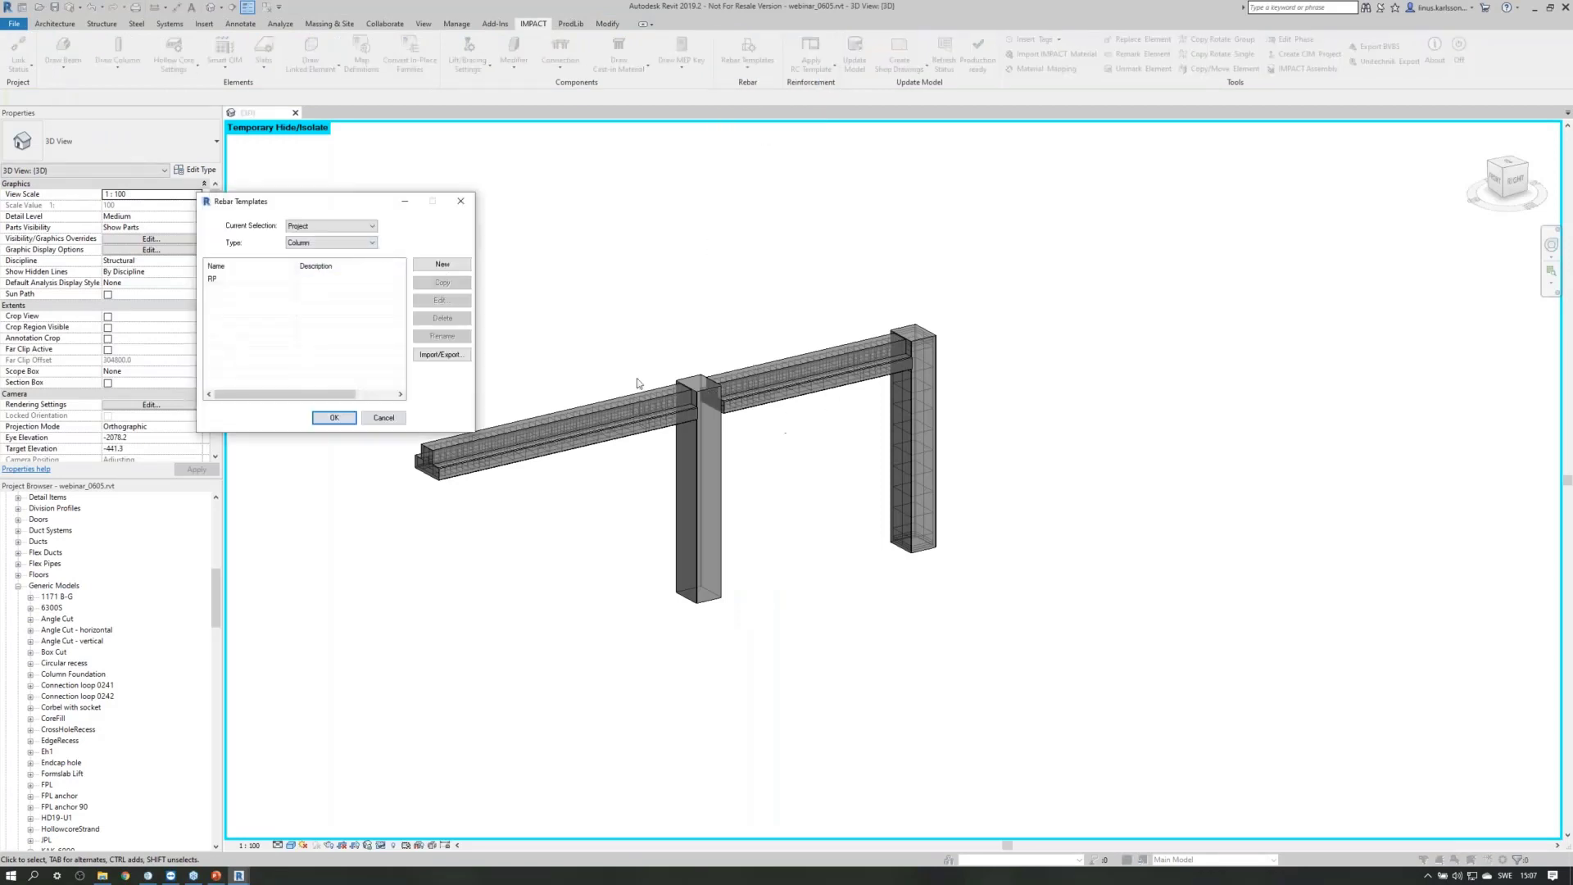
{"action": "left_click", "coordinate": [364, 243]}
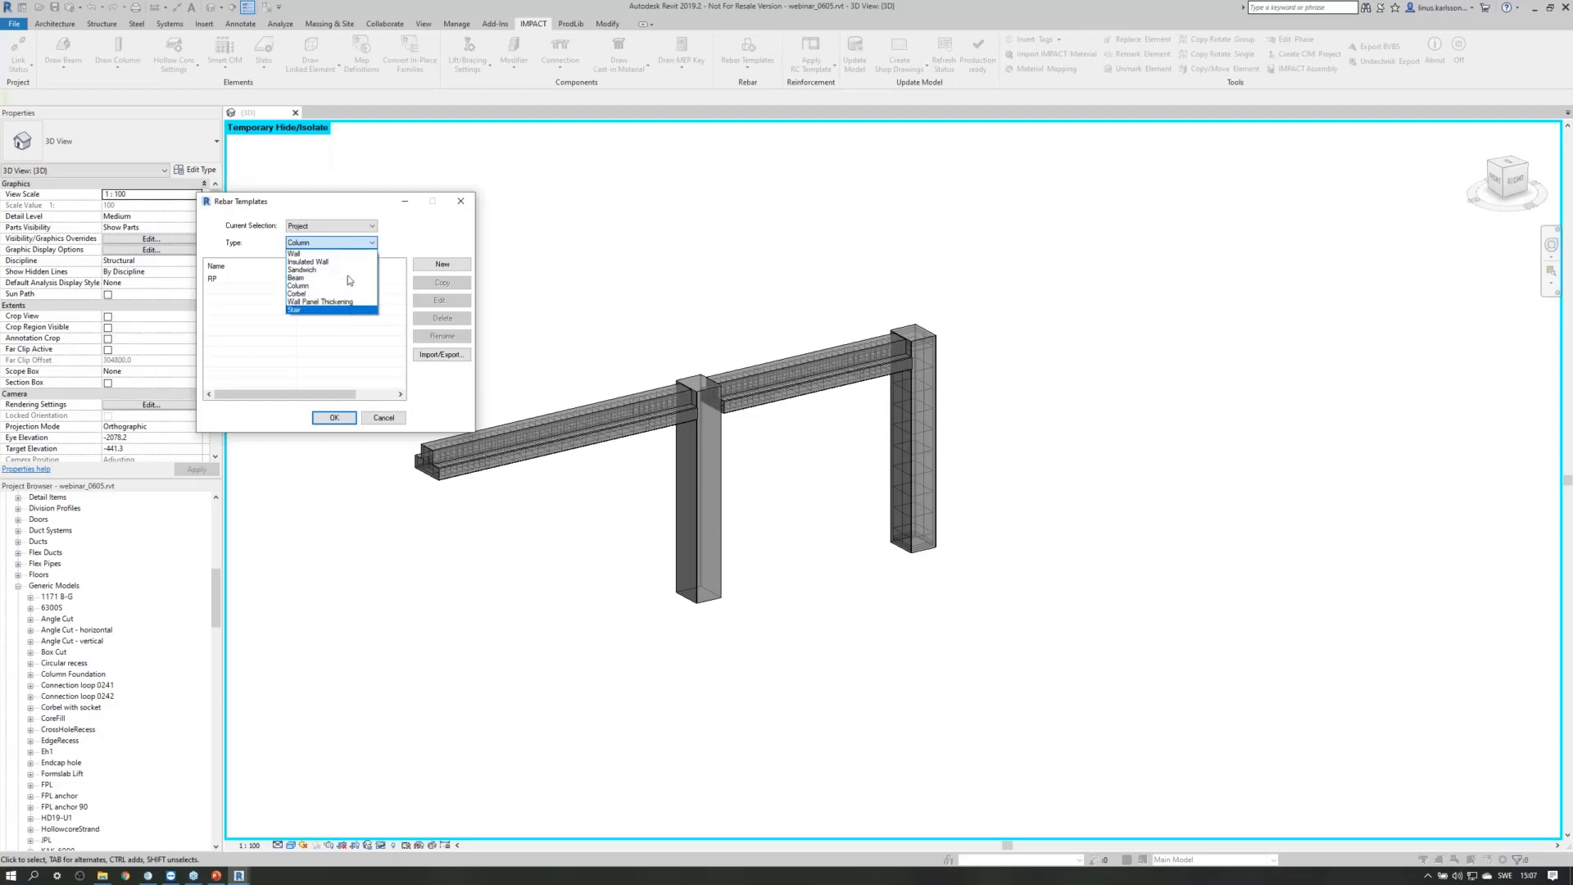
{"action": "left_click", "coordinate": [406, 419]}
{"action": "left_click", "coordinate": [385, 419]}
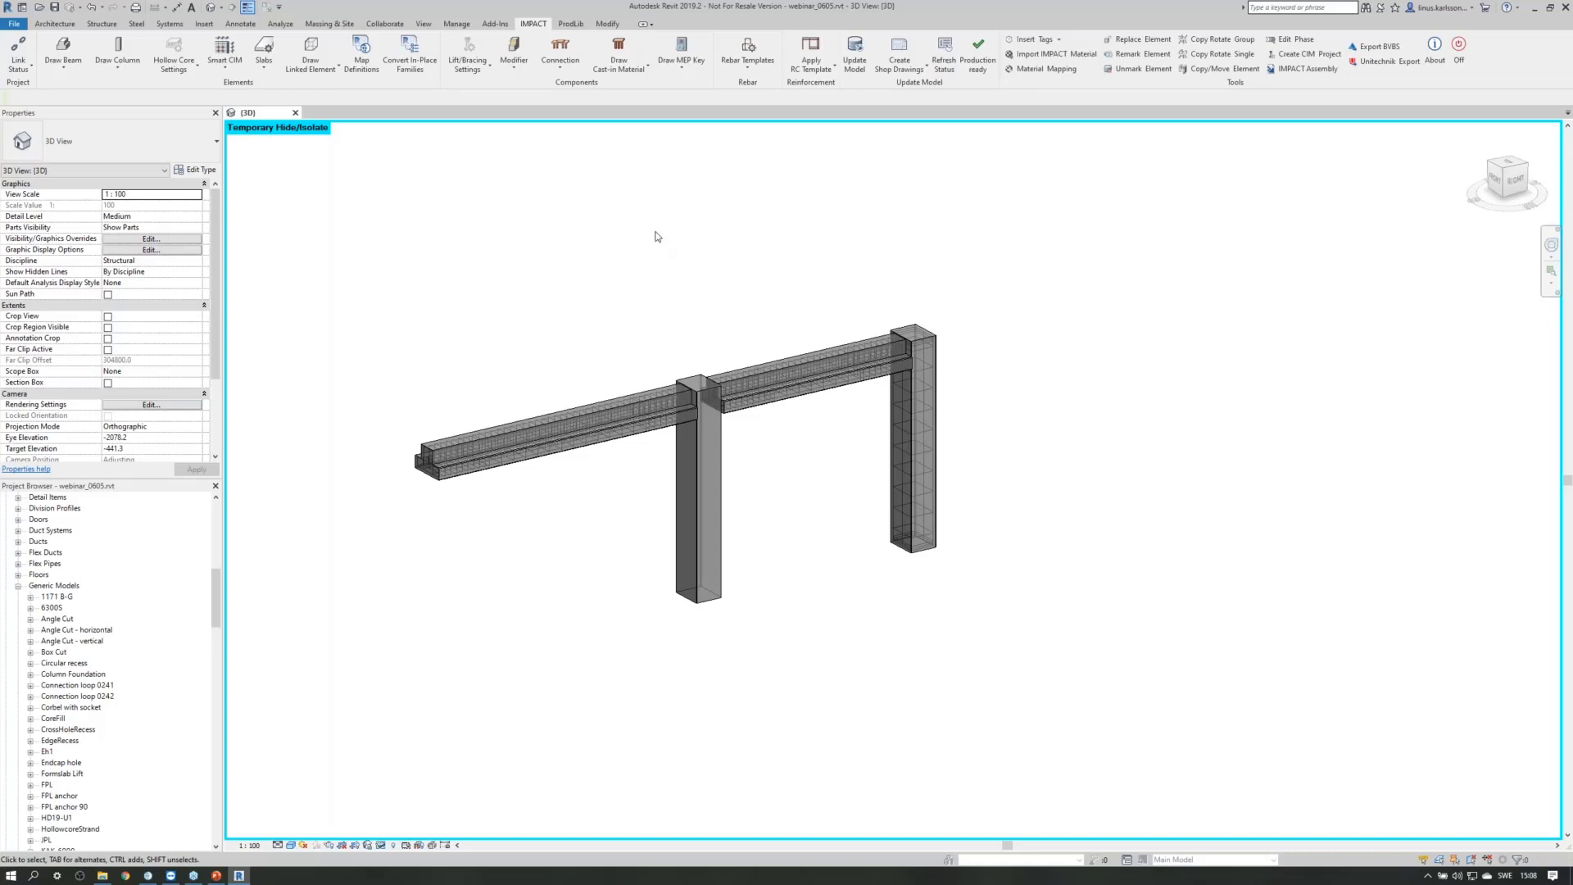
Reset the temporary isolation in the 3D view to bring back the whole building.
{"action": "left_click", "coordinate": [382, 845]}
{"action": "left_click", "coordinate": [394, 835]}
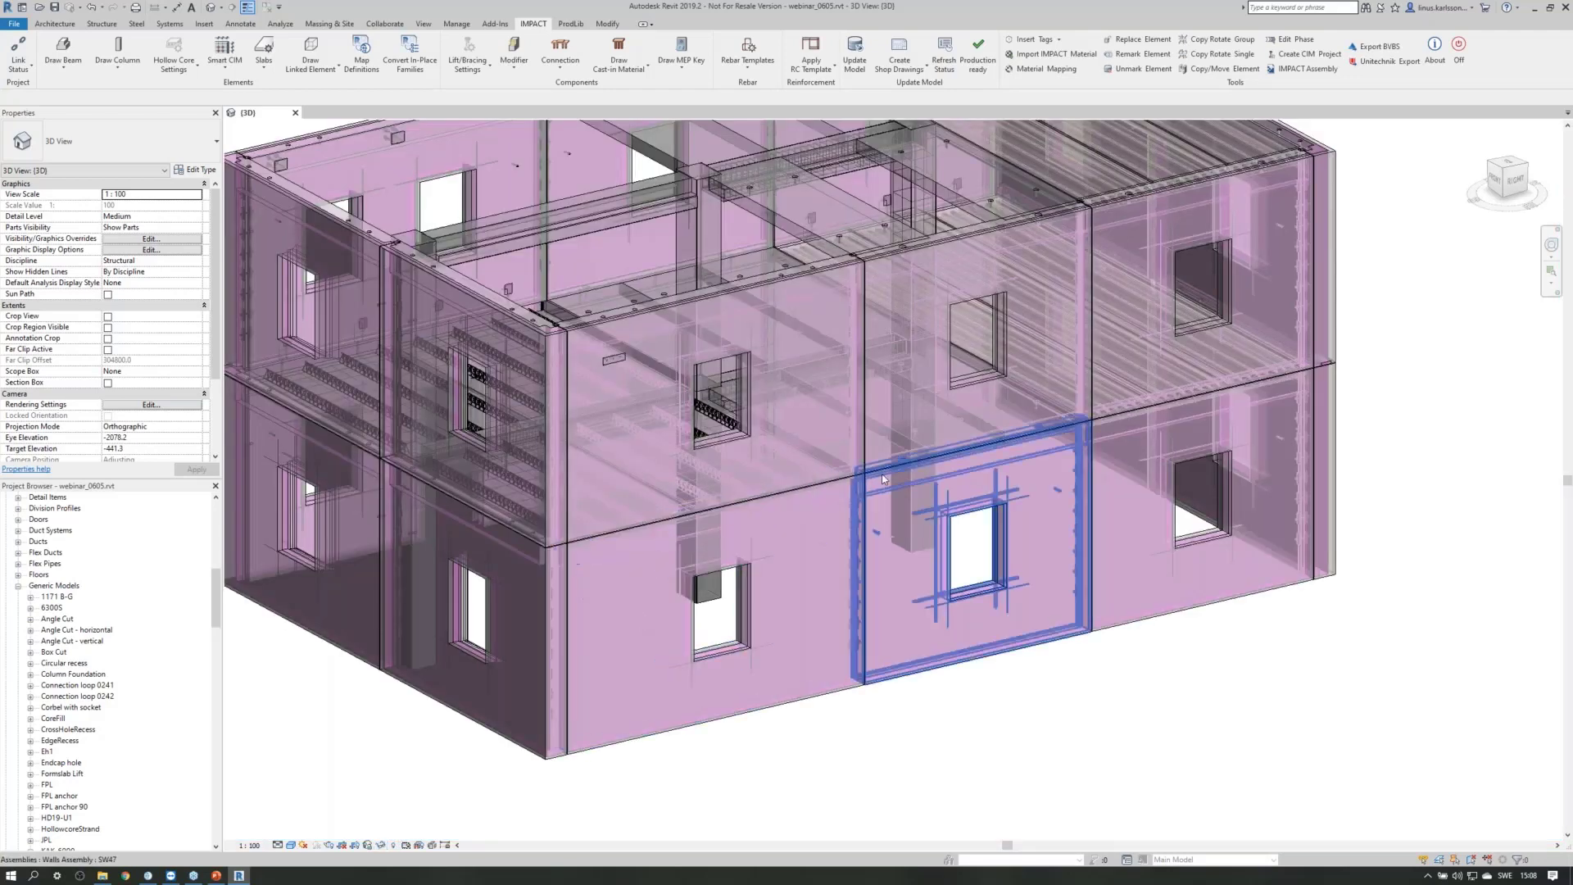
{"action": "scroll", "coordinate": [896, 637], "scroll_direction": "down", "scroll_amount": 3}
{"action": "middle_click_drag", "start_coordinate": [897, 638], "coordinate": [1247, 653], "text": "shift"}
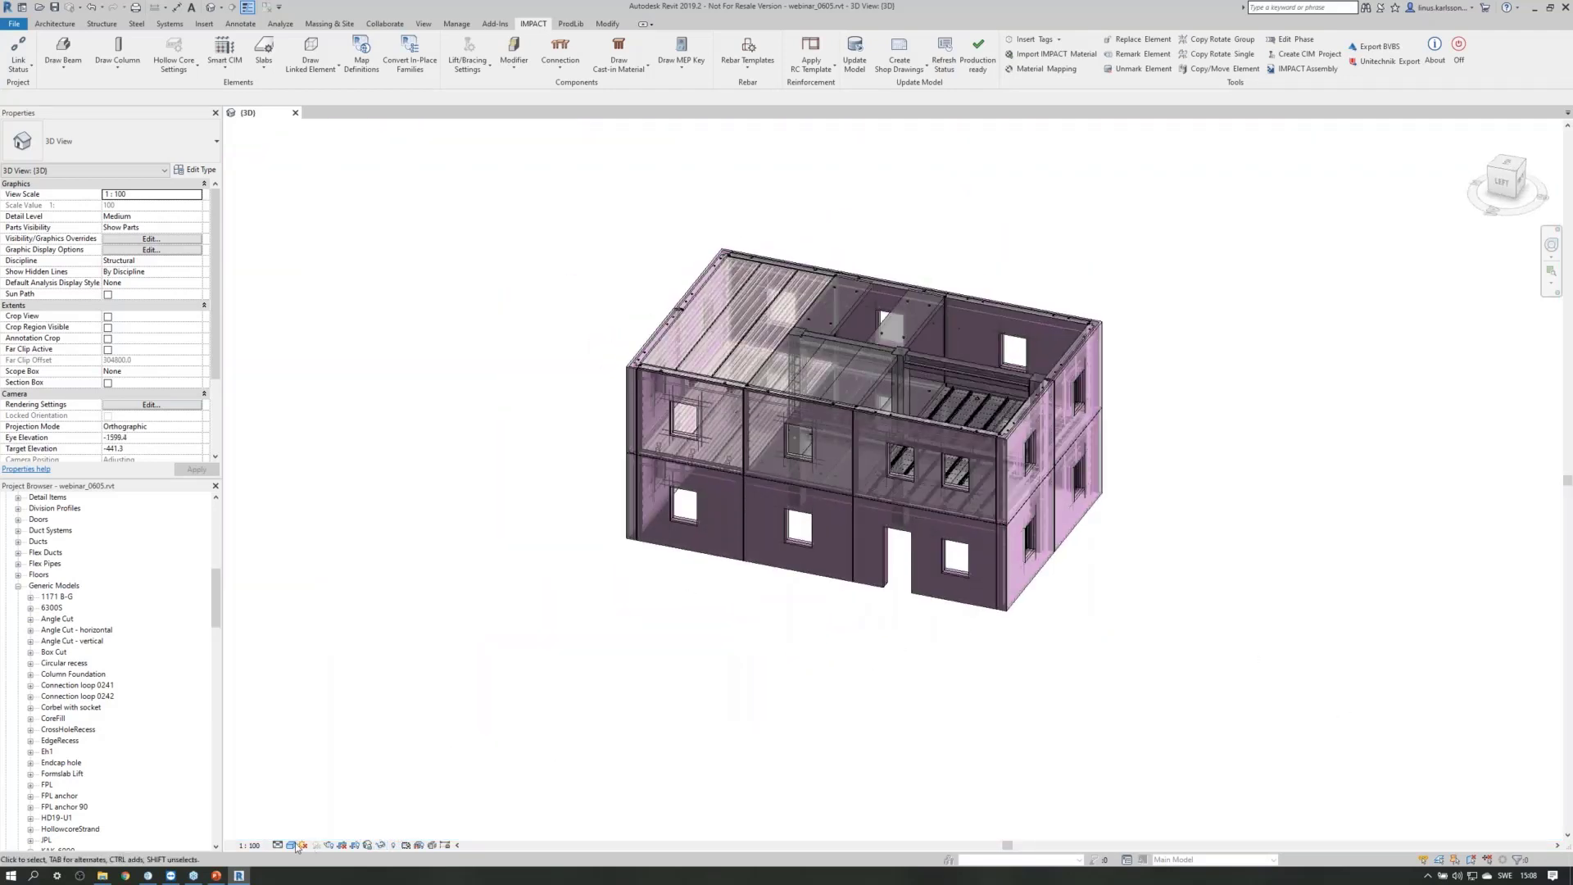
Set the 3D view's graphic display to the Shaded style with edges shown and transparency 0.
{"action": "left_click", "coordinate": [381, 847]}
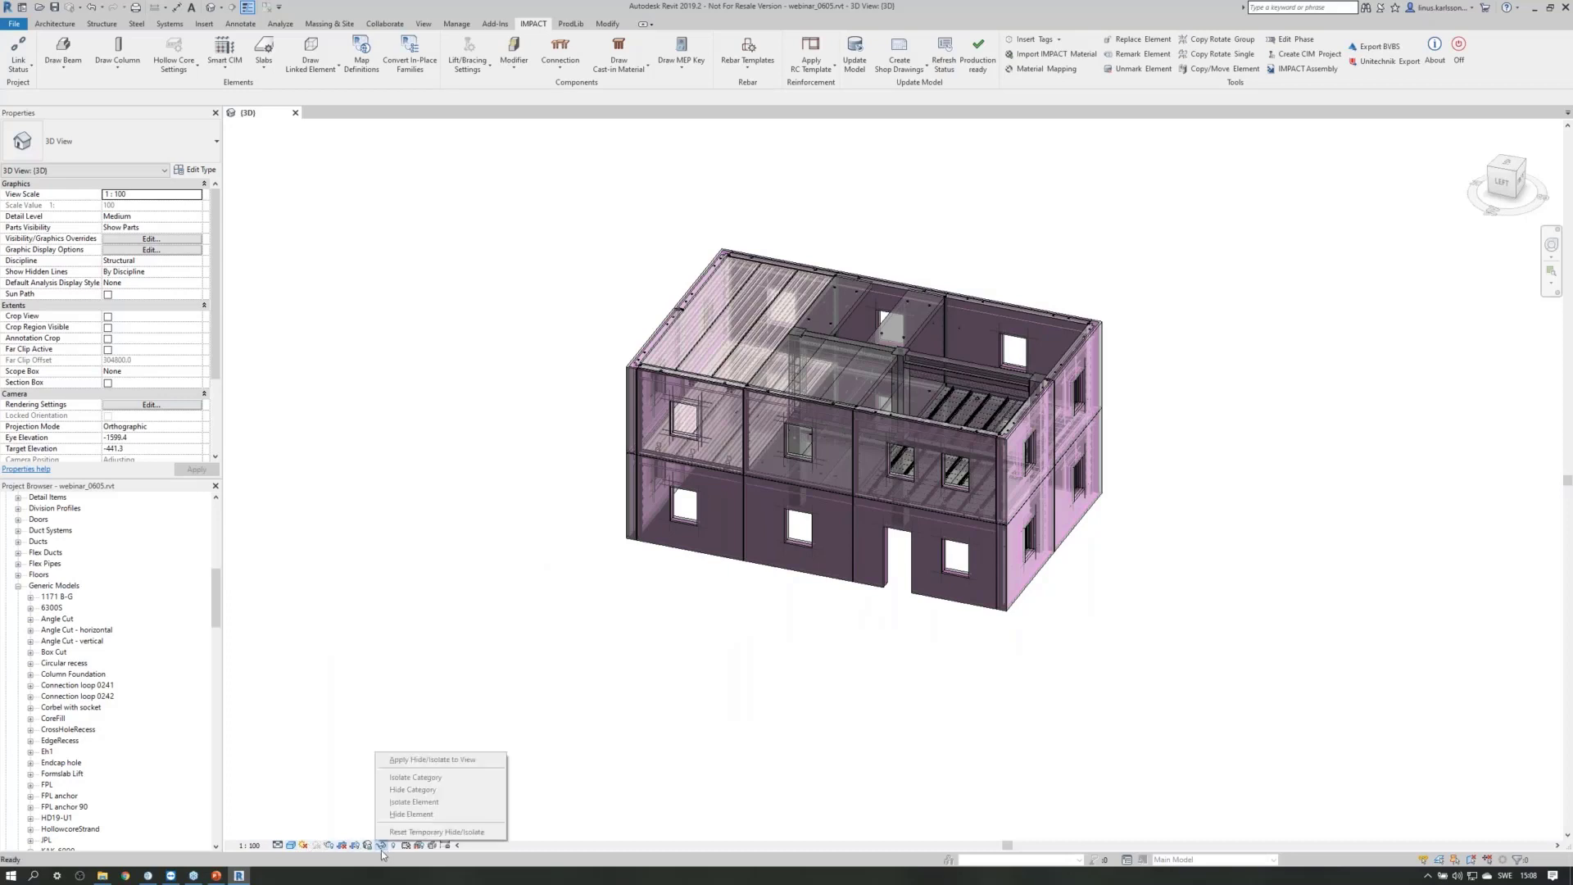
{"action": "left_click", "coordinate": [293, 847]}
{"action": "left_click", "coordinate": [345, 754]}
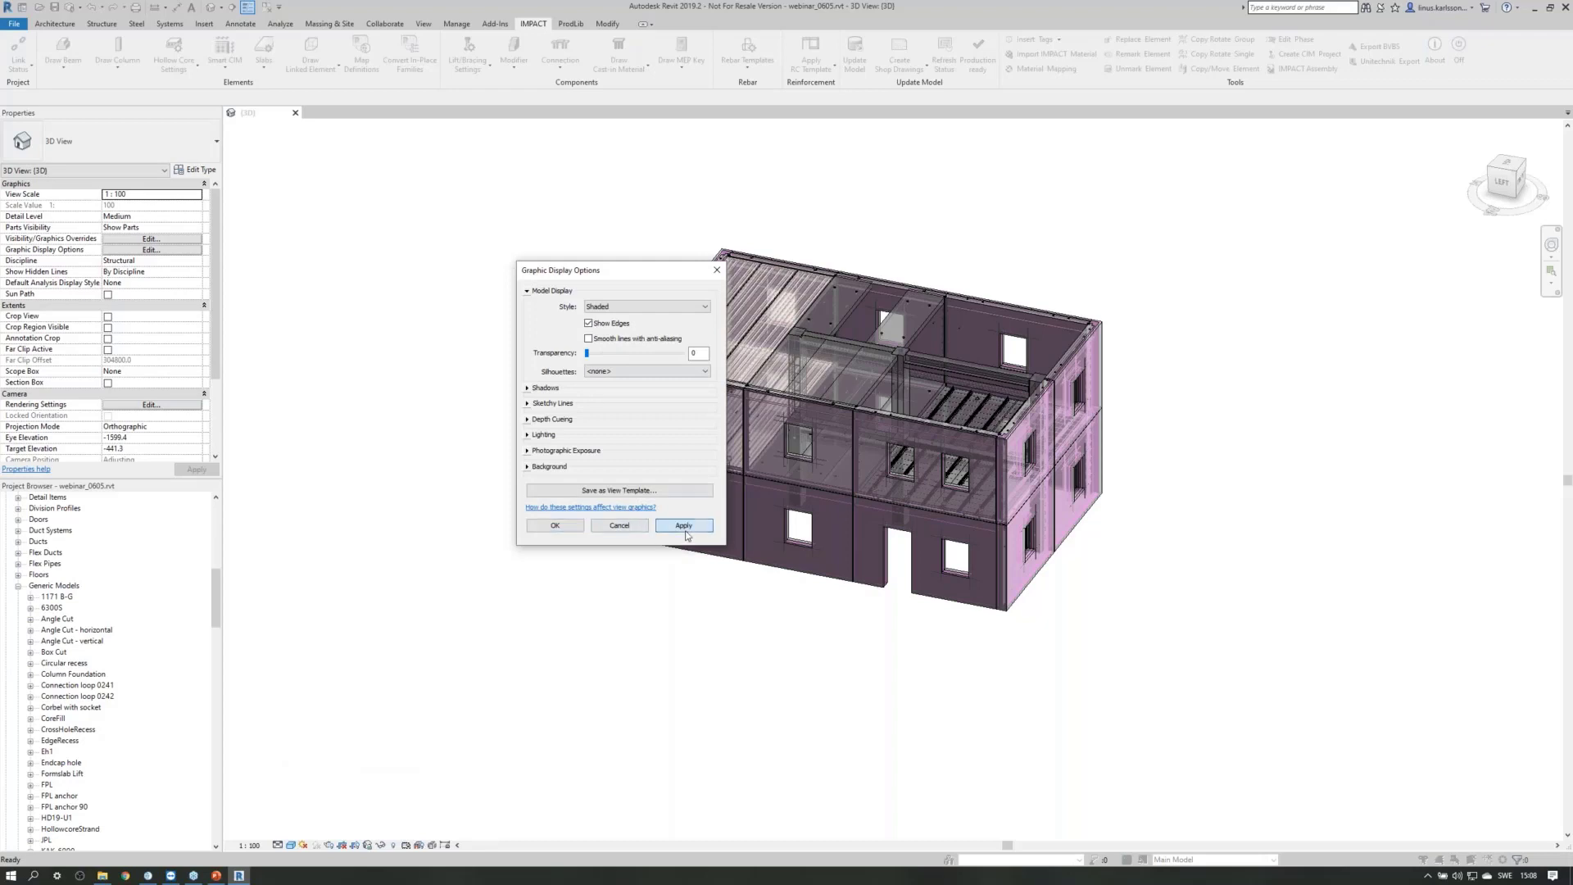
{"action": "left_click", "coordinate": [686, 529]}
{"action": "left_click", "coordinate": [555, 525]}
{"action": "middle_click_drag", "start_coordinate": [885, 623], "coordinate": [938, 623], "text": "shift"}
{"action": "scroll", "coordinate": [1008, 312], "scroll_direction": "up", "scroll_amount": 4}
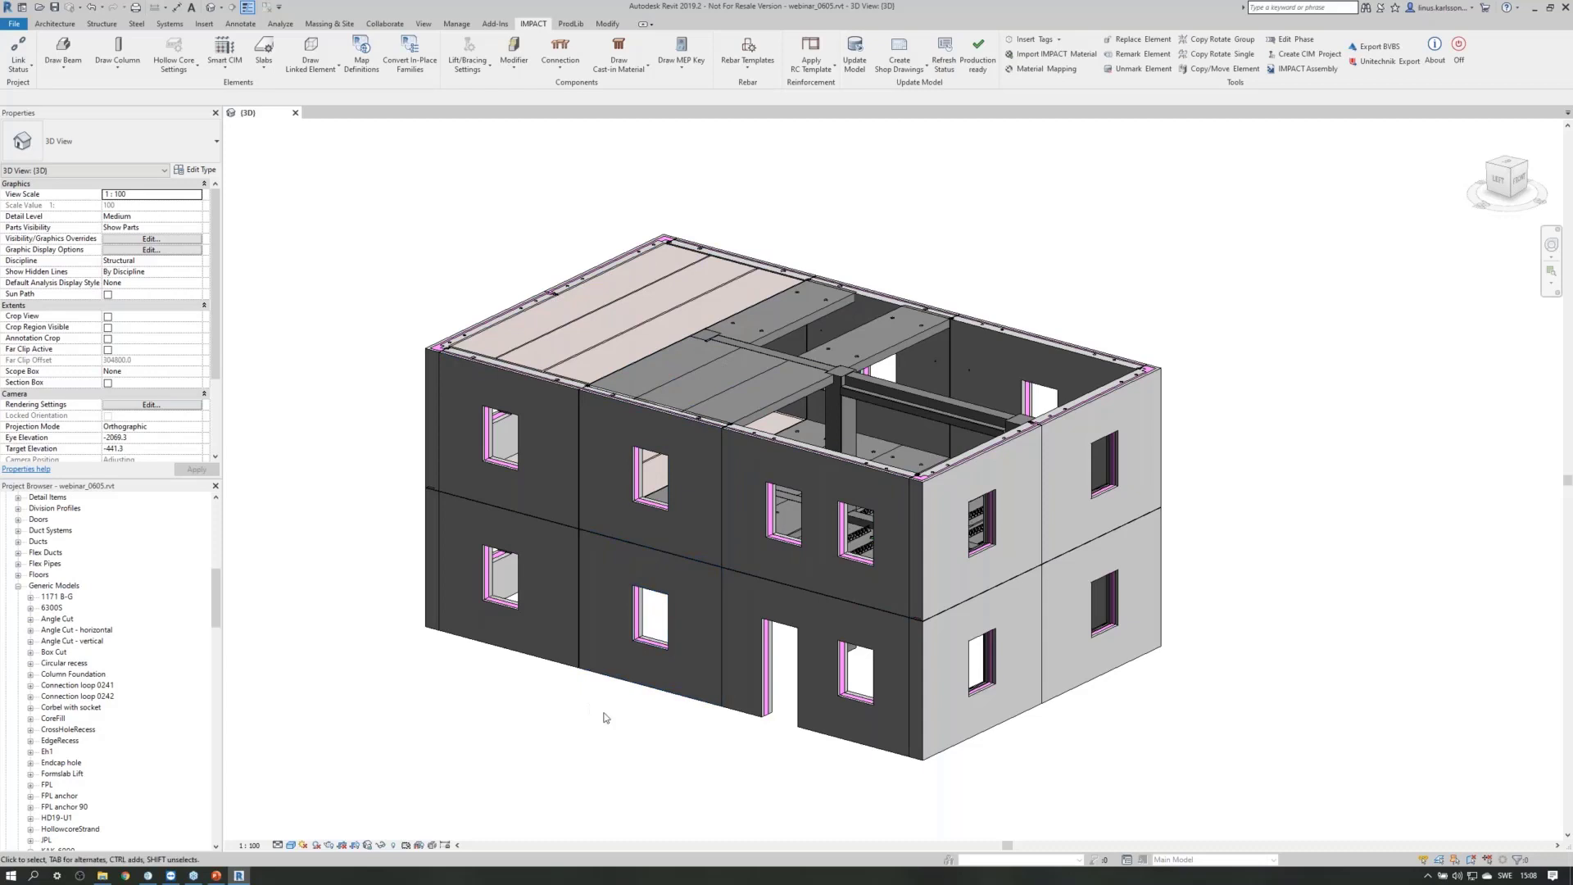
{"action": "scroll", "coordinate": [604, 718], "scroll_direction": "up", "scroll_amount": 2}
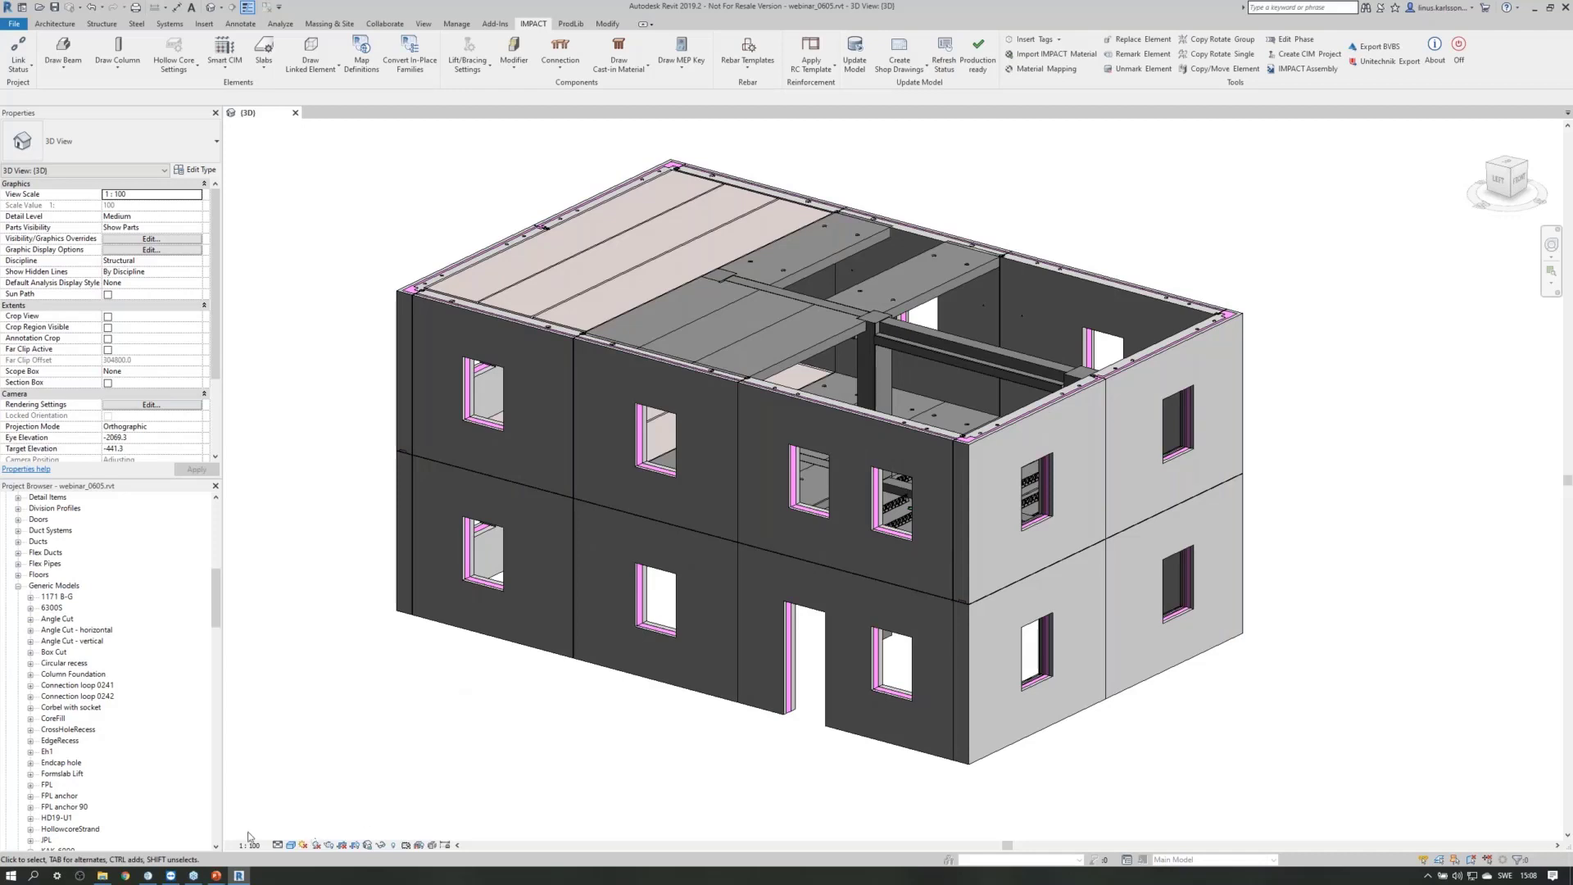
Switch to File Explorer and go to the WEBINAR_0605 project's shop drawing templates folder, under components, templates_drawings and Revit_2019.
{"action": "left_click", "coordinate": [103, 875]}
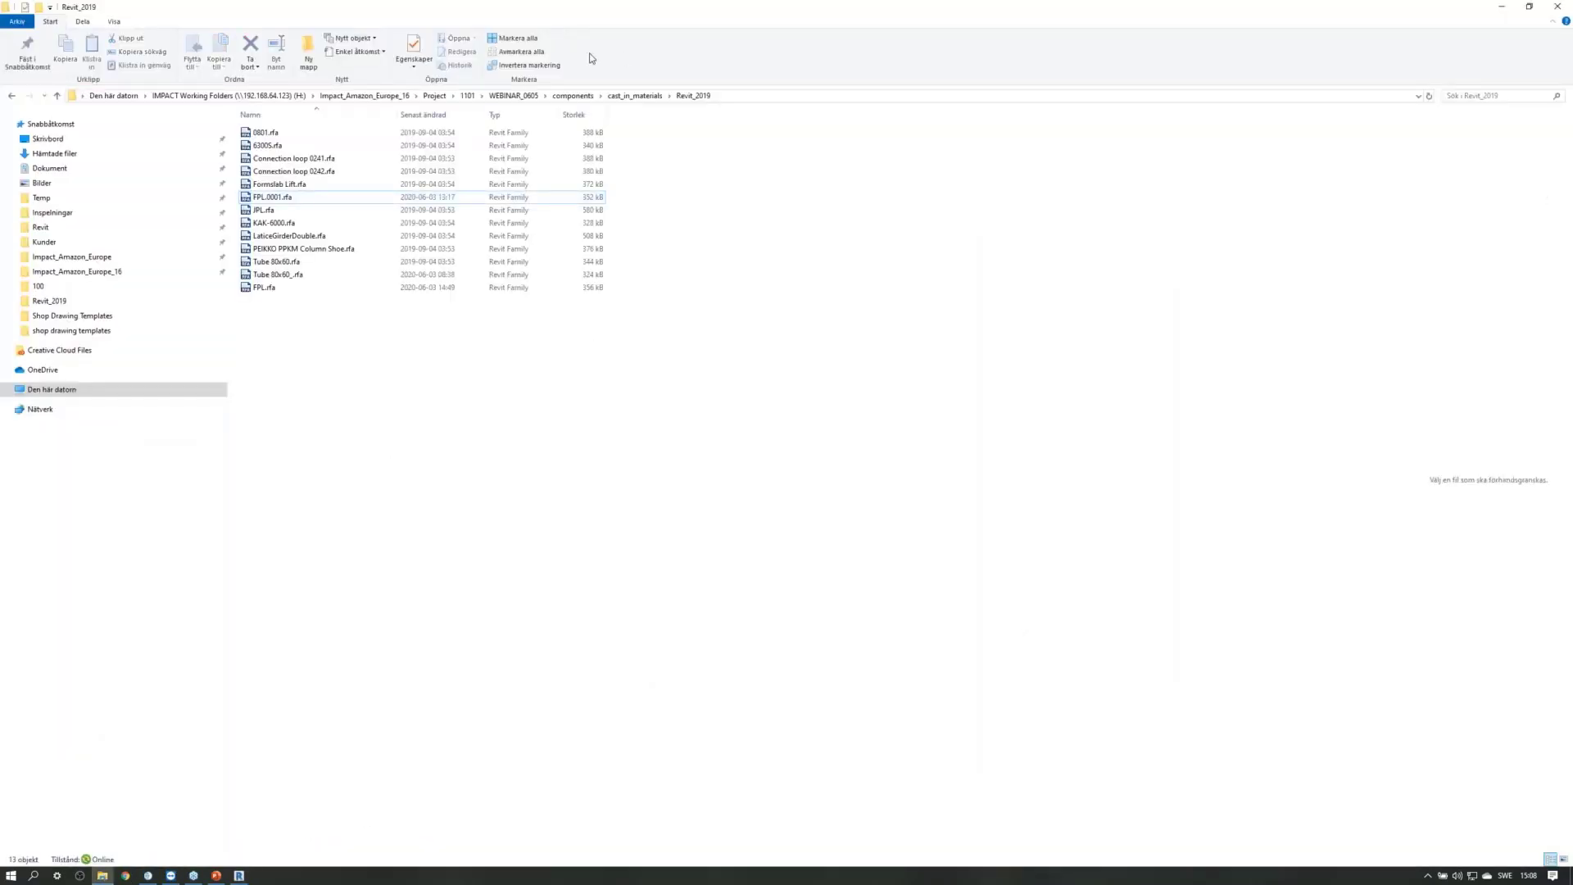
{"action": "left_click", "coordinate": [514, 96]}
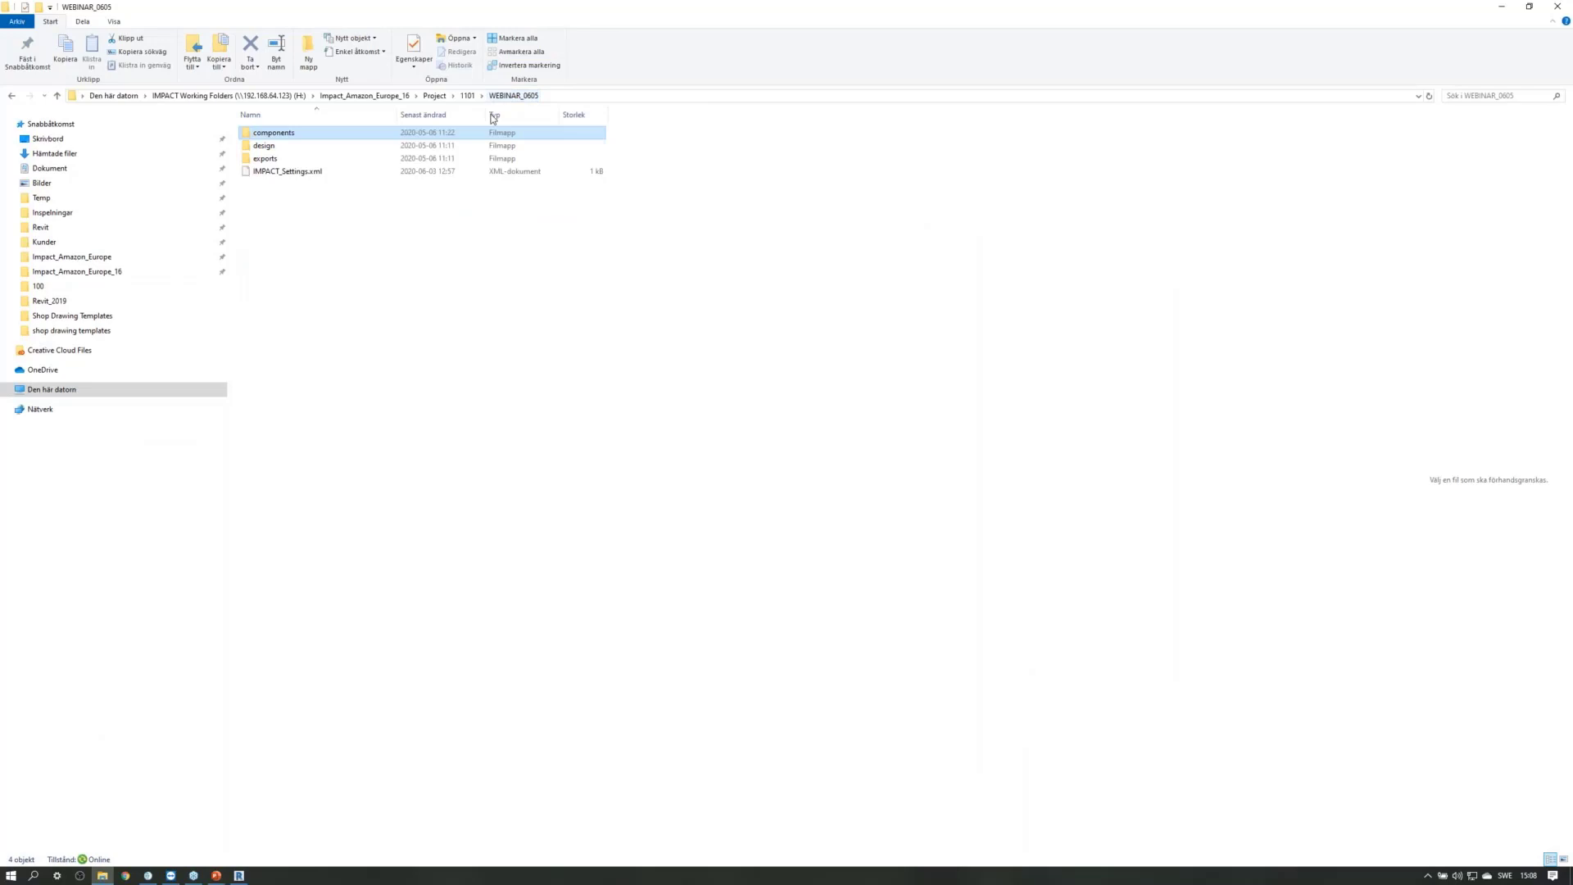
{"action": "double_click", "coordinate": [271, 132]}
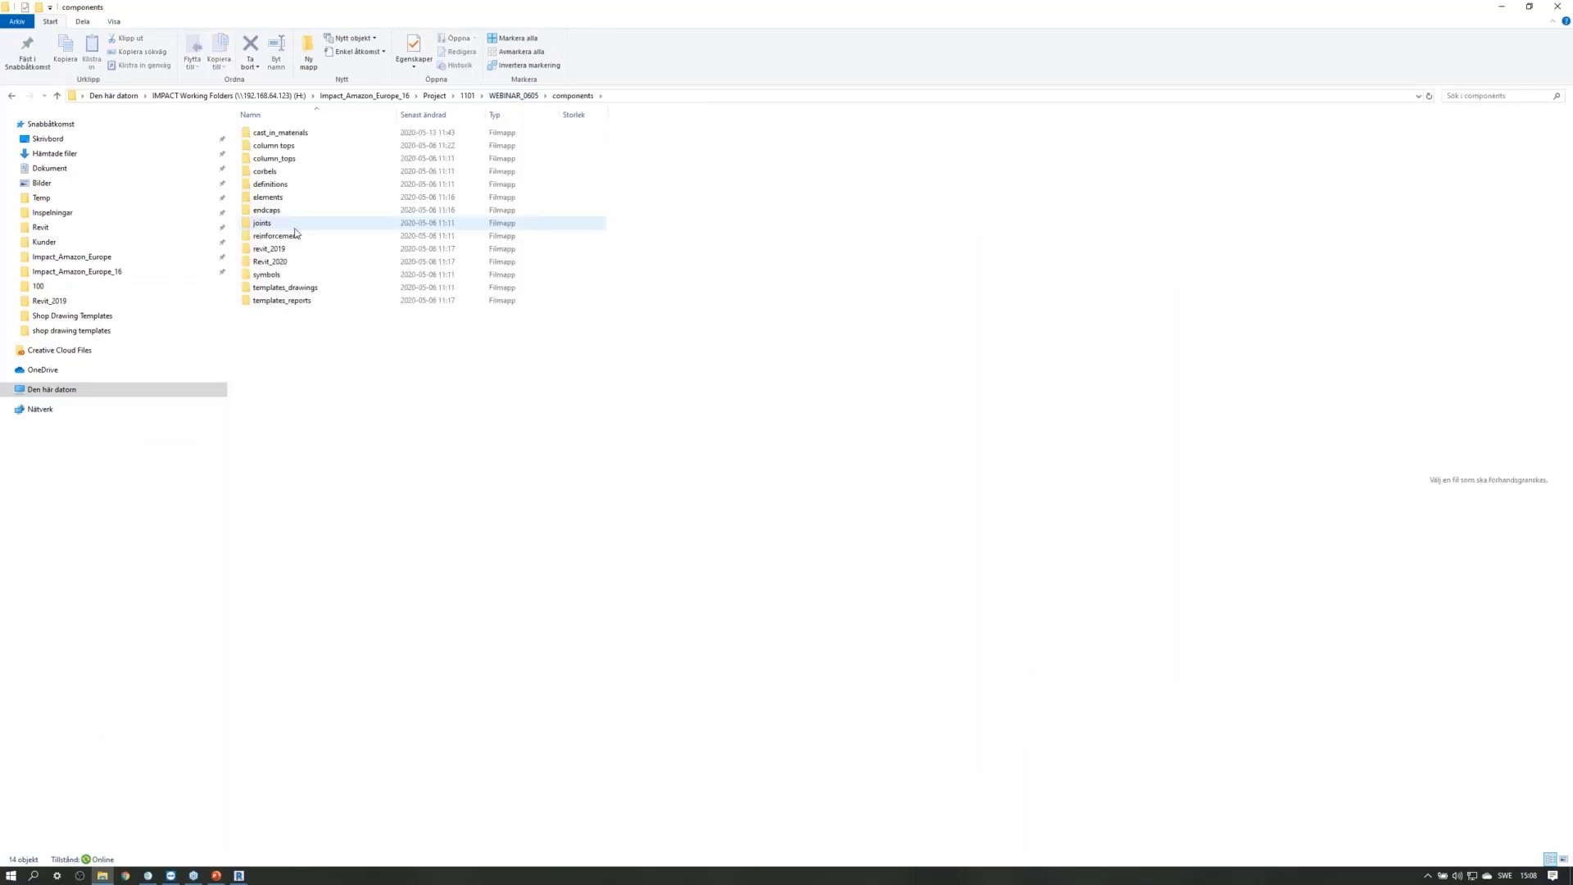
{"action": "double_click", "coordinate": [326, 288]}
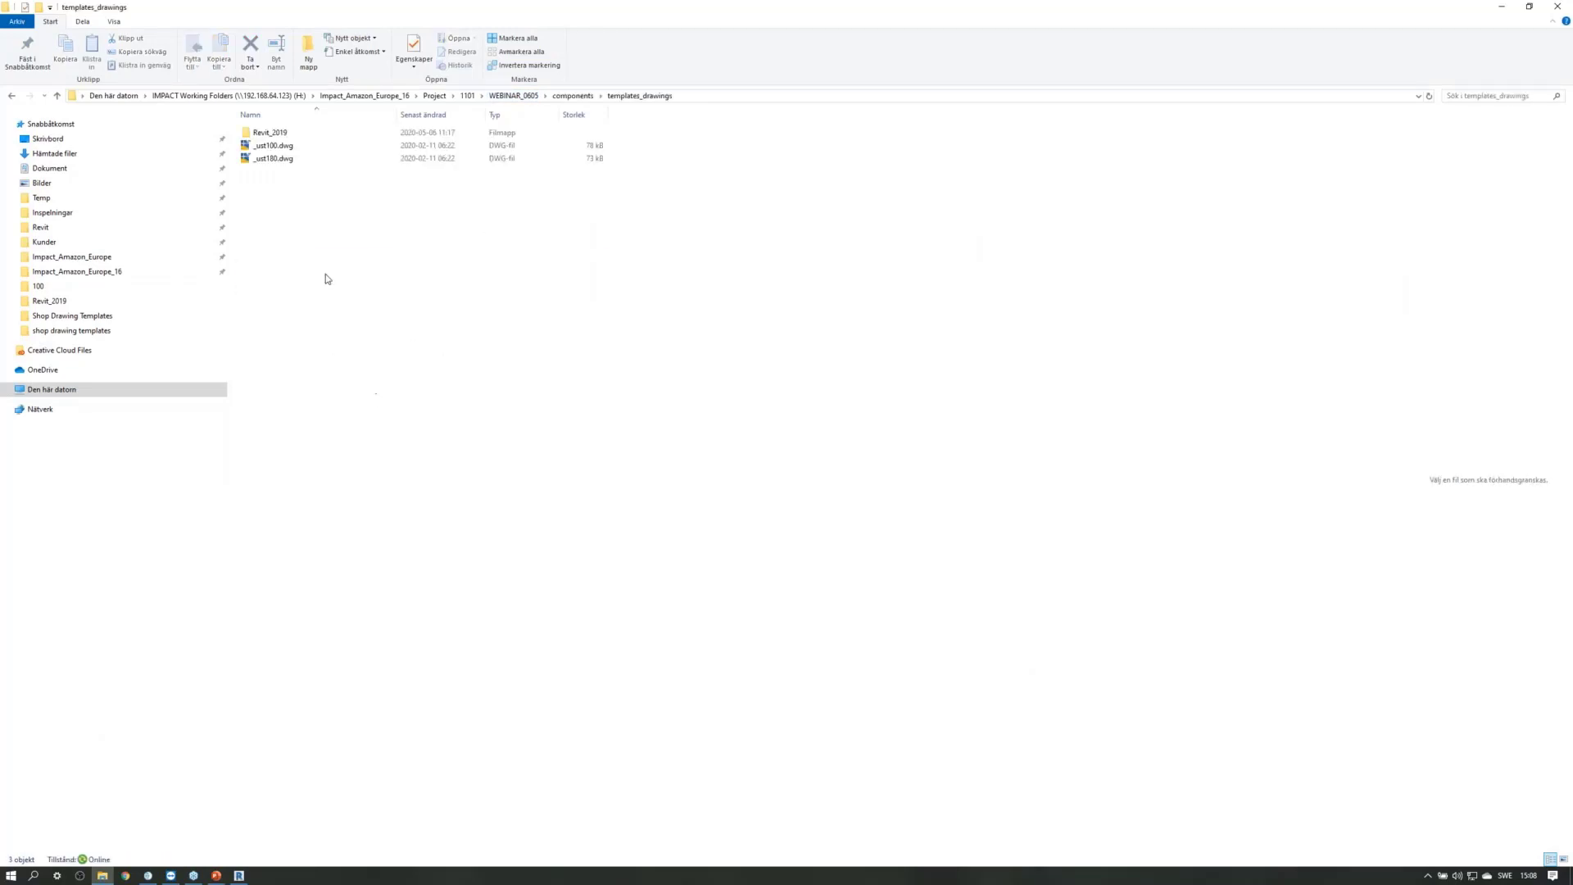
{"action": "double_click", "coordinate": [282, 134]}
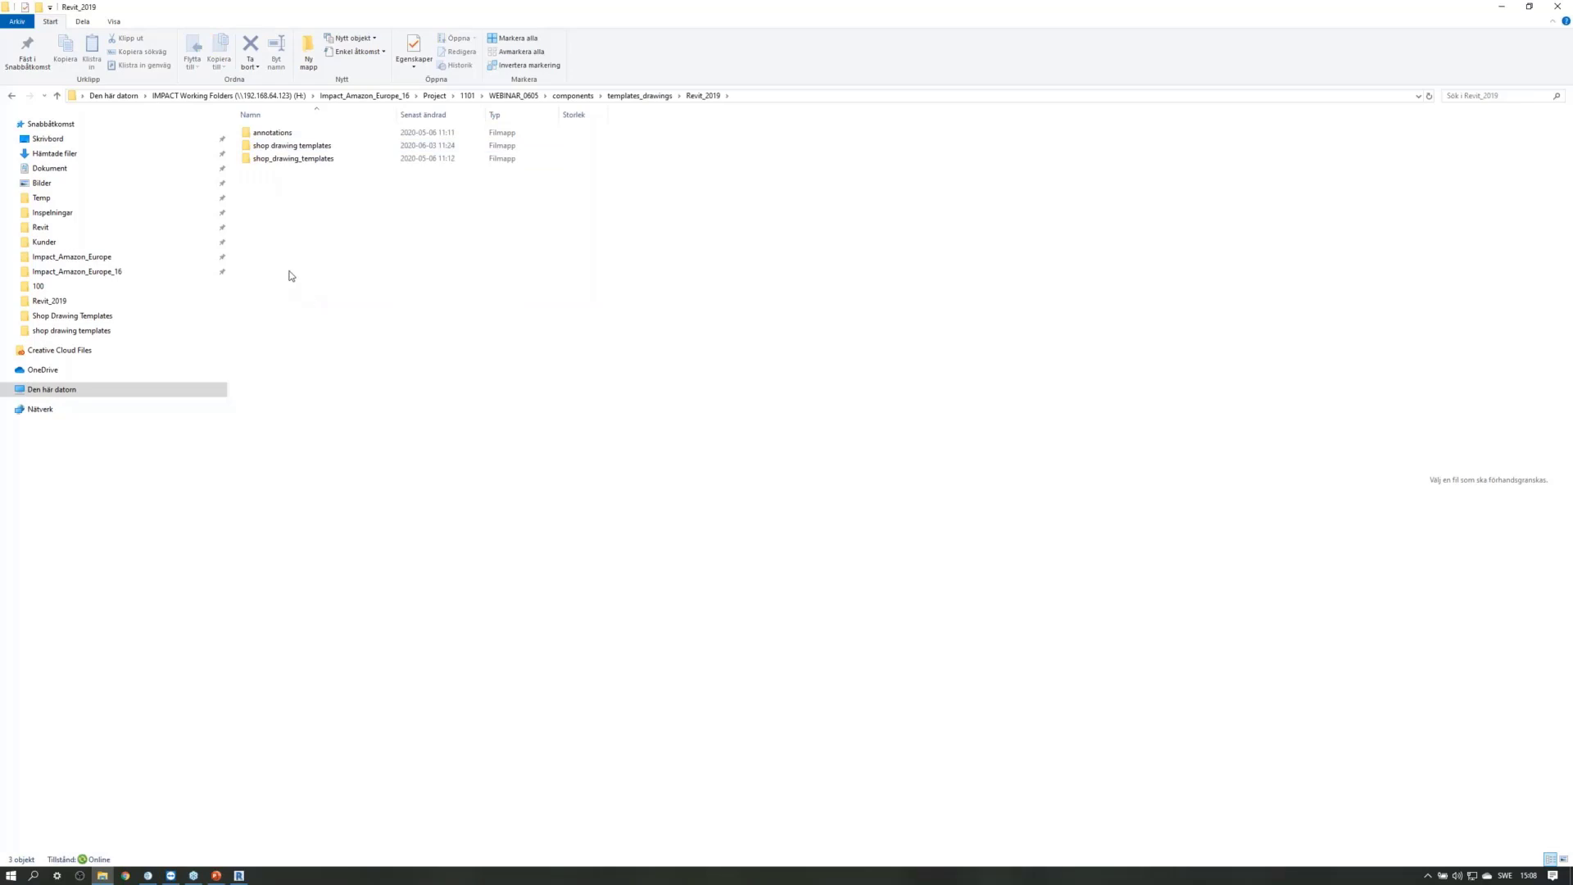
{"action": "double_click", "coordinate": [311, 145]}
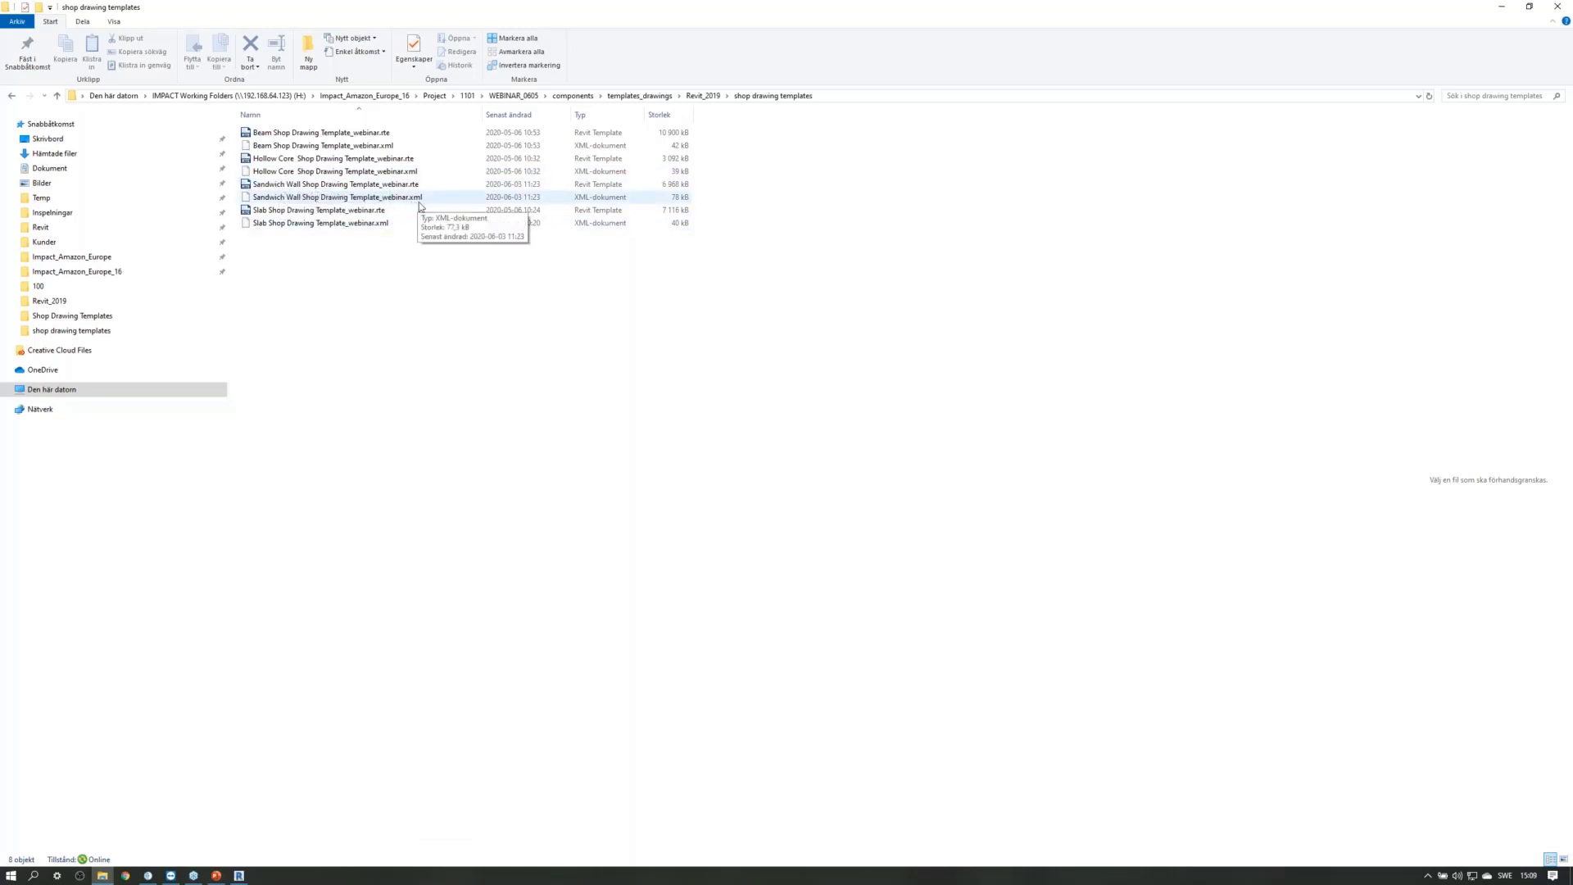
Open the Sandwich Wall Shop Drawing Template_webinar.rte file in Revit, dismissing the file location warning.
{"action": "left_click", "coordinate": [368, 183]}
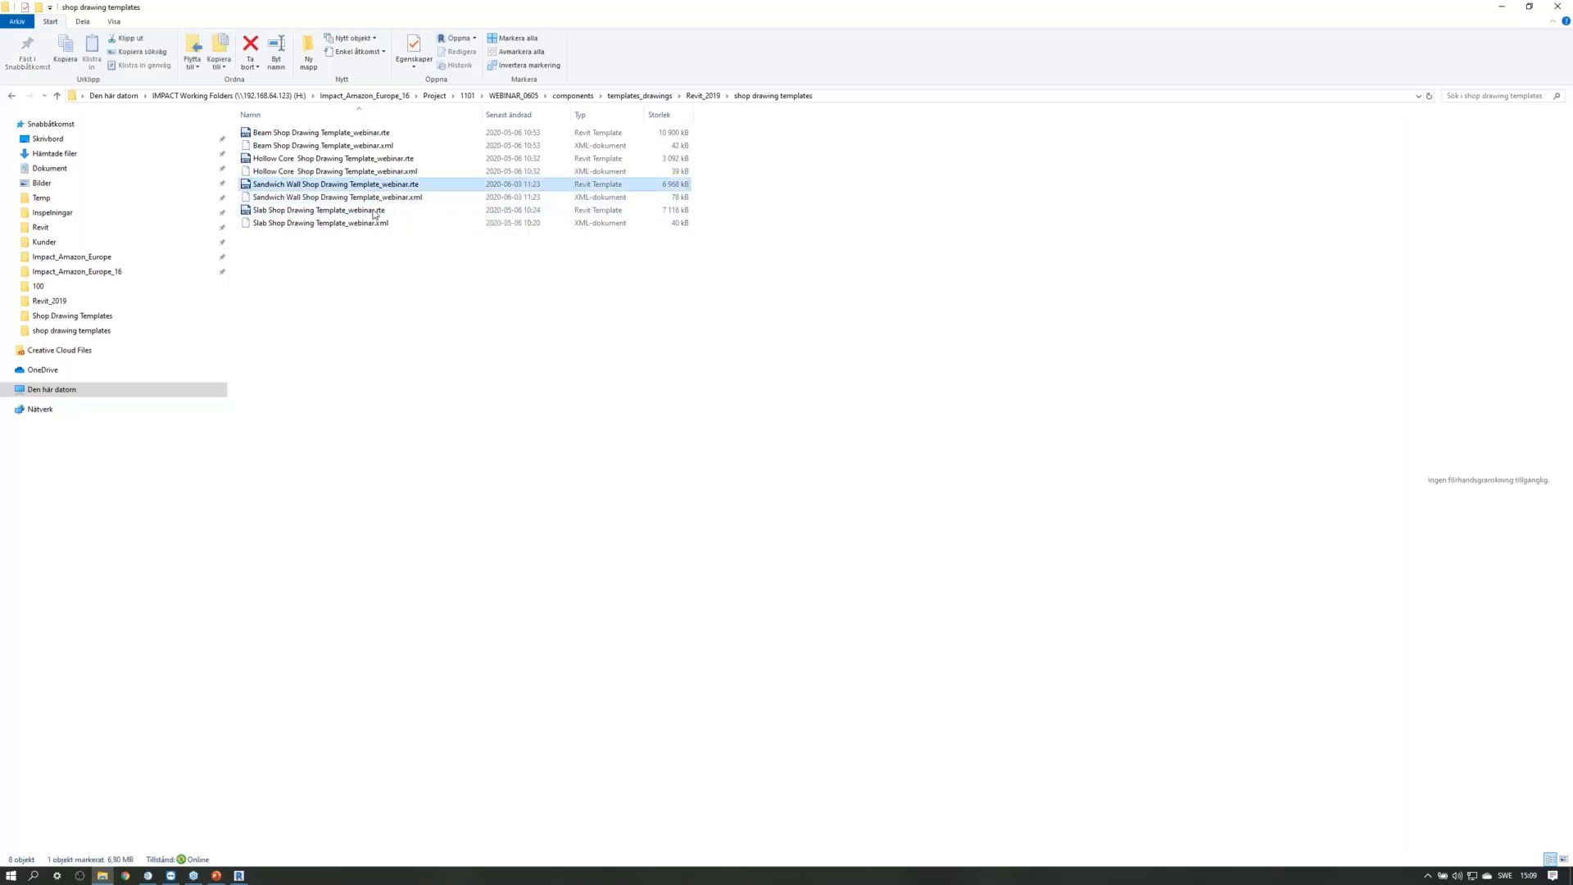
{"action": "key", "text": "alt+Tab"}
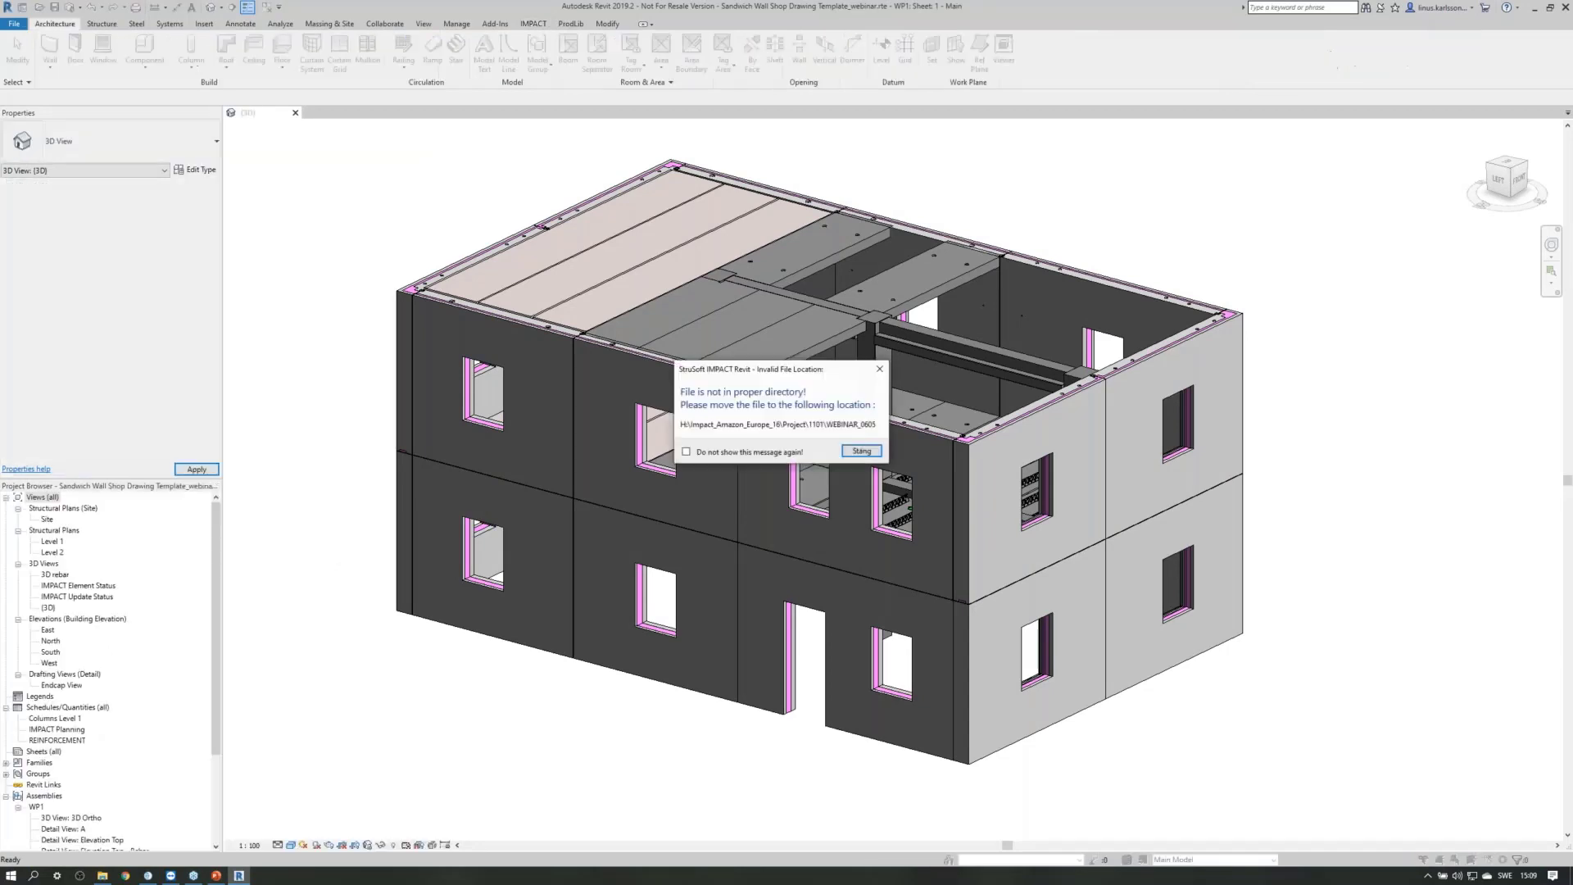
{"action": "left_click", "coordinate": [734, 453]}
{"action": "key", "text": "Return"}
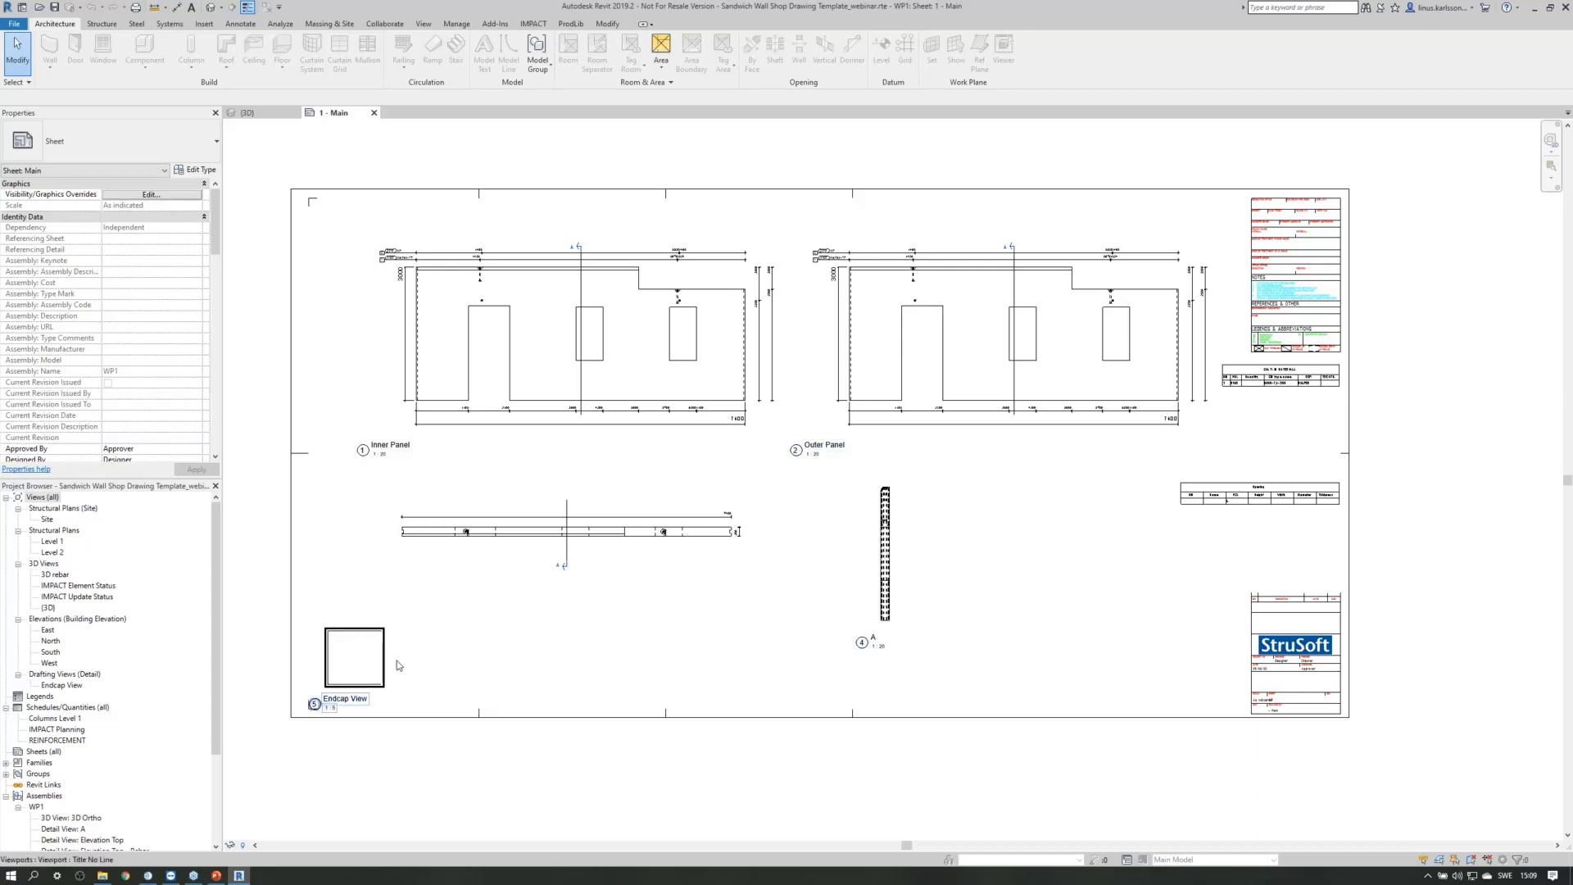
Examine the Main sheet's panel views, cast-in materials and opening schedules, and title block fields in the sandwich wall template.
{"action": "scroll", "coordinate": [1346, 497], "scroll_direction": "up", "scroll_amount": 5}
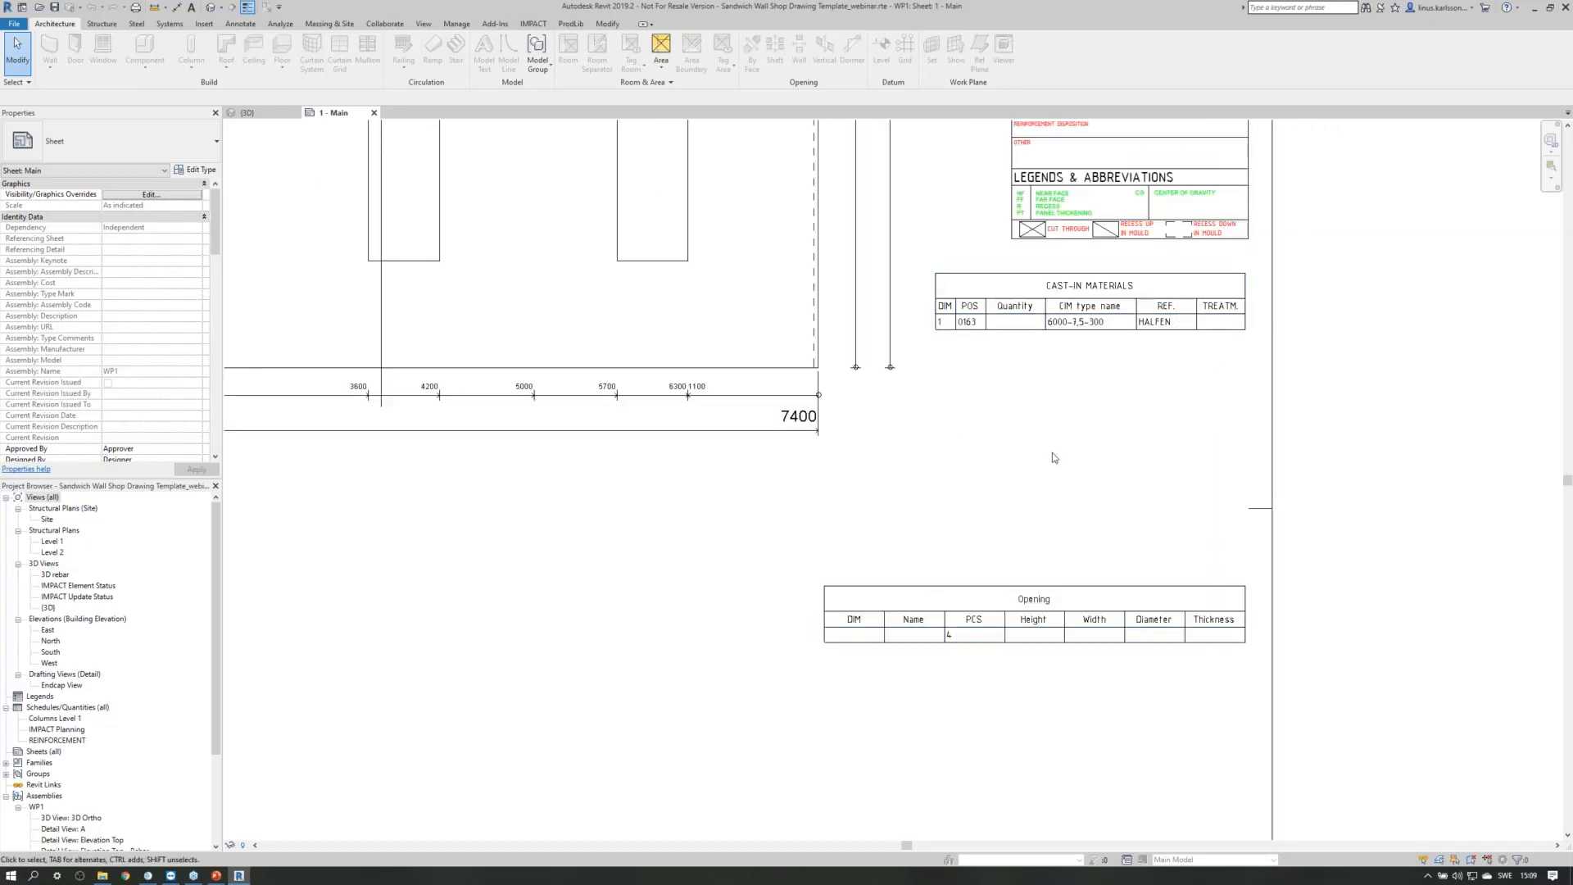
{"action": "scroll", "coordinate": [1032, 605], "scroll_direction": "down", "scroll_amount": 5}
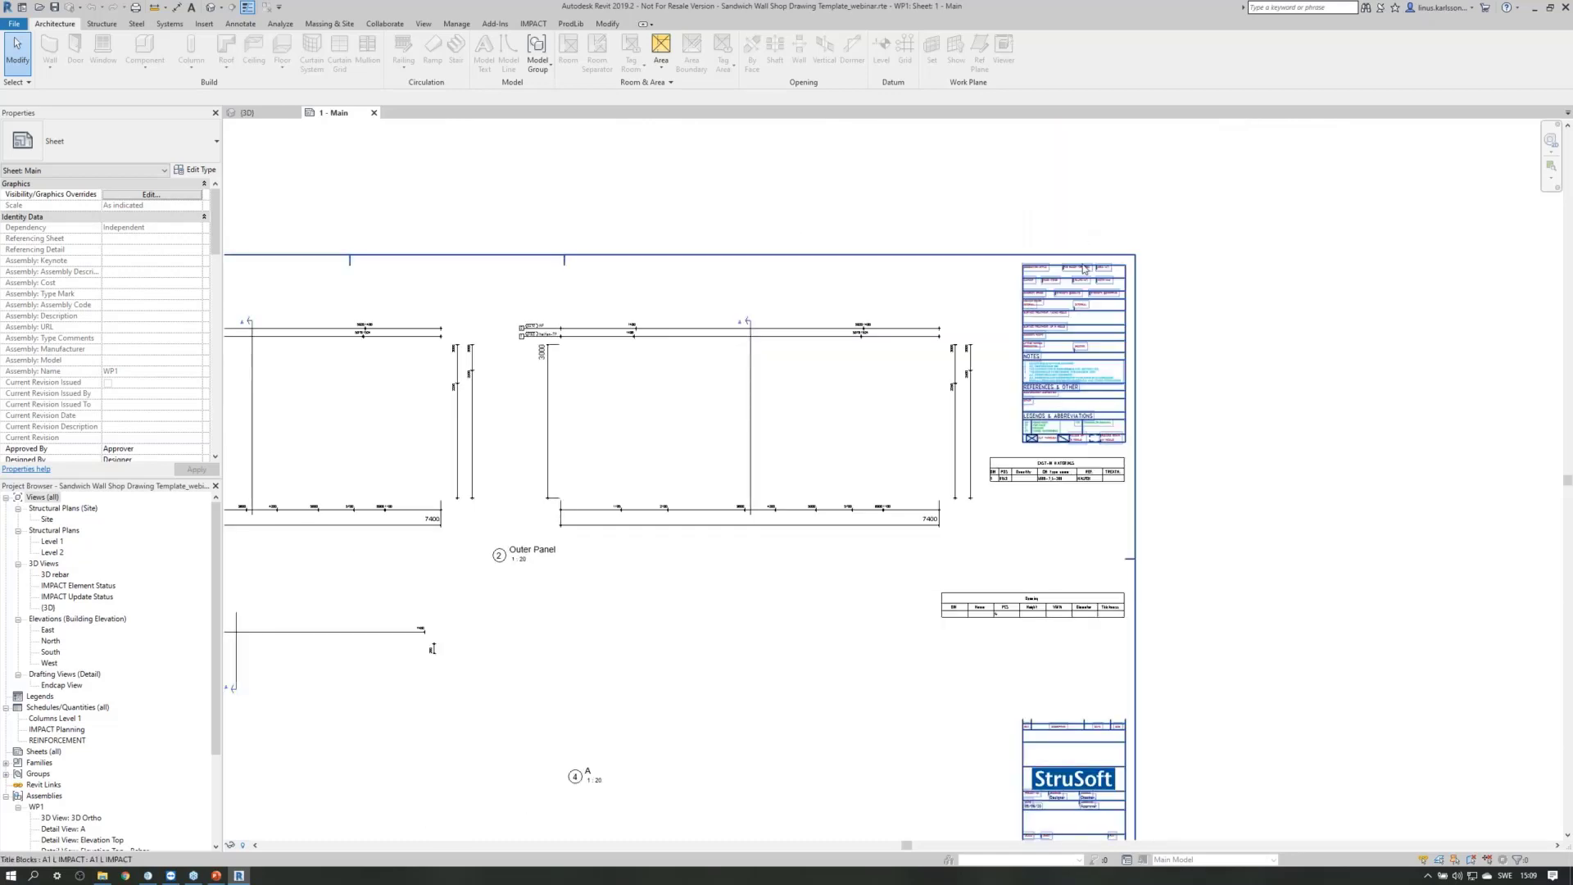
{"action": "scroll", "coordinate": [1084, 269], "scroll_direction": "up", "scroll_amount": 6}
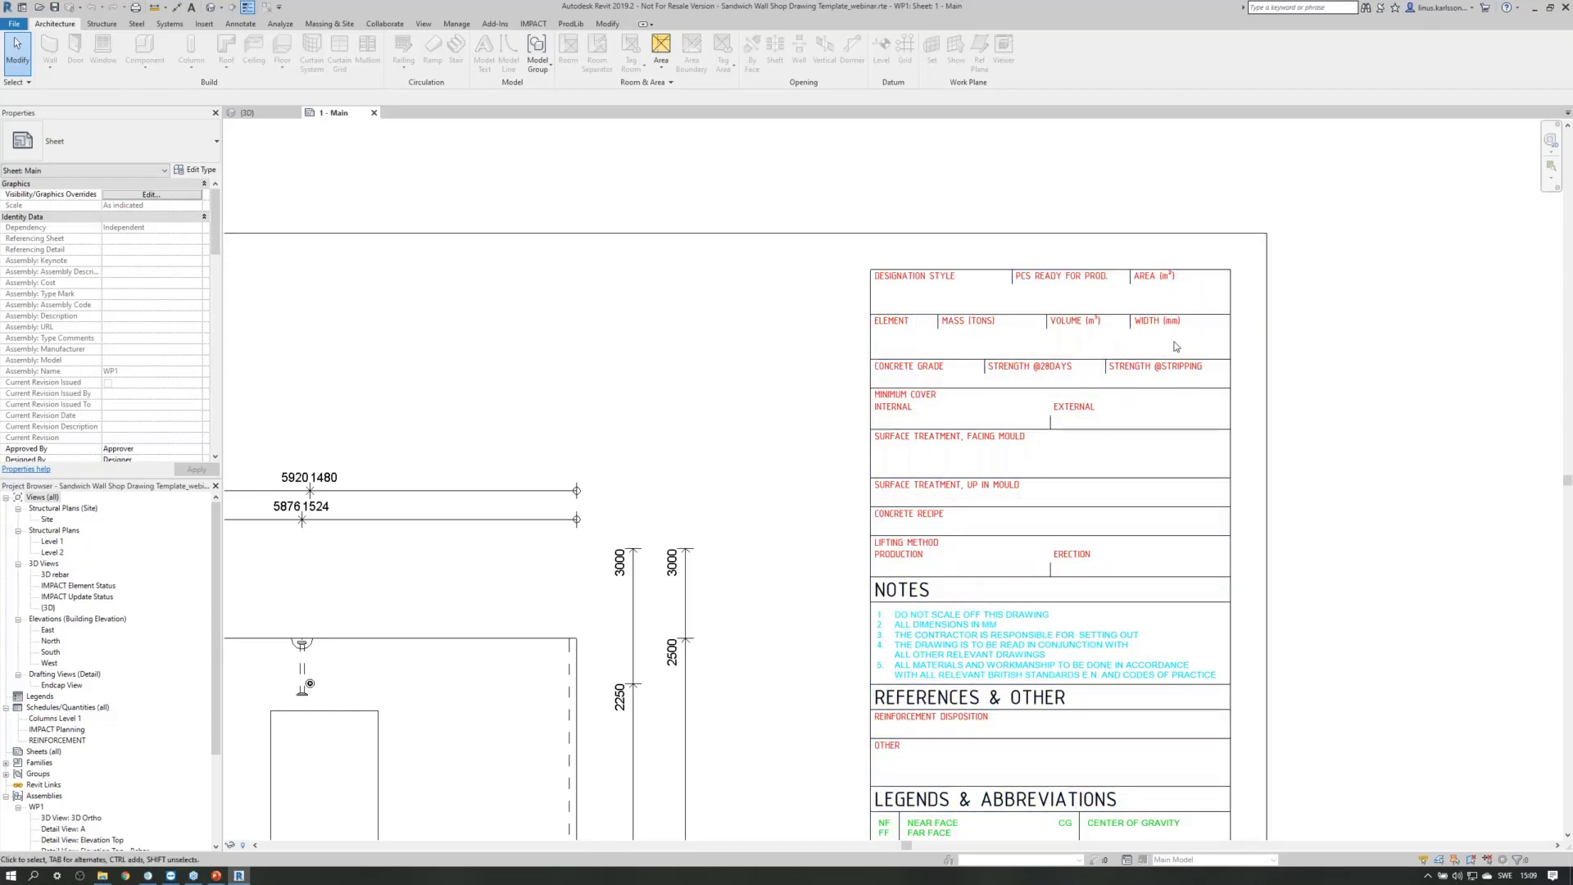
{"action": "scroll", "coordinate": [1216, 165], "scroll_direction": "down", "scroll_amount": 5}
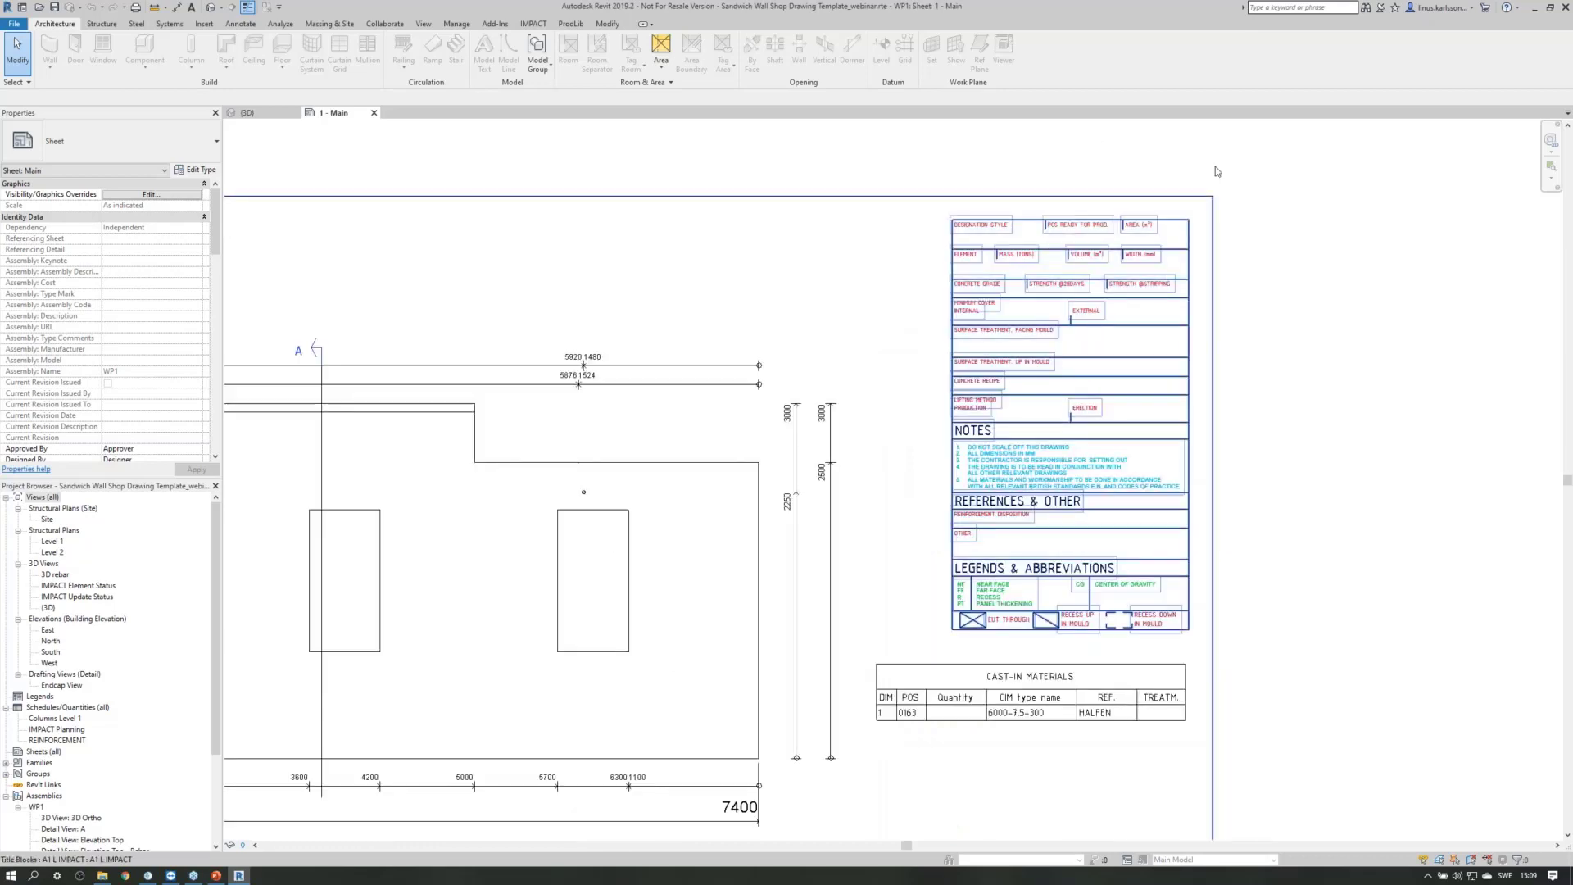
{"action": "scroll", "coordinate": [1104, 107], "scroll_direction": "down", "scroll_amount": 2}
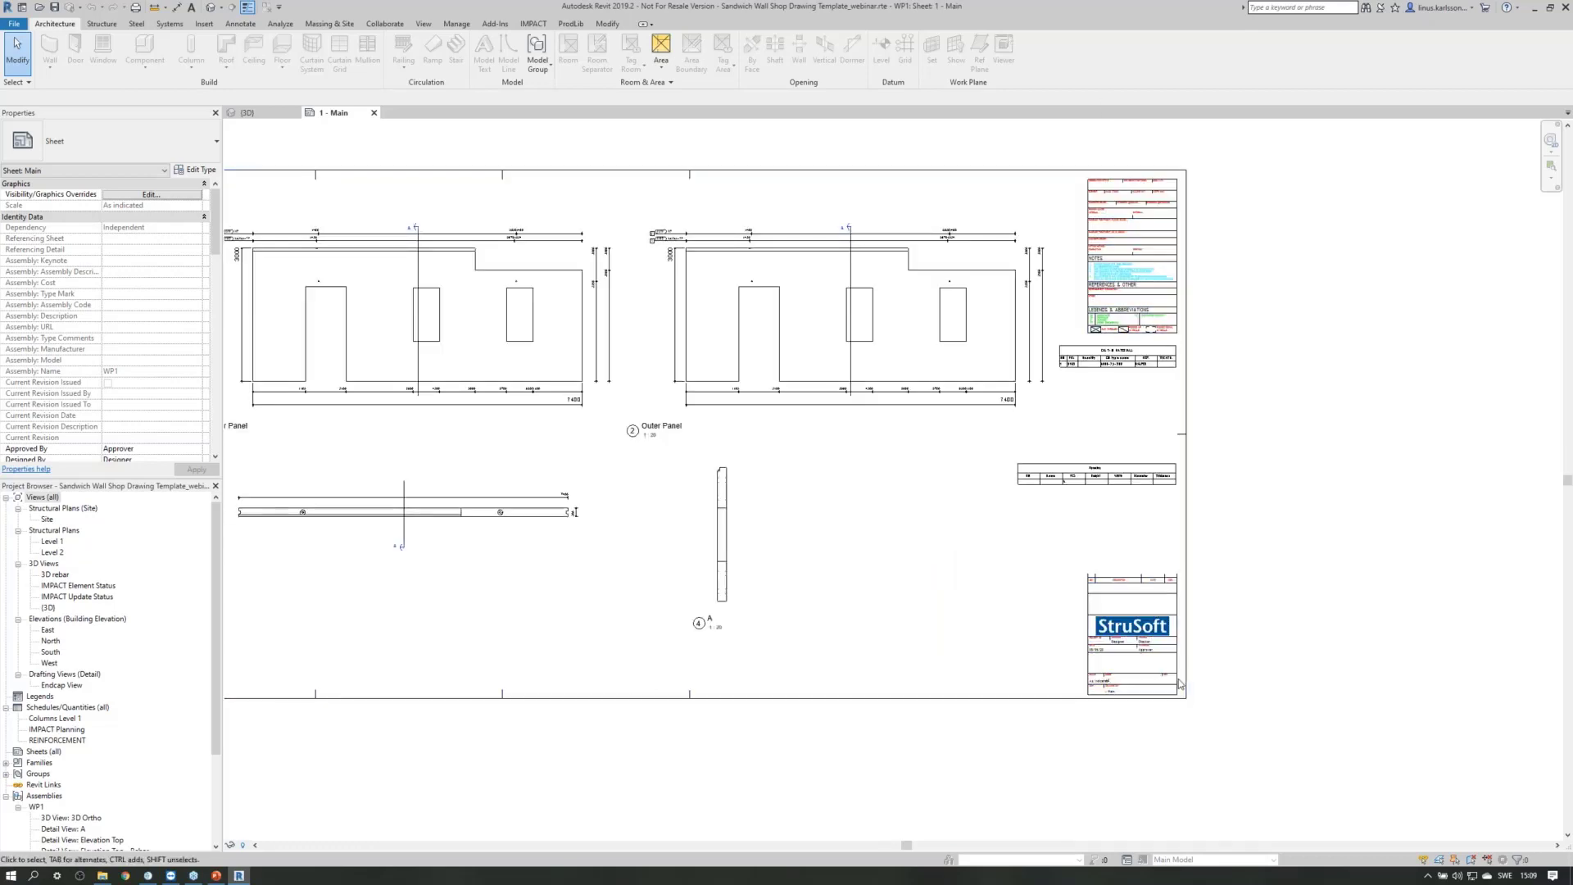
{"action": "scroll", "coordinate": [1150, 579], "scroll_direction": "up", "scroll_amount": 2}
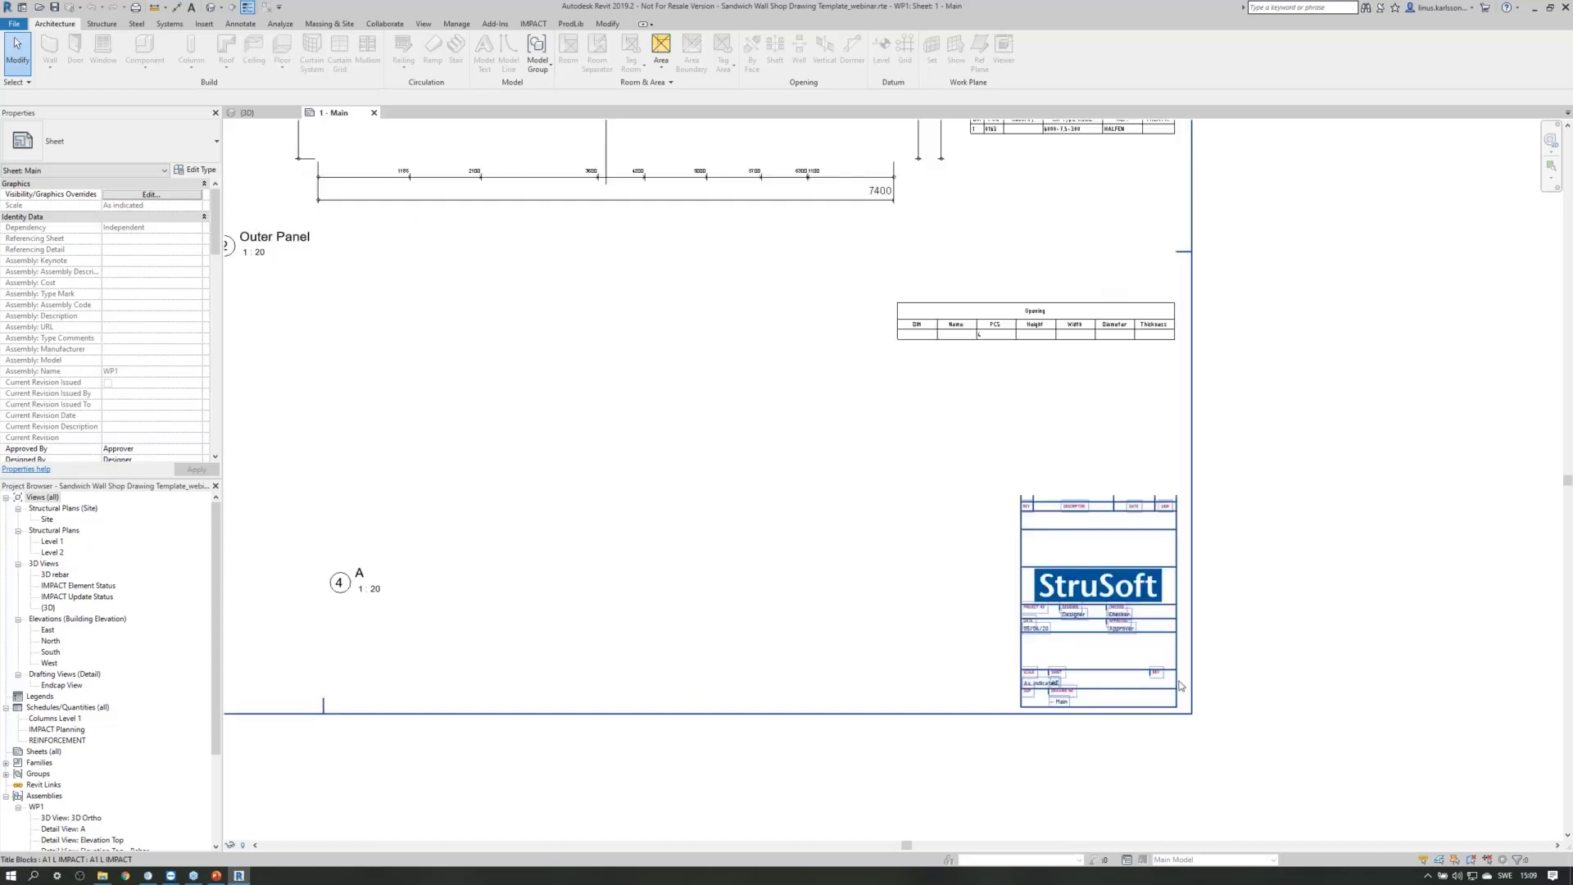
{"action": "scroll", "coordinate": [1181, 685], "scroll_direction": "up", "scroll_amount": 1}
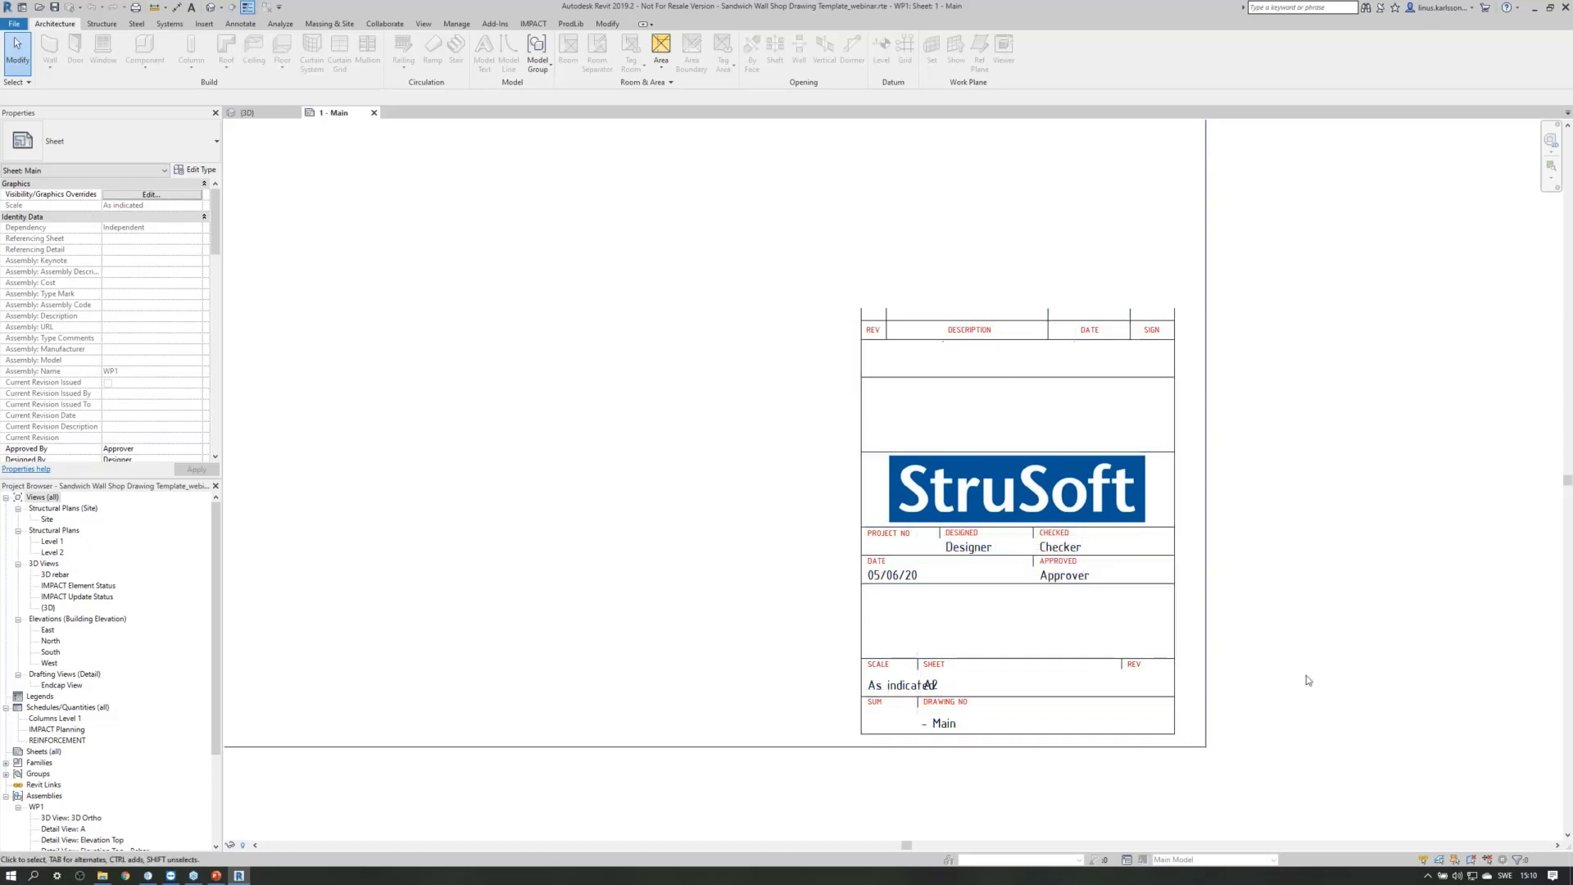
{"action": "scroll", "coordinate": [1307, 680], "scroll_direction": "down", "scroll_amount": 3}
{"action": "scroll", "coordinate": [1309, 680], "scroll_direction": "down", "scroll_amount": 3}
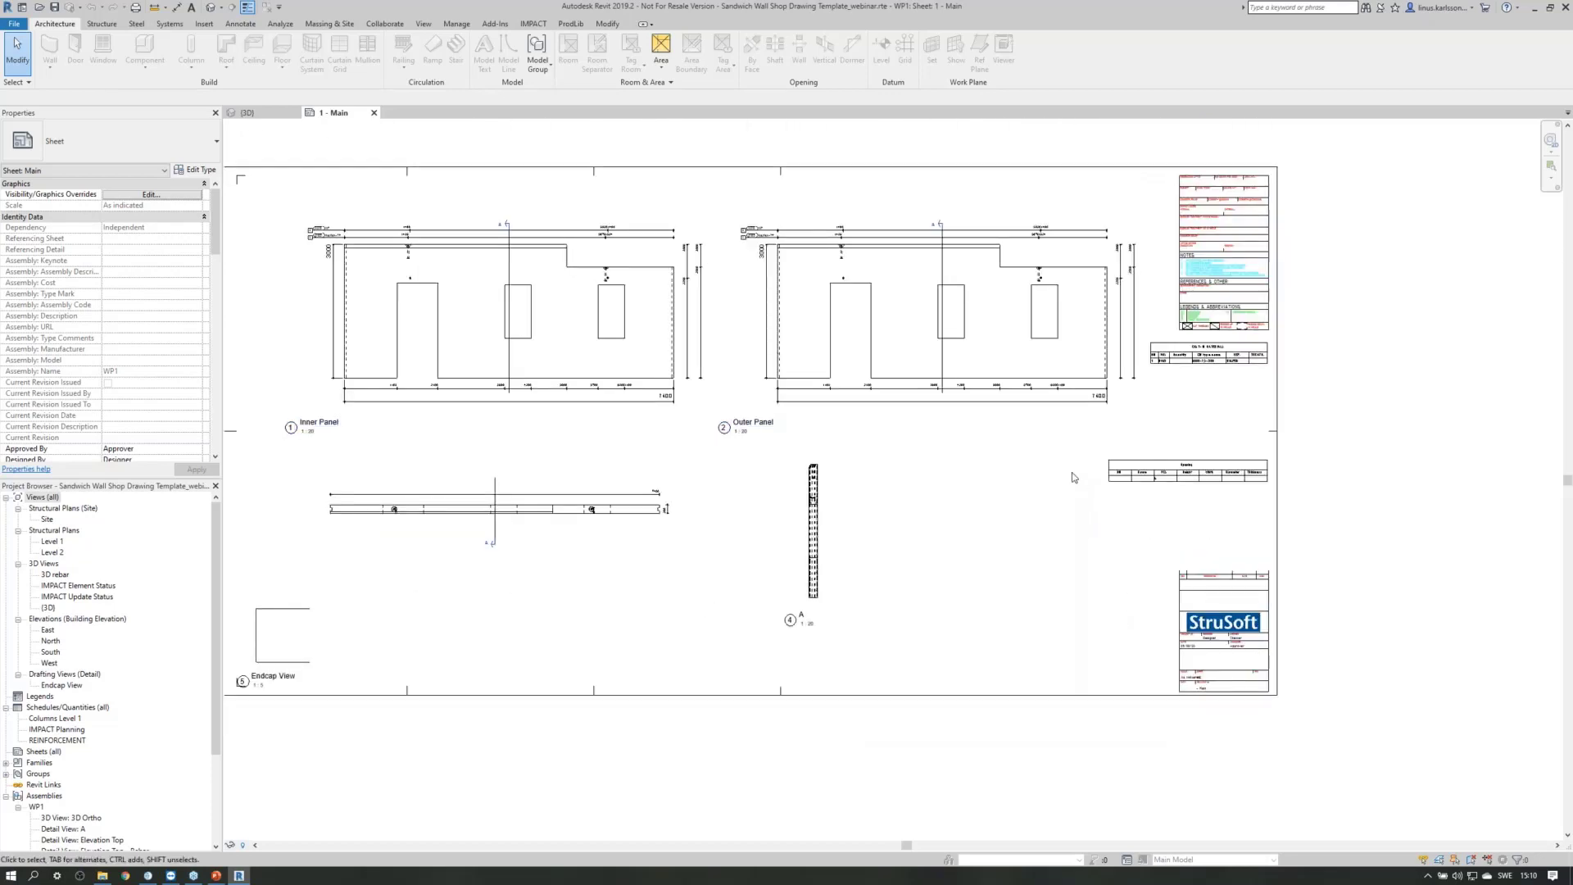
{"action": "scroll", "coordinate": [823, 518], "scroll_direction": "down", "scroll_amount": 1}
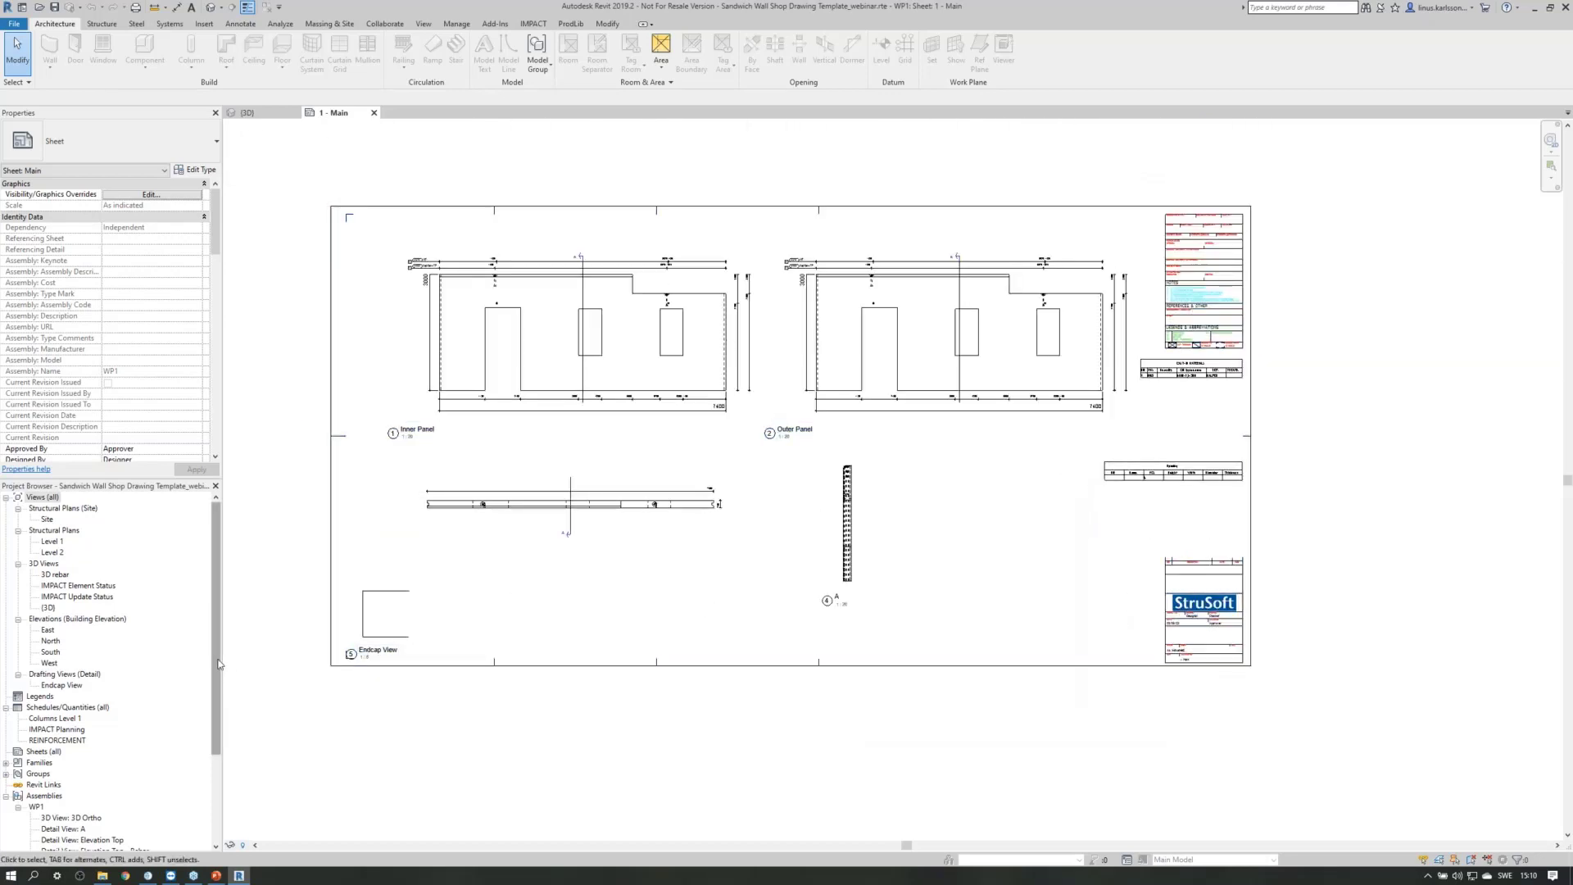
Open the sandwich wall assembly's sheet 2 - Reinforcement.
{"action": "scroll", "coordinate": [200, 783], "scroll_direction": "down", "scroll_amount": 4}
{"action": "double_click", "coordinate": [80, 840]}
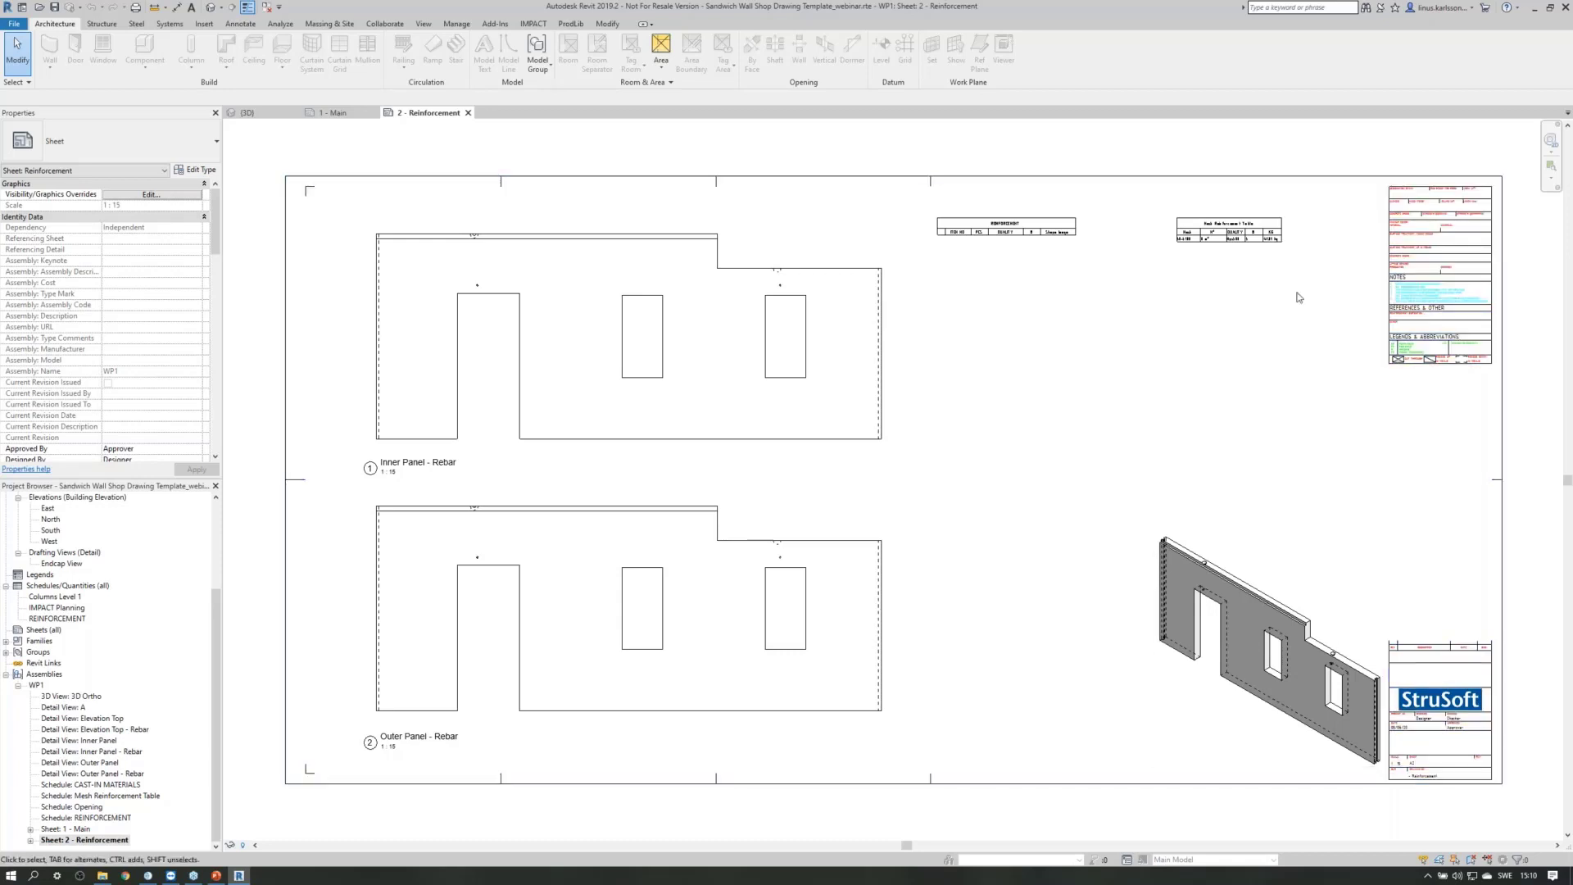
Look over the Reinforcement sheet's layout and open the Shop Drawing Settings.
{"action": "scroll", "coordinate": [1257, 251], "scroll_direction": "up", "scroll_amount": 2}
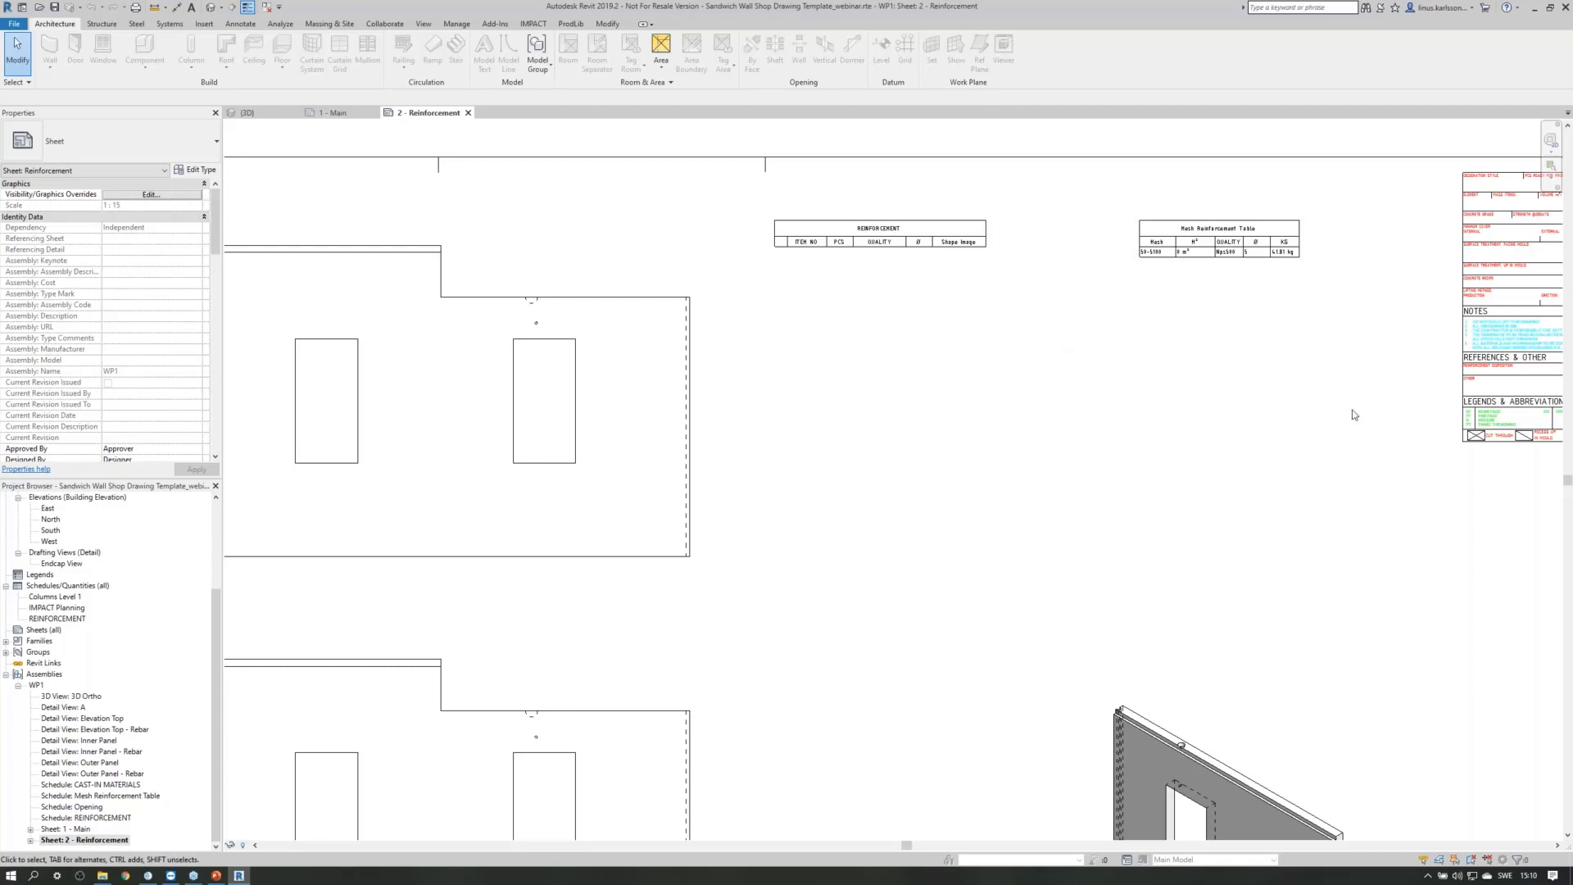
{"action": "scroll", "coordinate": [1355, 414], "scroll_direction": "down", "scroll_amount": 5}
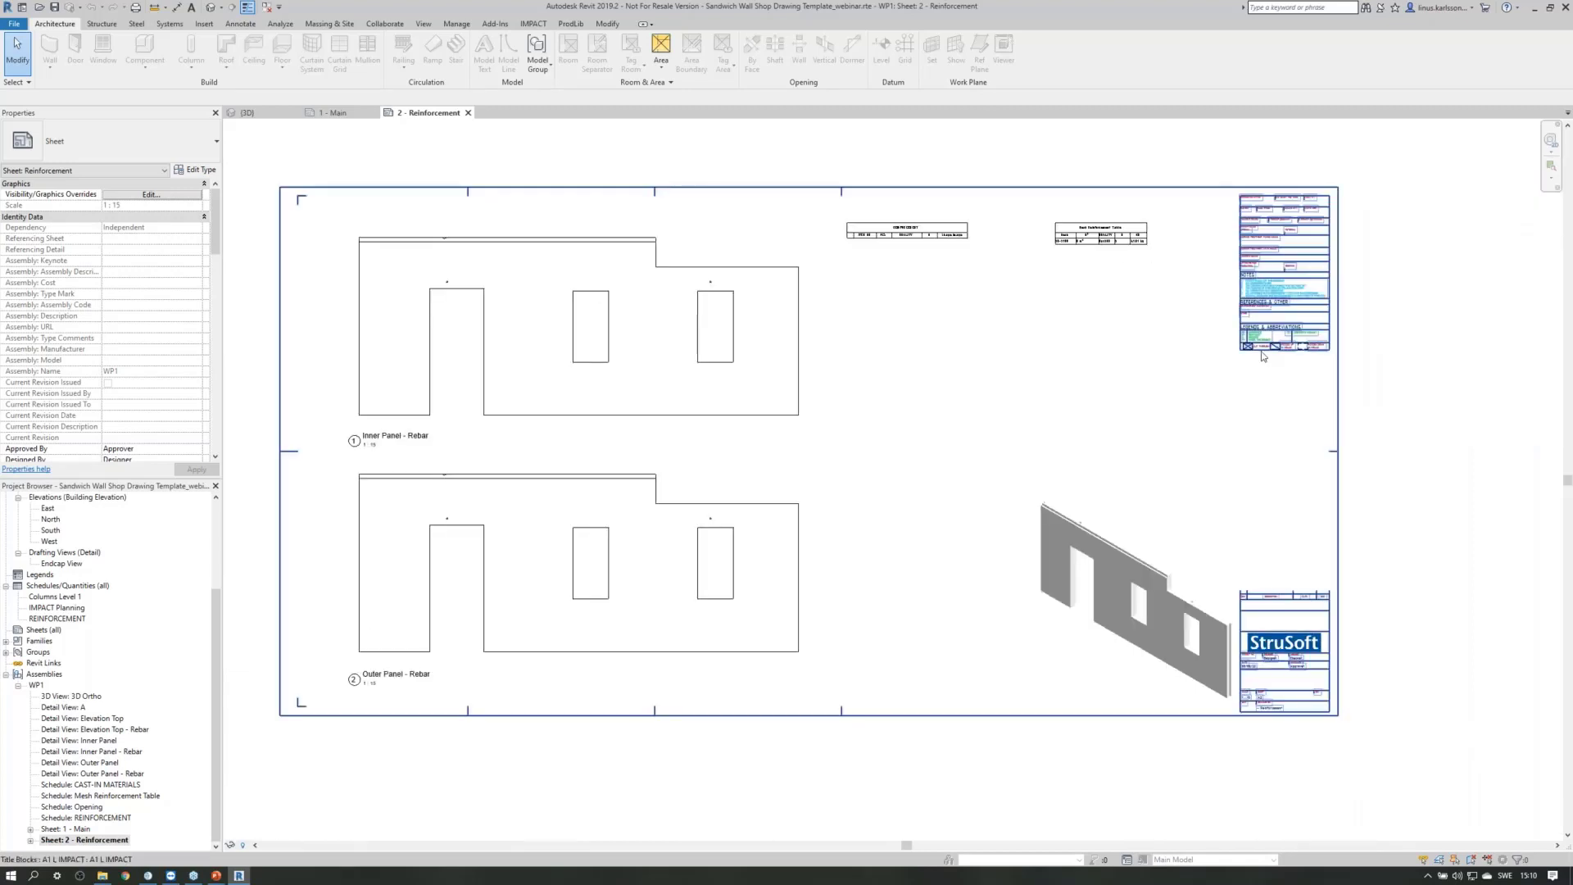
{"action": "scroll", "coordinate": [1393, 430], "scroll_direction": "down", "scroll_amount": 1}
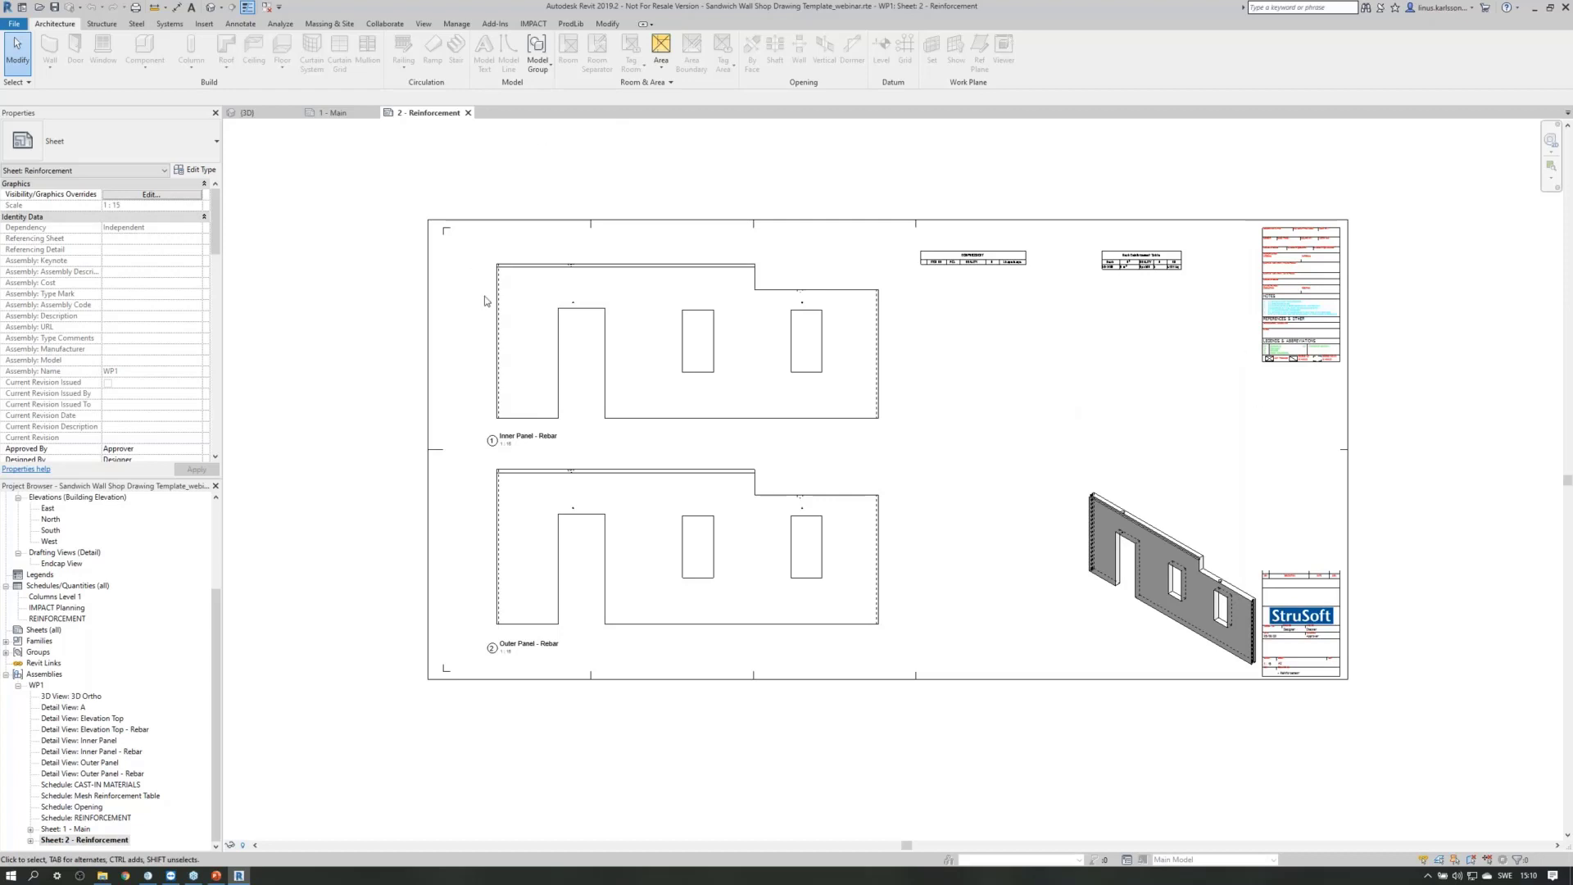
{"action": "left_click", "coordinate": [533, 23]}
{"action": "left_click", "coordinate": [907, 73]}
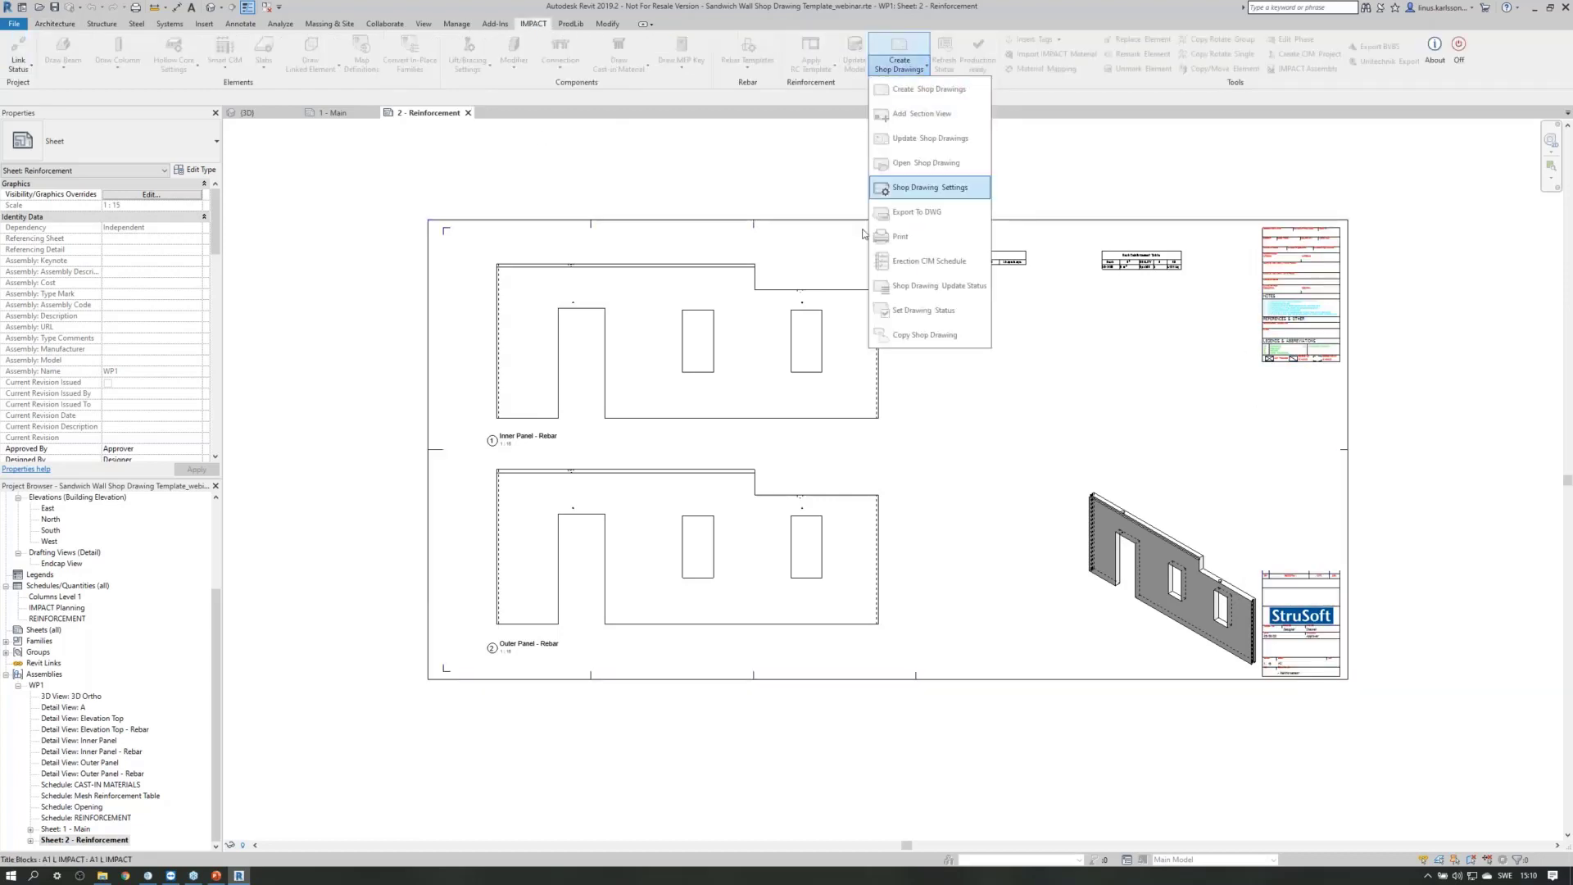
{"action": "left_click", "coordinate": [916, 188]}
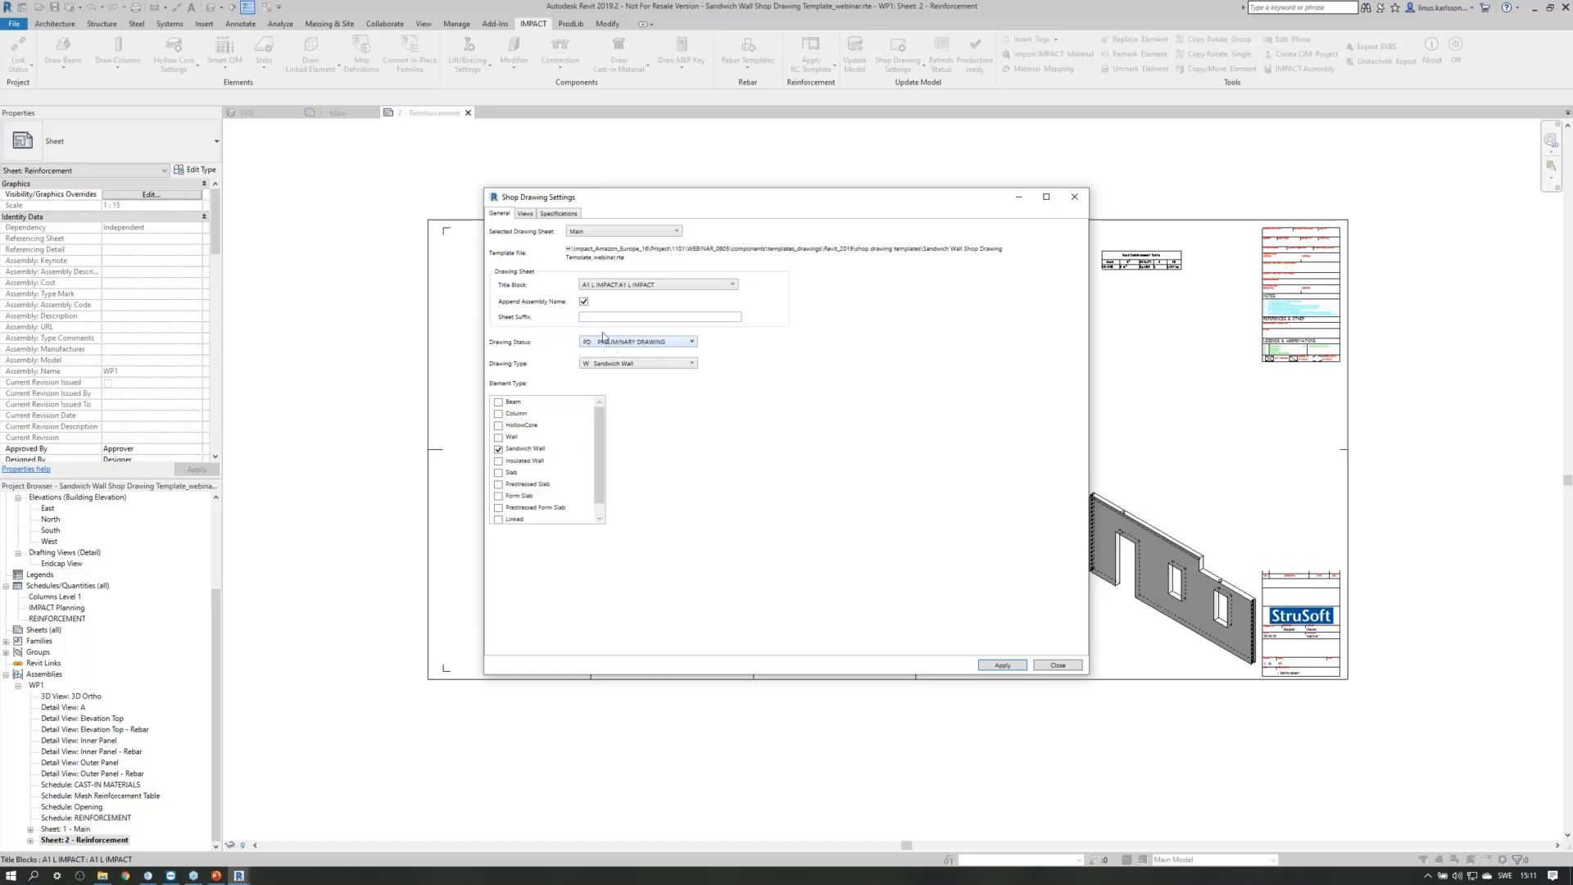
Review the view settings of the Main sheet's Inner Panel and Outer Panel, keeping the sheet's panel views visible.
{"action": "left_click", "coordinate": [528, 215]}
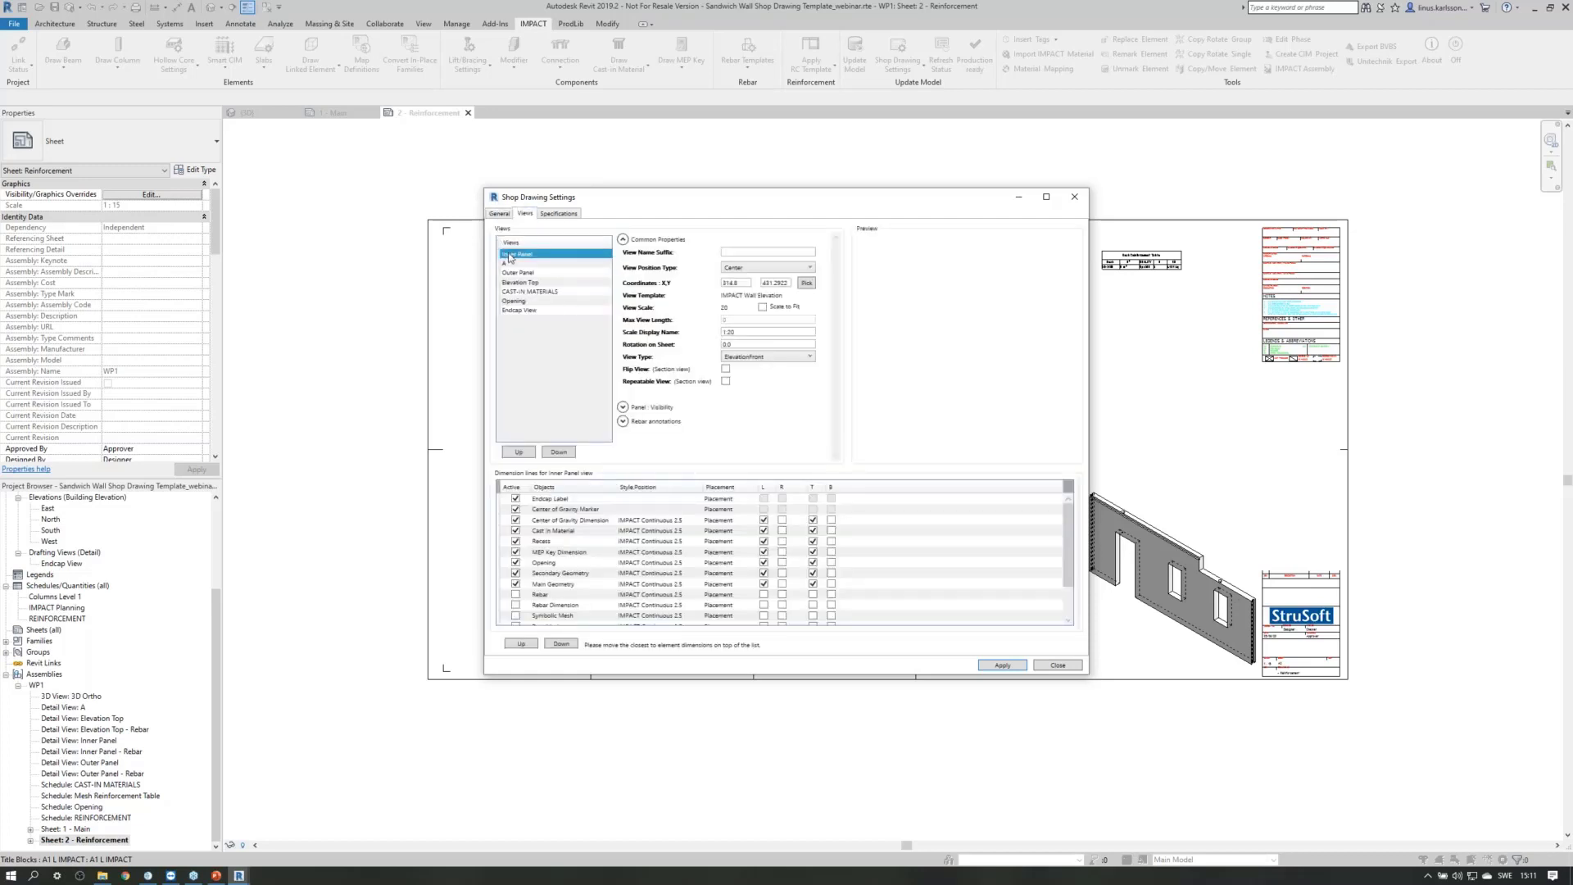
{"action": "left_click", "coordinate": [548, 273]}
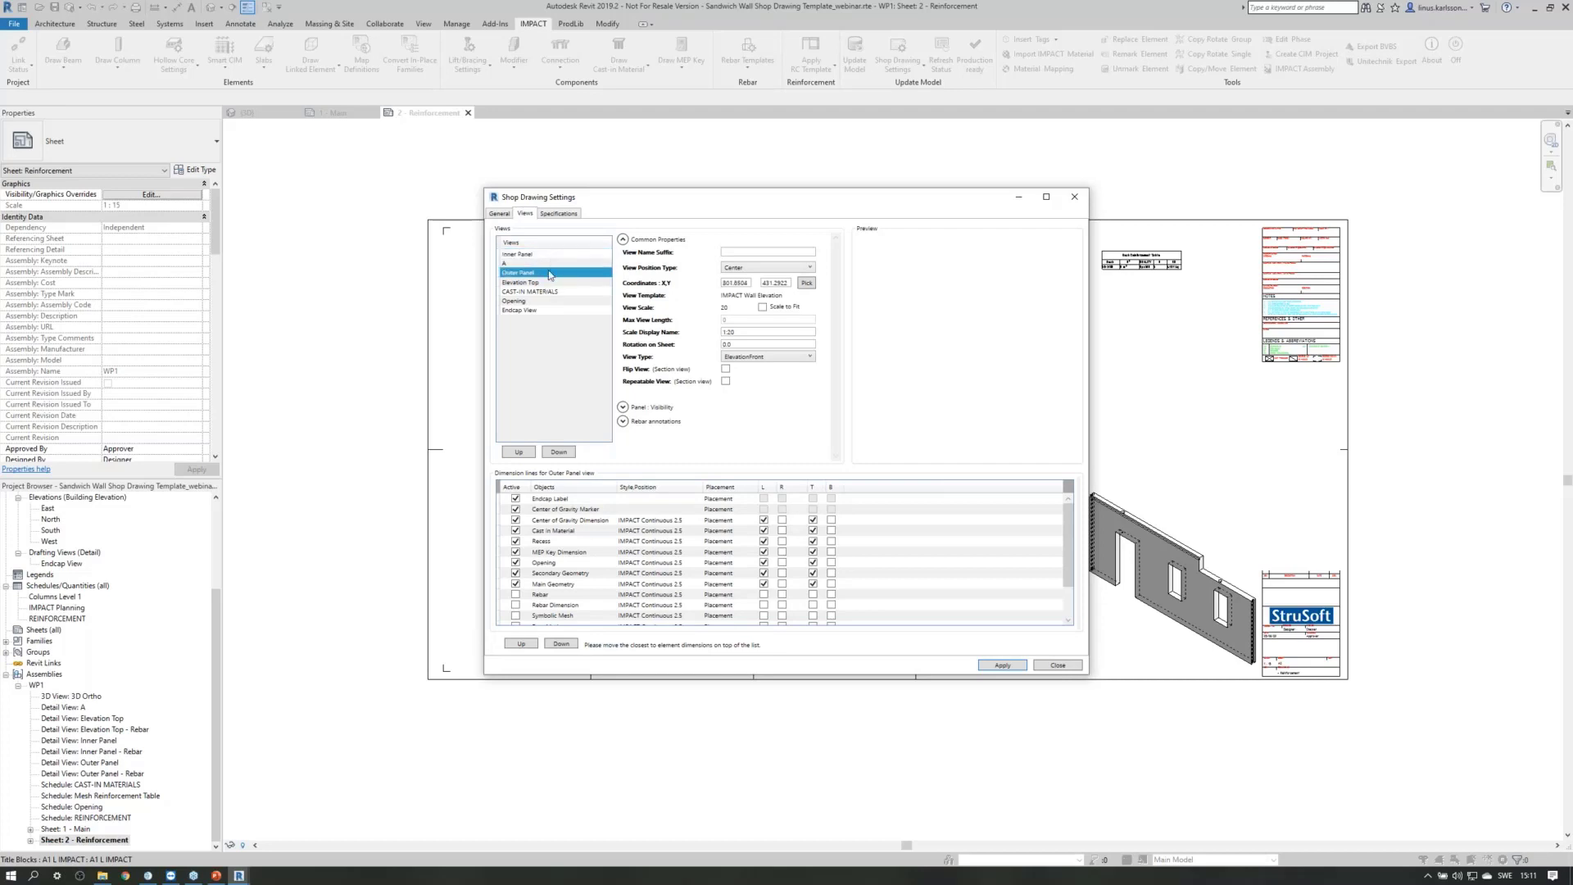
{"action": "left_click", "coordinate": [536, 255]}
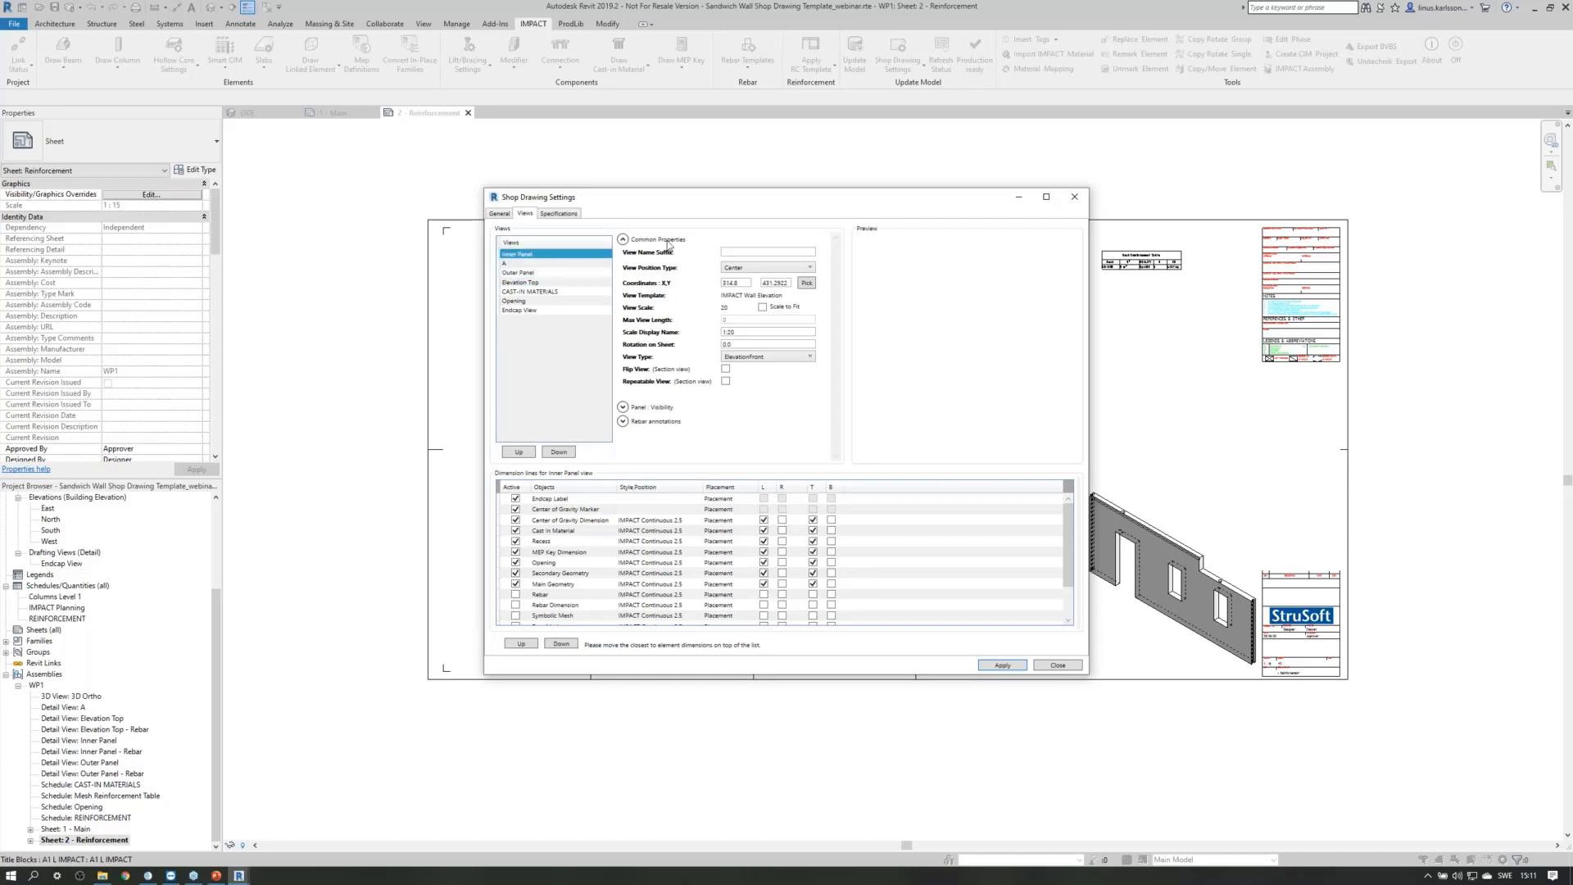
{"action": "mouse_move", "coordinate": [676, 198]}
{"action": "left_mouse_down"}
{"action": "mouse_move", "coordinate": [829, 220]}
{"action": "mouse_move", "coordinate": [938, 296]}
{"action": "left_mouse_up"}
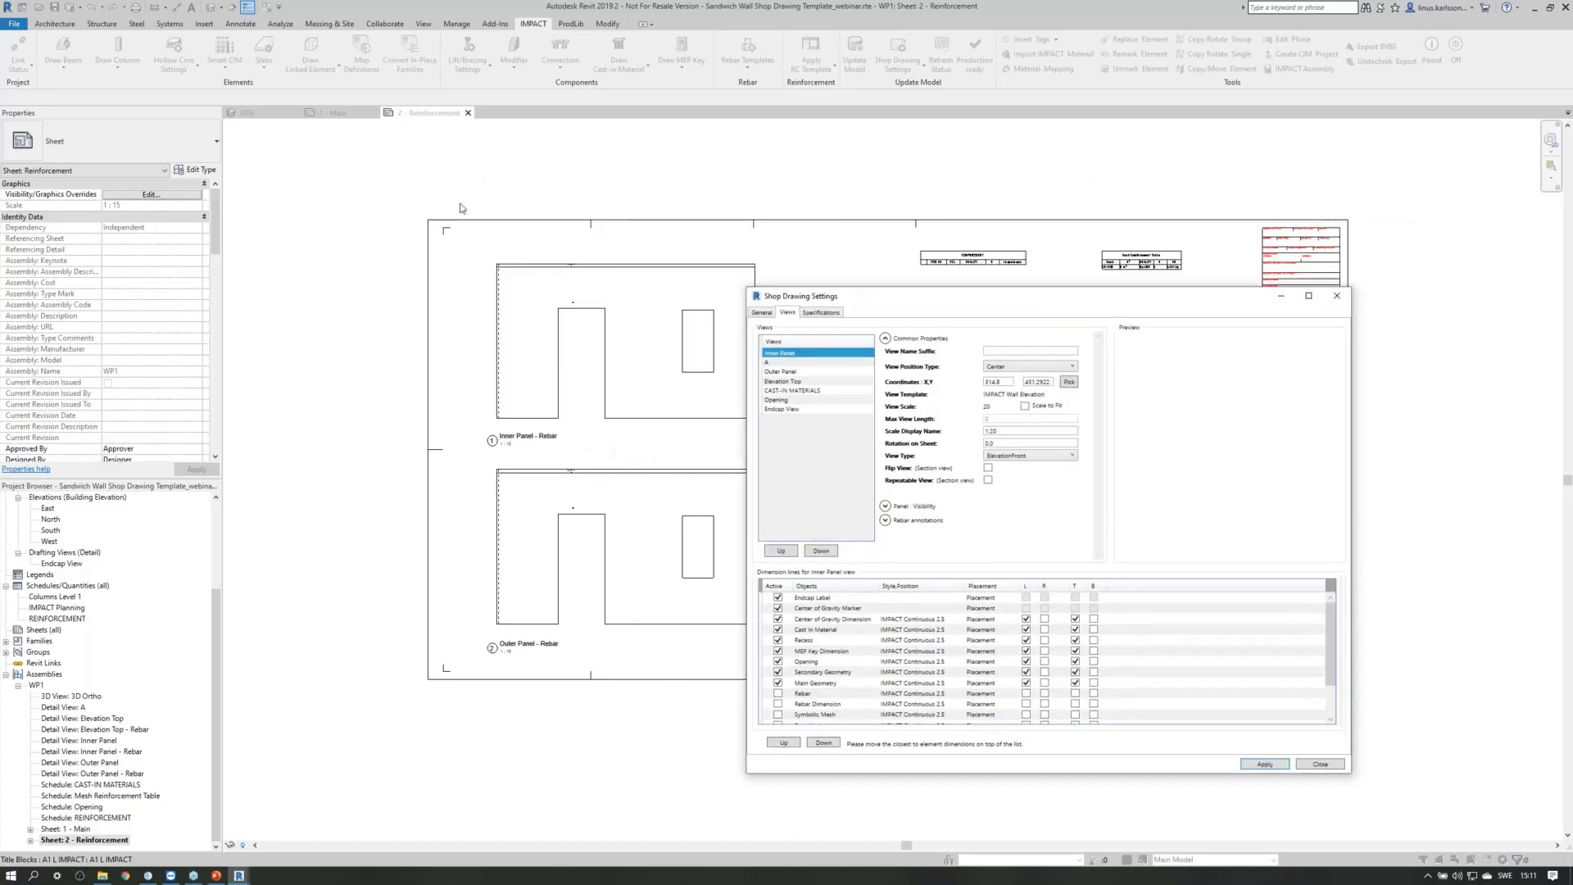
Select the Reinforcement drawing sheet in the settings and show its list of views.
{"action": "left_click", "coordinate": [761, 312]}
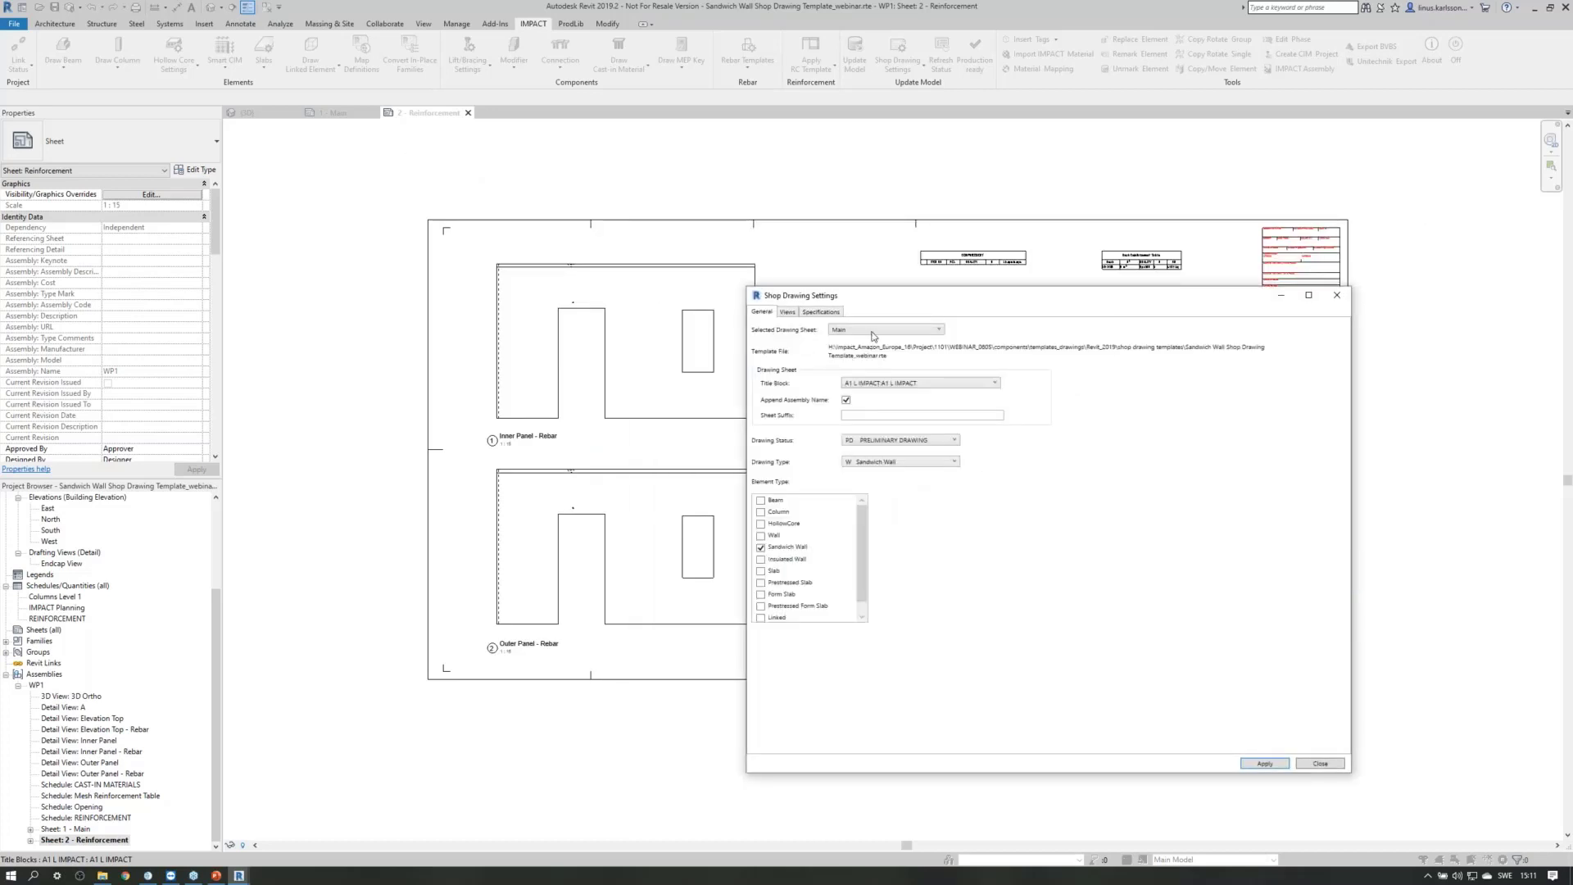
{"action": "left_click", "coordinate": [872, 330]}
{"action": "left_click", "coordinate": [853, 352]}
{"action": "left_click", "coordinate": [793, 313]}
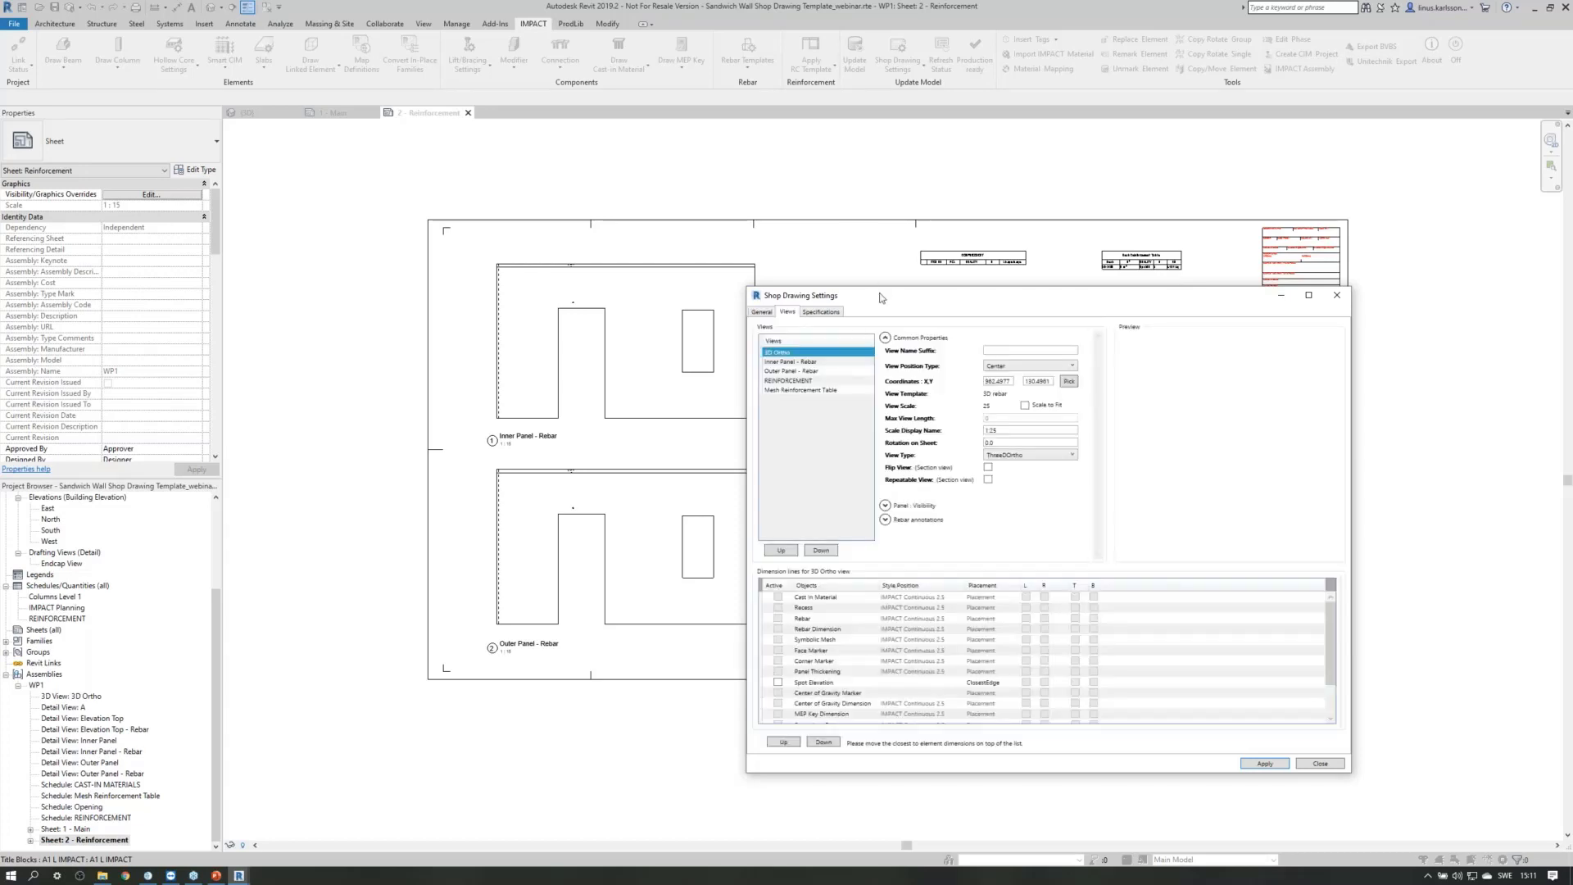
Compare the settings with the sheet layout and review the view types available for the 3D Ortho view, keeping ThreeDOrtho.
{"action": "mouse_move", "coordinate": [881, 296]}
{"action": "left_mouse_down"}
{"action": "mouse_move", "coordinate": [1318, 511]}
{"action": "mouse_move", "coordinate": [1307, 520]}
{"action": "left_mouse_up"}
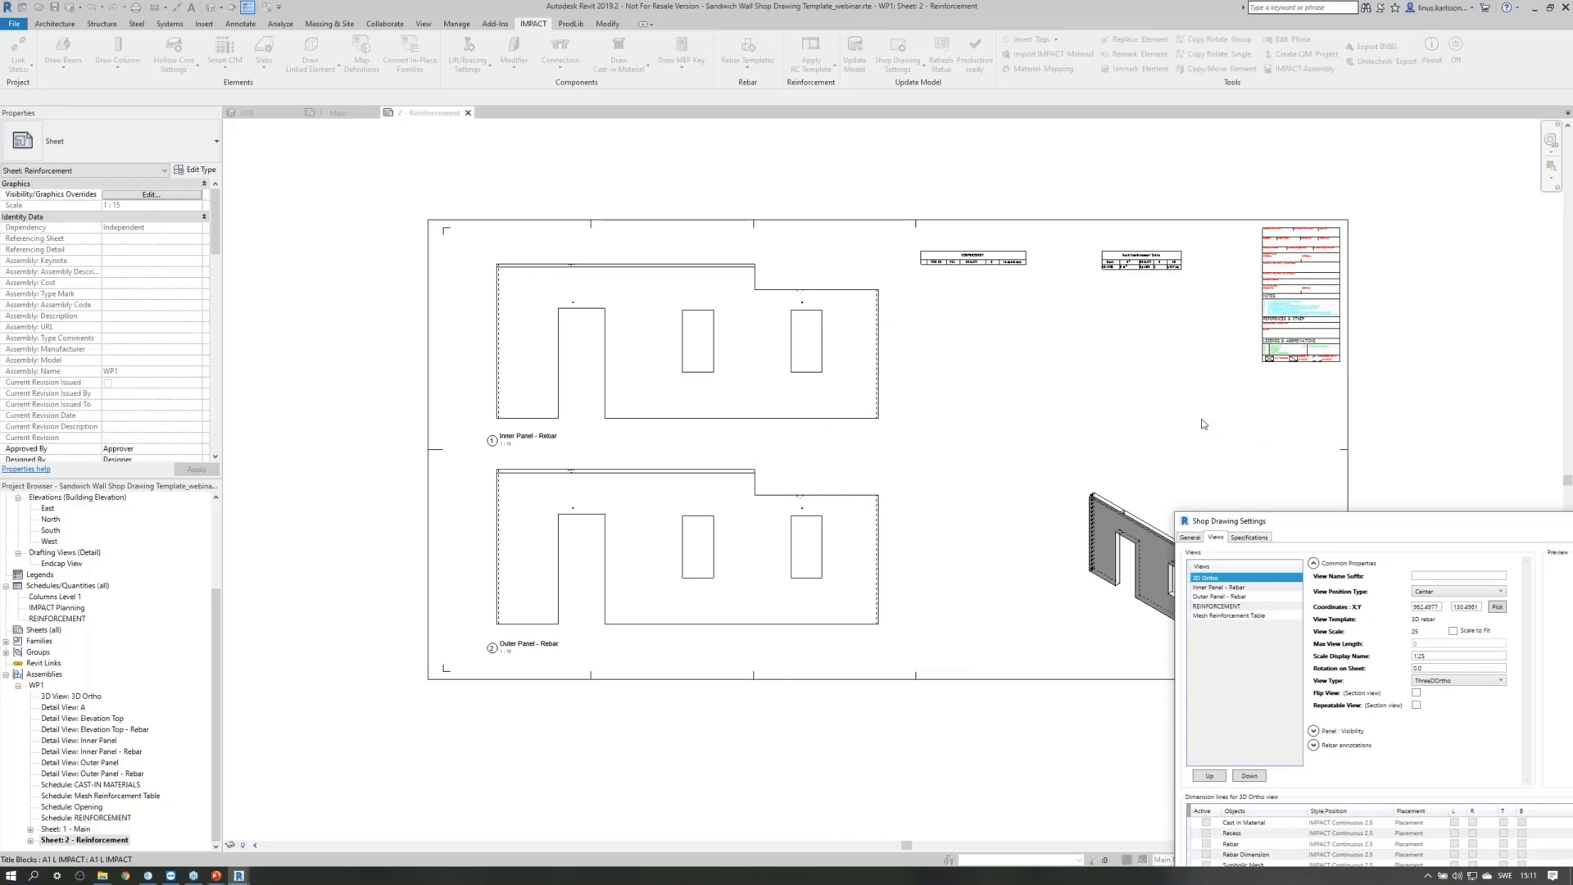
{"action": "left_click_drag", "start_coordinate": [1213, 522], "coordinate": [1154, 294]}
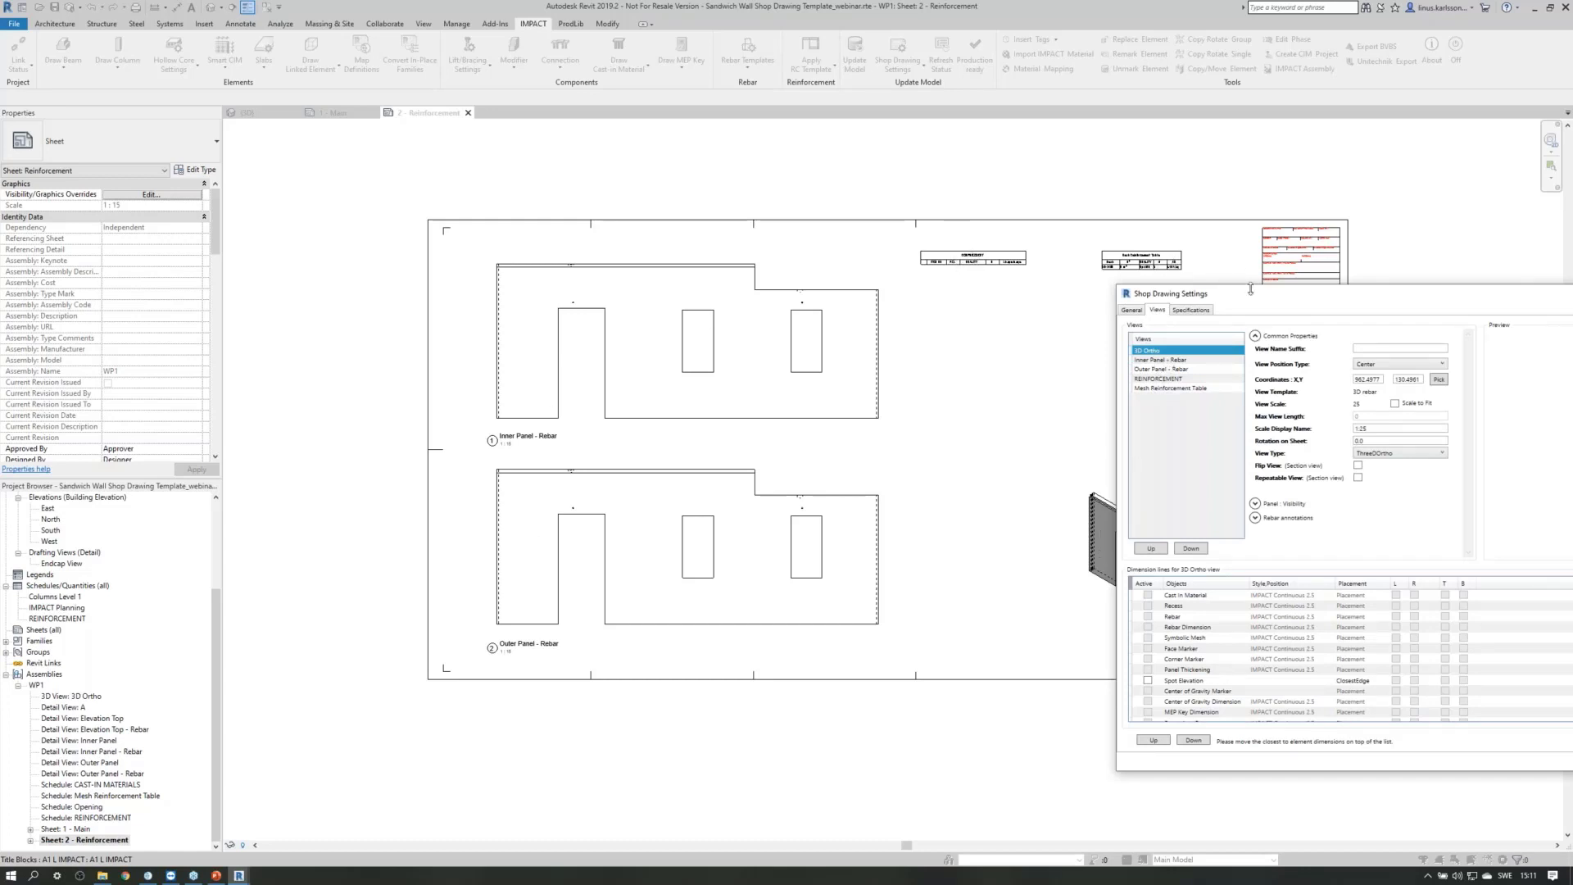
{"action": "left_click_drag", "start_coordinate": [1250, 297], "coordinate": [691, 190]}
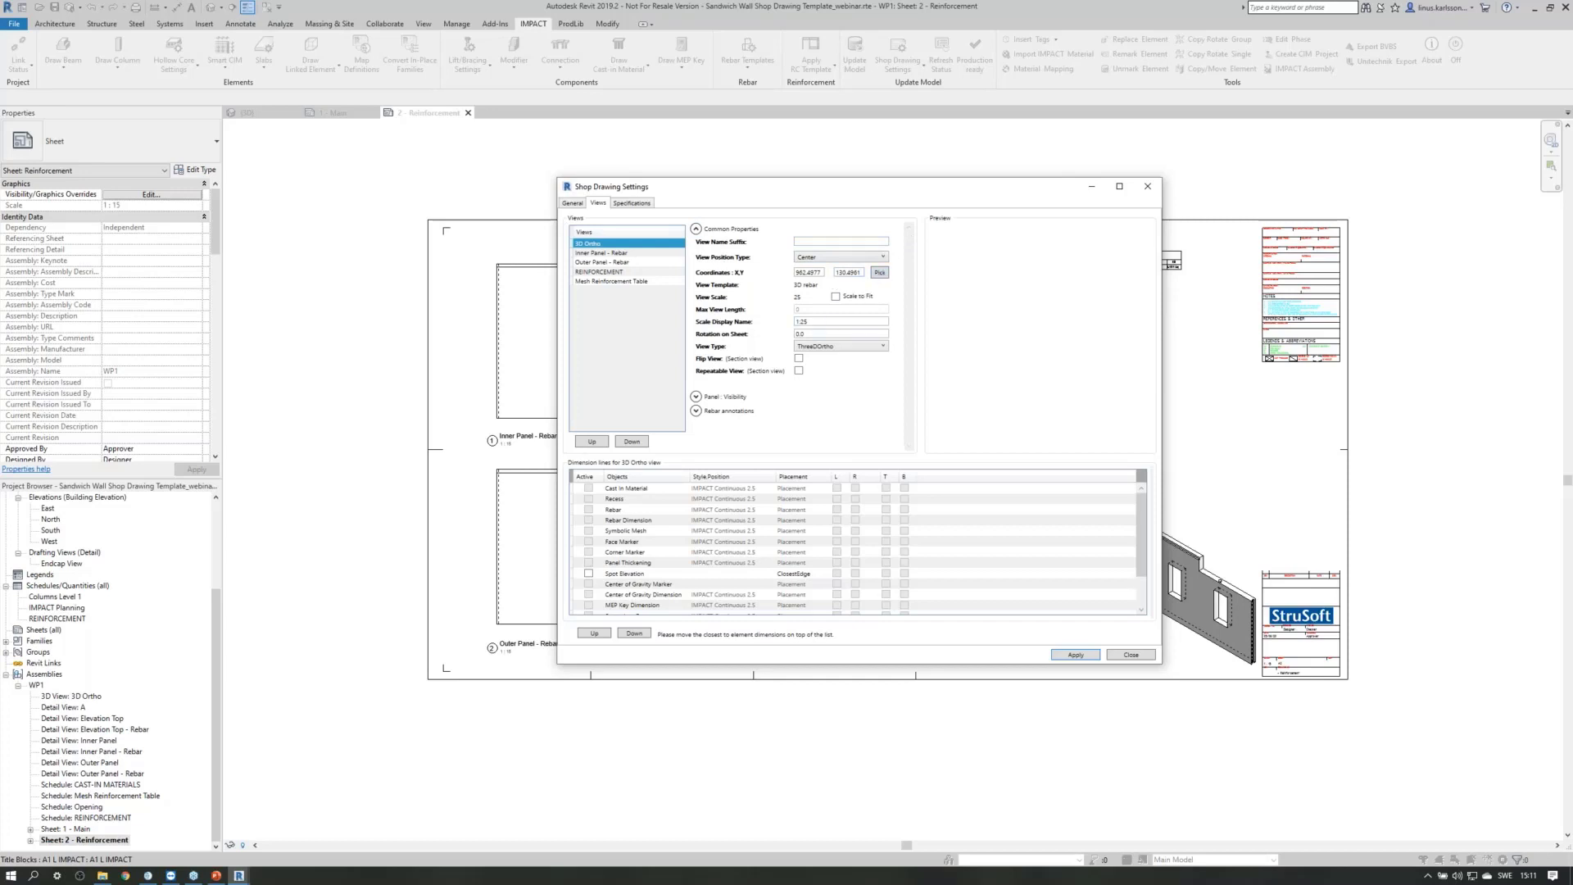
{"action": "left_click", "coordinate": [828, 347]}
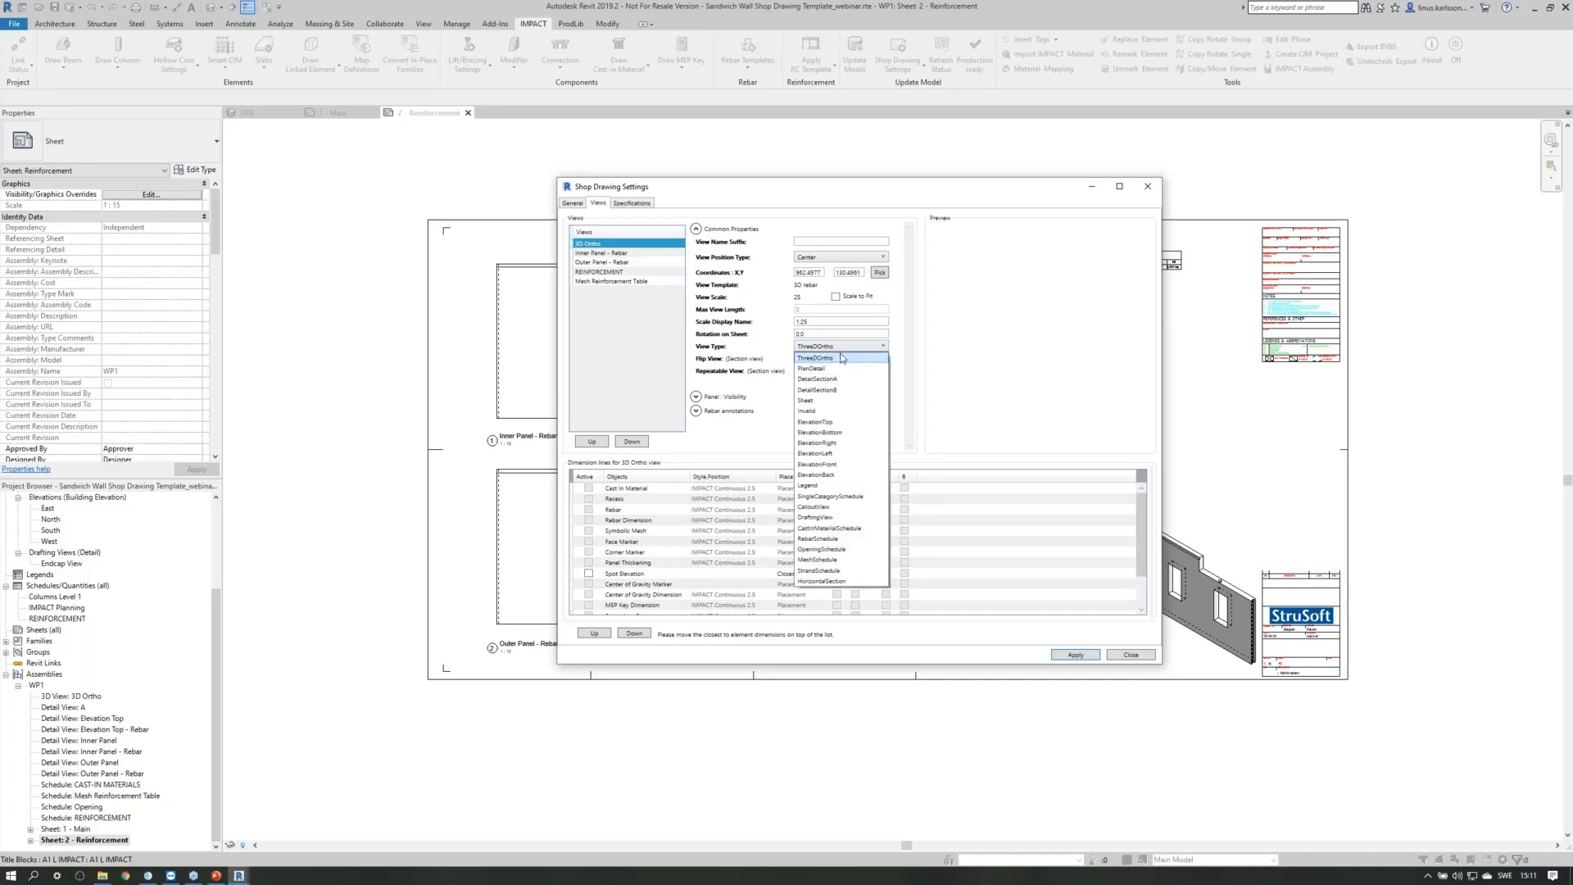
{"action": "left_click", "coordinate": [847, 352]}
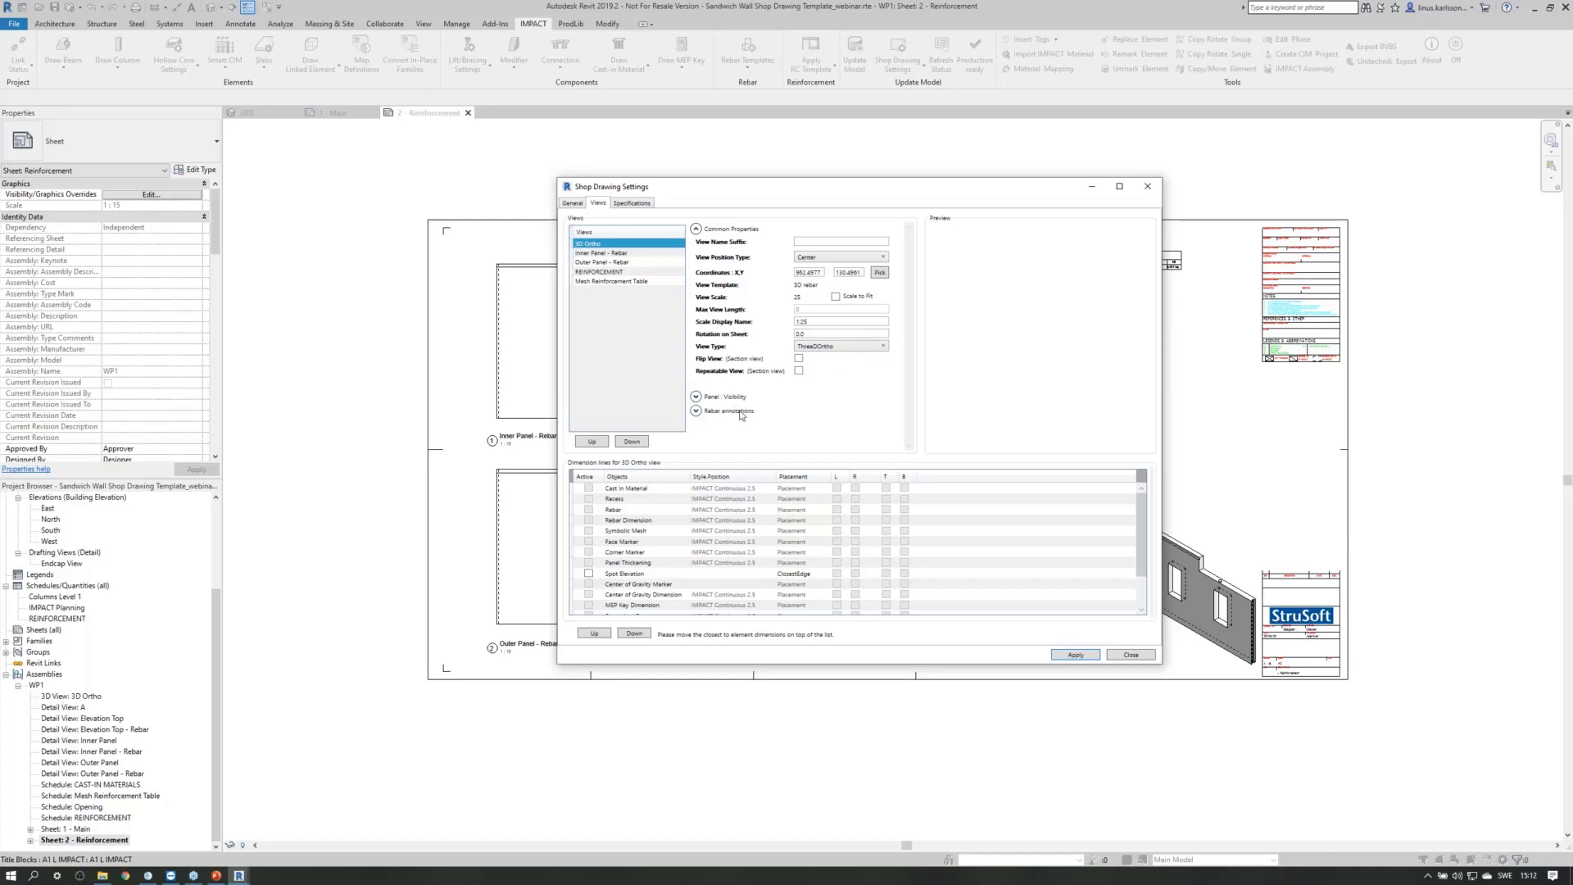
Check the panel visibility options of the Inner Panel - Rebar view.
{"action": "left_click", "coordinate": [594, 254]}
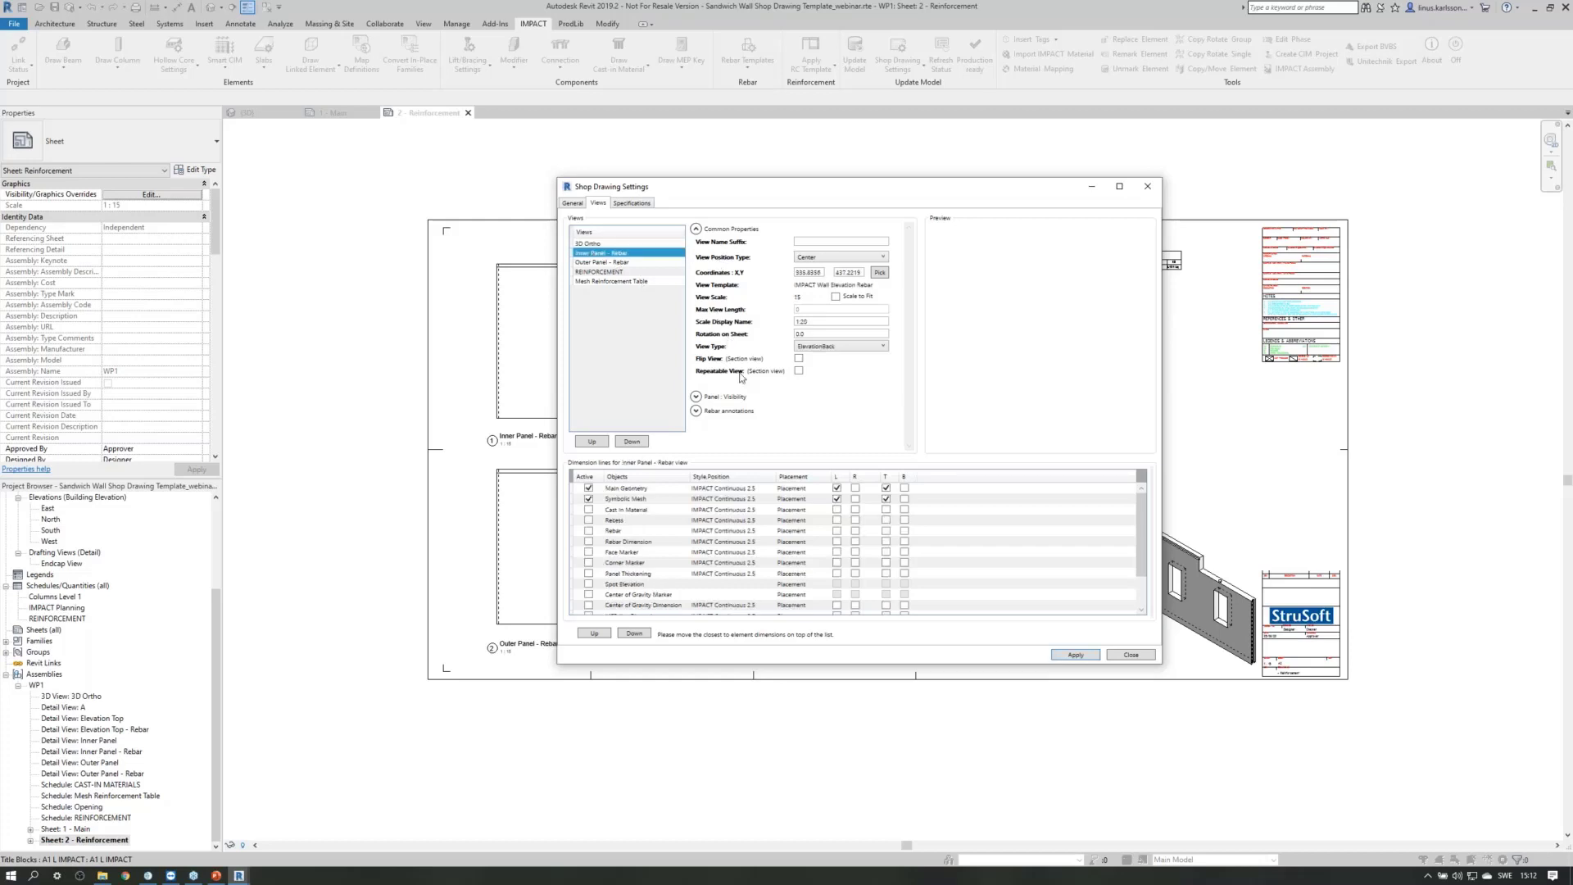
{"action": "left_click", "coordinate": [697, 396]}
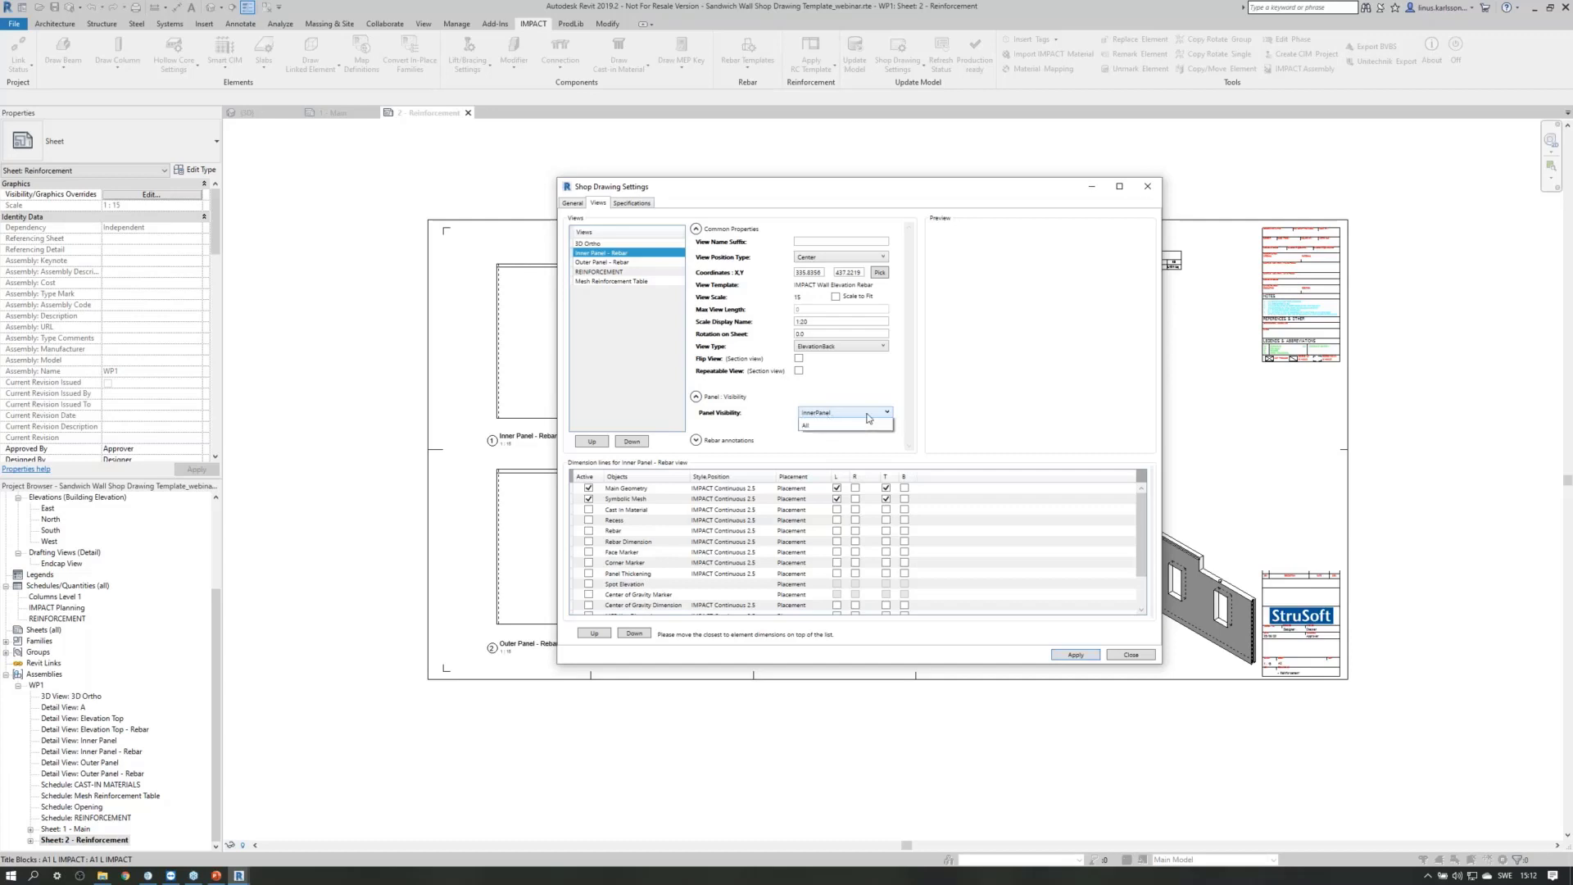
{"action": "left_click", "coordinate": [869, 415]}
{"action": "left_click", "coordinate": [867, 424]}
Return to the Main sheet's views and examine the Inner Panel dimension line settings for center of gravity, recess and cast-in material.
{"action": "left_click", "coordinate": [577, 204]}
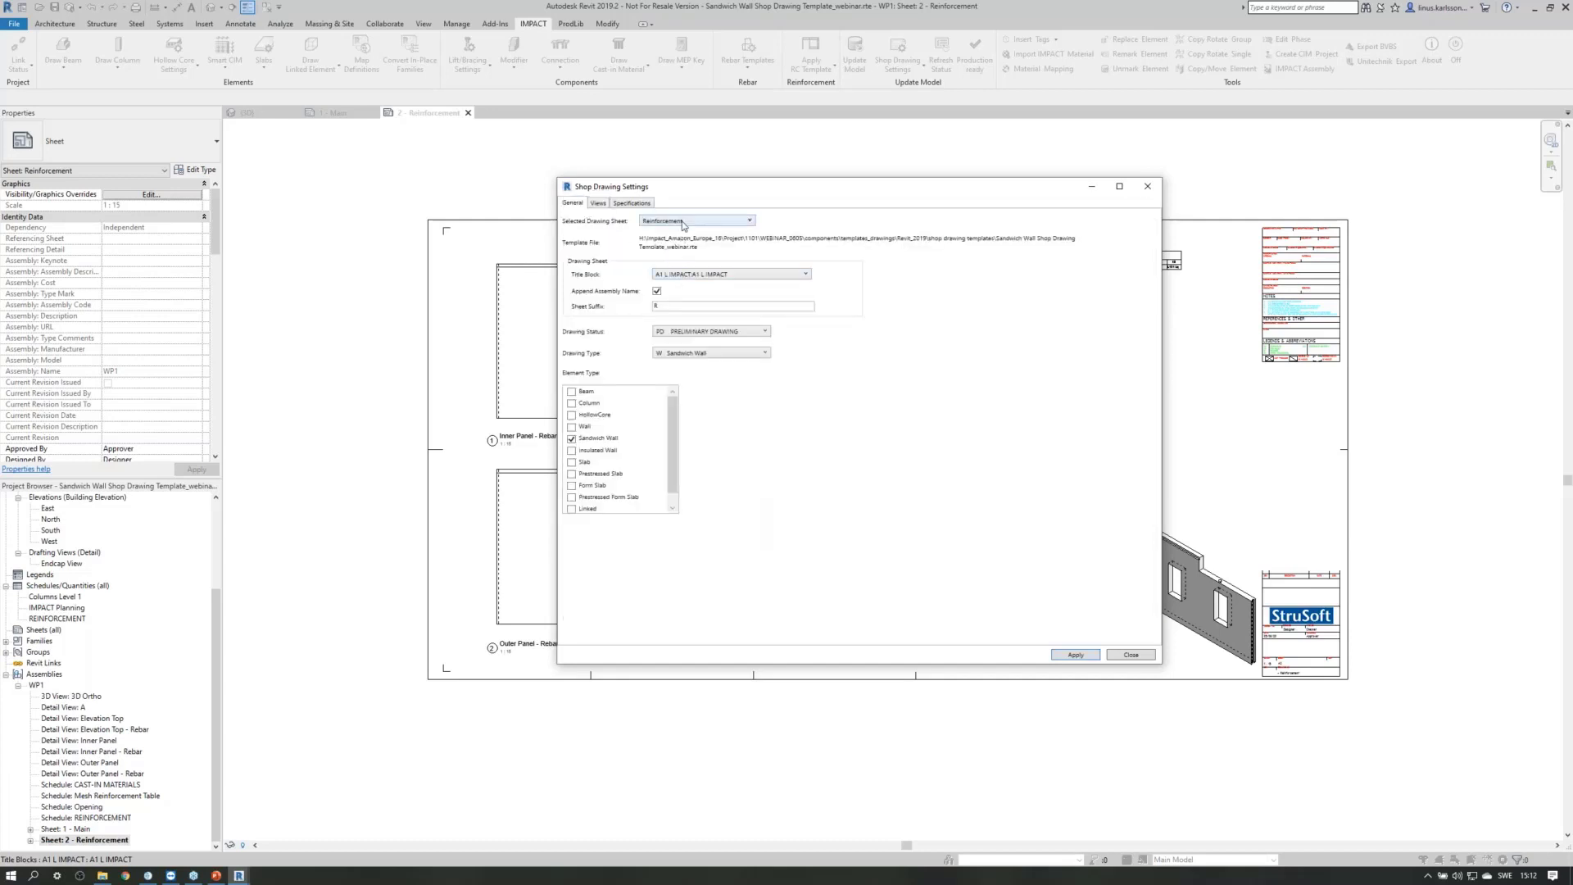
{"action": "left_click", "coordinate": [599, 204]}
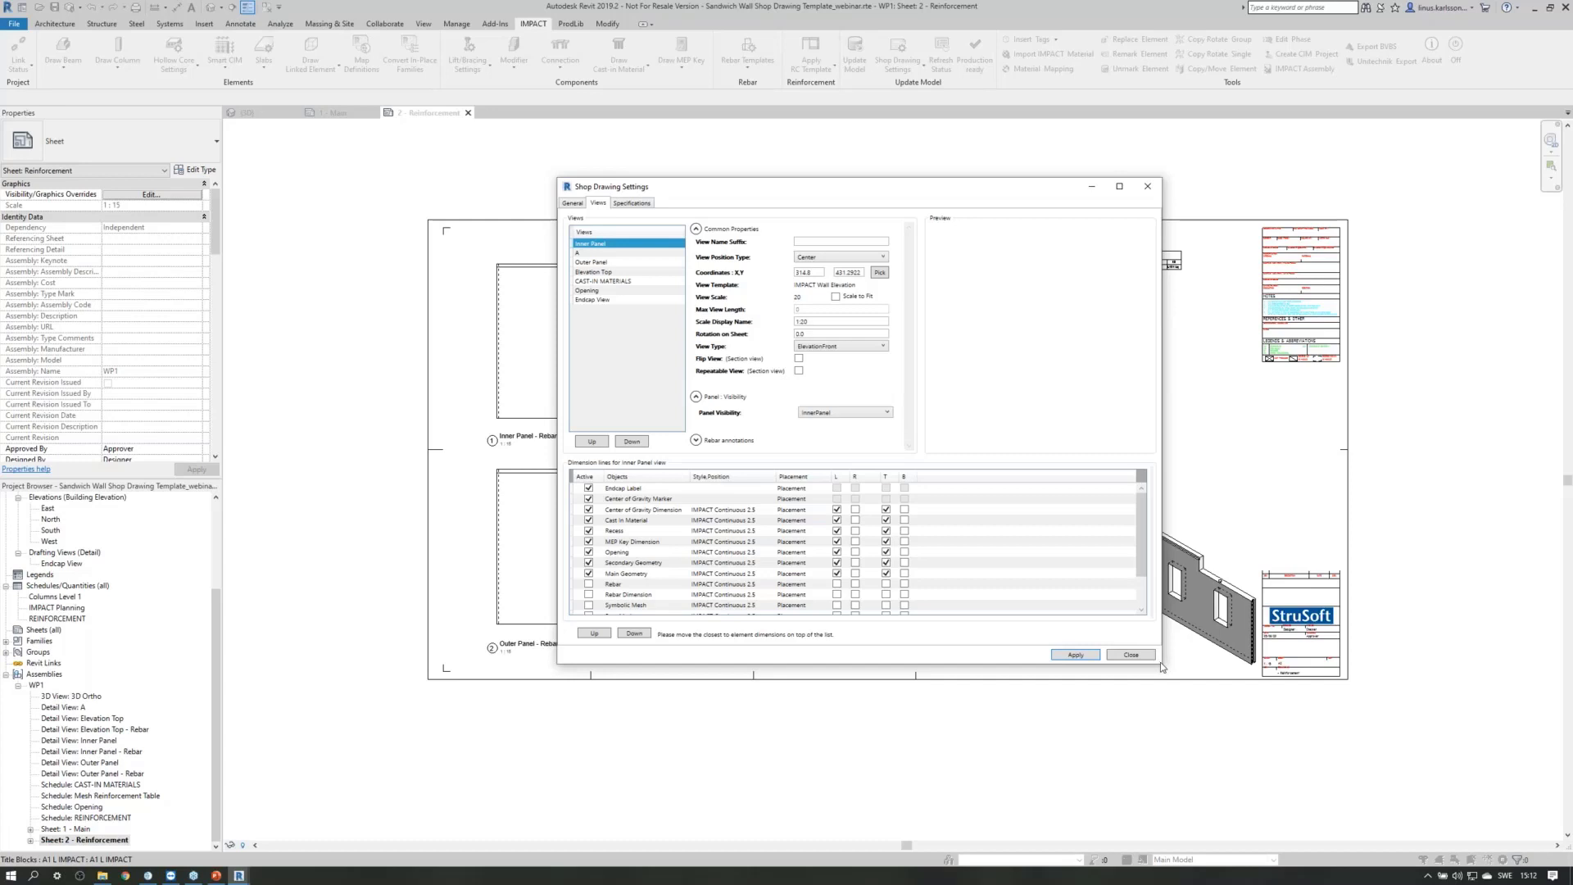
{"action": "left_click", "coordinate": [609, 495]}
{"action": "left_click", "coordinate": [617, 510]}
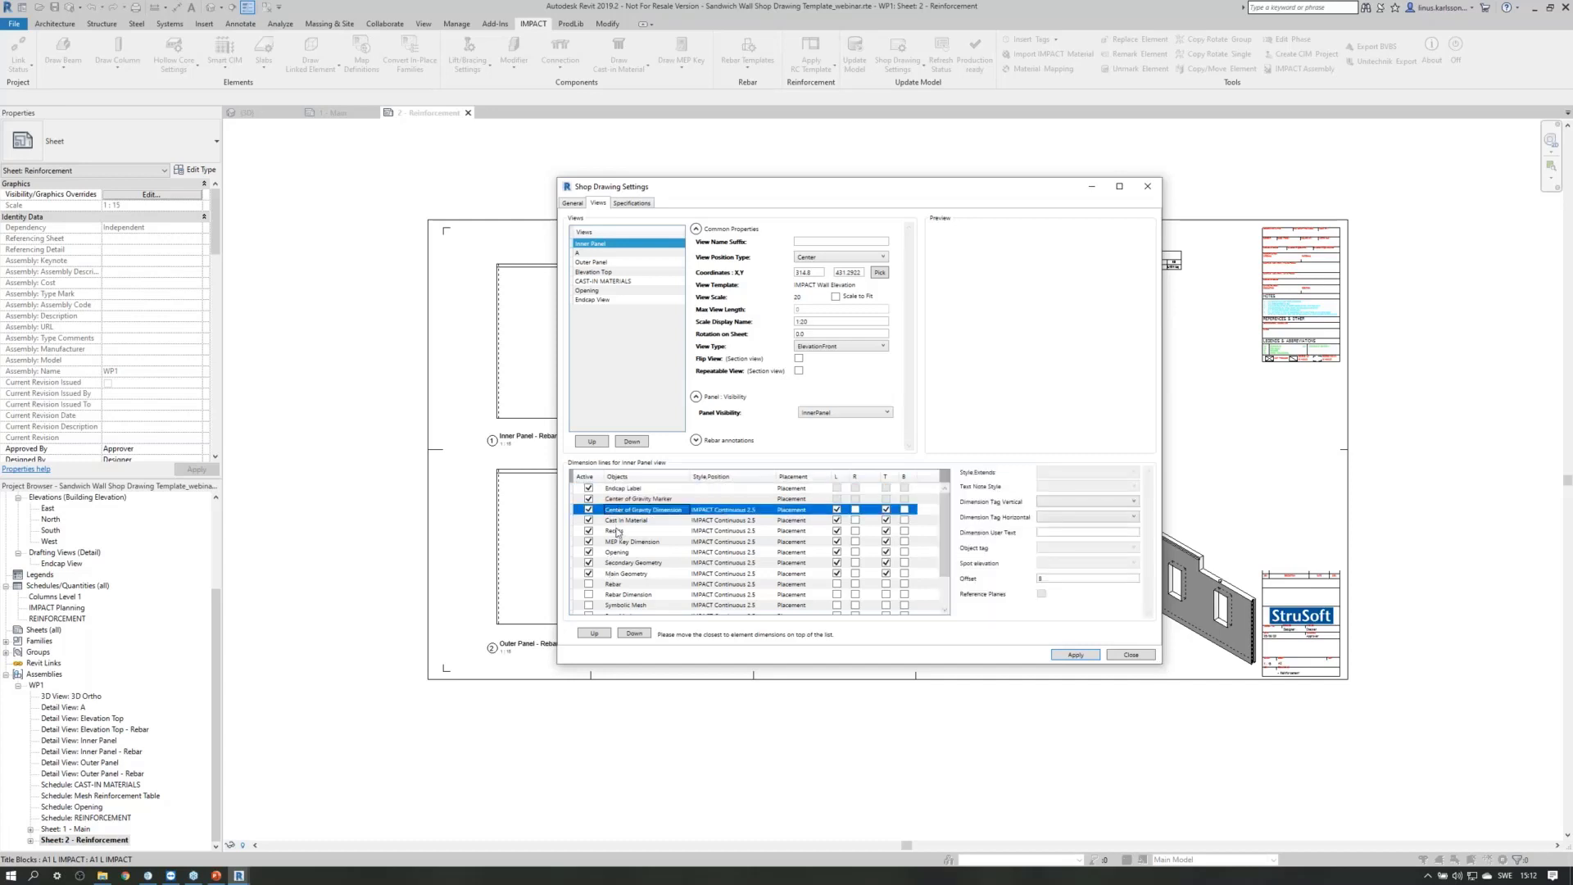
{"action": "left_click", "coordinate": [618, 531]}
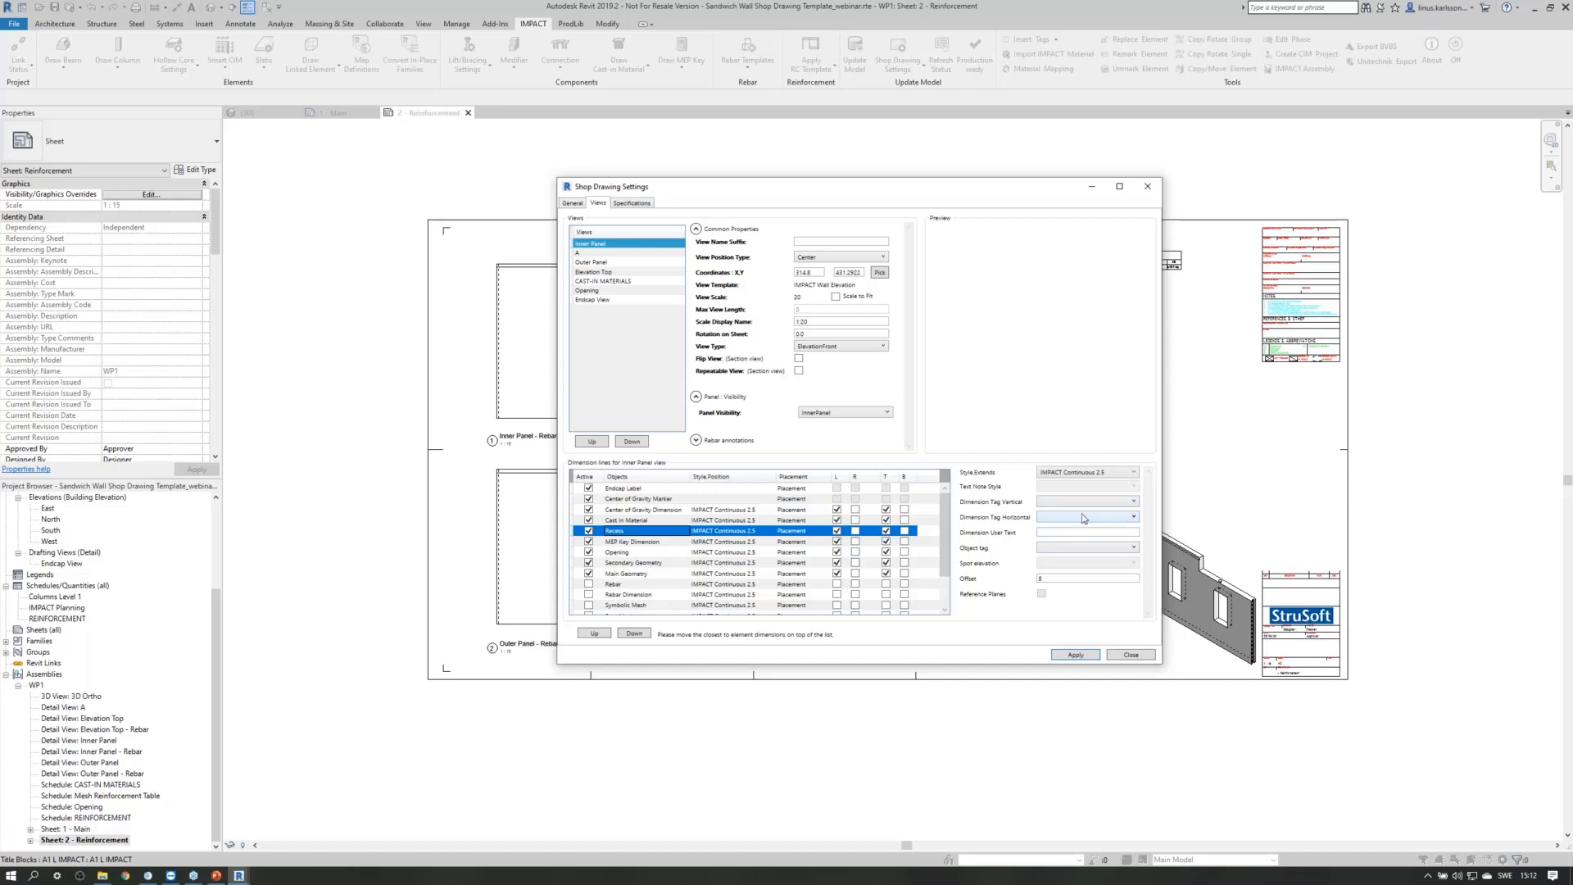
{"action": "left_click", "coordinate": [630, 512]}
{"action": "left_click", "coordinate": [627, 522]}
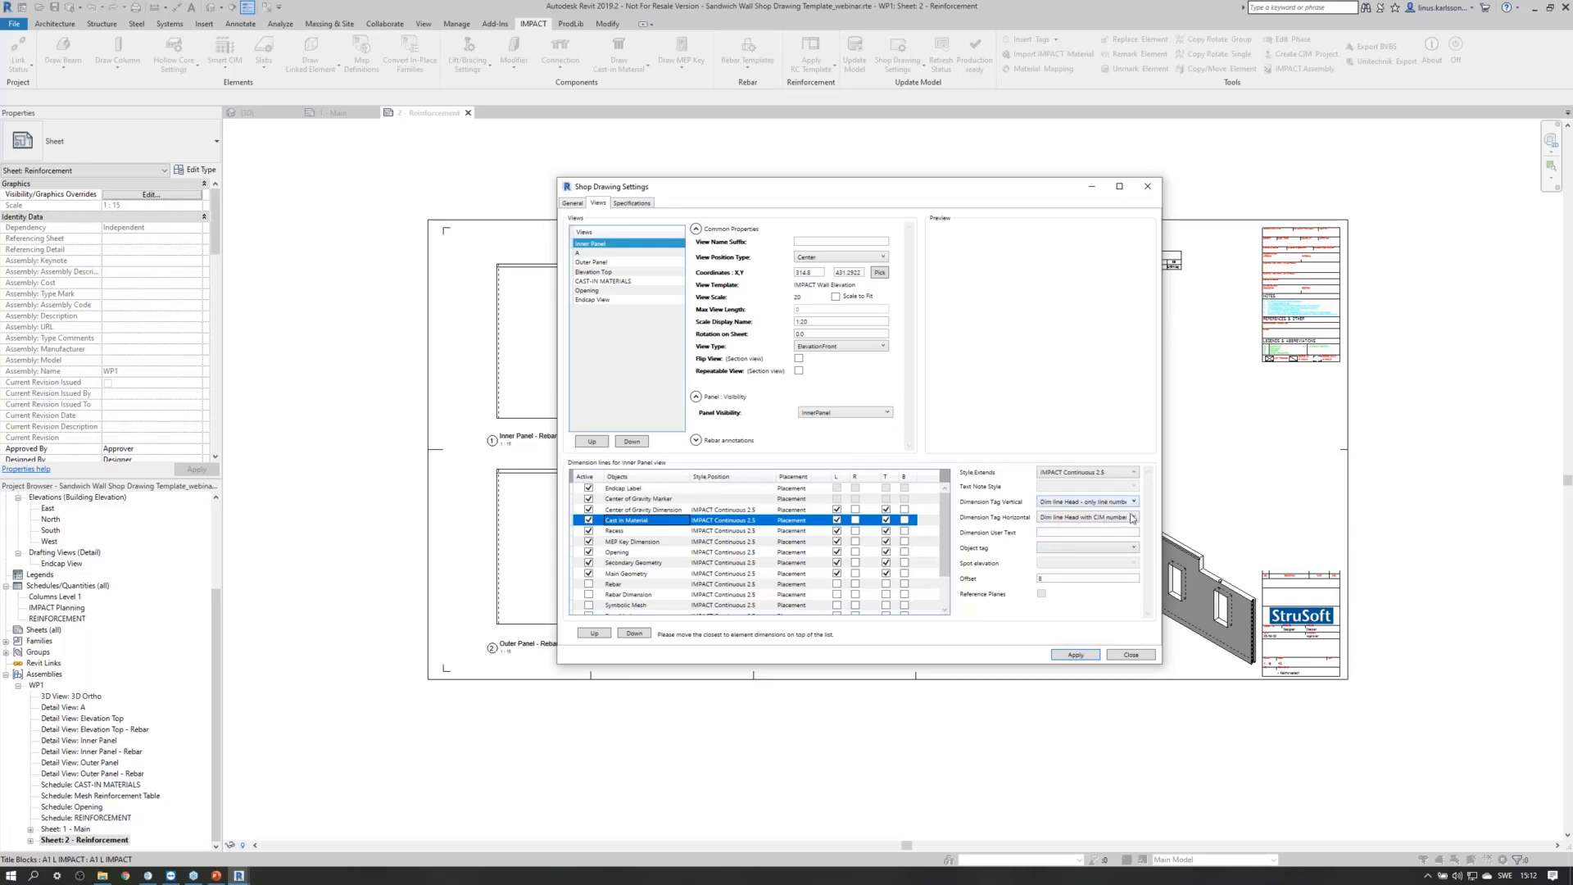
Close the Shop Drawing Settings and the template's two sheets to return to the webinar_0605 project.
{"action": "mouse_move", "coordinate": [739, 198]}
{"action": "left_mouse_down"}
{"action": "mouse_move", "coordinate": [689, 210]}
{"action": "mouse_move", "coordinate": [729, 288]}
{"action": "mouse_move", "coordinate": [708, 343]}
{"action": "mouse_move", "coordinate": [834, 367]}
{"action": "mouse_move", "coordinate": [838, 417]}
{"action": "mouse_move", "coordinate": [794, 267]}
{"action": "left_mouse_up"}
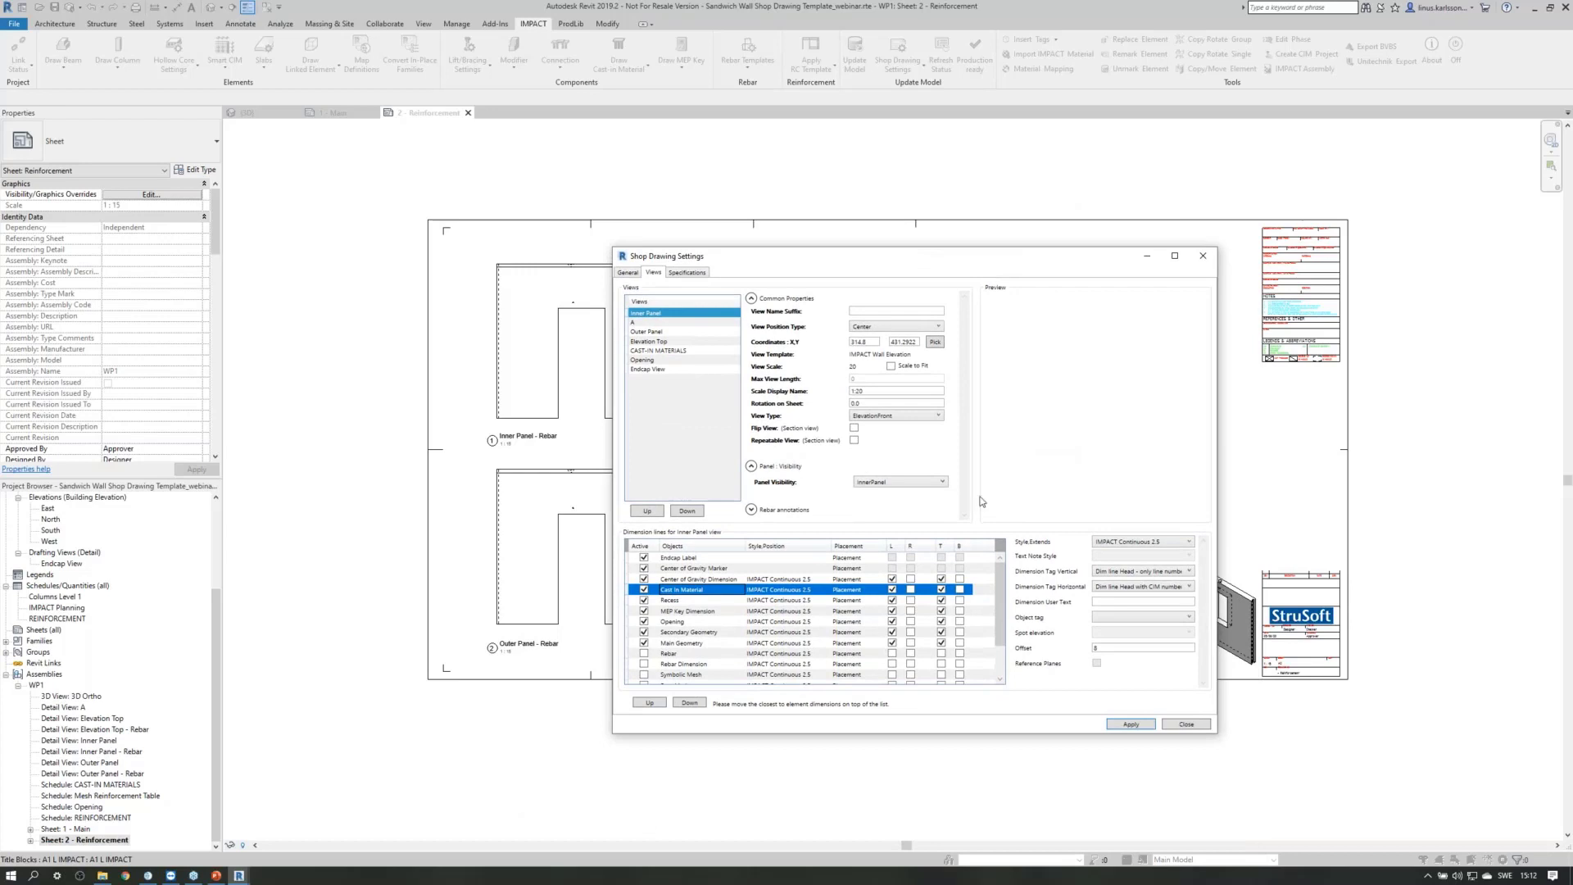
{"action": "left_click", "coordinate": [1203, 256]}
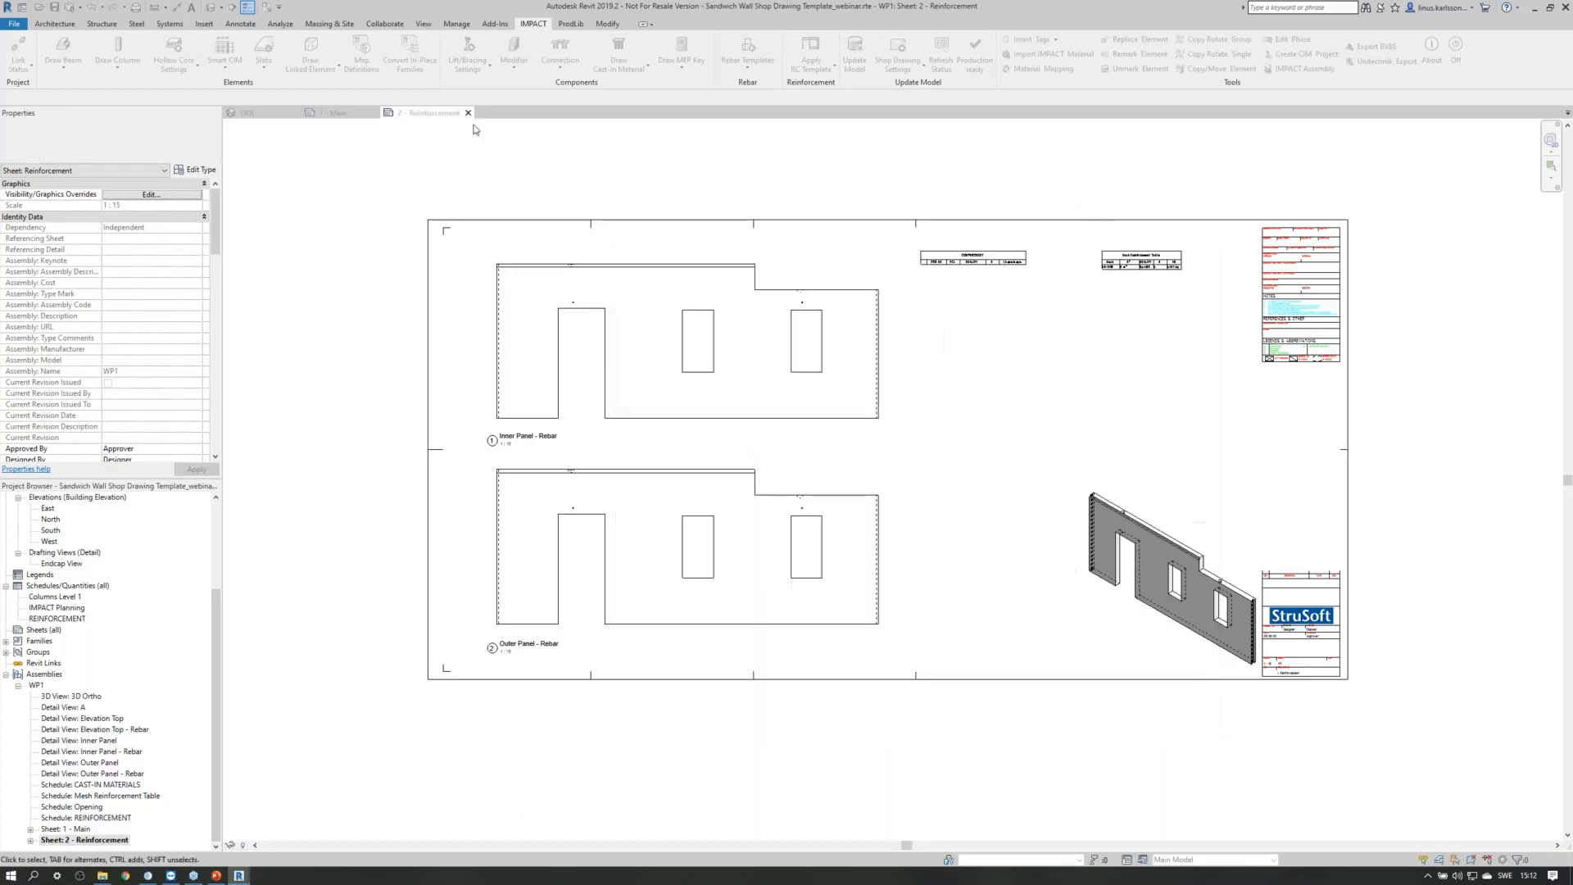
{"action": "left_click", "coordinate": [468, 113]}
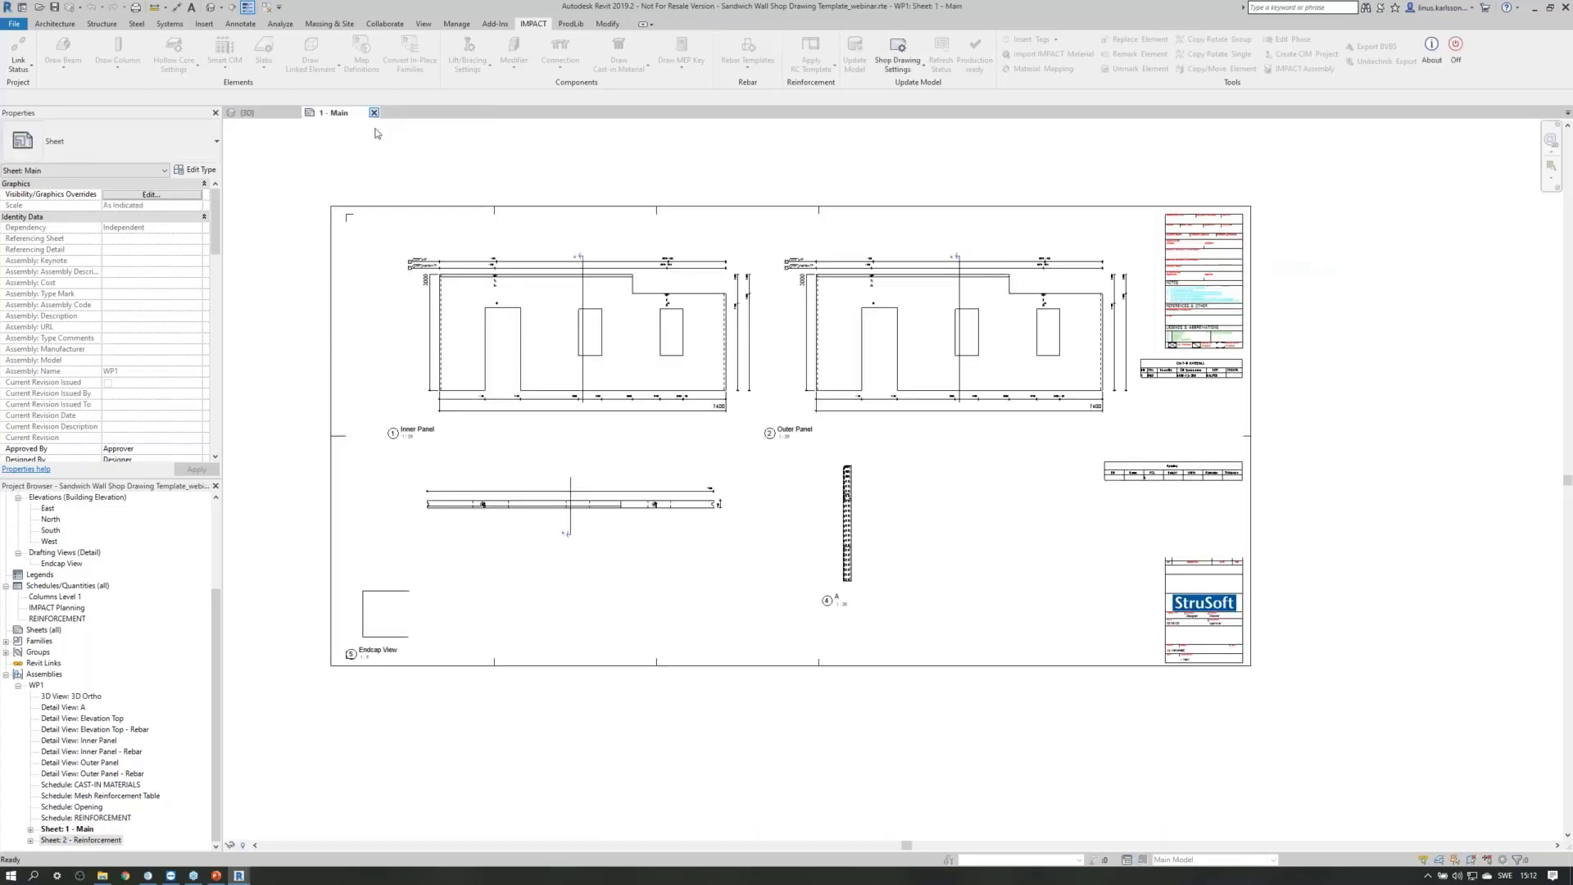
{"action": "left_click", "coordinate": [374, 113]}
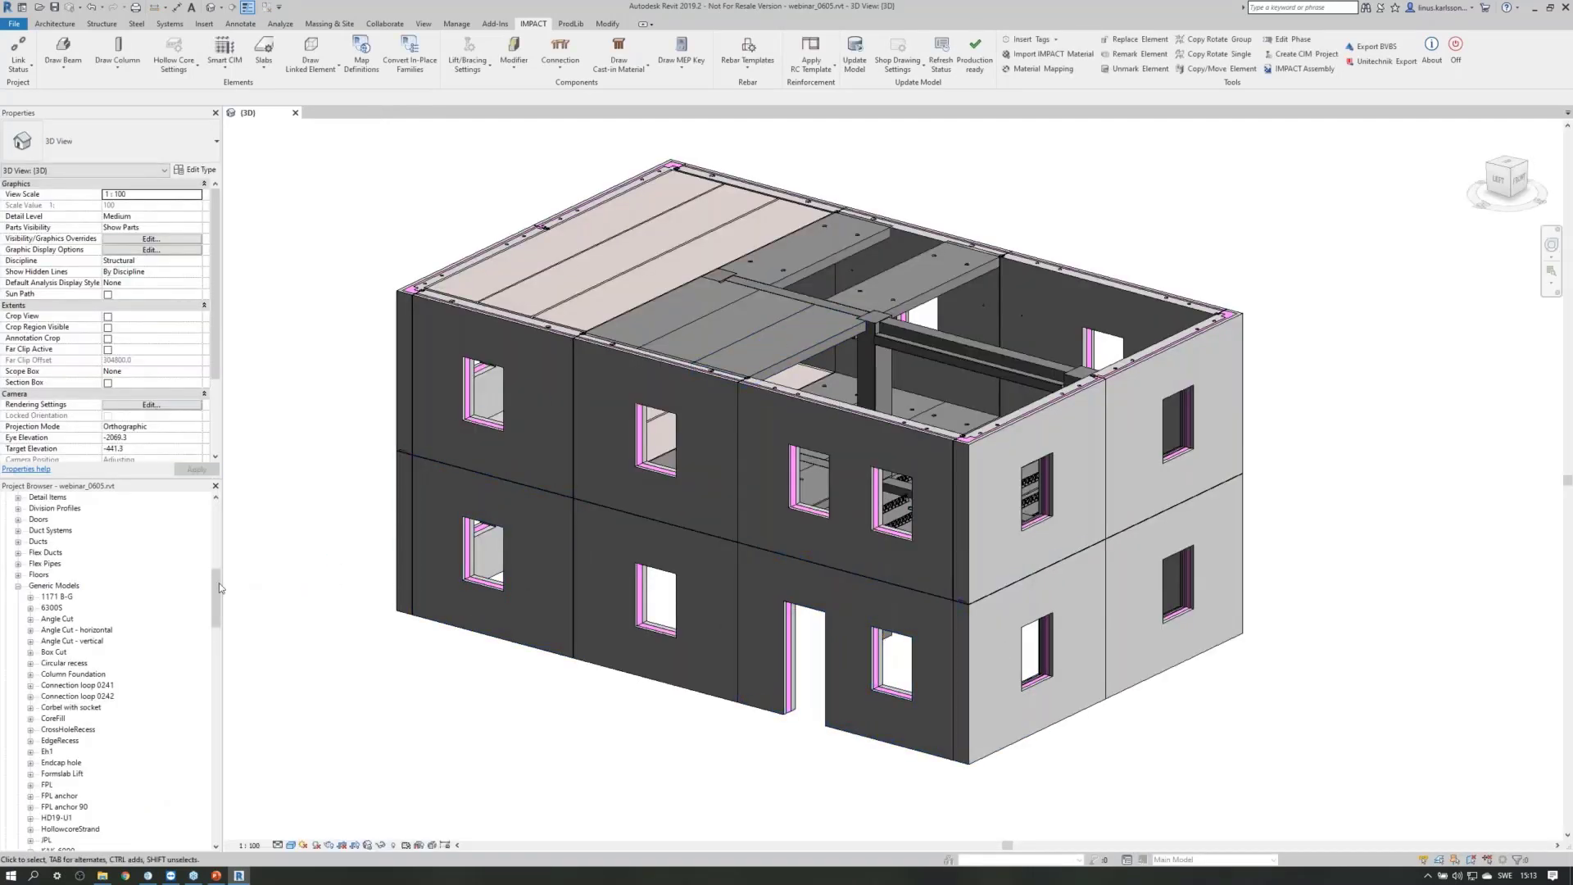
Open sheet 1 - Main of the SW36 wall assembly.
{"action": "left_click_drag", "start_coordinate": [218, 596], "coordinate": [213, 815]}
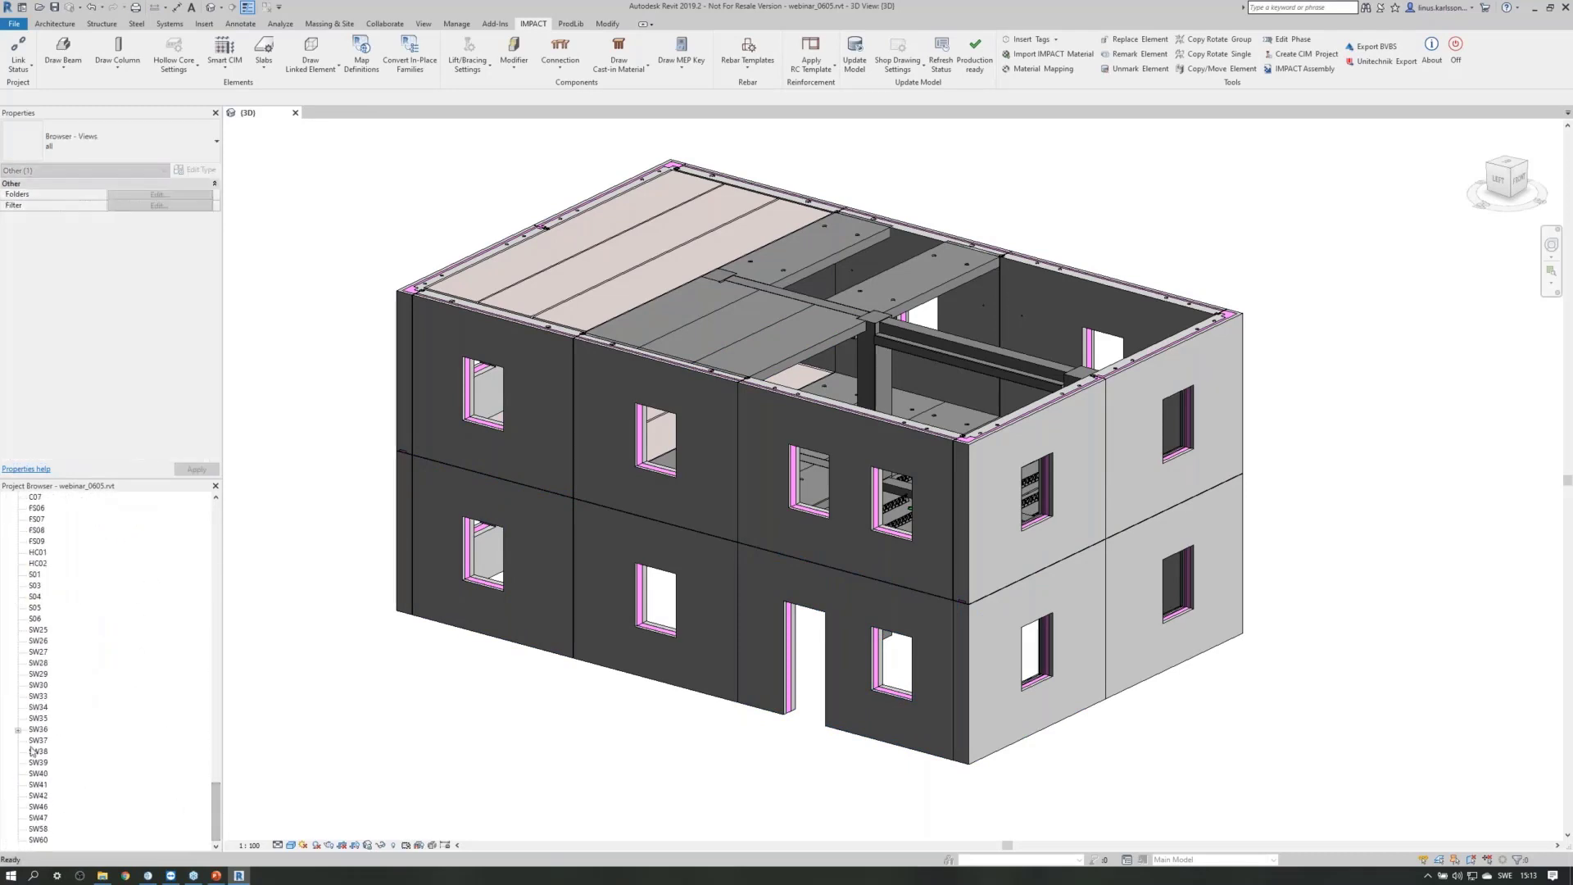
{"action": "left_click", "coordinate": [19, 730]}
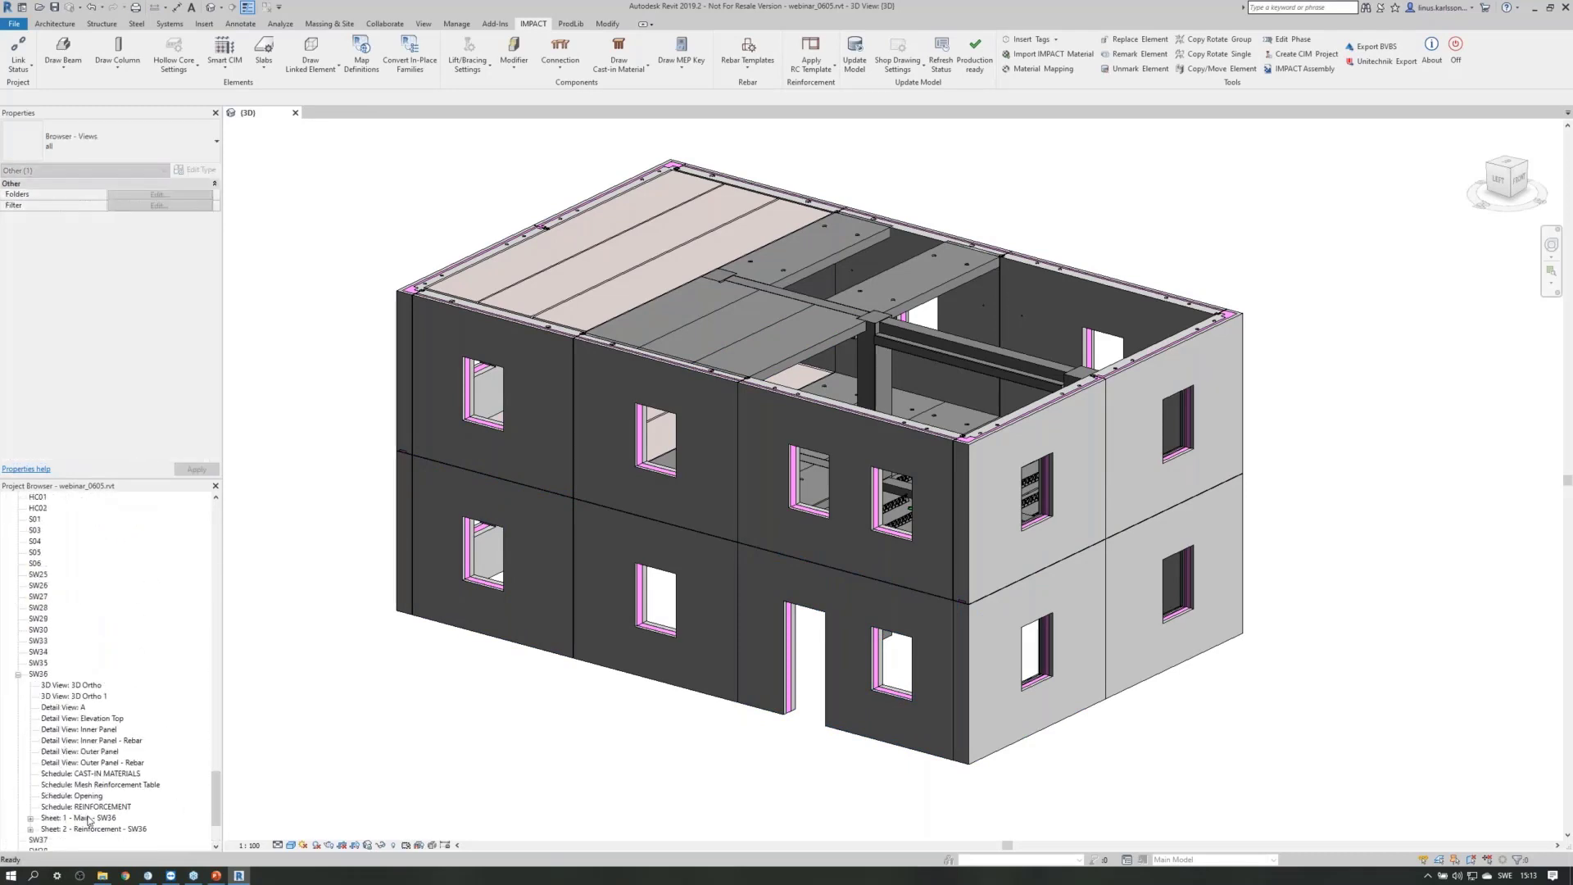
{"action": "left_click", "coordinate": [91, 819]}
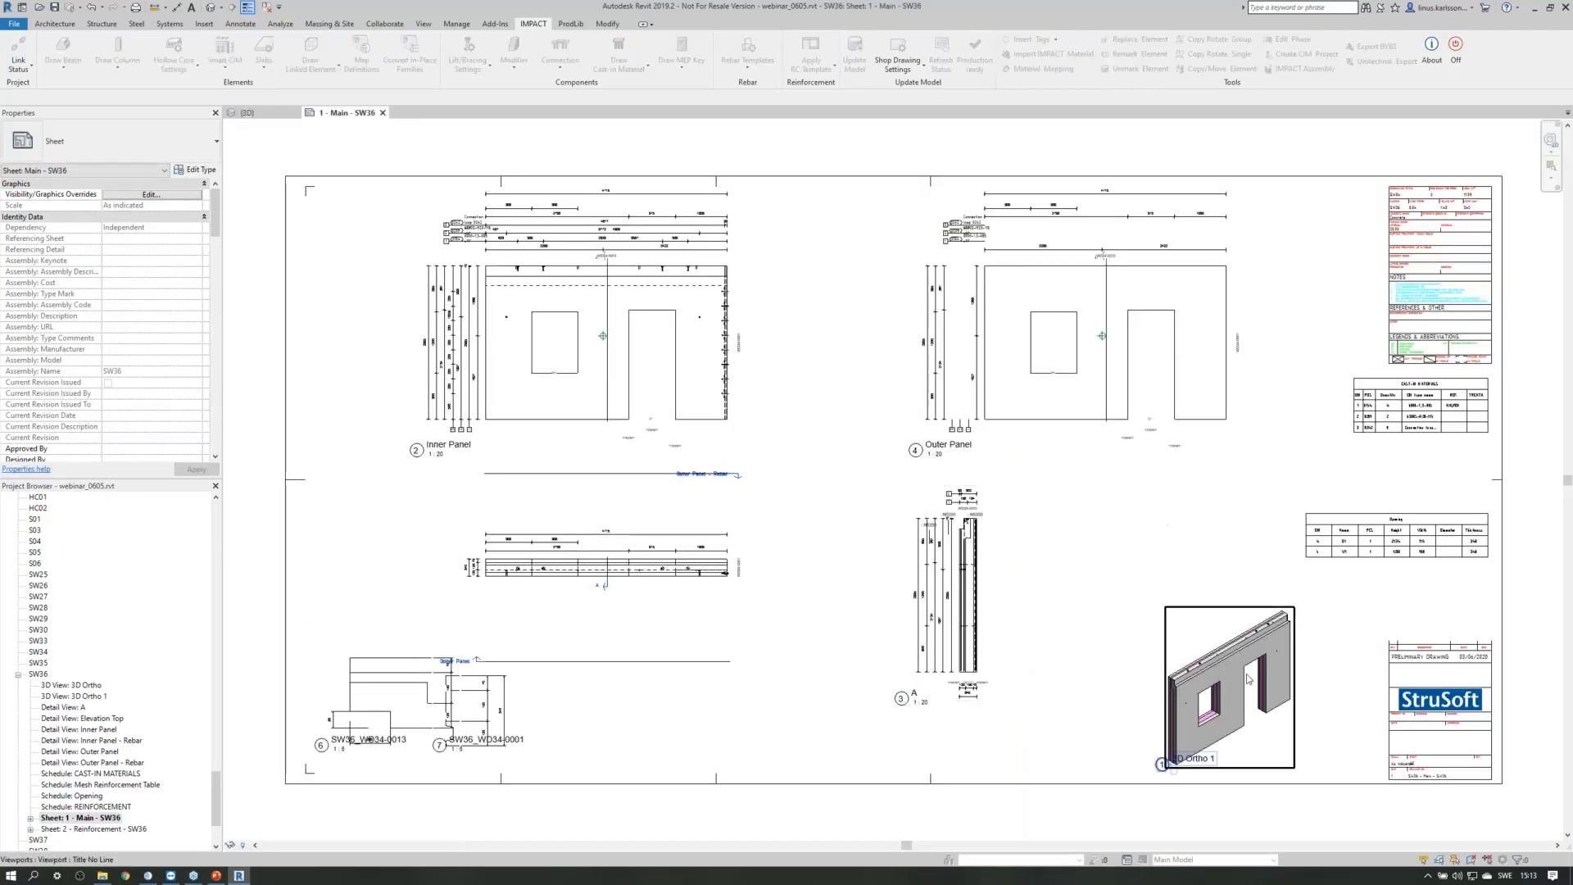
Move the SW36_WD34-0001 detail viewport sideways on the sheet so it no longer overlaps the SW36_WD34-0013 detail.
{"action": "scroll", "coordinate": [1248, 682], "scroll_direction": "down", "scroll_amount": 1}
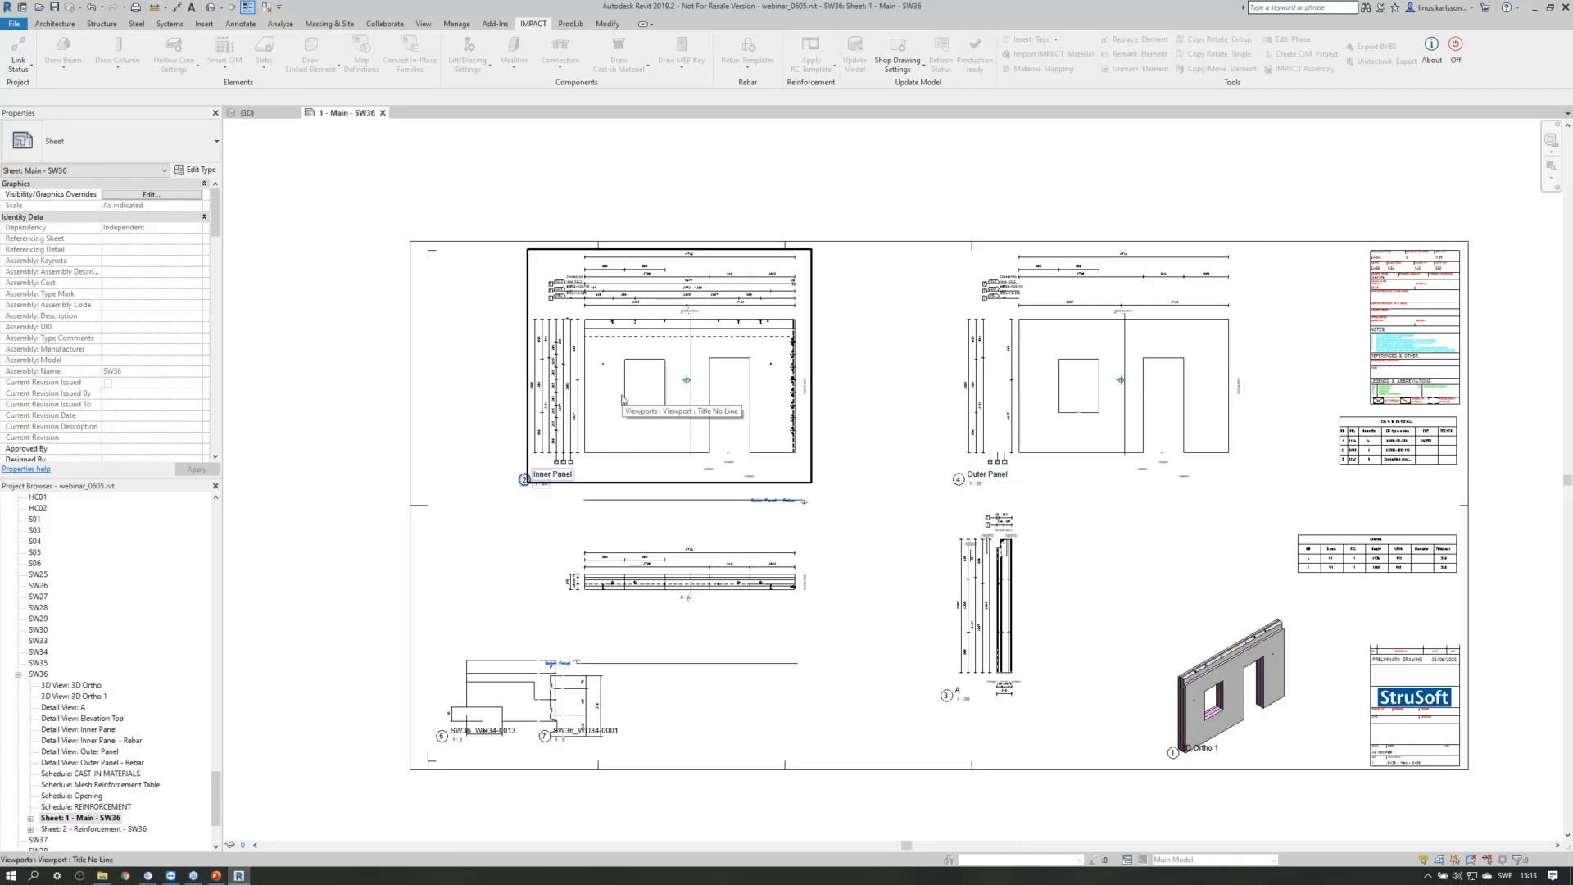
{"action": "scroll", "coordinate": [509, 293], "scroll_direction": "down", "scroll_amount": 1}
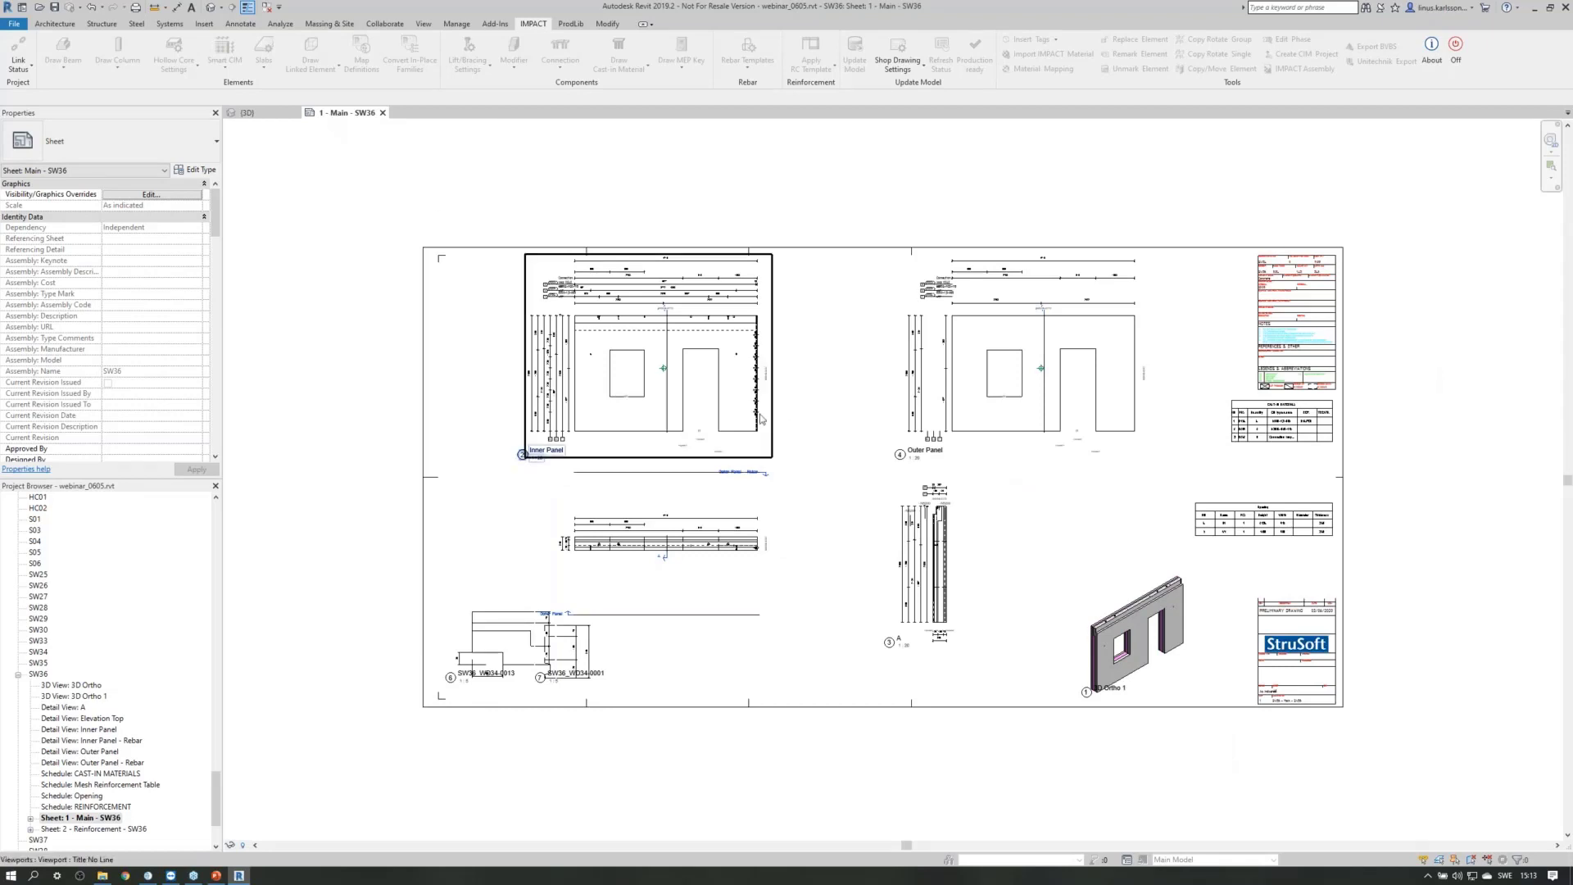
{"action": "left_click", "coordinate": [568, 648]}
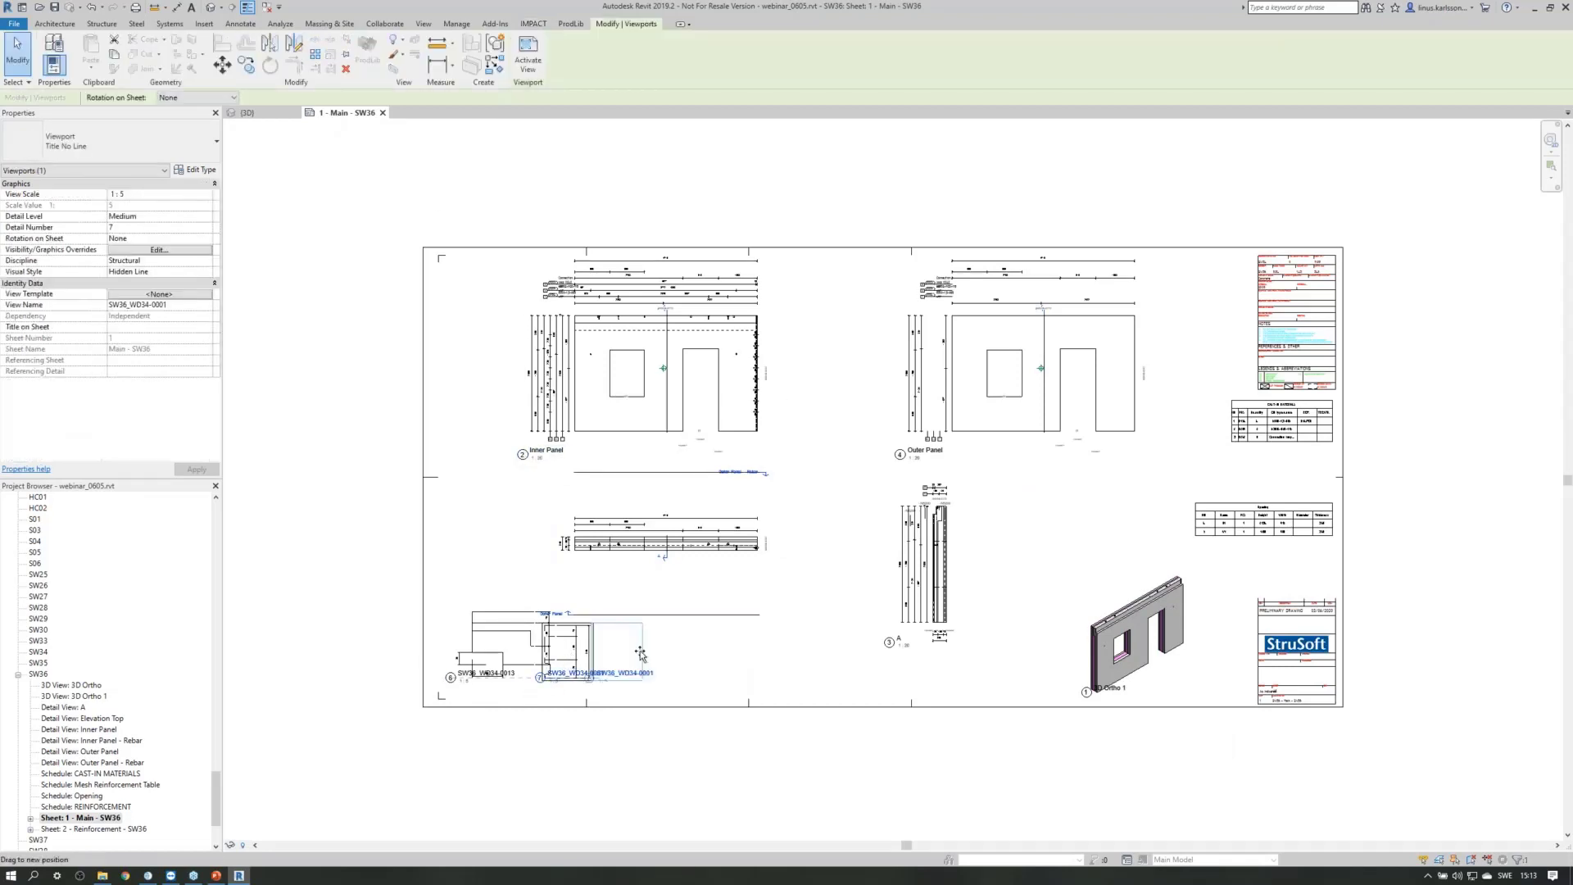
{"action": "left_click_drag", "start_coordinate": [568, 648], "coordinate": [661, 647]}
{"action": "key", "text": "Escape"}
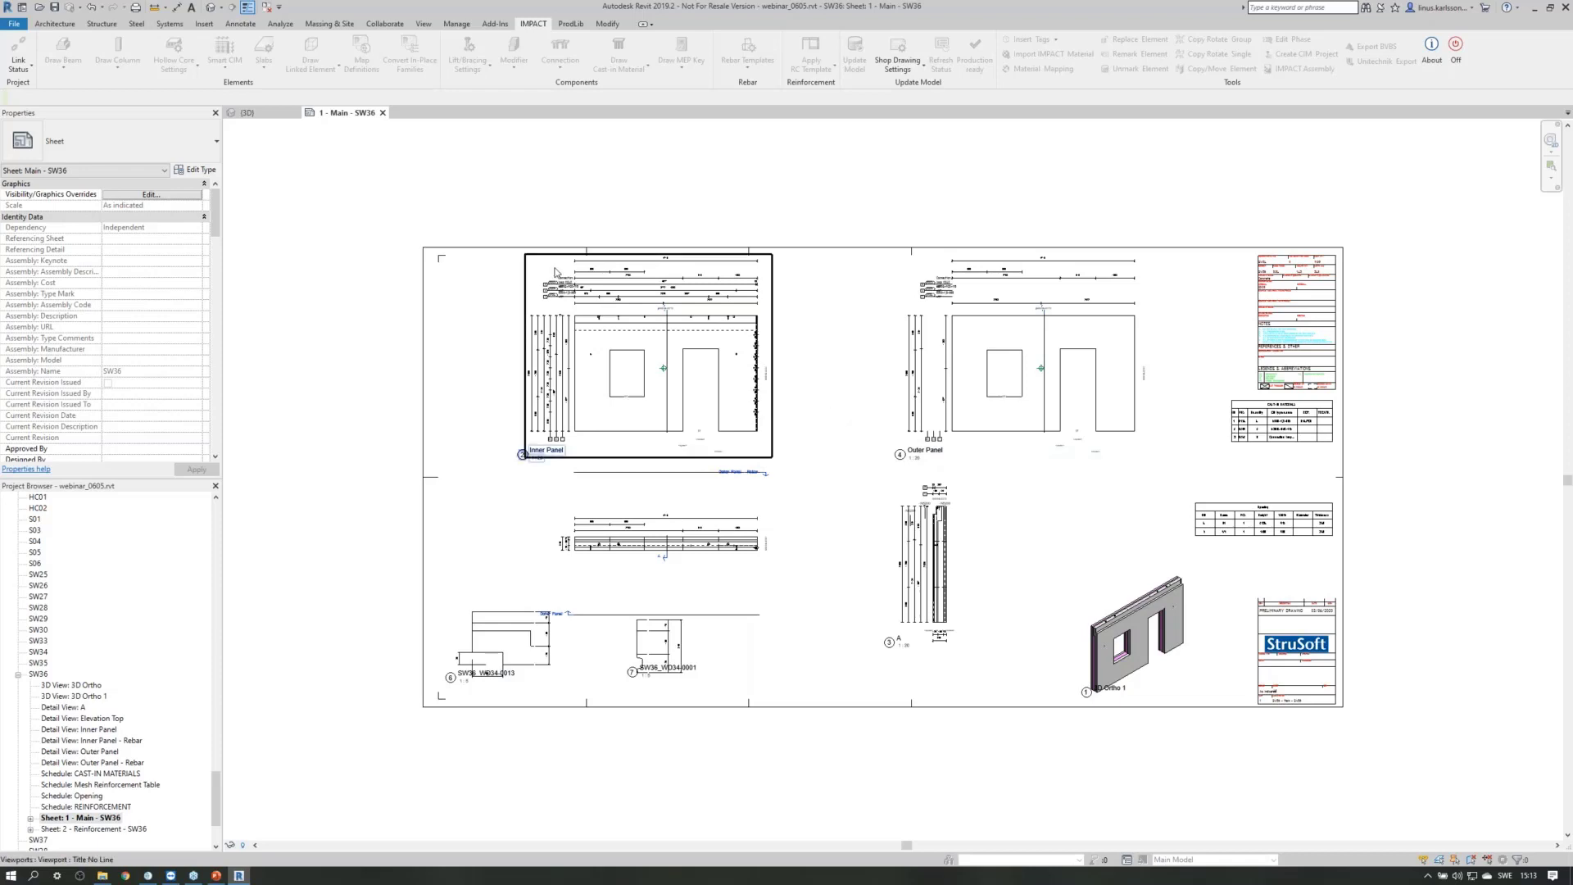
Examine the Inner Panel view's dimension lines and cast-in material tags up close.
{"action": "scroll", "coordinate": [606, 320], "scroll_direction": "up", "scroll_amount": 4}
{"action": "scroll", "coordinate": [669, 312], "scroll_direction": "up", "scroll_amount": 1}
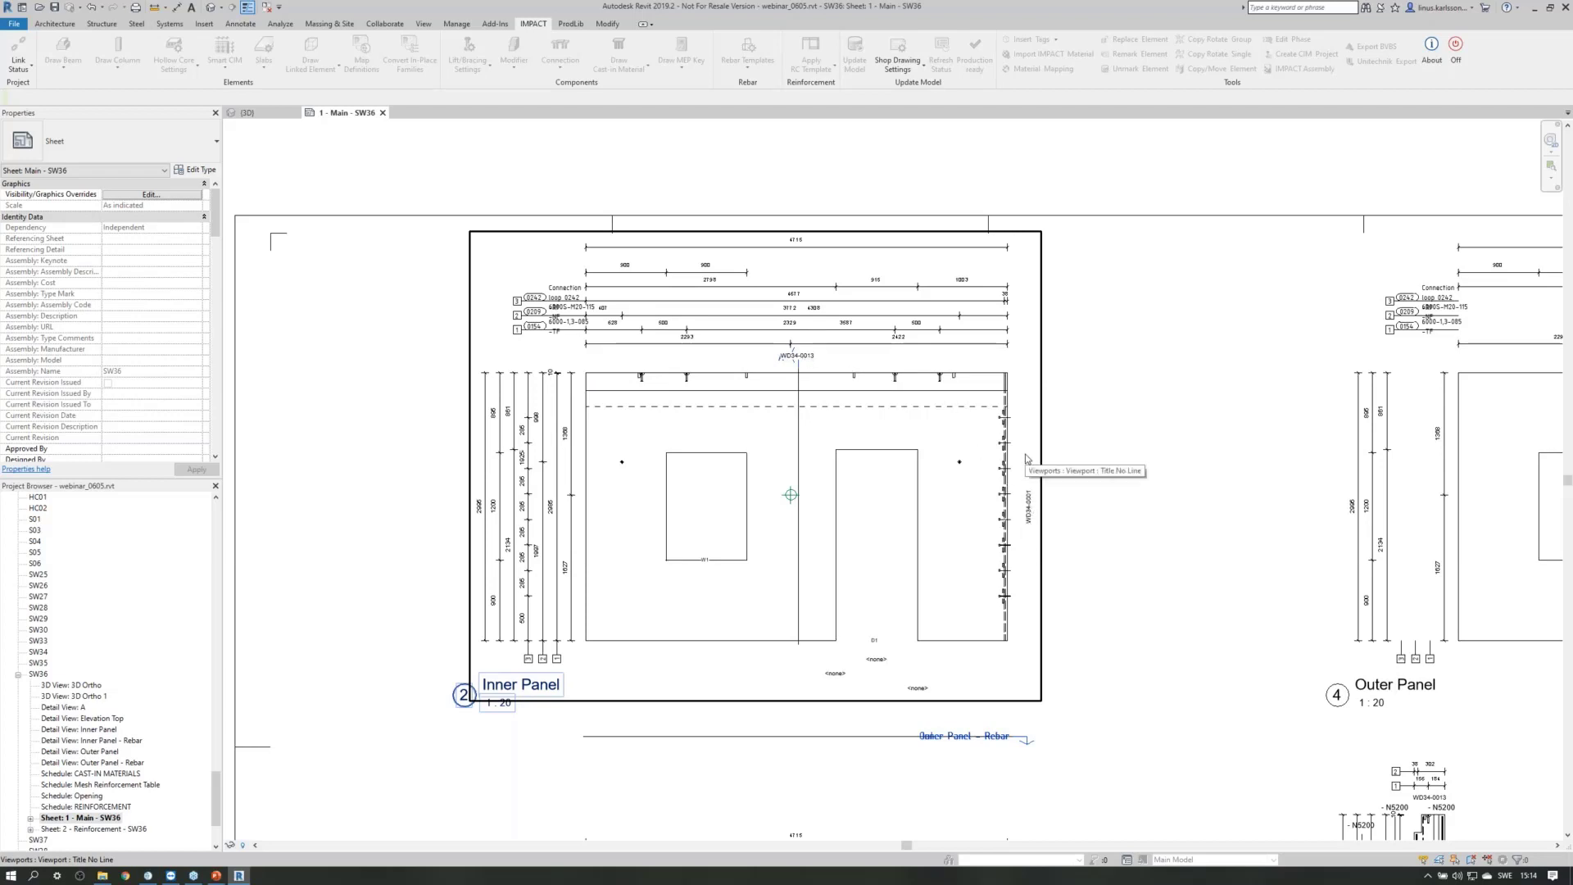
Examine the SW36 main sheet's layout, including the Cast-in Materials and Opening schedules, the Outer Panel view and the 3D Ortho view.
{"action": "scroll", "coordinate": [442, 425], "scroll_direction": "down", "scroll_amount": 1}
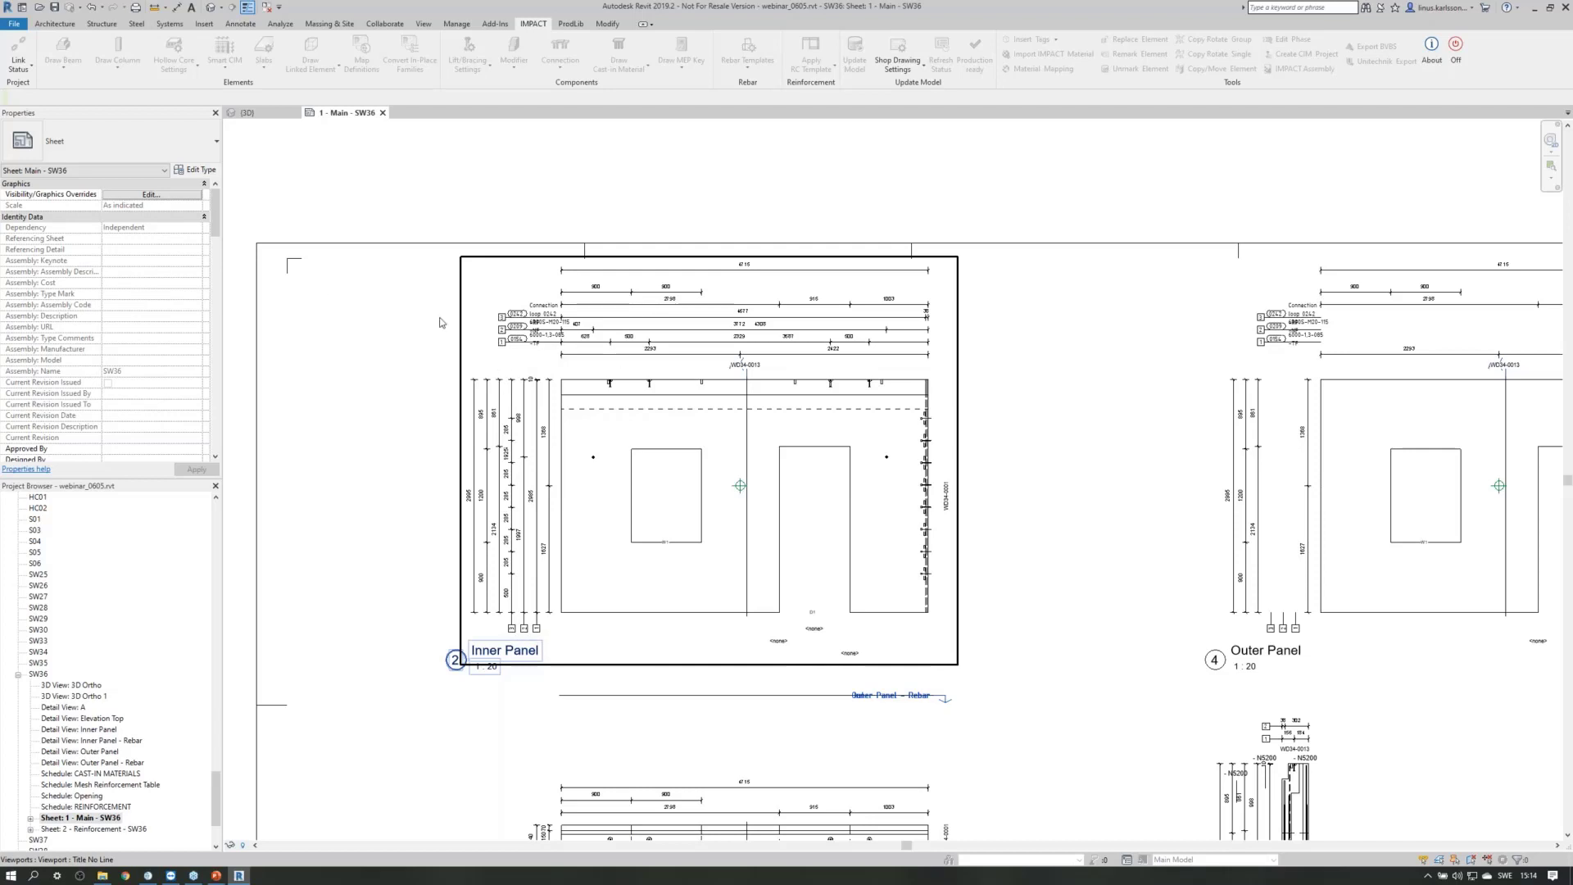
{"action": "scroll", "coordinate": [340, 271], "scroll_direction": "down", "scroll_amount": 2}
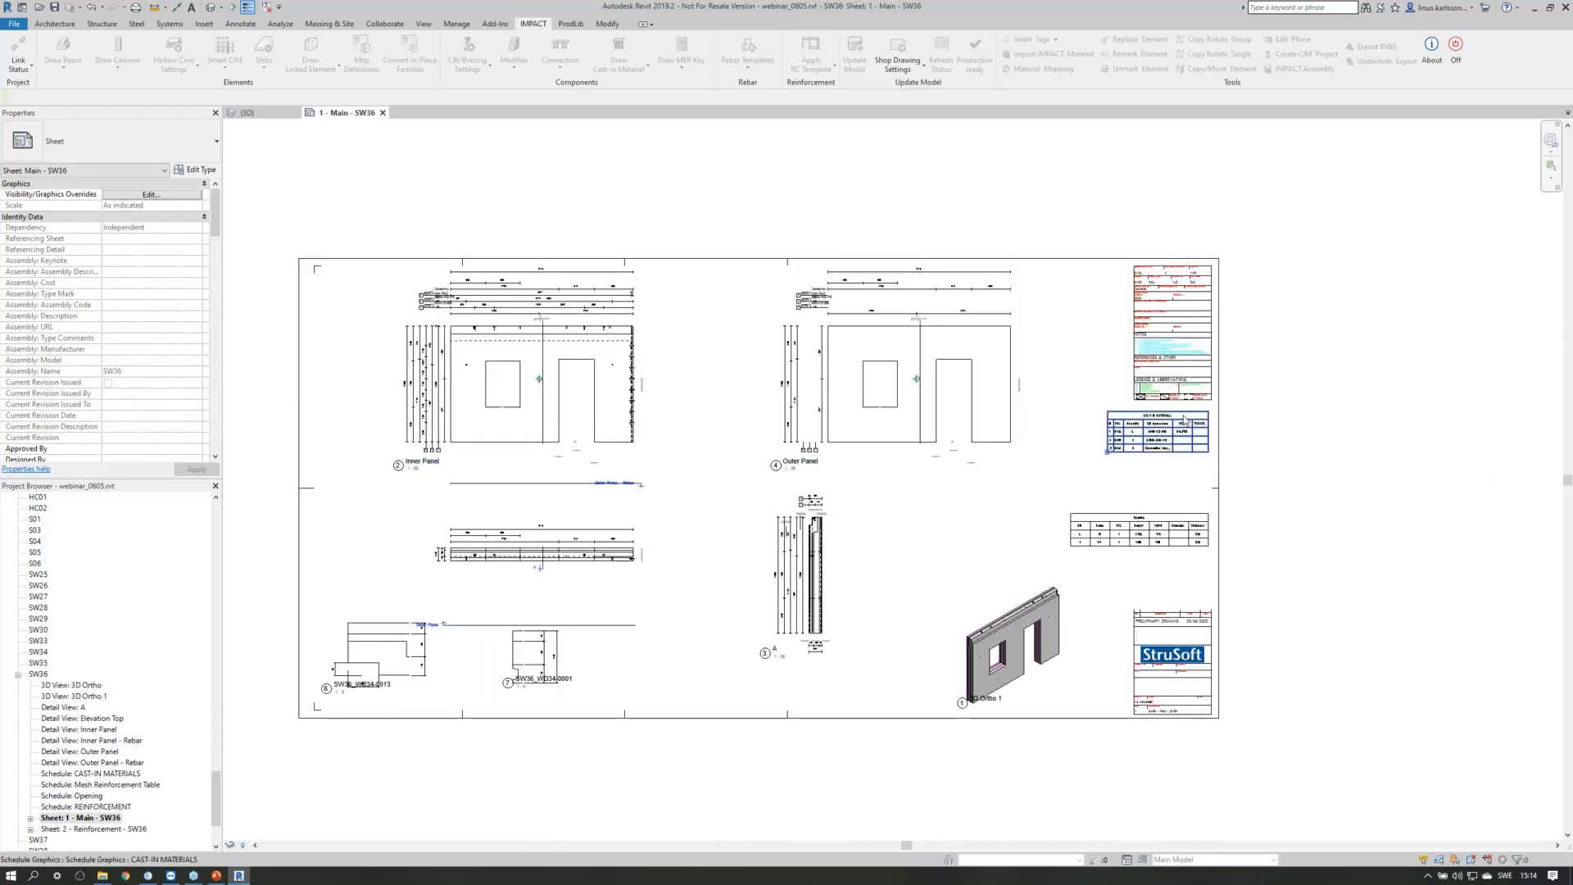
{"action": "scroll", "coordinate": [1184, 420], "scroll_direction": "up", "scroll_amount": 4}
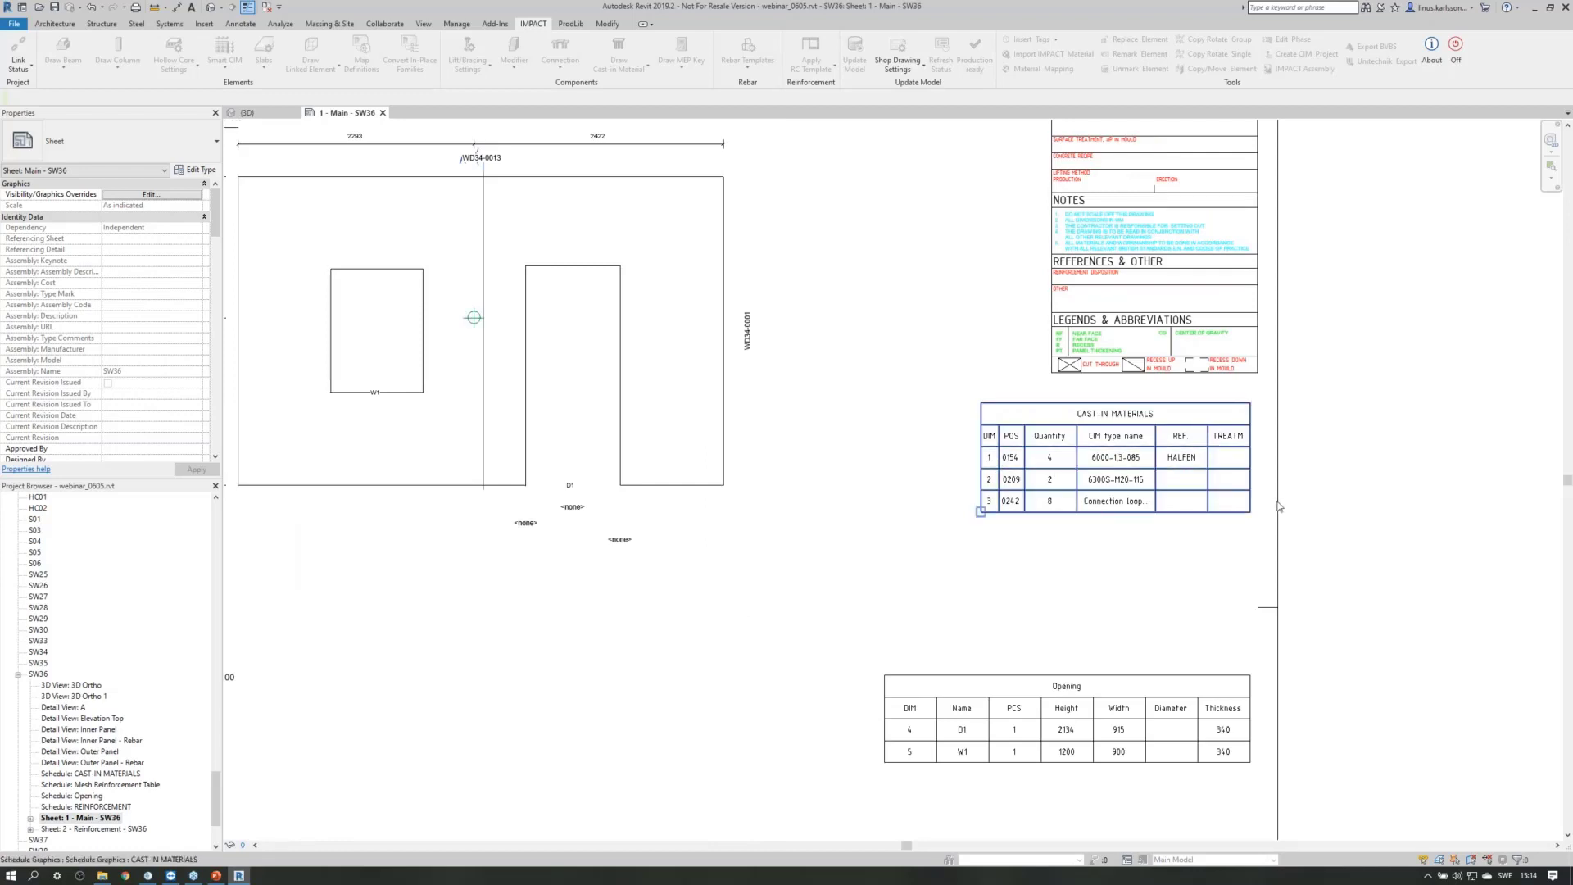
{"action": "scroll", "coordinate": [1279, 508], "scroll_direction": "down", "scroll_amount": 1}
{"action": "scroll", "coordinate": [1279, 508], "scroll_direction": "down", "scroll_amount": 4}
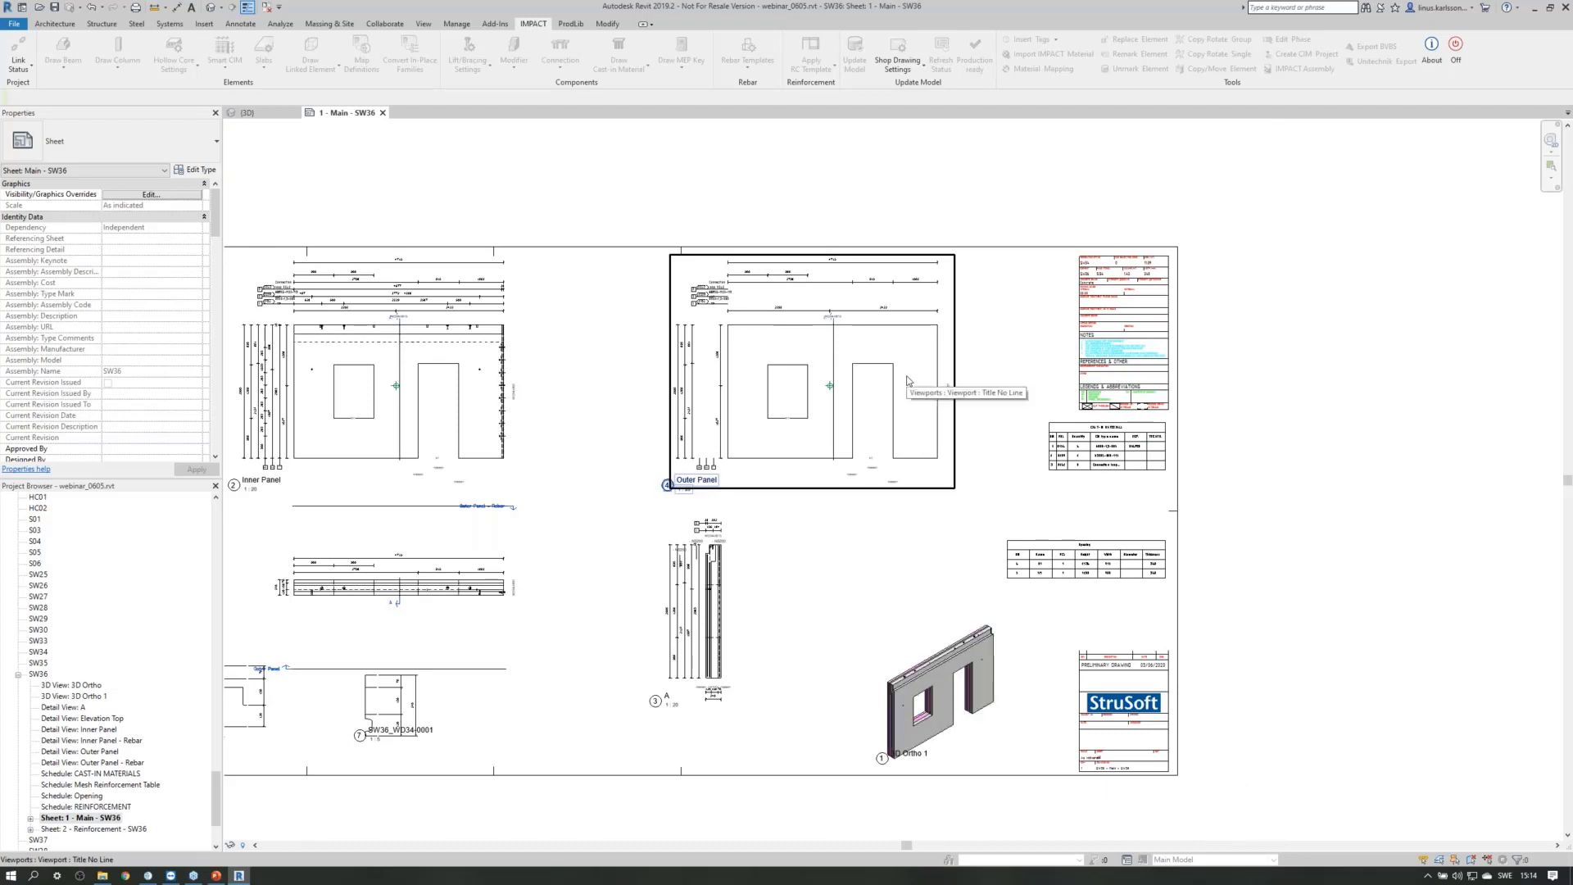
{"action": "scroll", "coordinate": [1008, 312], "scroll_direction": "down", "scroll_amount": 1}
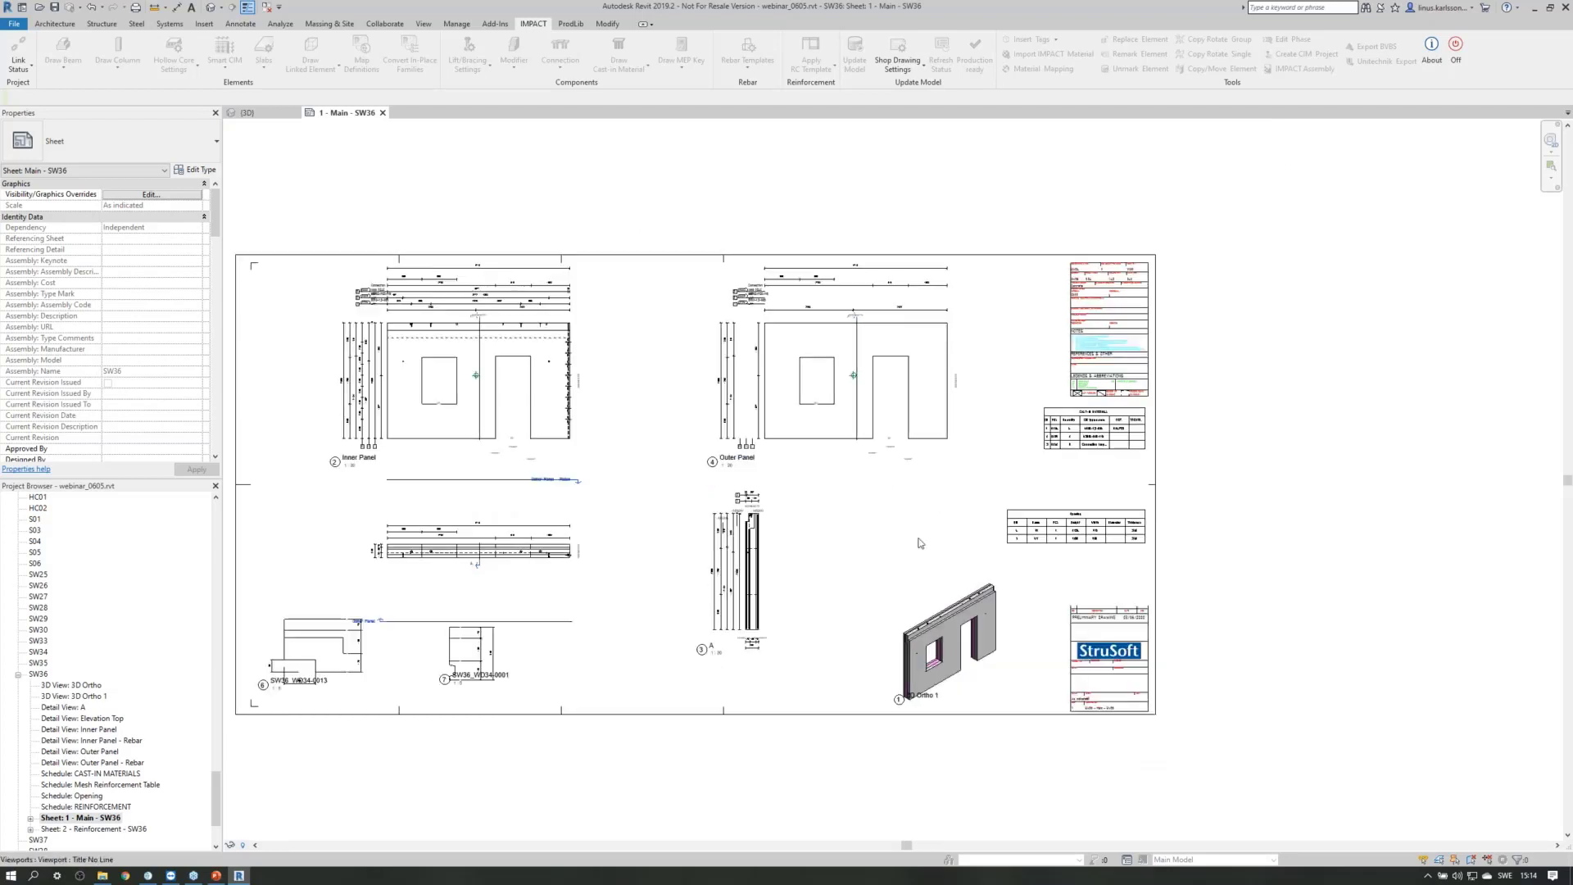
{"action": "scroll", "coordinate": [708, 704], "scroll_direction": "up", "scroll_amount": 1}
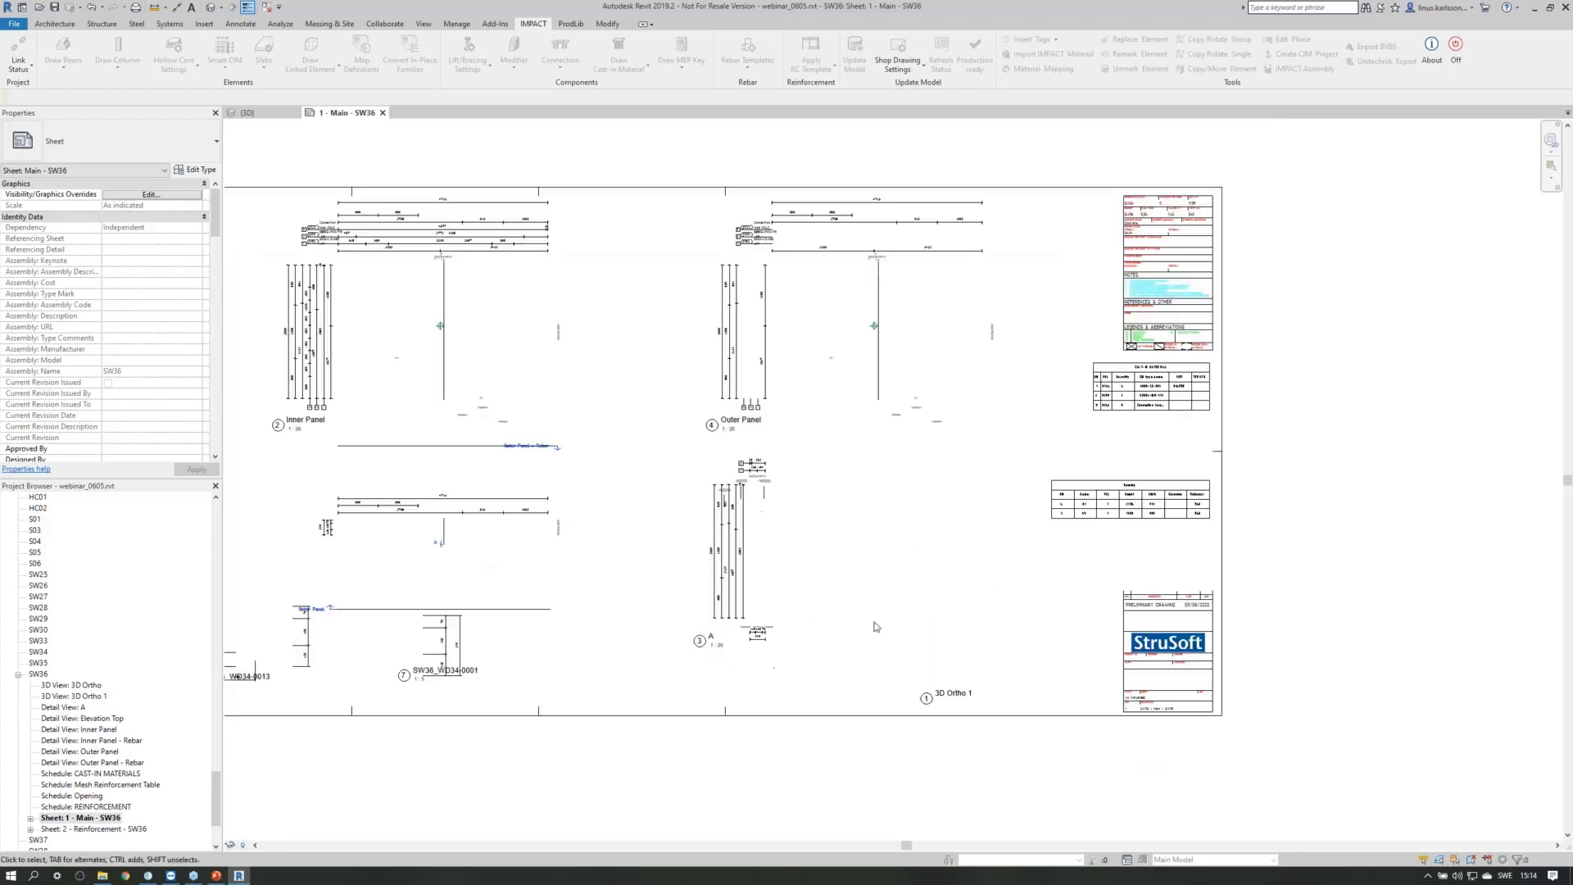
{"action": "scroll", "coordinate": [1198, 554], "scroll_direction": "down", "scroll_amount": 1}
{"action": "scroll", "coordinate": [996, 695], "scroll_direction": "up", "scroll_amount": 1}
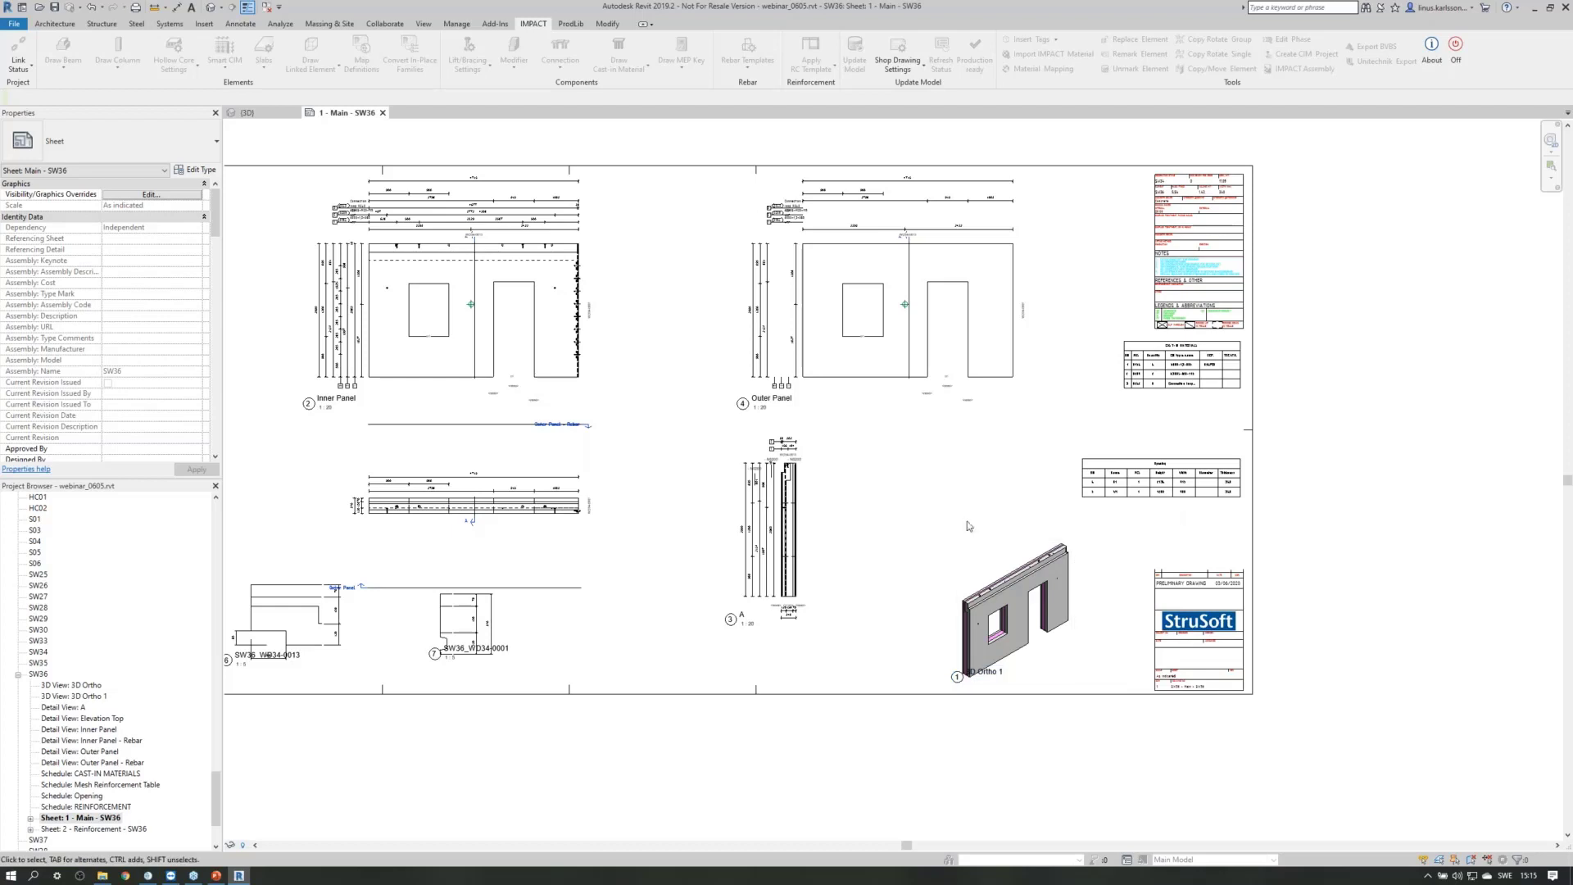
{"action": "scroll", "coordinate": [970, 526], "scroll_direction": "down", "scroll_amount": 1}
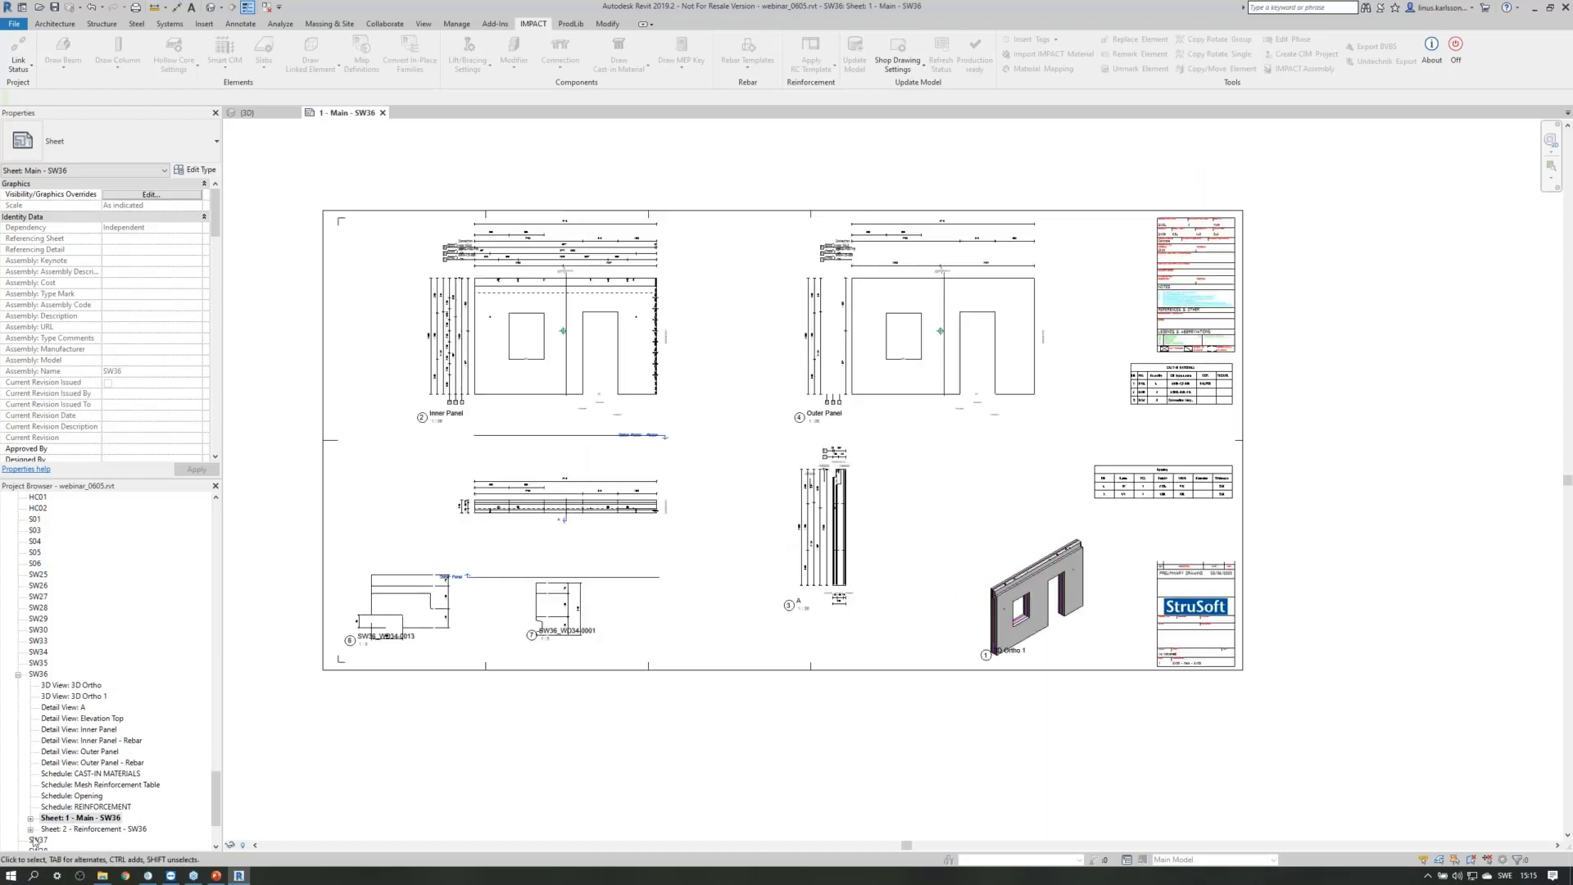
Open sheet 2 - Reinforcement of the SW36 assembly and look closely at the Outer Panel - Rebar view.
{"action": "double_click", "coordinate": [62, 830]}
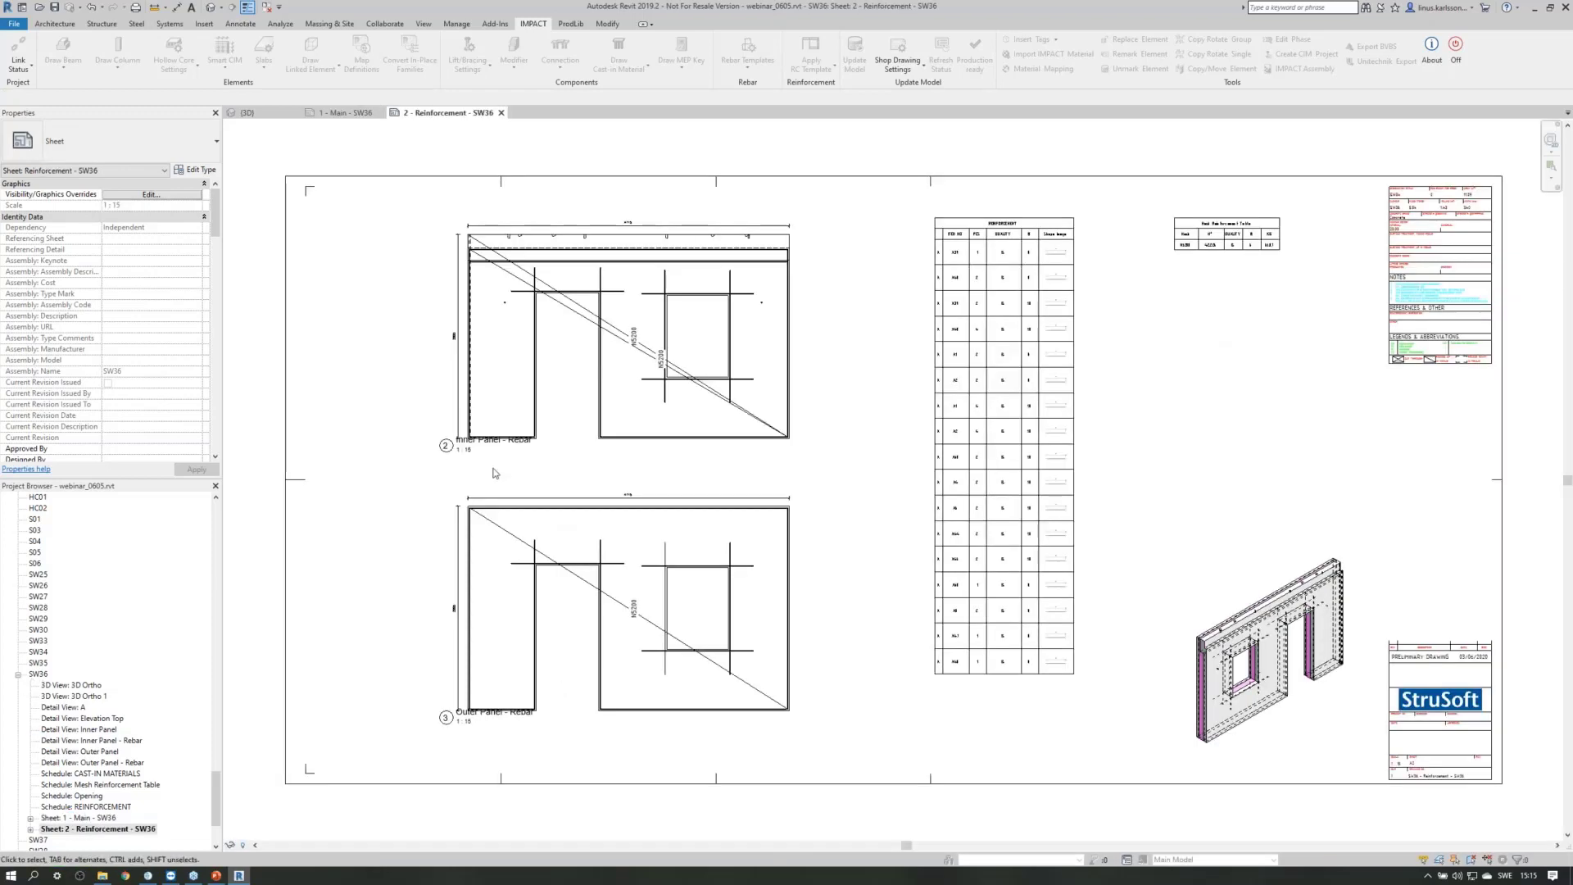
{"action": "scroll", "coordinate": [377, 361], "scroll_direction": "down", "scroll_amount": 1}
{"action": "scroll", "coordinate": [671, 349], "scroll_direction": "up", "scroll_amount": 1}
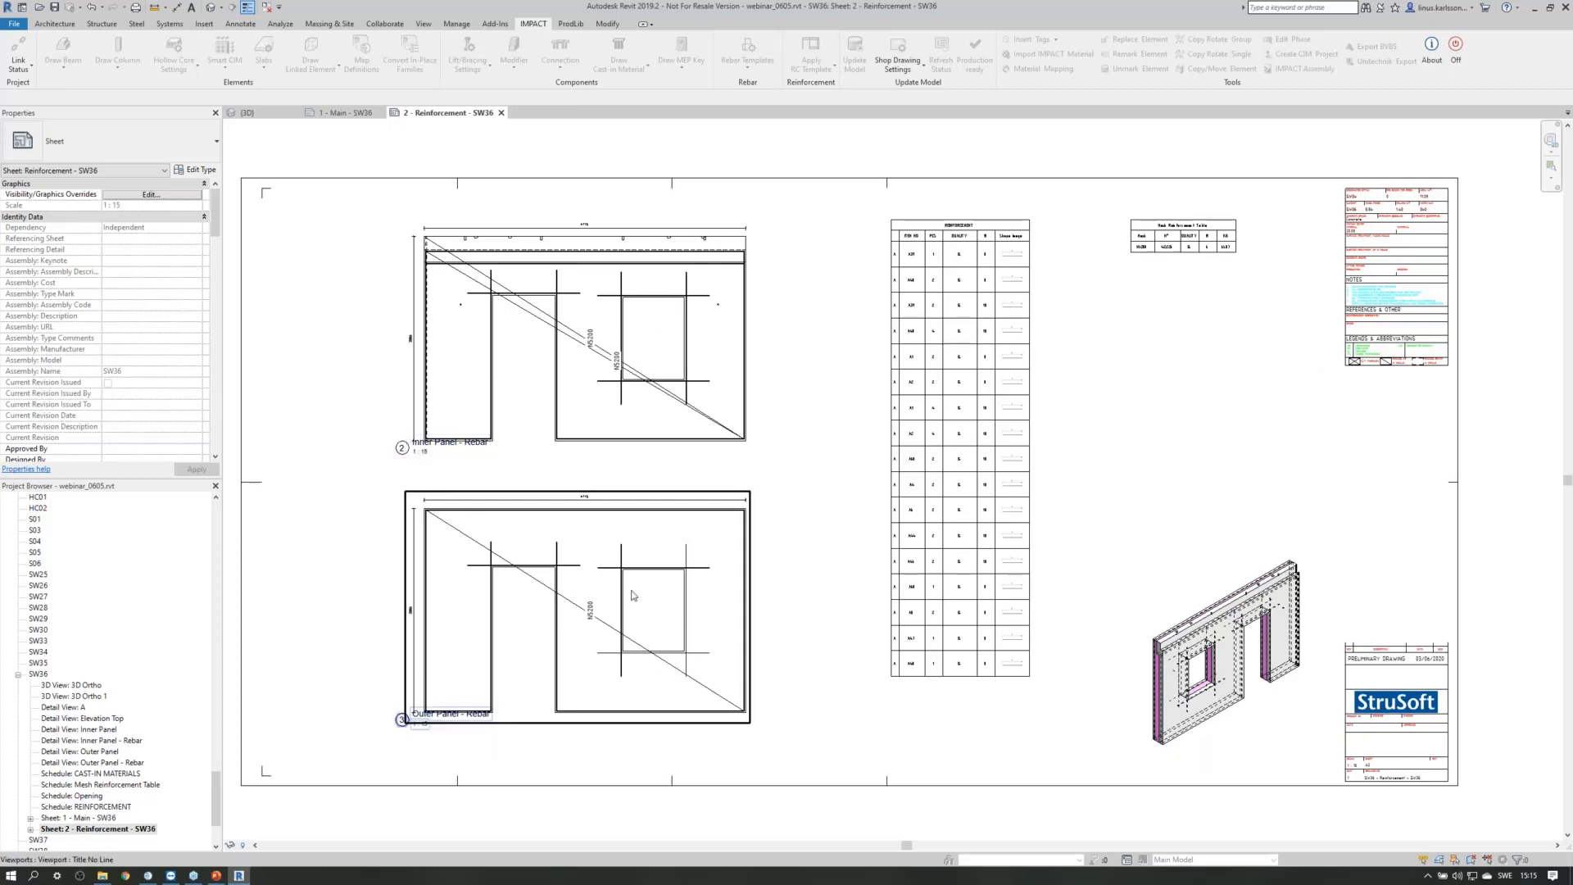
{"action": "scroll", "coordinate": [632, 596], "scroll_direction": "up", "scroll_amount": 3}
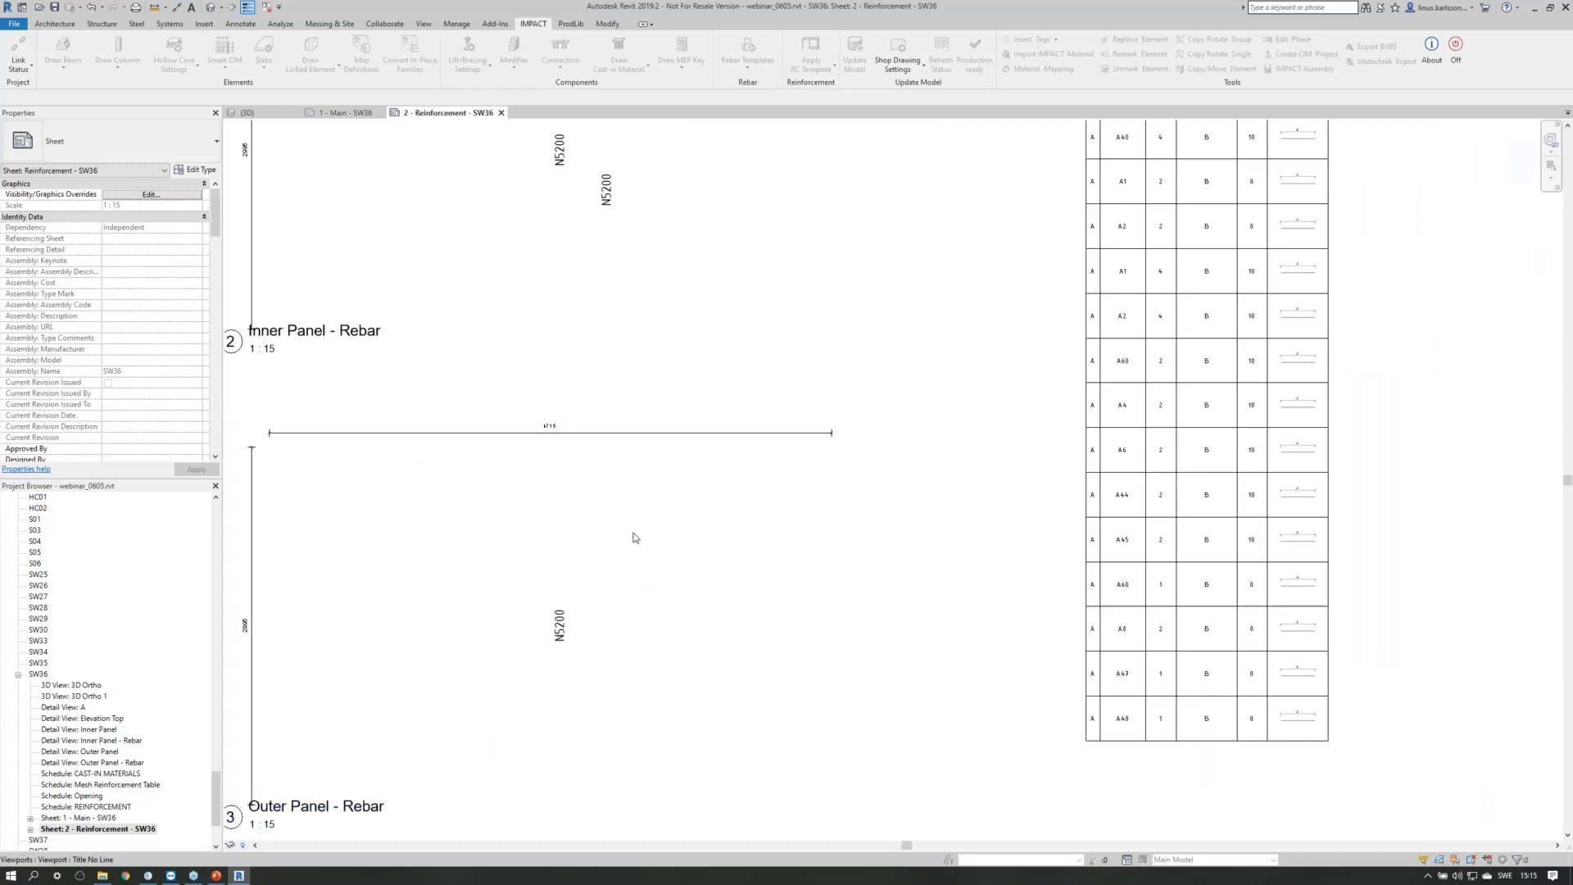
{"action": "scroll", "coordinate": [634, 538], "scroll_direction": "up", "scroll_amount": 1}
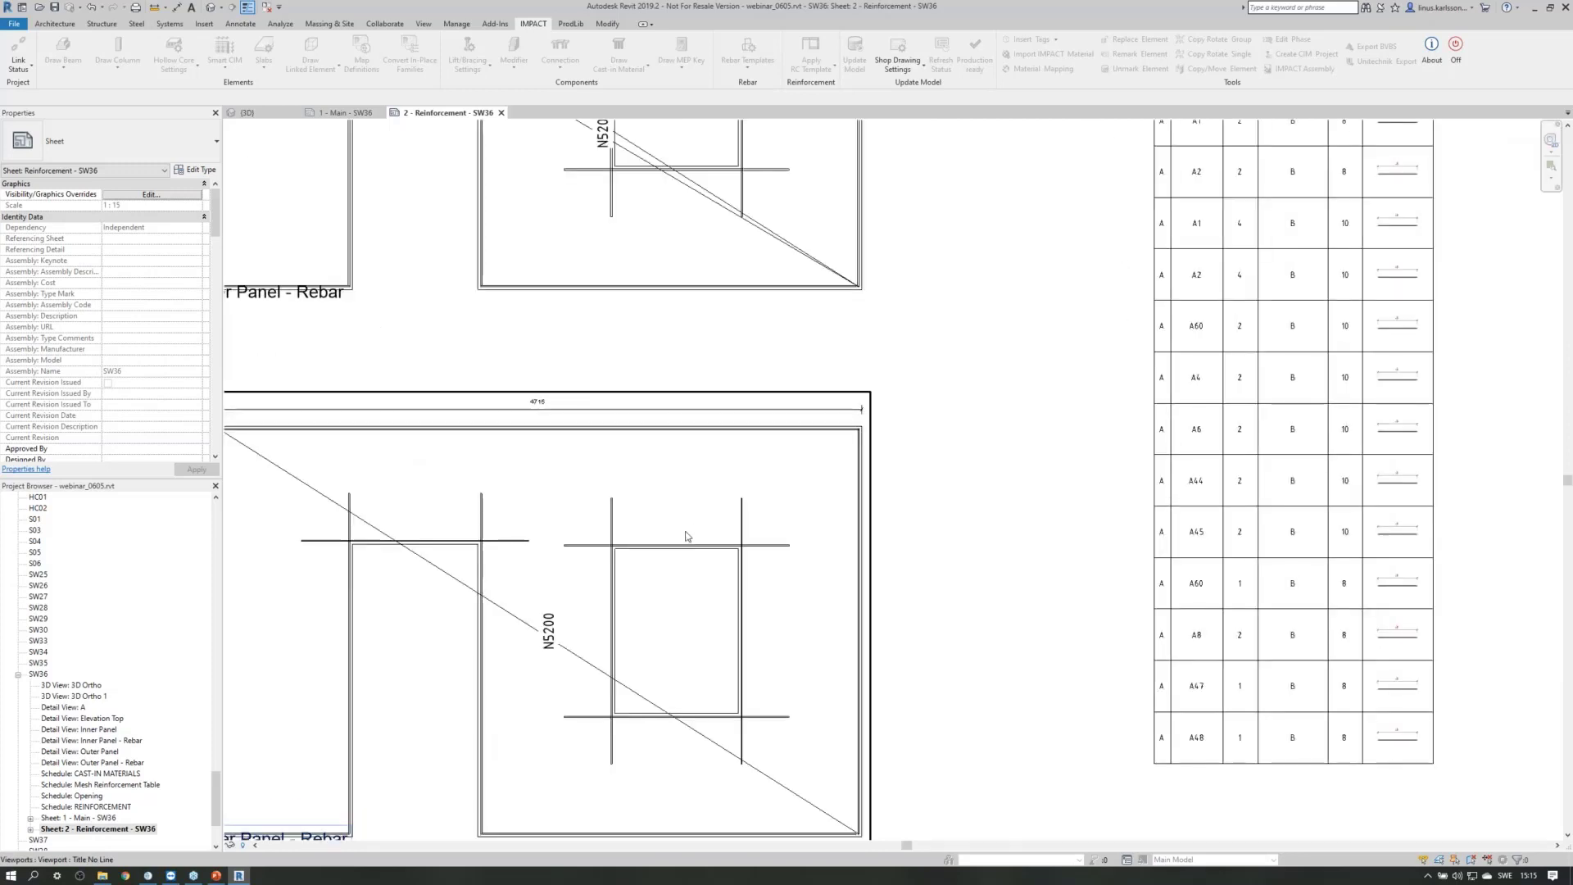
Tag all untagged structural rebar in the Outer Panel - Rebar view with horizontal IMPACT Structural MRA Rebar tags, and return to the sheet.
{"action": "double_click", "coordinate": [691, 527]}
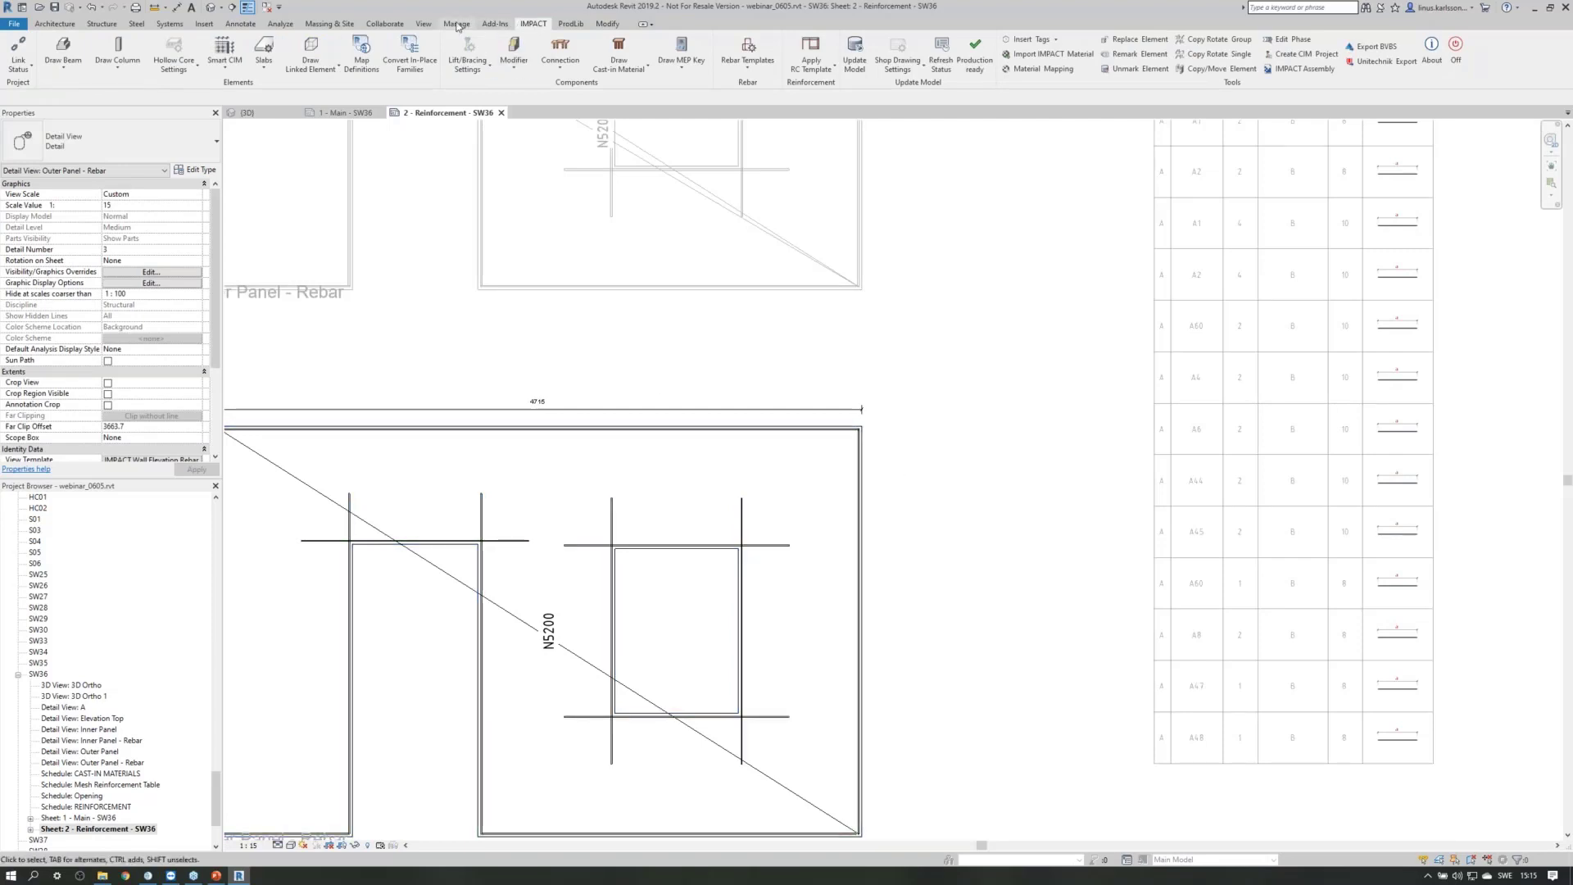
{"action": "left_click", "coordinate": [244, 24]}
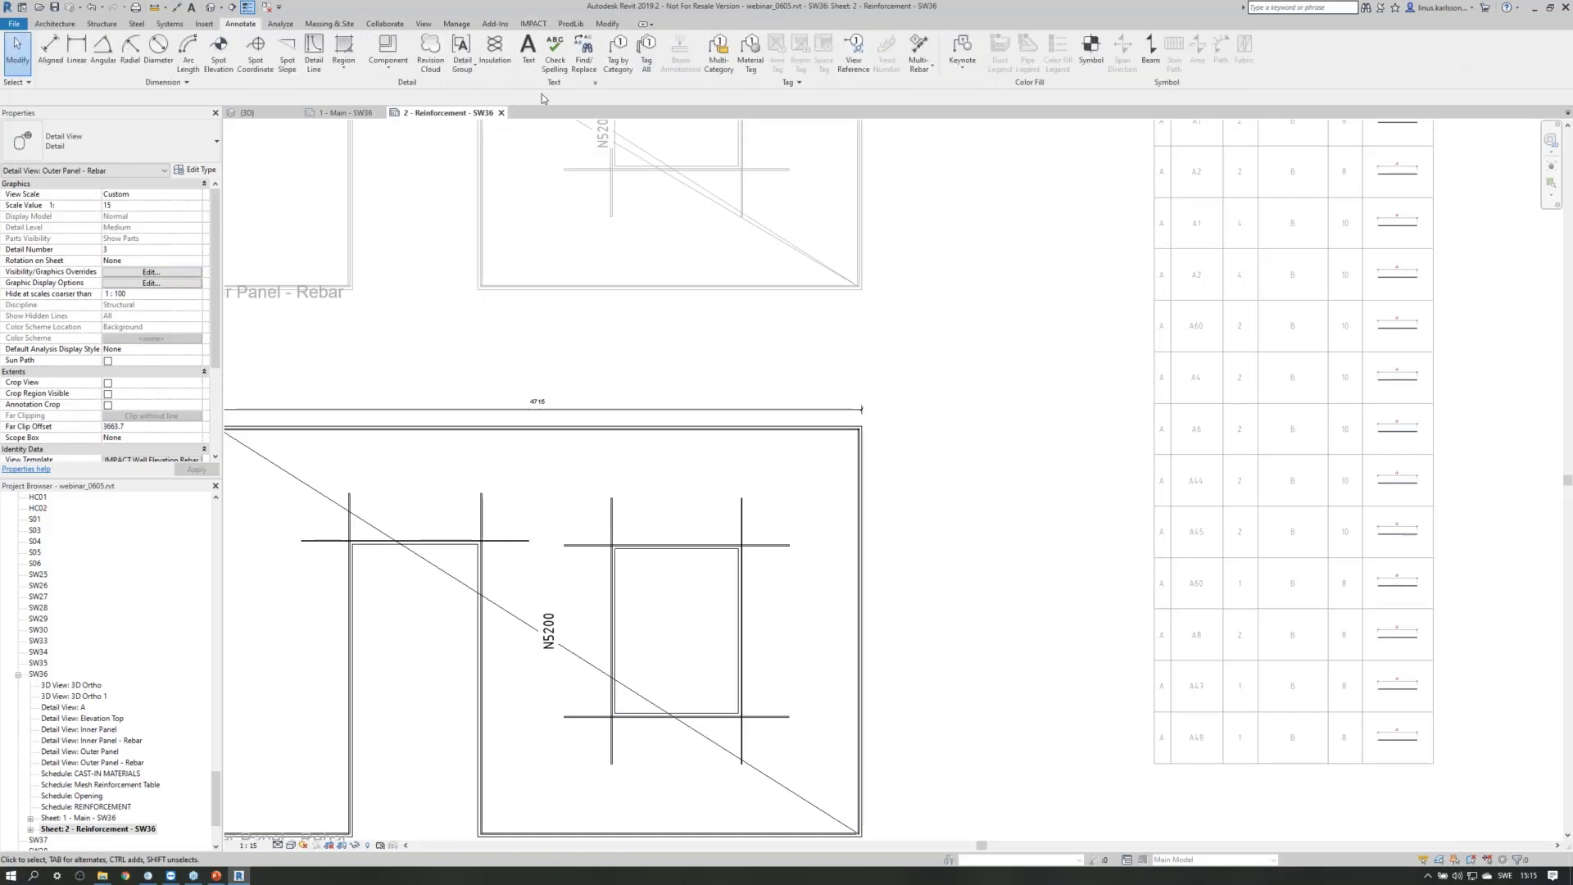
{"action": "left_click", "coordinate": [647, 53]}
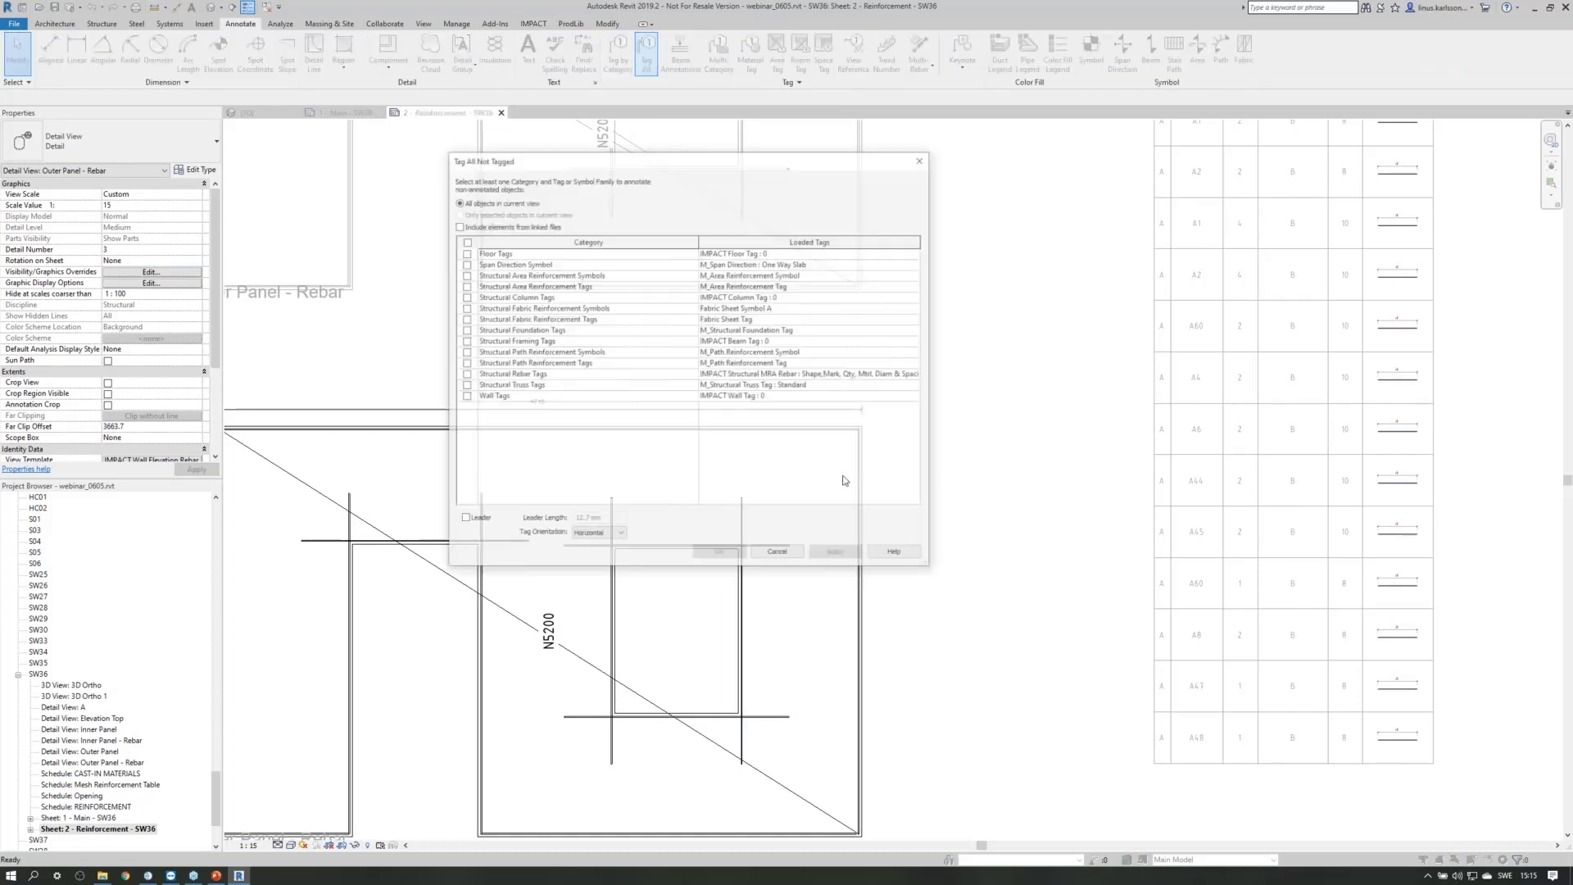
{"action": "left_click", "coordinate": [465, 374]}
{"action": "left_click", "coordinate": [837, 554]}
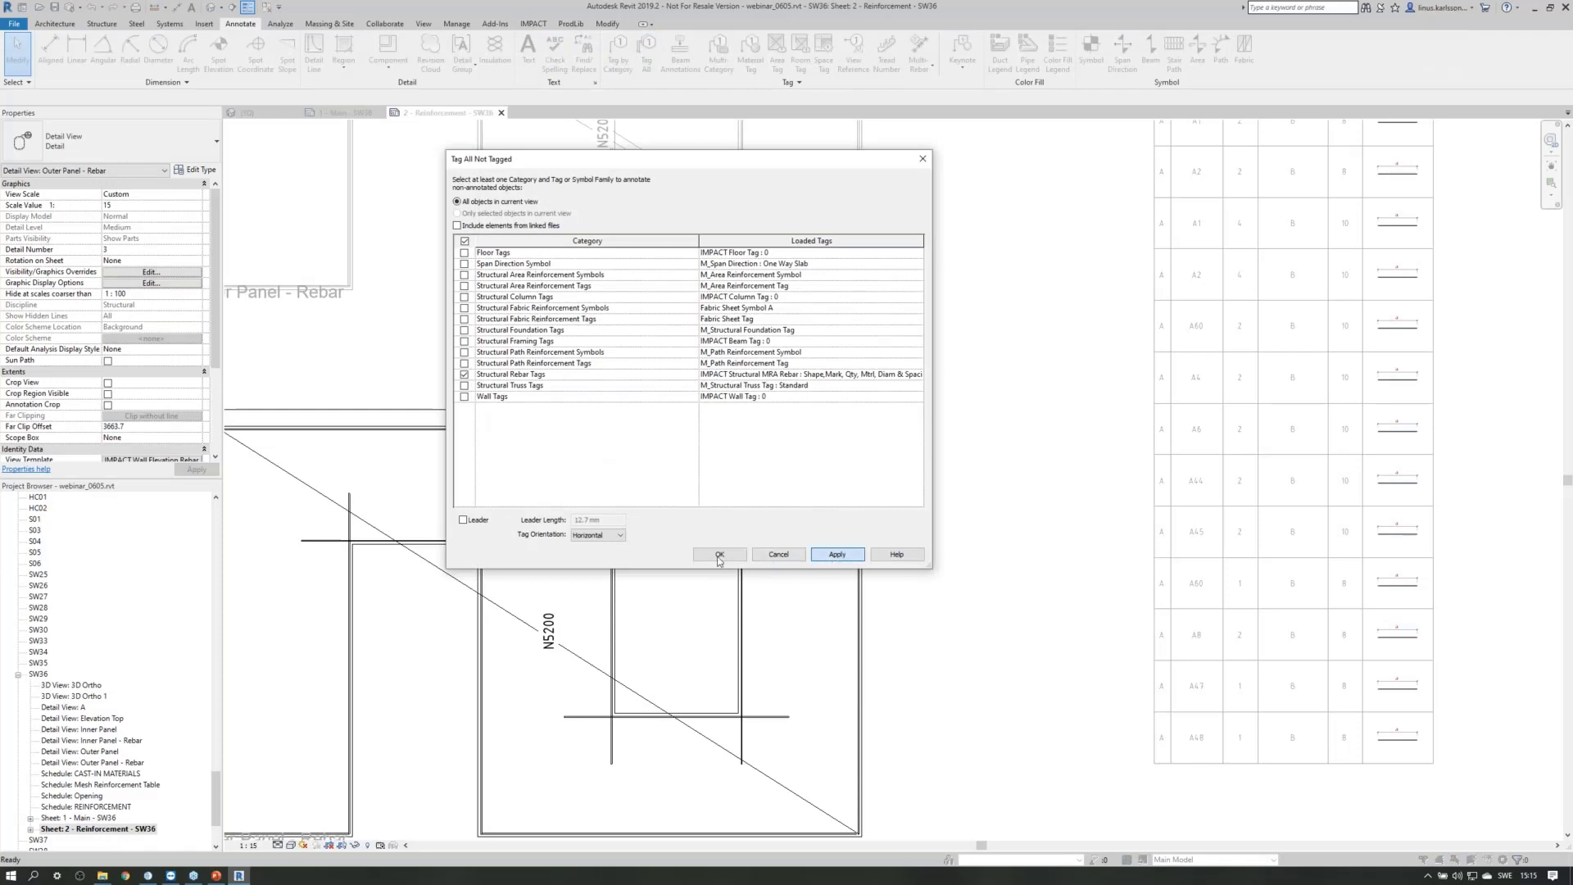
{"action": "left_click", "coordinate": [732, 561]}
{"action": "scroll", "coordinate": [948, 516], "scroll_direction": "down", "scroll_amount": 1}
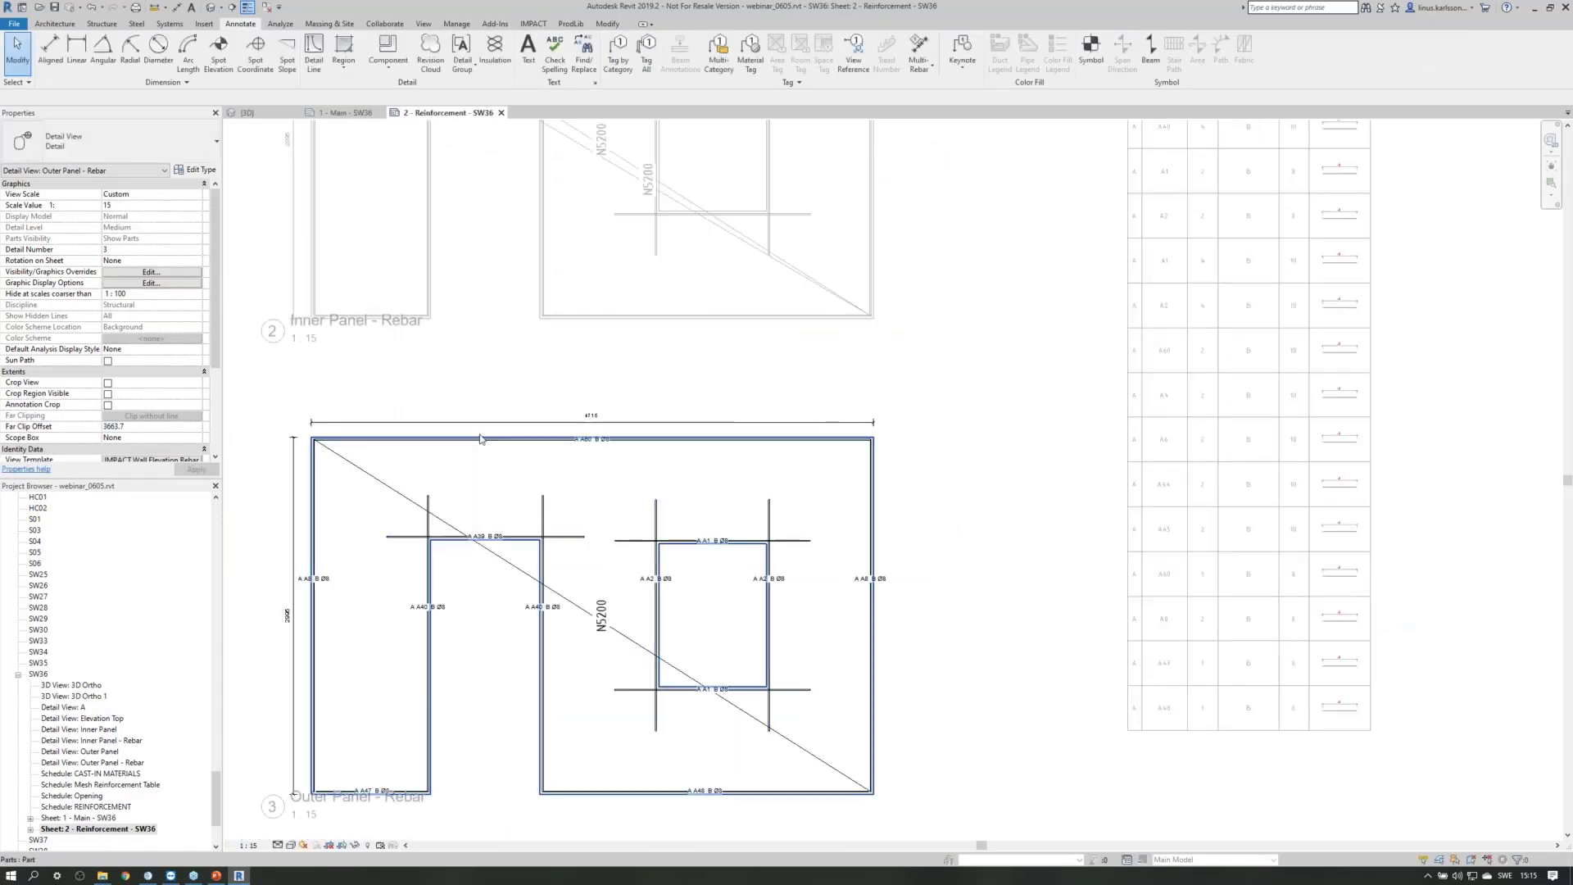
{"action": "scroll", "coordinate": [873, 451], "scroll_direction": "down", "scroll_amount": 1}
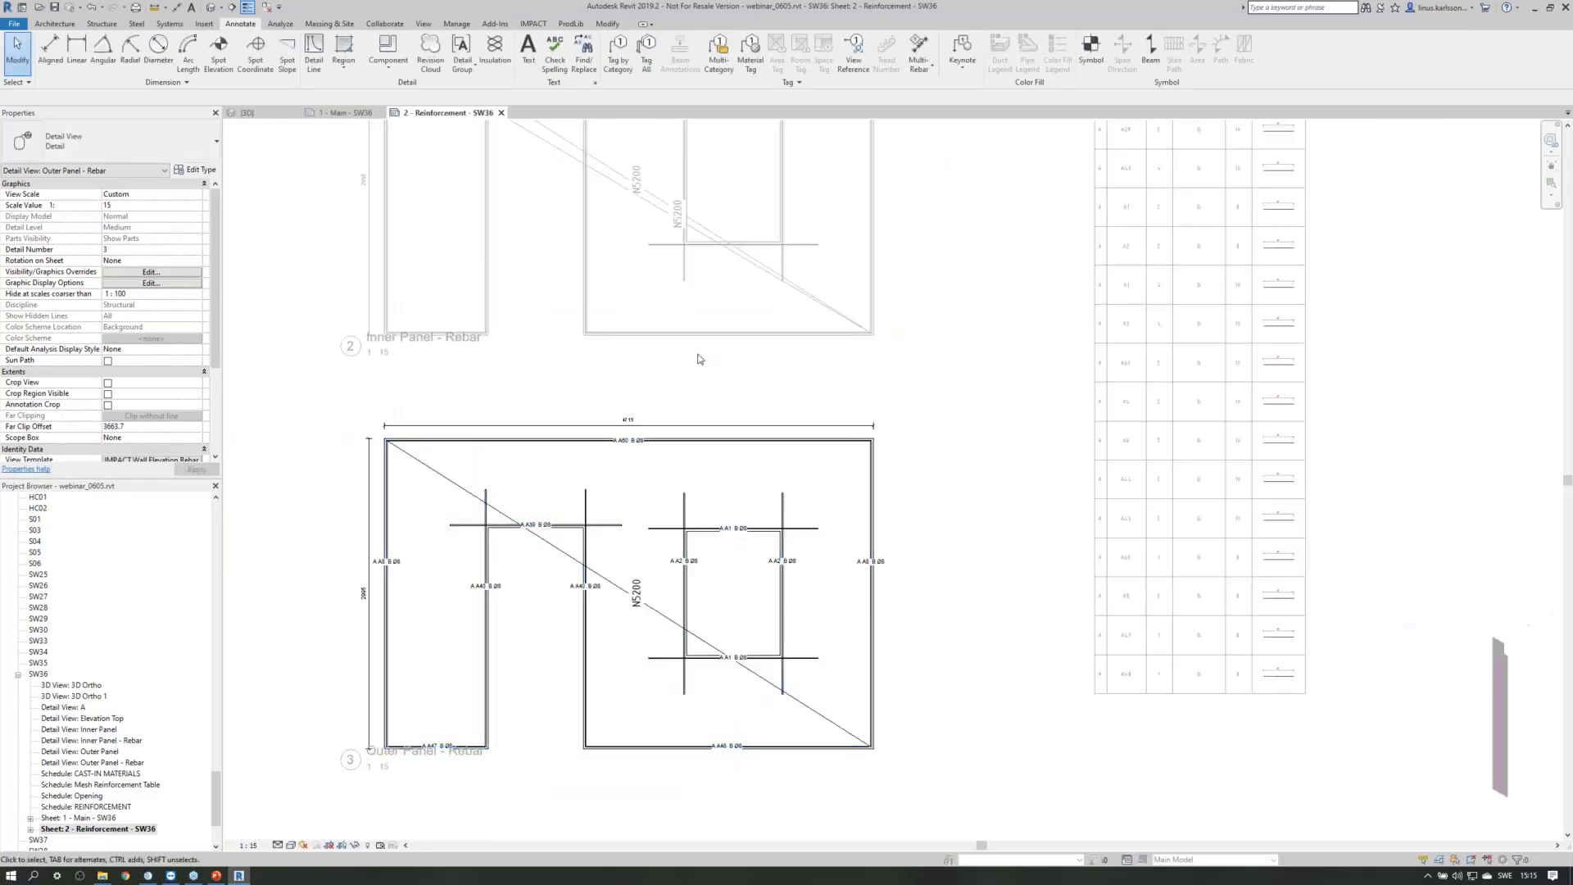
{"action": "scroll", "coordinate": [702, 355], "scroll_direction": "down", "scroll_amount": 4}
{"action": "key", "text": "Escape"}
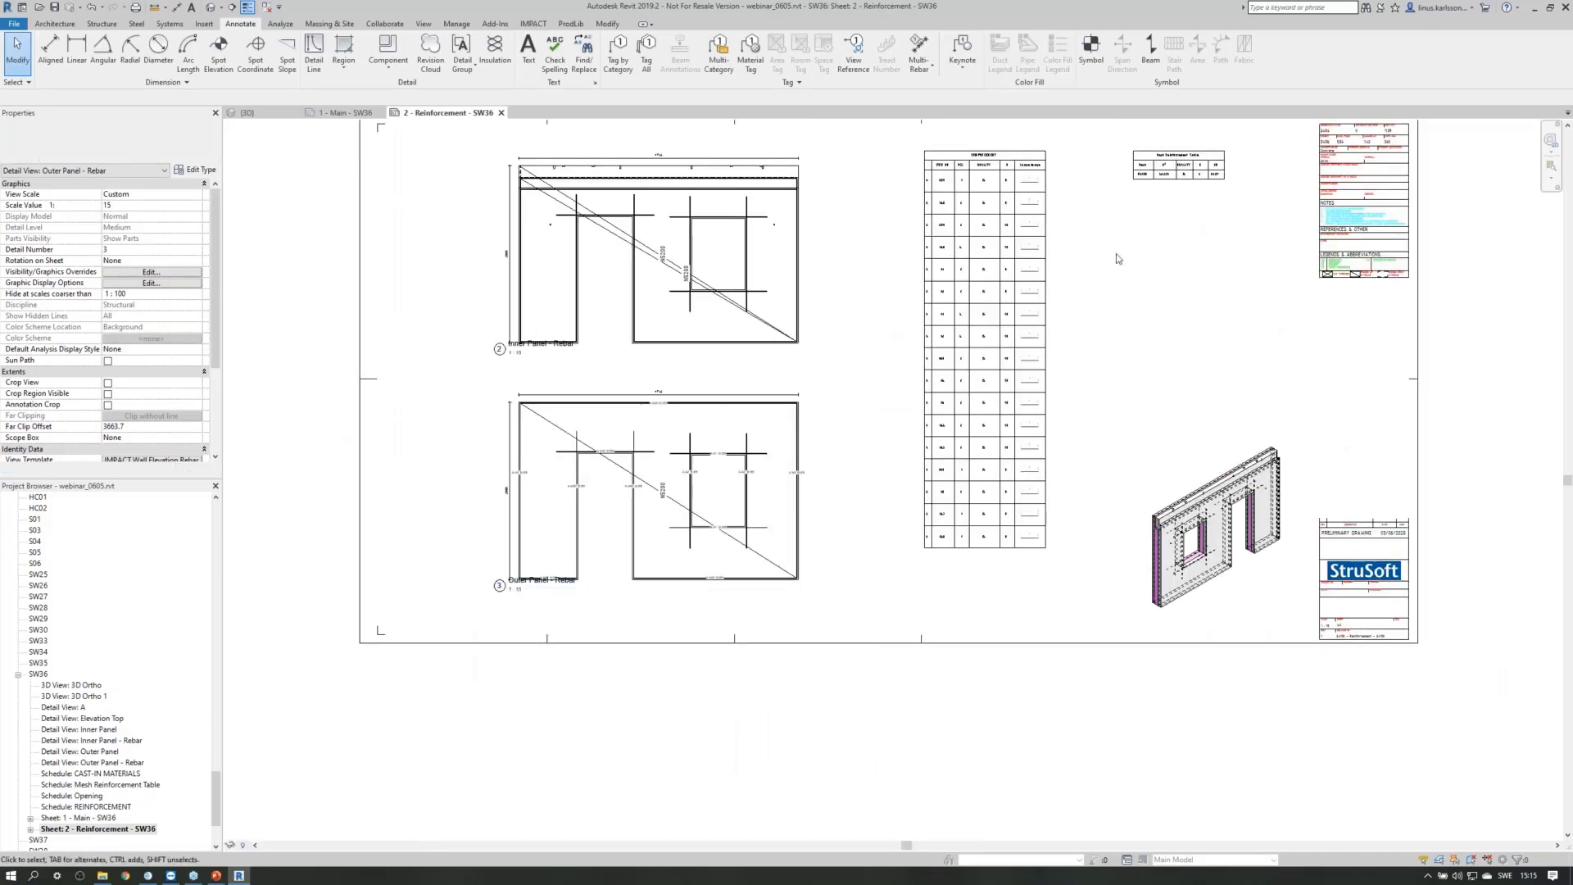
Examine the Reinforcement schedule with its shape images, the Mesh Reinforcement Table and the 3D rebar view on the sheet.
{"action": "scroll", "coordinate": [1032, 157], "scroll_direction": "up", "scroll_amount": 1}
{"action": "scroll", "coordinate": [1032, 157], "scroll_direction": "up", "scroll_amount": 1}
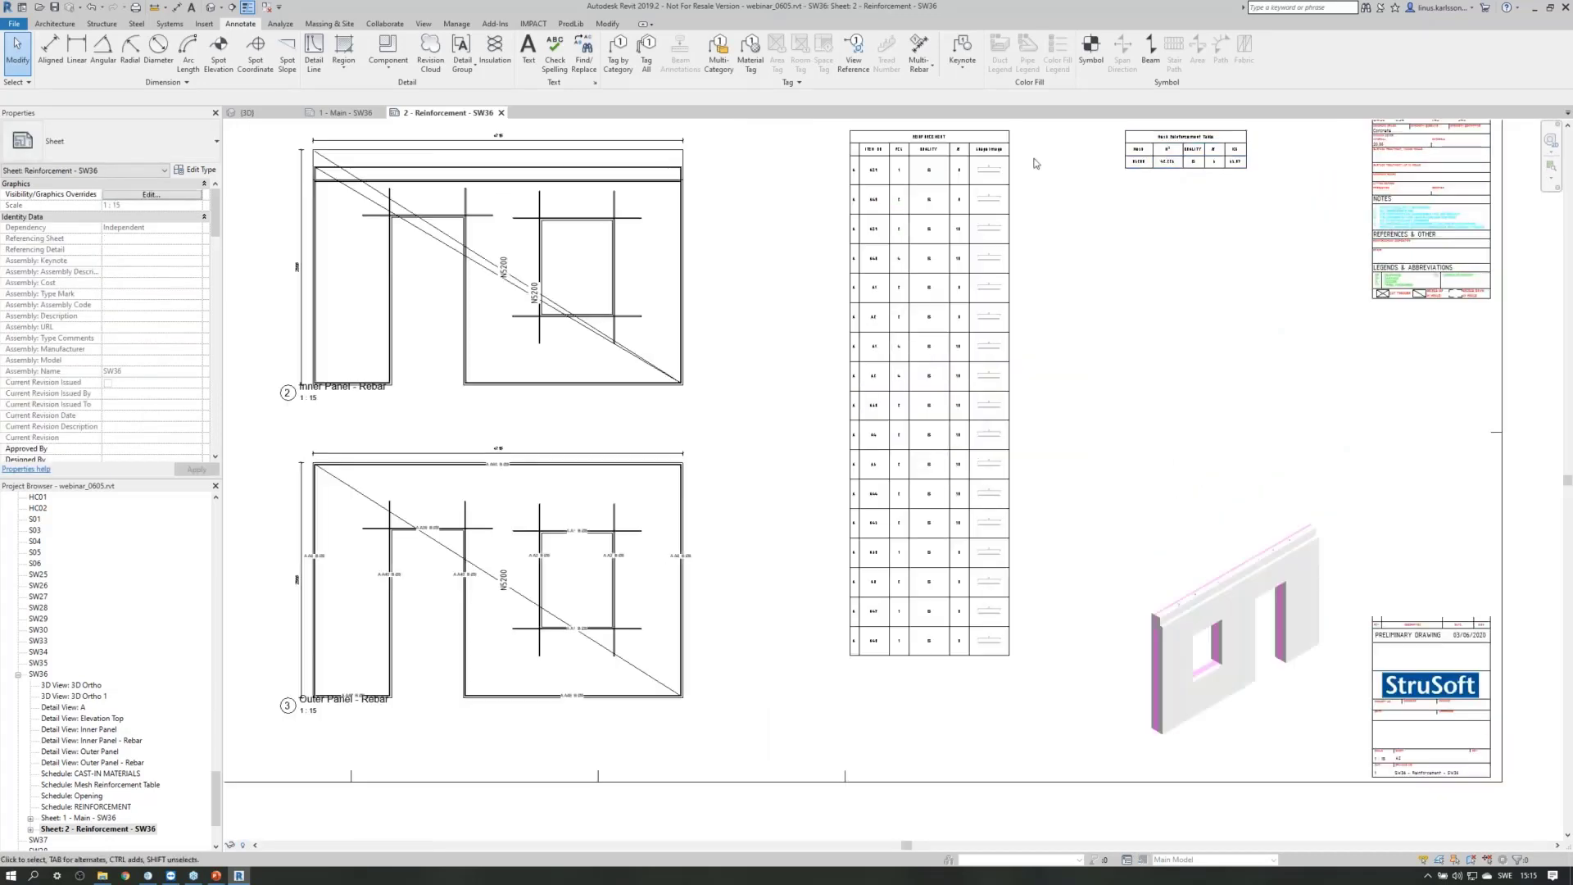
{"action": "scroll", "coordinate": [984, 141], "scroll_direction": "up", "scroll_amount": 6}
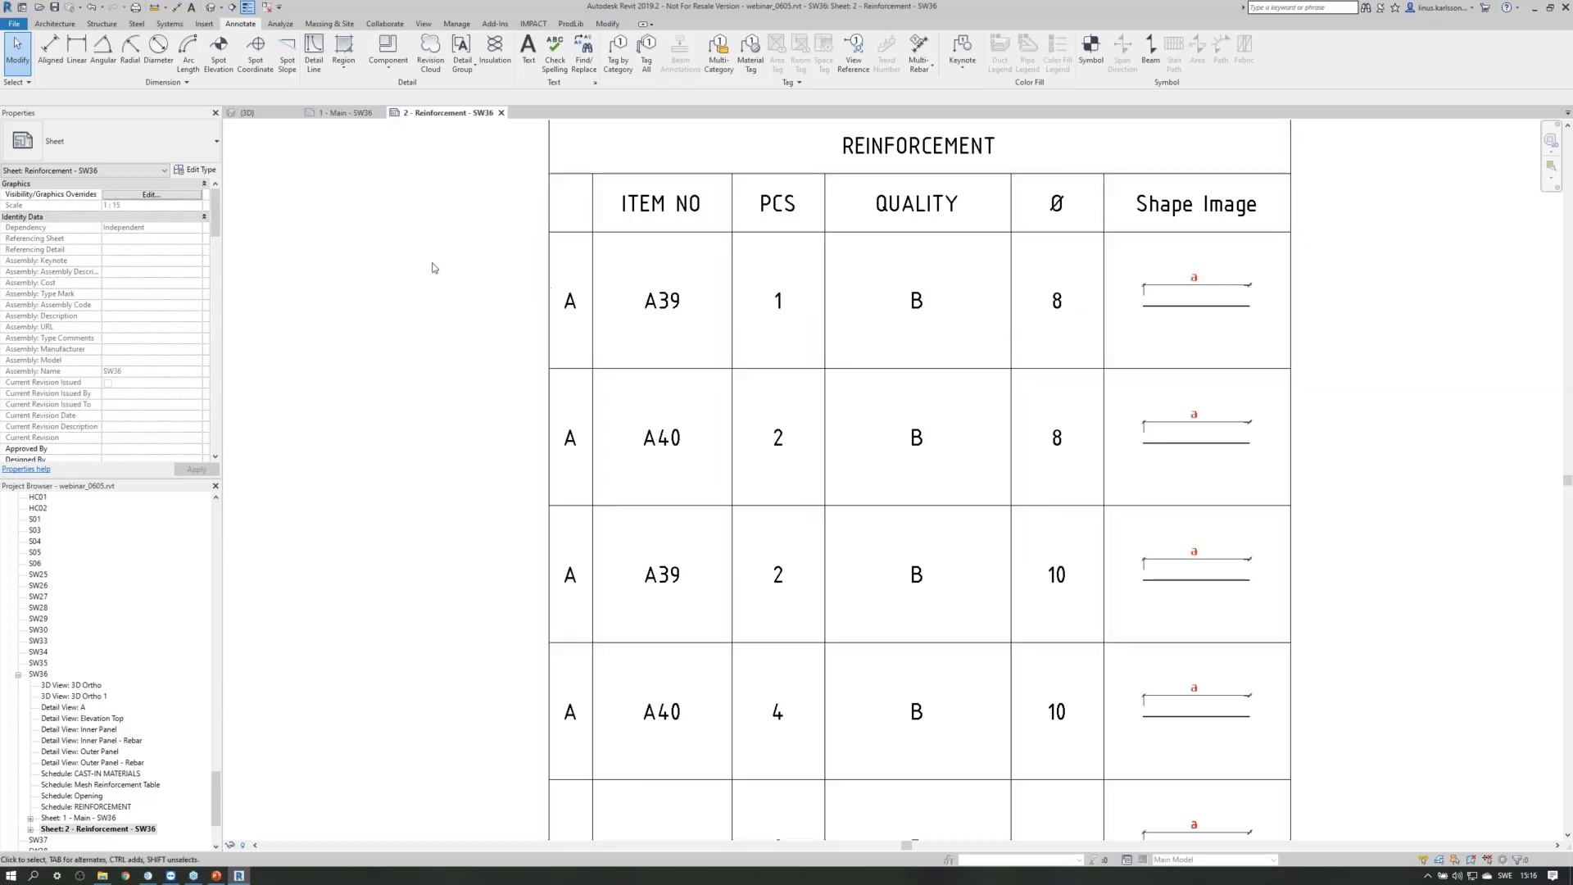
{"action": "scroll", "coordinate": [433, 268], "scroll_direction": "down", "scroll_amount": 3}
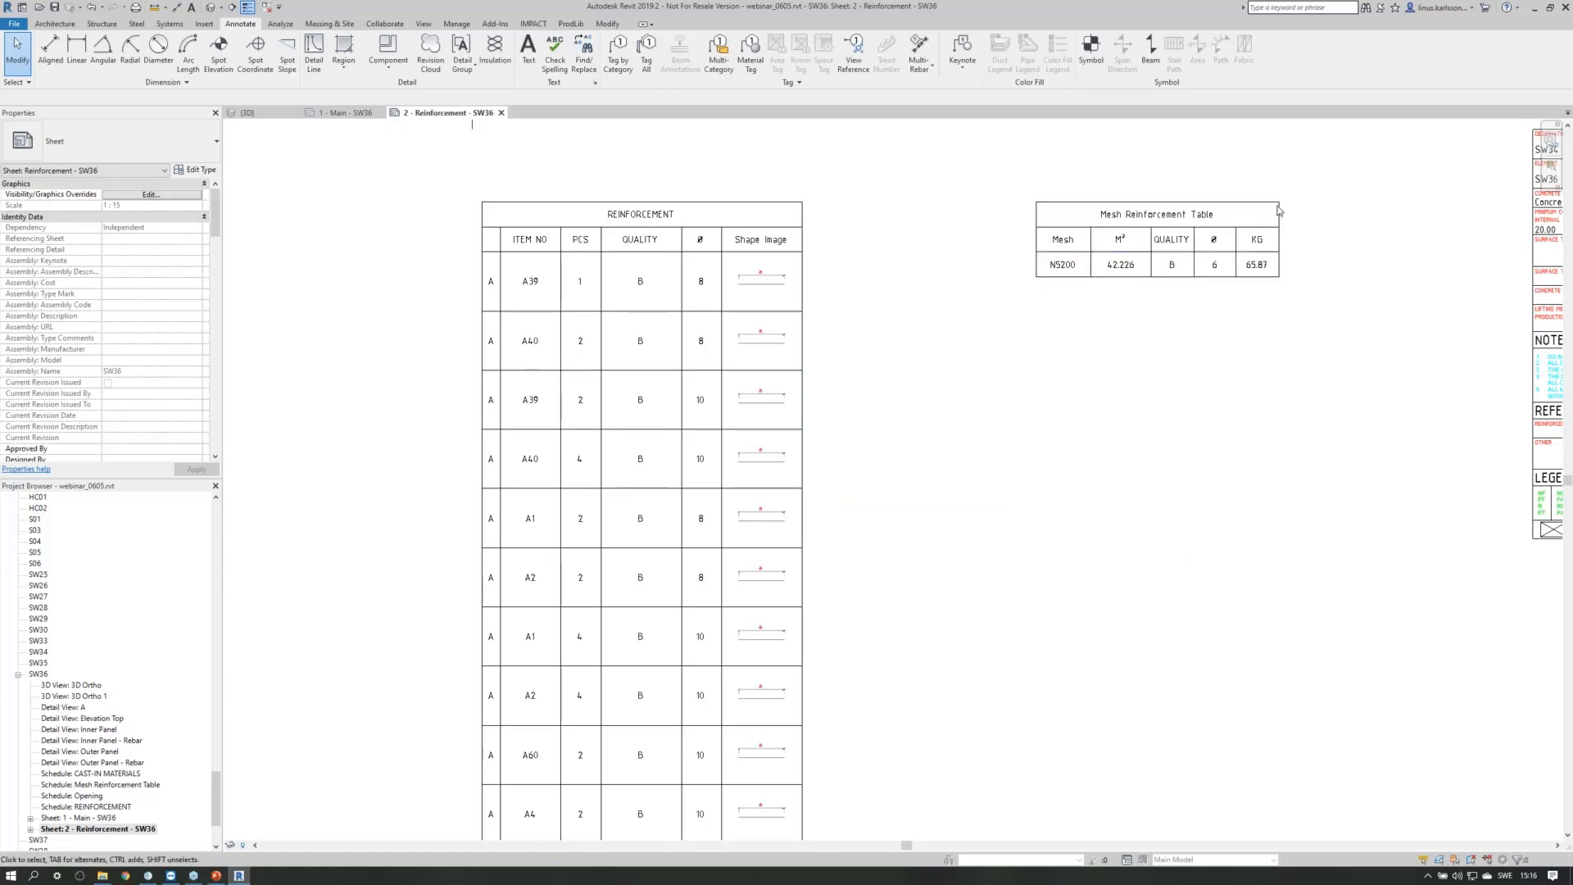
{"action": "scroll", "coordinate": [1283, 206], "scroll_direction": "up", "scroll_amount": 4}
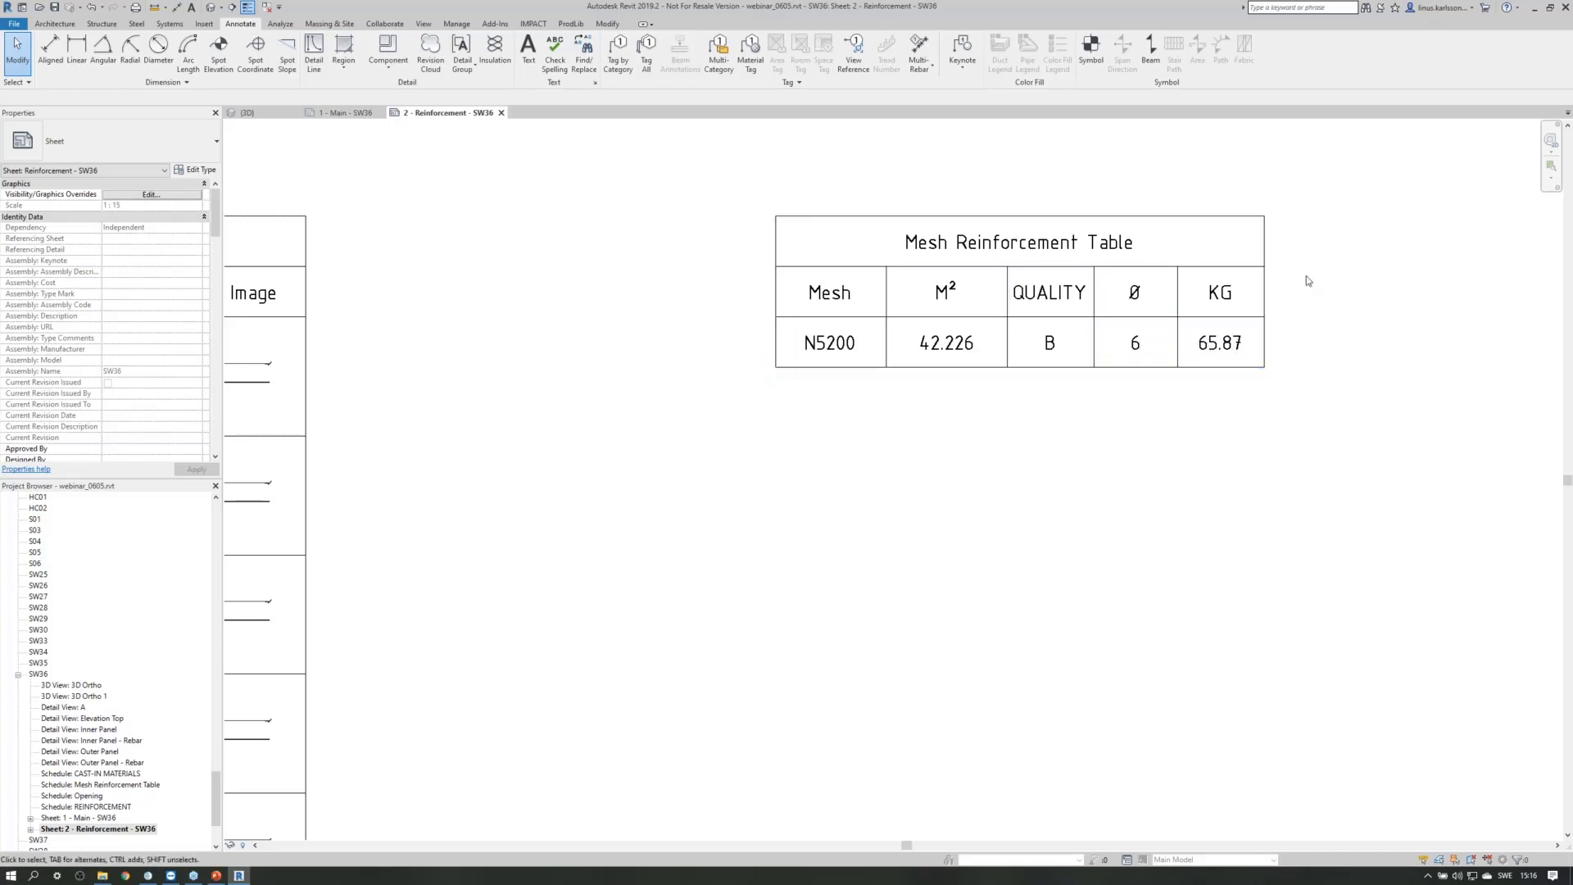
{"action": "scroll", "coordinate": [1164, 143], "scroll_direction": "down", "scroll_amount": 5}
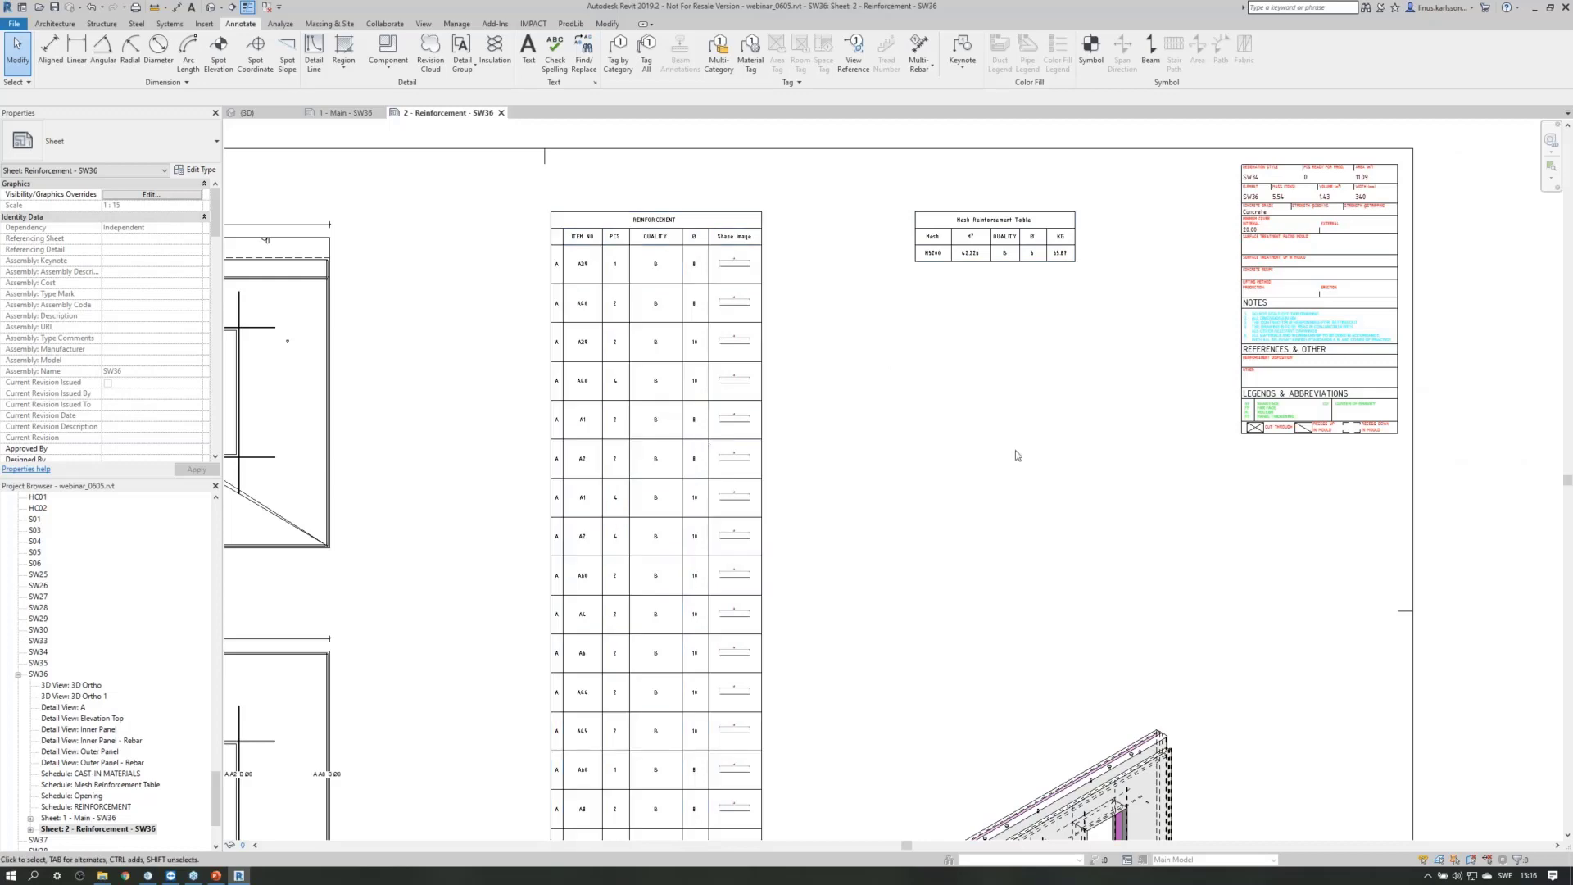
{"action": "scroll", "coordinate": [1125, 248], "scroll_direction": "down", "scroll_amount": 3}
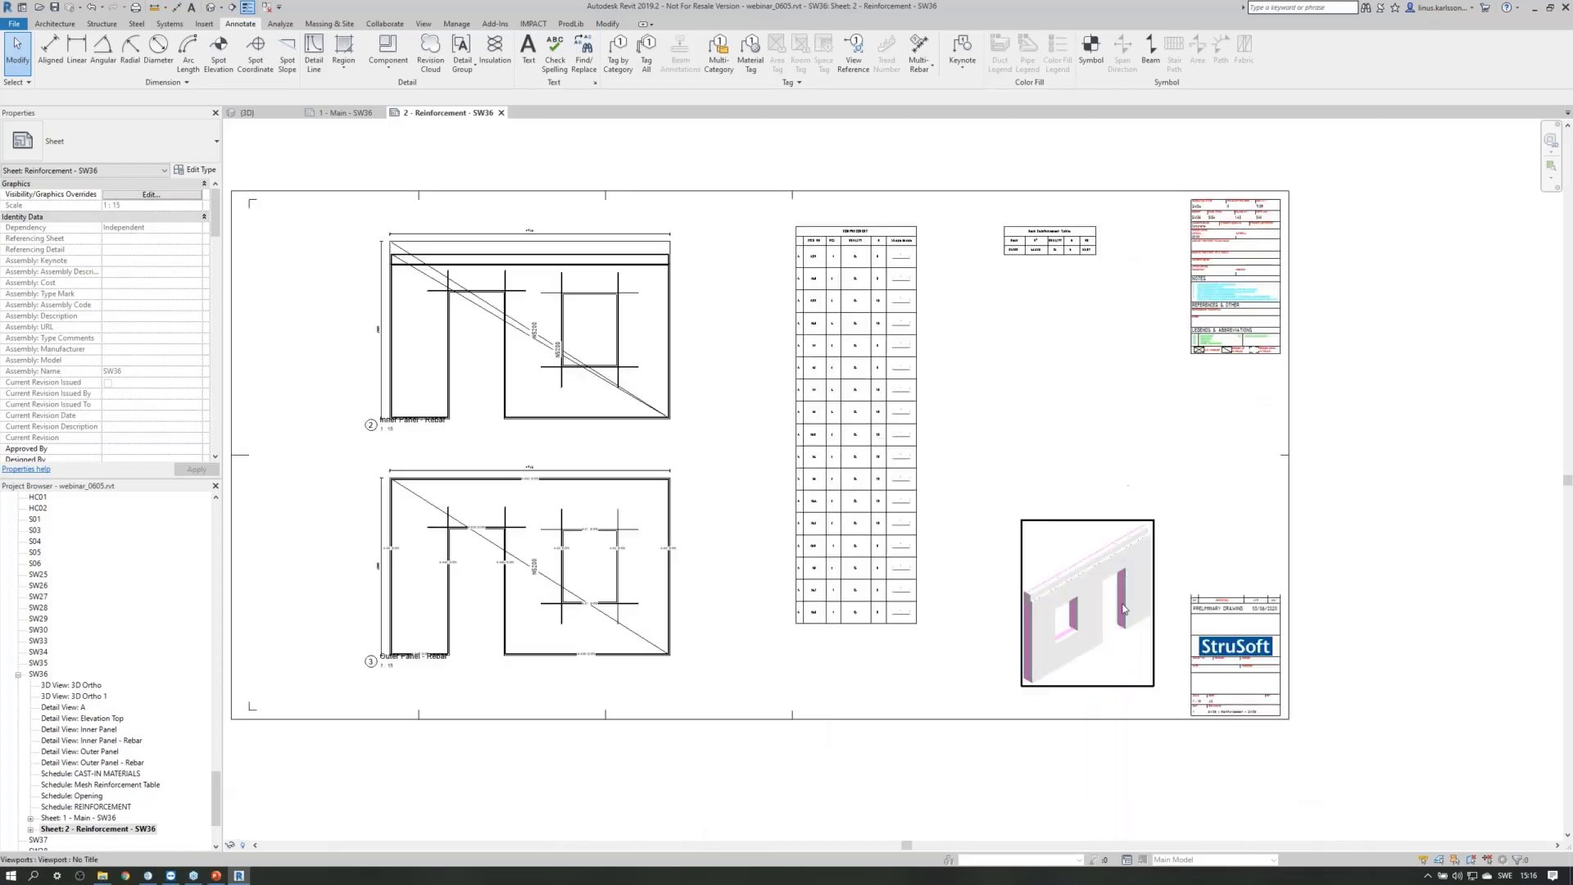
{"action": "scroll", "coordinate": [1124, 610], "scroll_direction": "up", "scroll_amount": 4}
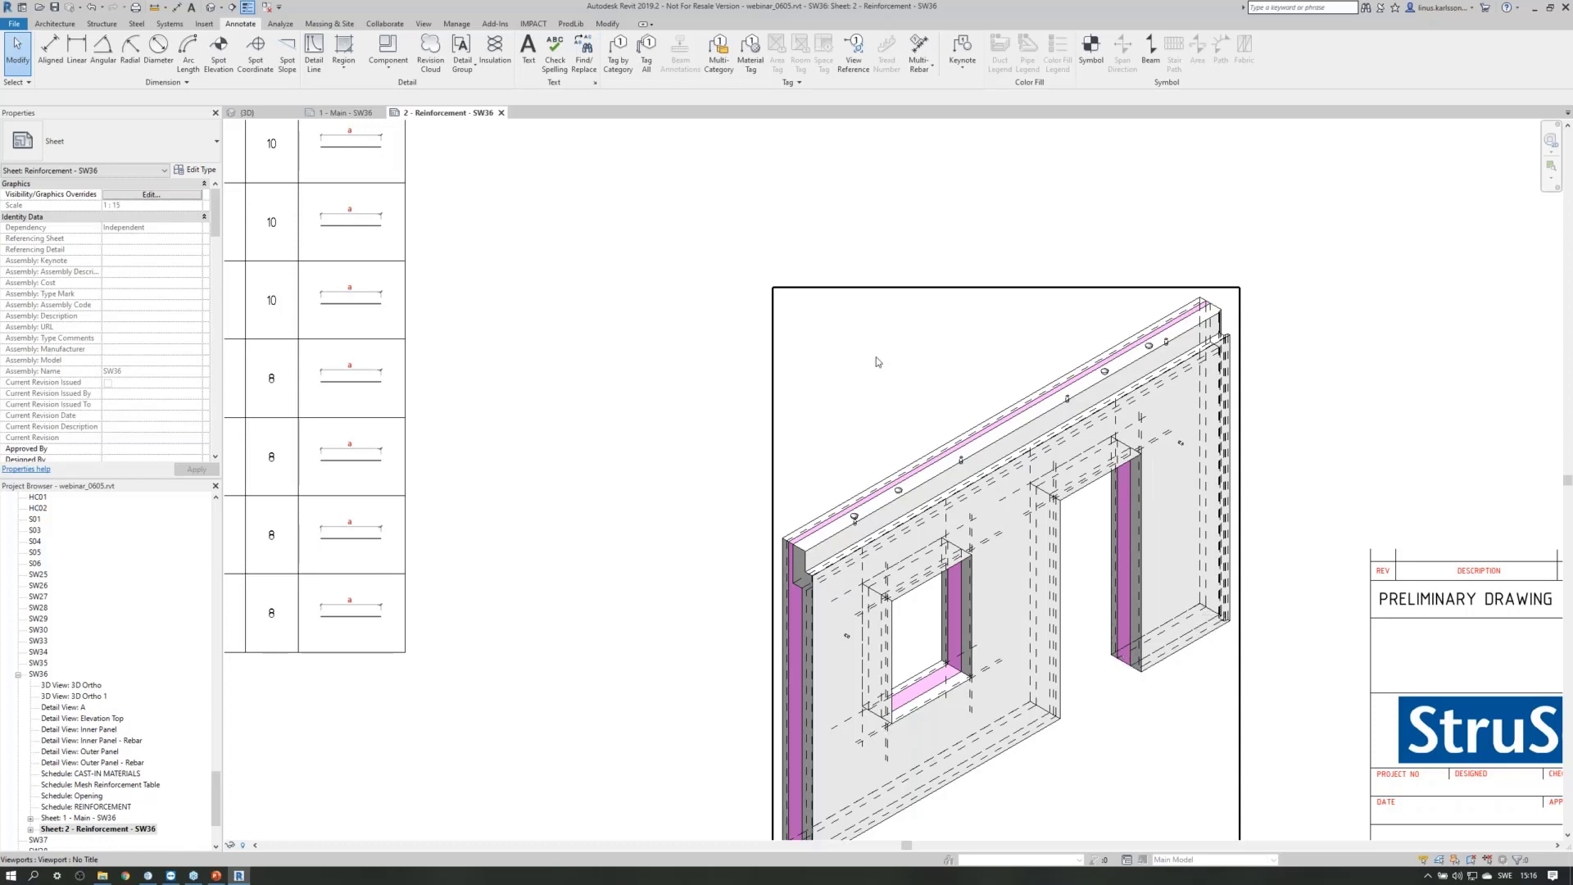
{"action": "middle_click_drag", "start_coordinate": [879, 363], "coordinate": [874, 312]}
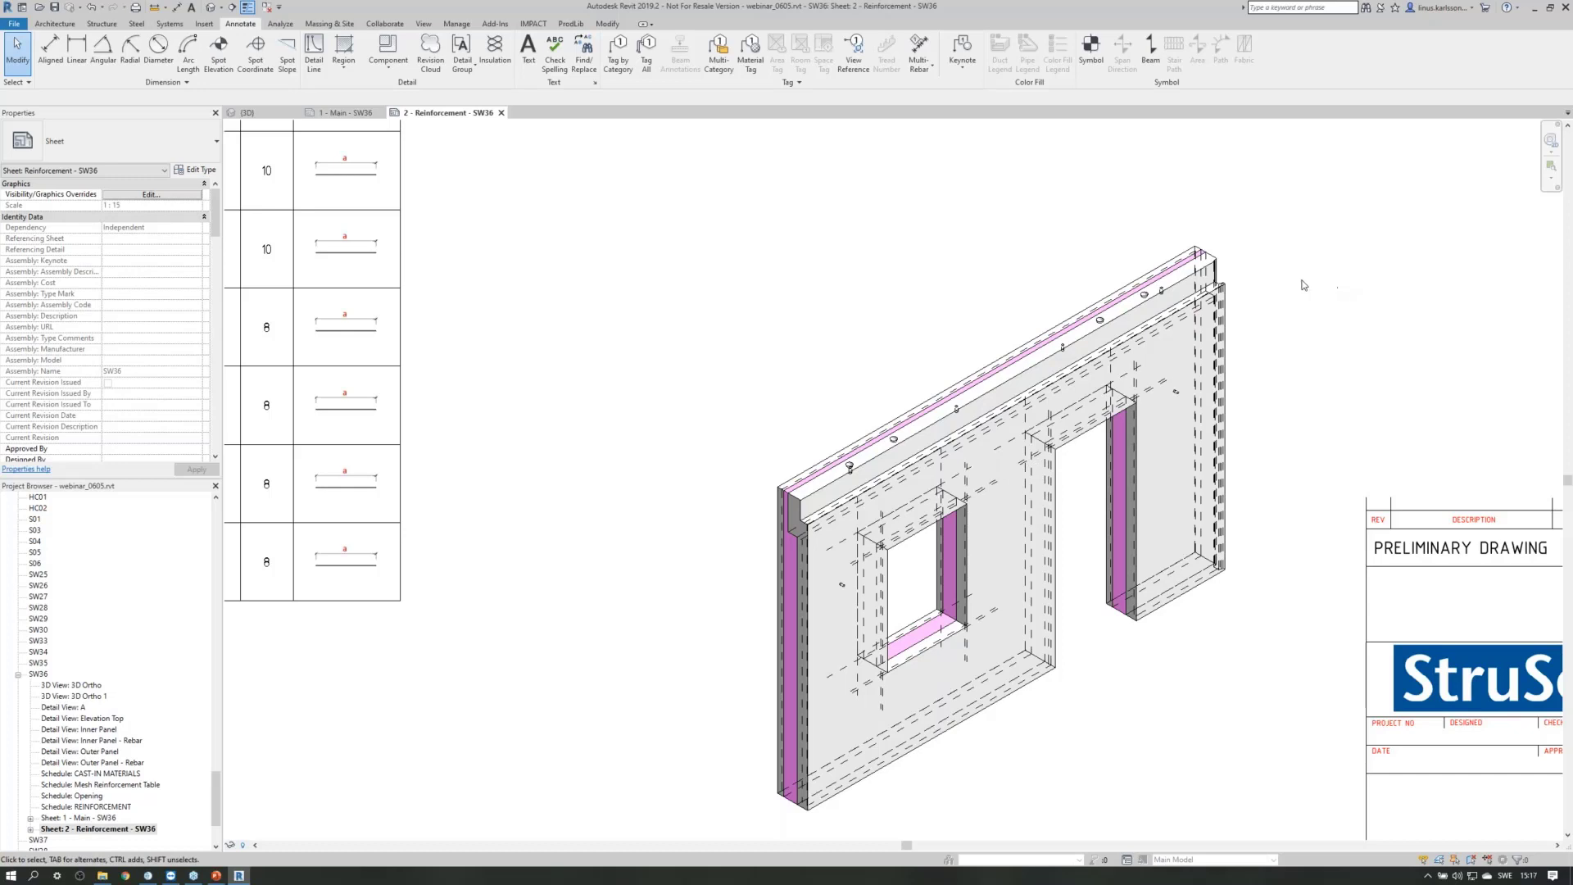
Close both SW36 sheets and open Sandwich Wall Shop Drawing Template_webinar.rte from the shop drawing templates folder, dismissing the file location message.
{"action": "left_click", "coordinate": [501, 114]}
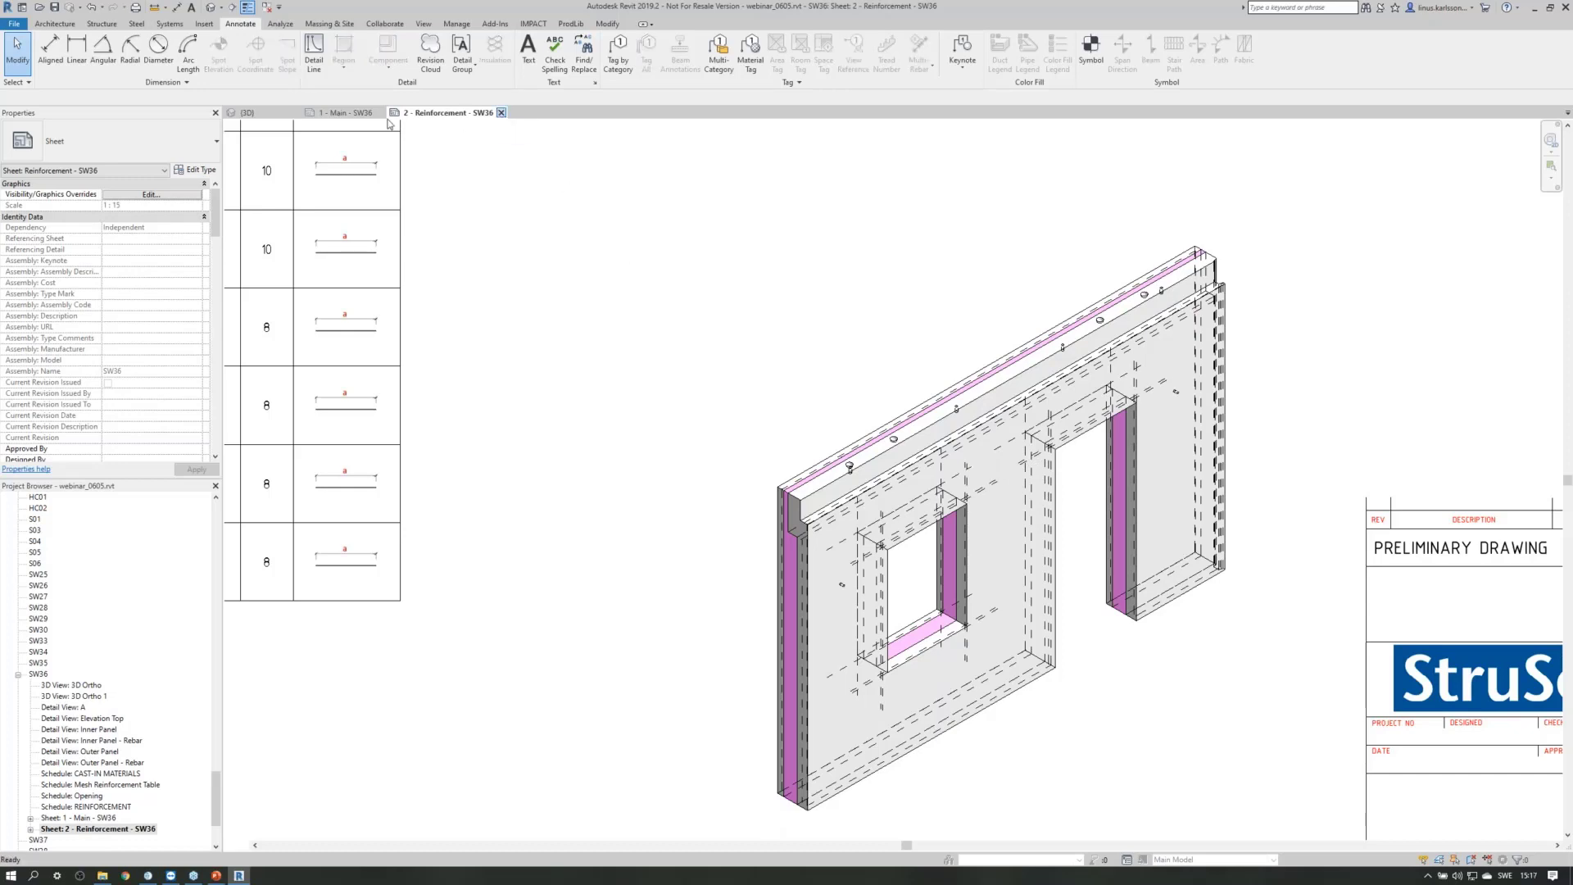
{"action": "left_click", "coordinate": [382, 114]}
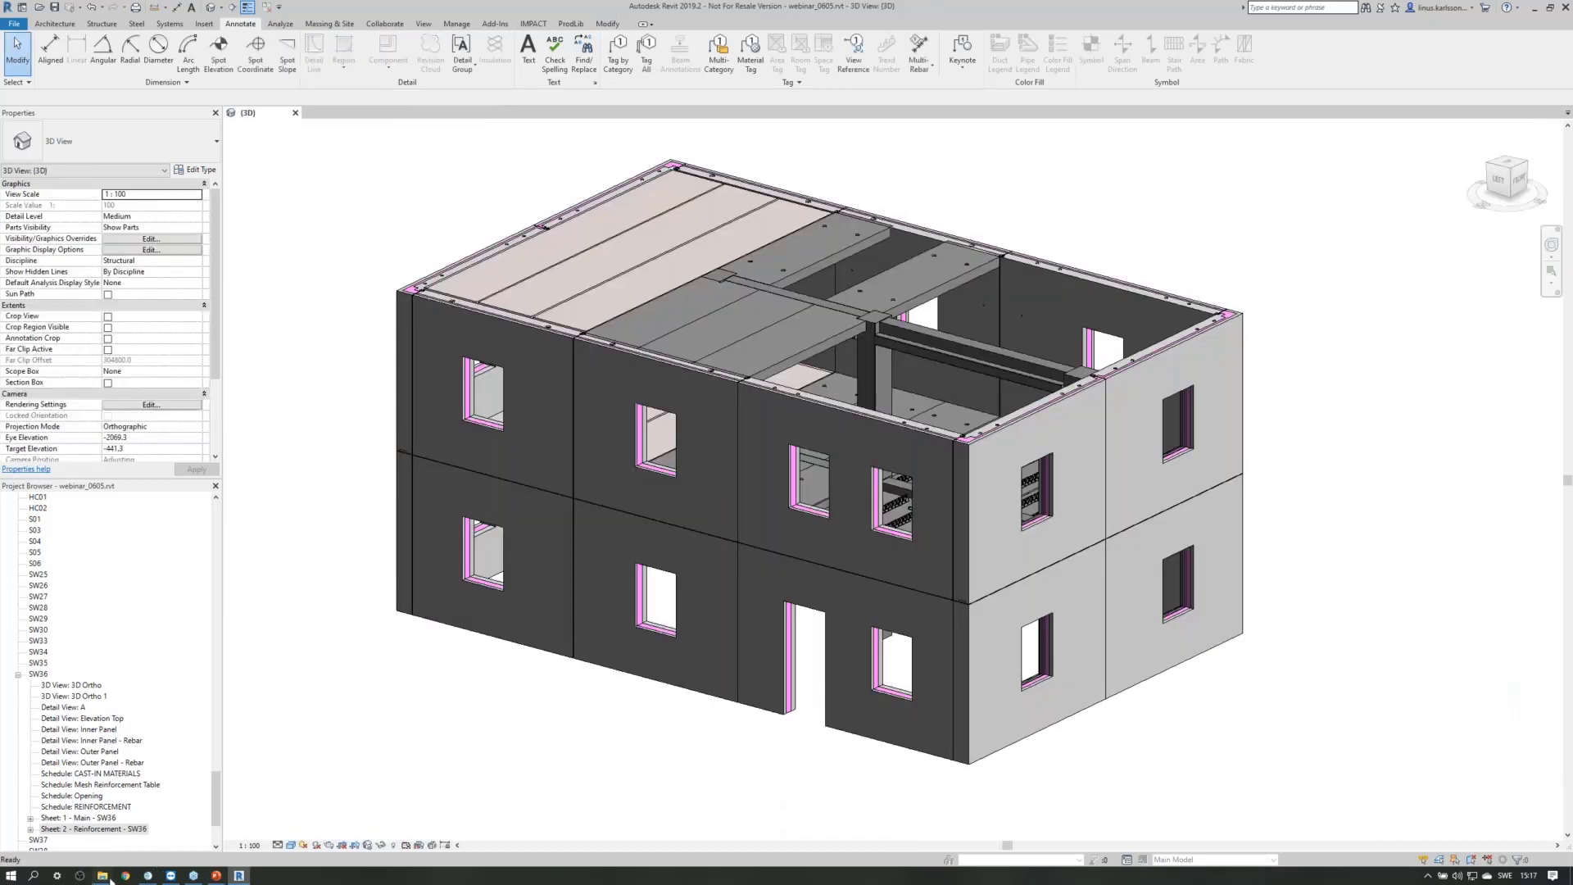
{"action": "left_click", "coordinate": [102, 875]}
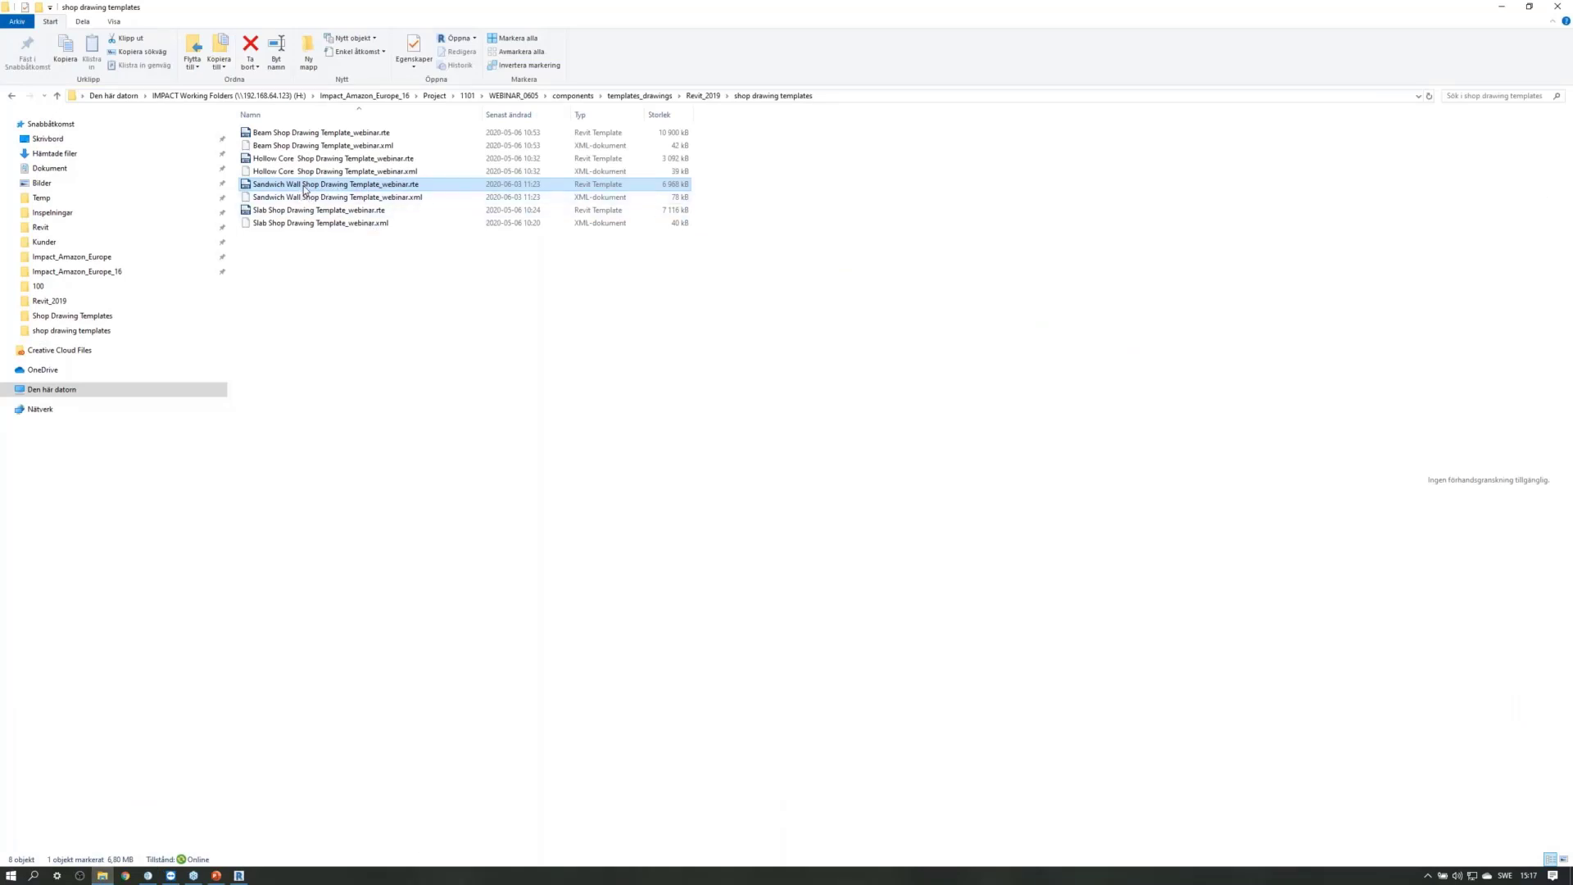
{"action": "key", "text": "alt+Tab"}
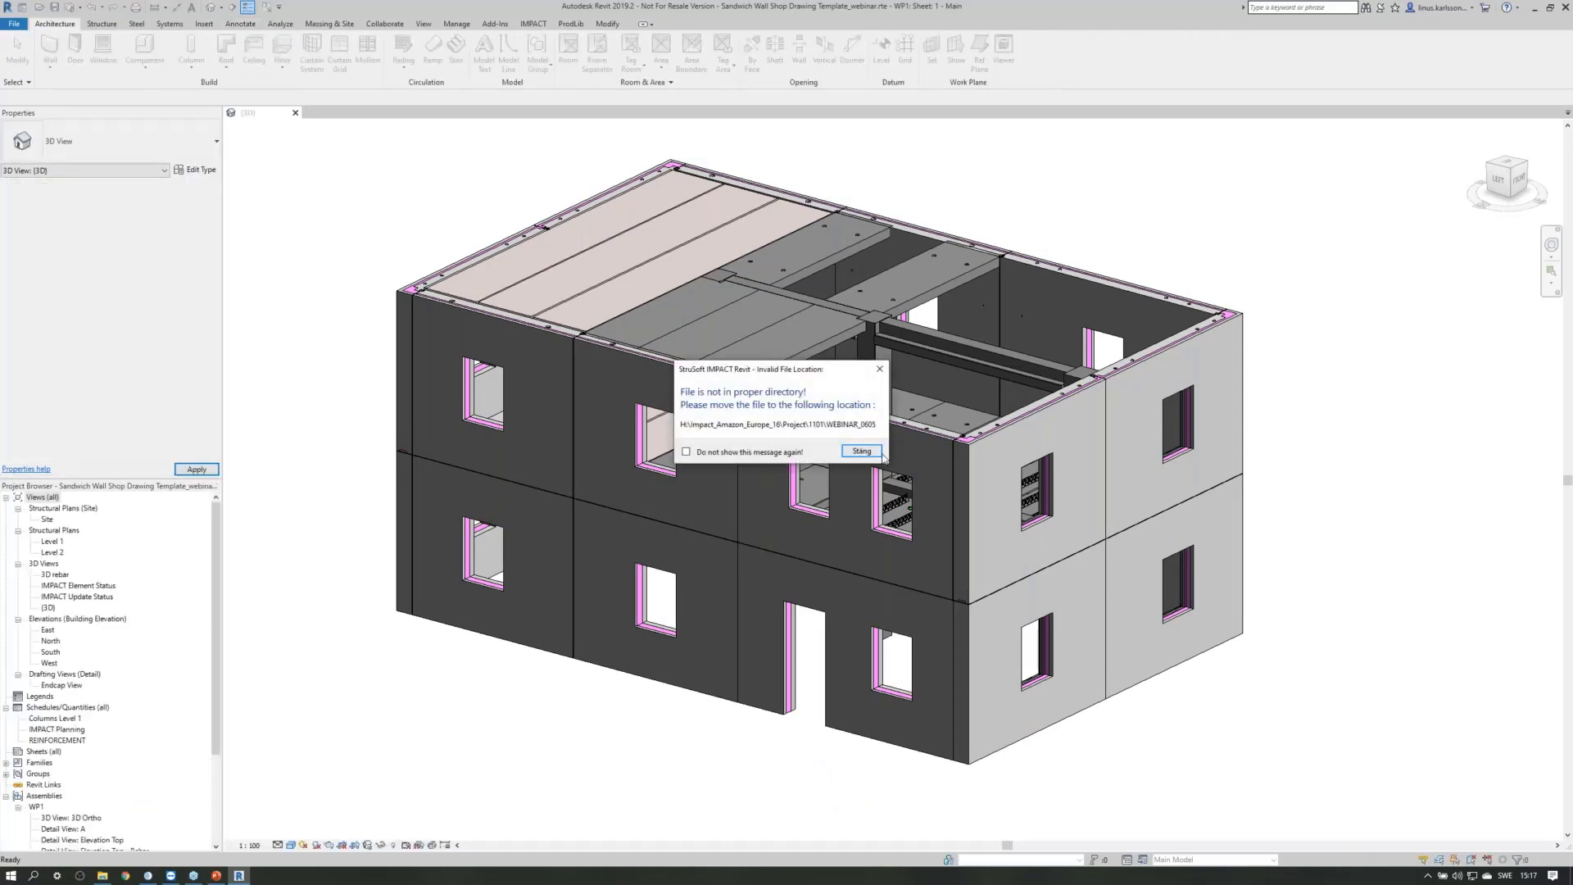
{"action": "left_click", "coordinate": [862, 450]}
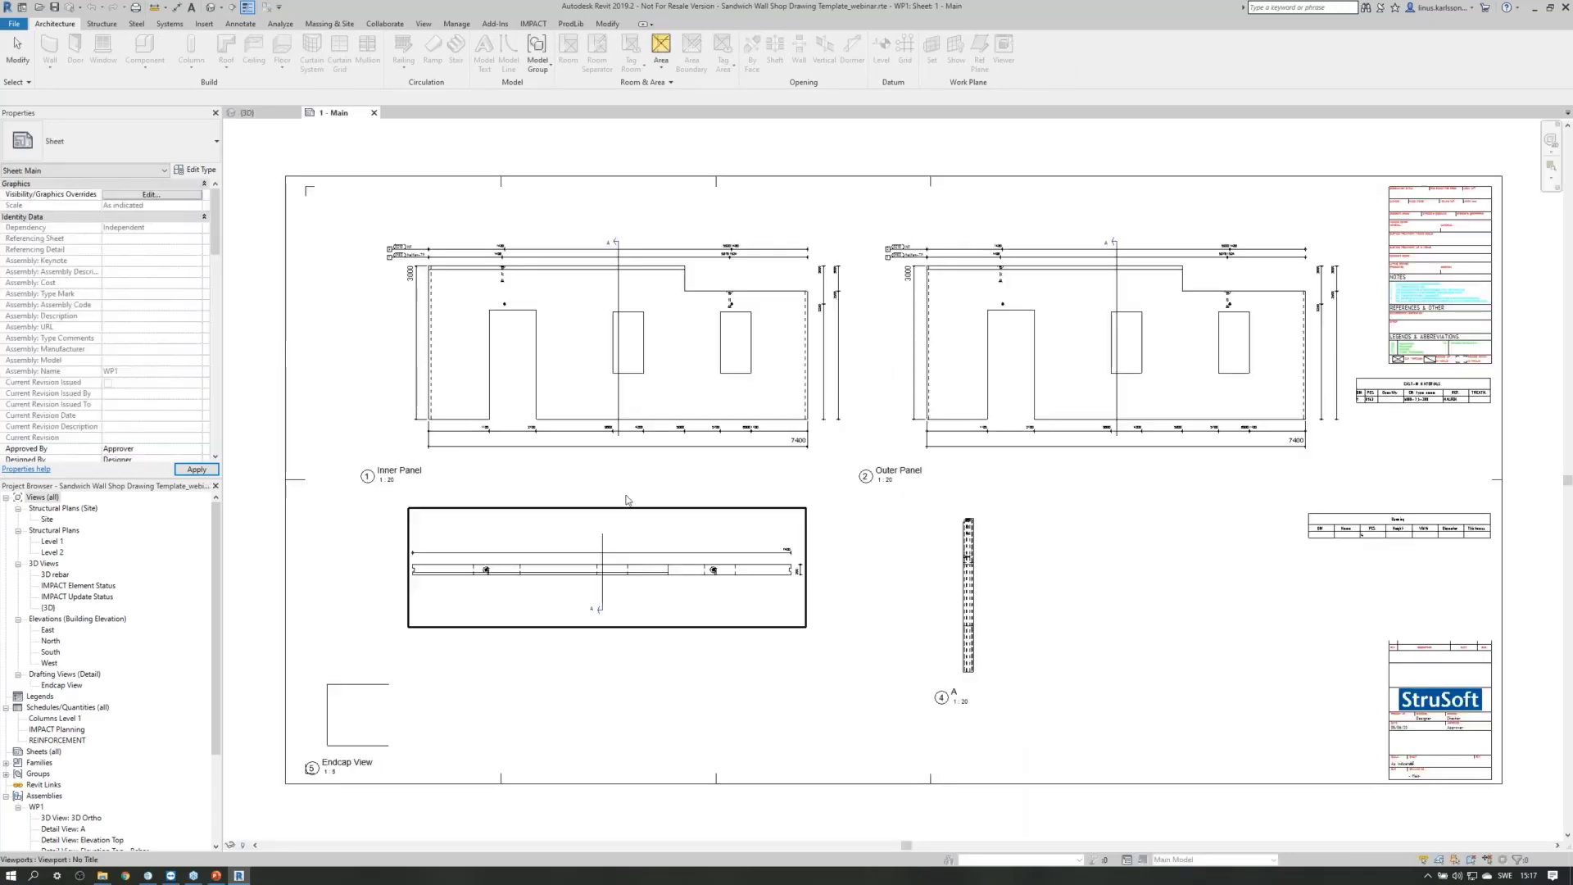
{"action": "scroll", "coordinate": [545, 433], "scroll_direction": "down", "scroll_amount": 1}
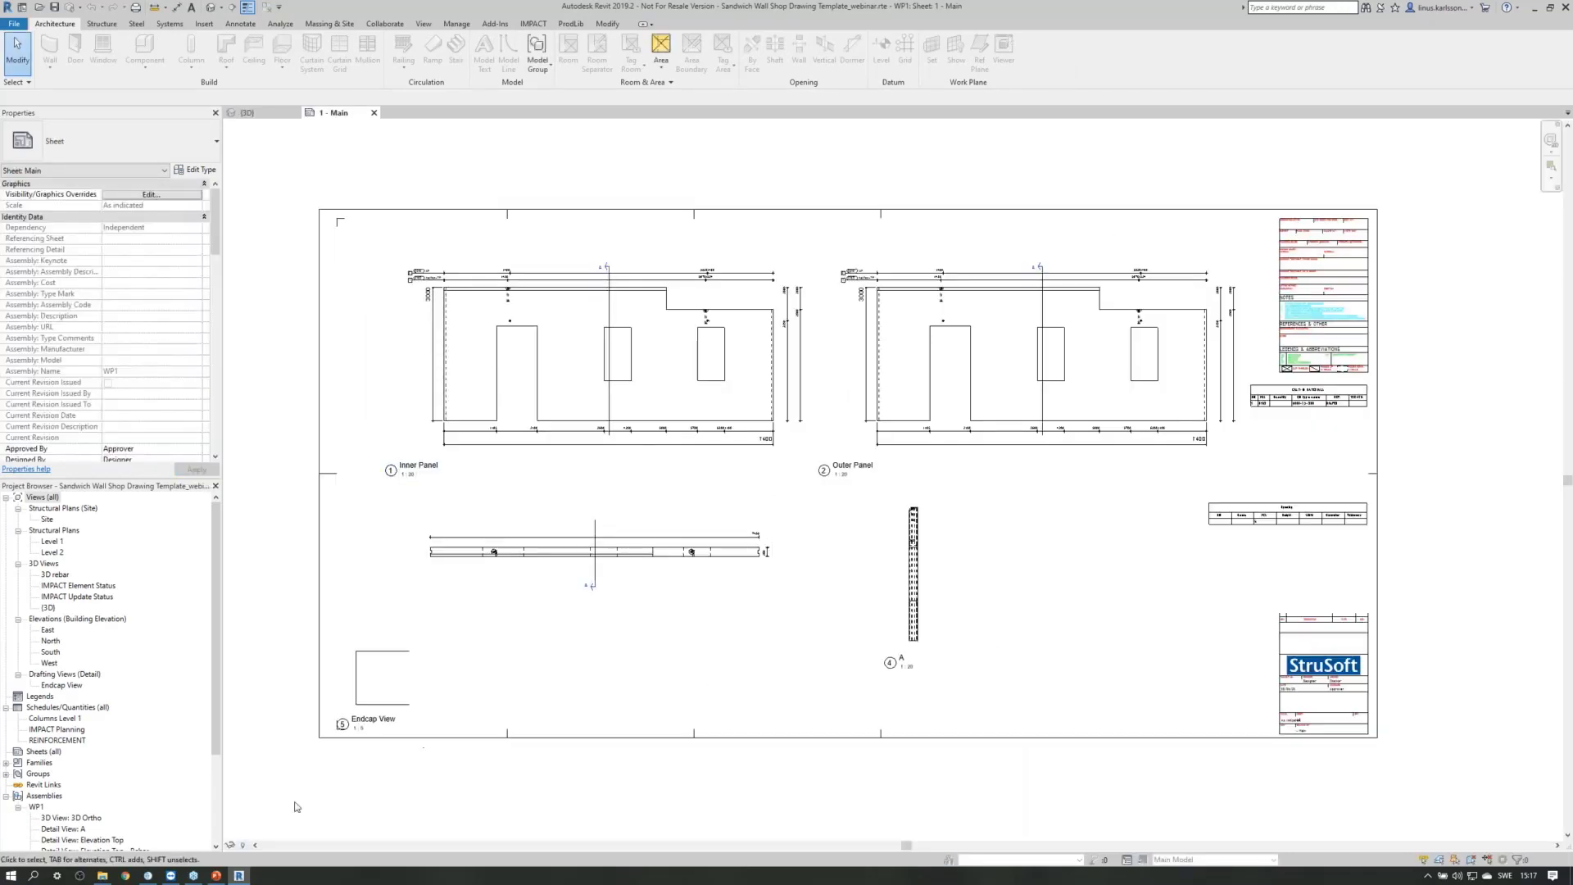
Create a 3D Ortho assembly view at 1:20 for assembly WP1 and return to the Main sheet.
{"action": "left_click_drag", "start_coordinate": [216, 718], "coordinate": [218, 833]}
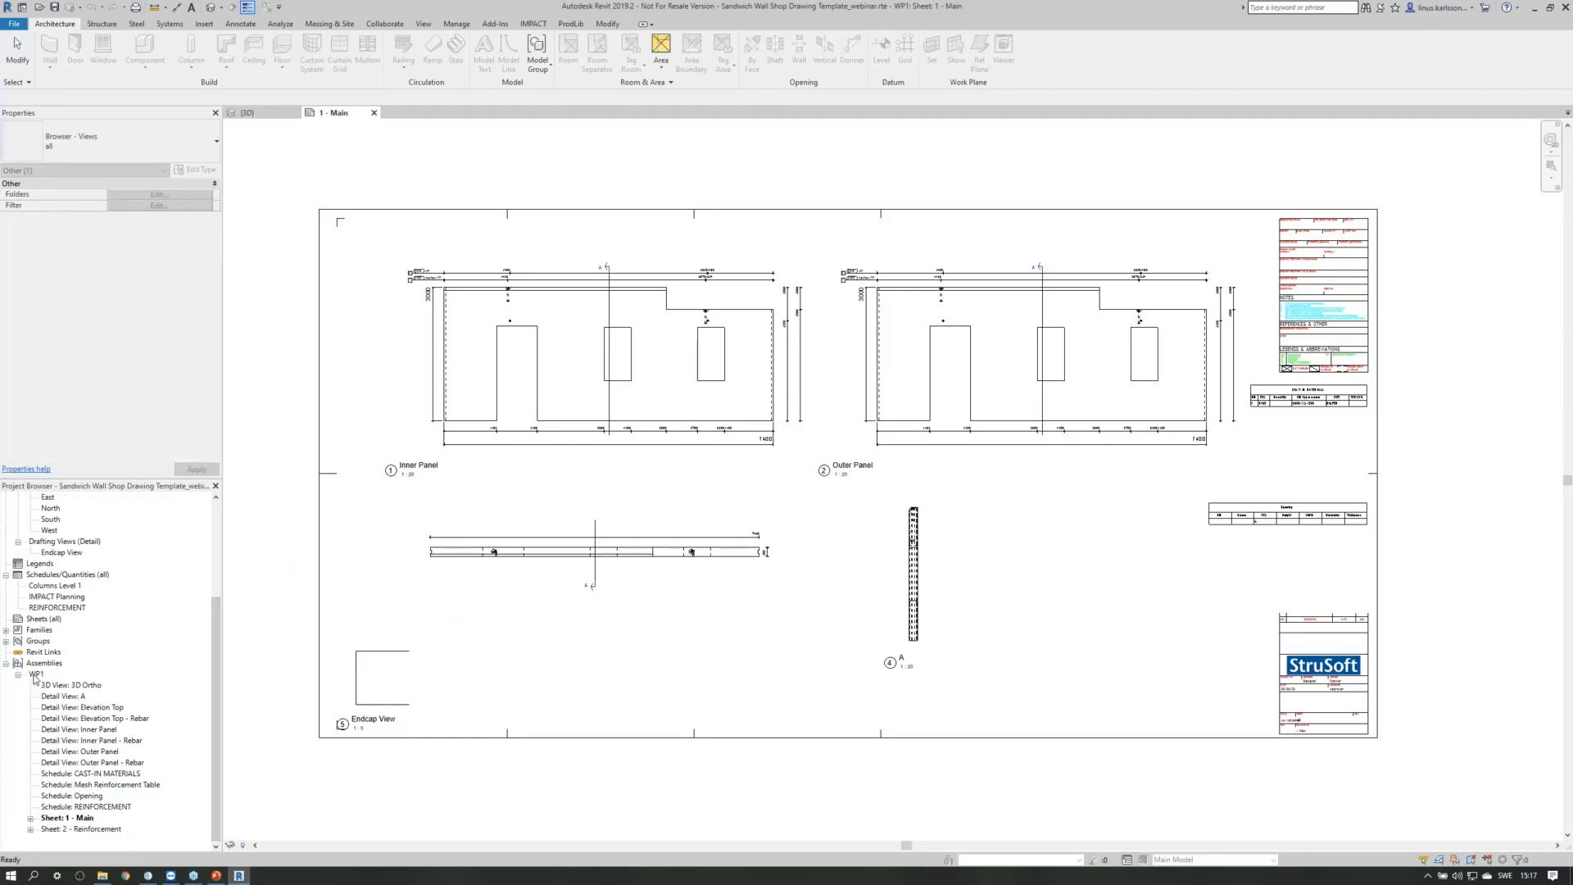
{"action": "right_click", "coordinate": [35, 674]}
{"action": "left_click", "coordinate": [420, 787]}
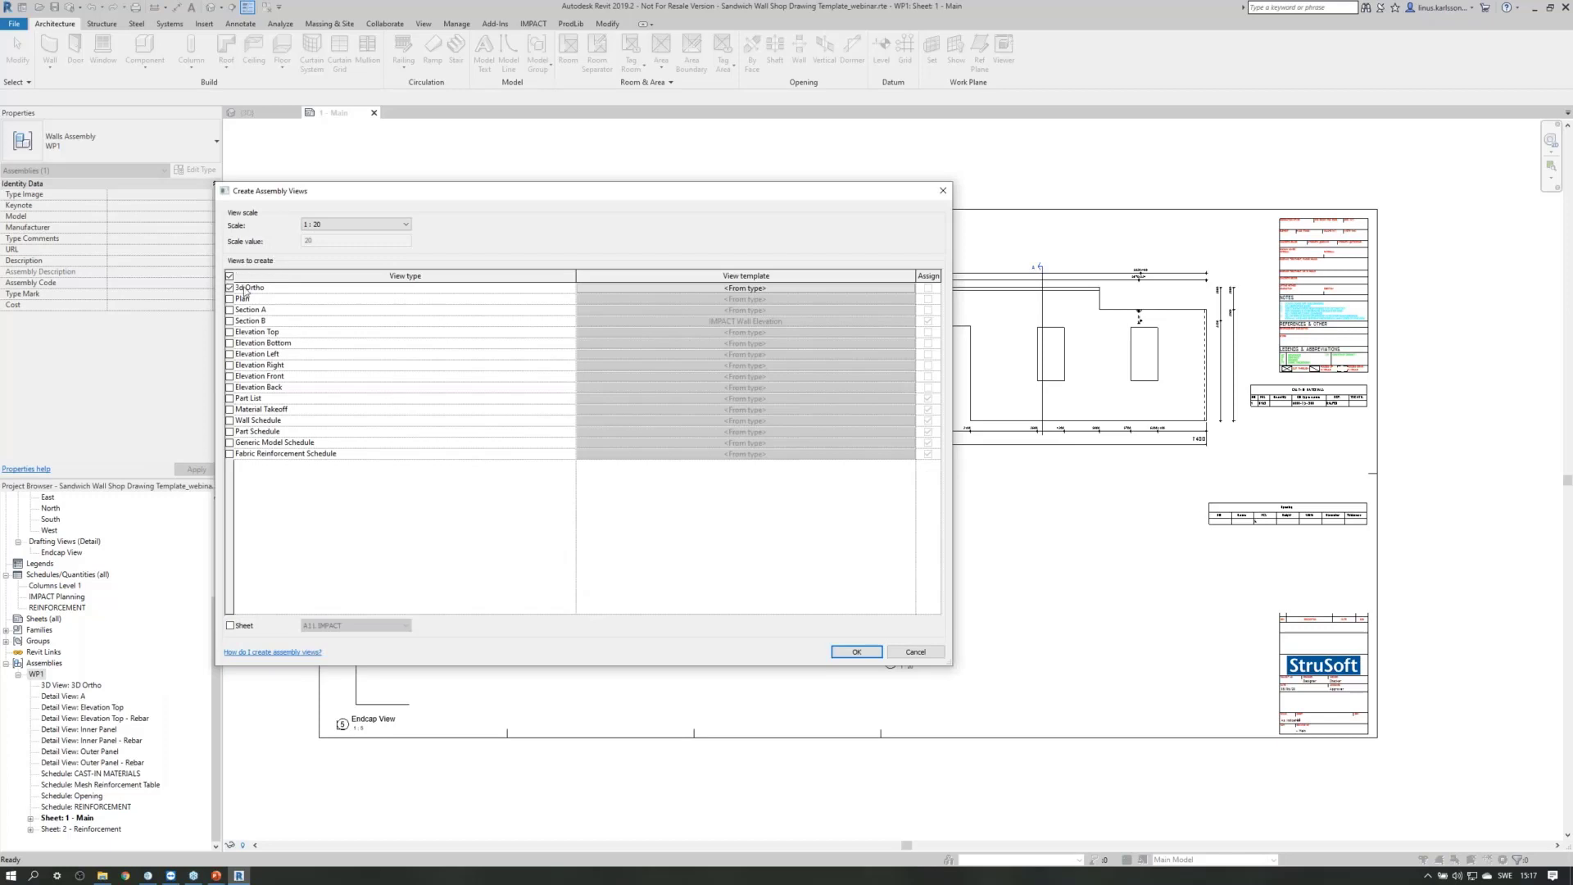
{"action": "left_click", "coordinate": [852, 653]}
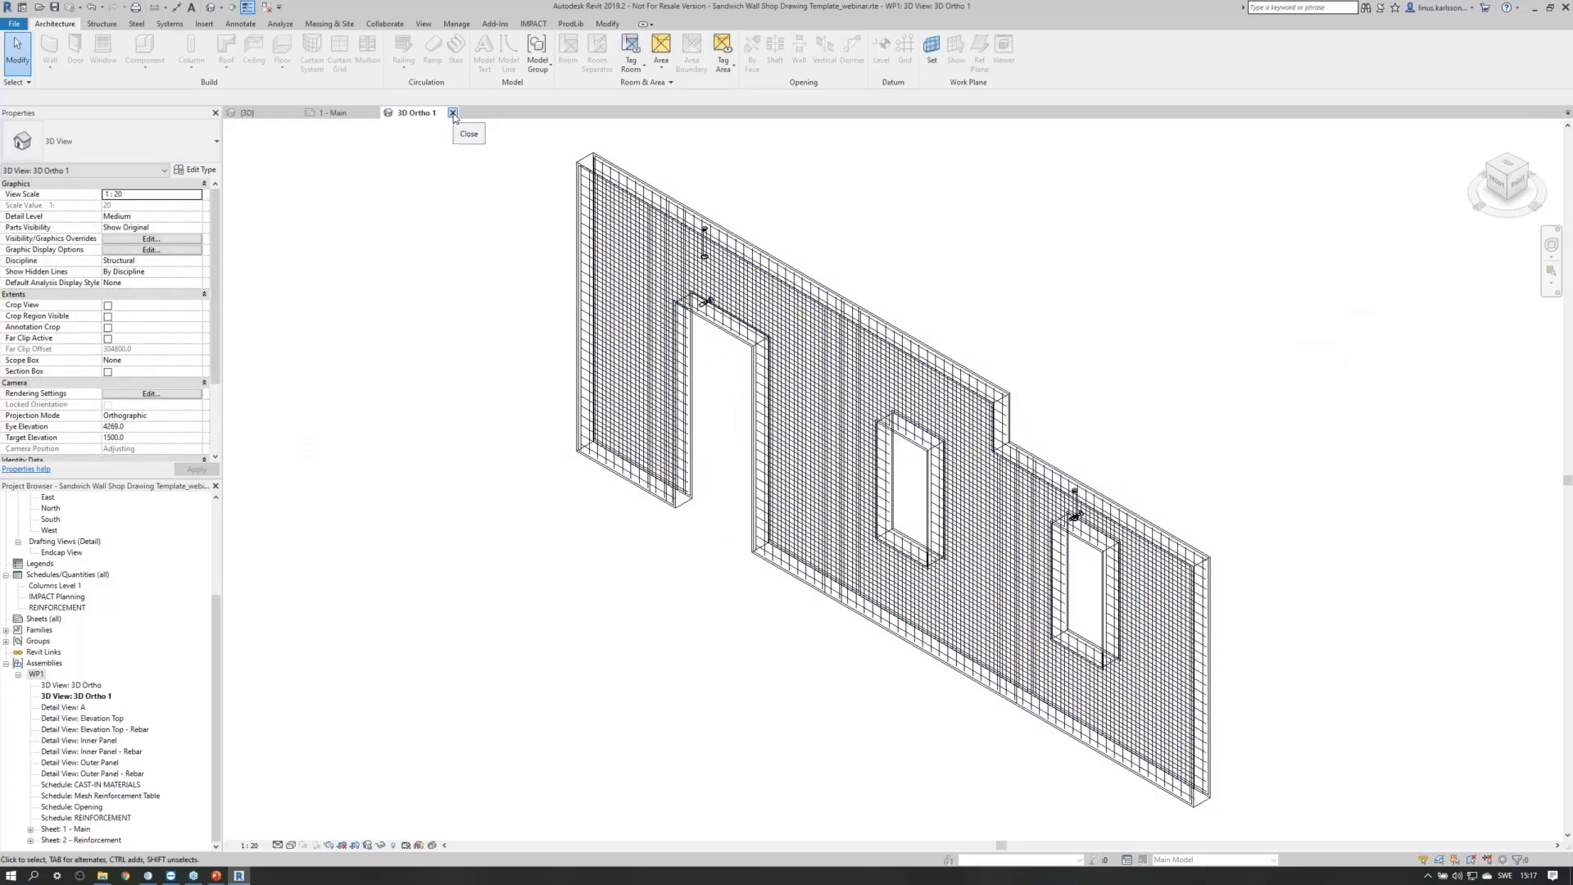
{"action": "left_click", "coordinate": [452, 112]}
{"action": "scroll", "coordinate": [752, 242], "scroll_direction": "down", "scroll_amount": 2}
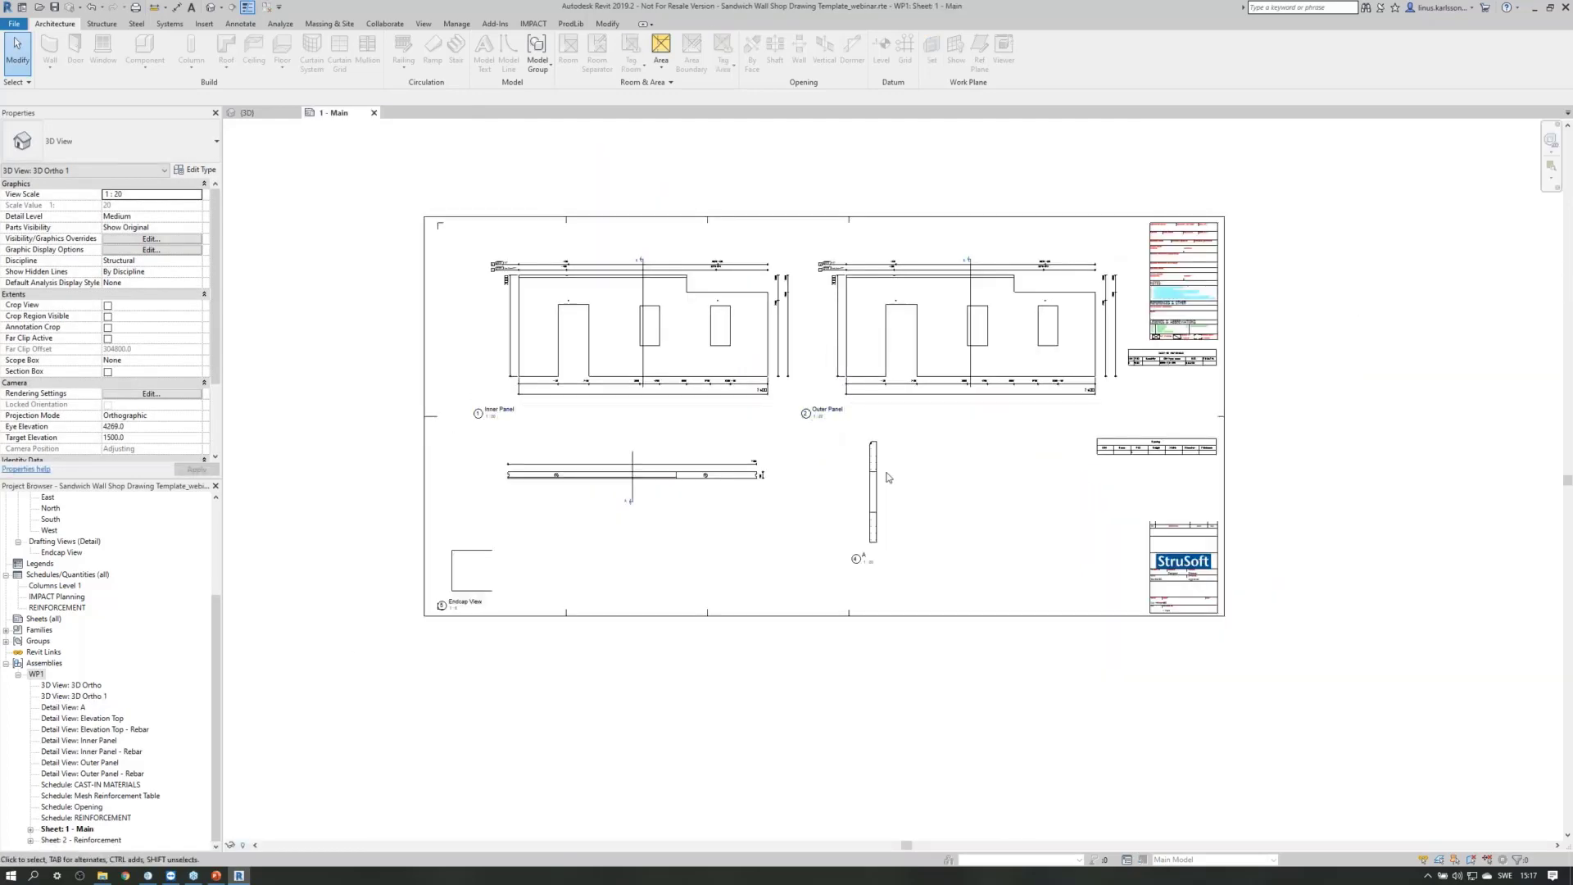
Place the 3D Ortho 1 view on the Main sheet, in the empty area beside section view A.
{"action": "left_click", "coordinate": [82, 698]}
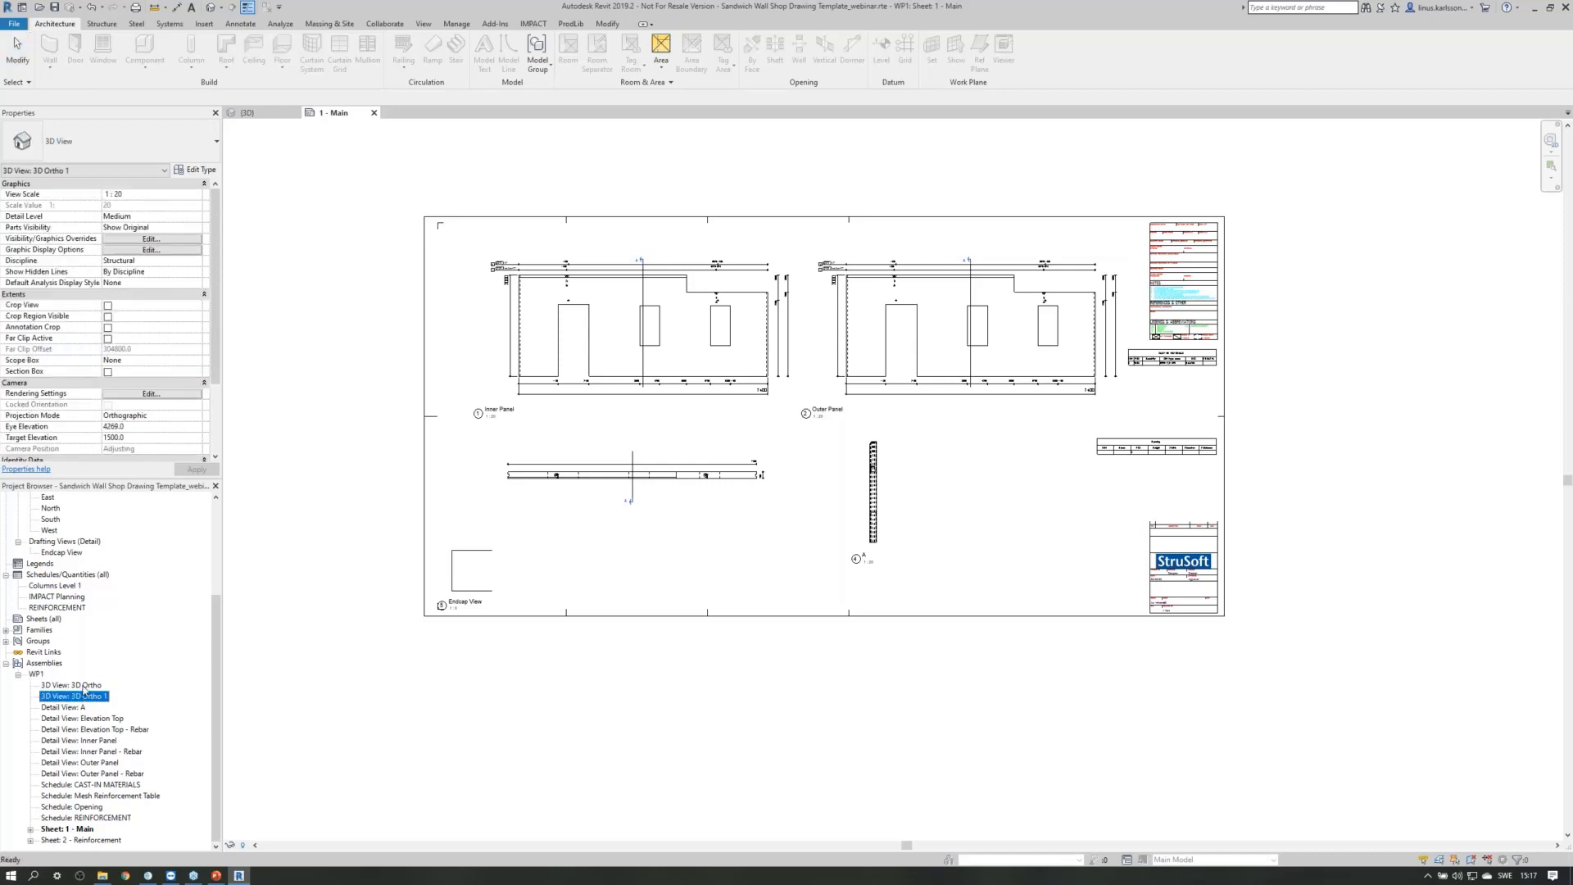
{"action": "left_click", "coordinate": [72, 685]}
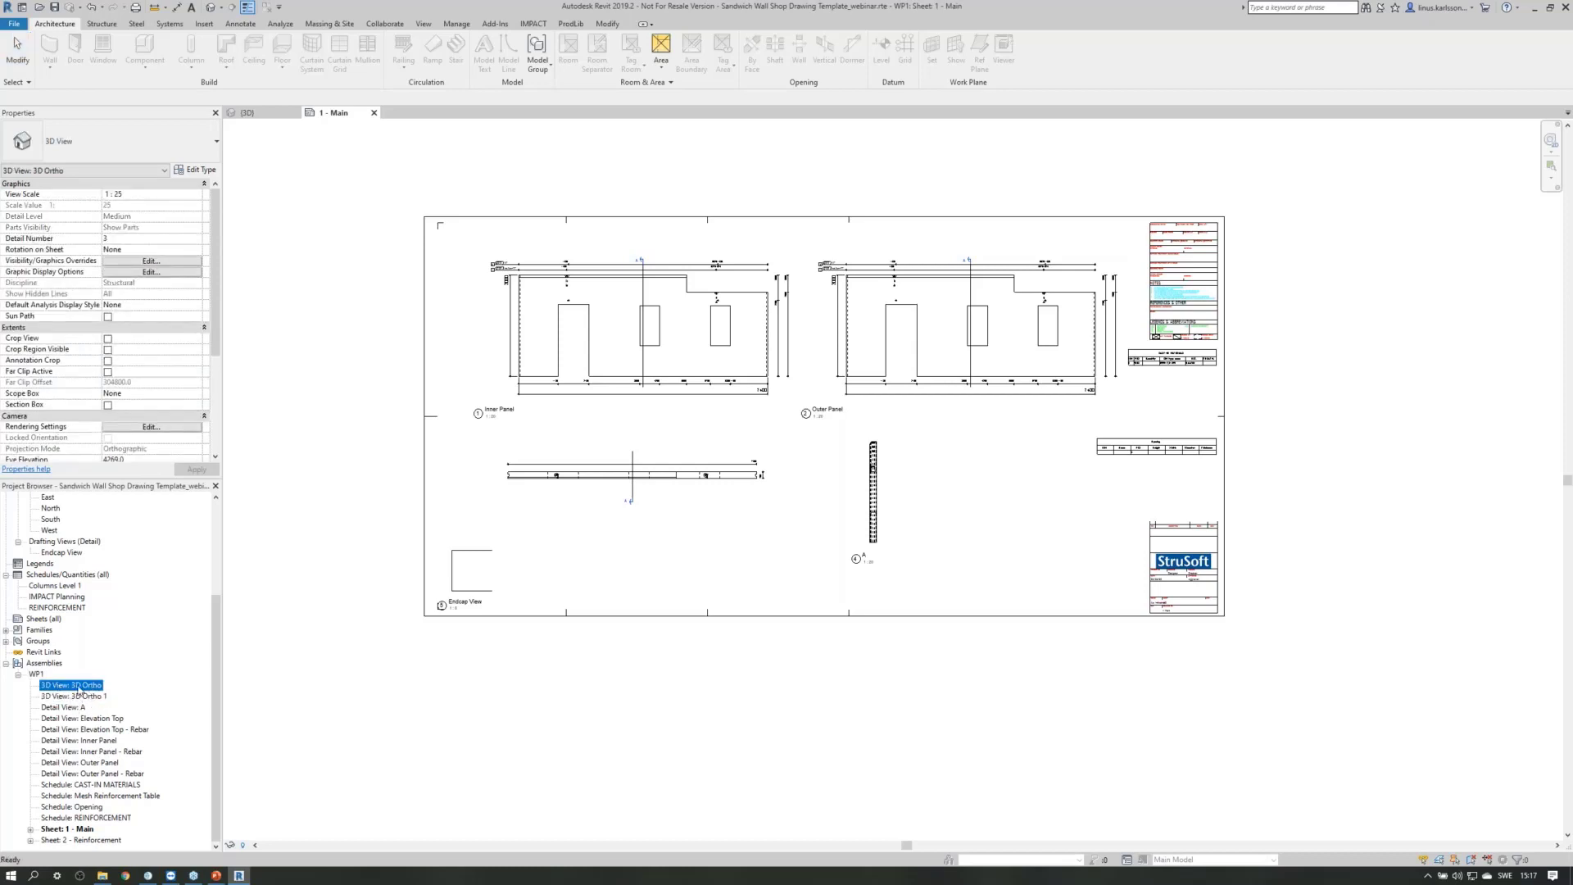
{"action": "left_click", "coordinate": [74, 697]}
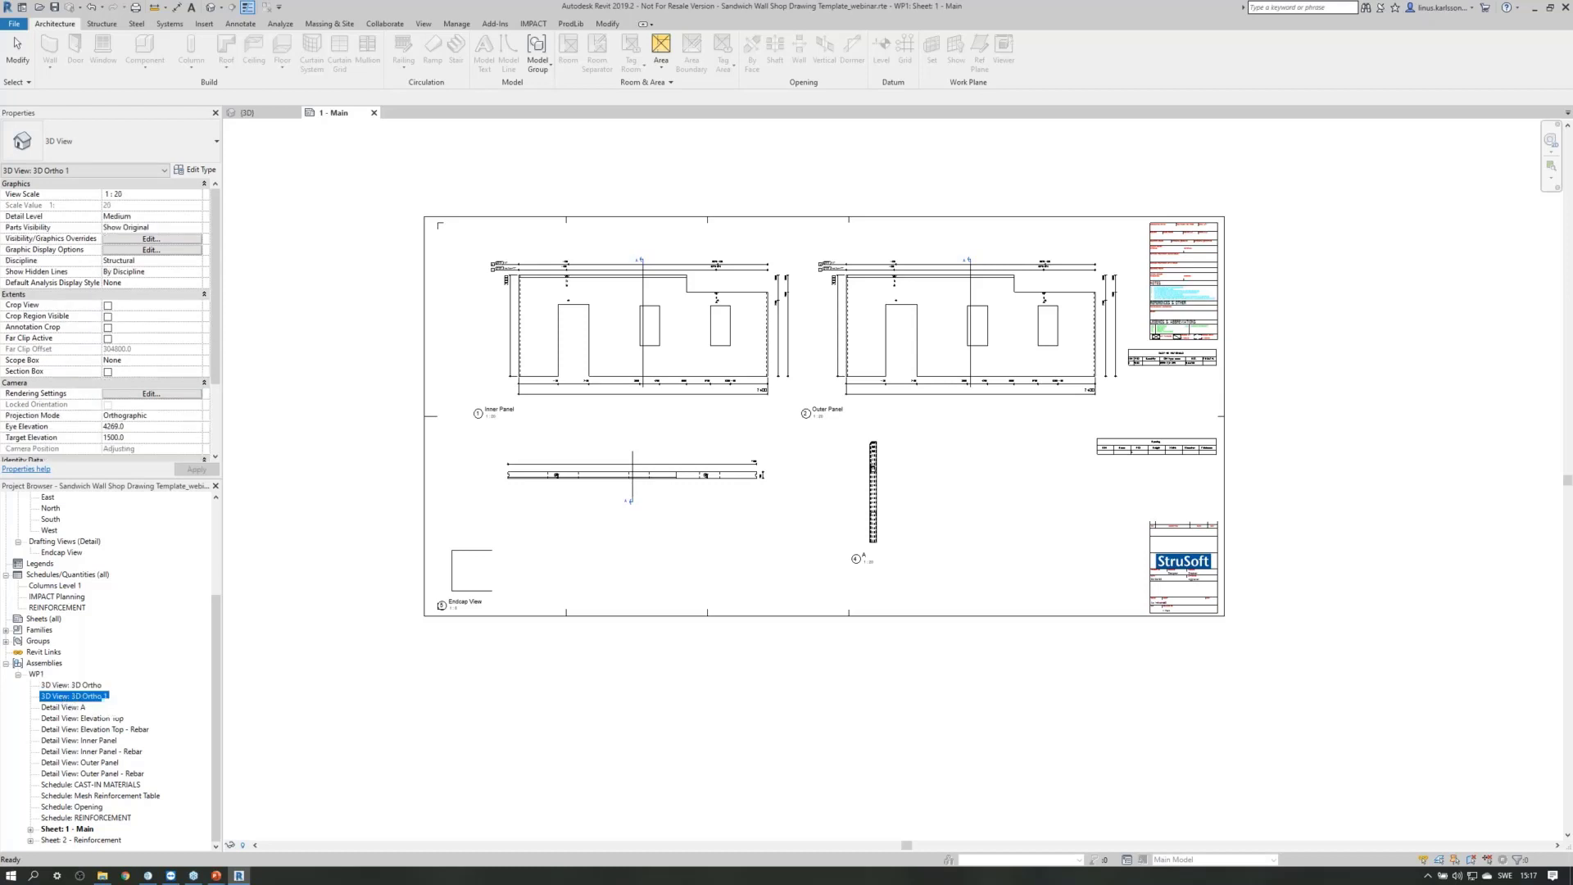
{"action": "left_click_drag", "start_coordinate": [1022, 582], "coordinate": [1004, 572]}
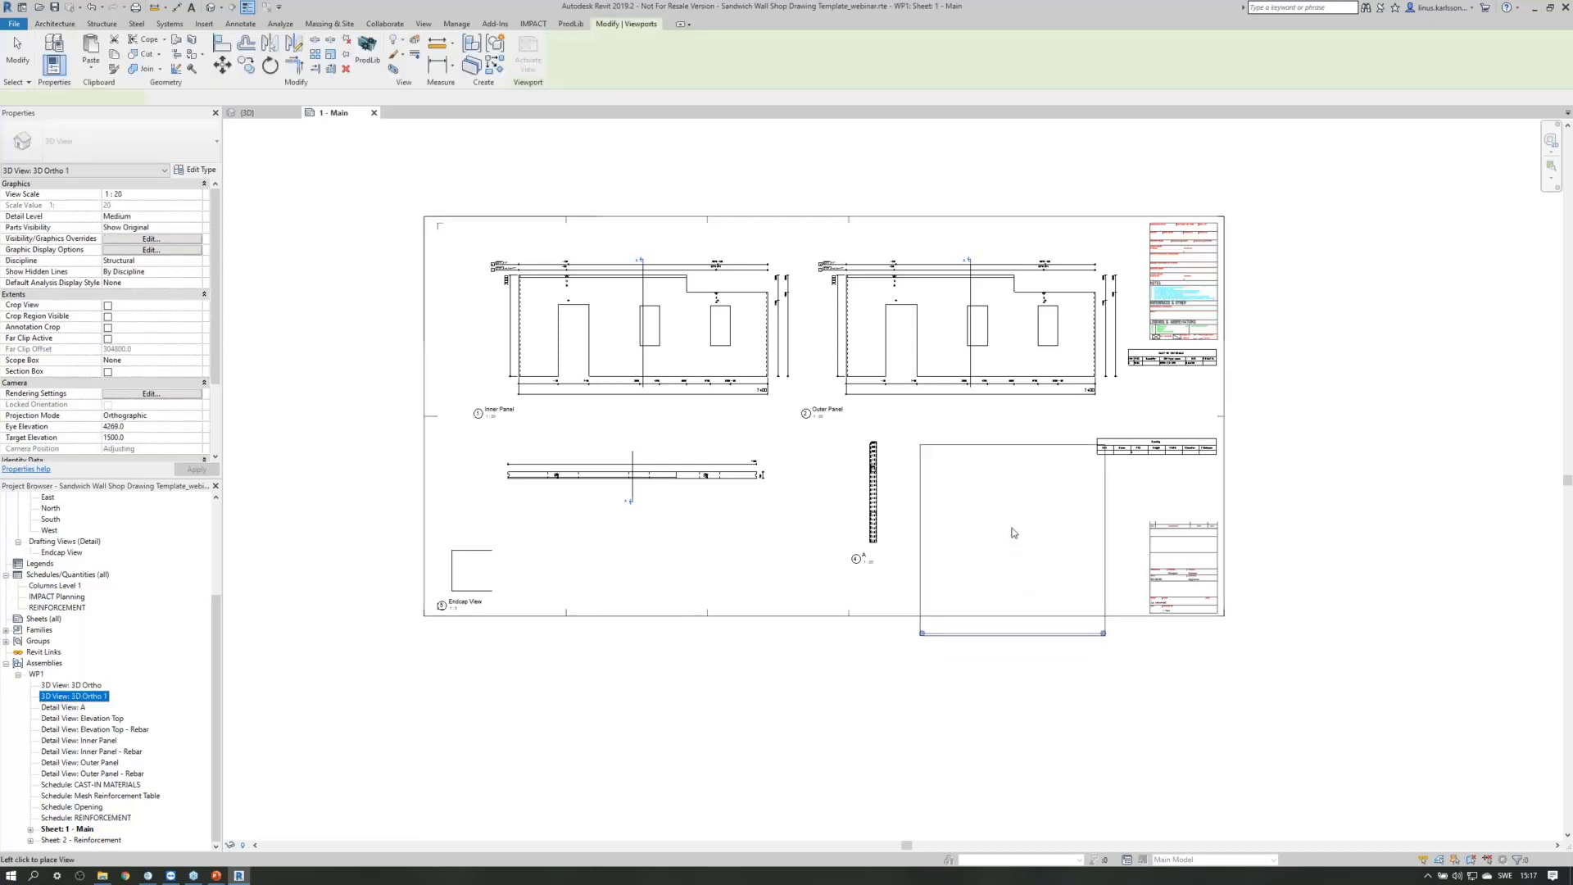
{"action": "left_click", "coordinate": [1061, 559]}
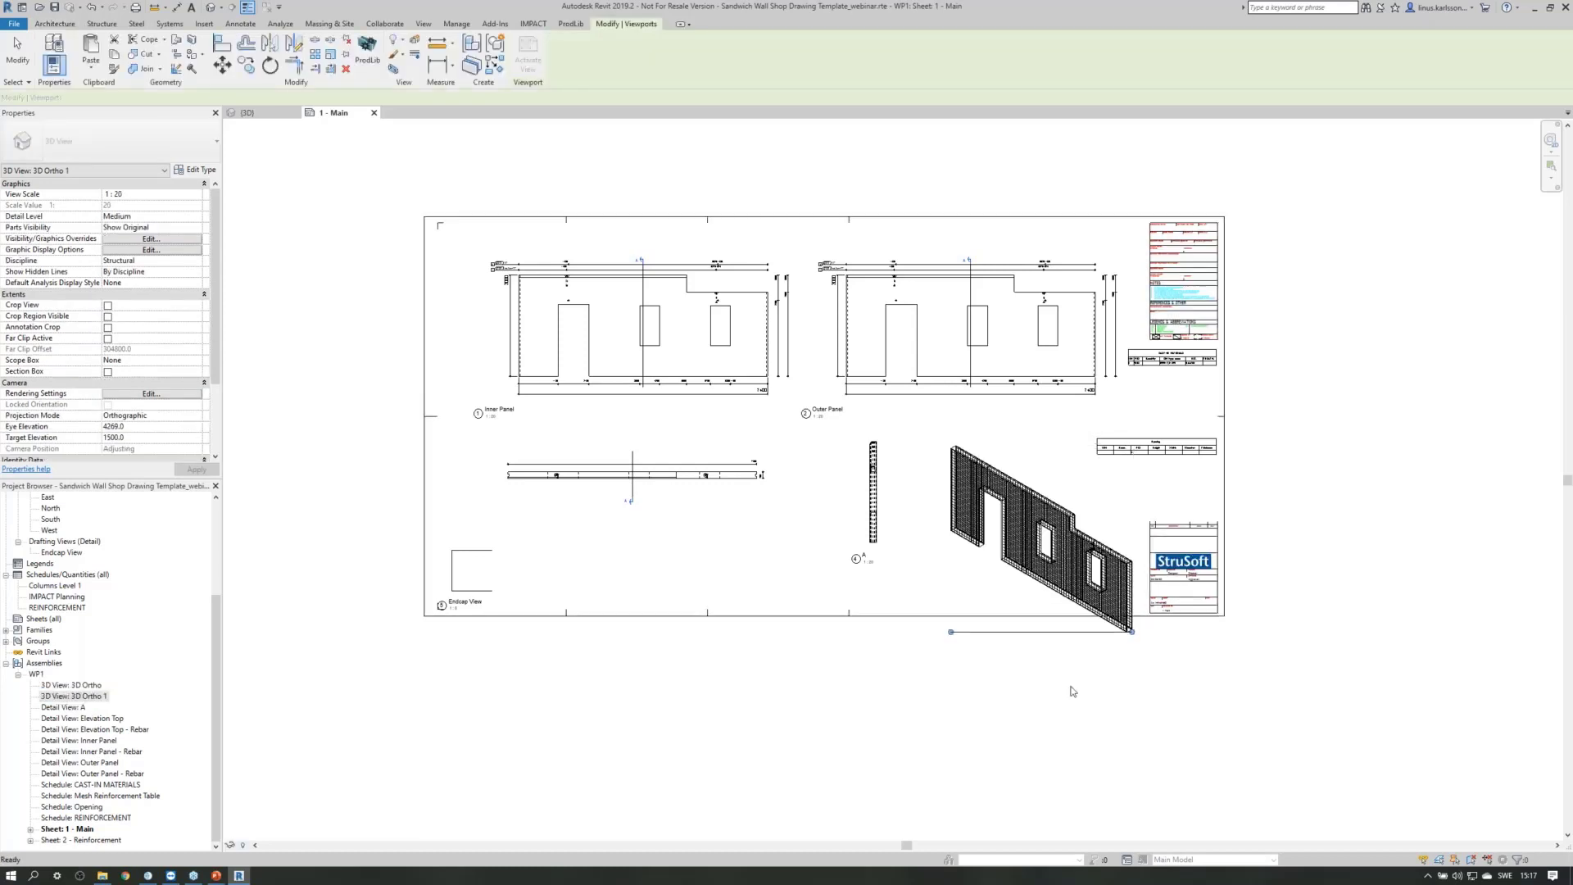
Activate the placed 3D view on the sheet, set its custom scale to 1:30 and deactivate it.
{"action": "double_click", "coordinate": [1034, 525]}
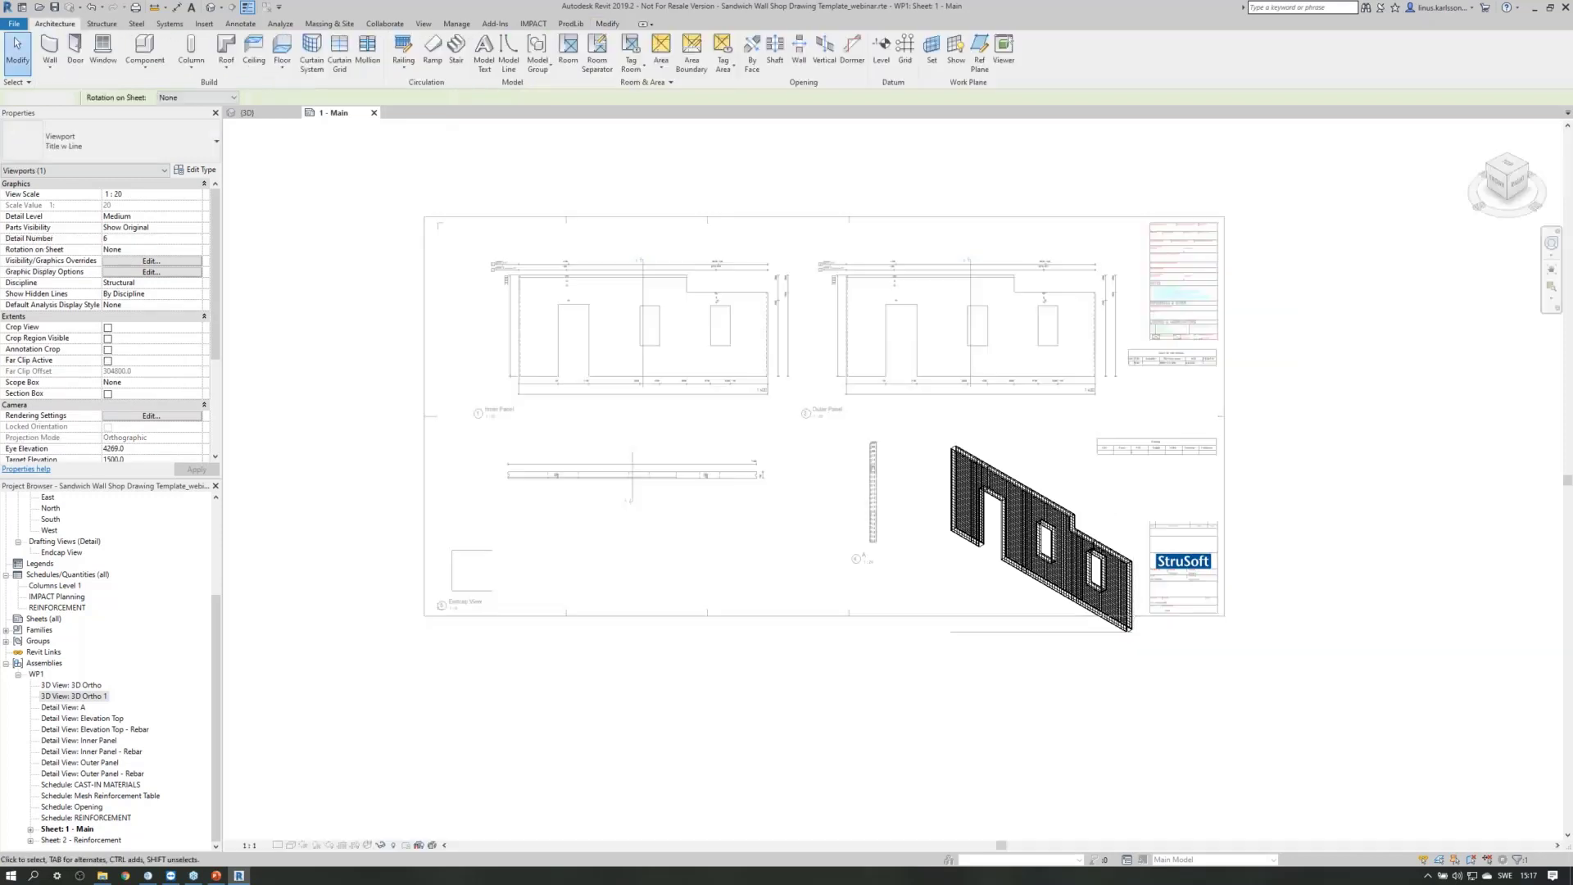
{"action": "left_click", "coordinate": [248, 845]}
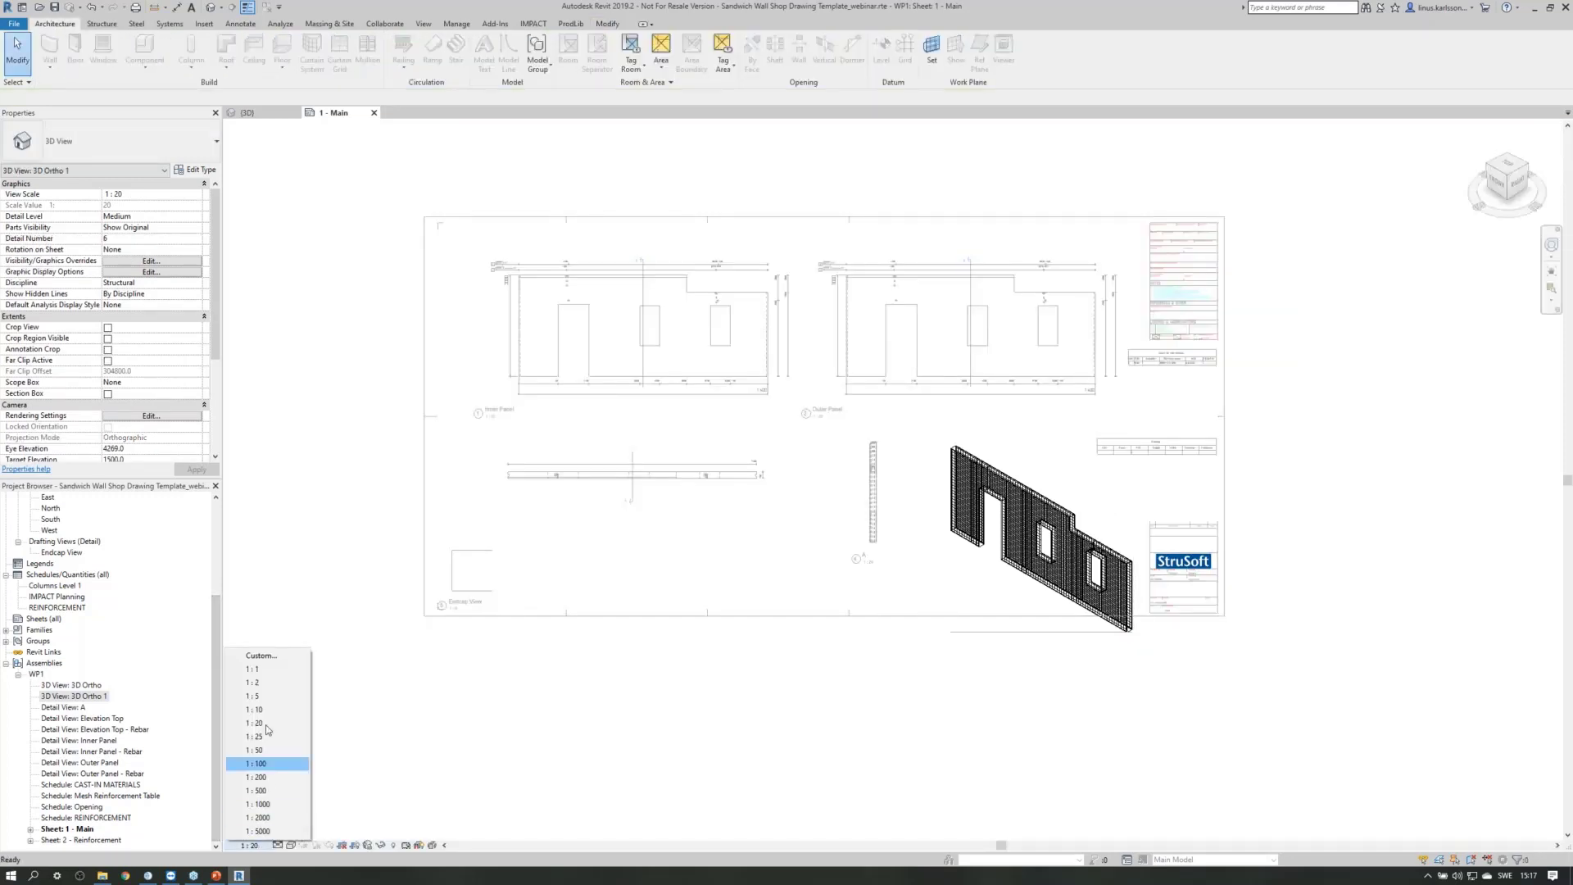
{"action": "left_click", "coordinate": [279, 658]}
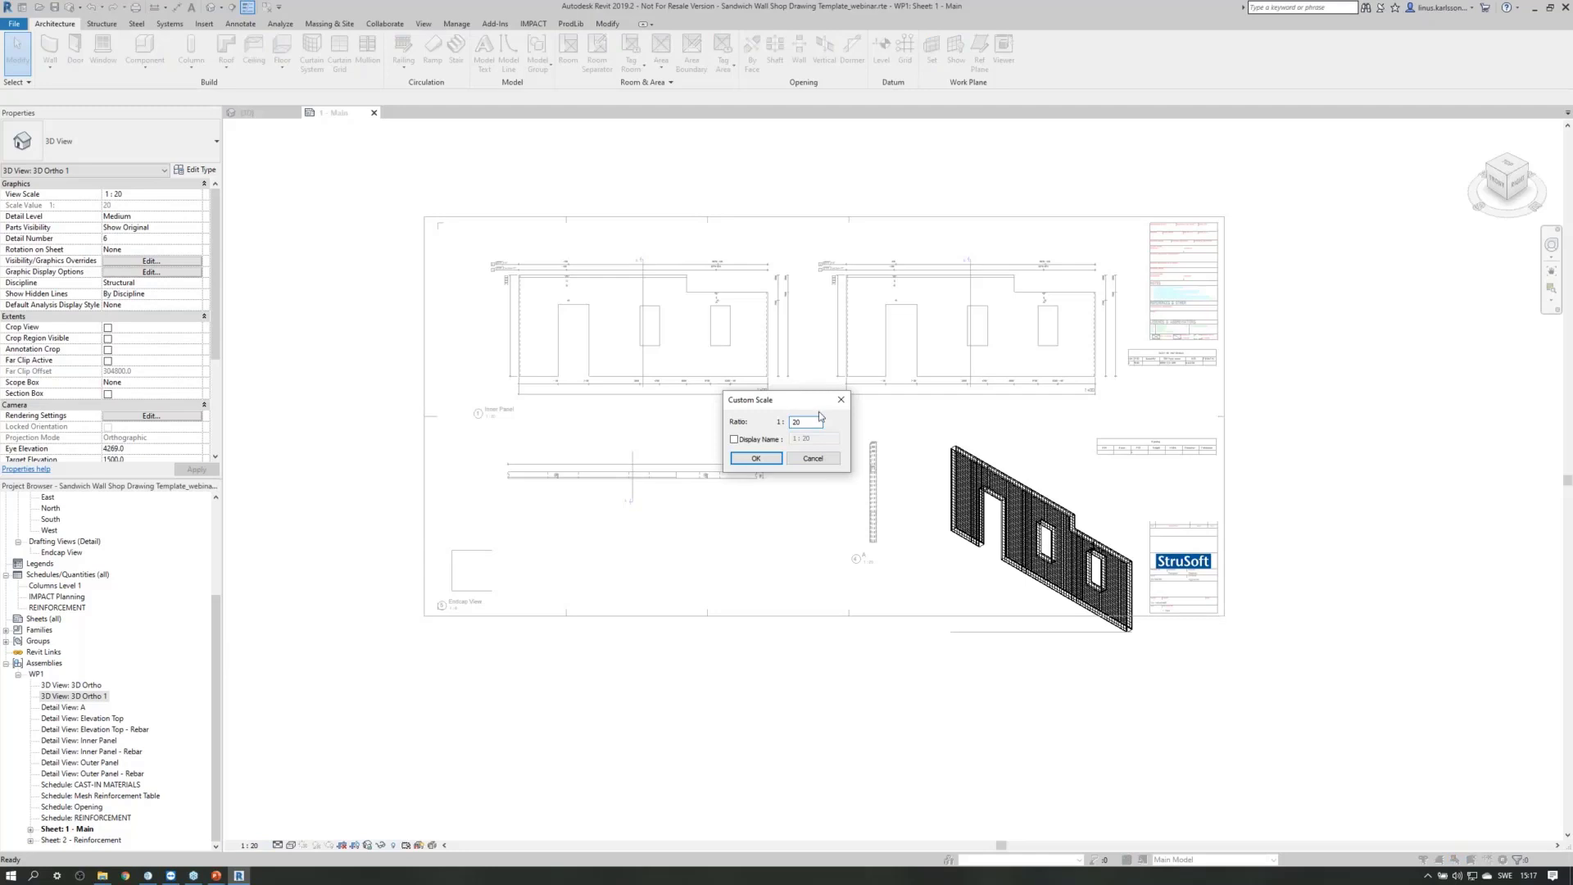
{"action": "left_click_drag", "start_coordinate": [819, 421], "coordinate": [759, 422]}
{"action": "type", "text": "30"}
{"action": "left_click", "coordinate": [755, 457]}
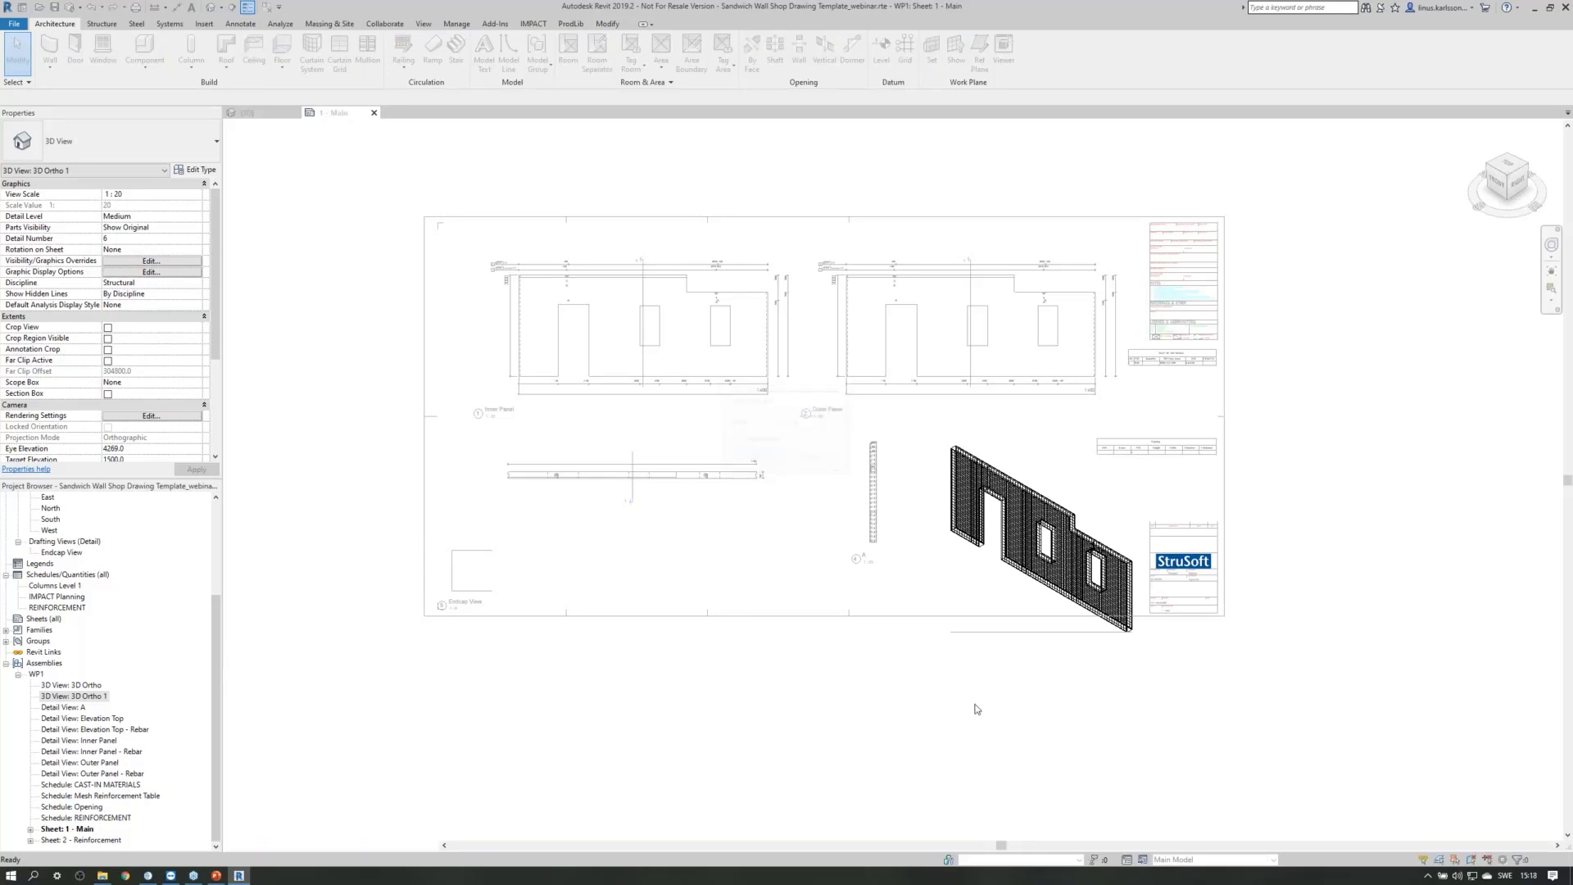
{"action": "double_click", "coordinate": [1068, 686]}
Move the 3D Ortho 1 viewport fully inside the sheet border and set its viewport type to No Title.
{"action": "left_click", "coordinate": [1008, 579]}
{"action": "left_click_drag", "start_coordinate": [1008, 579], "coordinate": [1039, 553]}
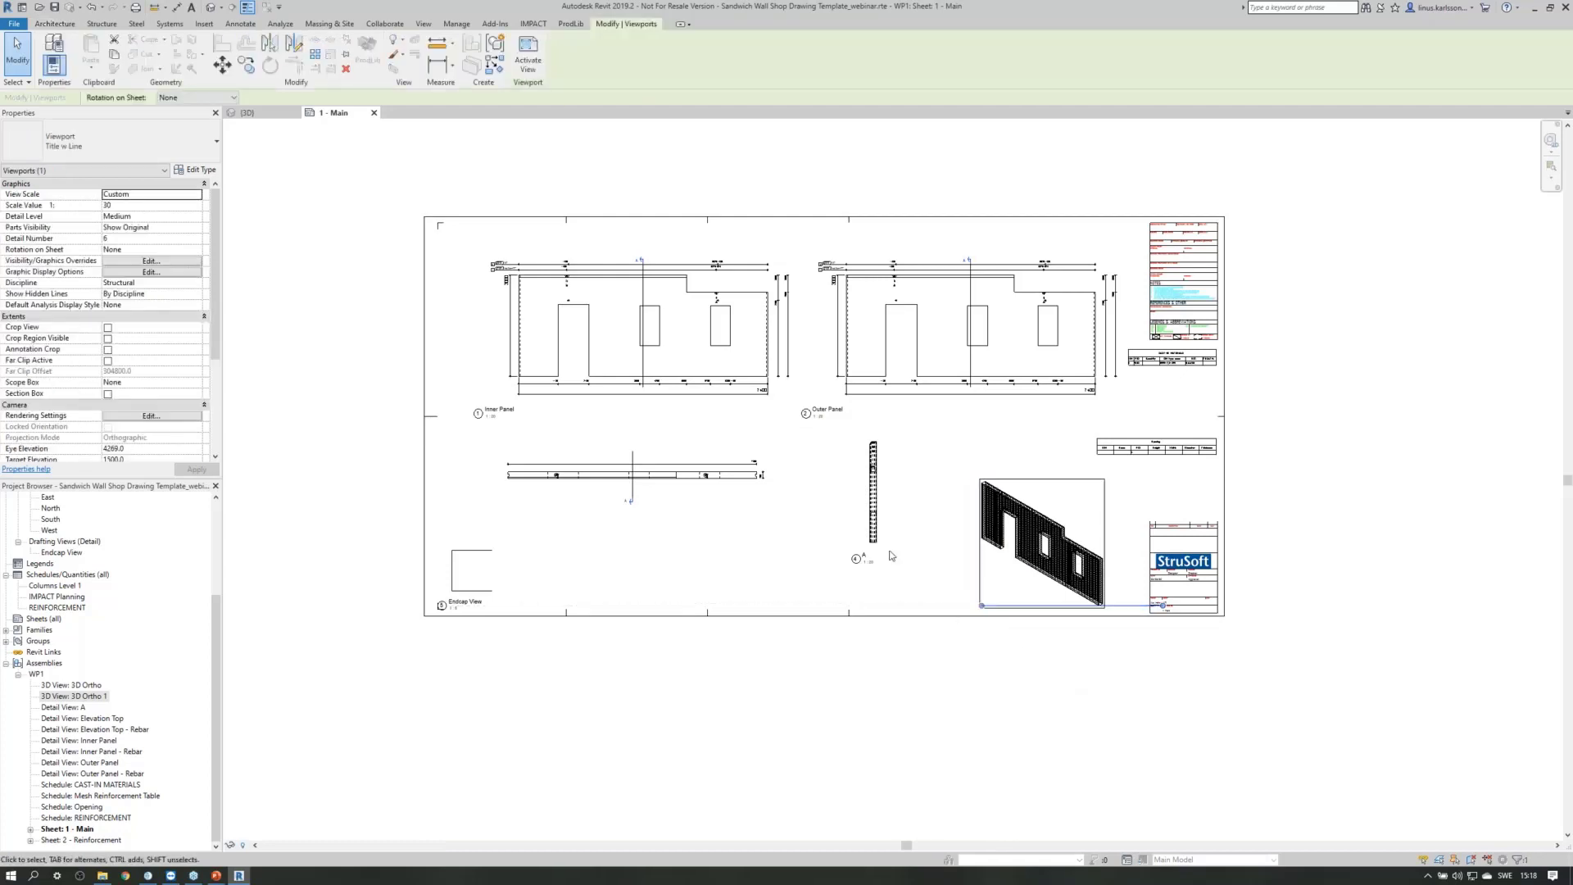
{"action": "left_click", "coordinate": [101, 150]}
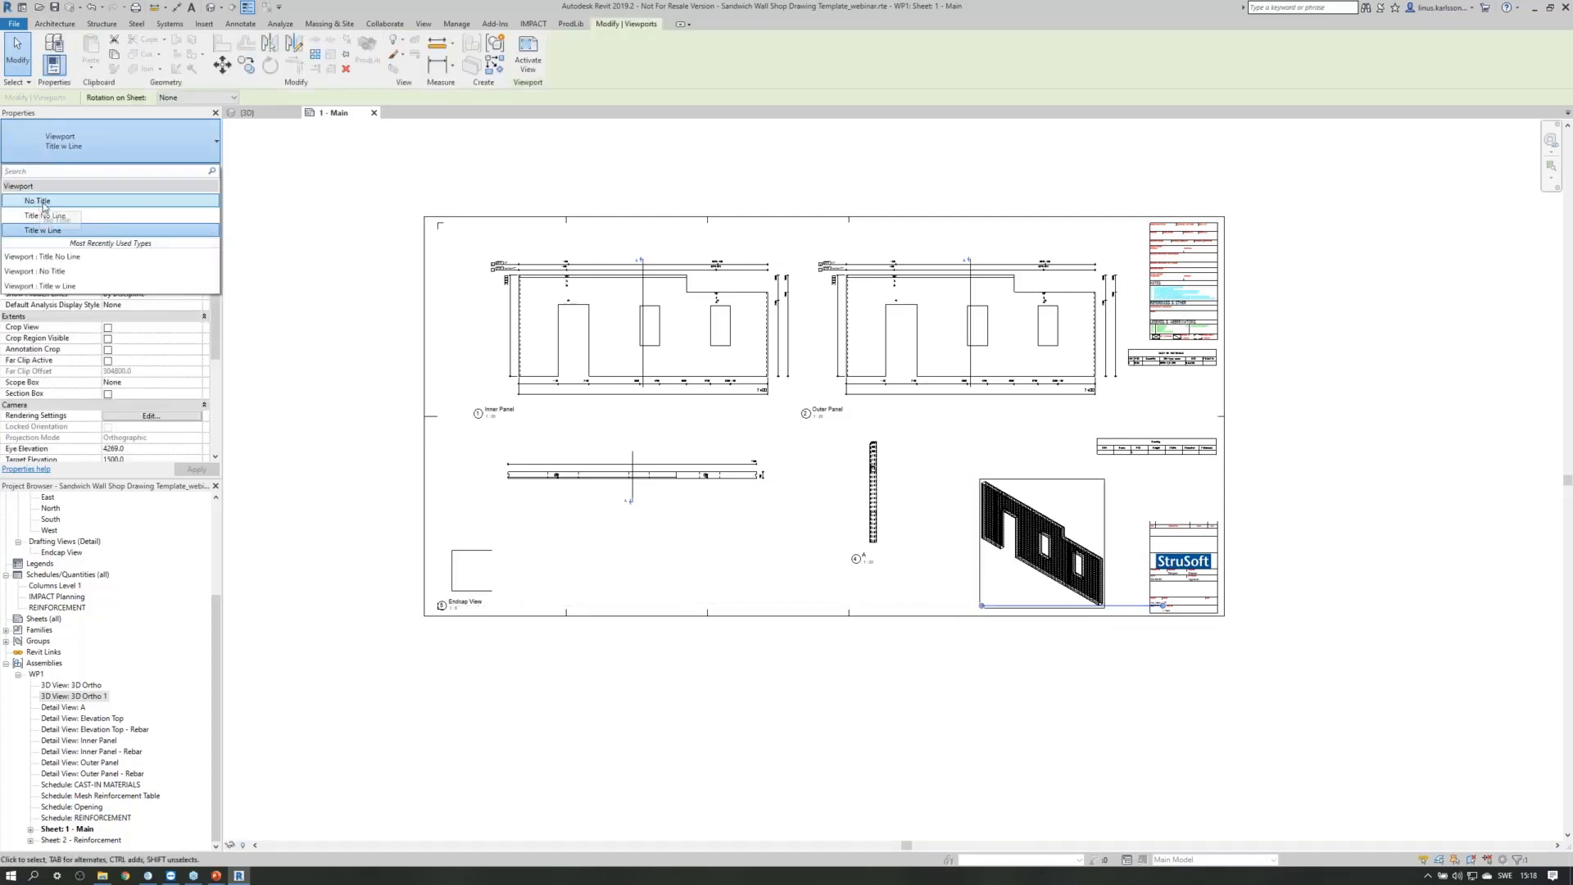
{"action": "left_click", "coordinate": [39, 200]}
From the activated 3D view, review the IMPACT 3D main view template's properties, then return to the sheet.
{"action": "double_click", "coordinate": [1068, 508]}
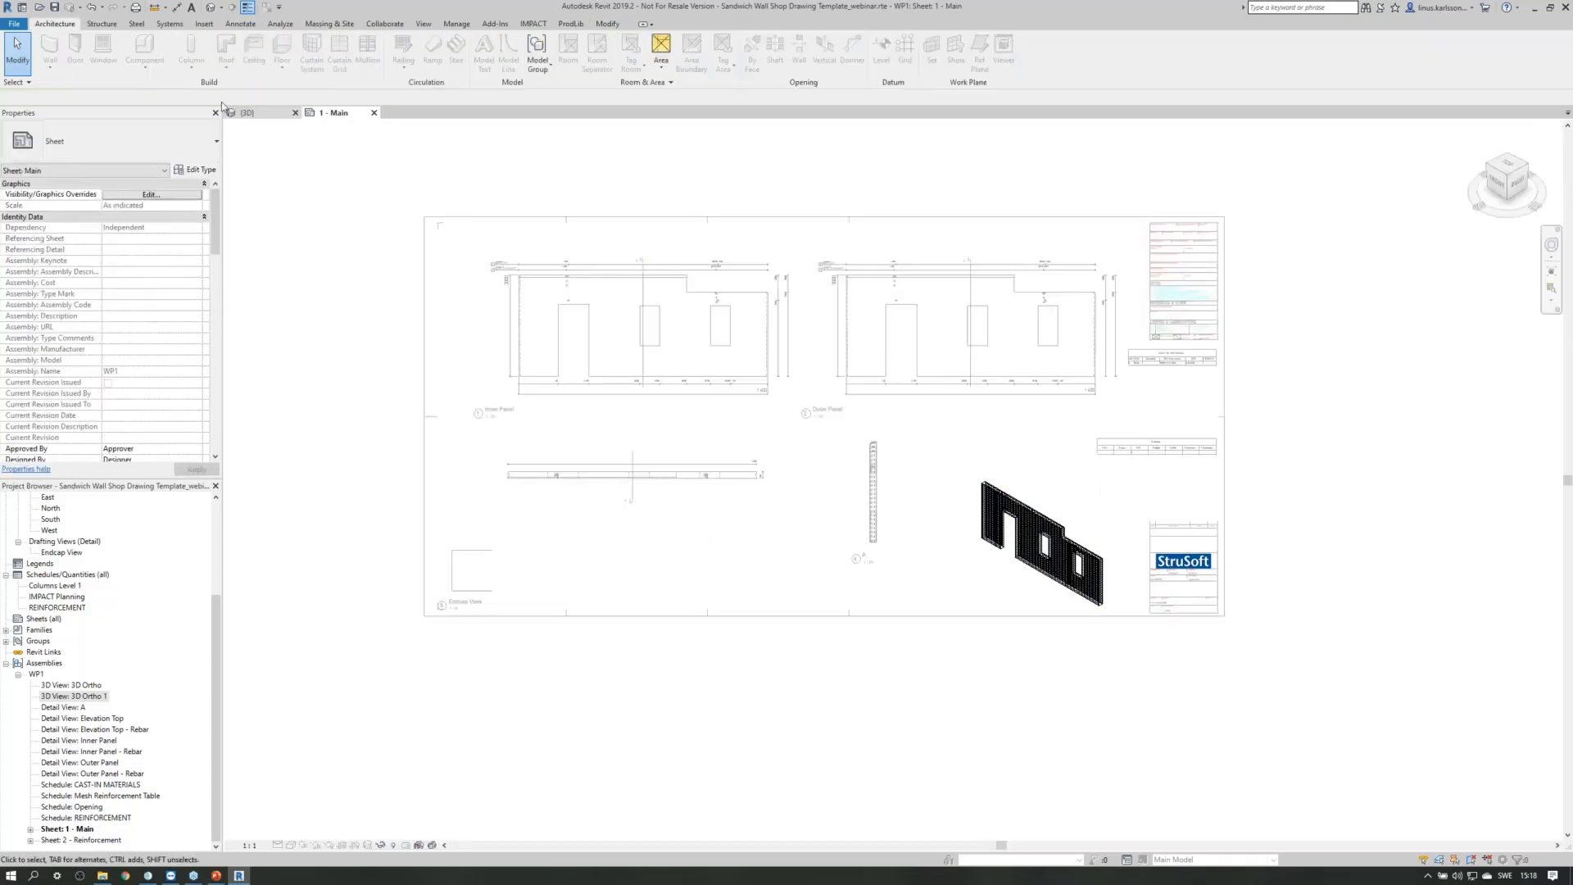
{"action": "left_click", "coordinate": [424, 24]}
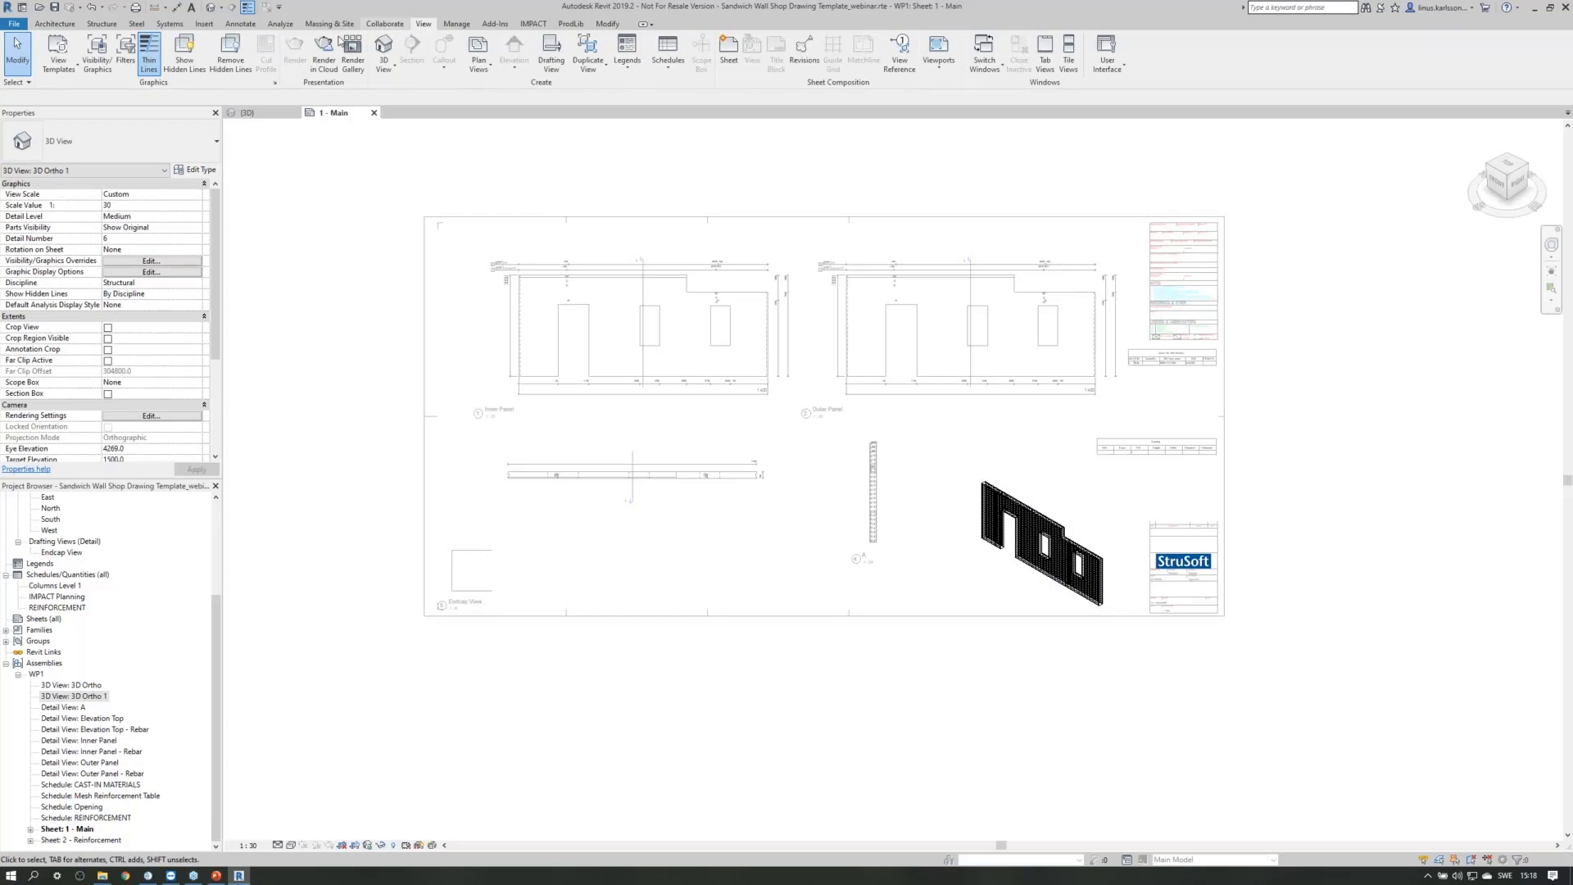
{"action": "left_click", "coordinate": [61, 62]}
{"action": "left_click", "coordinate": [77, 141]}
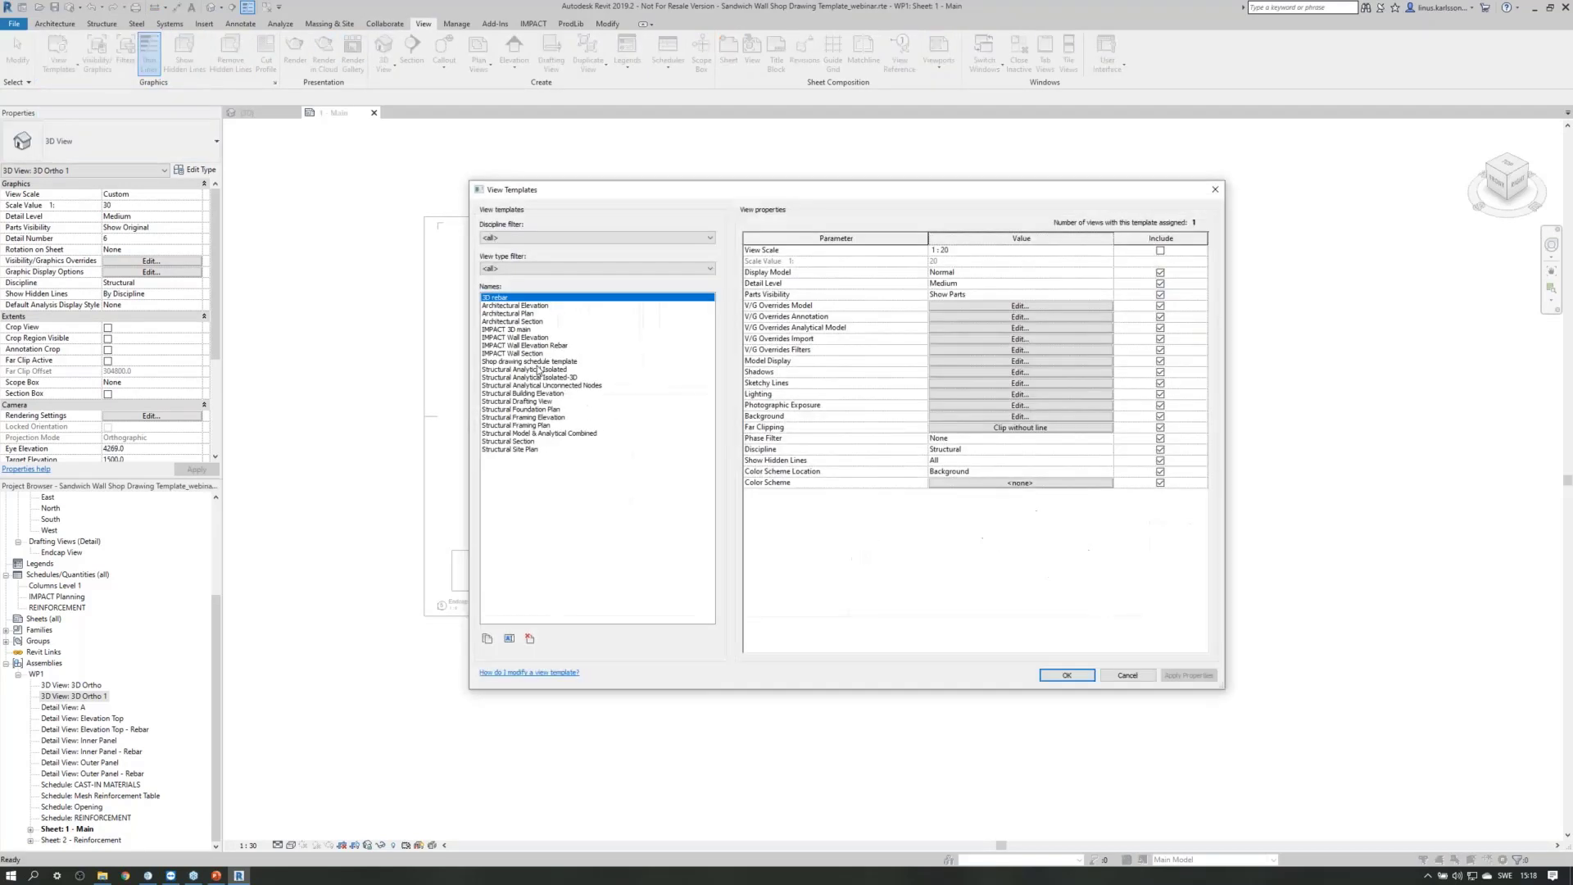
{"action": "left_click", "coordinate": [523, 329]}
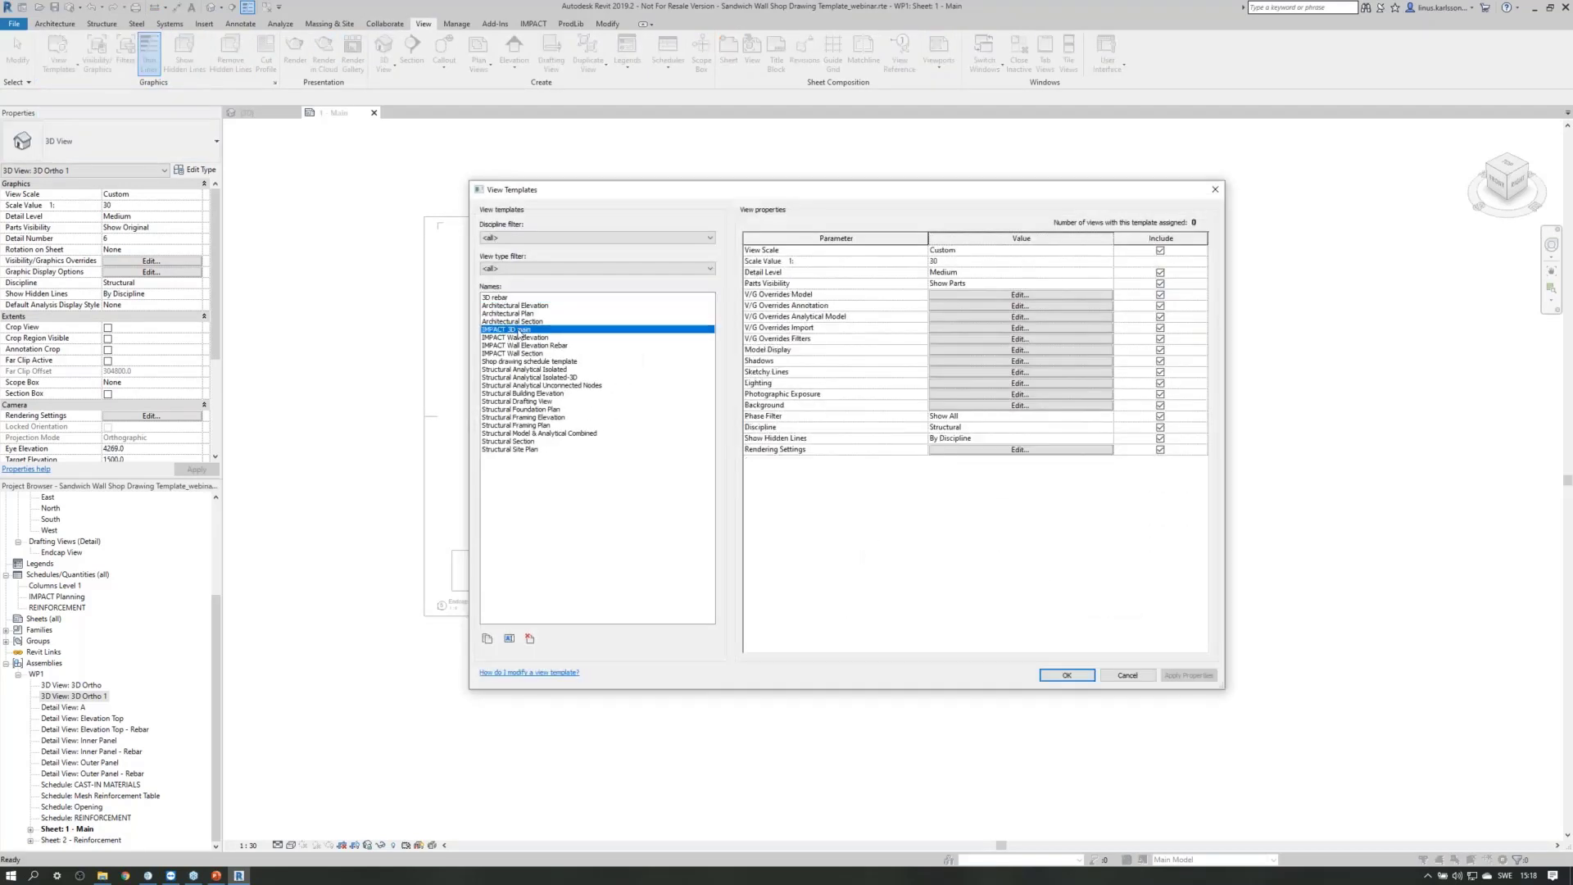
{"action": "left_click", "coordinate": [1087, 678]}
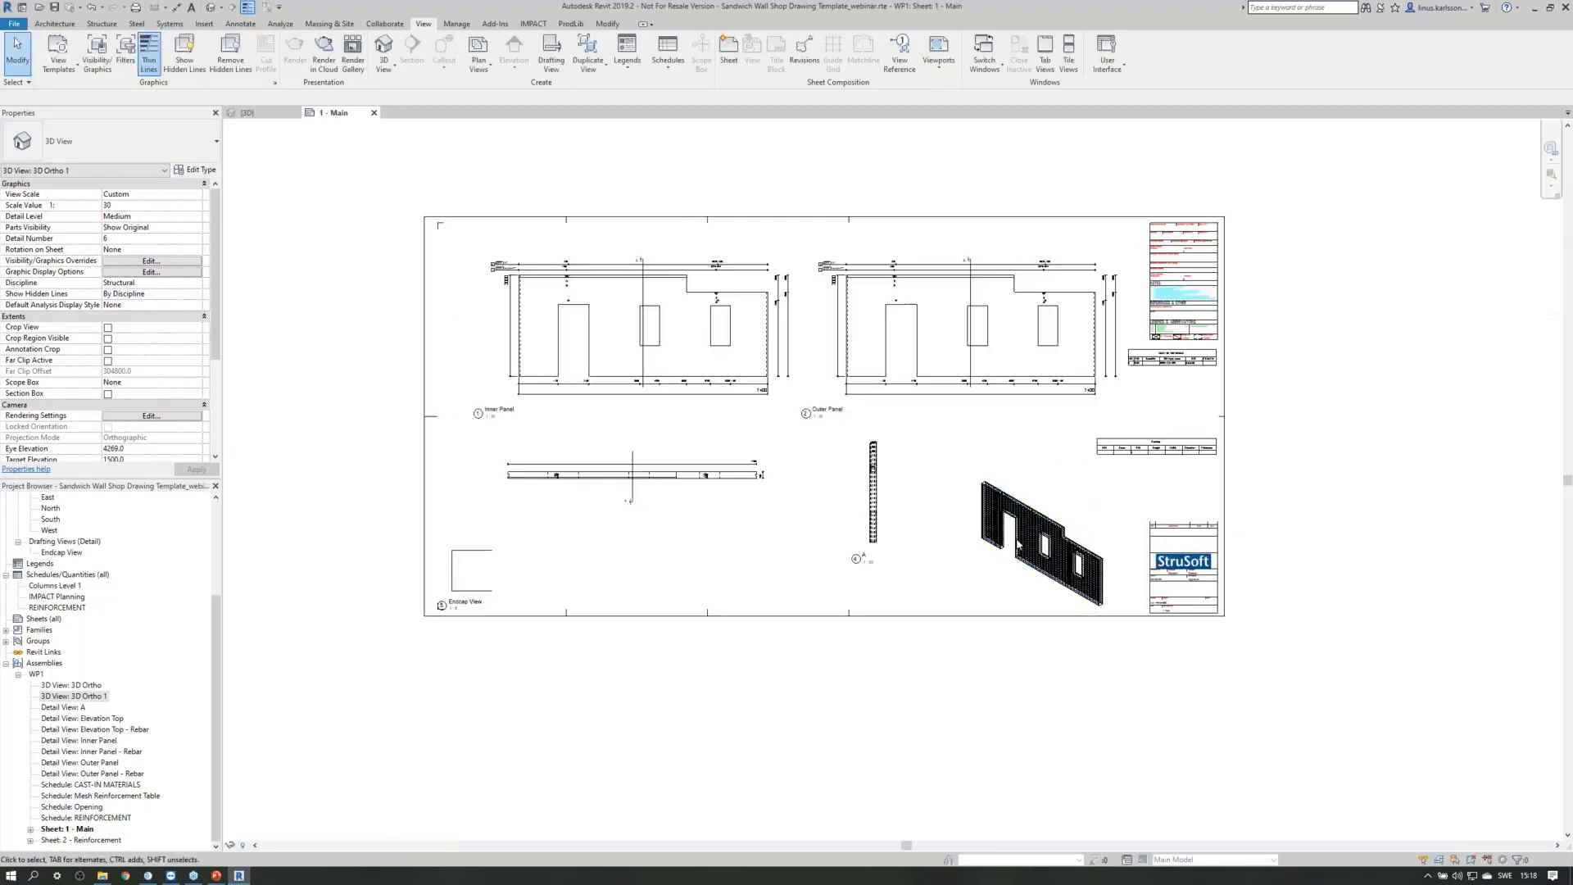
{"action": "left_click", "coordinate": [1036, 685]}
{"action": "scroll", "coordinate": [1036, 685], "scroll_direction": "up", "scroll_amount": 3}
{"action": "scroll", "coordinate": [1221, 684], "scroll_direction": "down", "scroll_amount": 3}
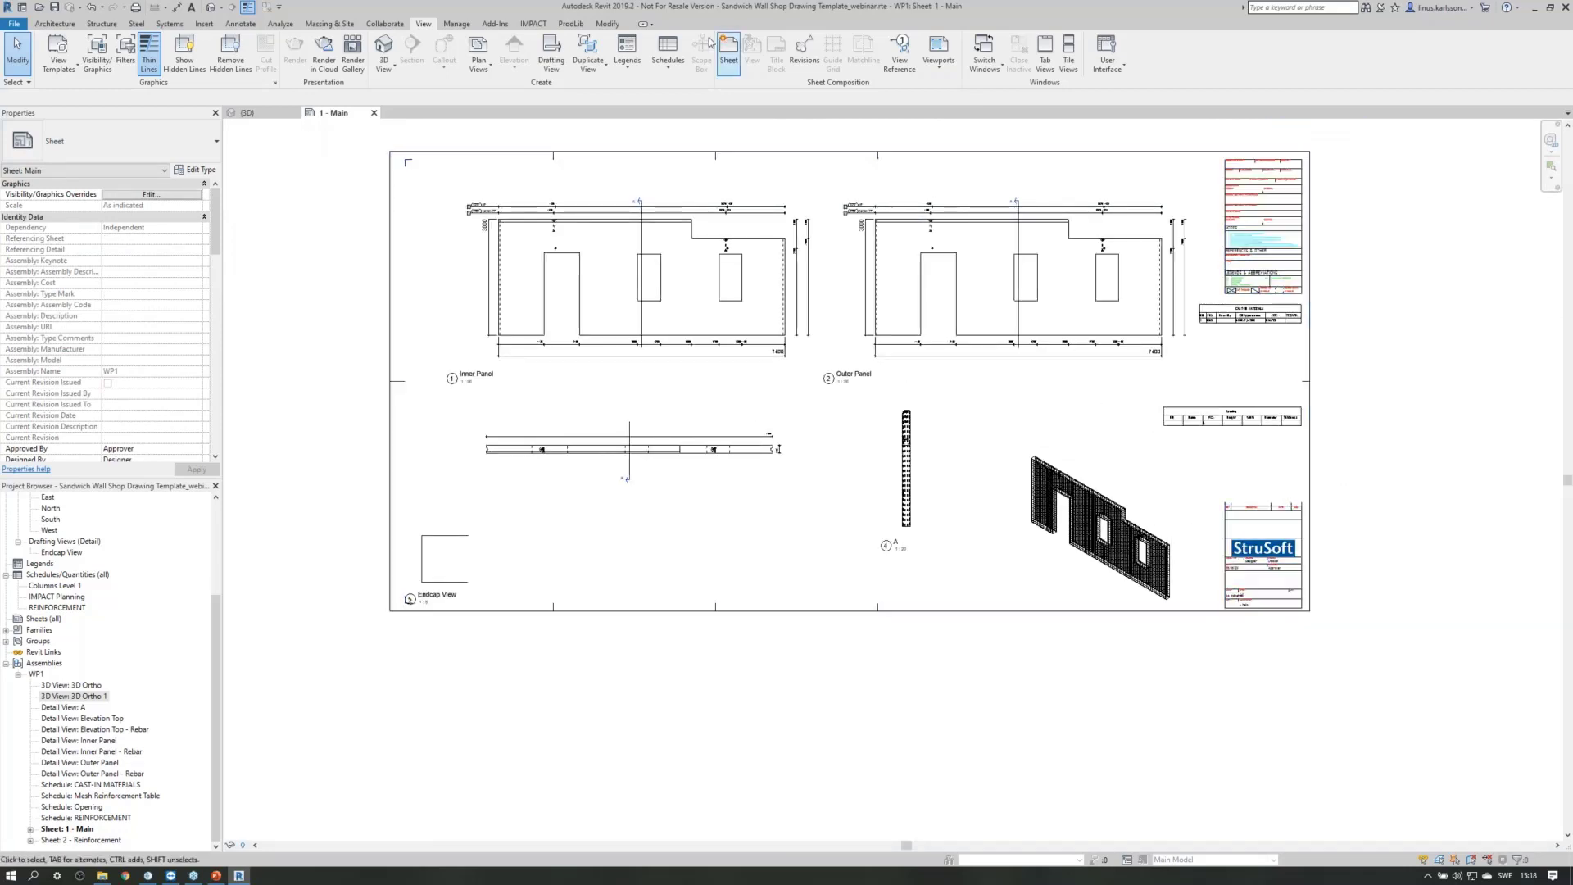
In the shop drawing settings for the Main sheet, deactivate Spot Elevation for the 3D Ortho 1 view and apply the settings.
{"action": "left_click", "coordinate": [534, 22]}
{"action": "left_click", "coordinate": [898, 53]}
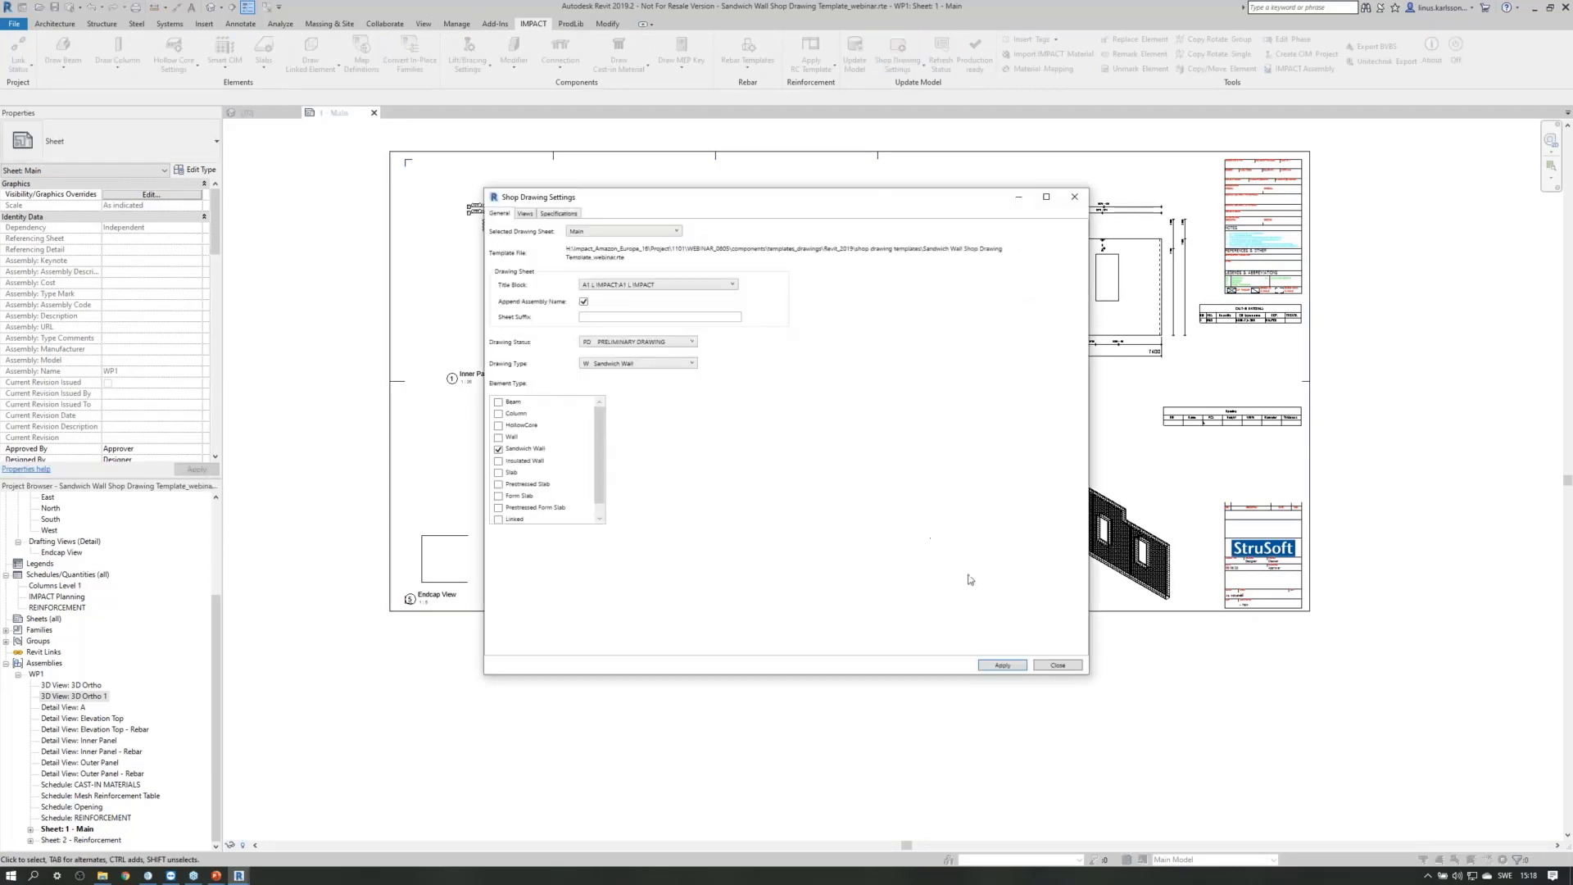
{"action": "left_click", "coordinate": [513, 211]}
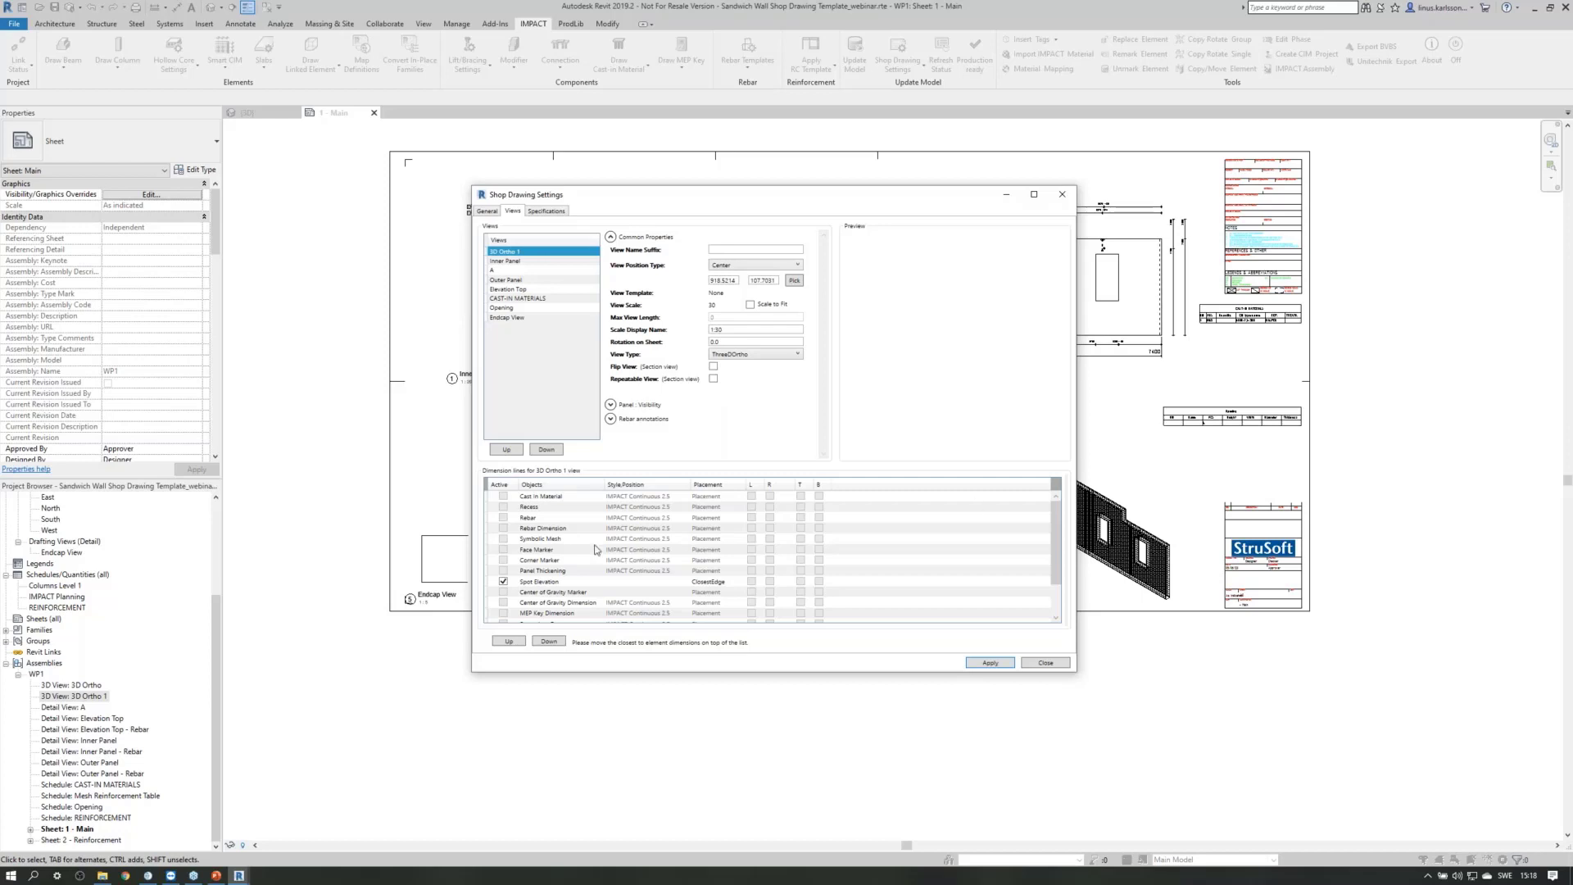
{"action": "left_click", "coordinate": [509, 581]}
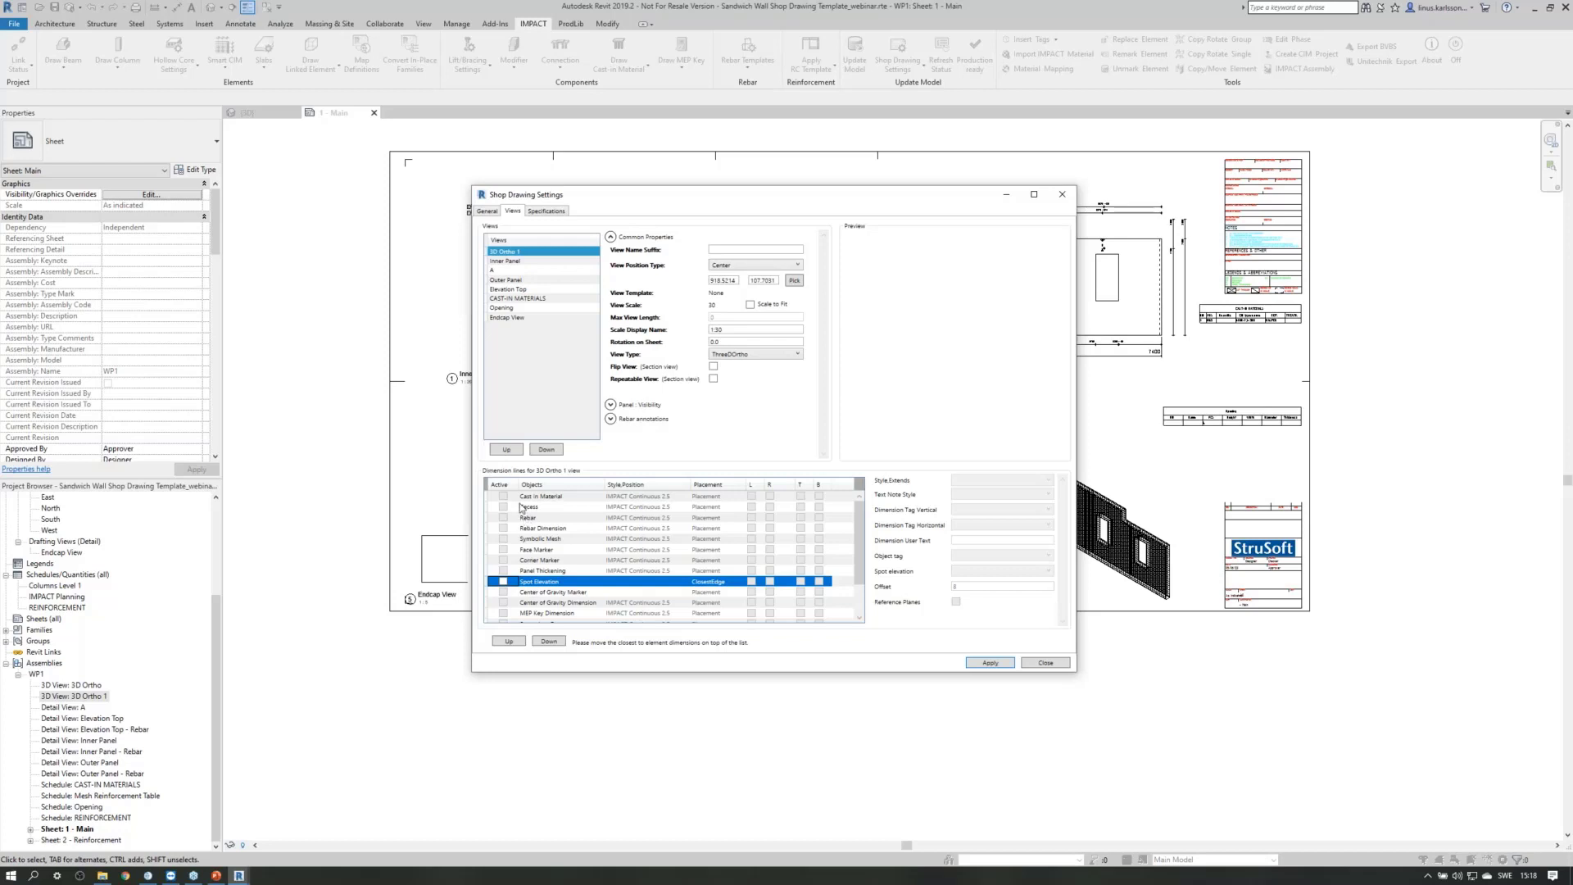
{"action": "scroll", "coordinate": [548, 561], "scroll_direction": "down", "scroll_amount": 2}
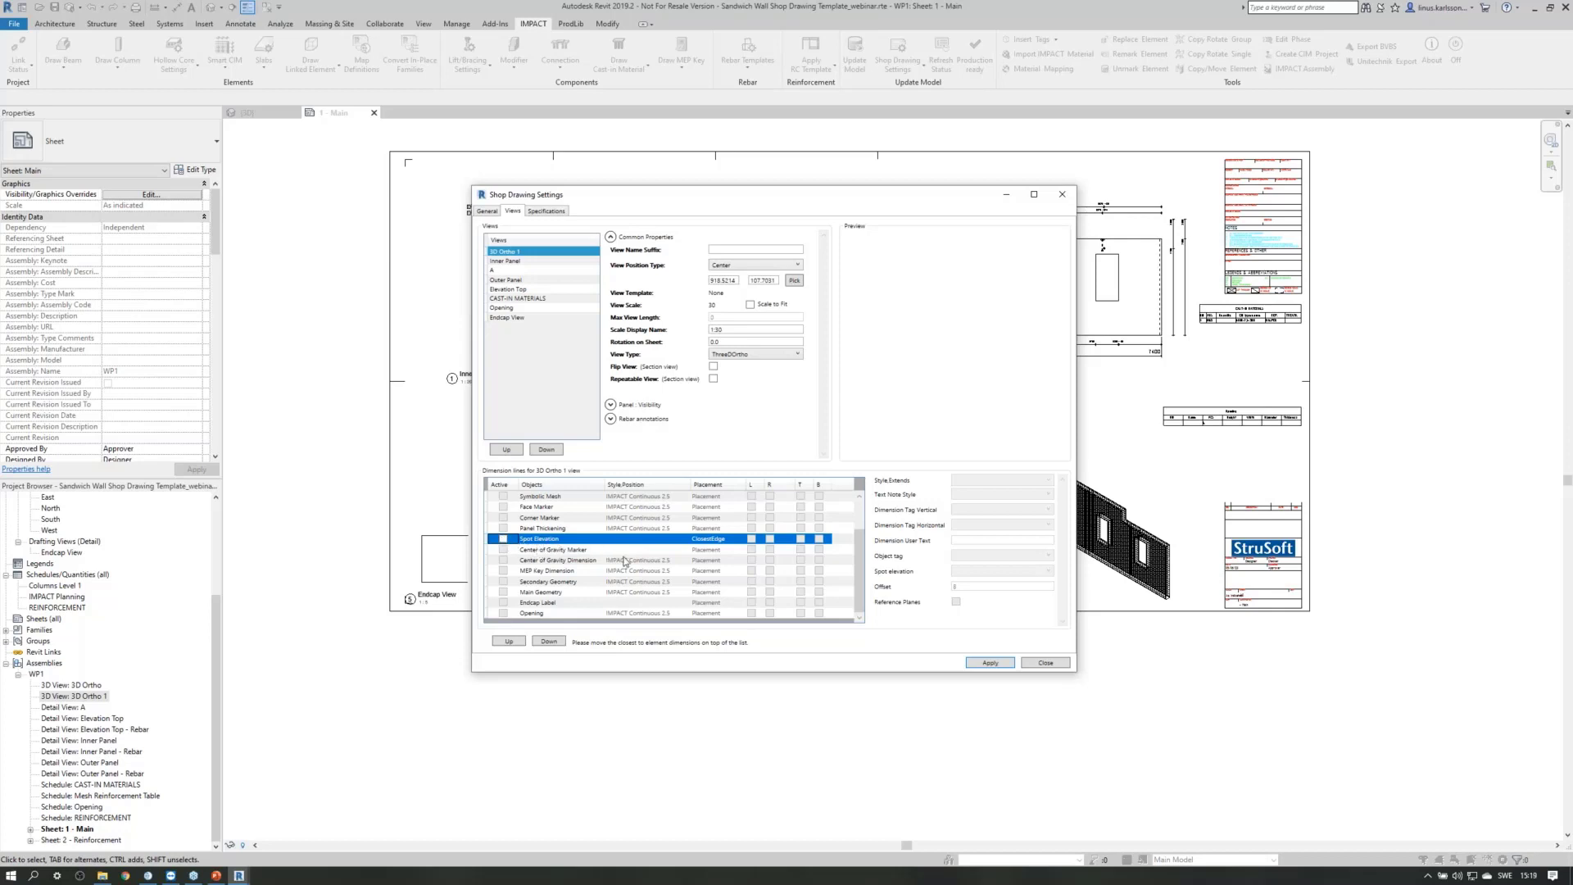
{"action": "left_click", "coordinate": [991, 664]}
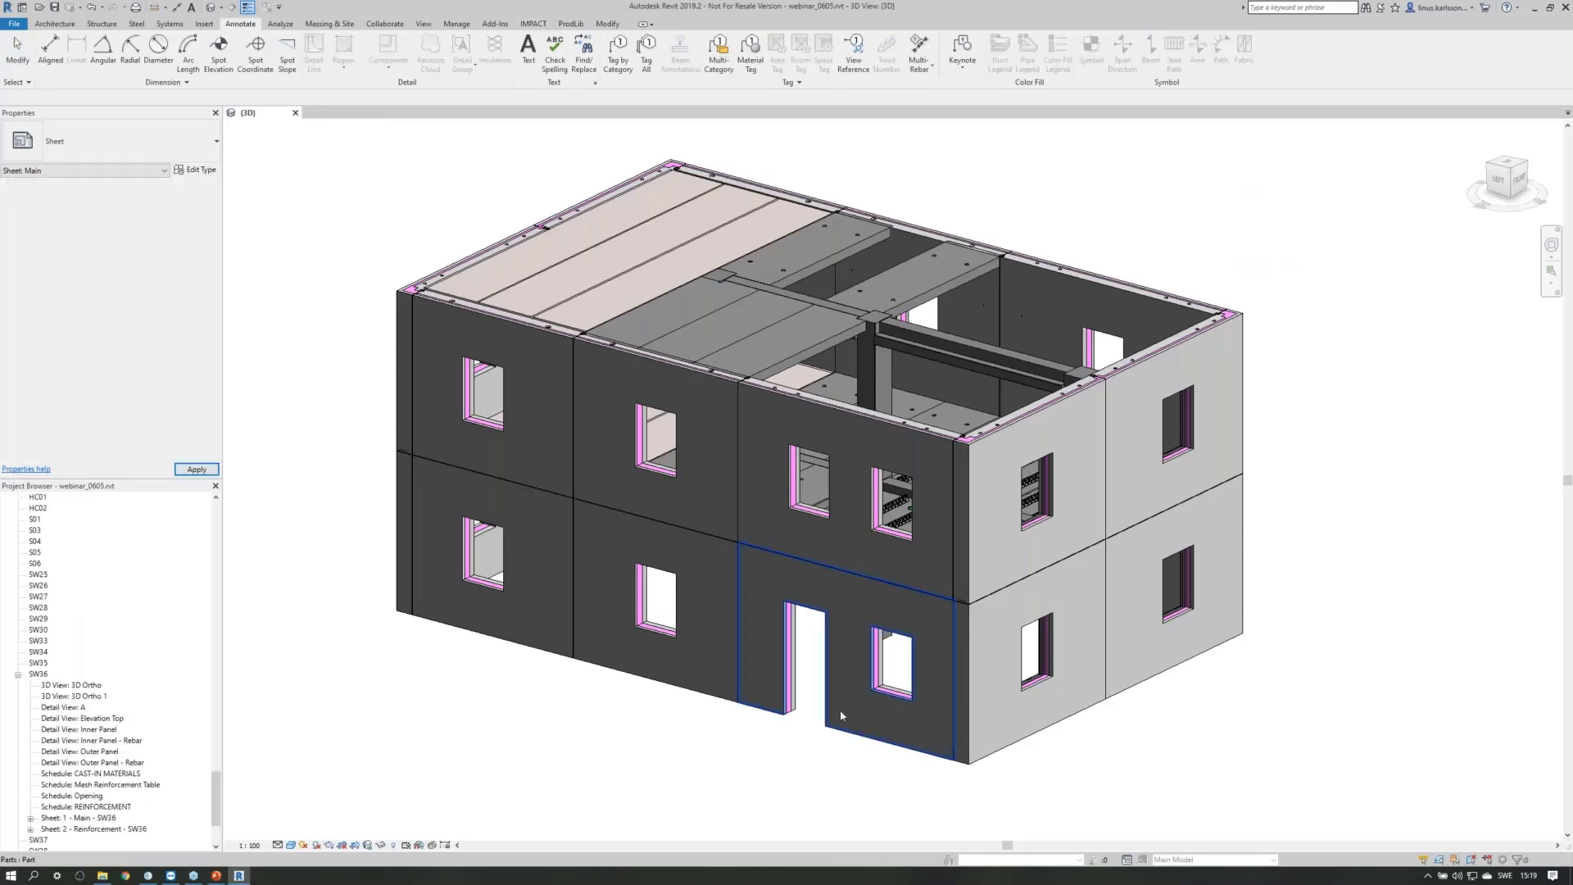
In the webinar_0605 project, select the SW33 wall assembly and create its shop drawings.
{"action": "left_click", "coordinate": [832, 731]}
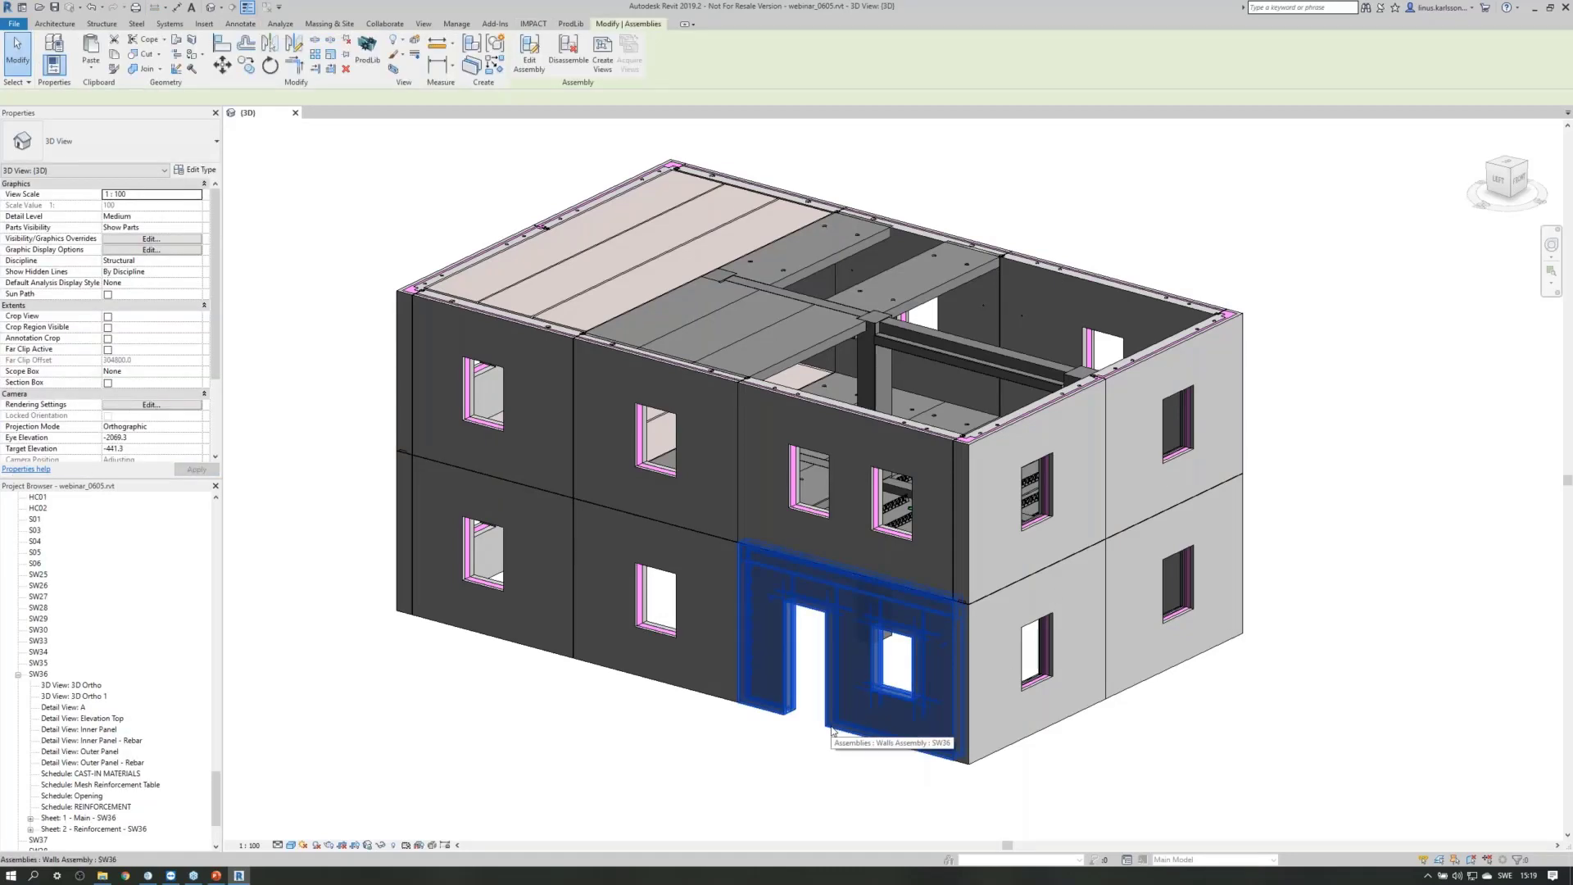
{"action": "left_click", "coordinate": [1309, 465]}
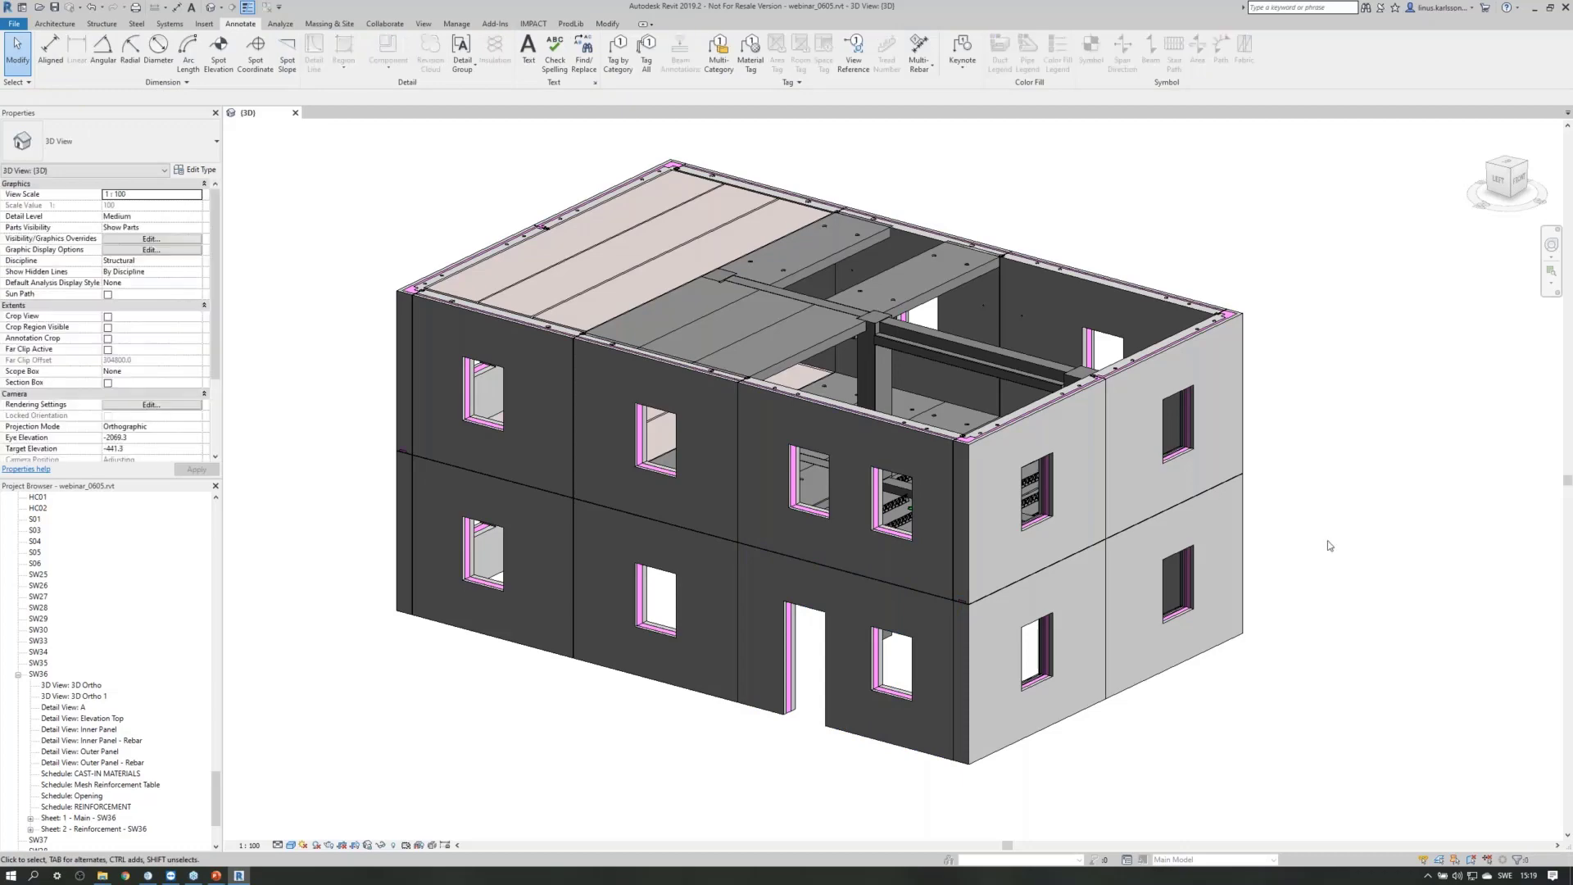
{"action": "middle_click_drag", "start_coordinate": [1328, 533], "coordinate": [883, 682], "text": "shift"}
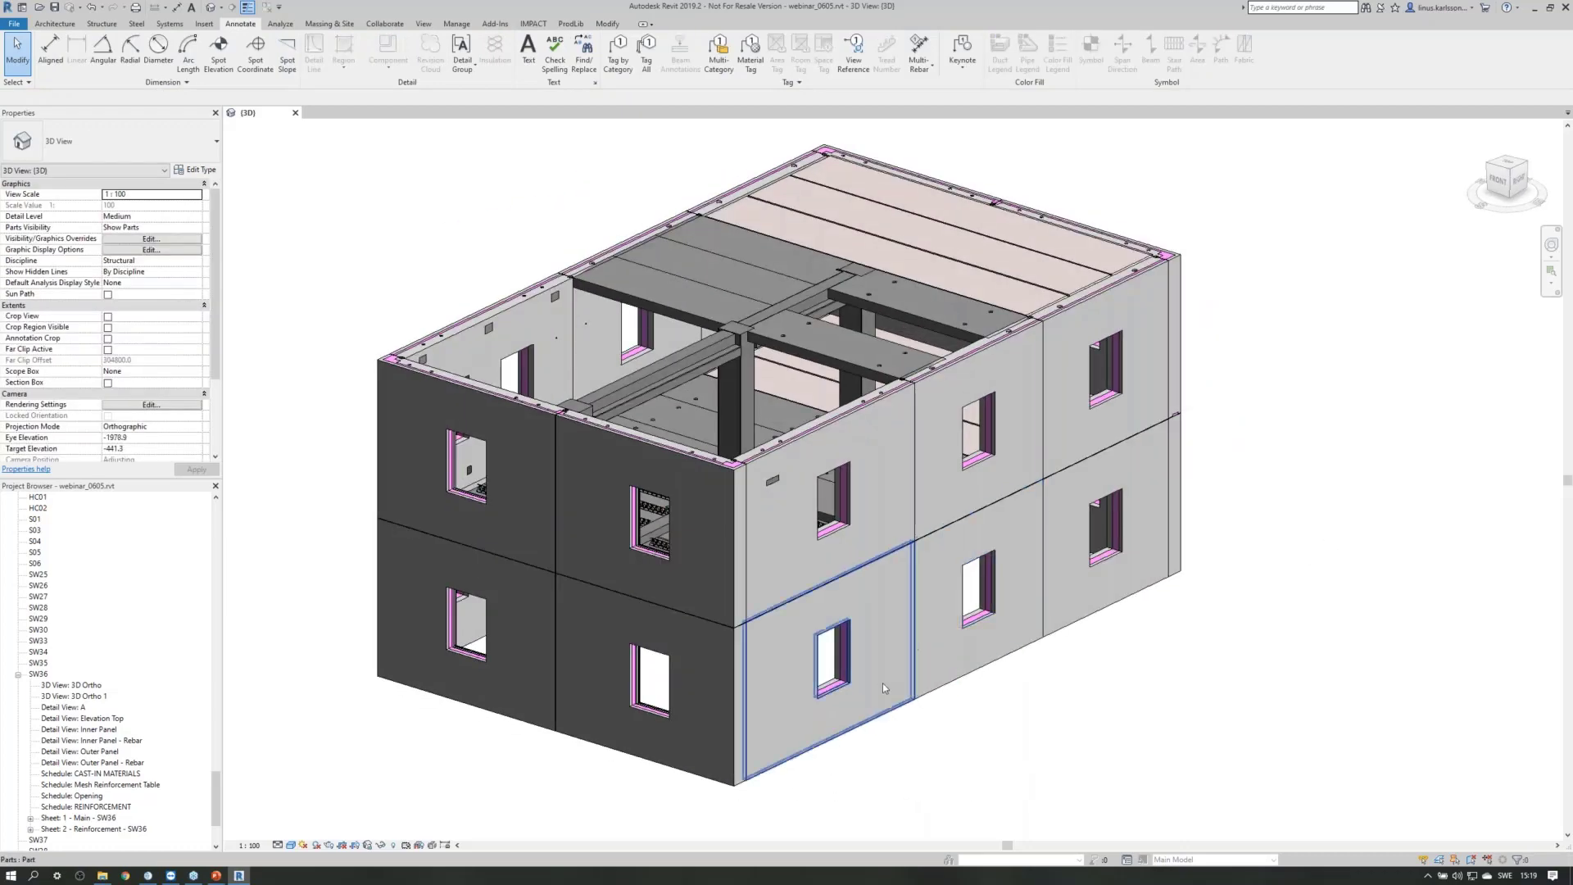
{"action": "left_click", "coordinate": [854, 732]}
{"action": "left_click", "coordinate": [533, 23]}
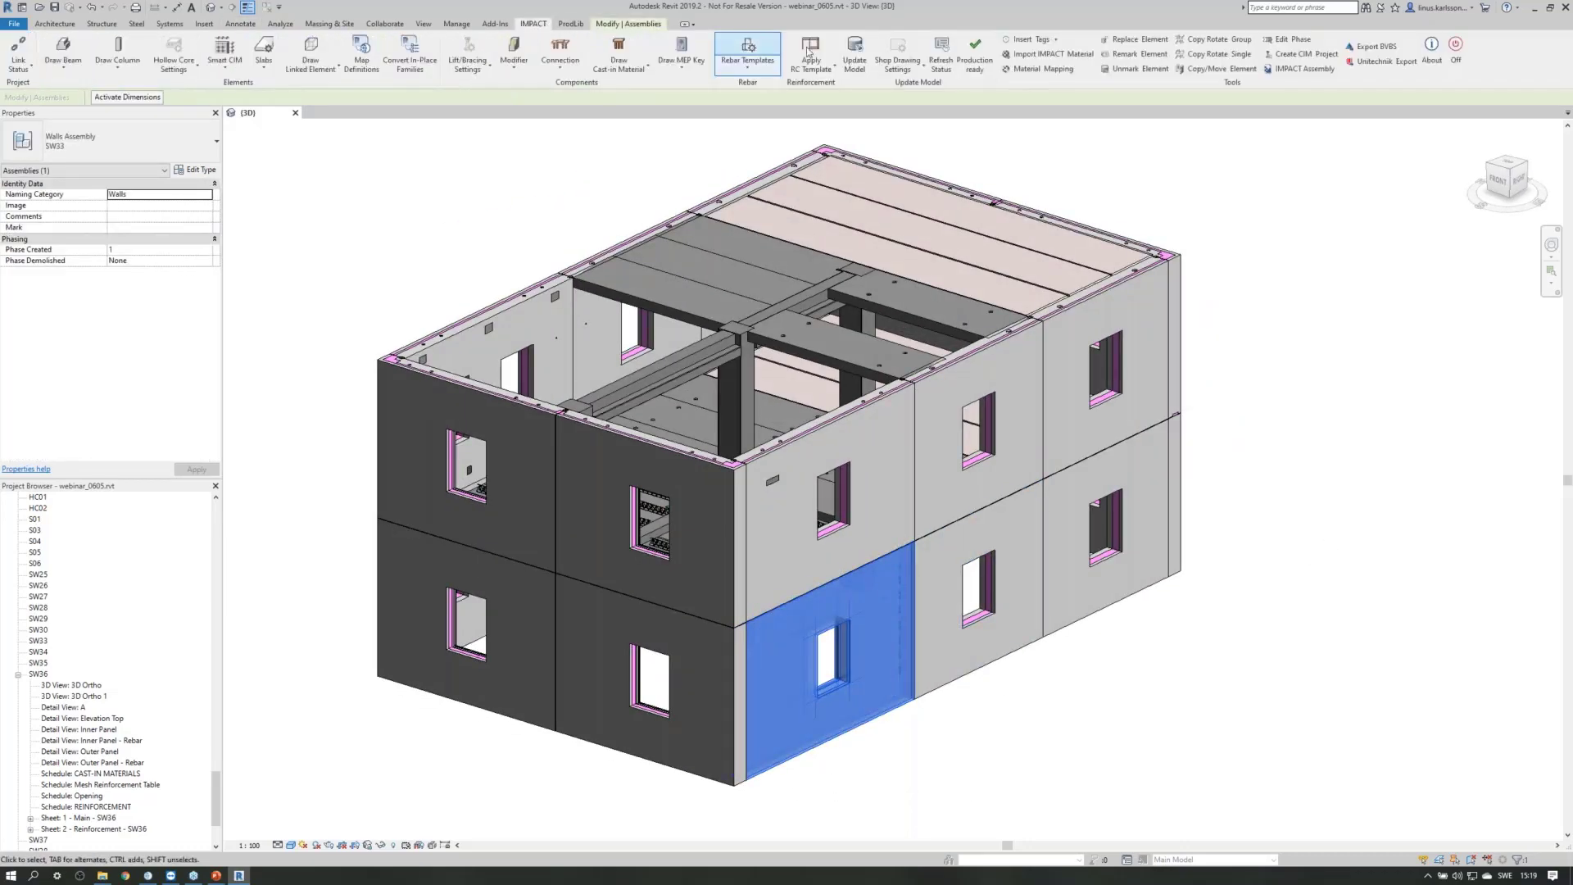
{"action": "left_click", "coordinate": [897, 59]}
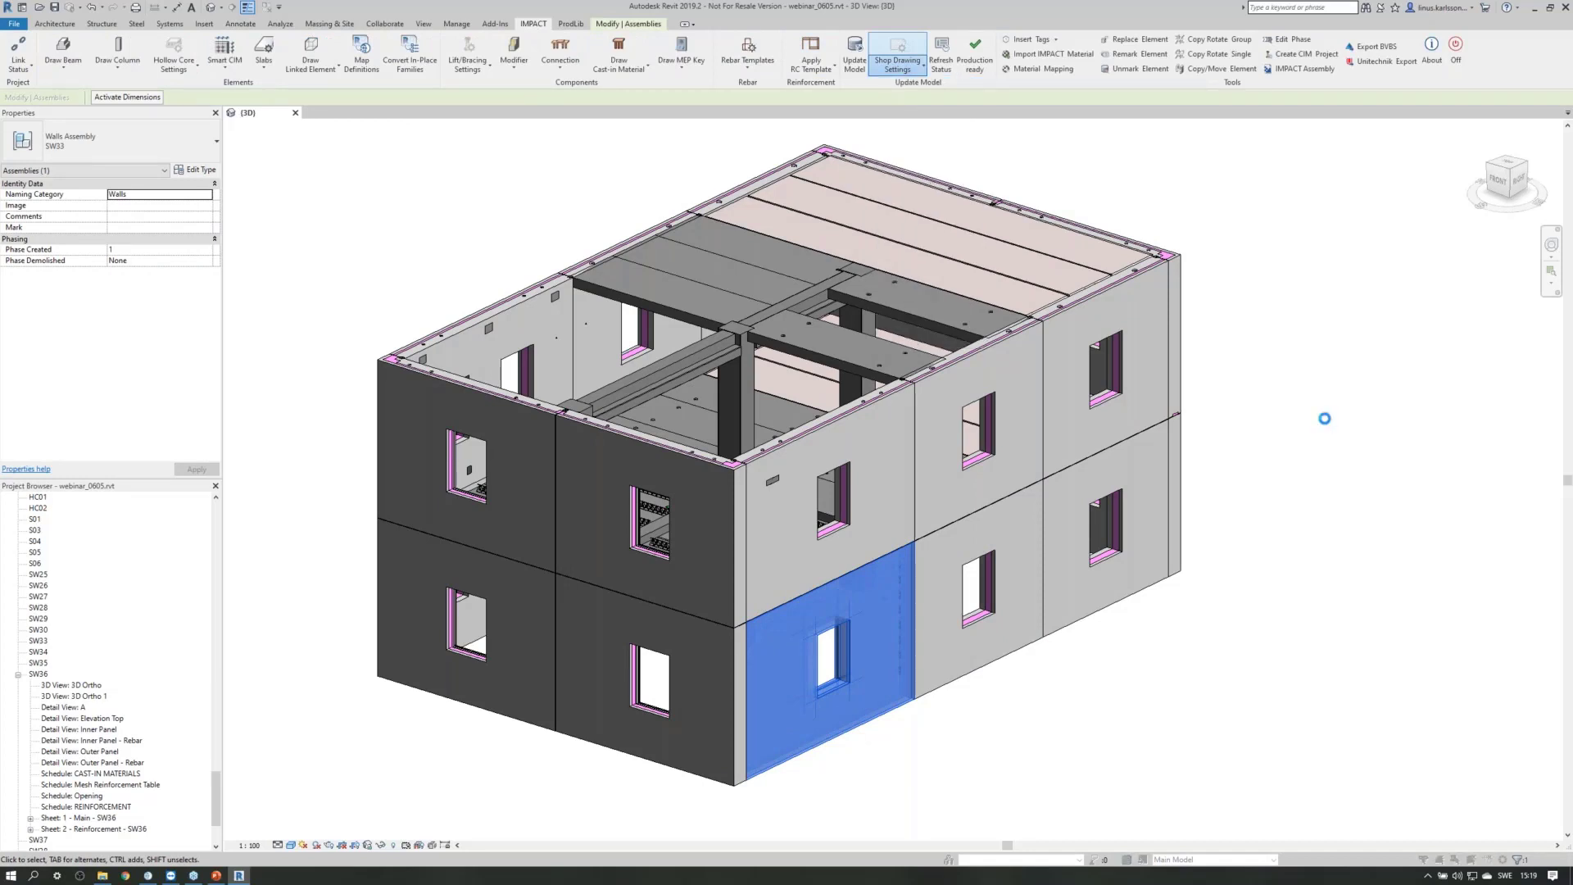
{"action": "left_click", "coordinate": [758, 543]}
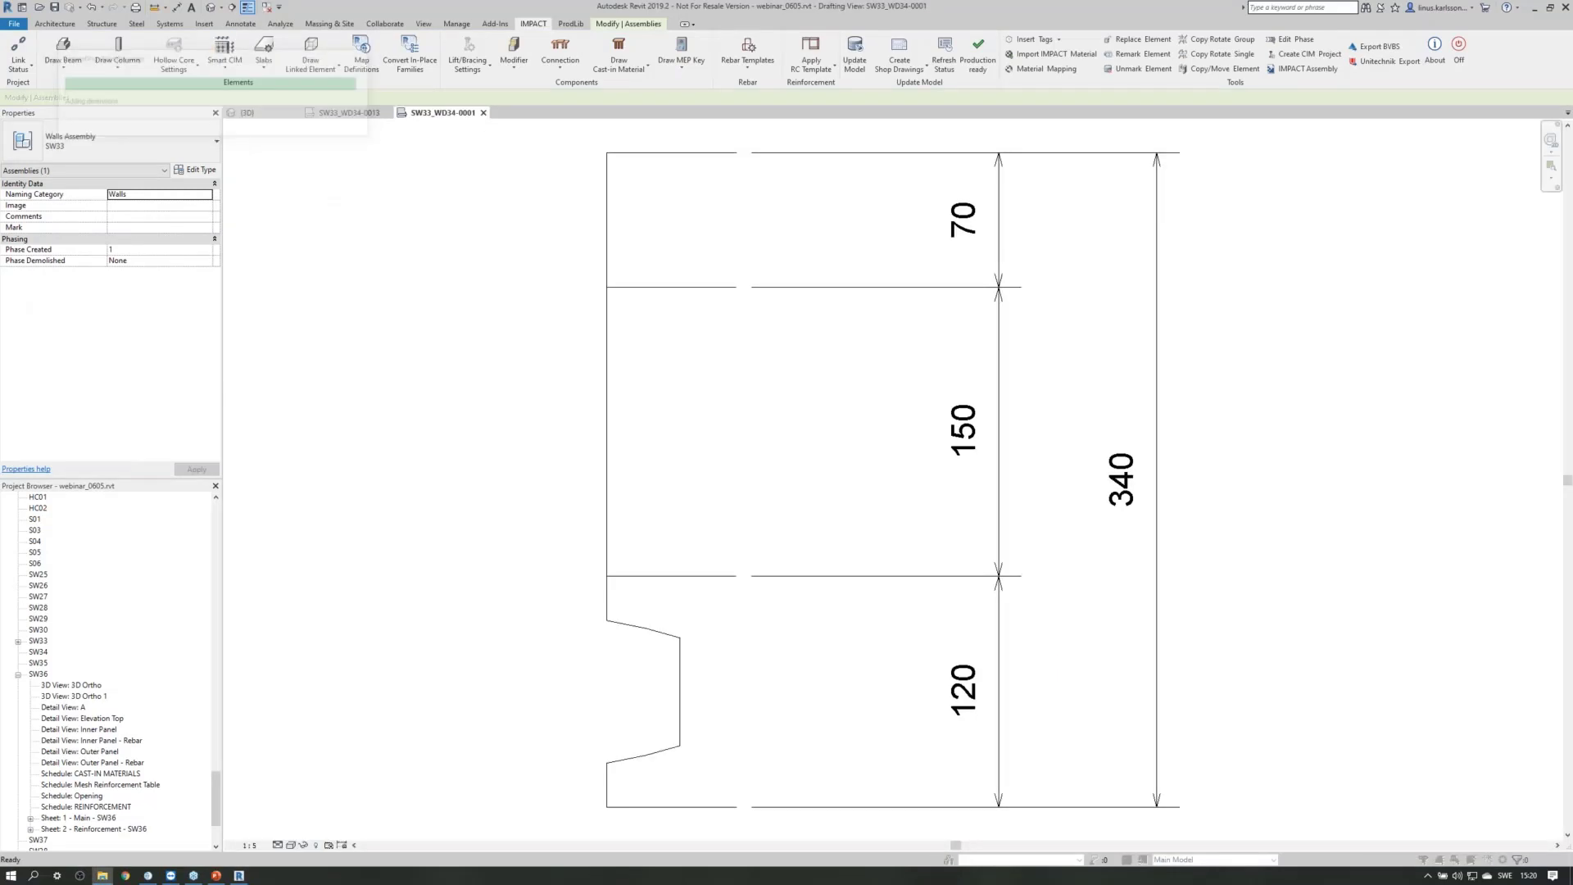
{"action": "left_click", "coordinate": [749, 425]}
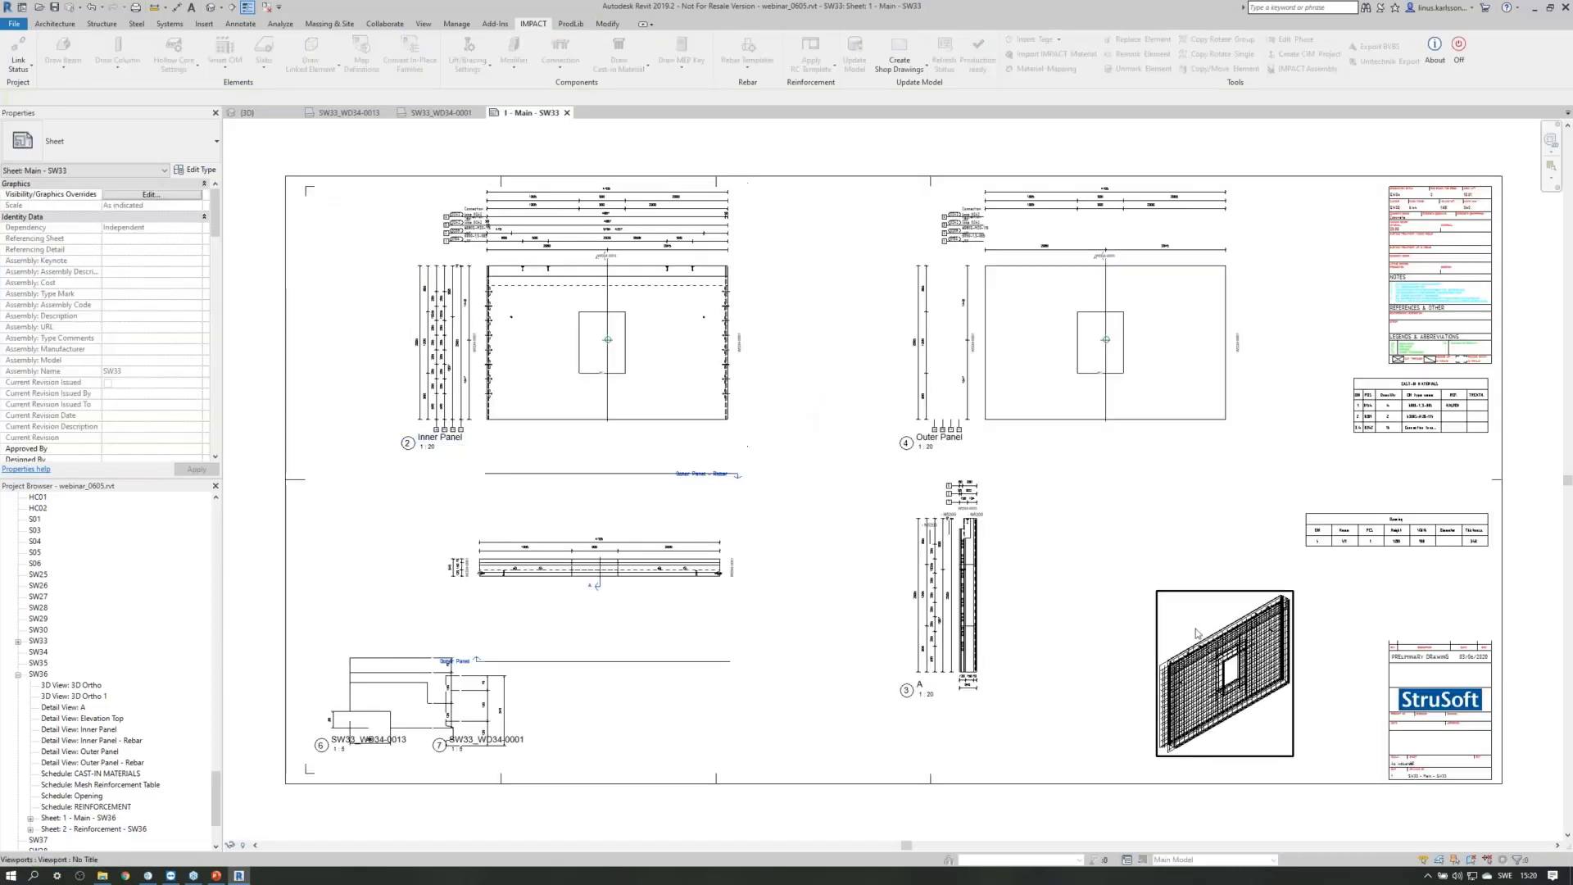
Move the SW33_WD34-0001 endcap view away from the SW33_WD34-0013 view and inspect the 3D view on the SW33 Main sheet.
{"action": "left_click", "coordinate": [487, 712]}
{"action": "left_click_drag", "start_coordinate": [487, 712], "coordinate": [596, 711]}
{"action": "left_click", "coordinate": [721, 716]}
{"action": "scroll", "coordinate": [1266, 732], "scroll_direction": "up", "scroll_amount": 2}
{"action": "scroll", "coordinate": [1262, 732], "scroll_direction": "up", "scroll_amount": 3}
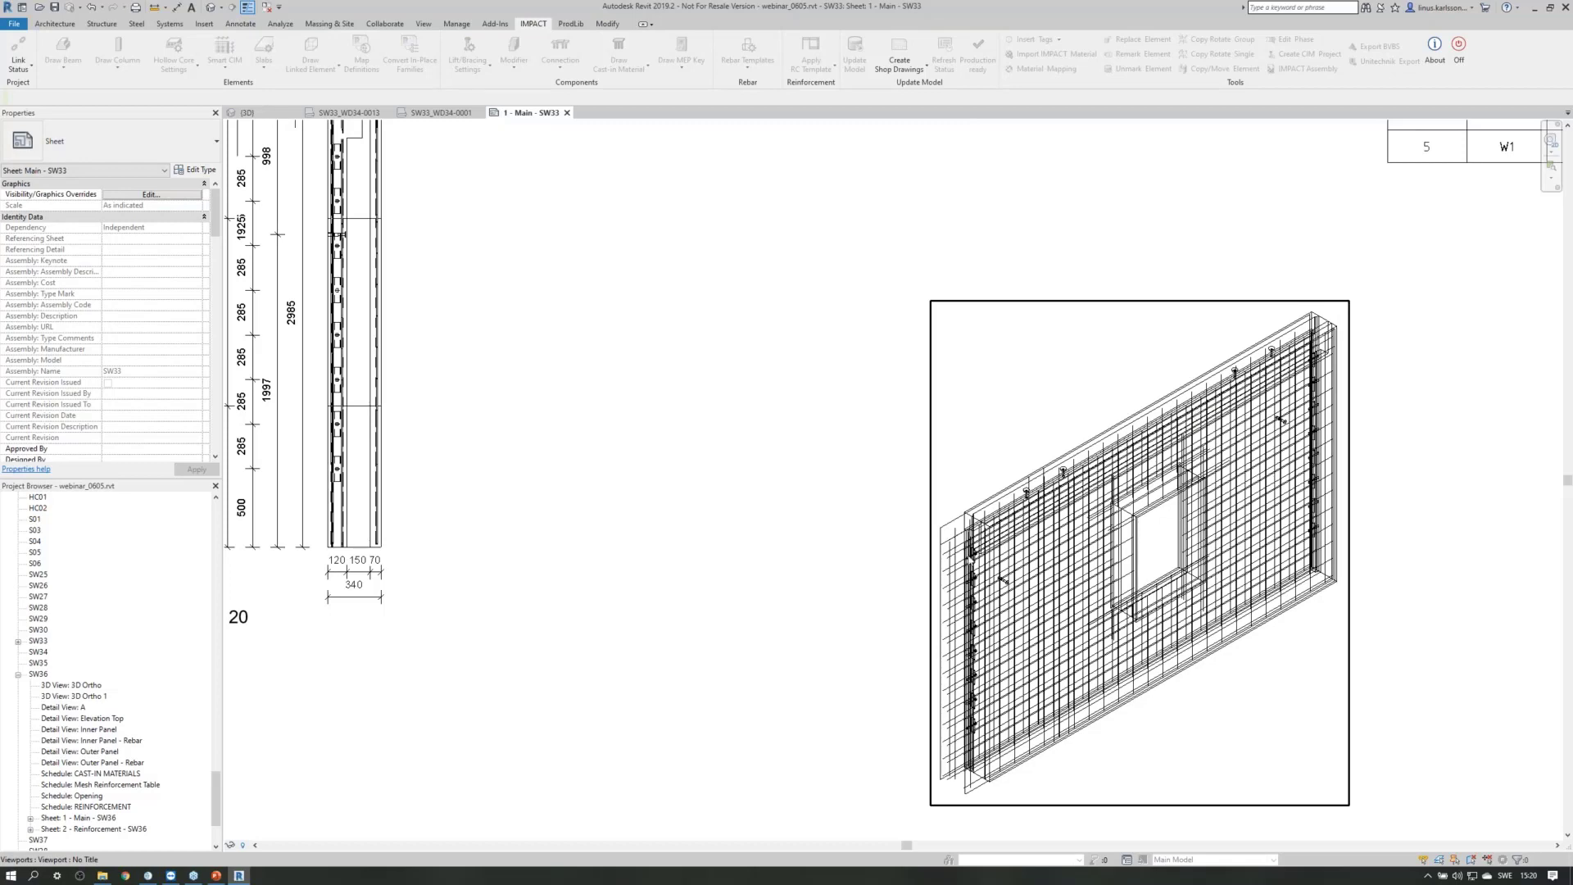
{"action": "scroll", "coordinate": [1095, 351], "scroll_direction": "down", "scroll_amount": 3}
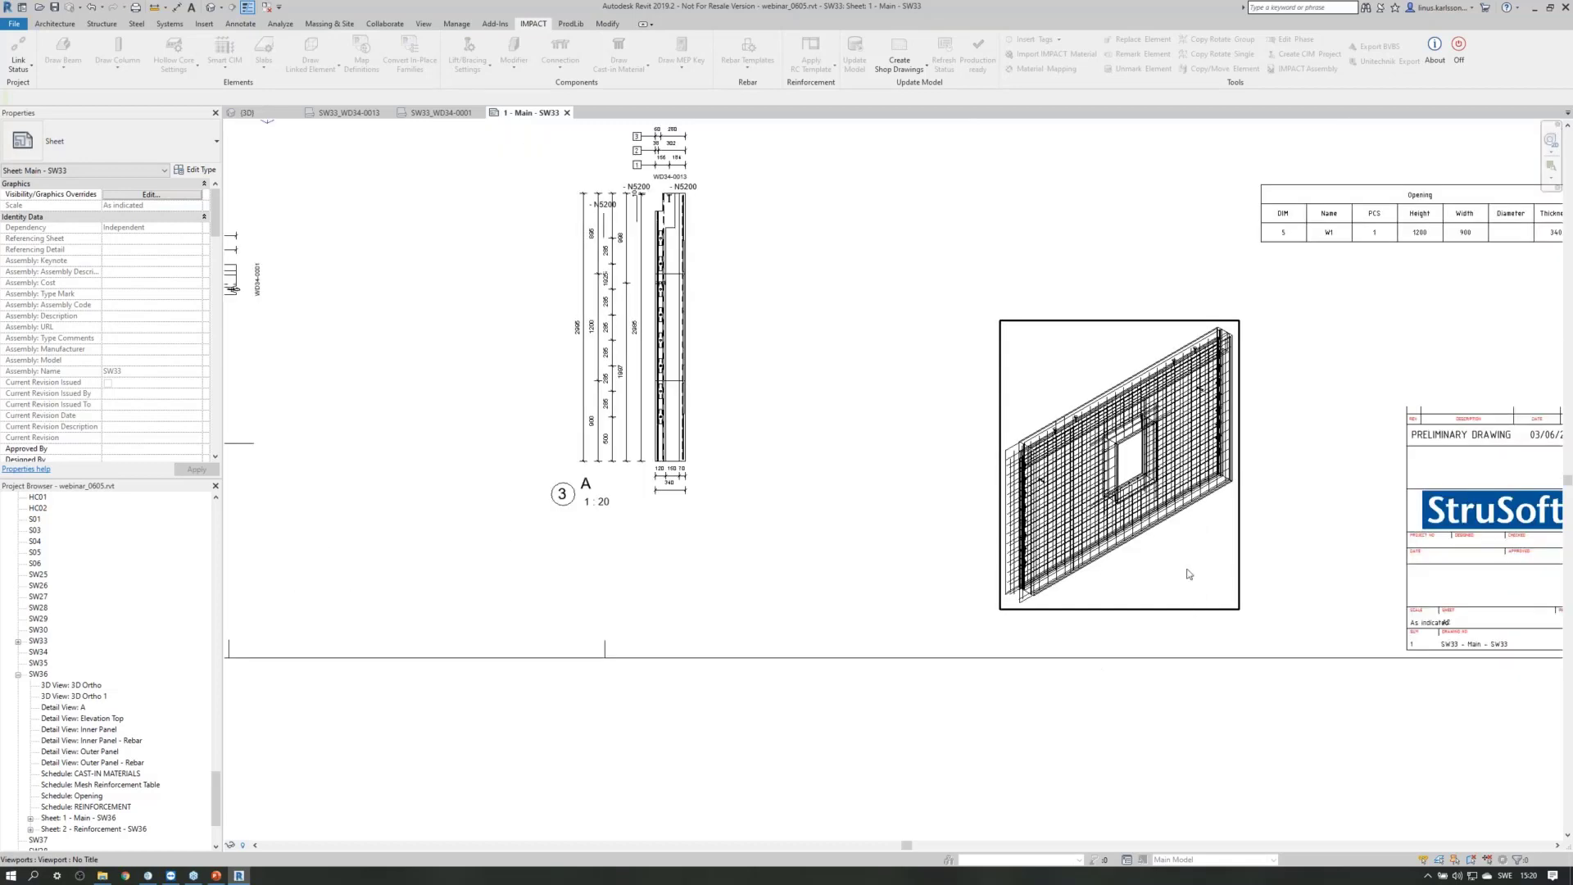
In SW33's 3D Ortho 1 sheet view, hide Structural Fabric Areas, Structural Fabric Reinforcement and Structural Rebar, then return to the sheet.
{"action": "double_click", "coordinate": [1189, 574]}
{"action": "key", "text": "v"}
{"action": "key", "text": "v"}
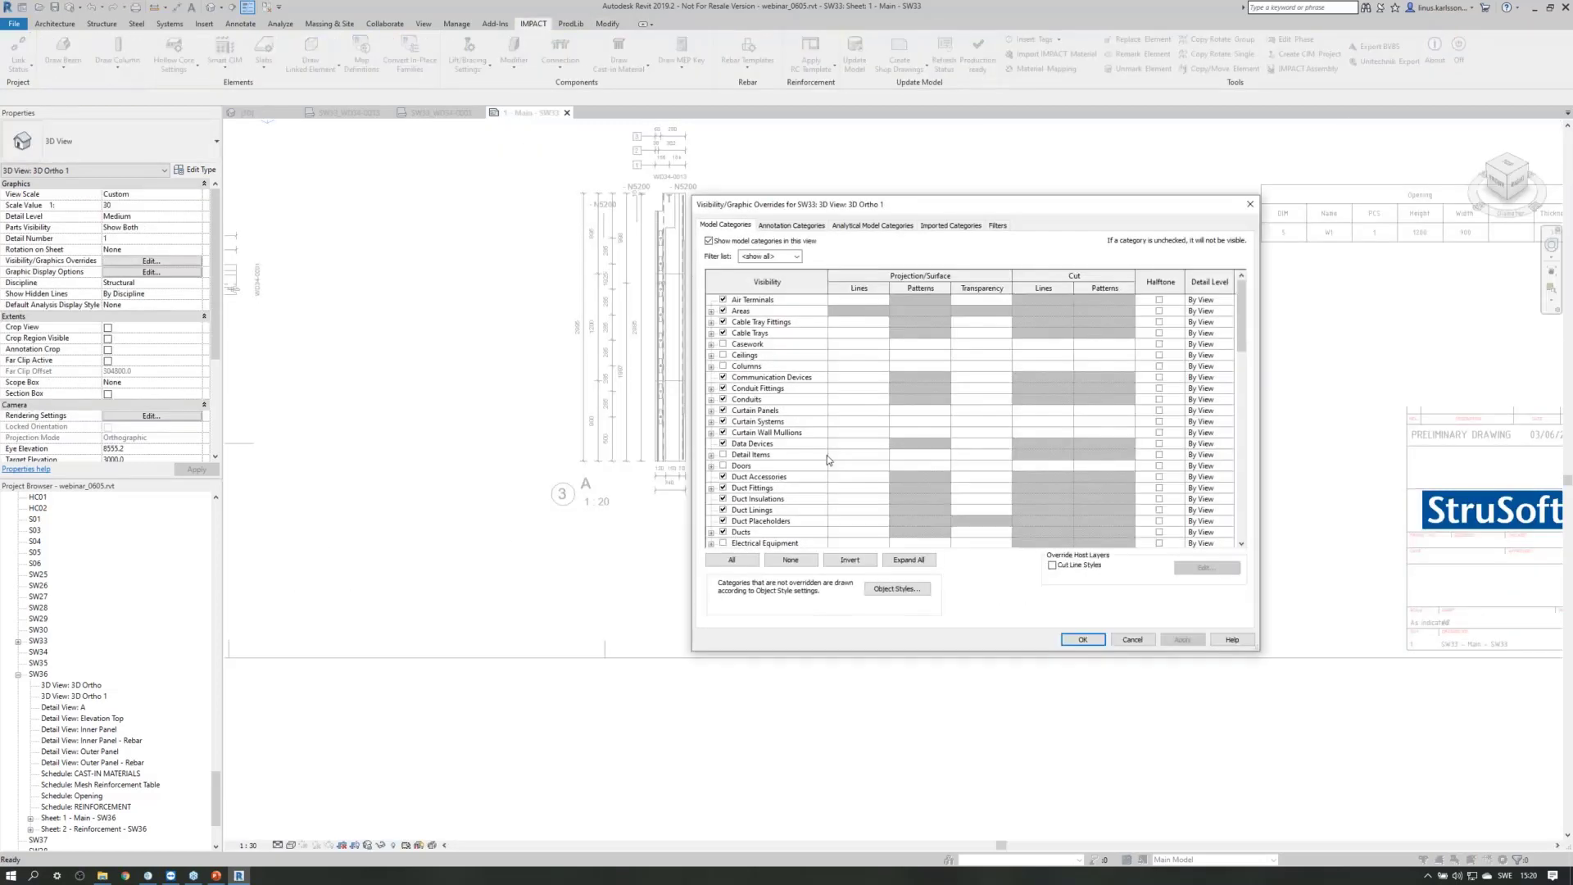
{"action": "left_click", "coordinate": [817, 456]}
{"action": "key", "text": "s"}
{"action": "scroll", "coordinate": [798, 491], "scroll_direction": "down", "scroll_amount": 4}
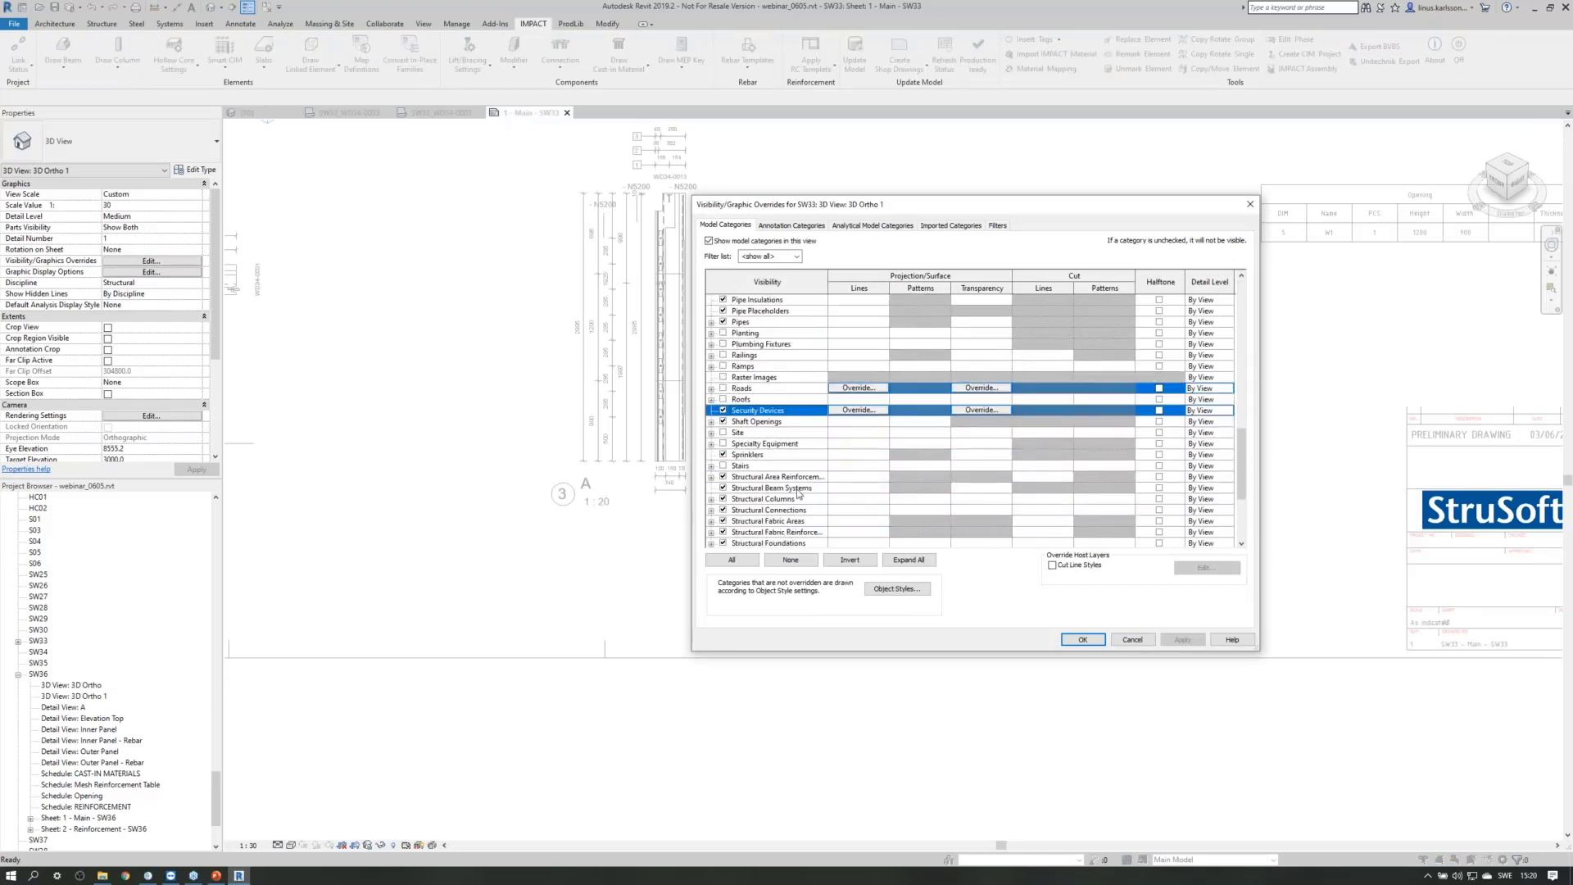
{"action": "scroll", "coordinate": [799, 493], "scroll_direction": "down", "scroll_amount": 4}
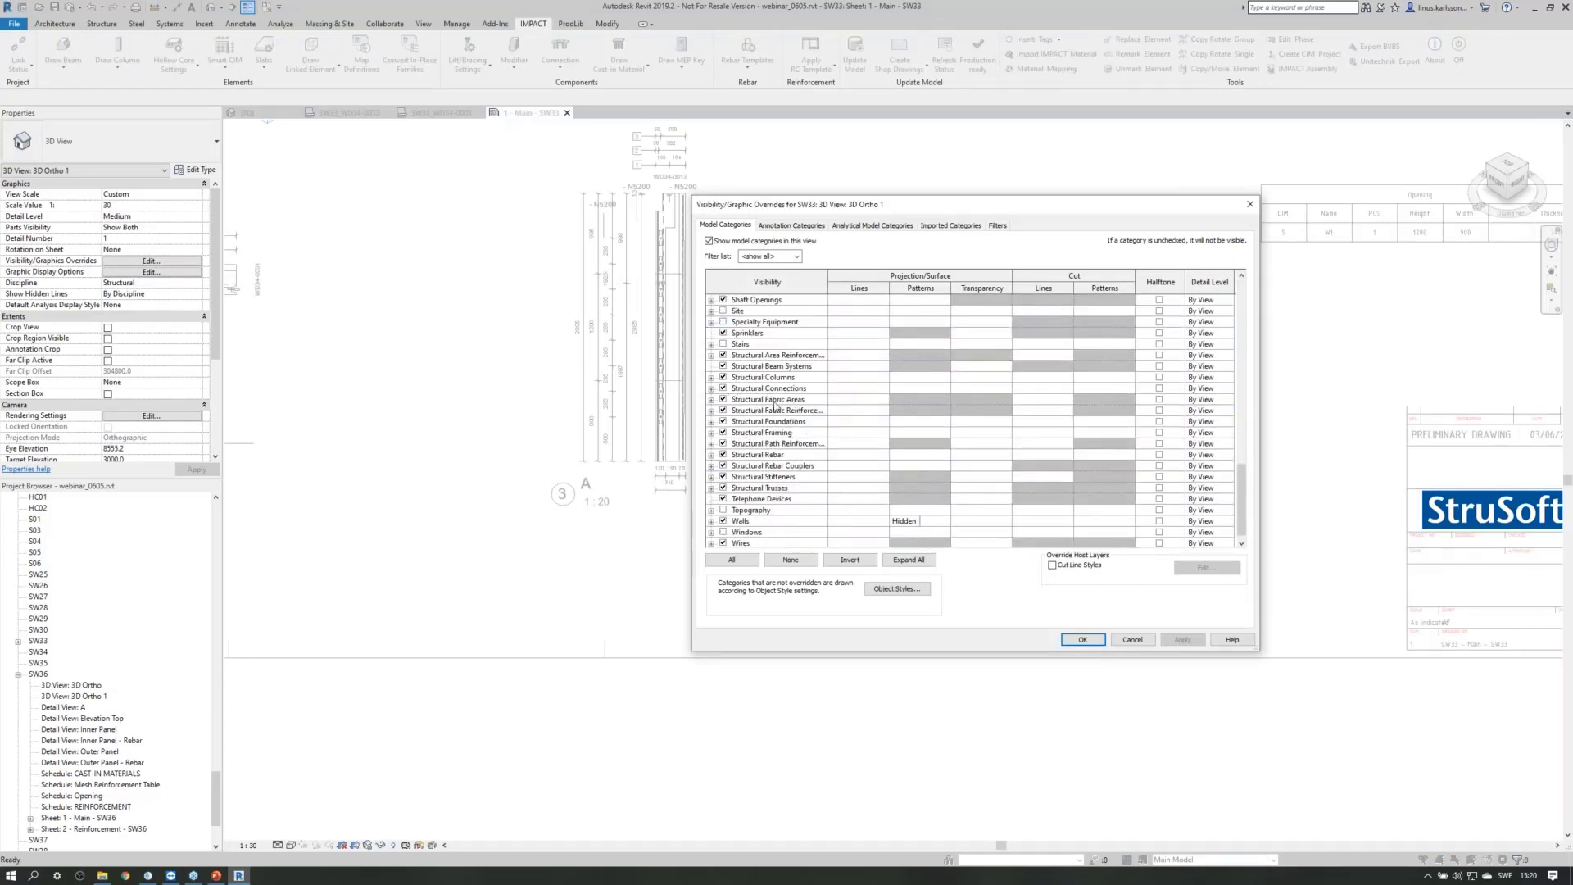
{"action": "left_click", "coordinate": [724, 410]}
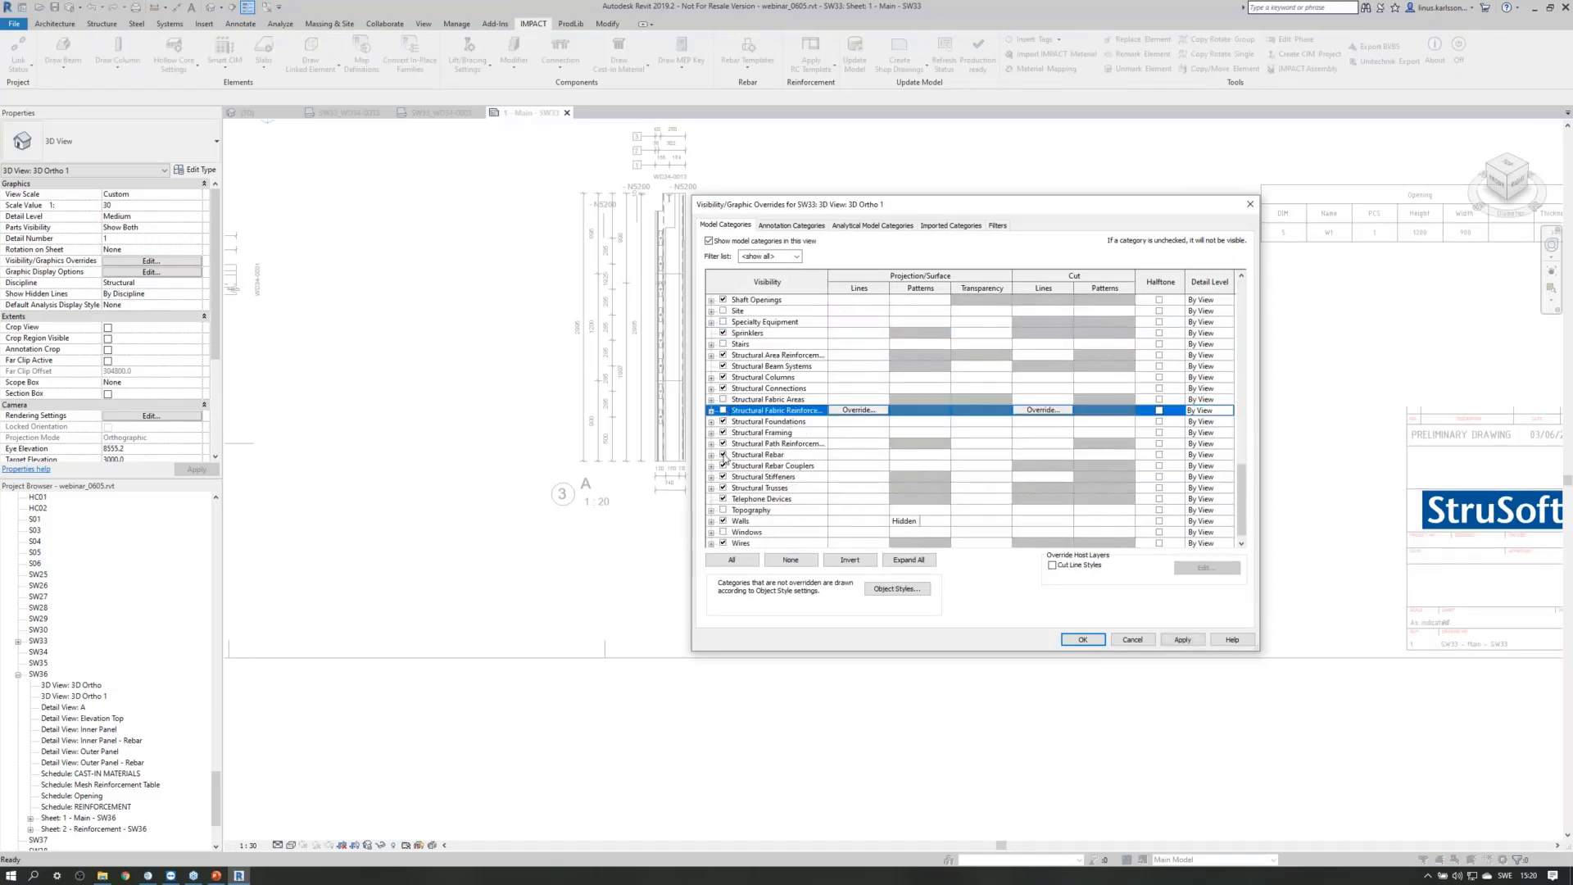
{"action": "left_click", "coordinate": [723, 455]}
{"action": "left_click", "coordinate": [1083, 639]}
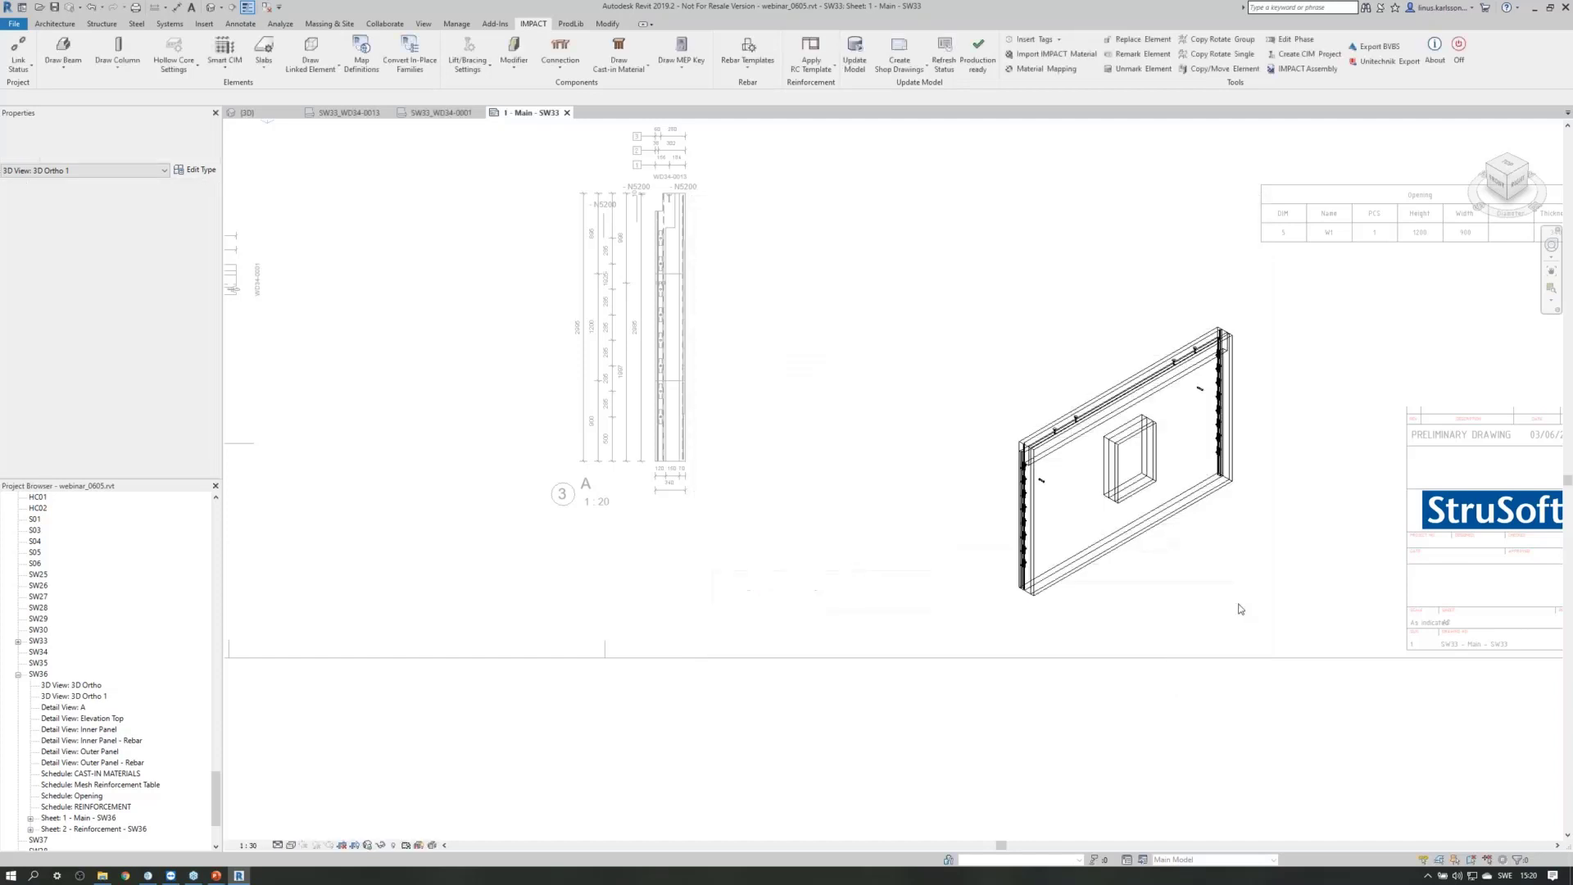
{"action": "scroll", "coordinate": [1221, 728], "scroll_direction": "down", "scroll_amount": 3}
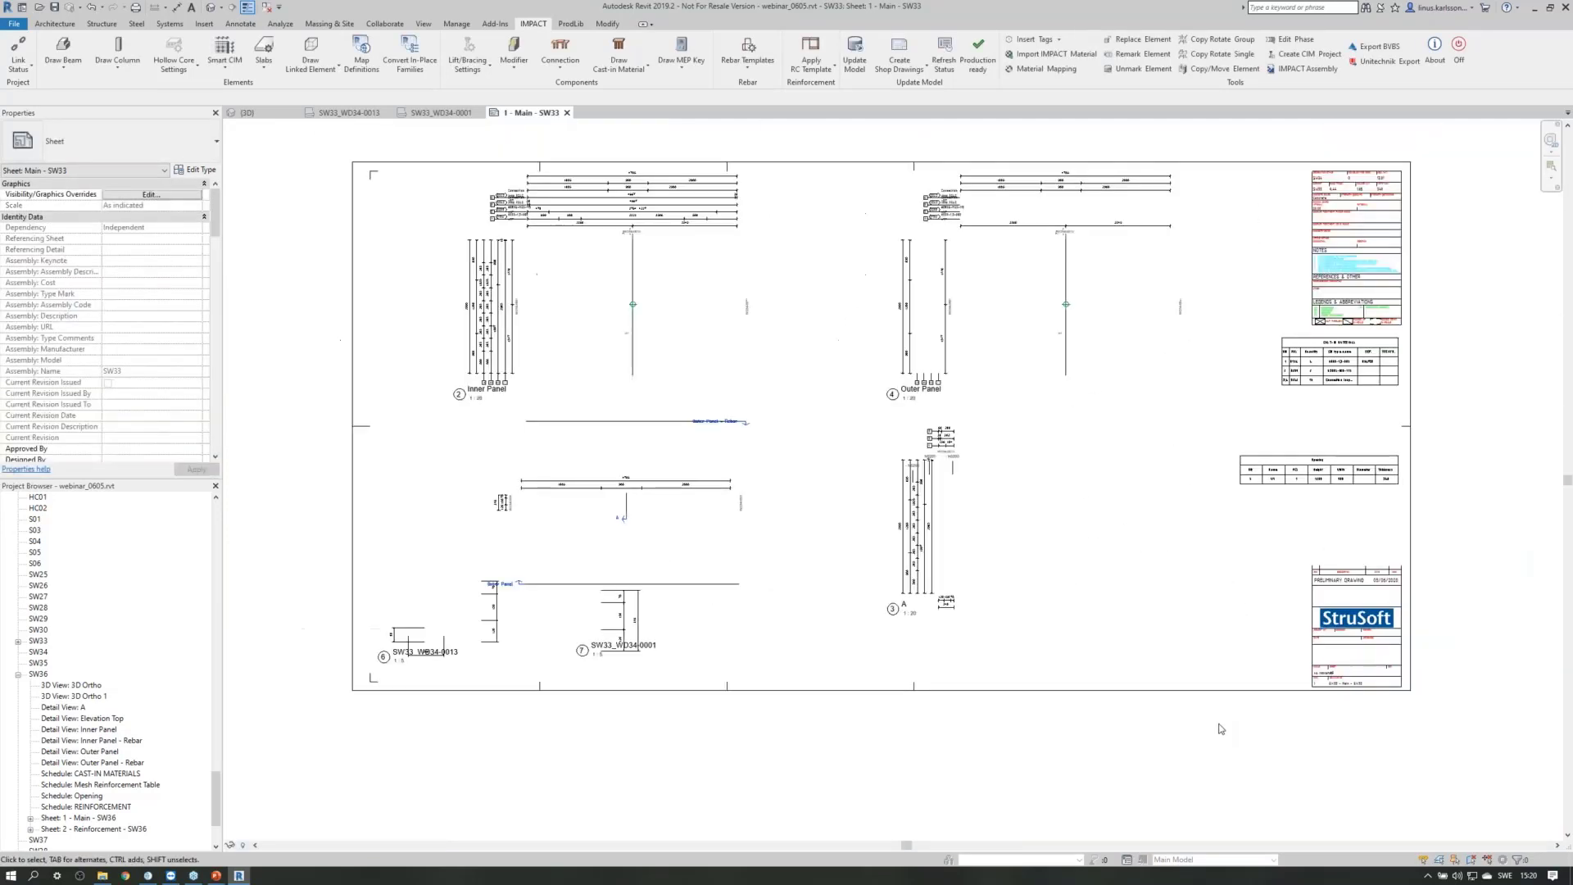
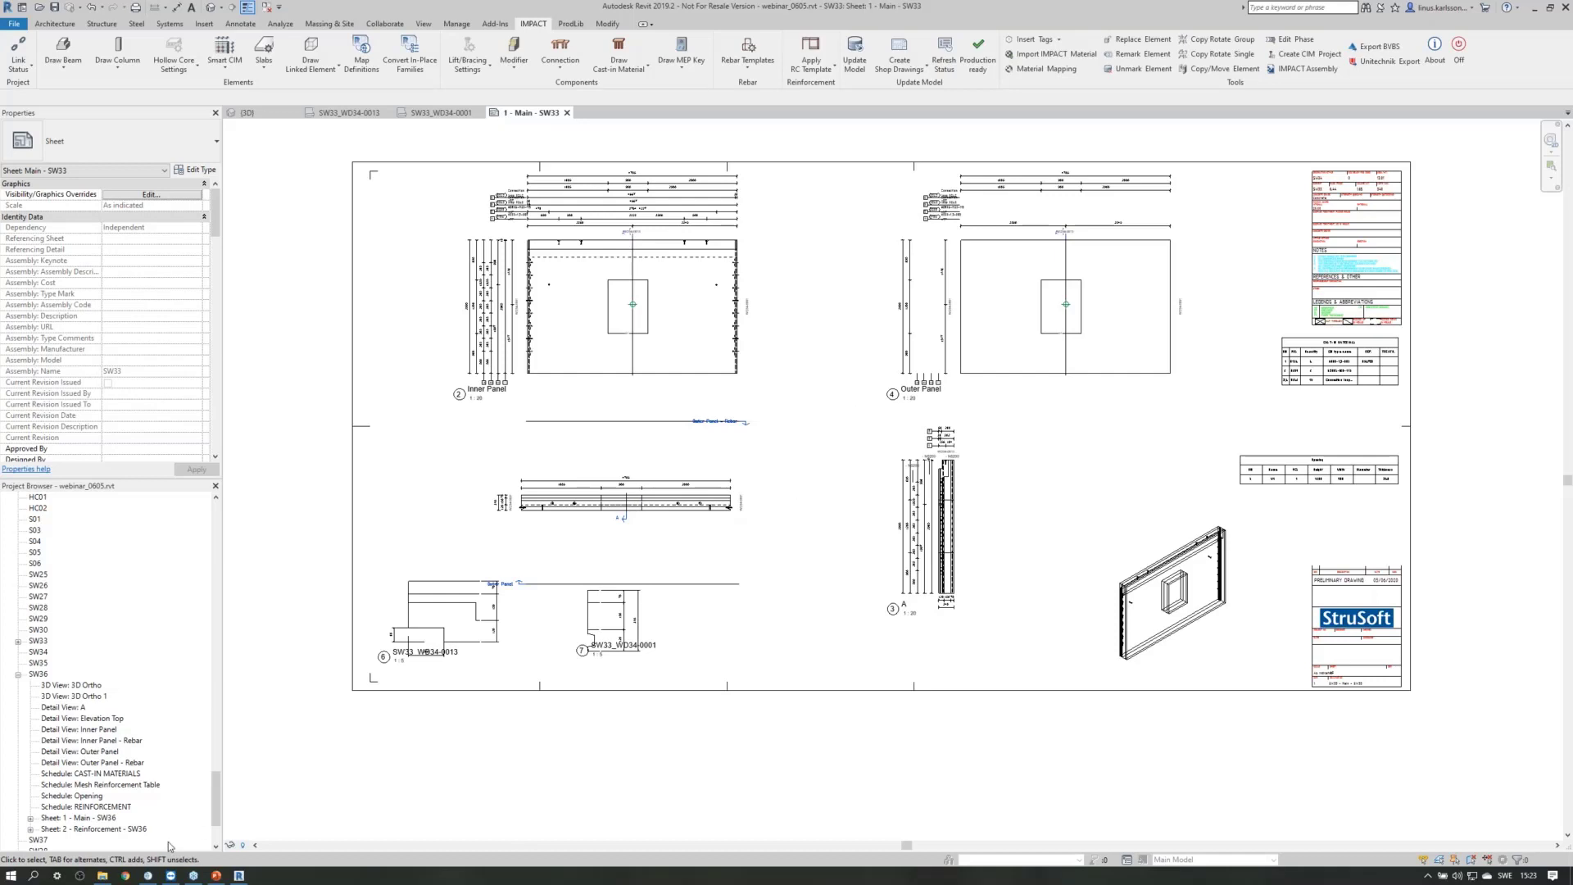
Switch to File Explorer and open the Standard\1100\1100 folder under Impact_Amazon_Europe_16.
{"action": "left_click", "coordinate": [104, 876]}
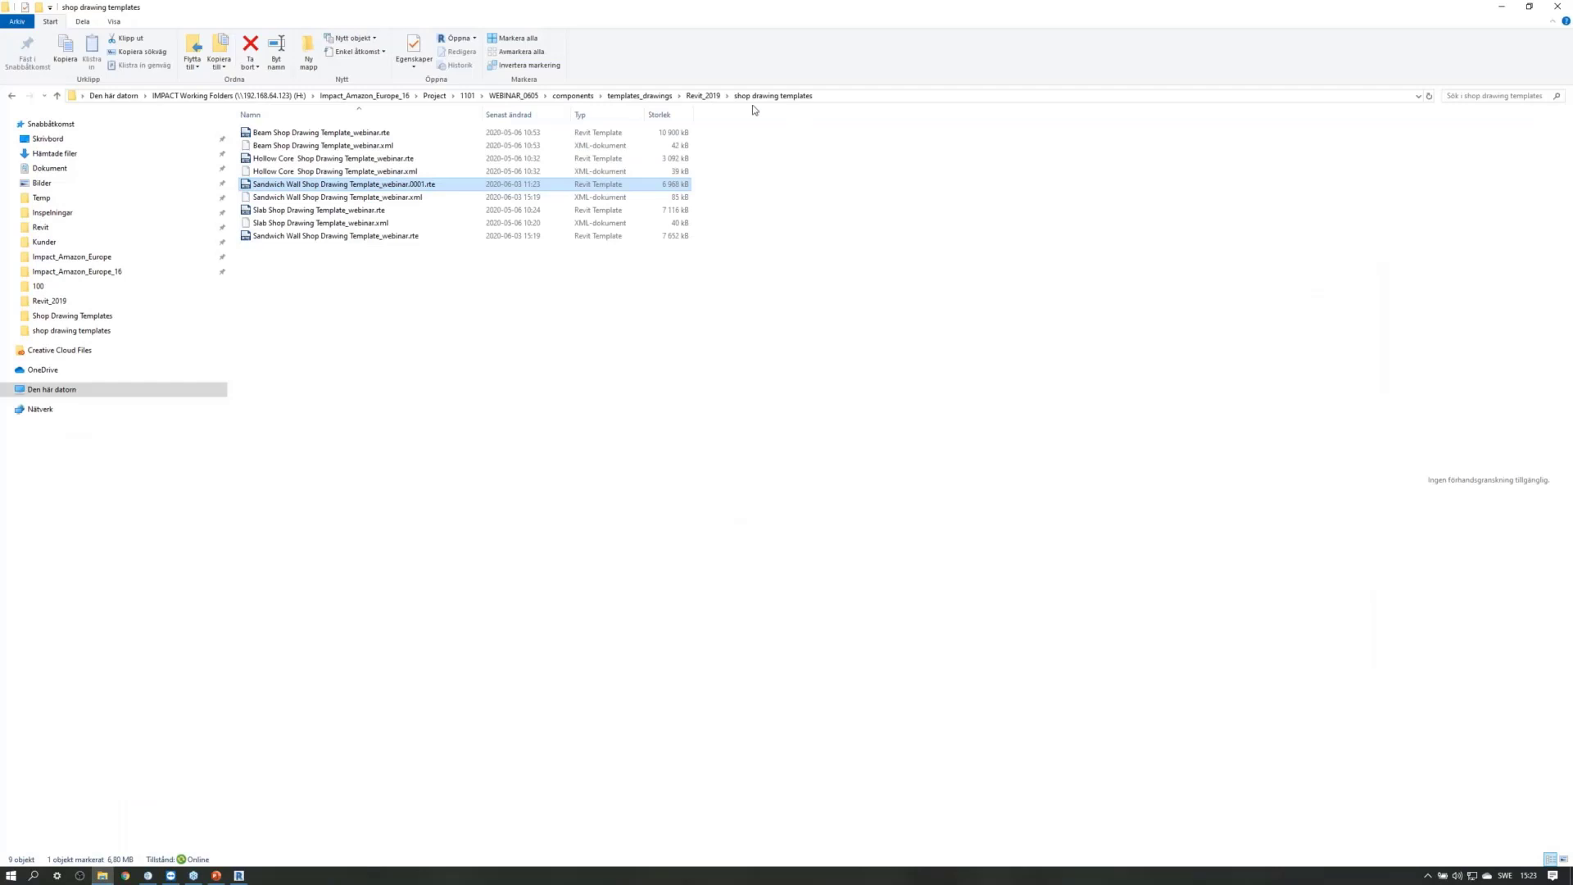
{"action": "left_click", "coordinate": [703, 96]}
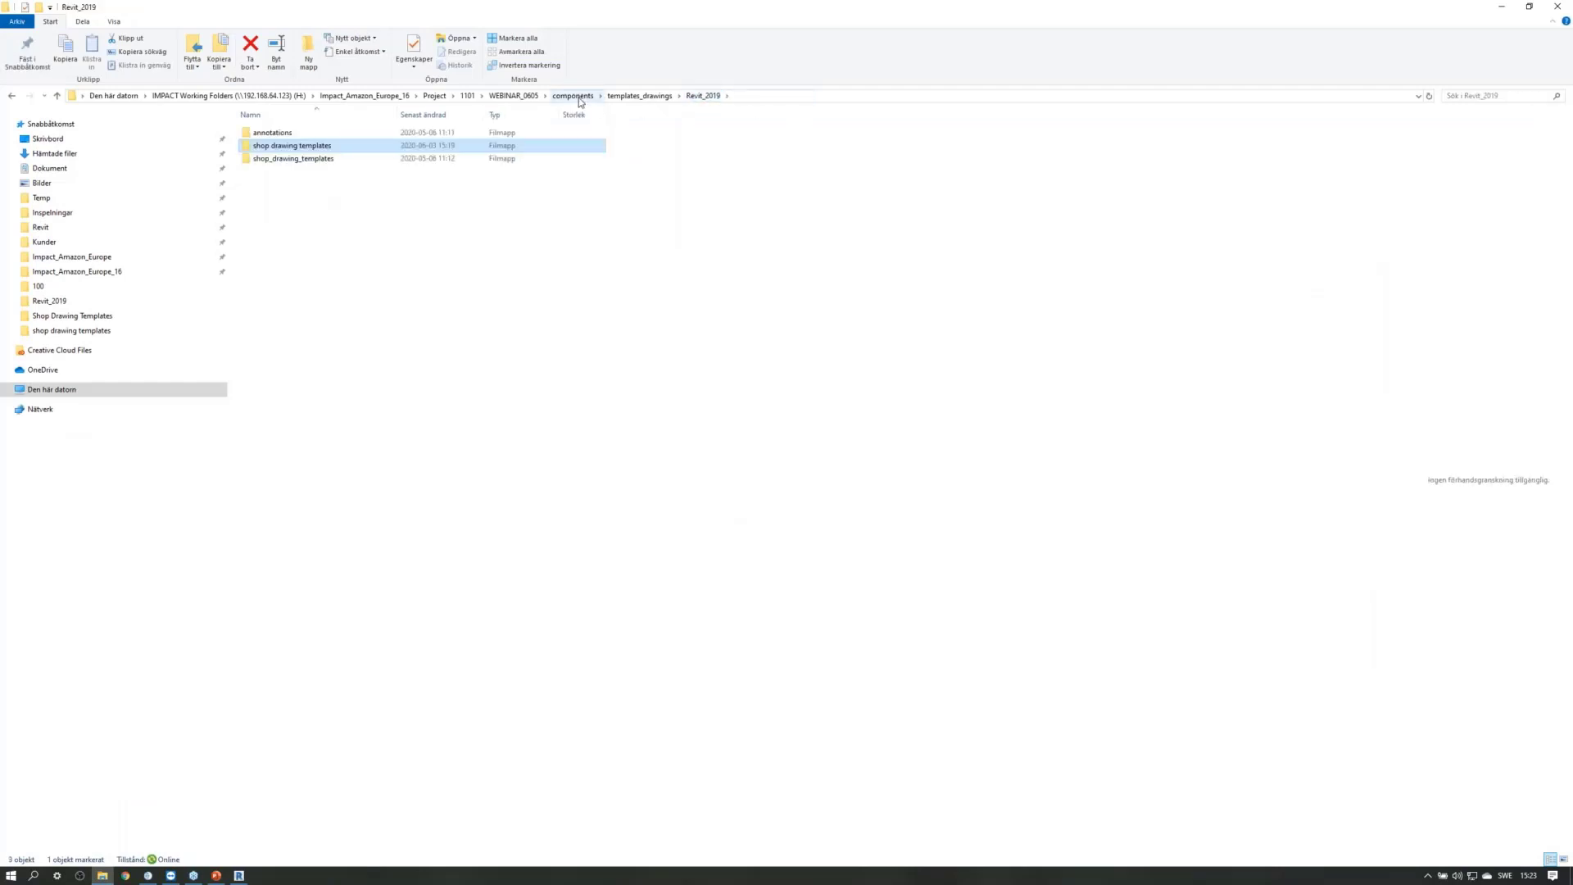
{"action": "left_click", "coordinate": [365, 96]}
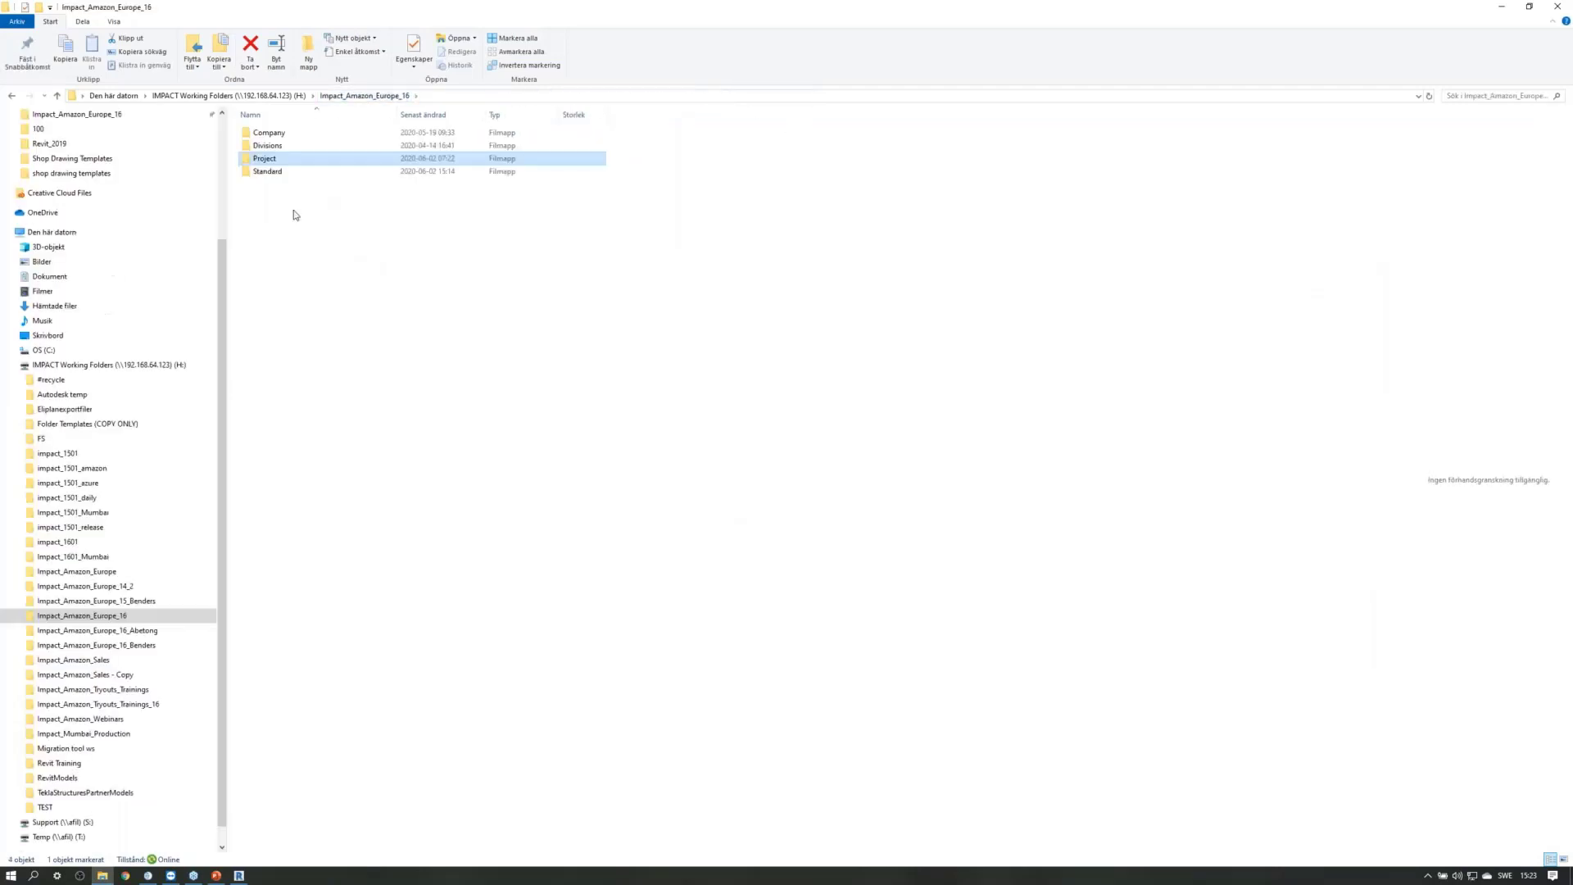
{"action": "double_click", "coordinate": [274, 174]}
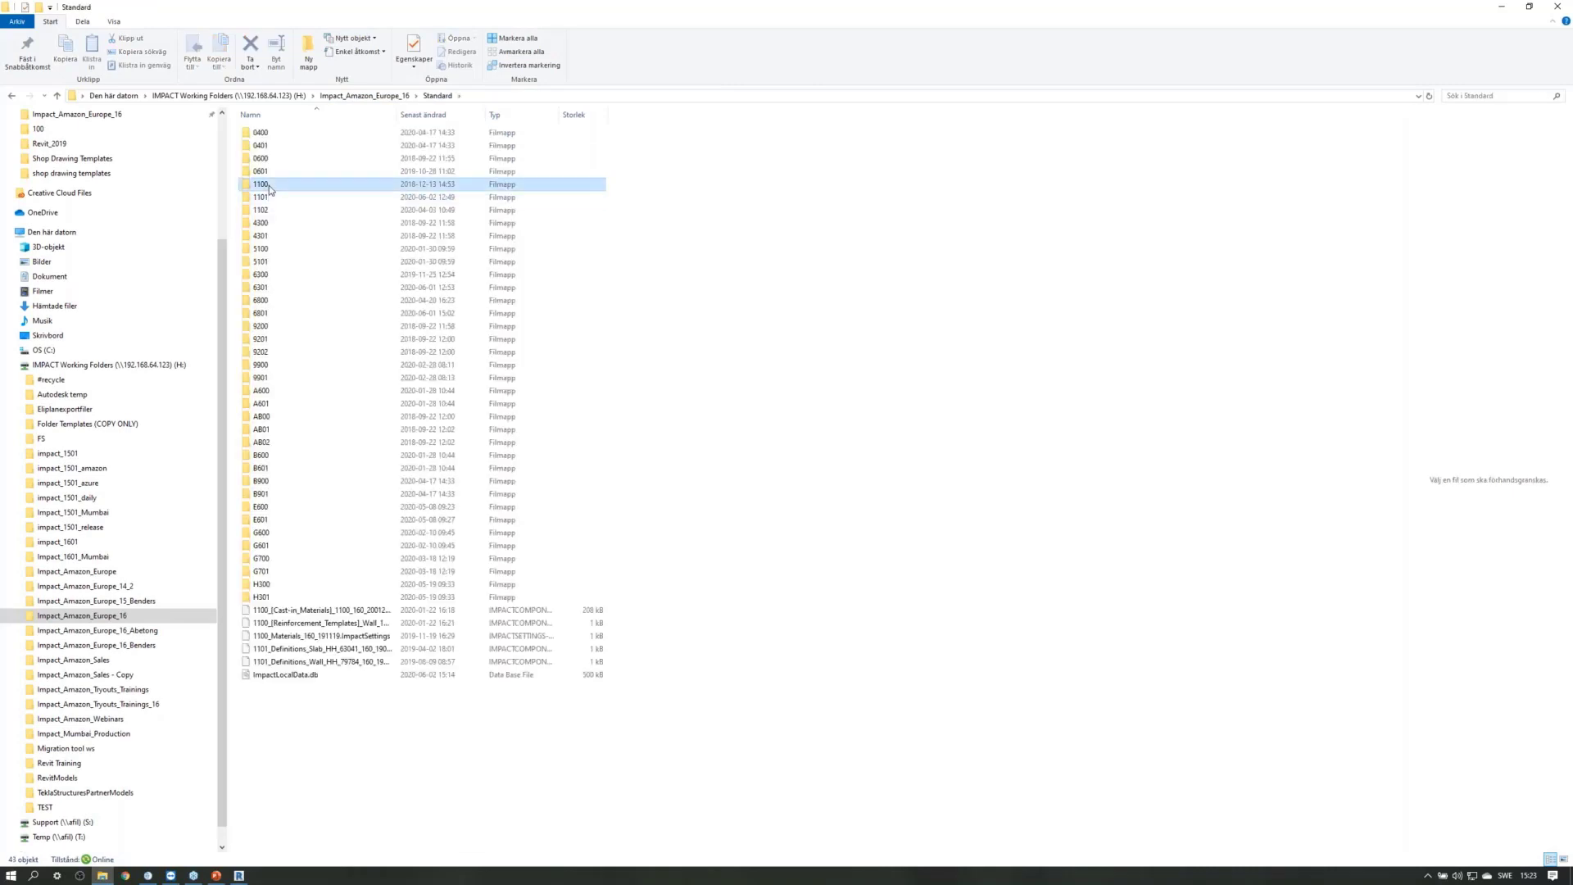
{"action": "double_click", "coordinate": [283, 182]}
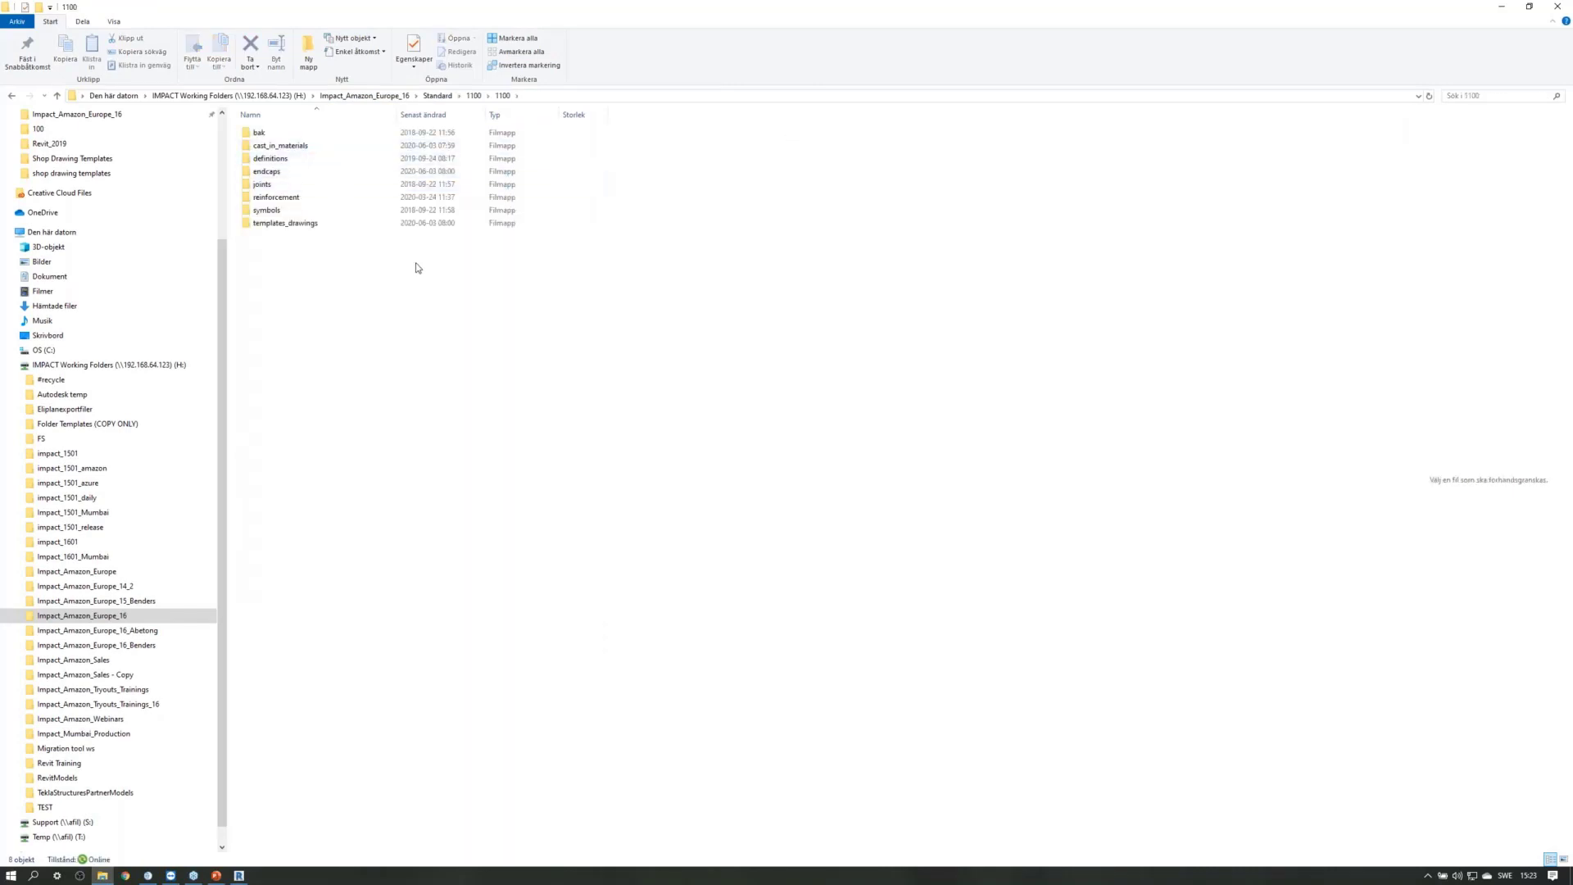
Collapse the computer's drives and the quick access shortcuts in the folder tree.
{"action": "left_click", "coordinate": [11, 365]}
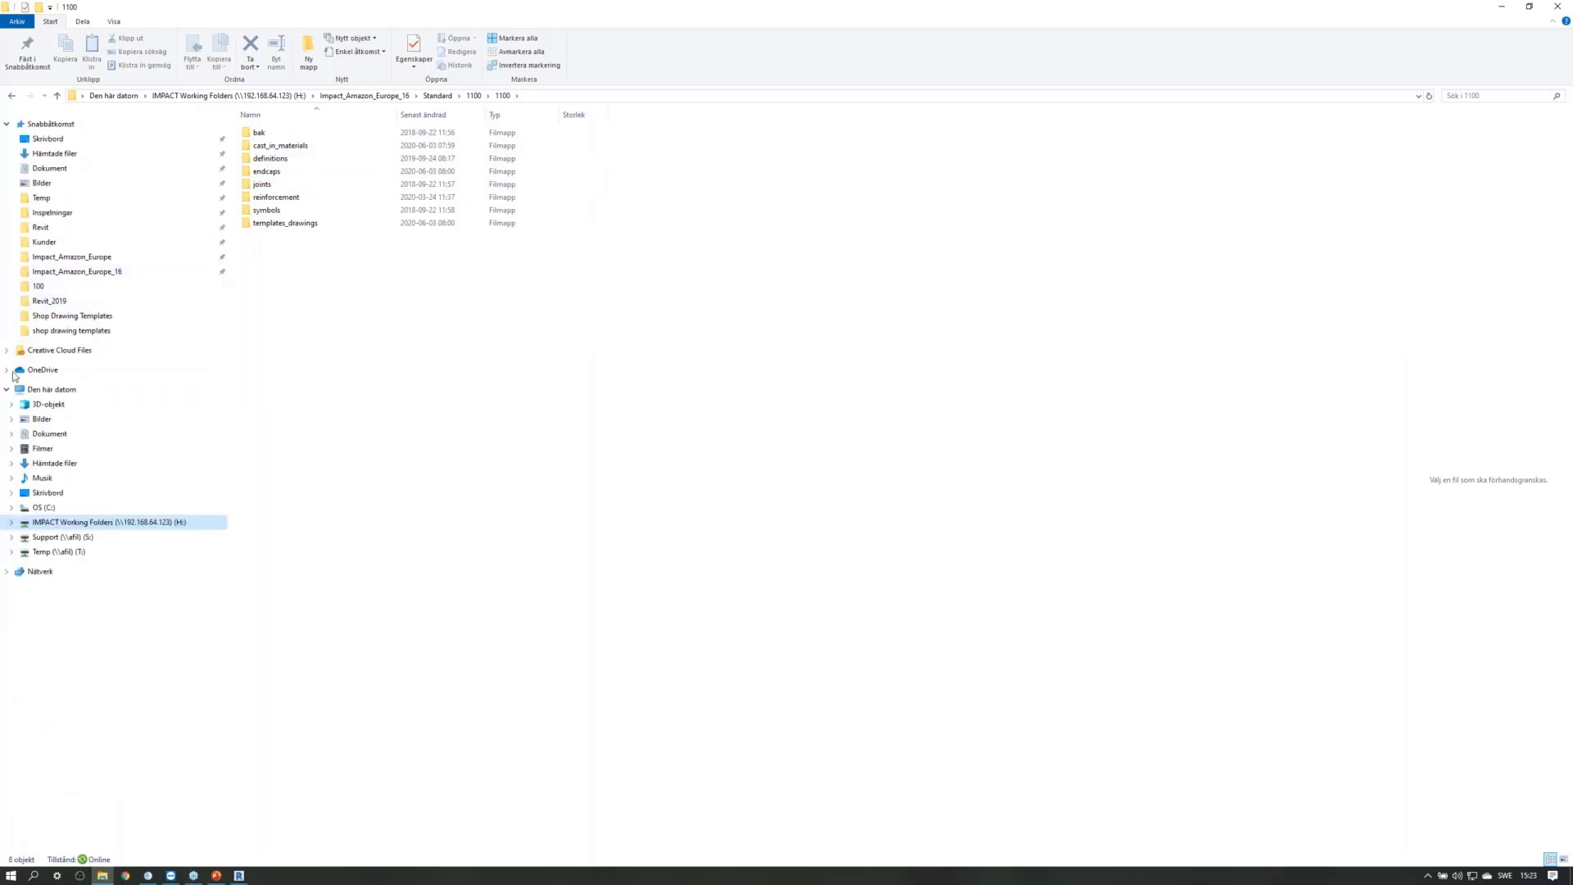
{"action": "left_click", "coordinate": [8, 390]}
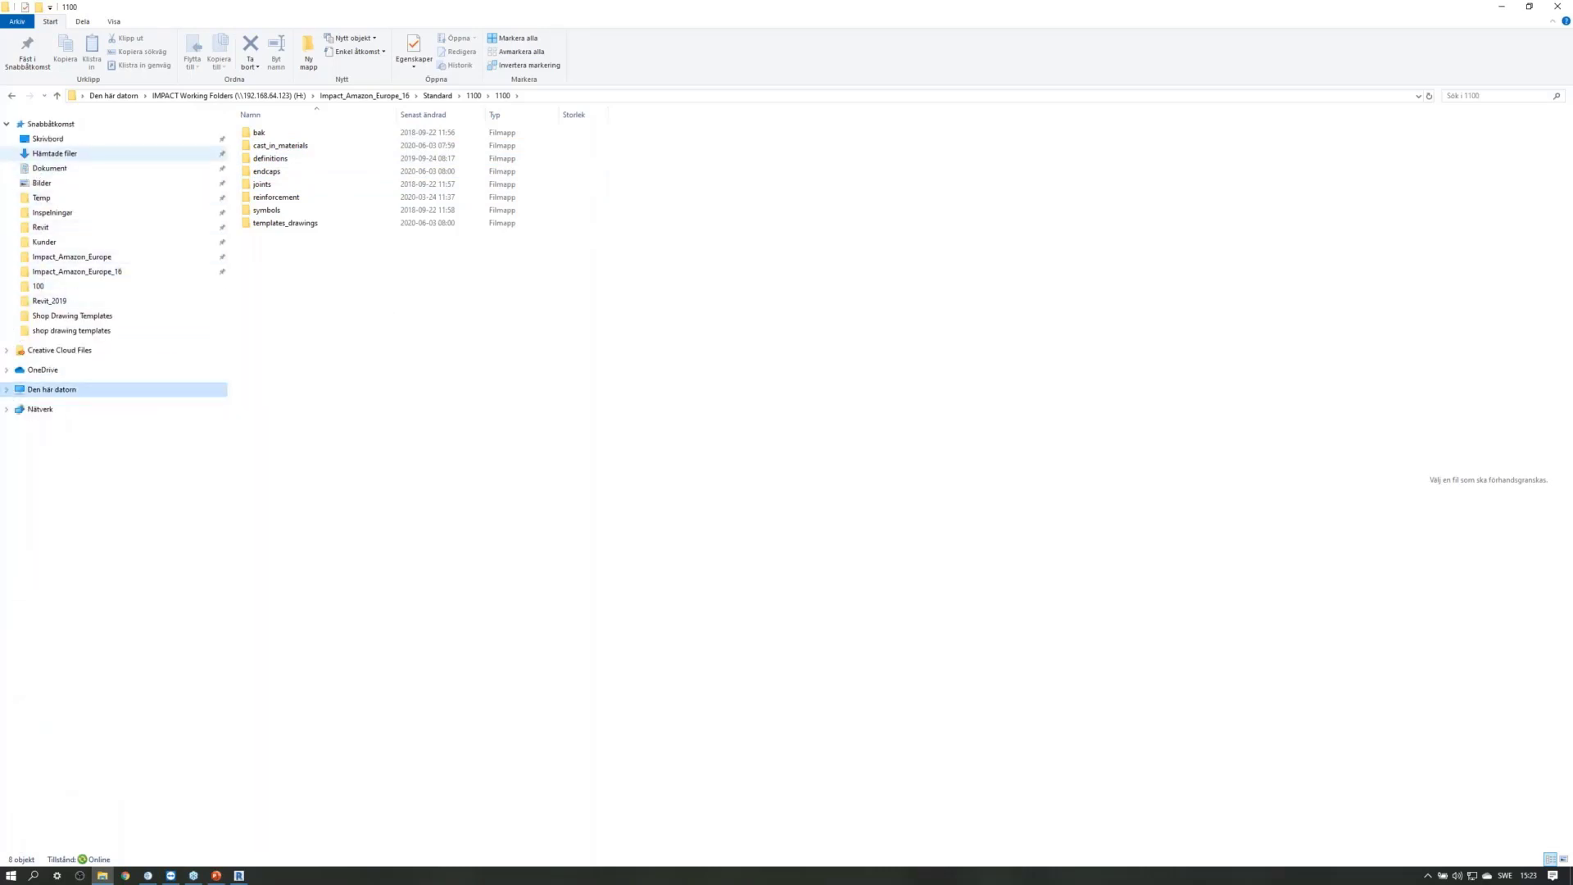
{"action": "left_click", "coordinate": [7, 124]}
{"action": "left_click", "coordinate": [342, 306]}
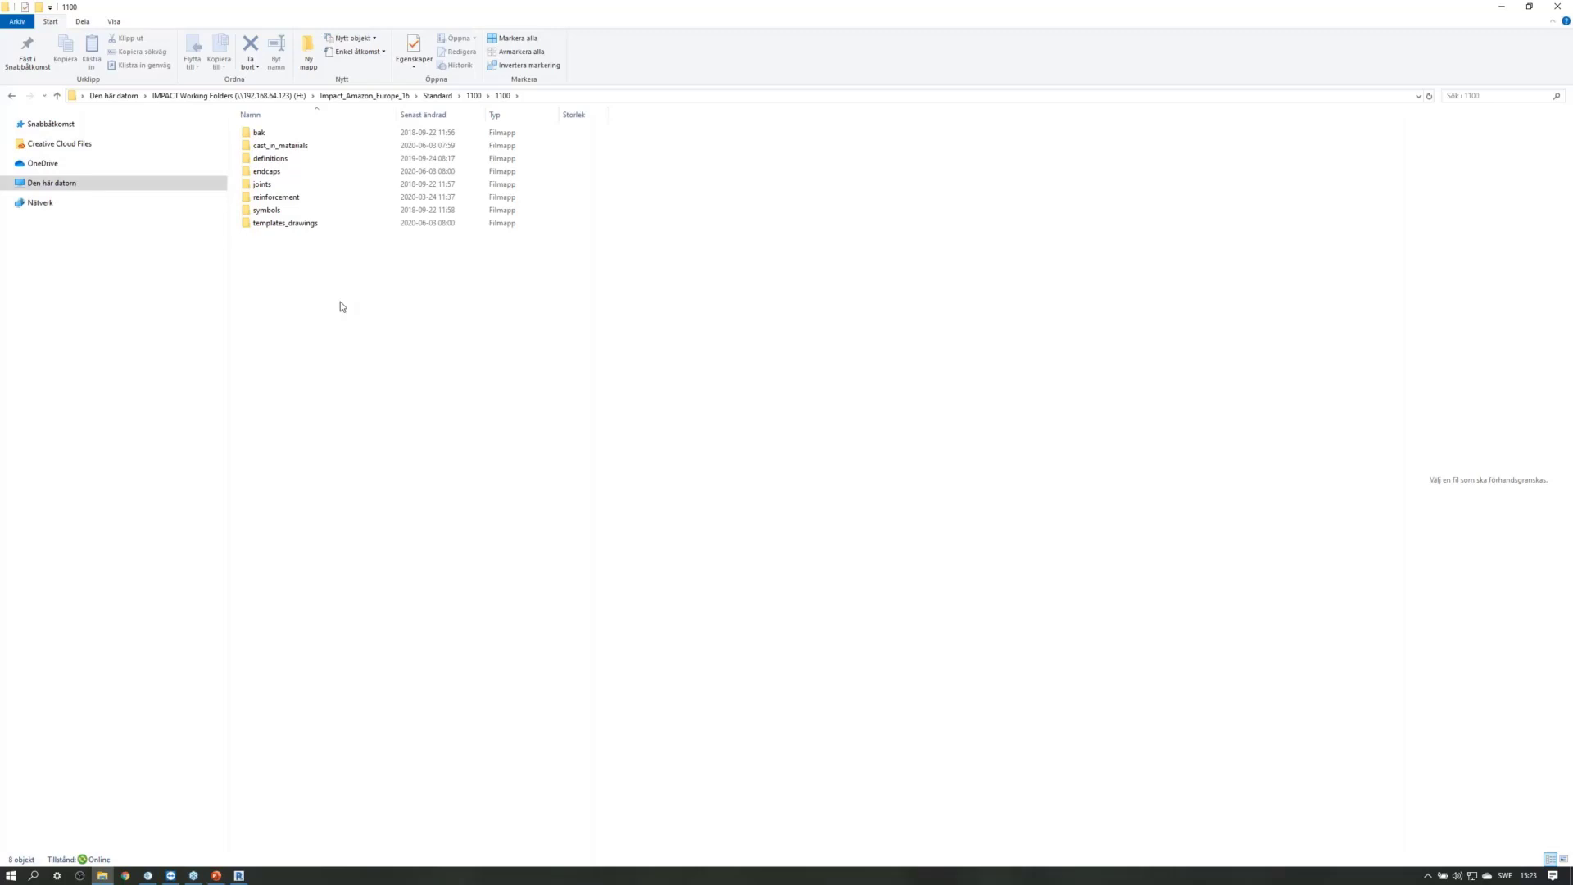
Browse the cast_in_materials folder, examine the Revit families in its Revit_2019 subfolder, and return to Revit.
{"action": "double_click", "coordinate": [295, 146]}
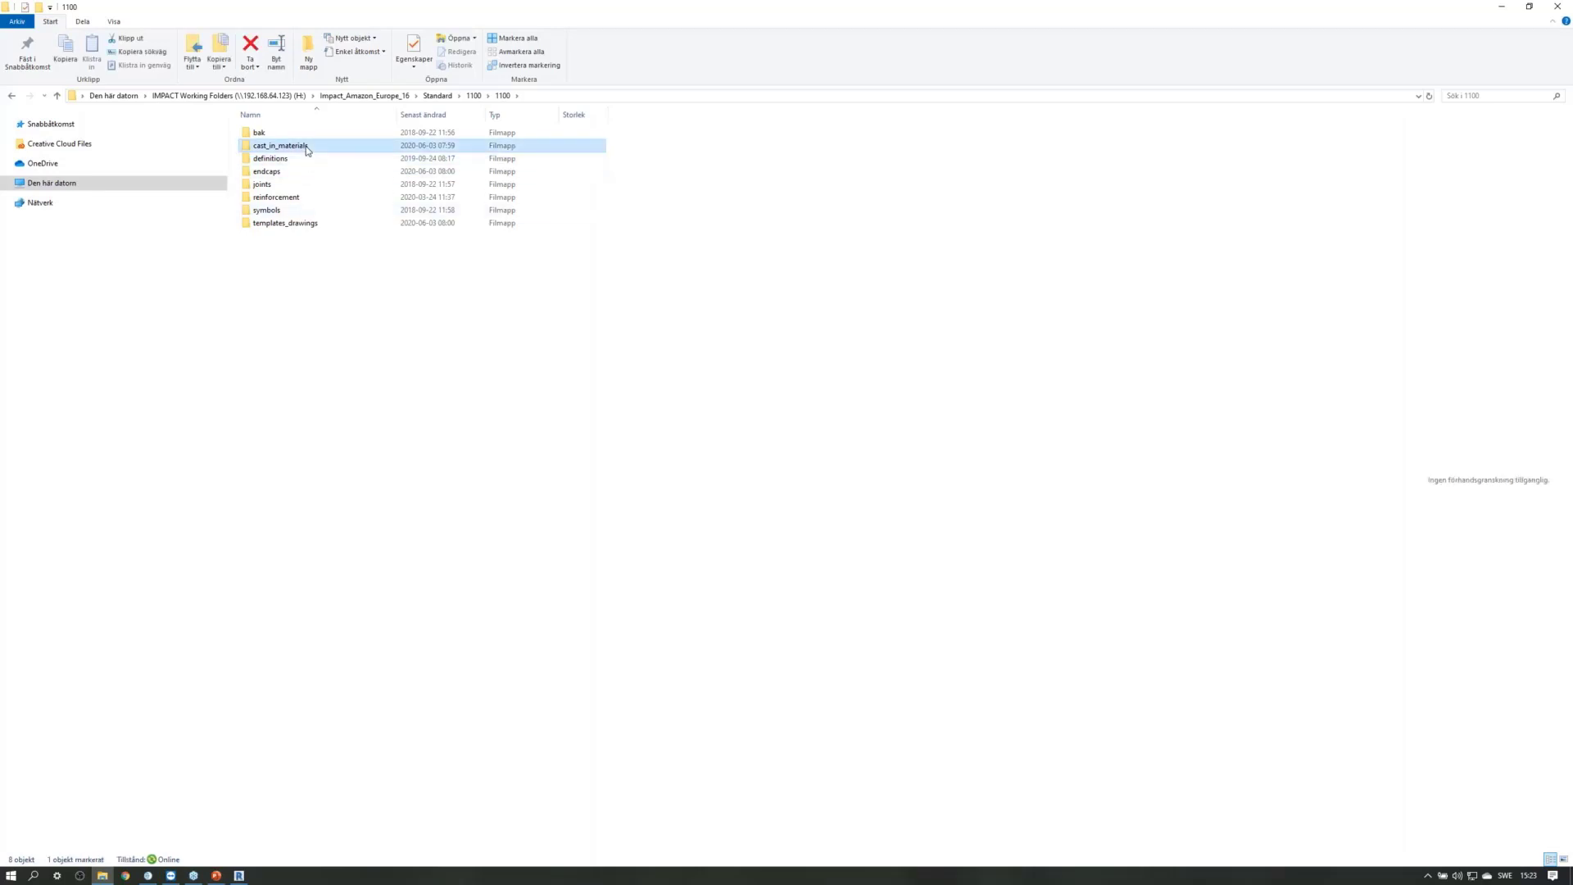
{"action": "scroll", "coordinate": [312, 210], "scroll_direction": "down", "scroll_amount": 7}
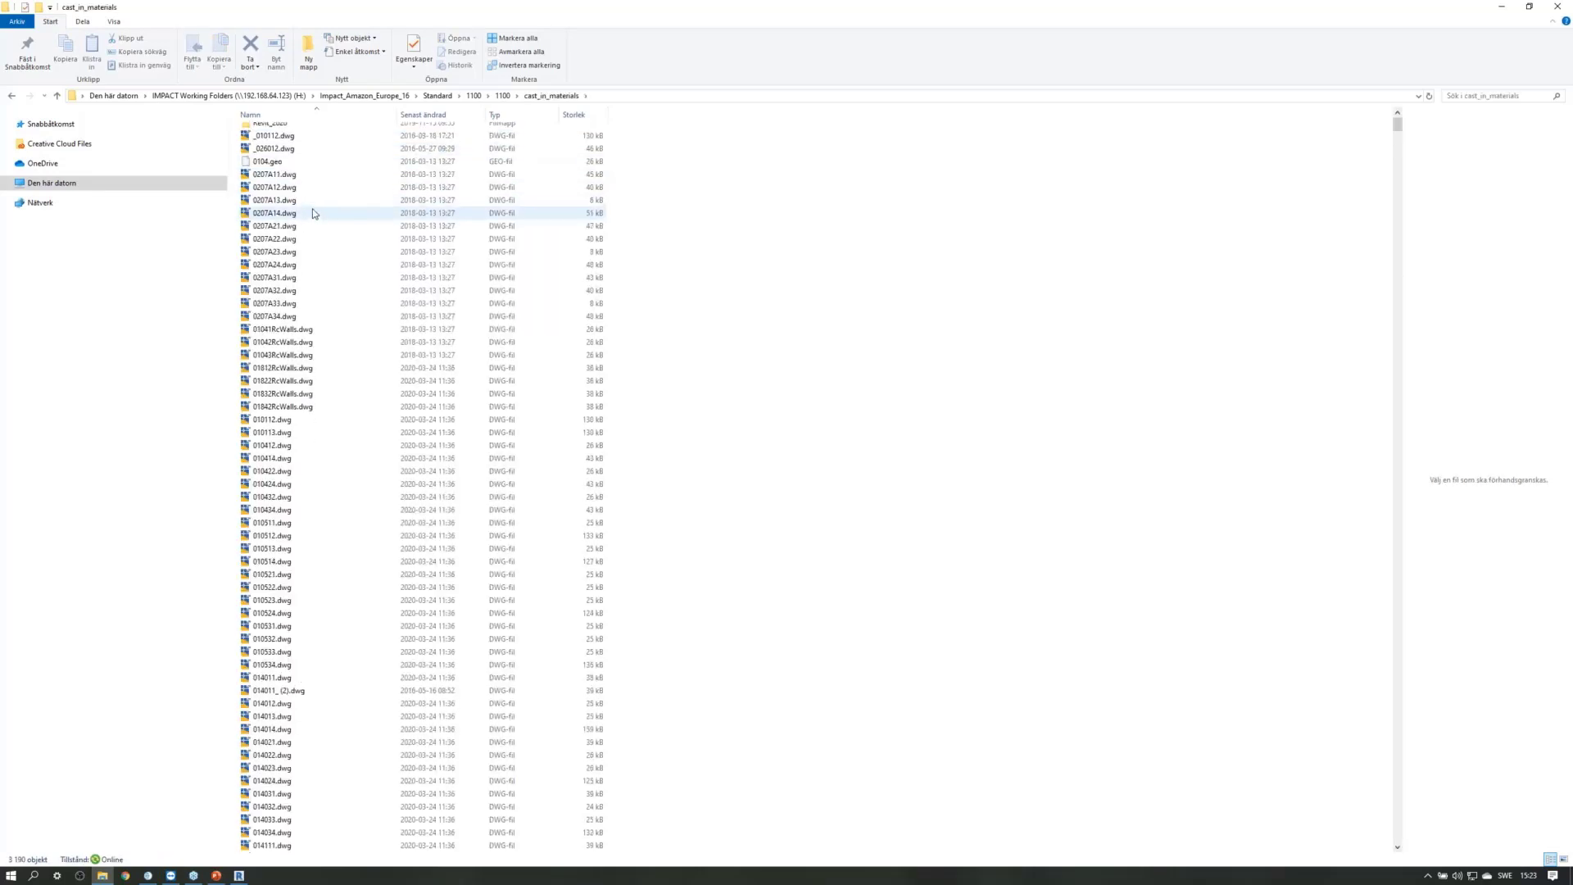
{"action": "scroll", "coordinate": [313, 213], "scroll_direction": "down", "scroll_amount": 10}
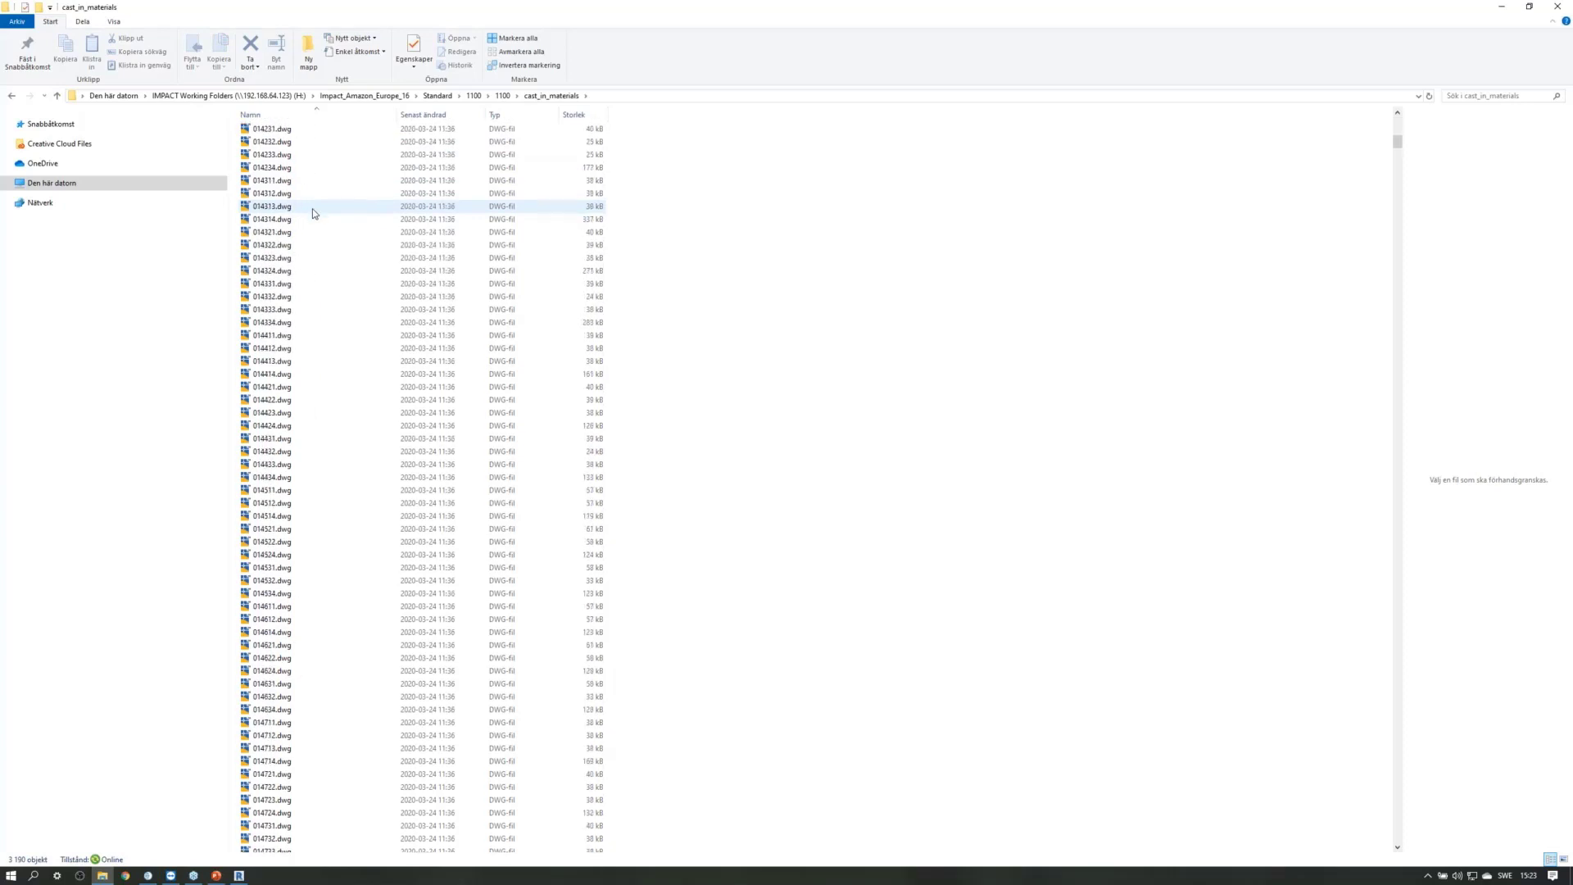
{"action": "scroll", "coordinate": [312, 209], "scroll_direction": "up", "scroll_amount": 17}
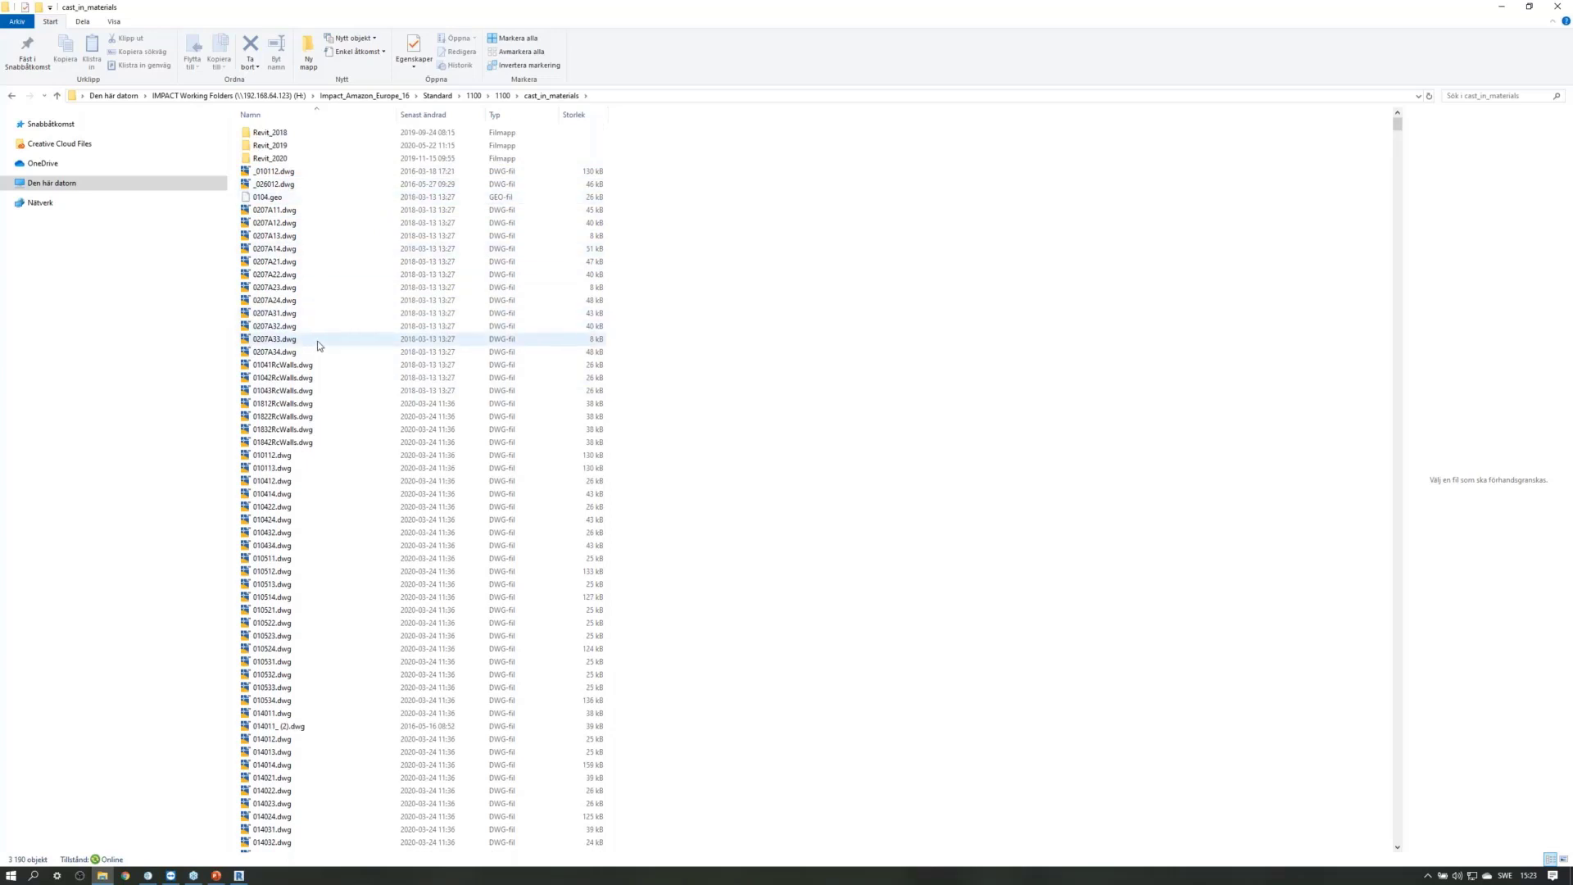
{"action": "double_click", "coordinate": [289, 147]}
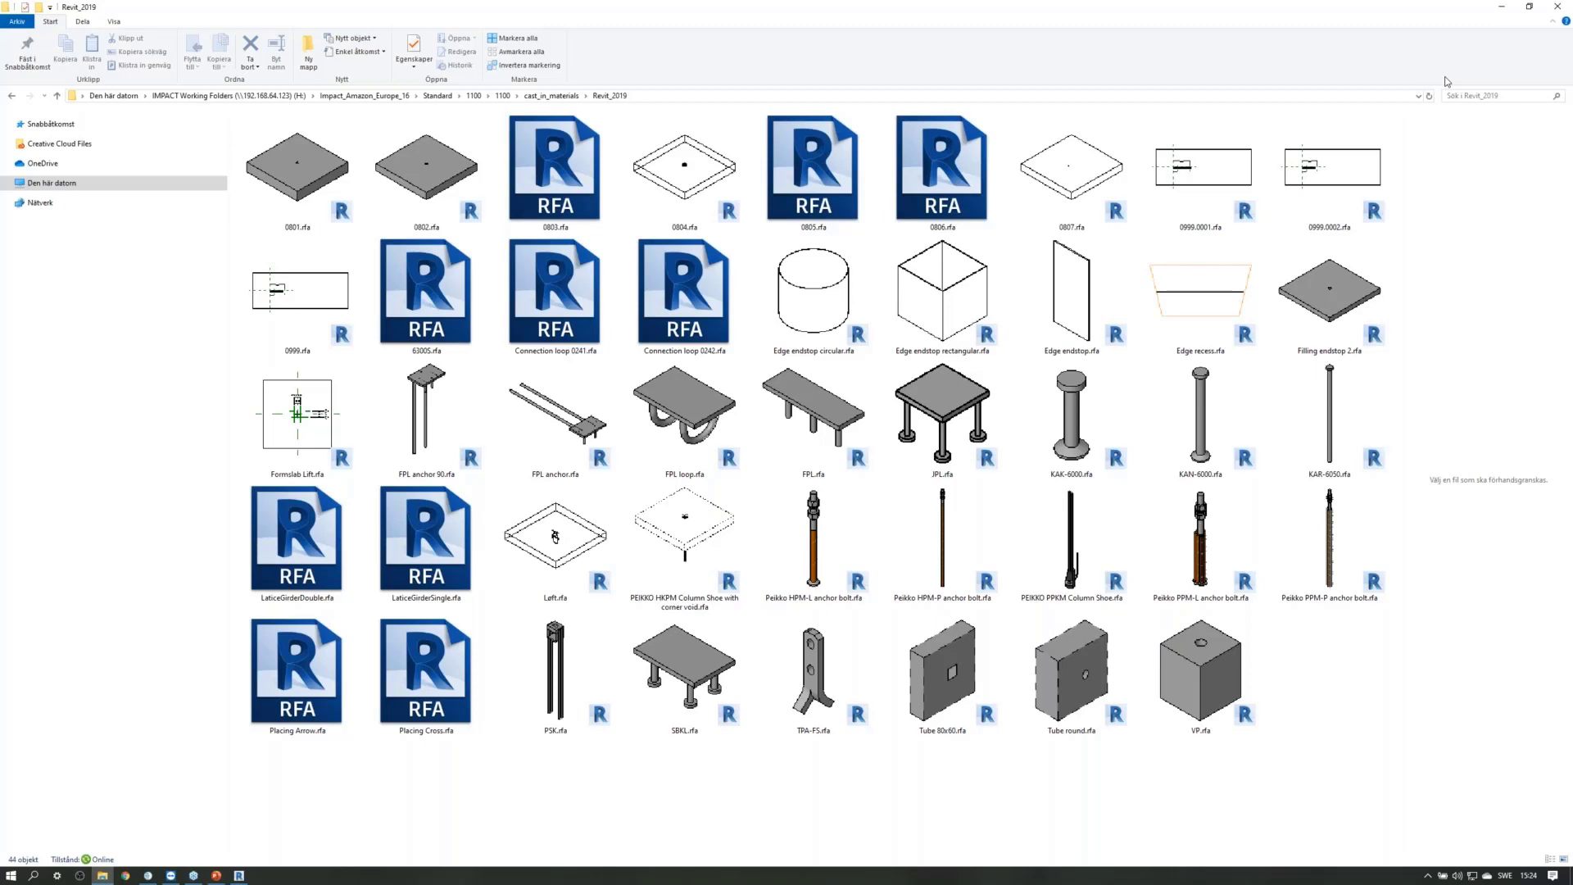
{"action": "left_click", "coordinate": [1507, 18]}
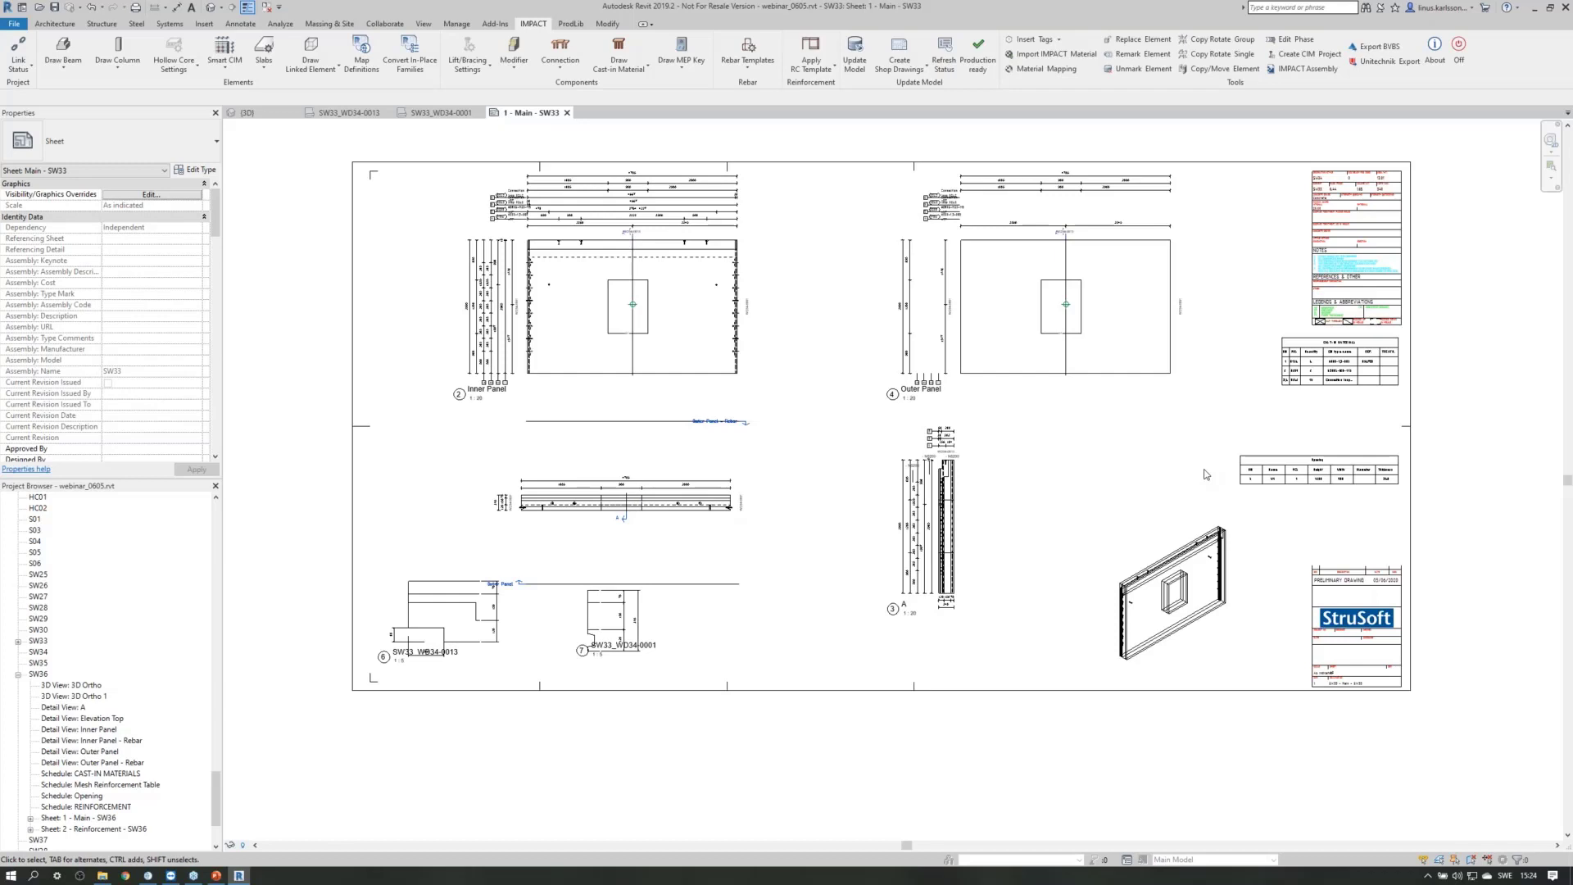
In the webinar_0605 3D view, move the middle JPL 150/200 plate above the wall's two windows horizontally towards the building's corner.
{"action": "left_click", "coordinate": [263, 117]}
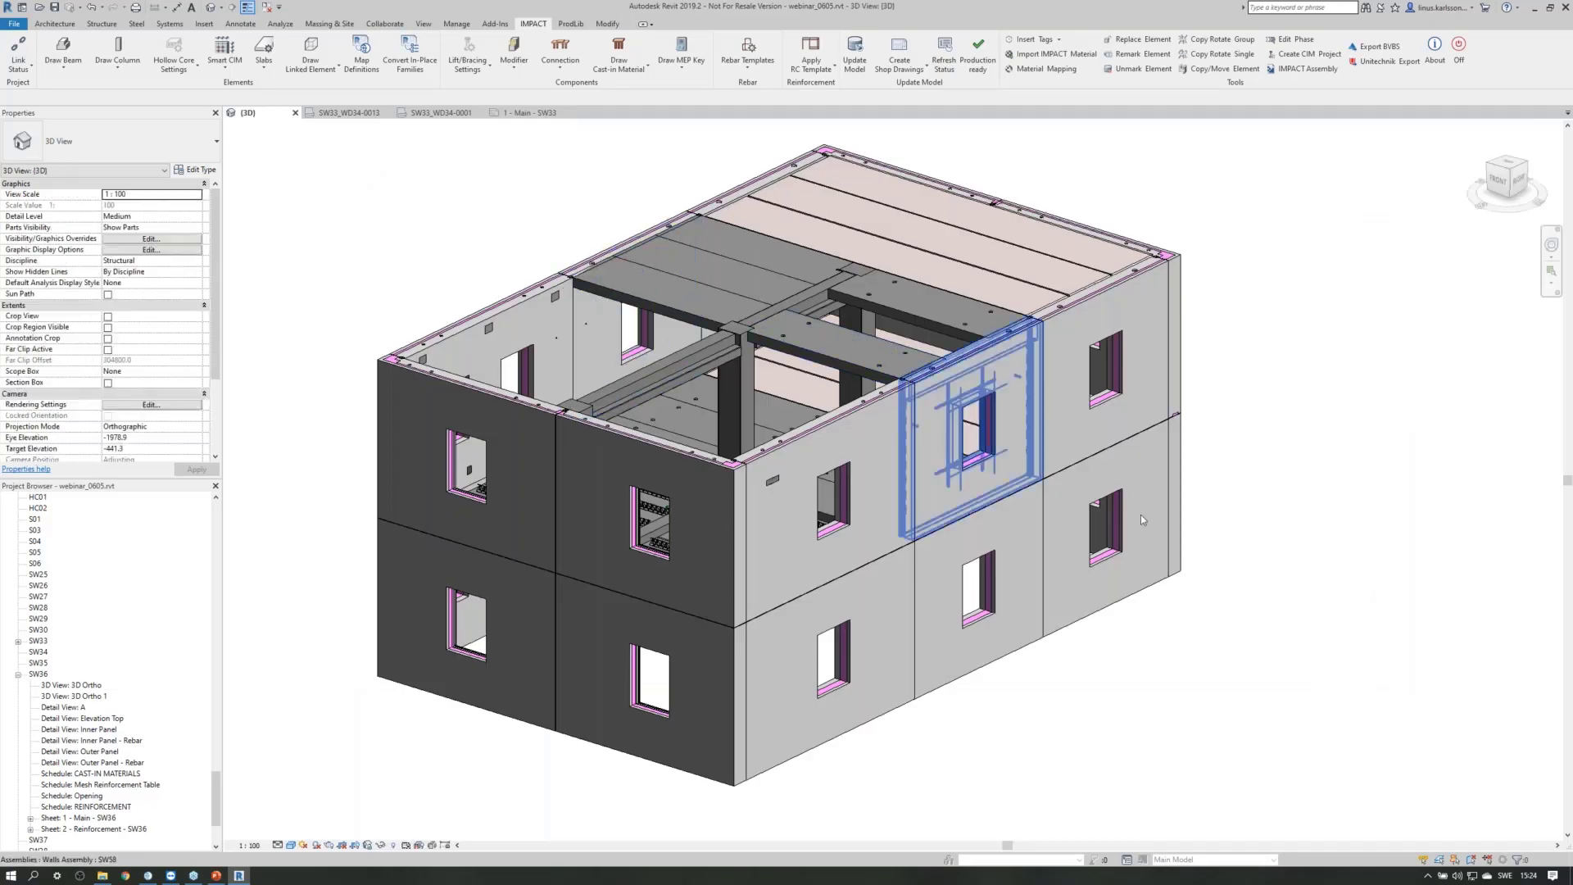
{"action": "mouse_move", "coordinate": [1384, 681]}
{"action": "middle_mouse_down", "text": "shift"}
{"action": "mouse_move", "coordinate": [1293, 727]}
{"action": "mouse_move", "coordinate": [1365, 664]}
{"action": "middle_mouse_up", "text": "shift"}
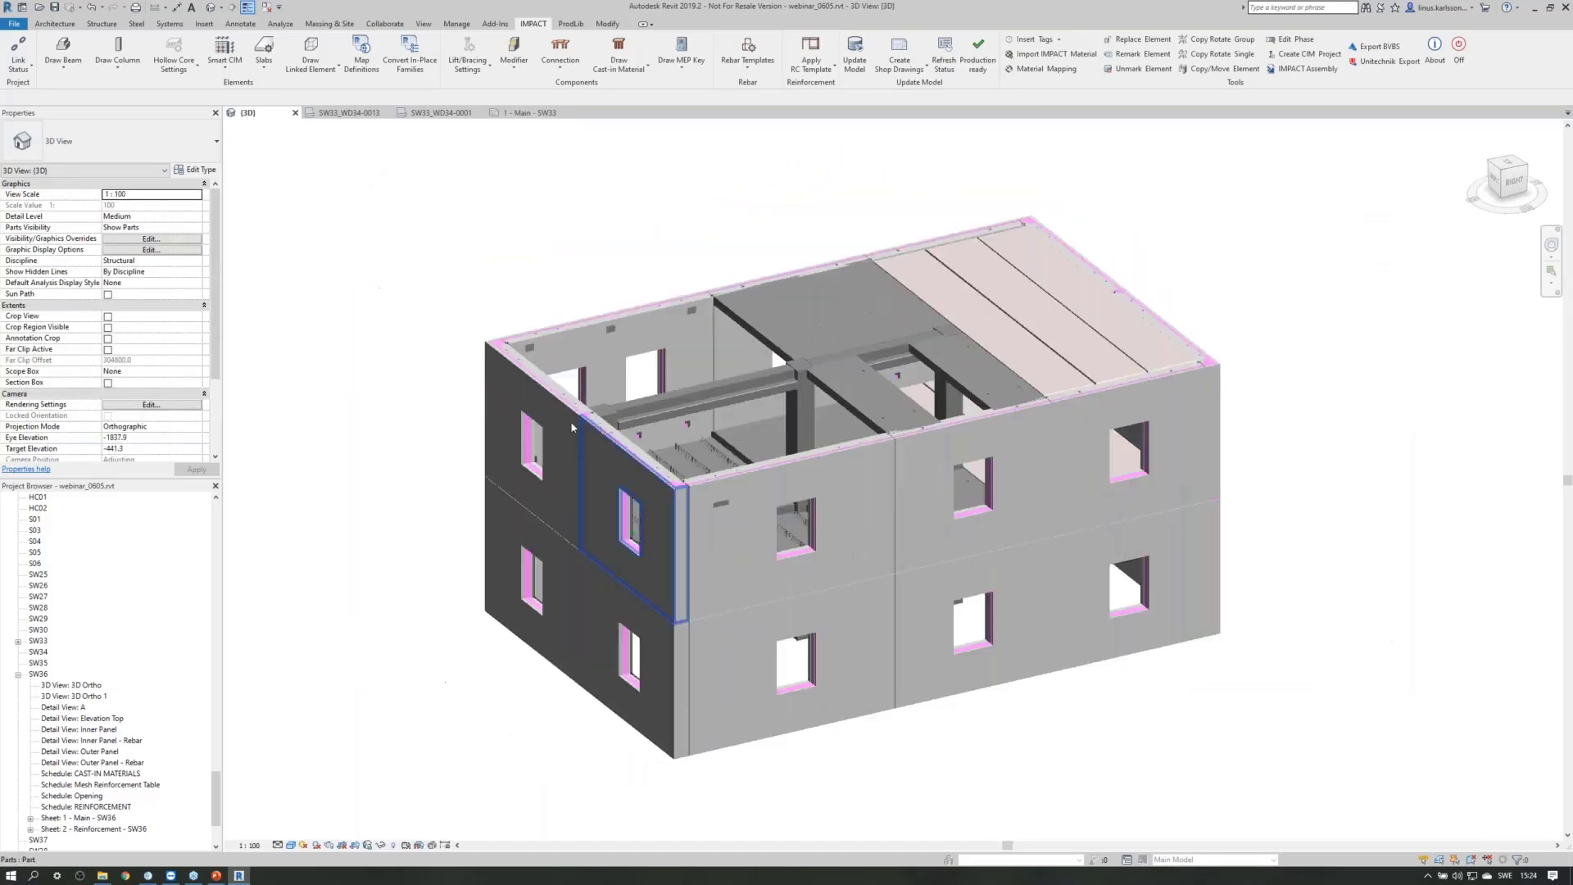
{"action": "middle_click_drag", "start_coordinate": [367, 286], "coordinate": [493, 323]}
{"action": "scroll", "coordinate": [471, 311], "scroll_direction": "up", "scroll_amount": 2}
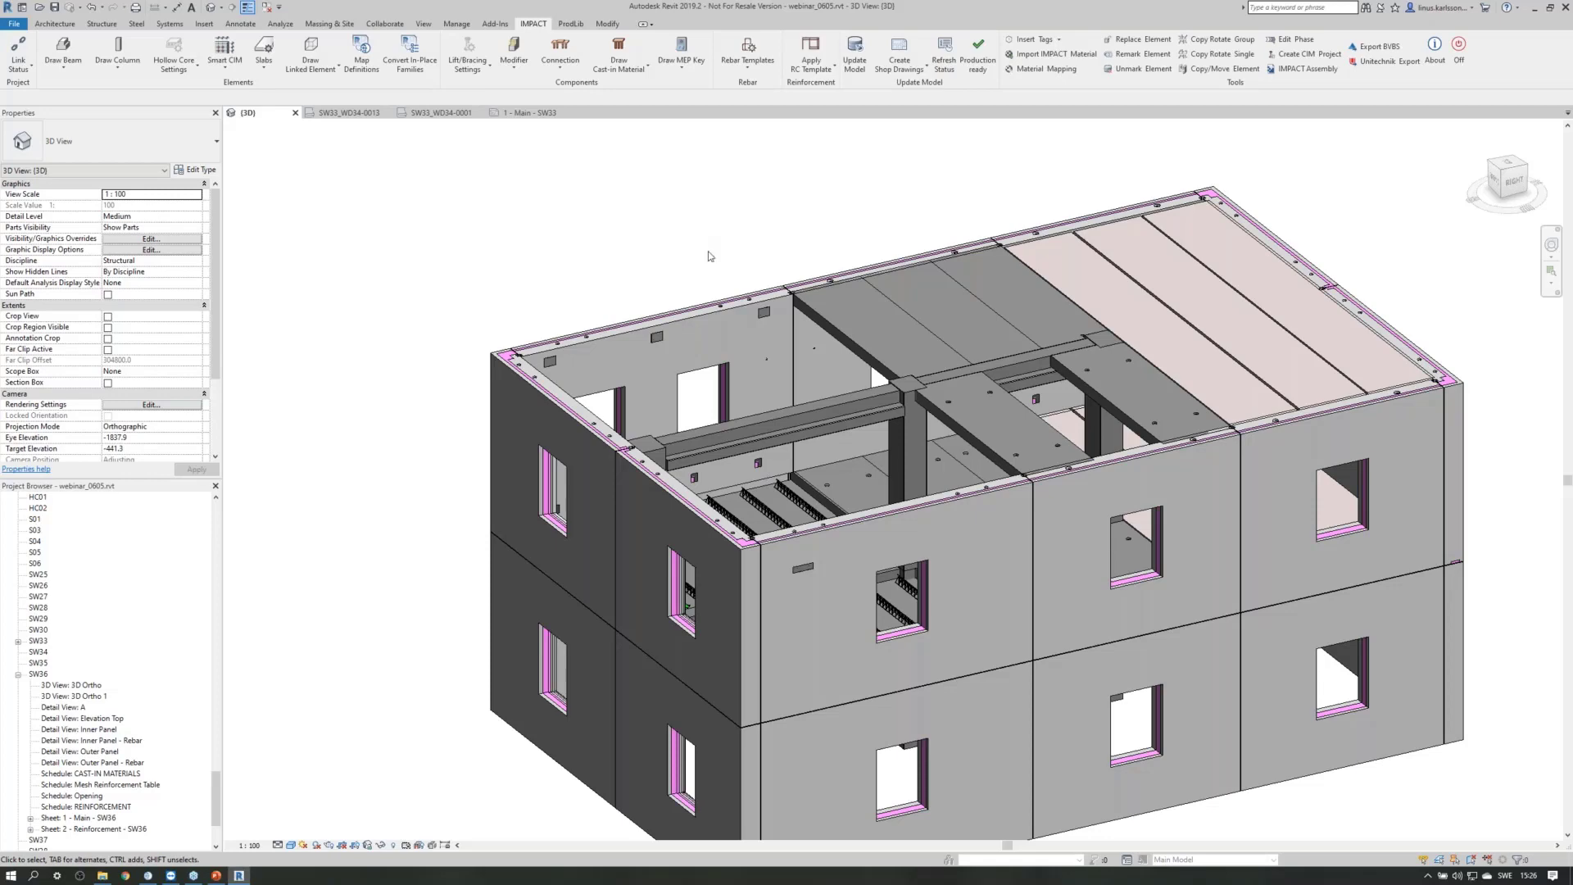
{"action": "middle_click_drag", "start_coordinate": [693, 253], "coordinate": [799, 229], "text": "shift"}
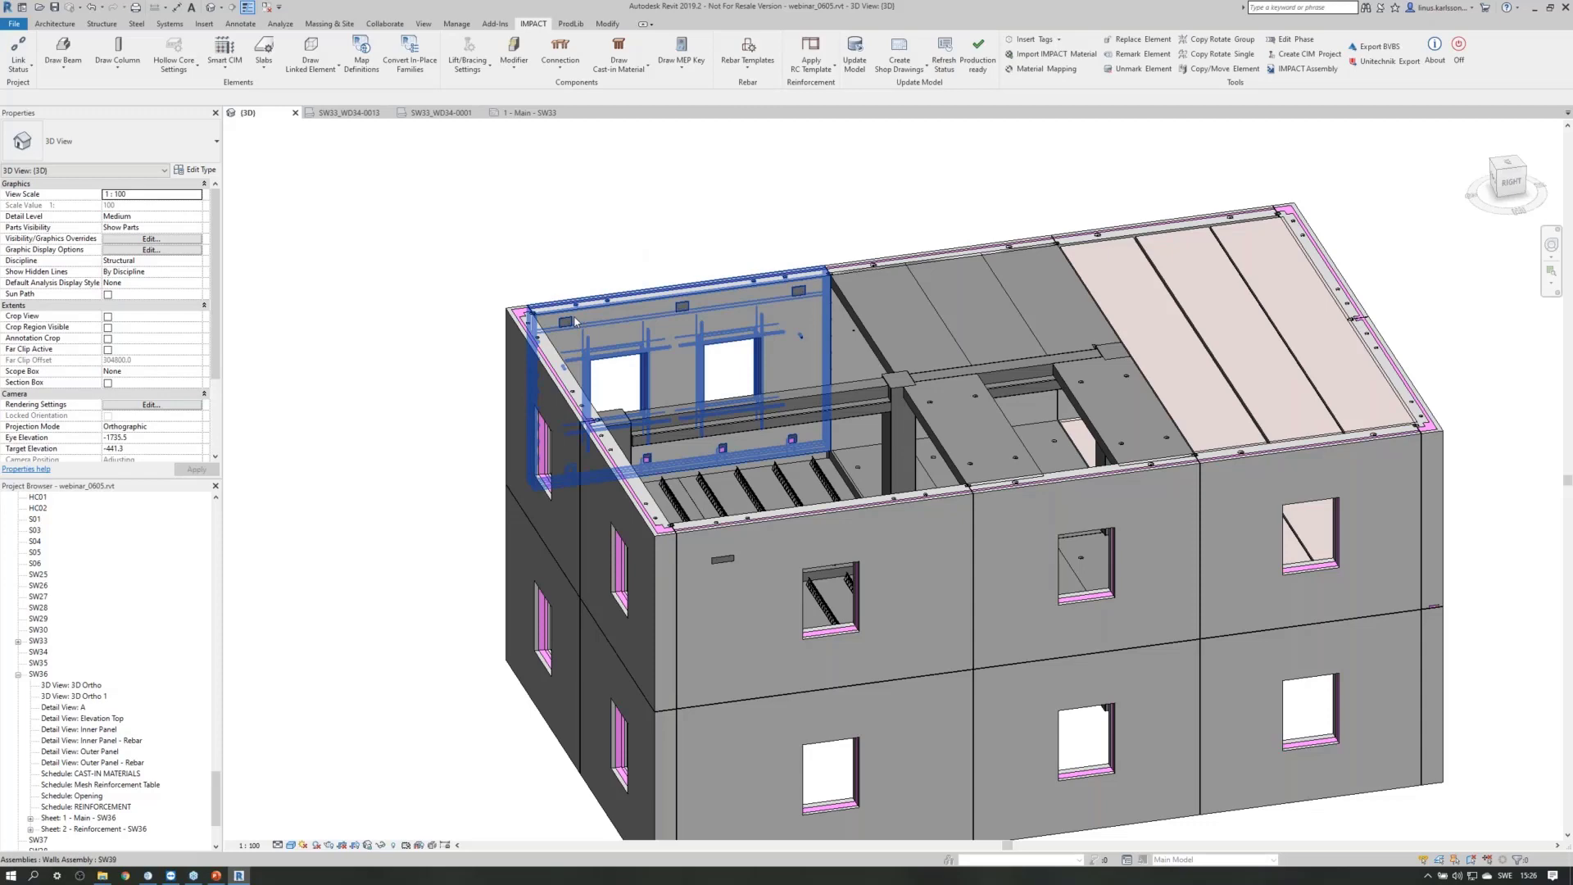
{"action": "scroll", "coordinate": [691, 309], "scroll_direction": "up", "scroll_amount": 6}
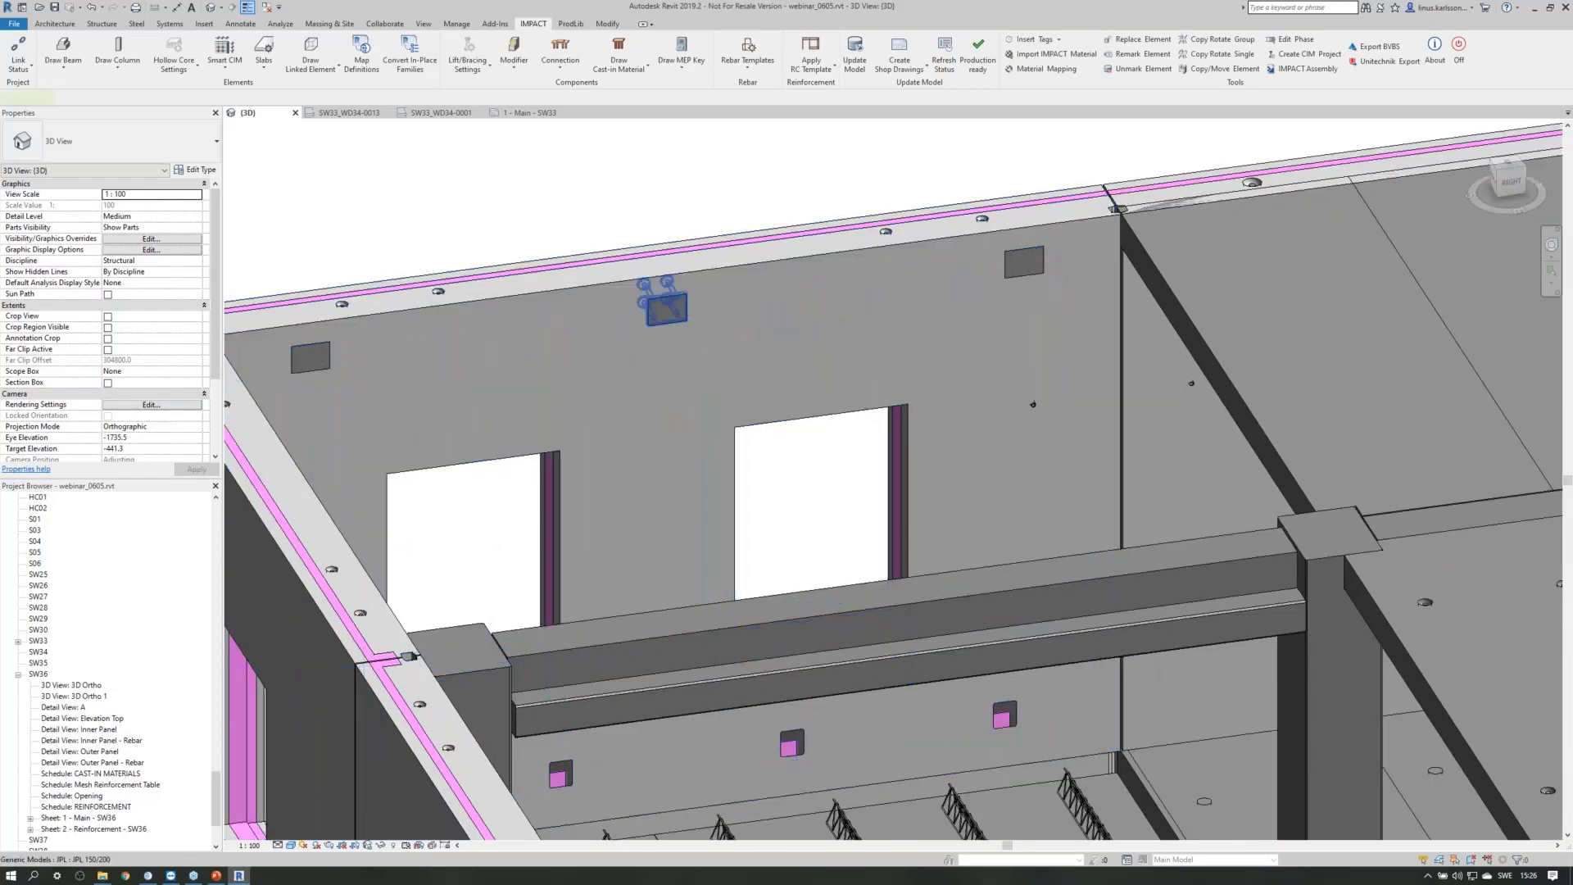
{"action": "left_click", "coordinate": [685, 309]}
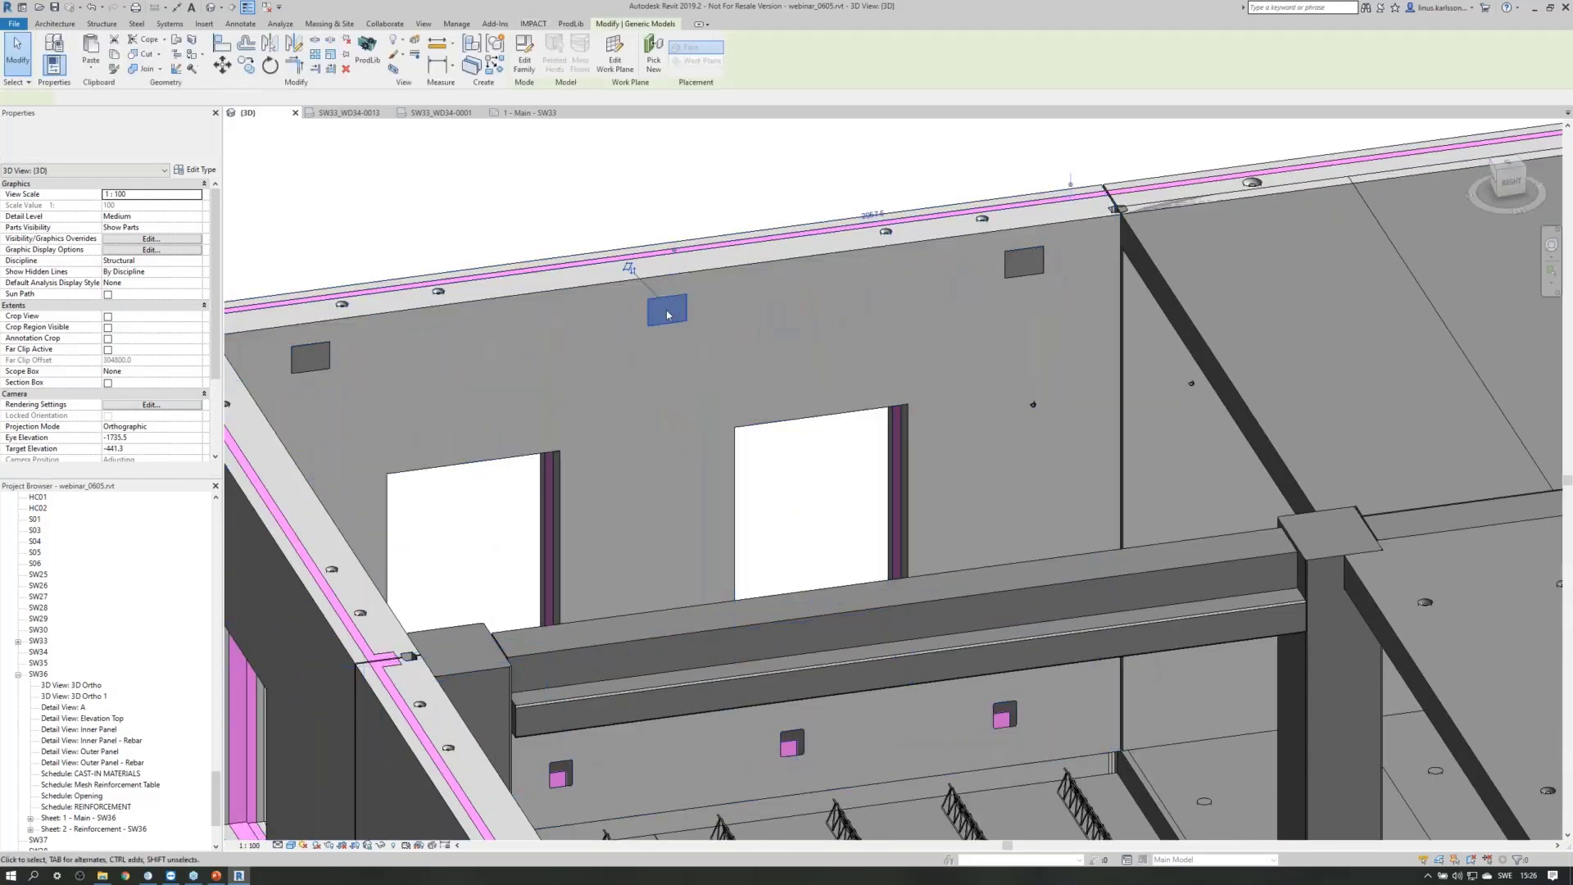
{"action": "left_click", "coordinate": [222, 64]}
{"action": "left_click", "coordinate": [610, 319]}
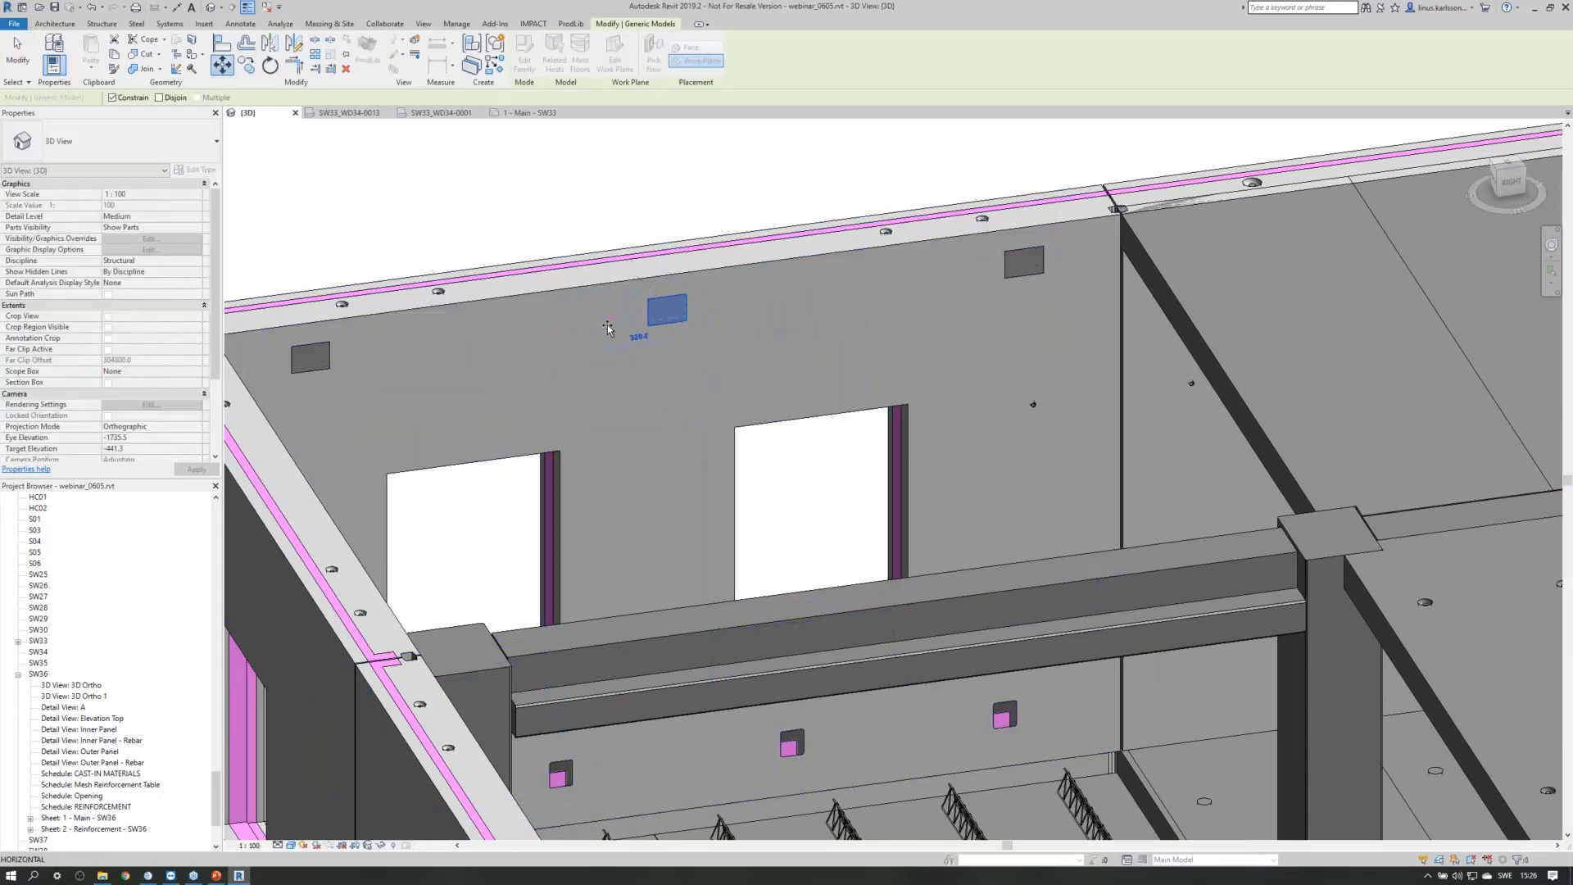
{"action": "left_click", "coordinate": [549, 328]}
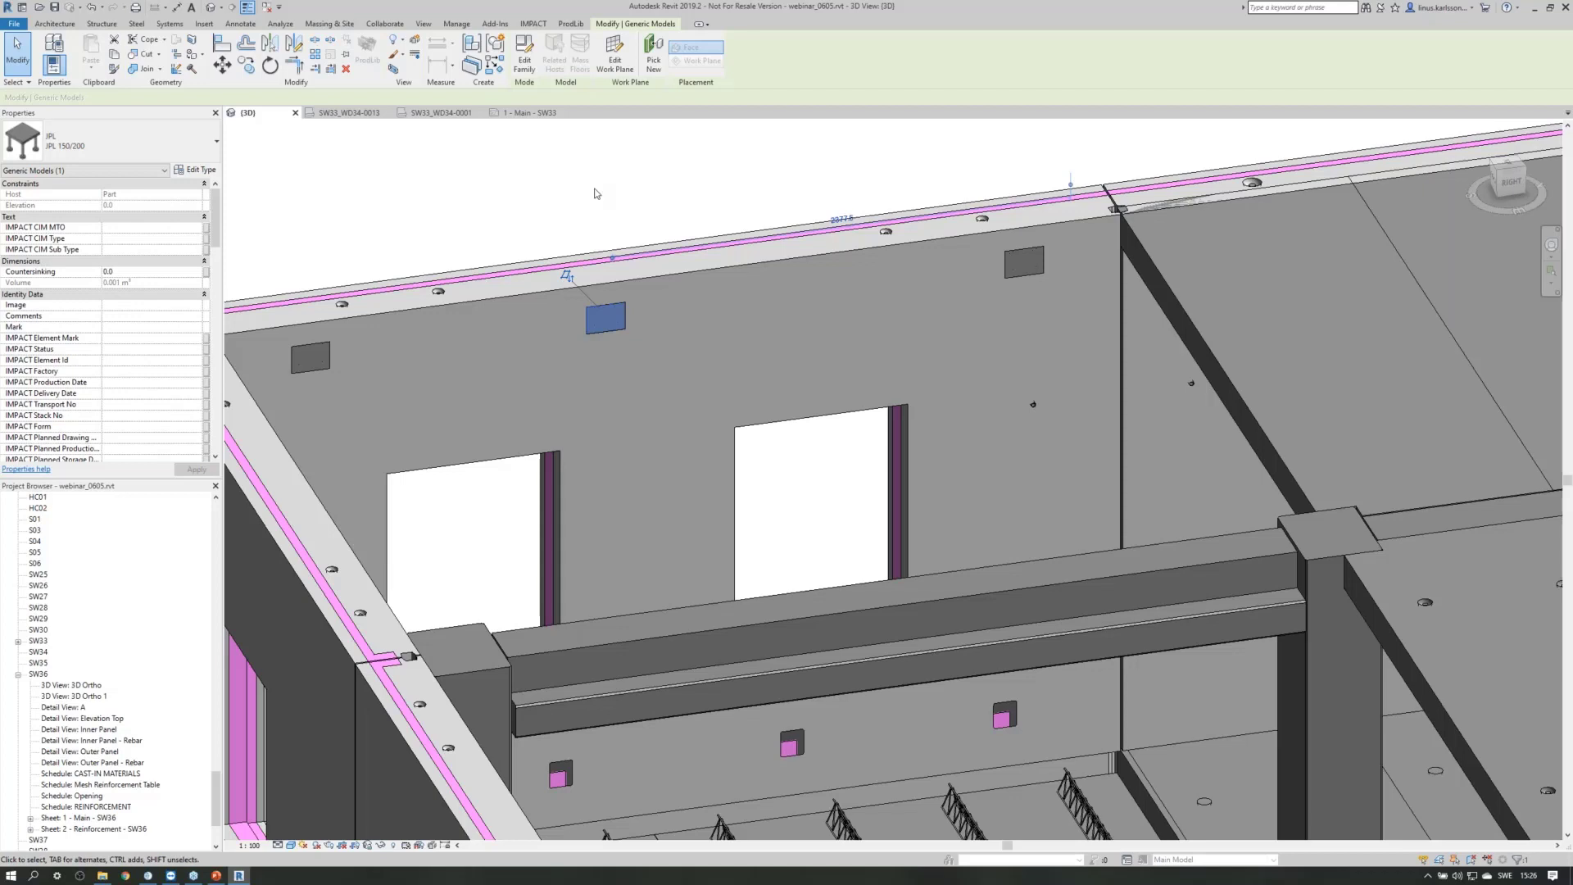
{"action": "left_click", "coordinate": [597, 194]}
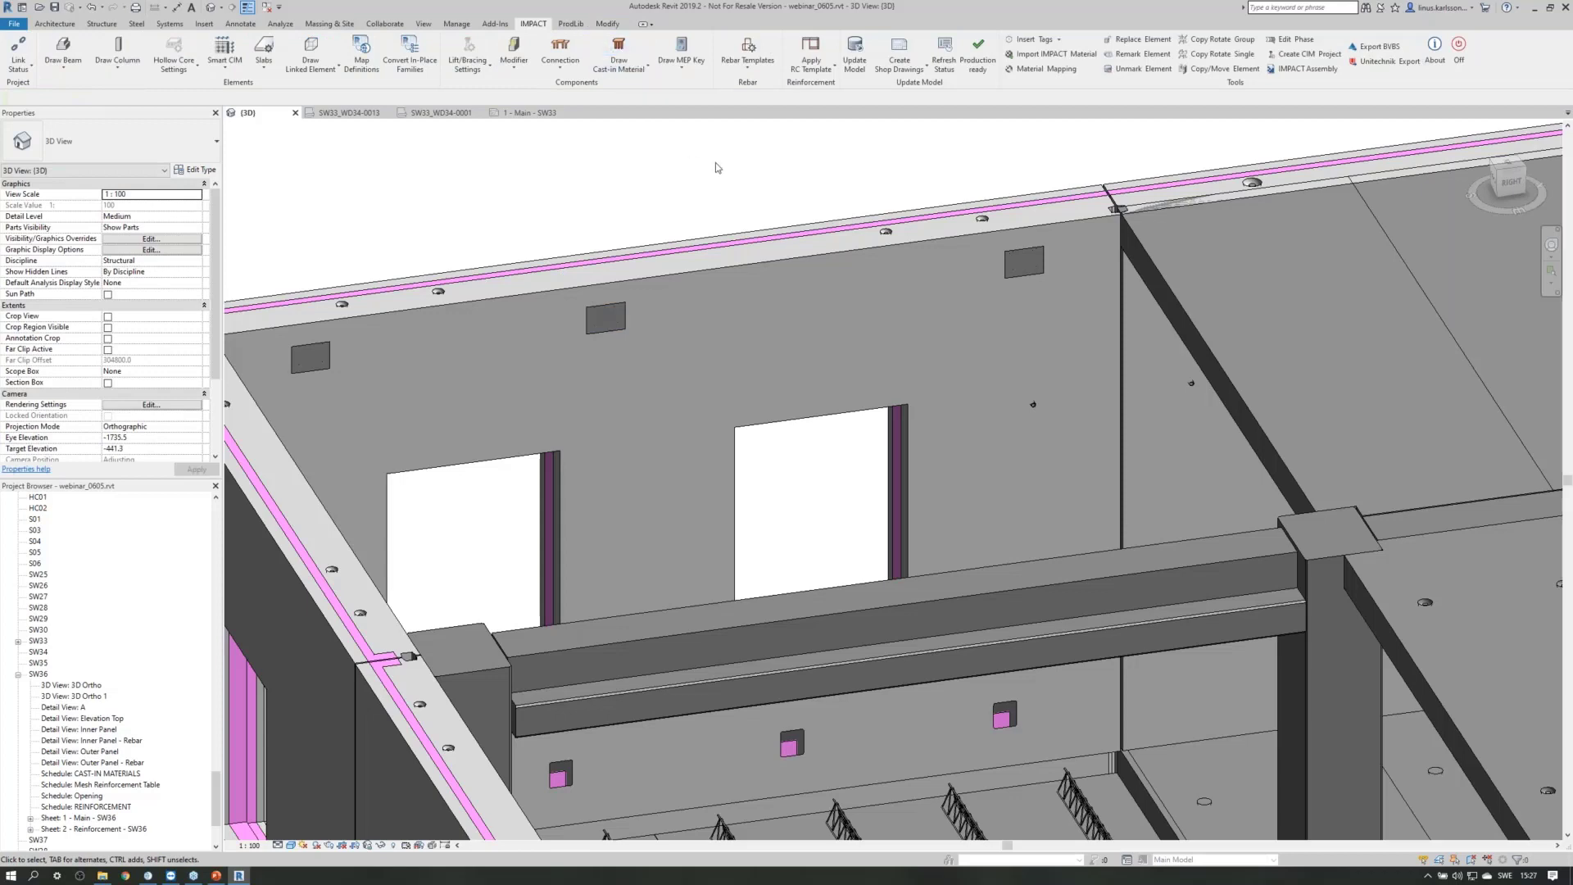
Open the project's Cast-in Materials list and look through its entries from the KAK and JPL plates to the tubes.
{"action": "scroll", "coordinate": [664, 148], "scroll_direction": "down", "scroll_amount": 3}
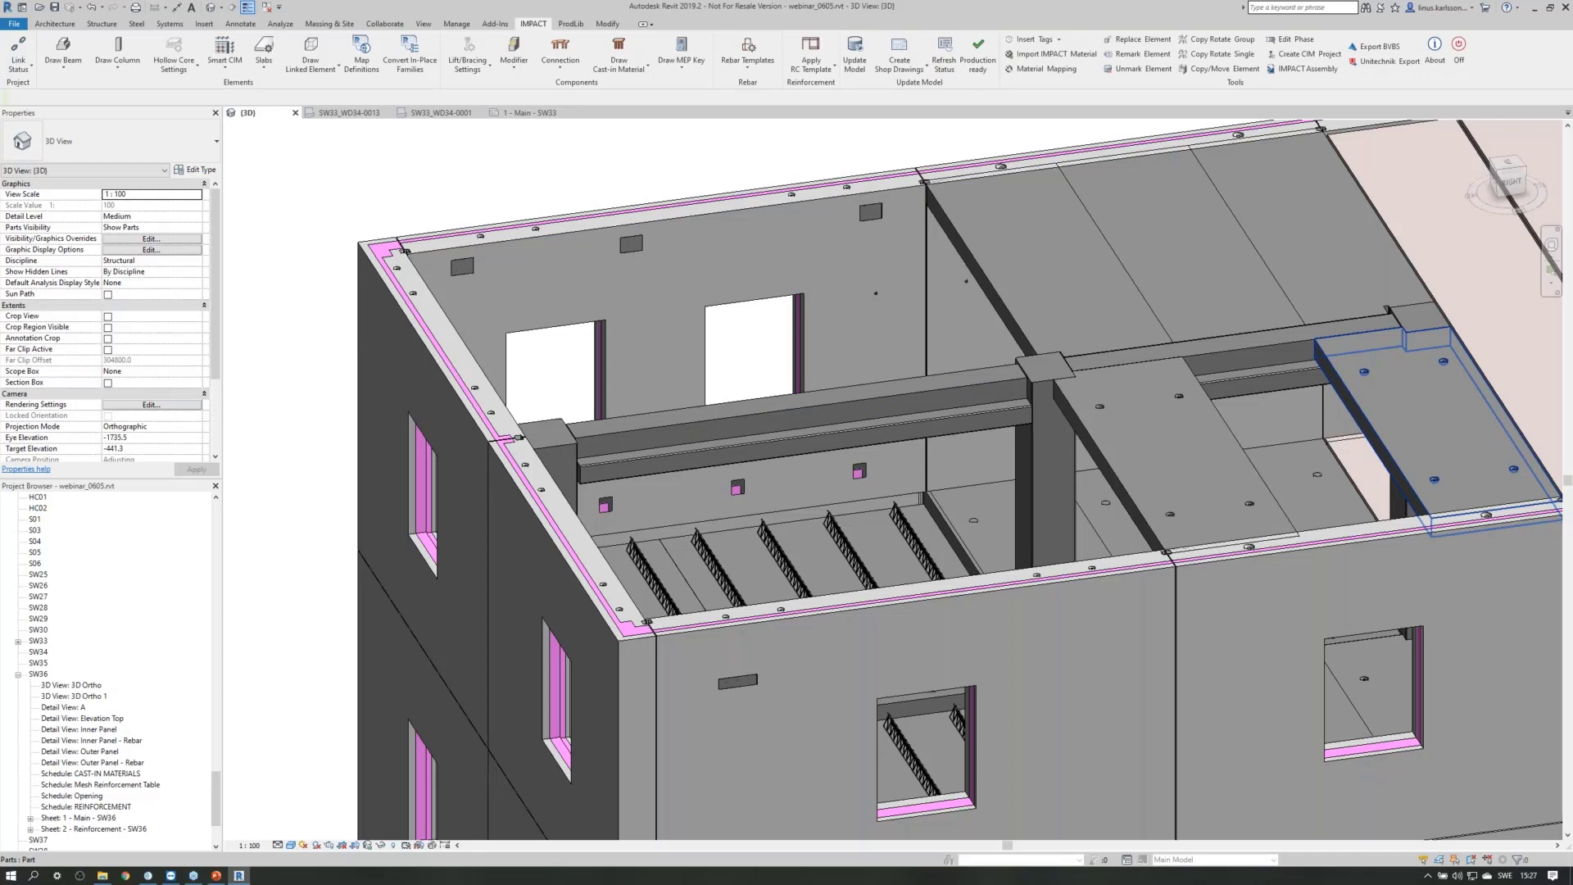
{"action": "key", "text": "Escape"}
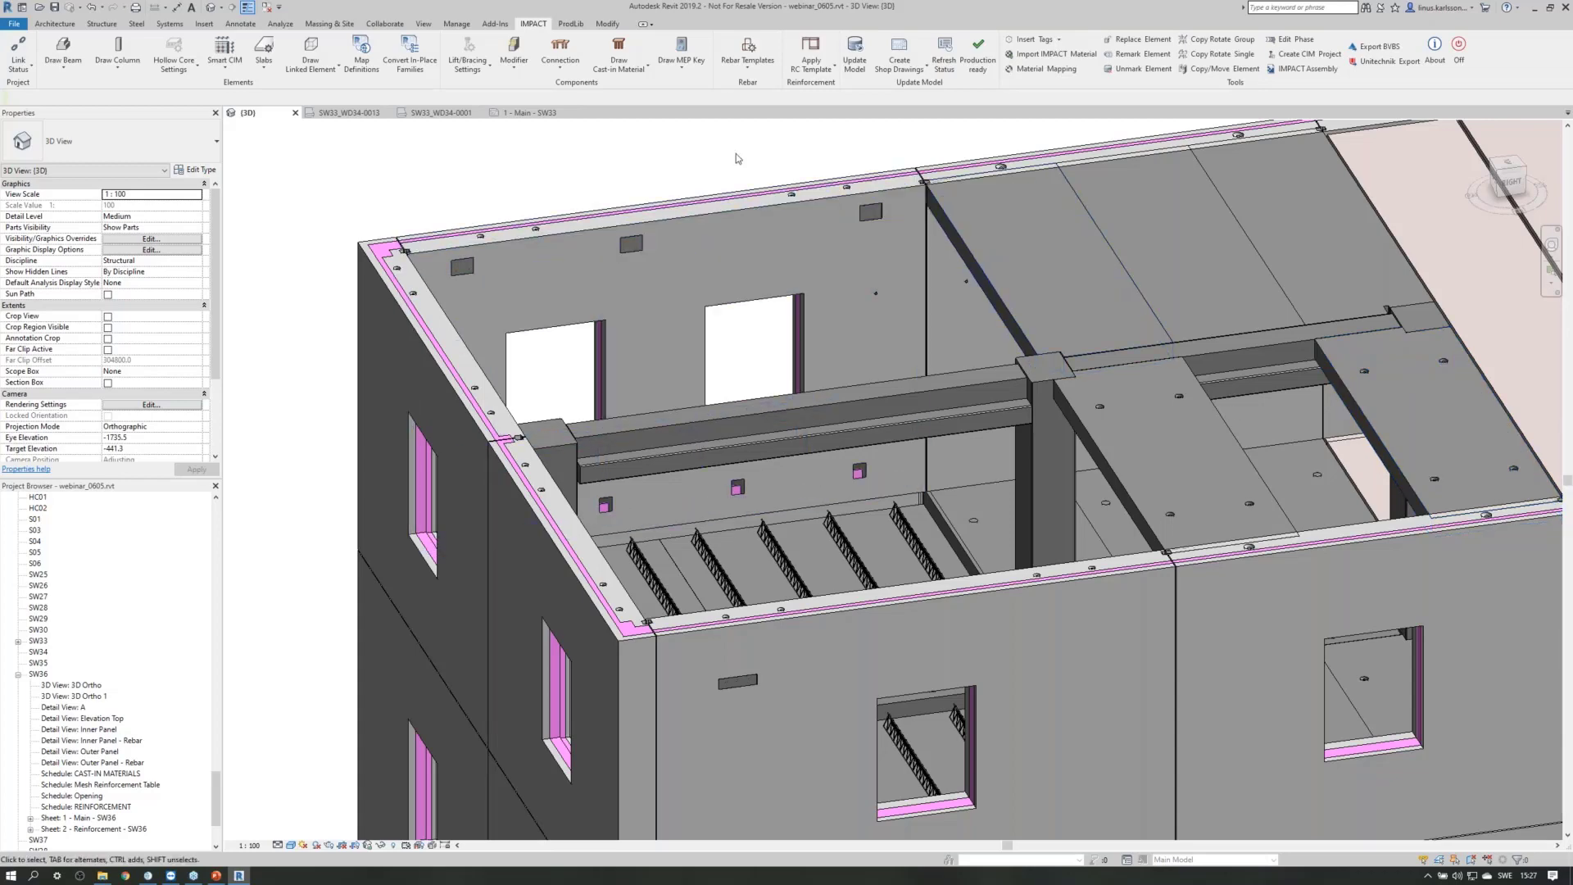
{"action": "scroll", "coordinate": [736, 154], "scroll_direction": "down", "scroll_amount": 2}
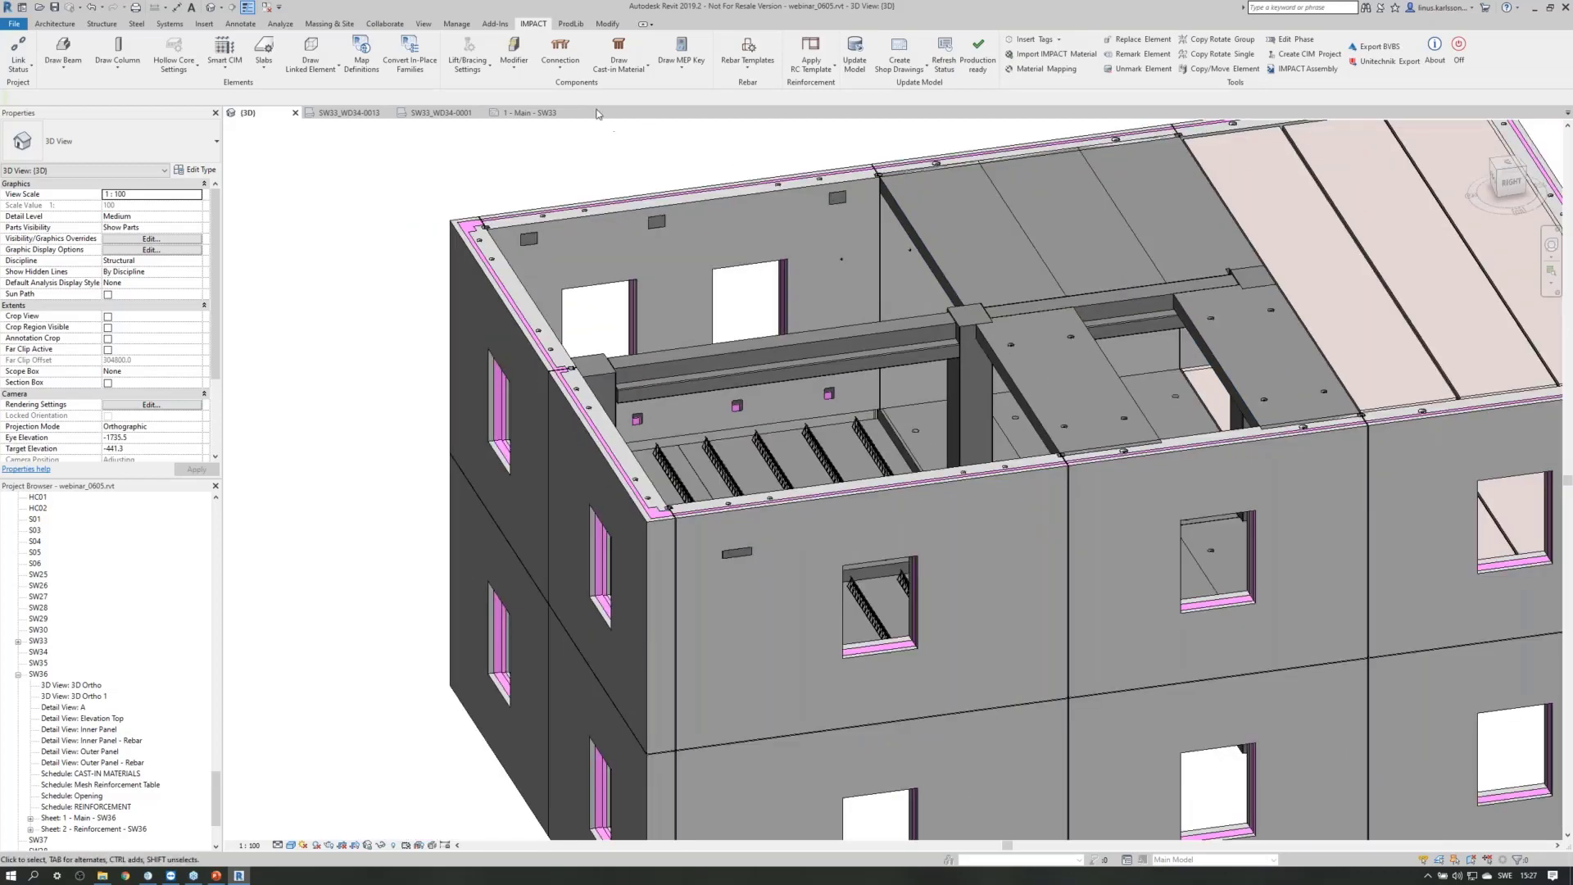
{"action": "left_click", "coordinate": [619, 66]}
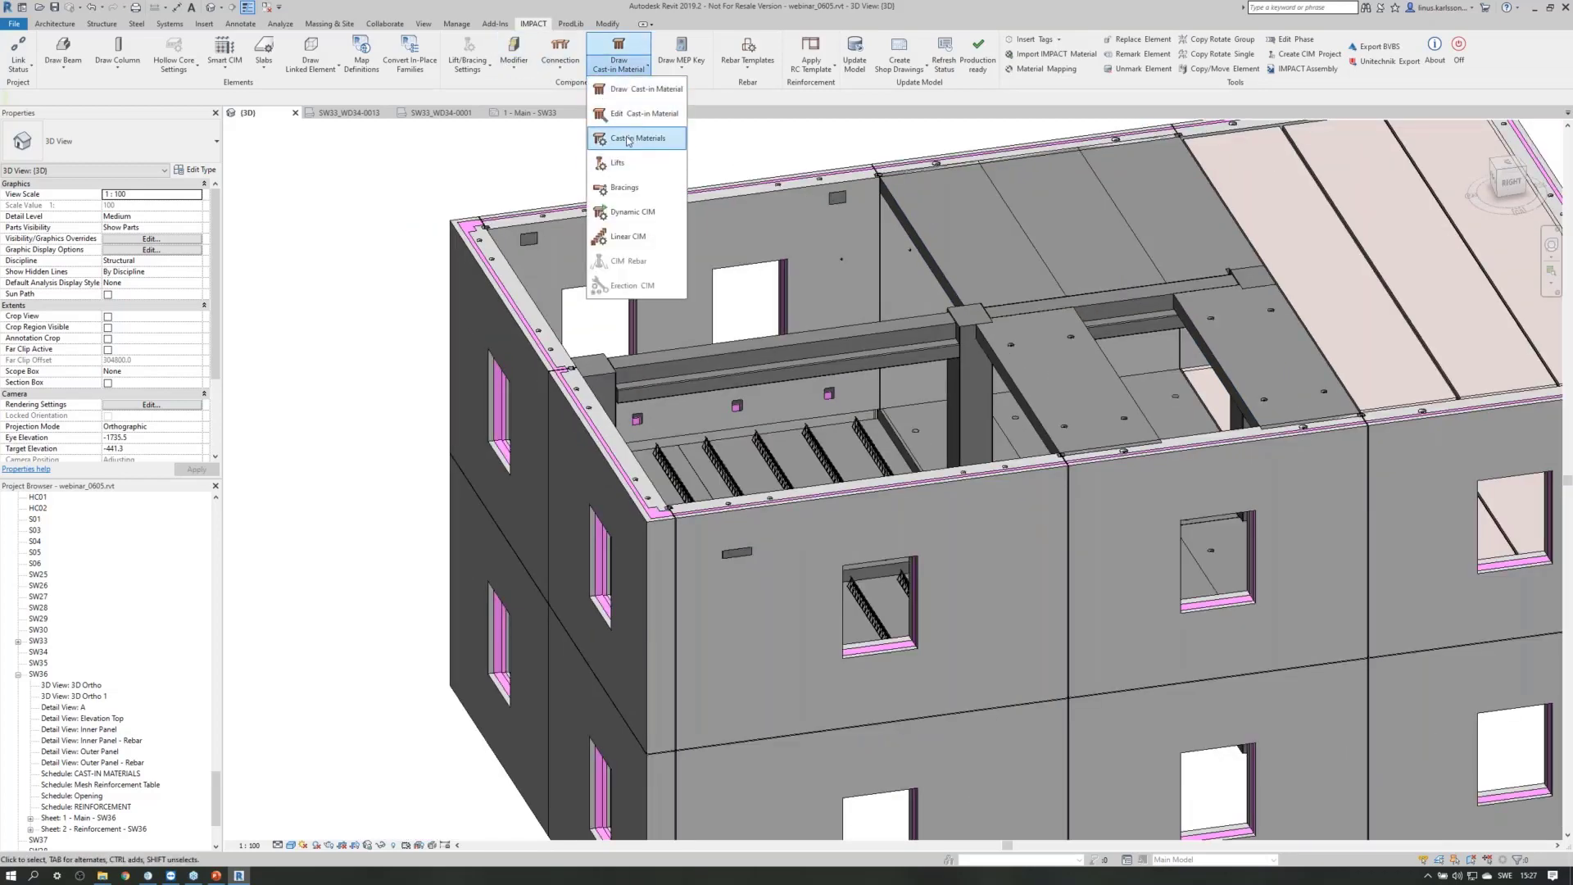
{"action": "left_click", "coordinate": [633, 139]}
{"action": "scroll", "coordinate": [616, 435], "scroll_direction": "down", "scroll_amount": 2}
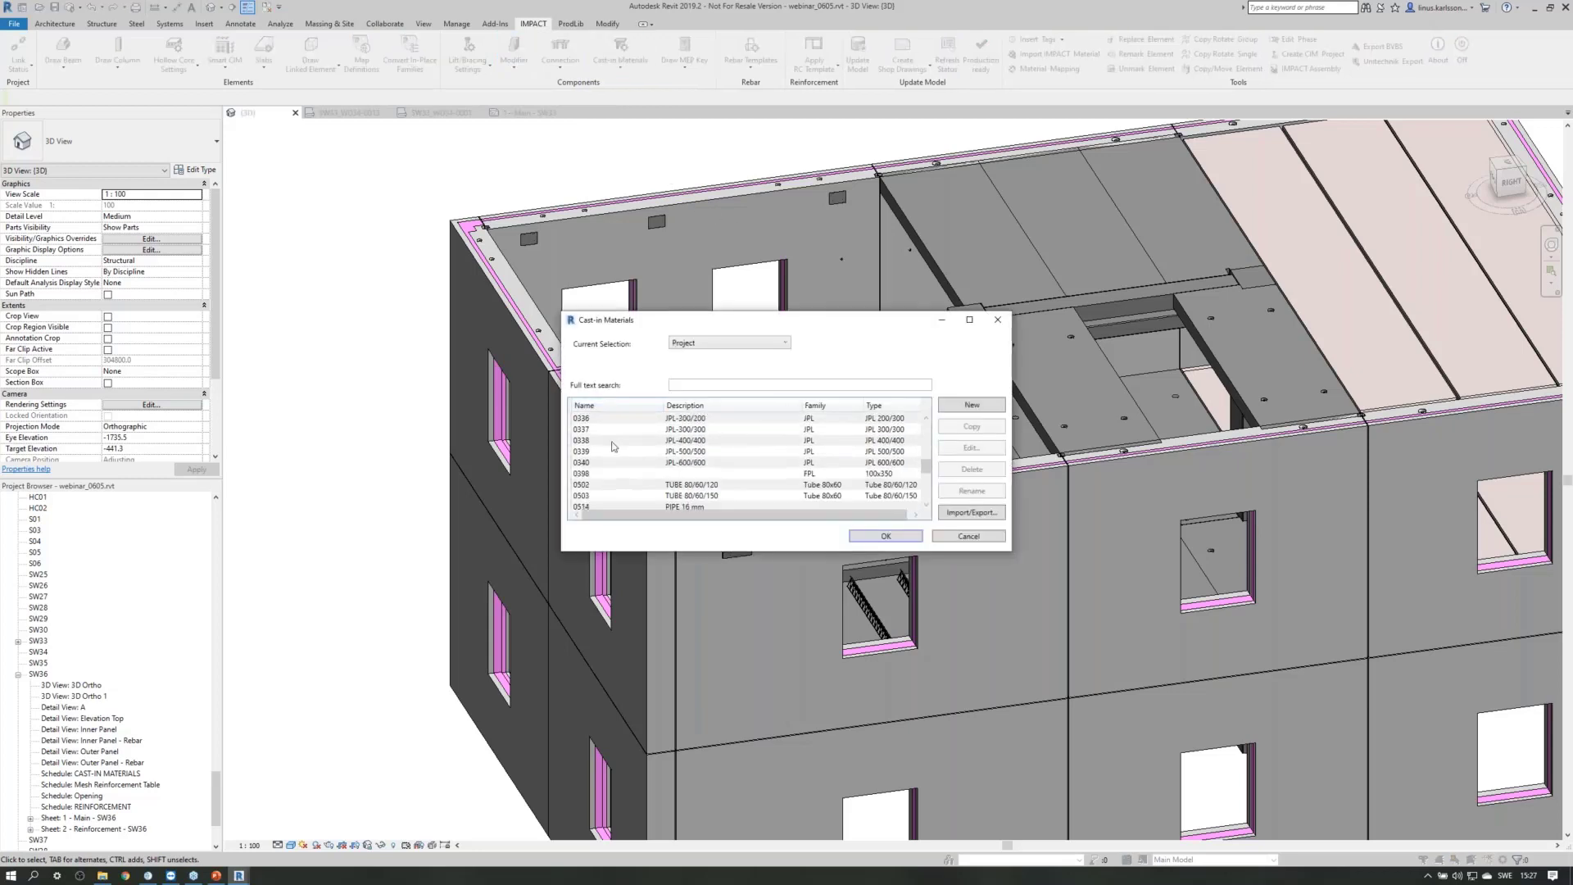
{"action": "scroll", "coordinate": [590, 455], "scroll_direction": "down", "scroll_amount": 2}
{"action": "scroll", "coordinate": [590, 454], "scroll_direction": "up", "scroll_amount": 3}
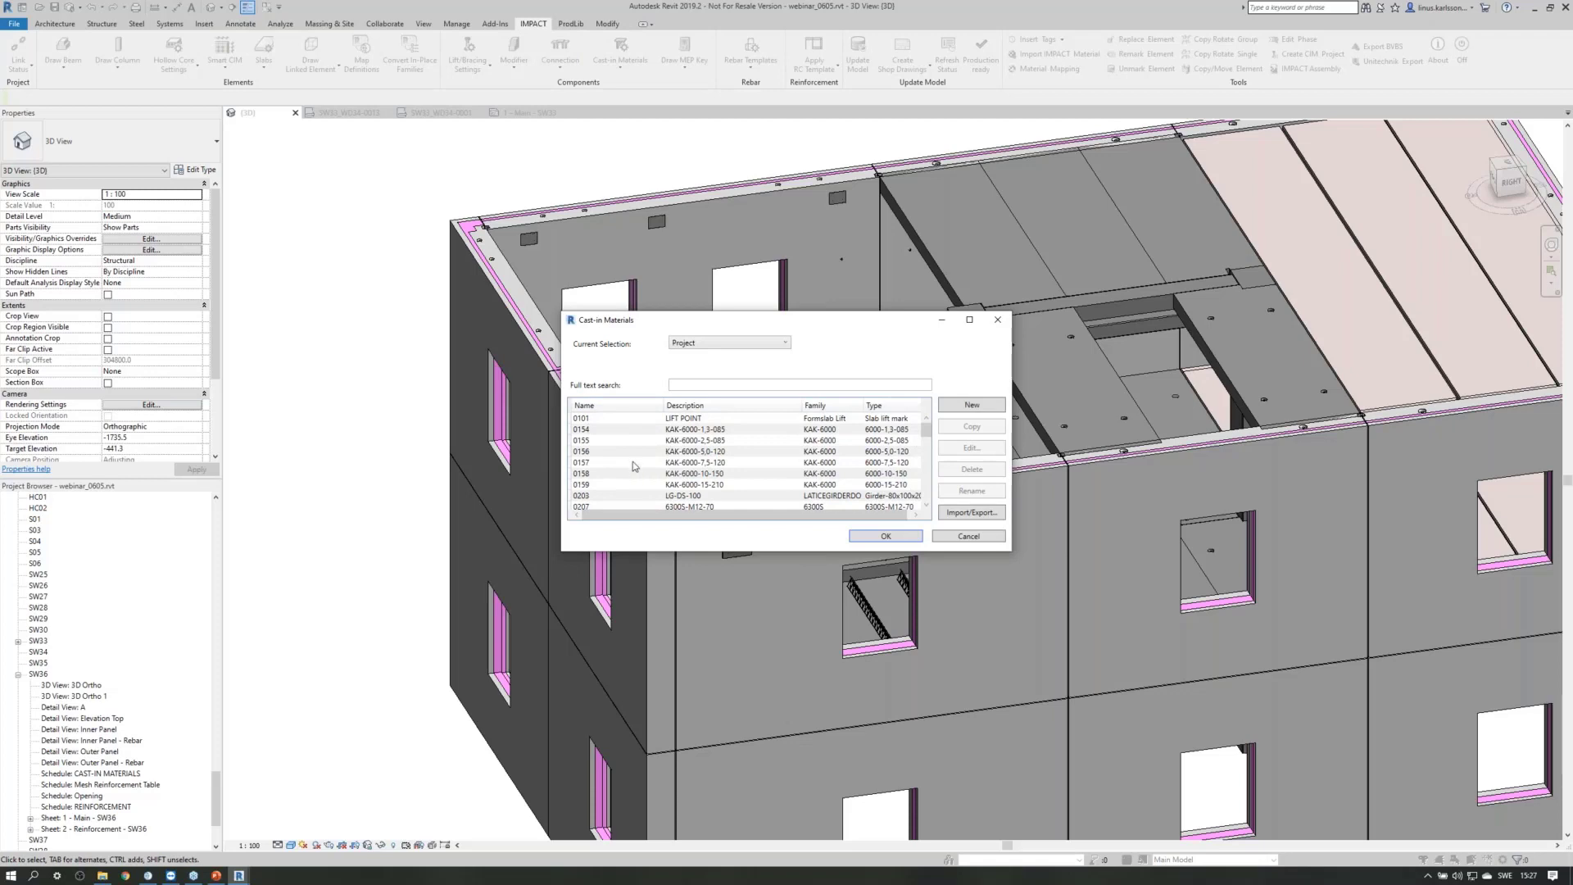
{"action": "scroll", "coordinate": [631, 471], "scroll_direction": "down", "scroll_amount": 6}
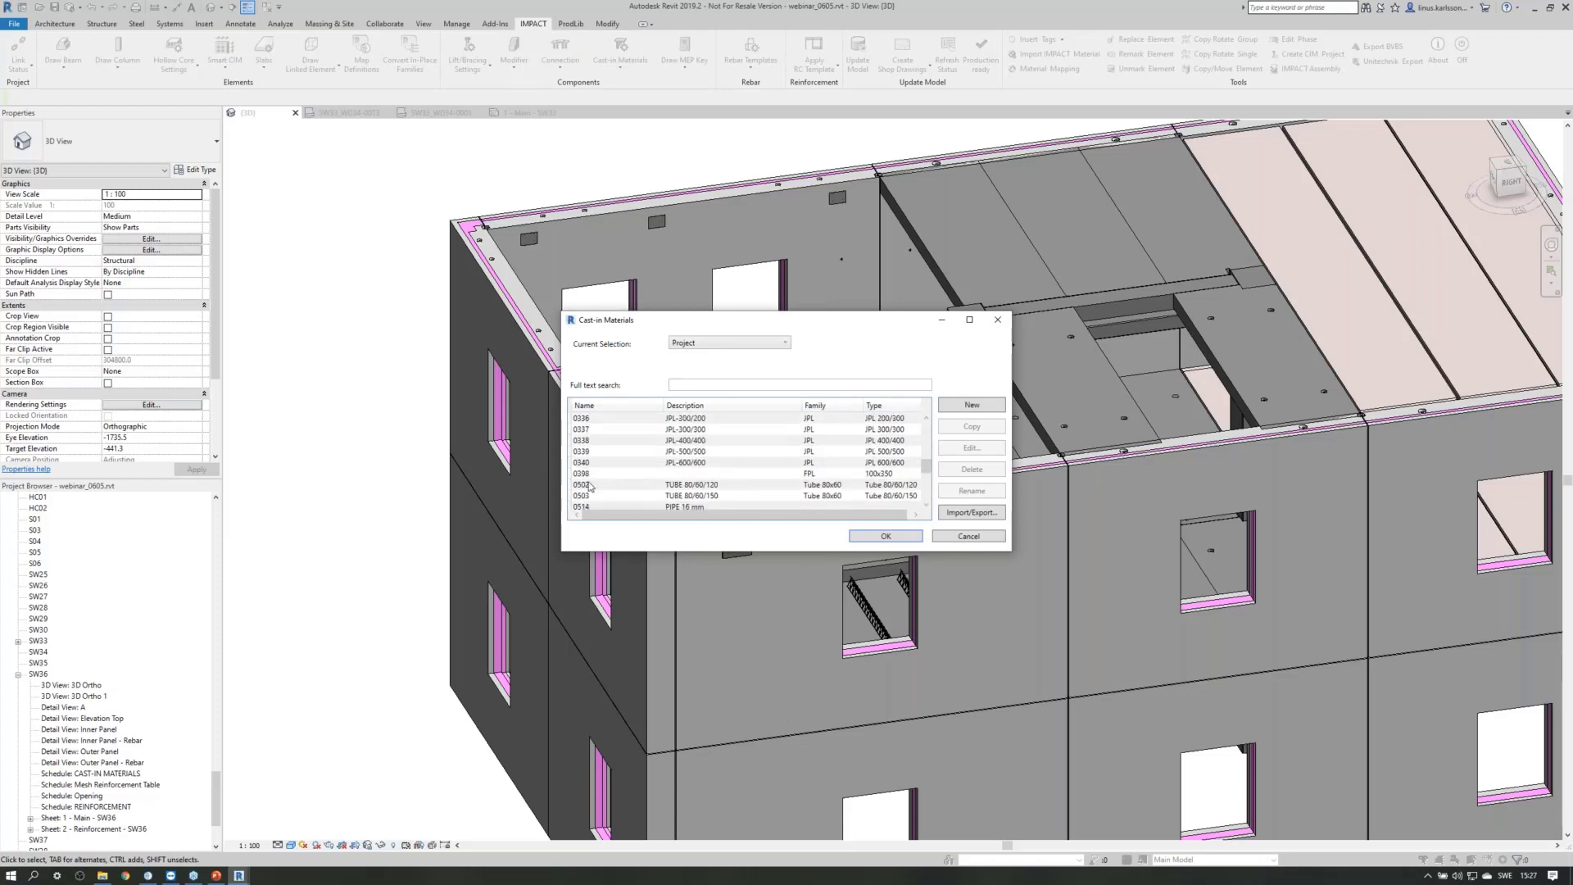
Start a new cast-in material named FPL14, examine its family and type settings, then cancel it and close the materials list.
{"action": "left_click", "coordinate": [588, 475]}
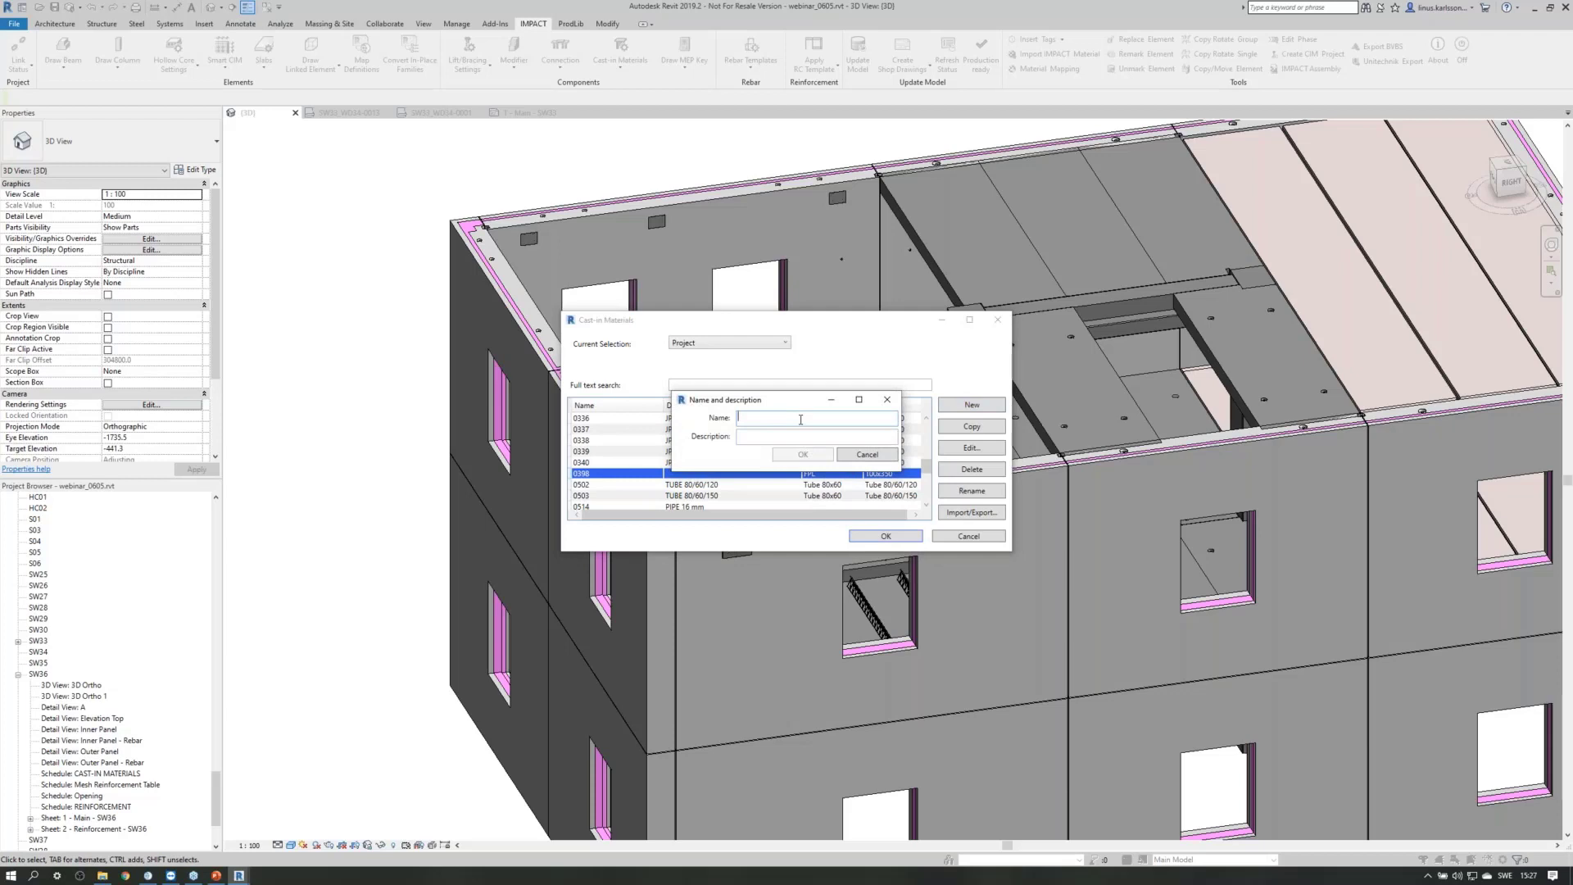
{"action": "type", "text": "FPL14"}
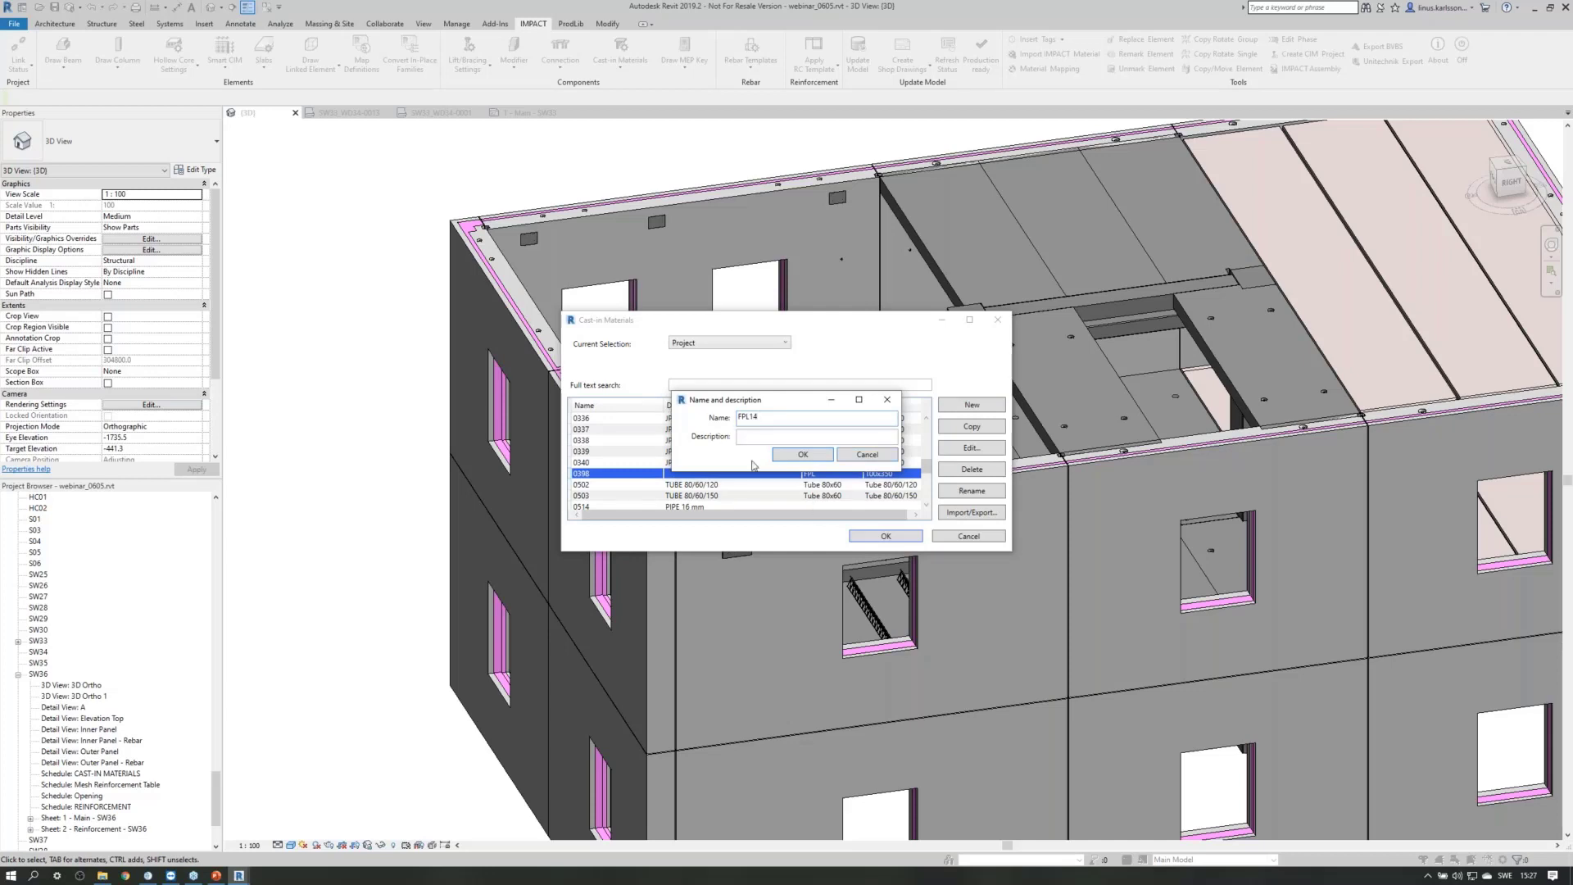
{"action": "left_click", "coordinate": [801, 456]}
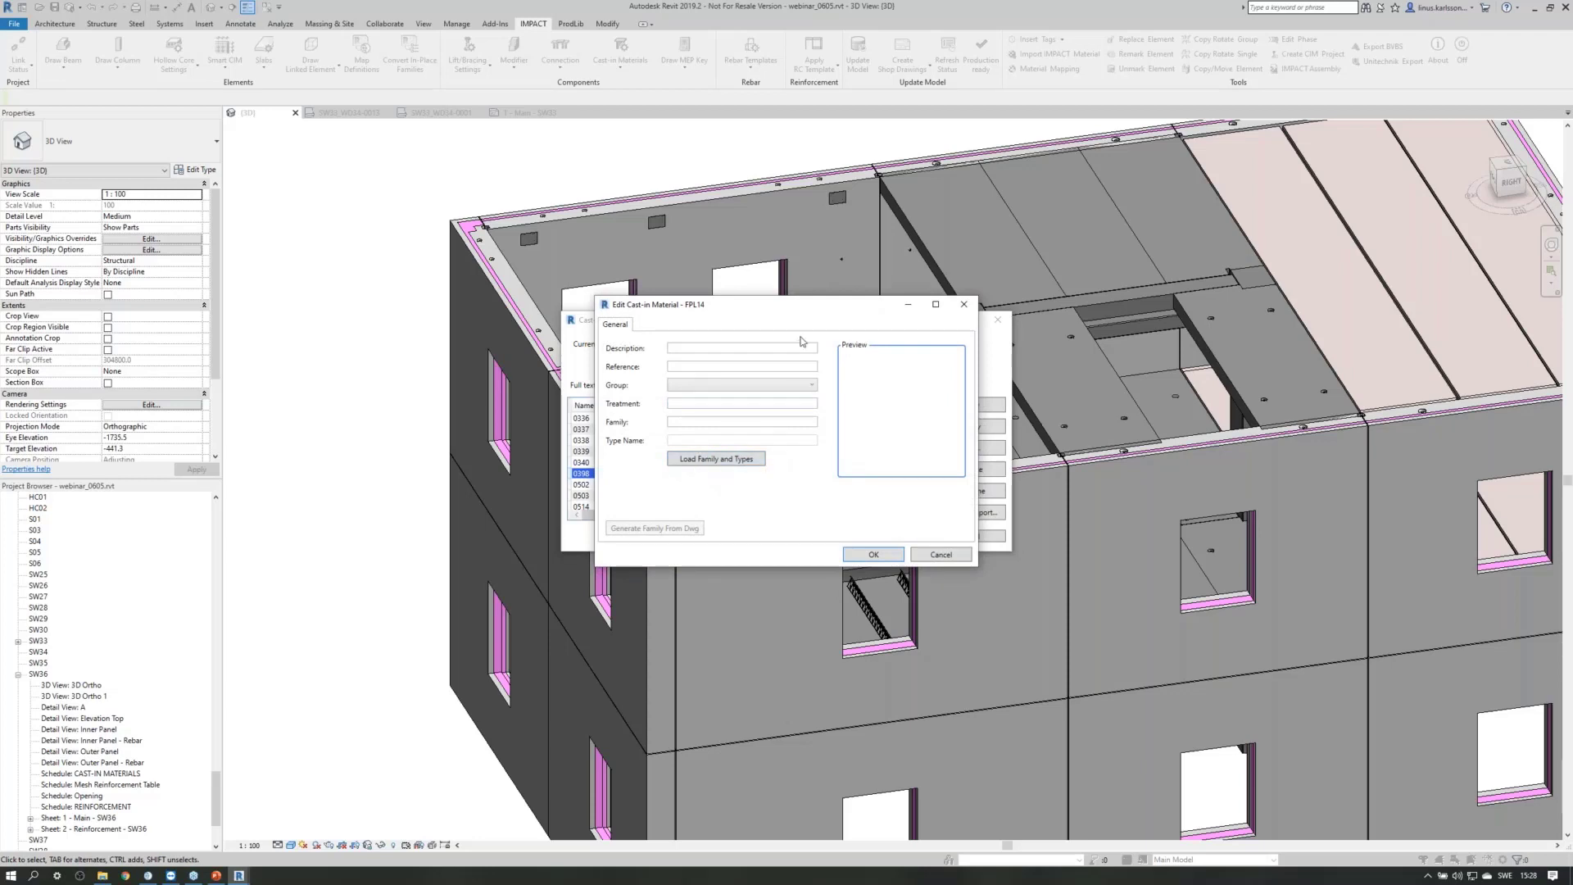
{"action": "left_click_drag", "start_coordinate": [836, 312], "coordinate": [1037, 296]}
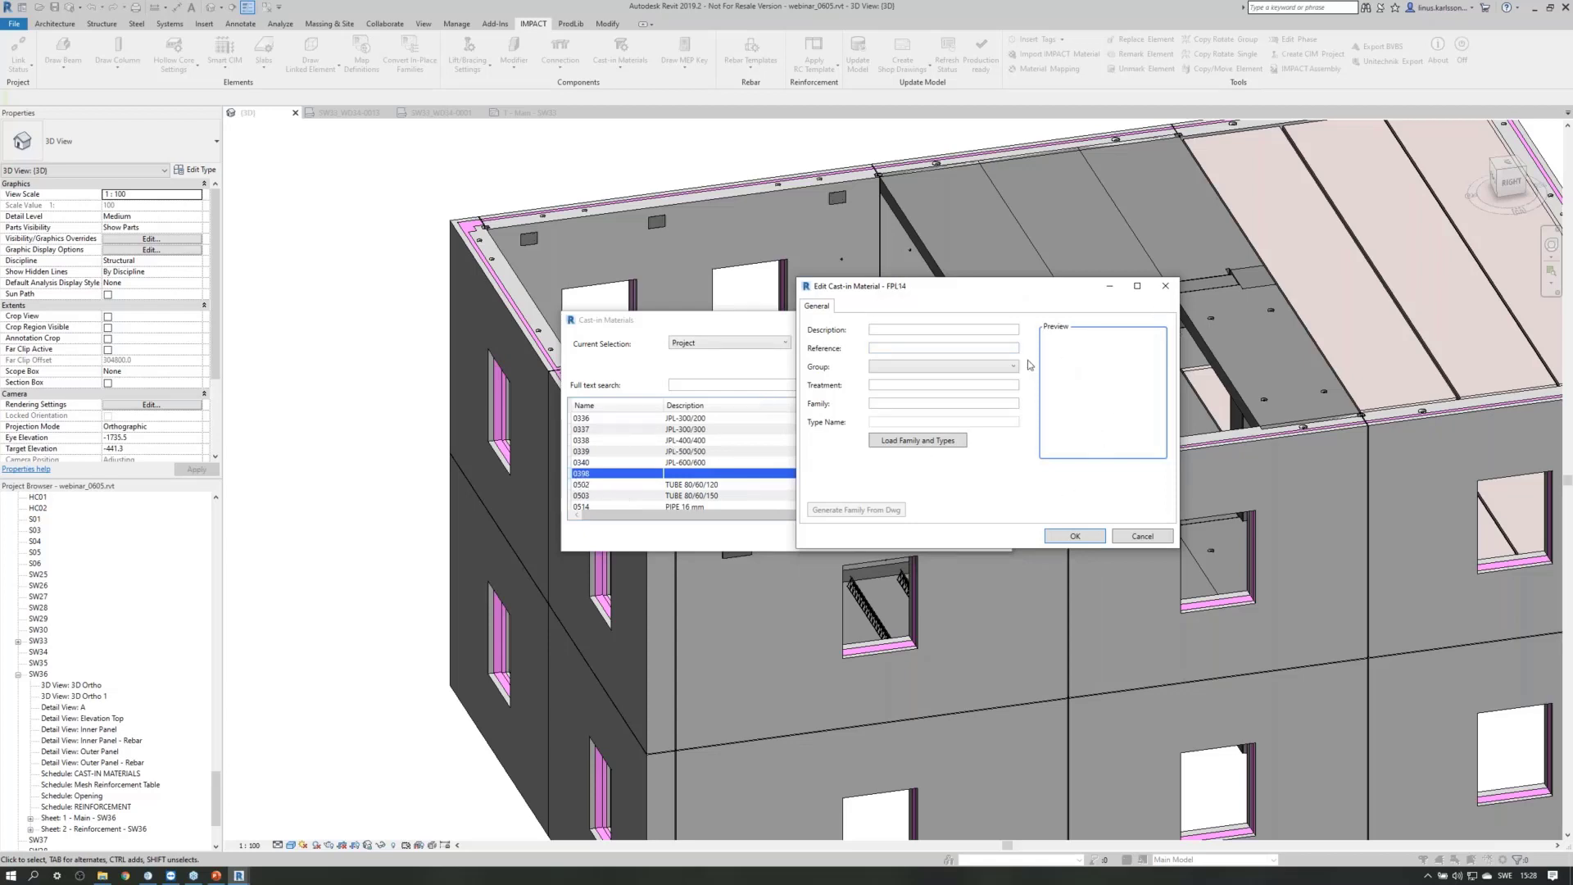
{"action": "left_click", "coordinate": [1156, 536]}
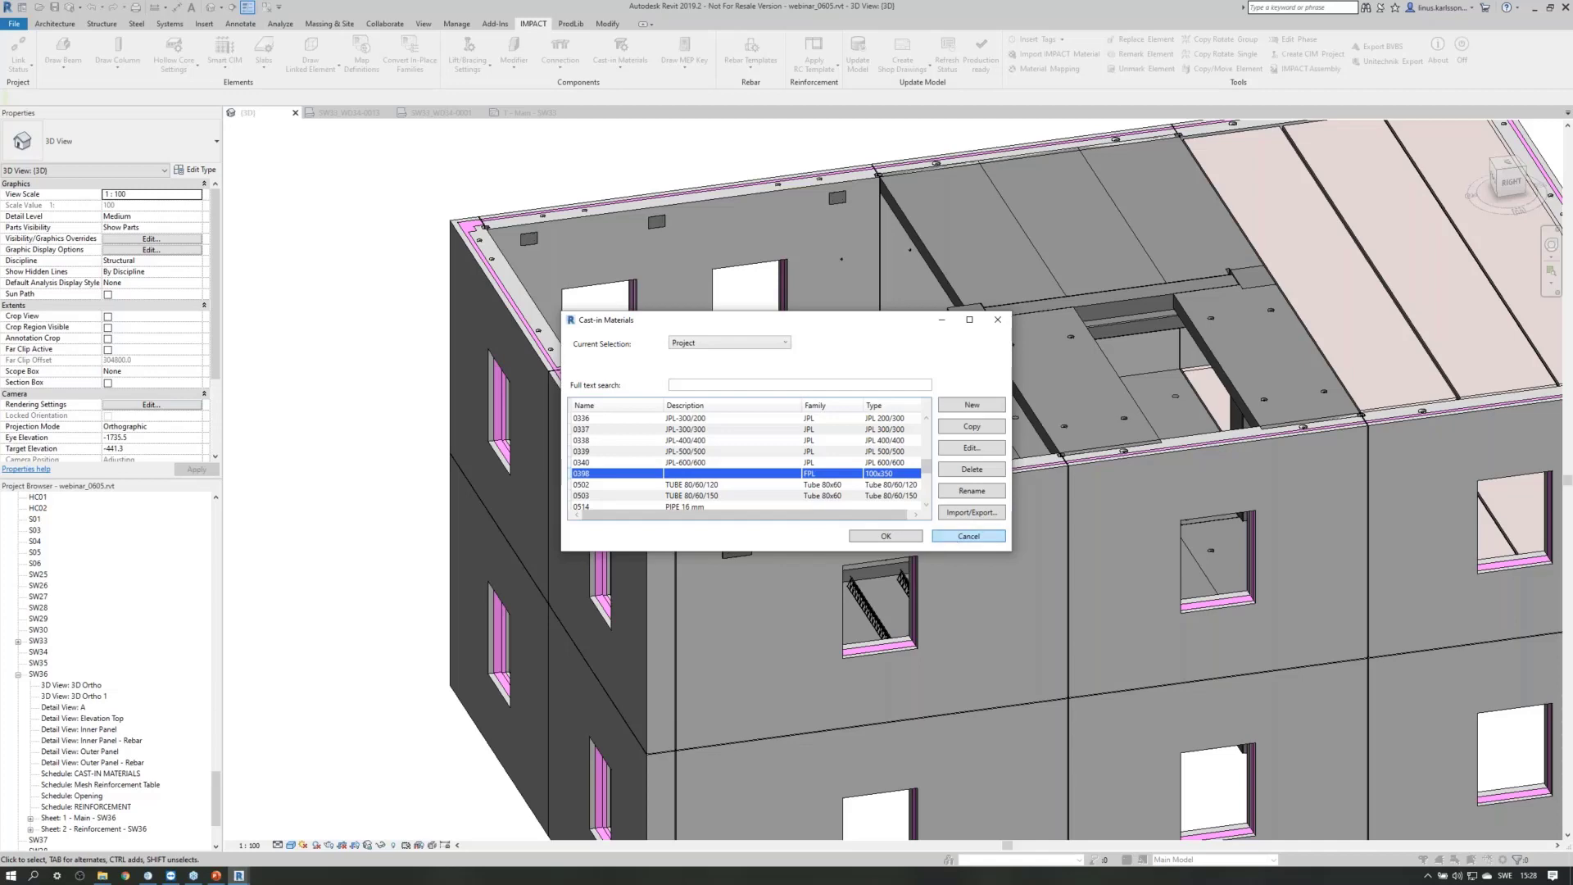
{"action": "left_click", "coordinate": [969, 536]}
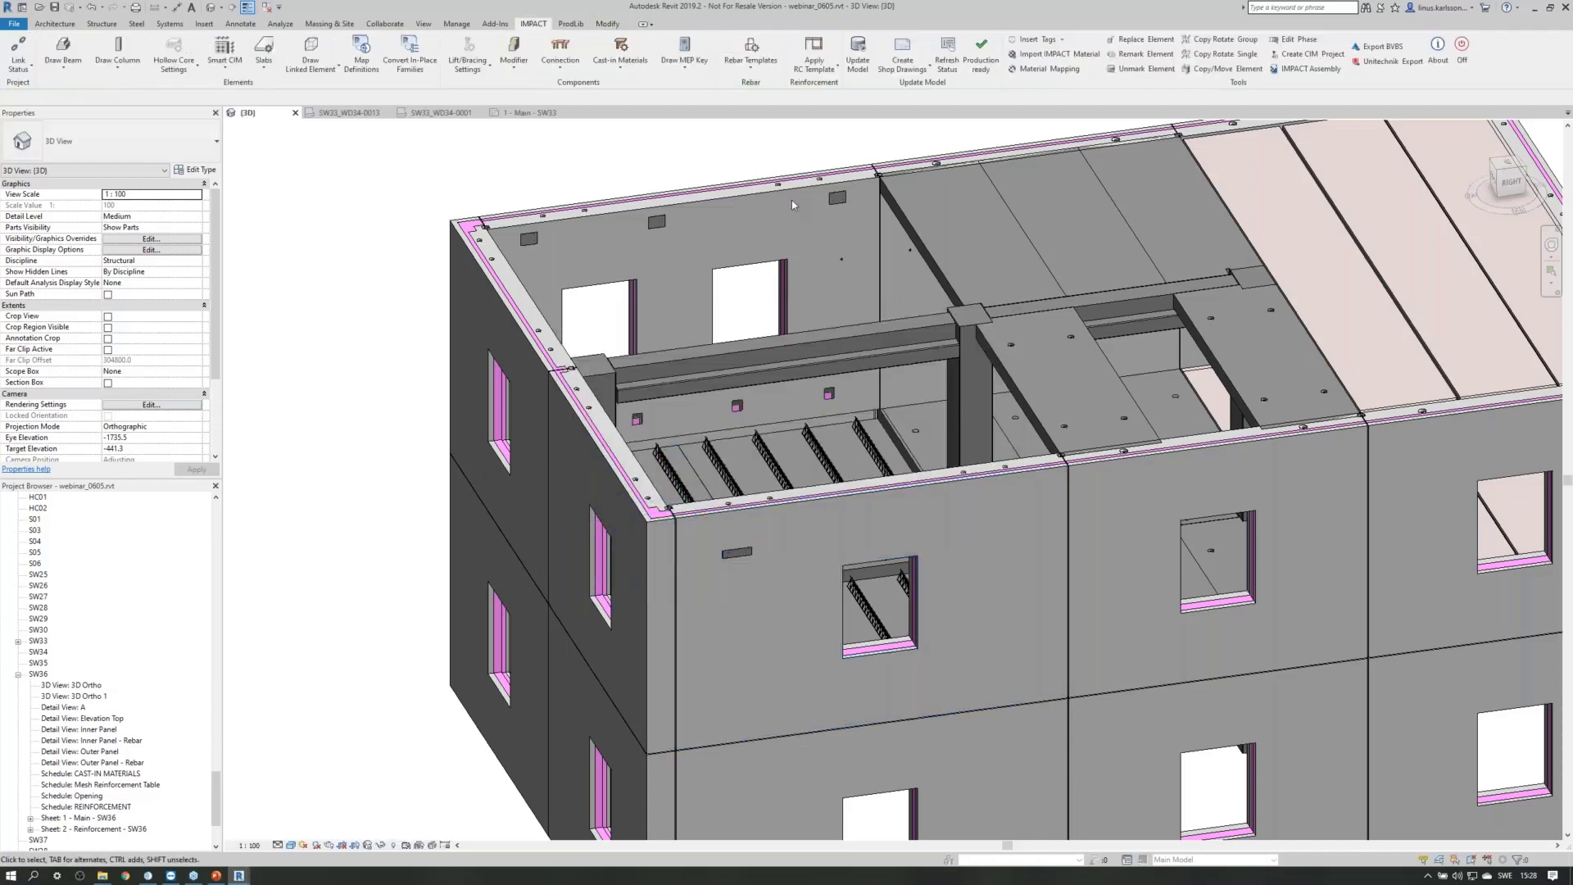
{"action": "scroll", "coordinate": [1068, 208], "scroll_direction": "down", "scroll_amount": 5}
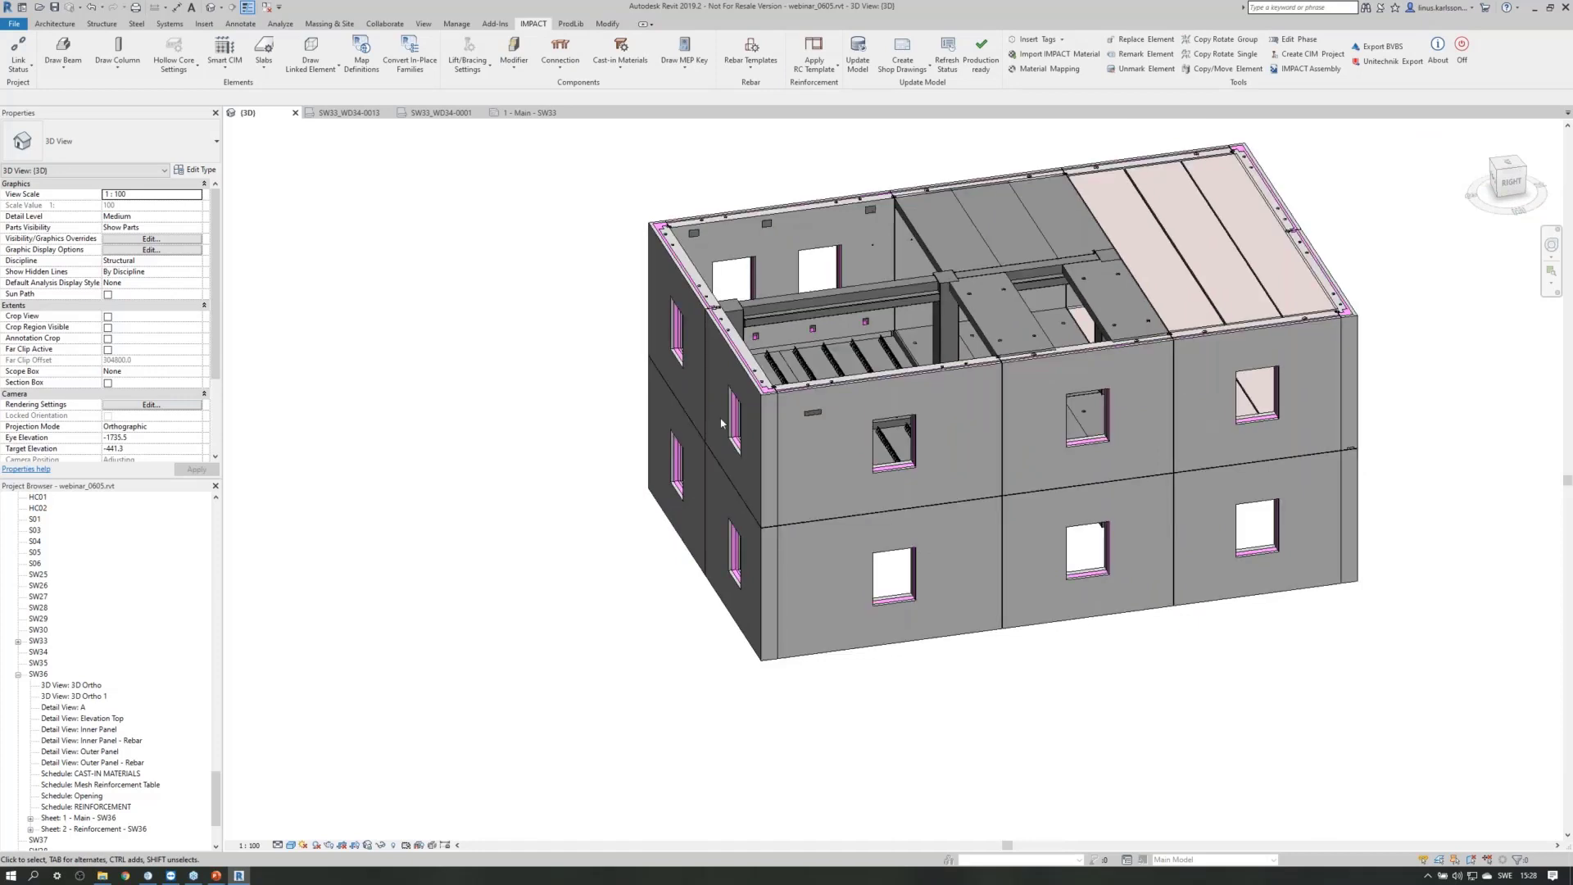
{"action": "scroll", "coordinate": [537, 450], "scroll_direction": "down", "scroll_amount": 4}
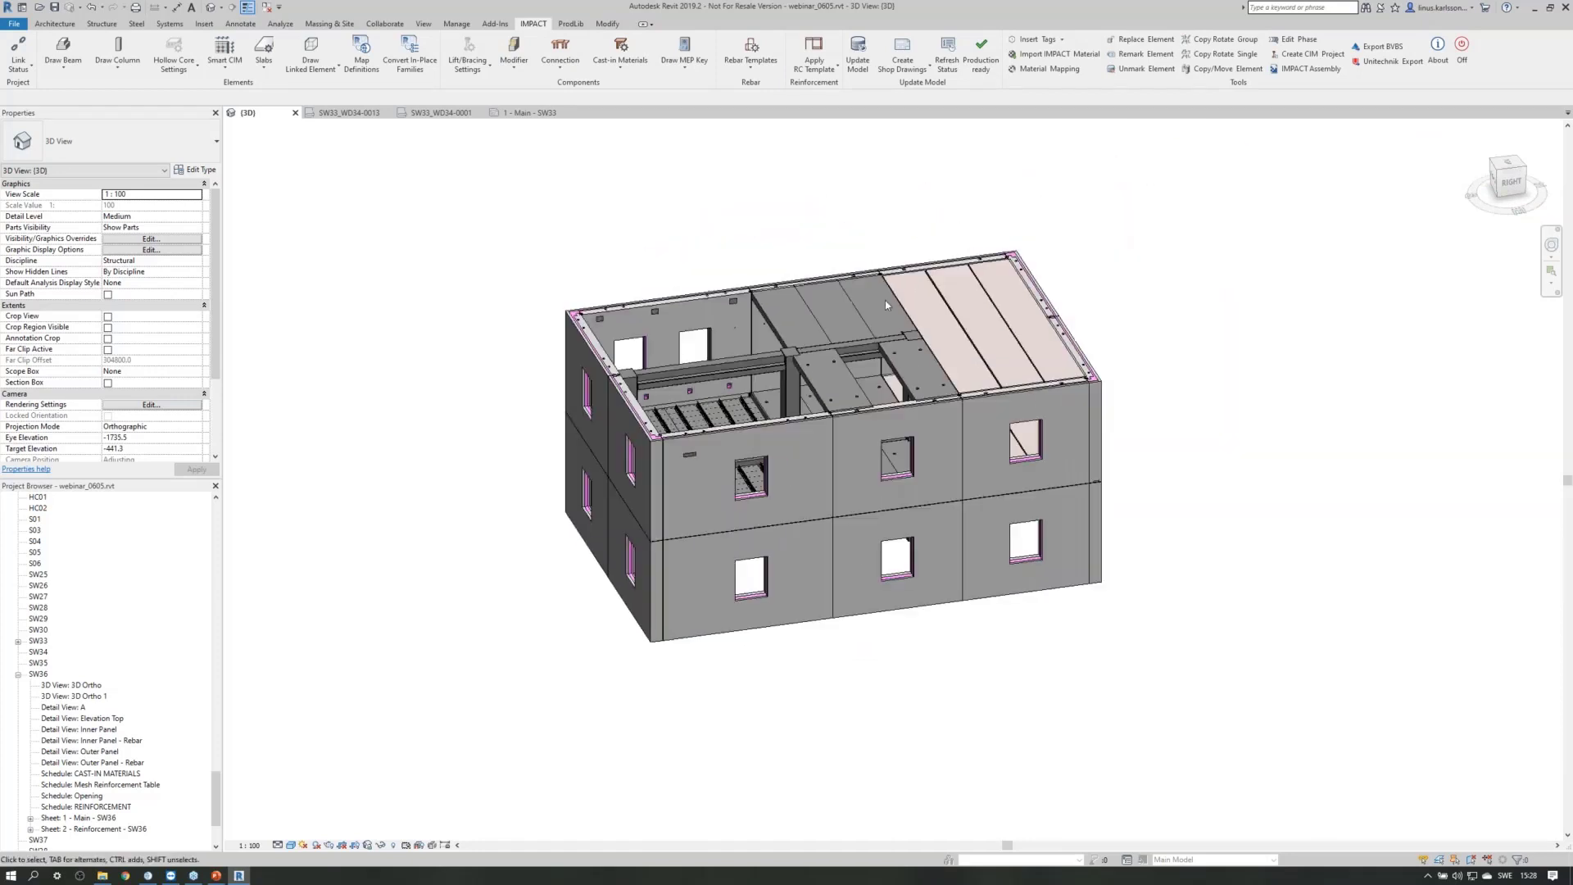
{"action": "scroll", "coordinate": [864, 372], "scroll_direction": "up", "scroll_amount": 2}
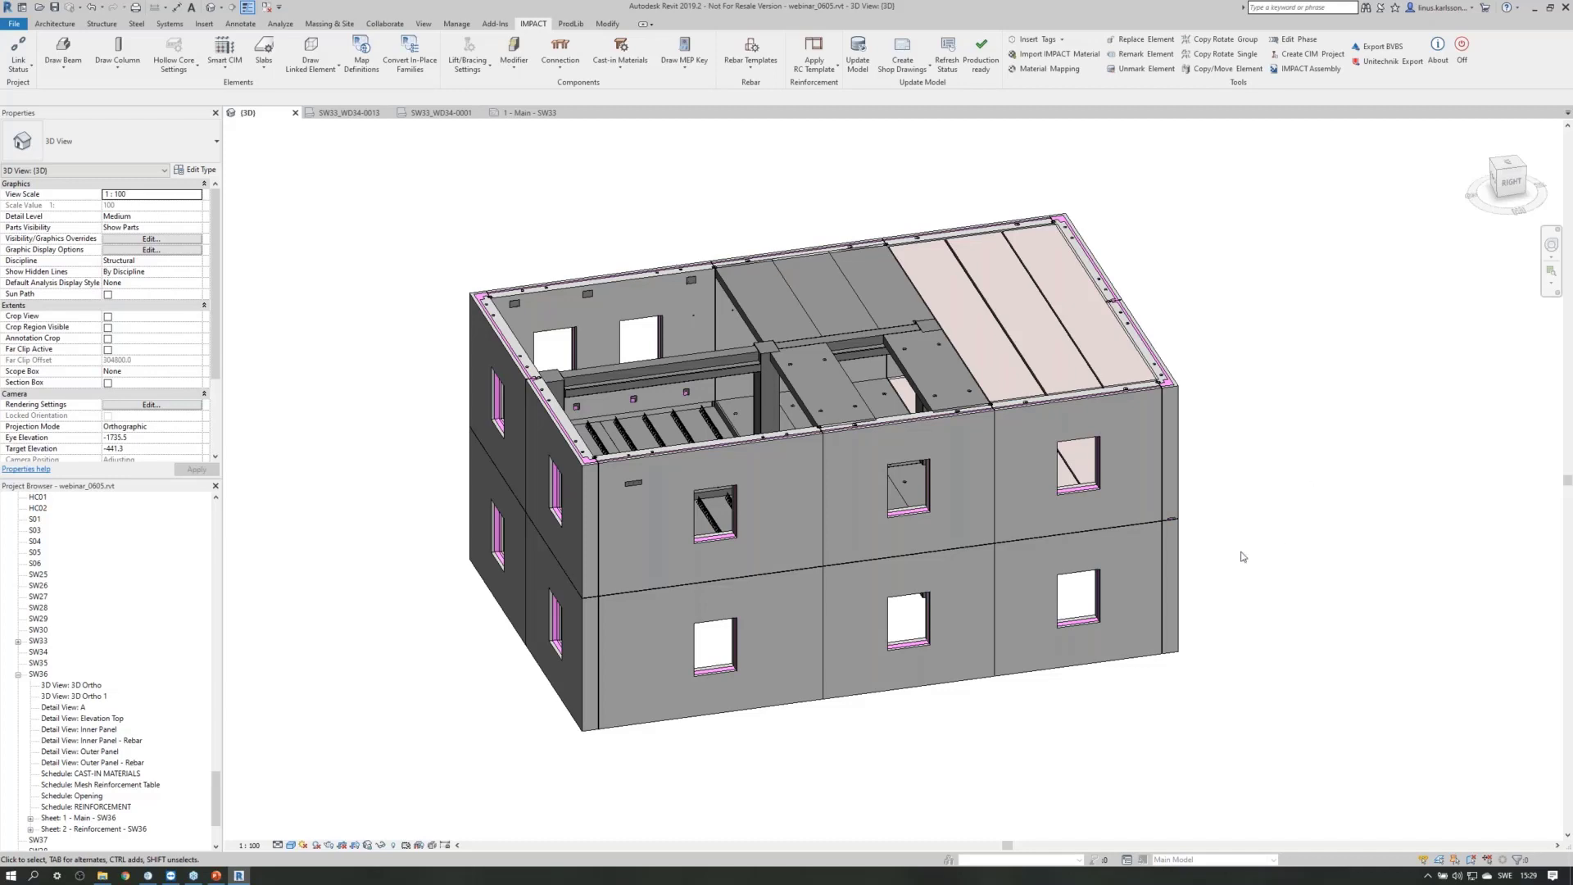
{"action": "middle_click_drag", "start_coordinate": [1241, 556], "coordinate": [1340, 576], "text": "shift"}
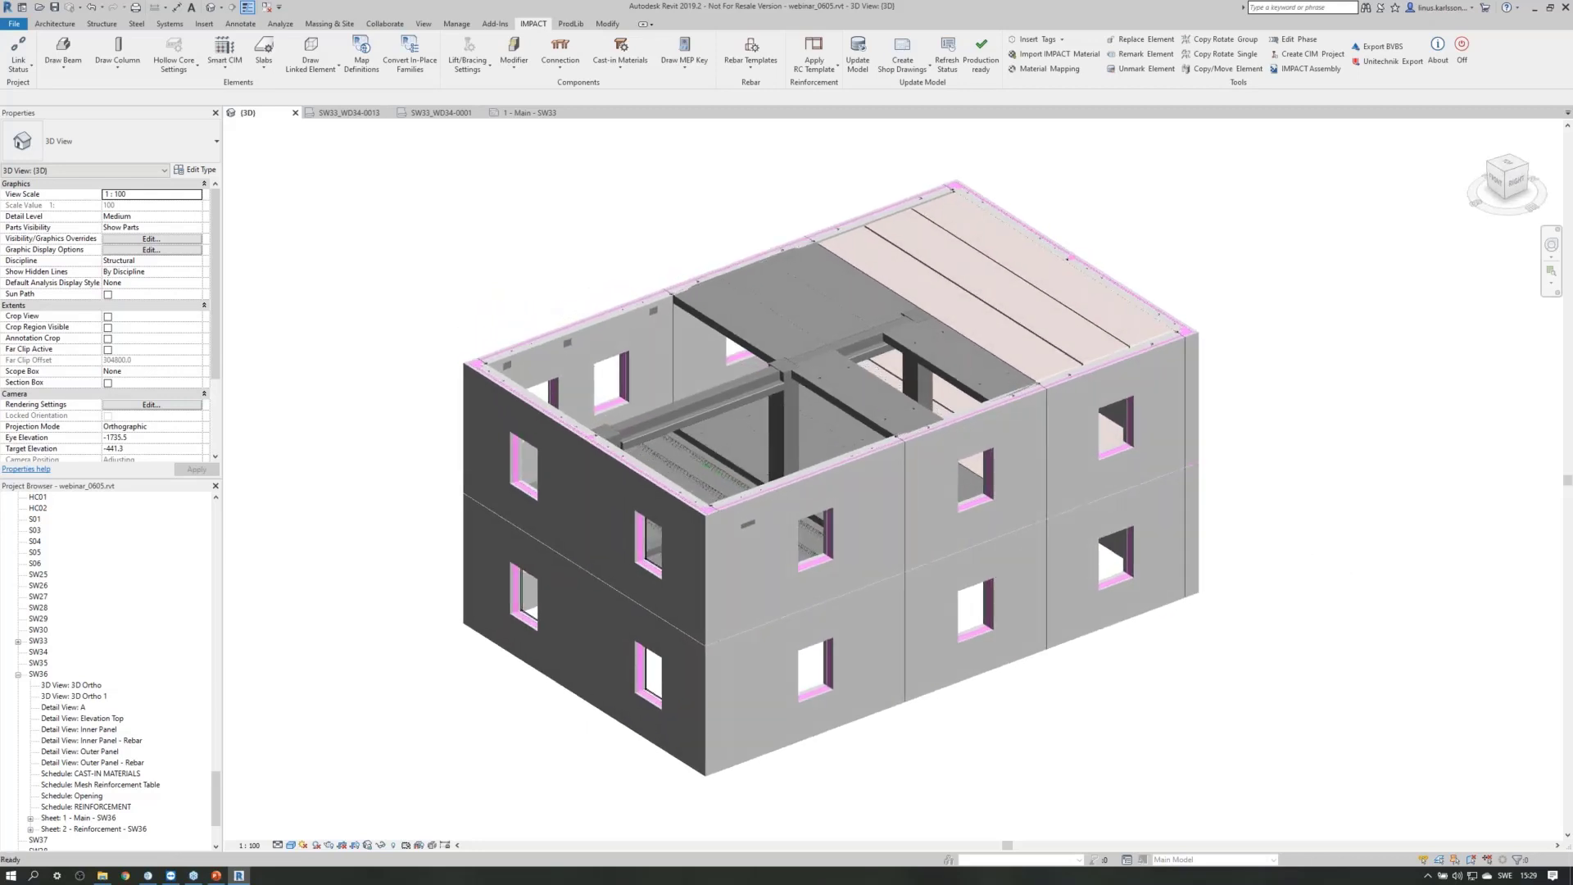